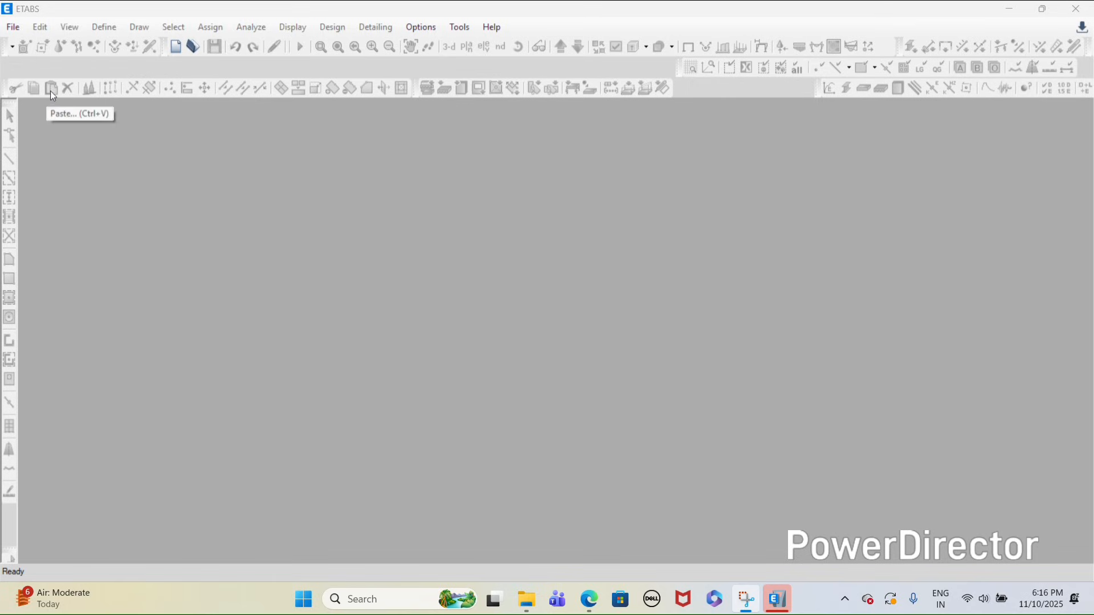
Step: Create a new model using built-in settings with Metric SI units, region India, Indian steel sections, IS 800:2007 and IS 456:2000
click(14, 27)
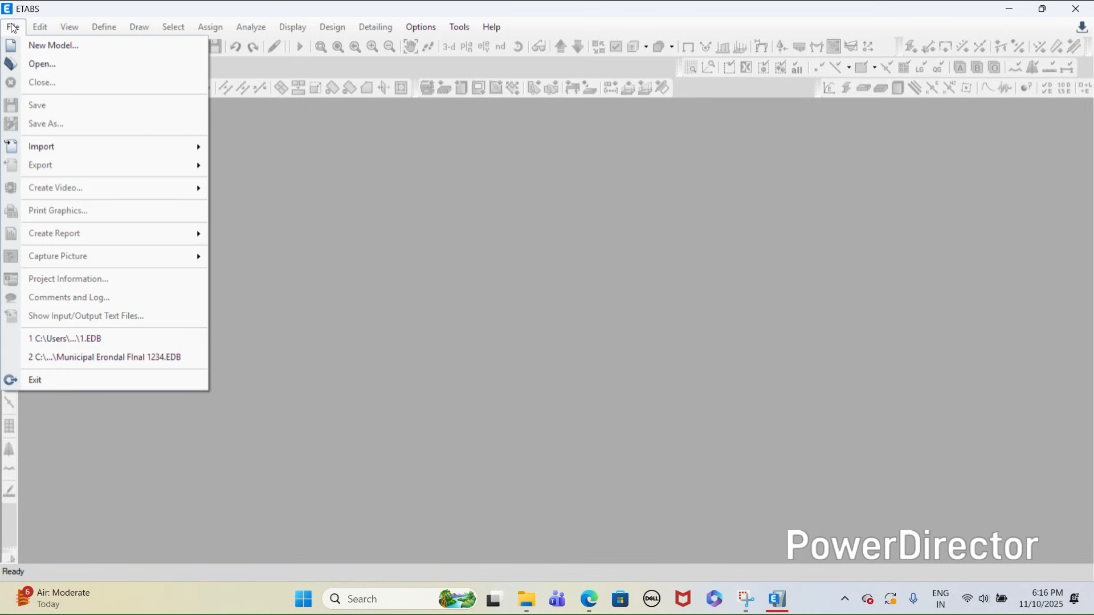
click(29, 43)
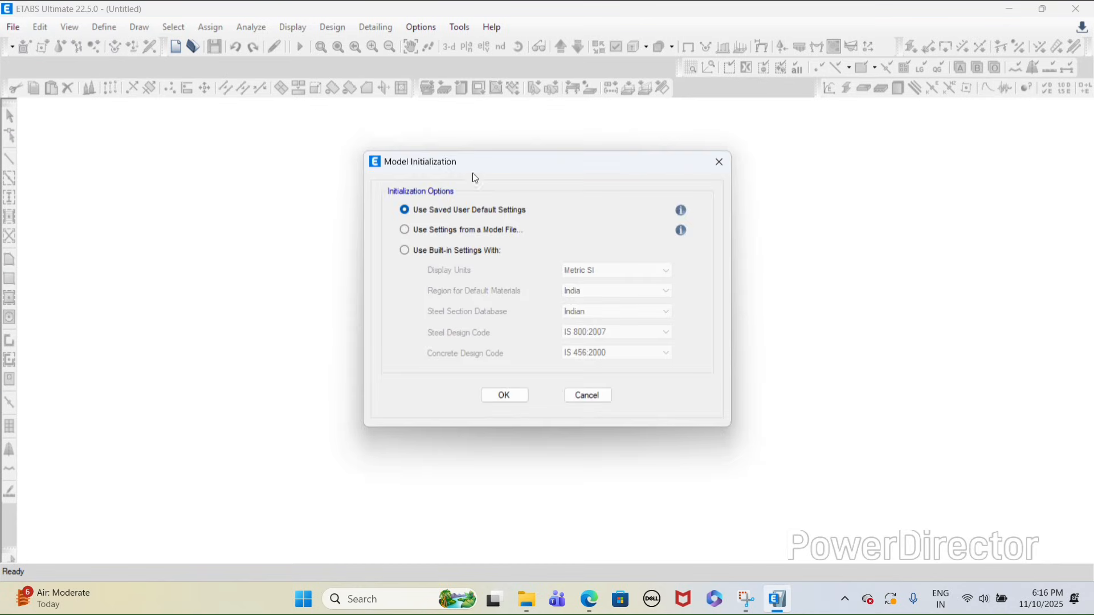
click(474, 250)
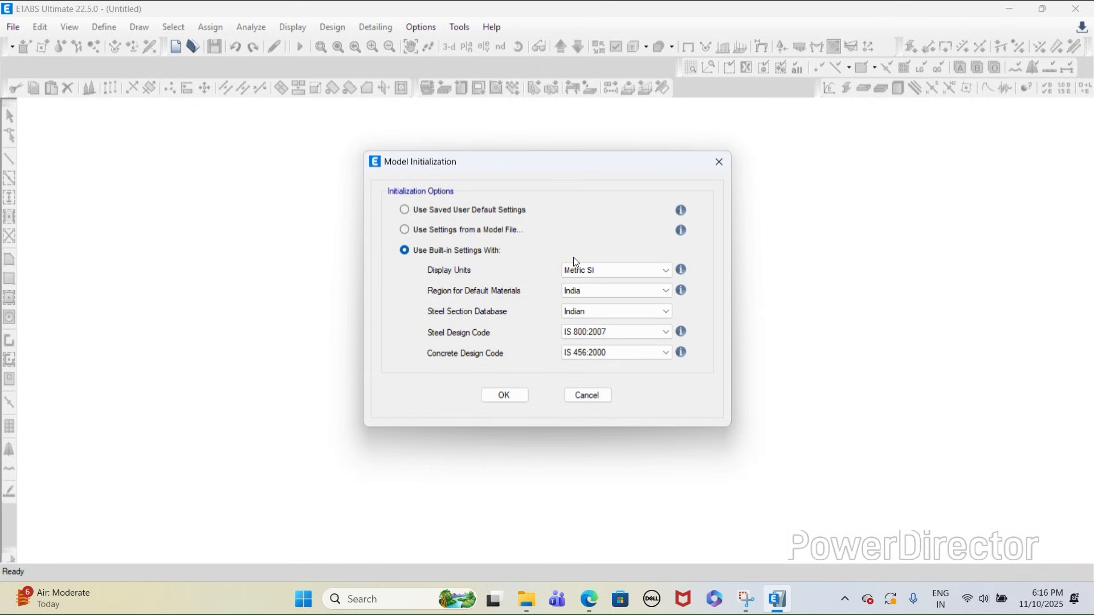
click(597, 272)
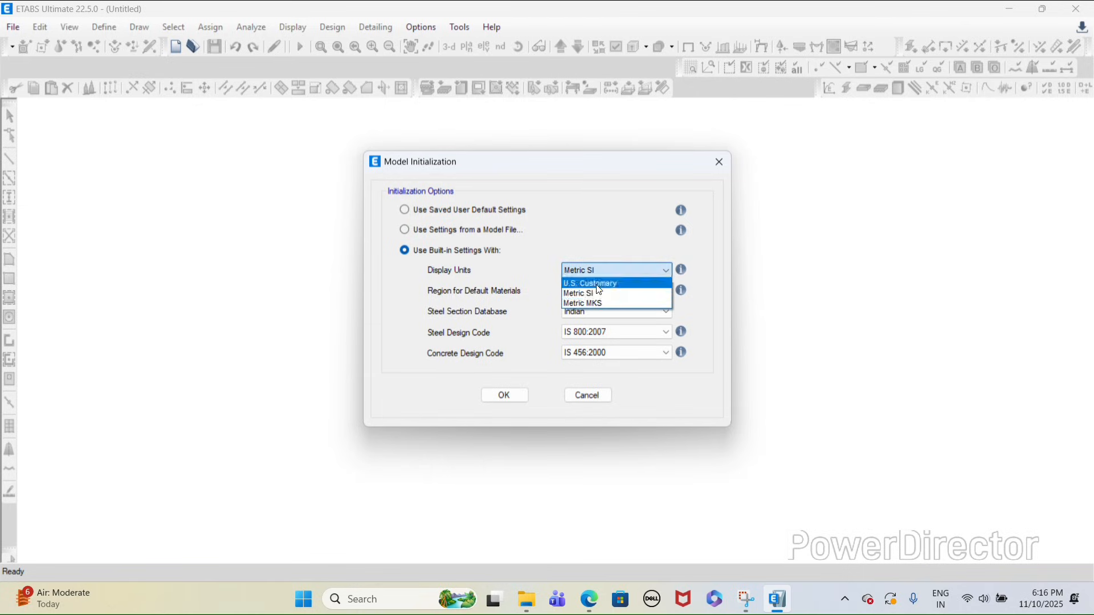
click(597, 296)
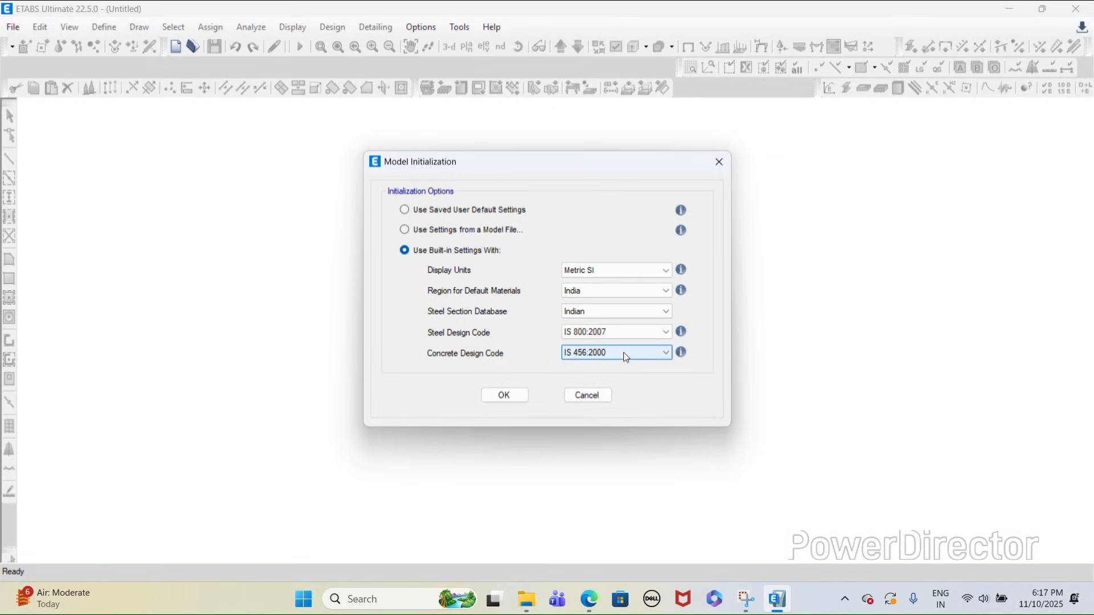
click(519, 397)
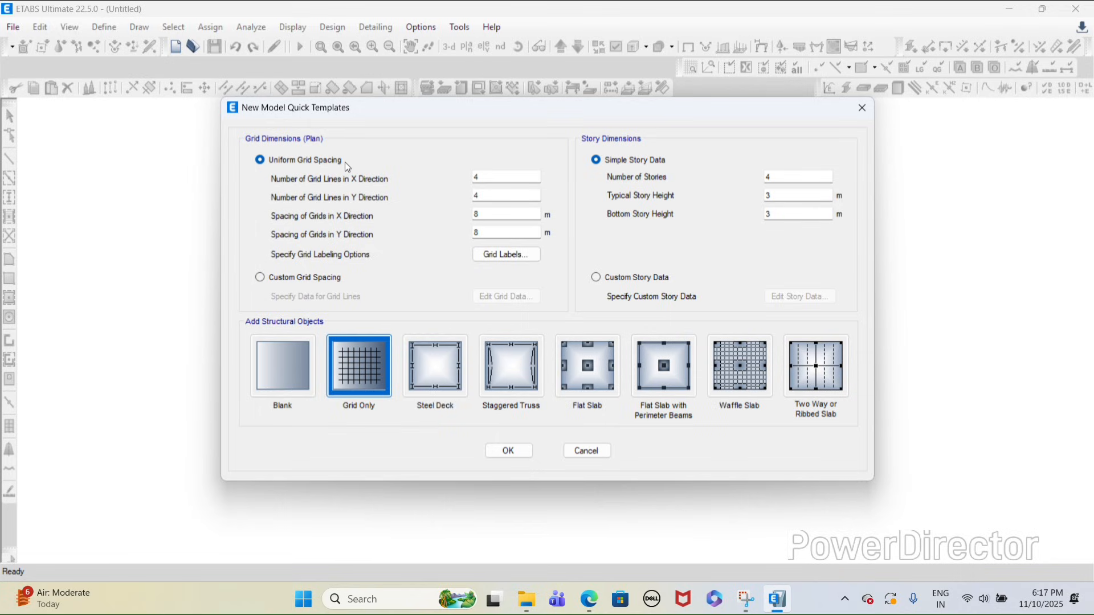
Step: Choose custom grid spacing for the plan, open its grid data and display the rectangular grids as spacing
click(298, 280)
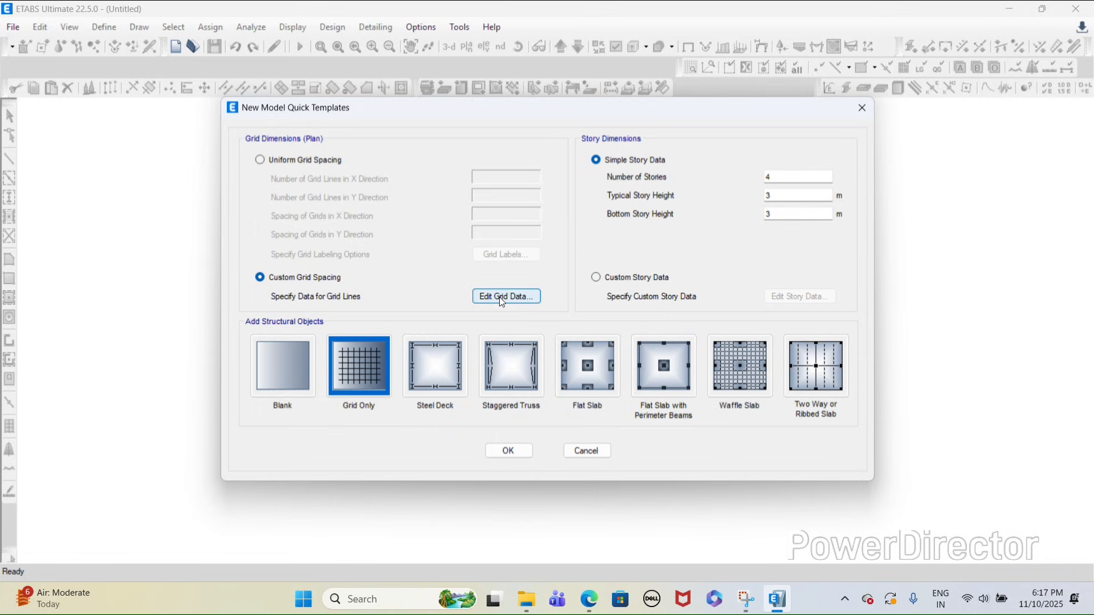
click(501, 298)
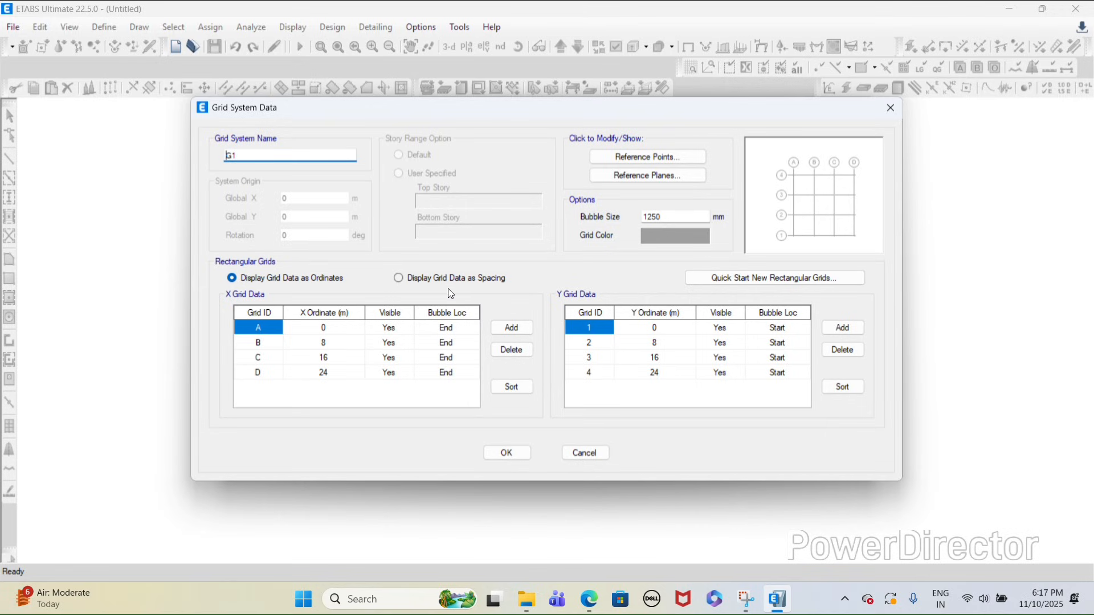
click(591, 600)
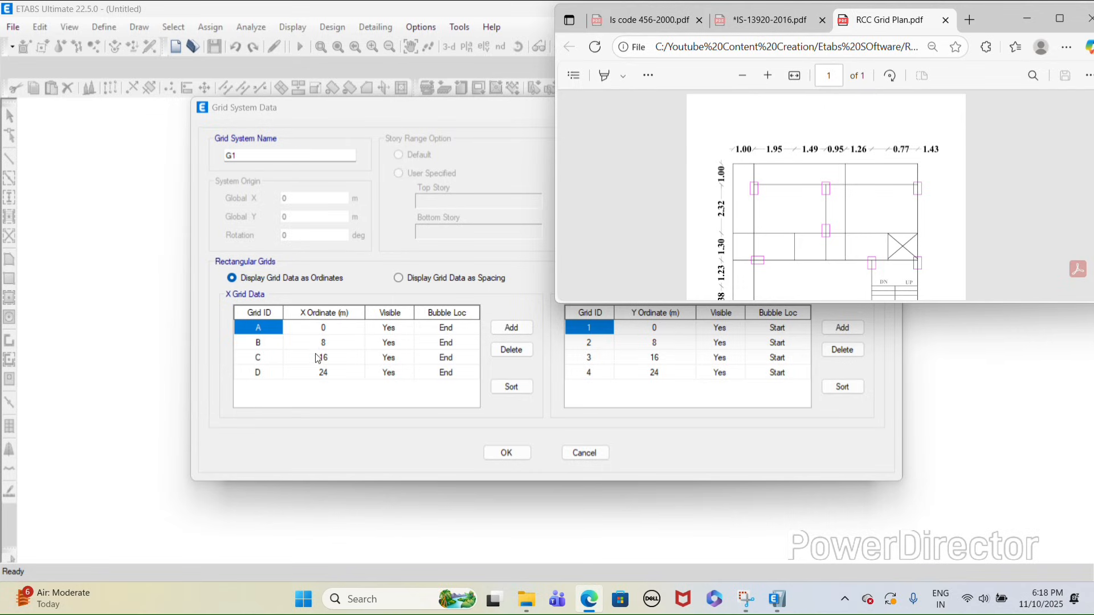
click(398, 278)
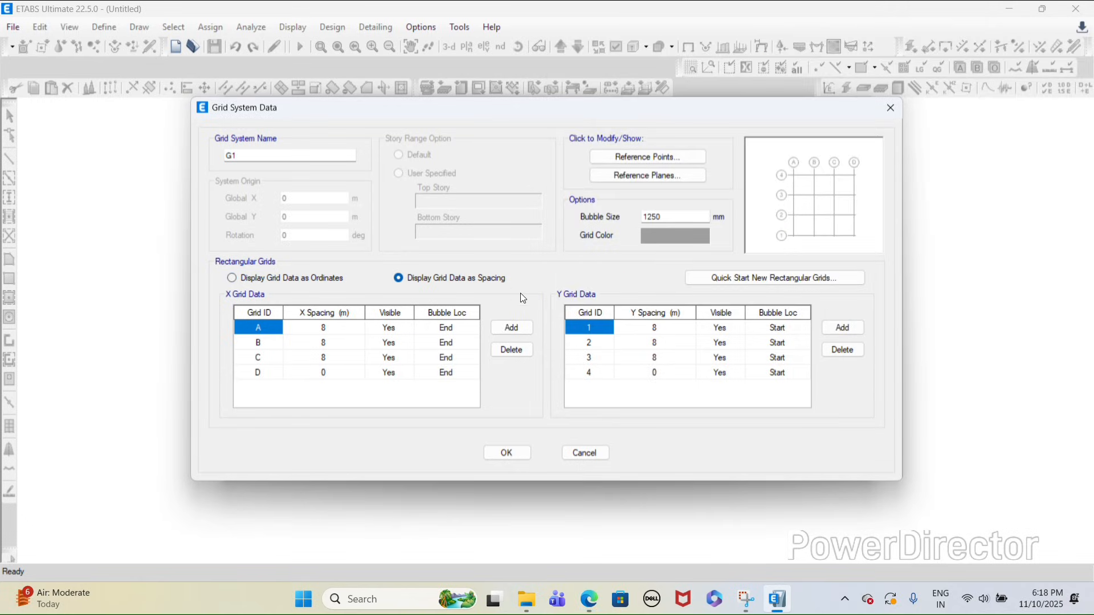
Step: Switch to RCC Grid Plan.pdf in the browser and examine the grid dimensions in both directions
click(589, 599)
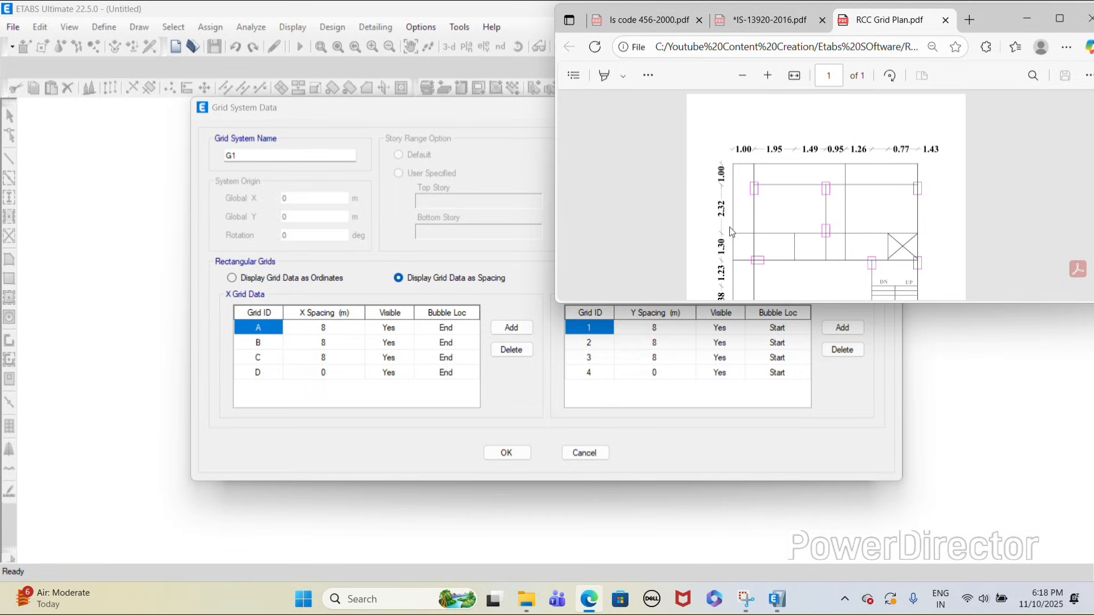
click(1057, 22)
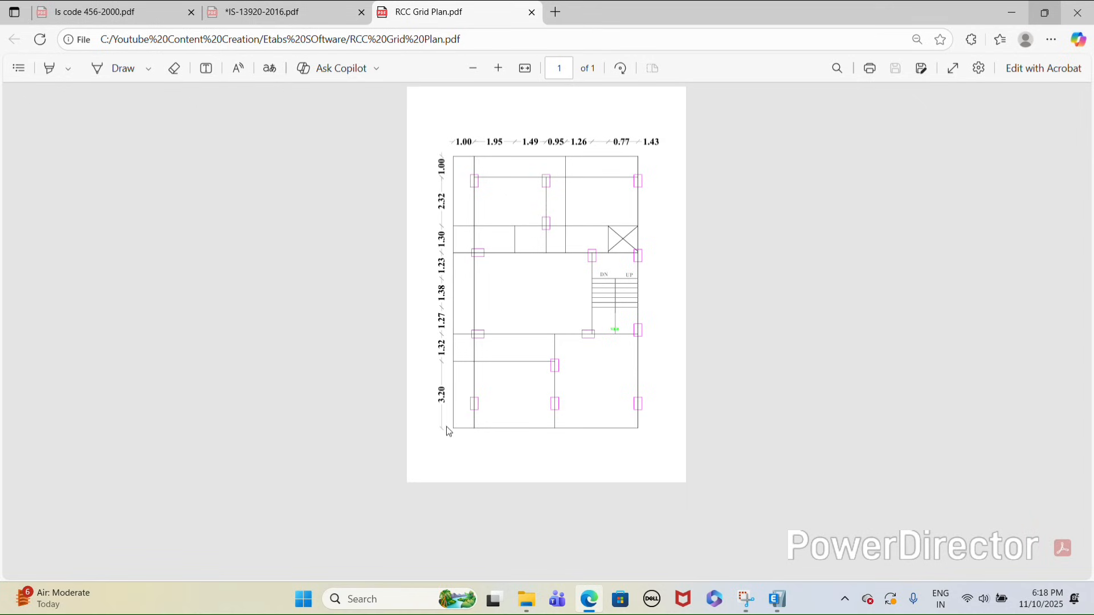
click(1051, 15)
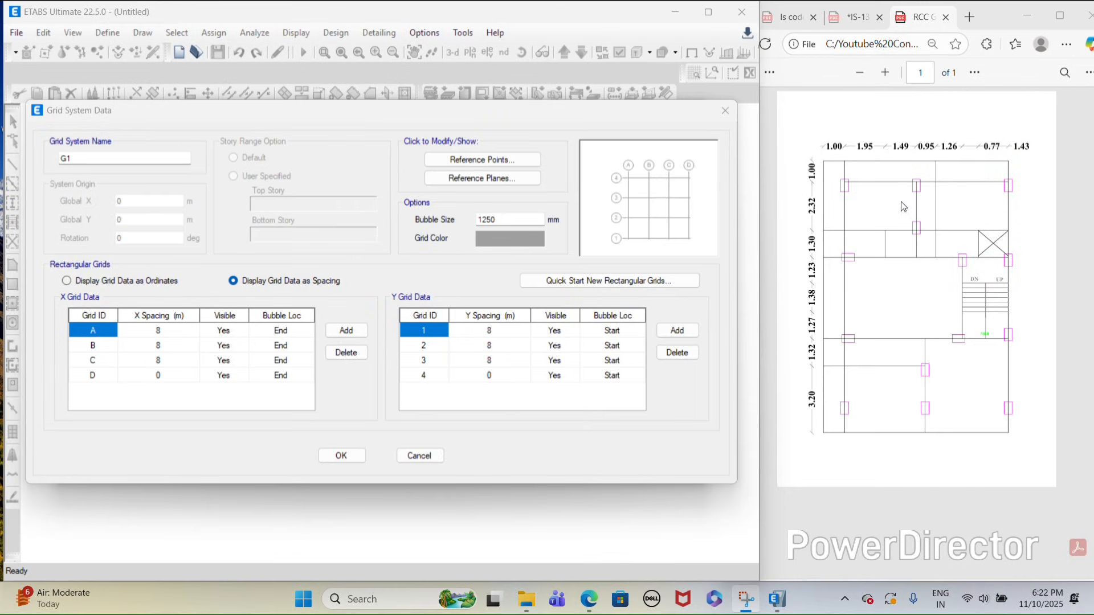
Step: Set the X spacings of grids A, B and C to 1, 1.95 and 1.49 m
click(153, 333)
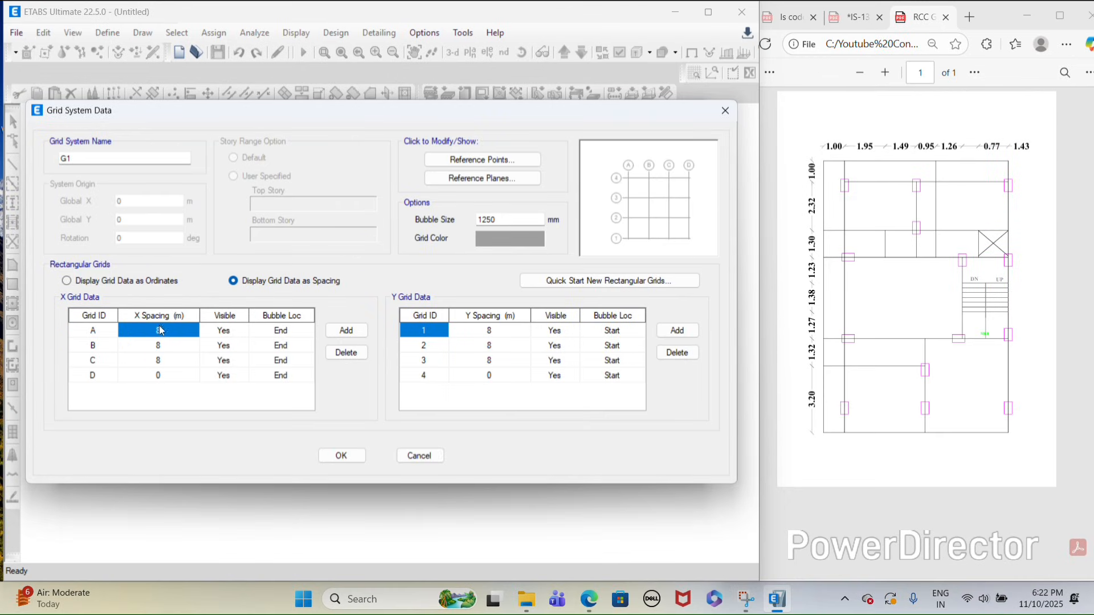
text(1)
key(Return)
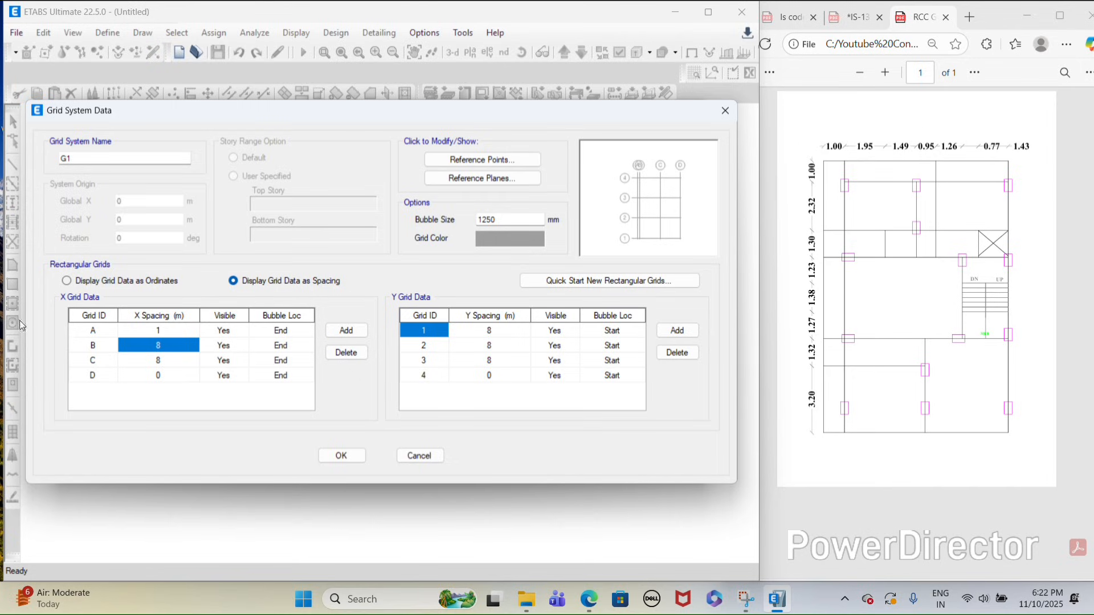
text(1.95)
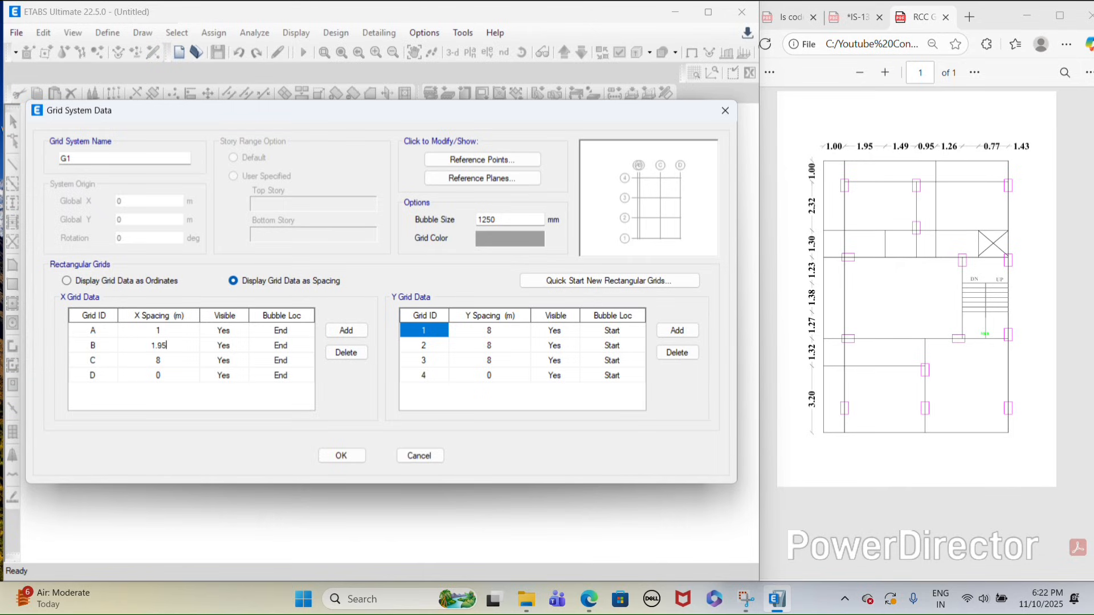
key(Return)
text(1.49)
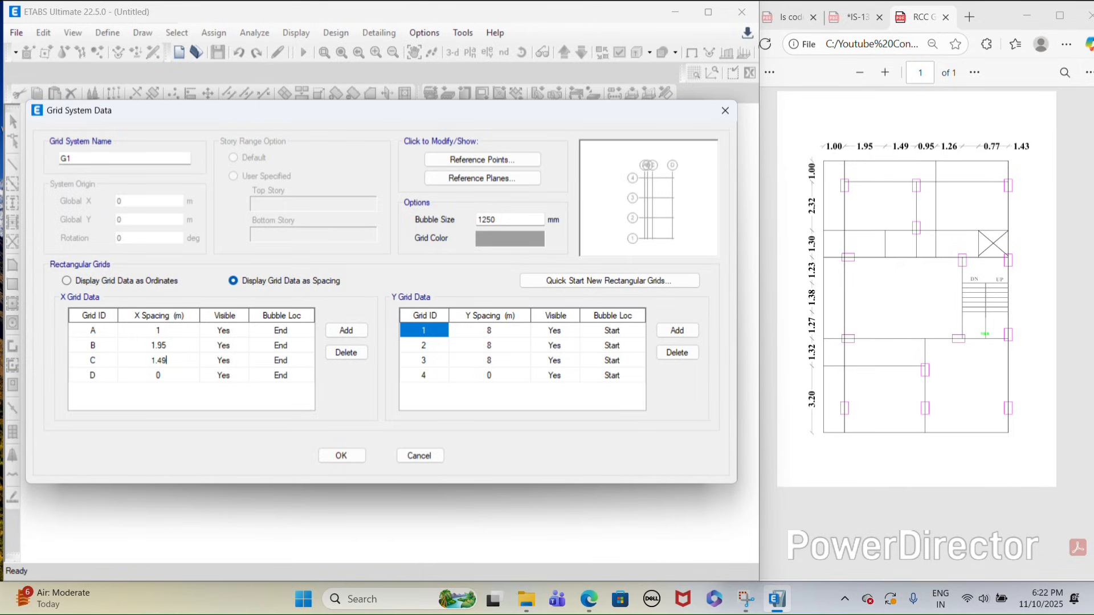
key(Return)
Step: Add two X grid lines and set the X spacings of grids D and E to 0.95 and 1.26 m
text(0.95)
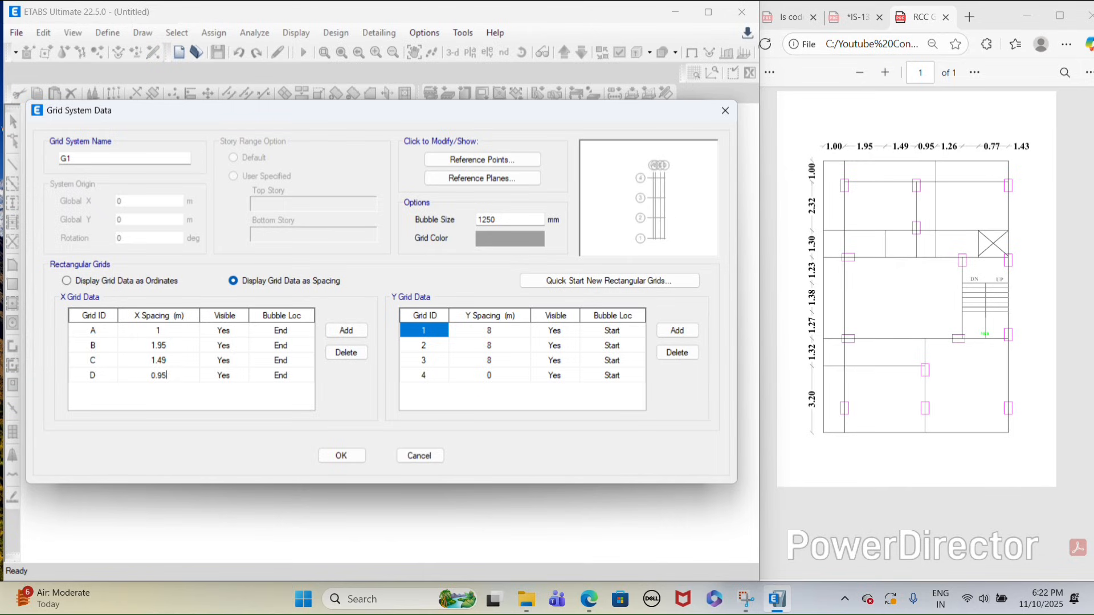
click(346, 330)
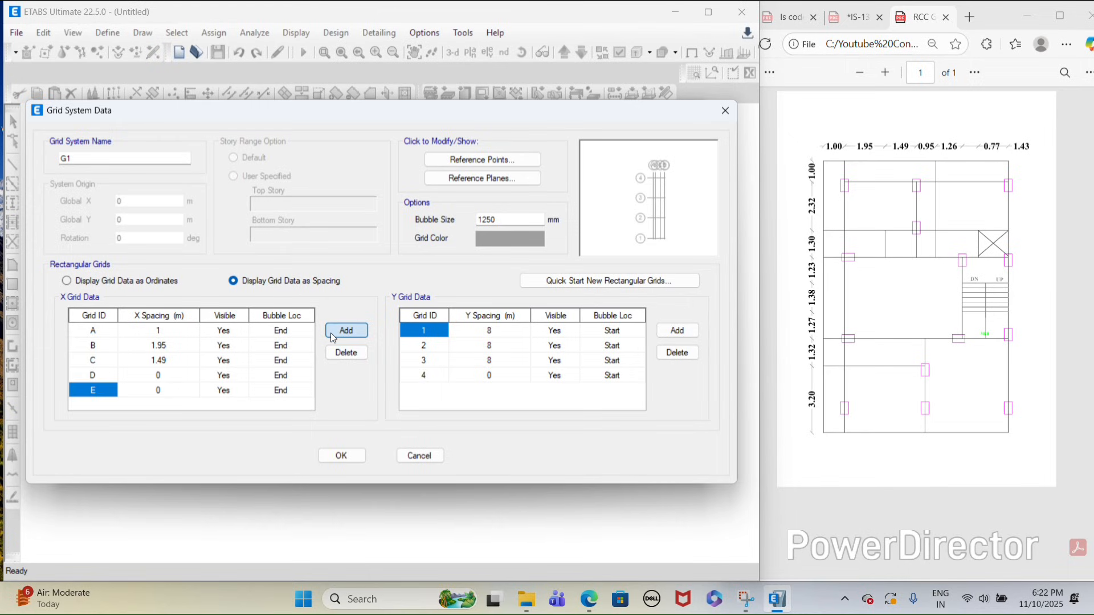
click(346, 330)
click(161, 363)
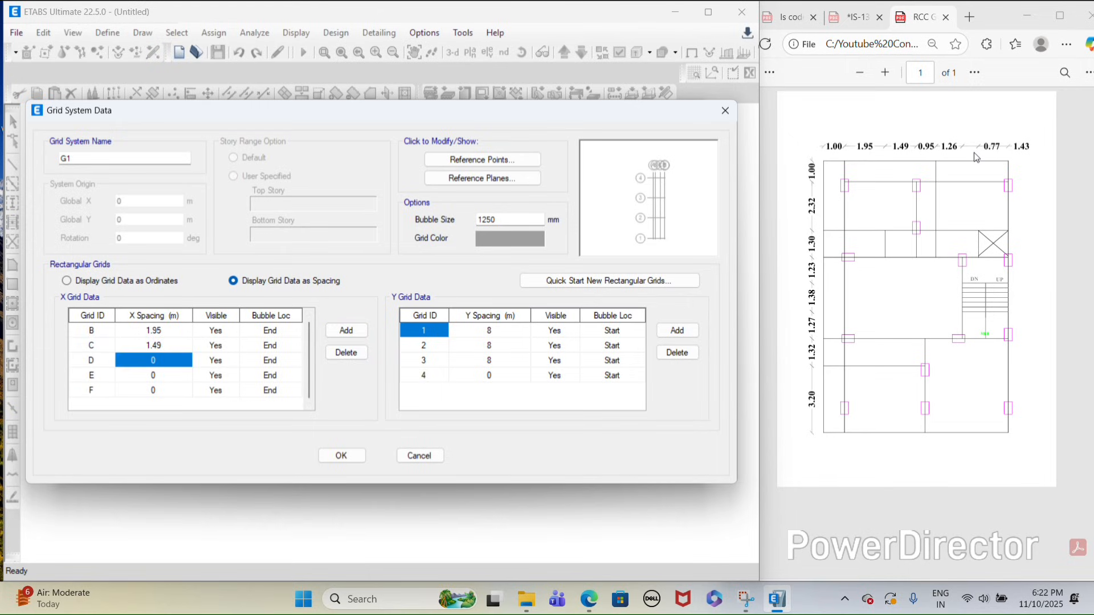
text(0.95)
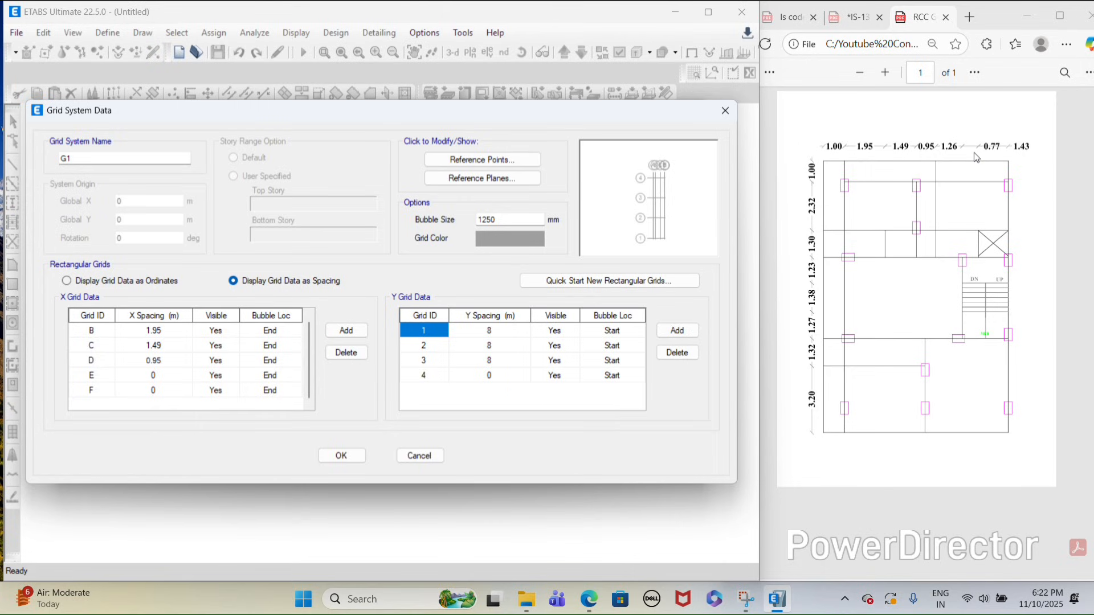
key(Return)
text(1)
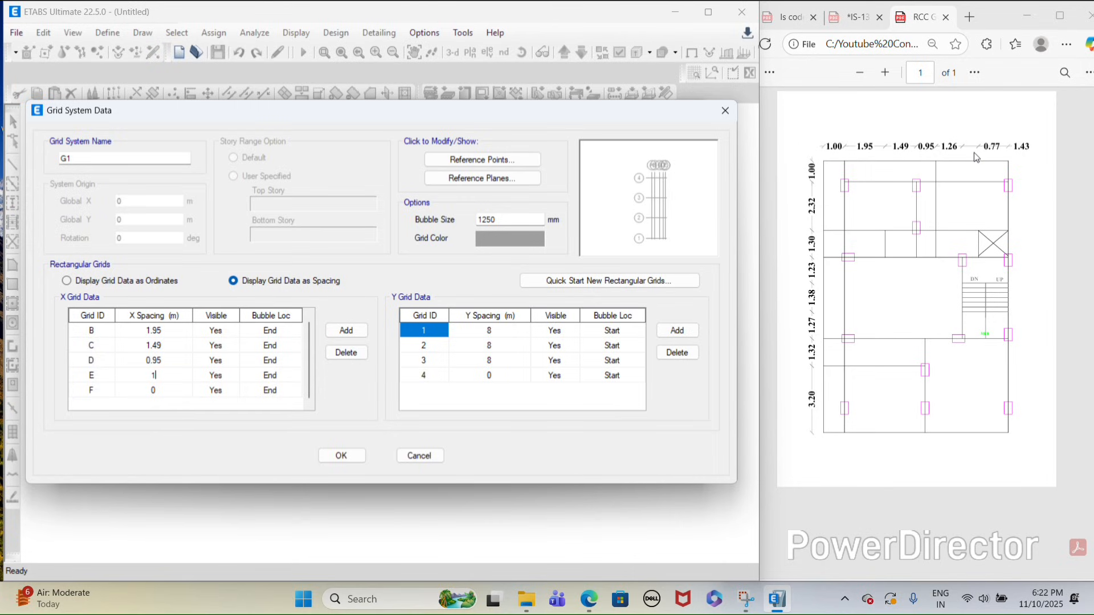
text(.26)
Step: Add three more X grid lines and set the X spacings of grids F and G to 0.77 and 1.43 m
click(337, 331)
click(337, 331)
click(337, 330)
click(175, 345)
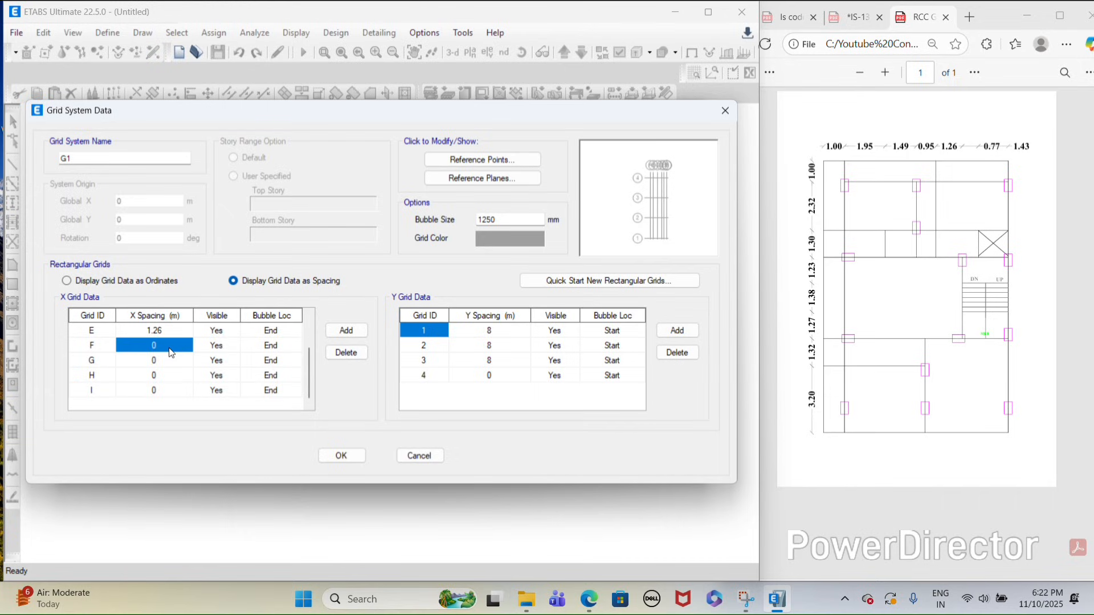
text(0.77)
key(Return)
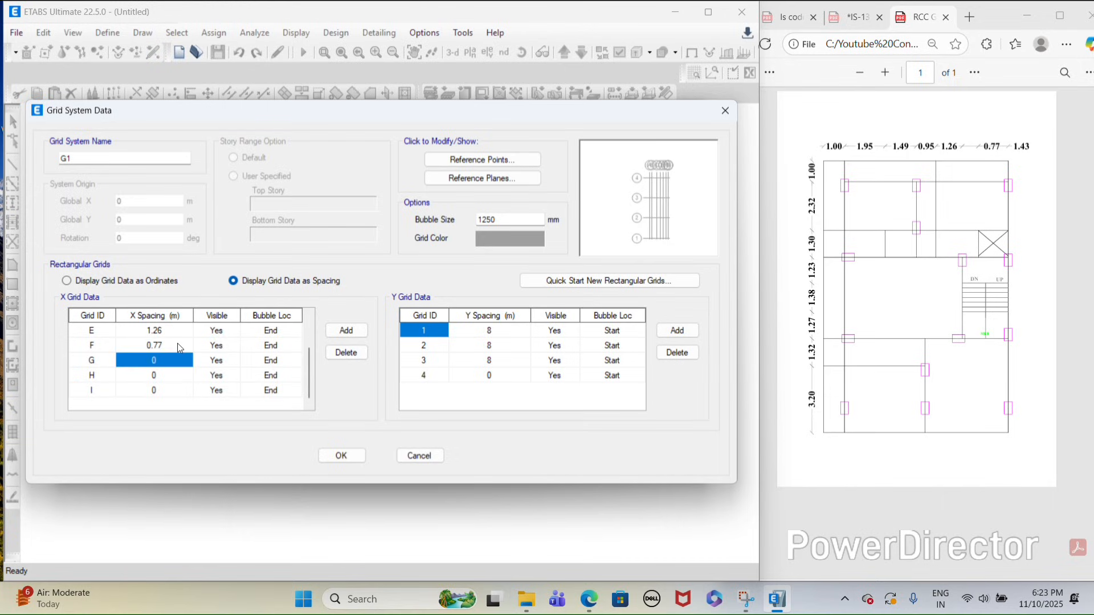
text(1.43)
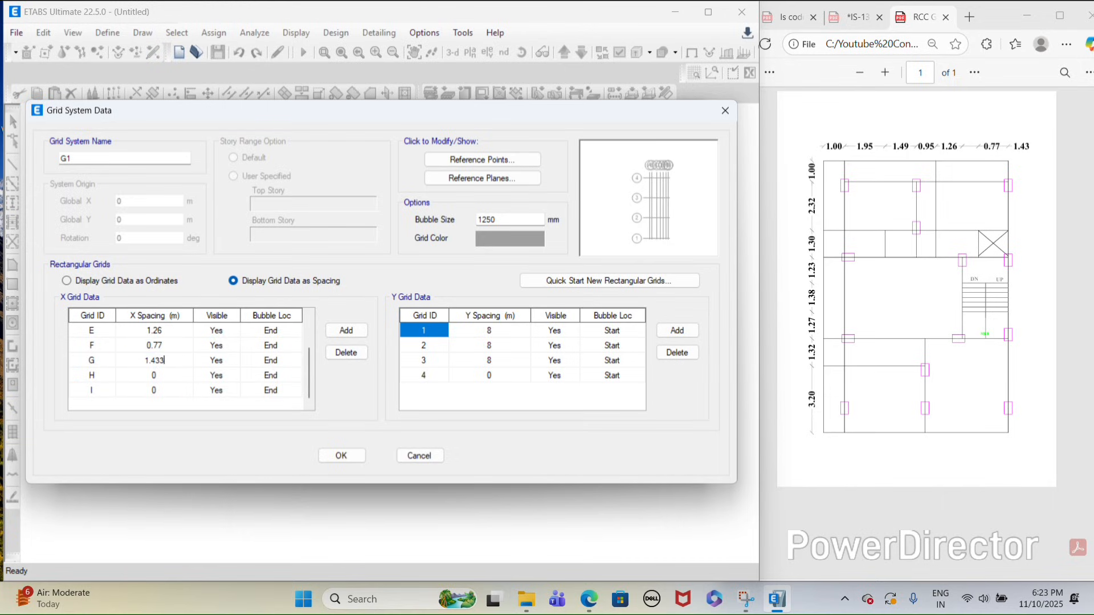
key(Return)
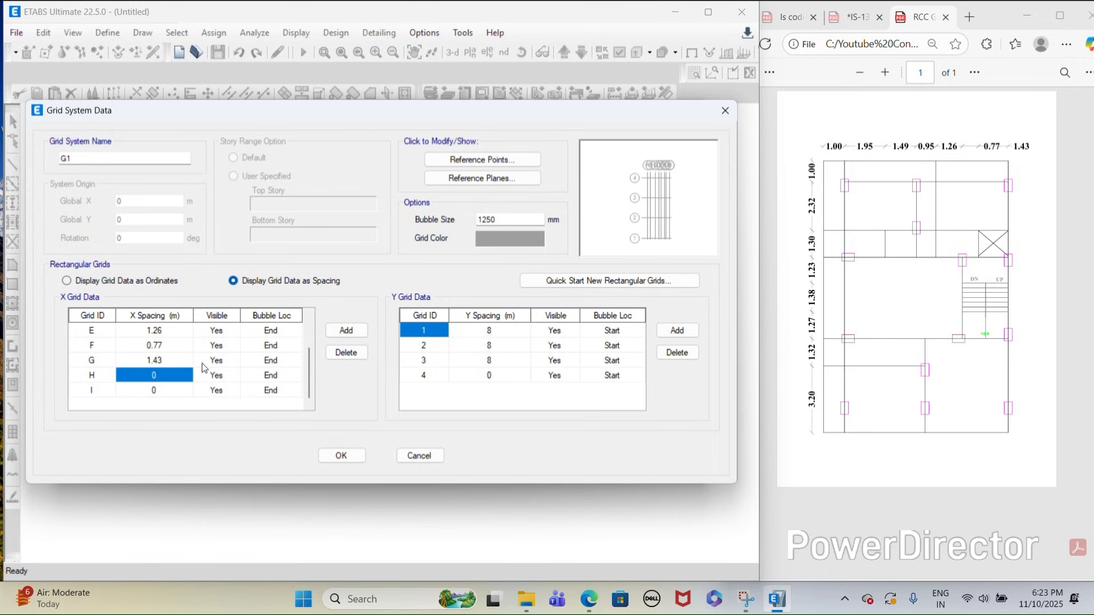
Step: Delete the surplus X grid line H and set the grid bubble size to 500 mm
click(346, 352)
scroll(169, 356, up, 1)
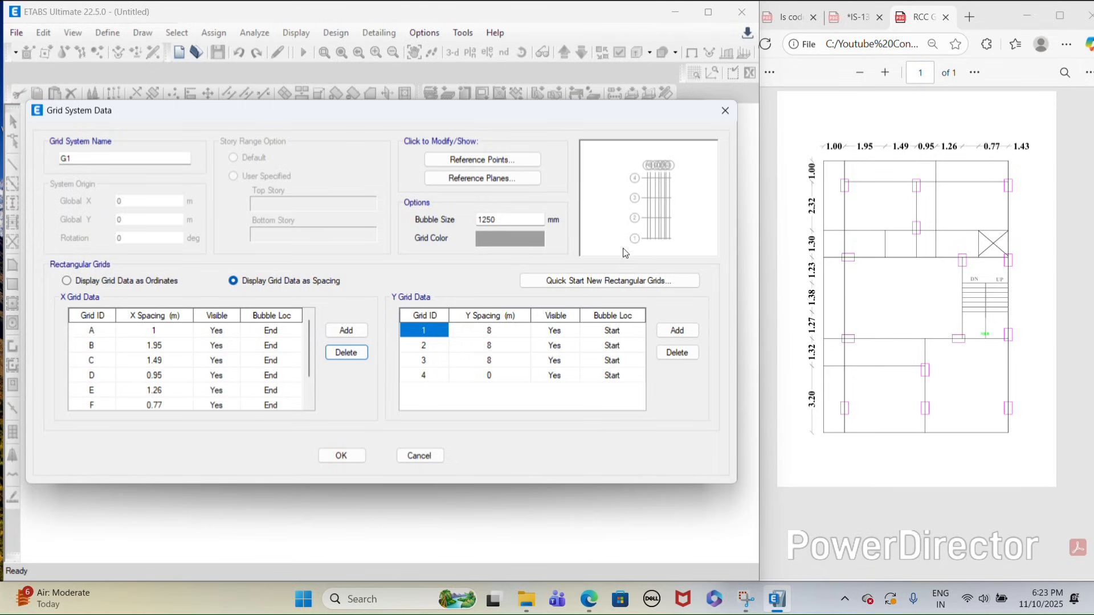
drag(501, 219, 461, 216)
text(500)
key(Tab)
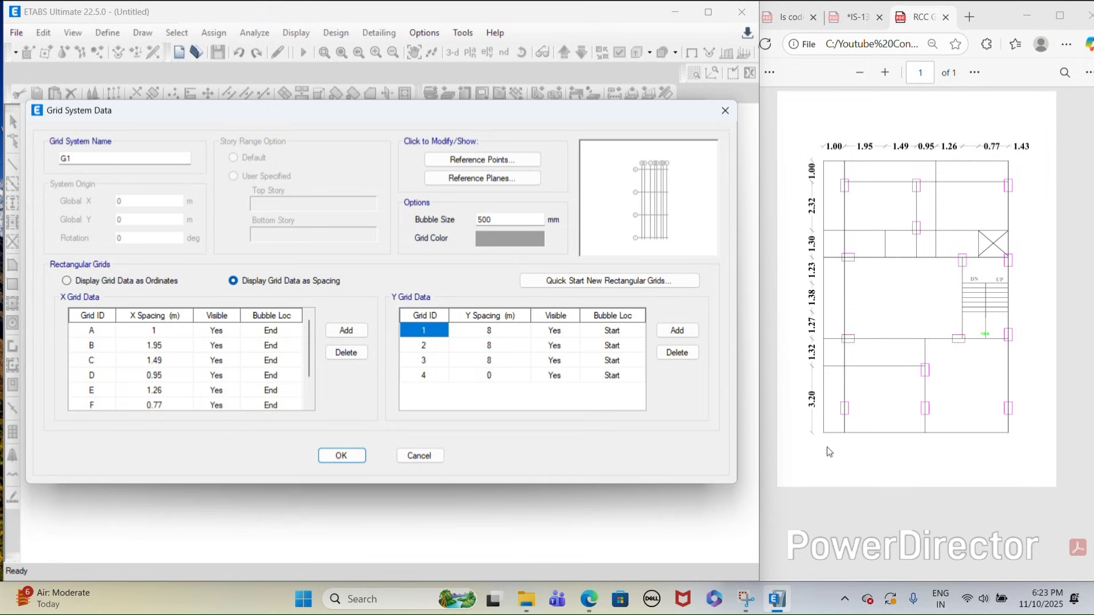
Step: Set the Y spacings of grids 1, 2 and 3 to 3.2, 1.32 and 1.27 m
click(493, 335)
text(3.2)
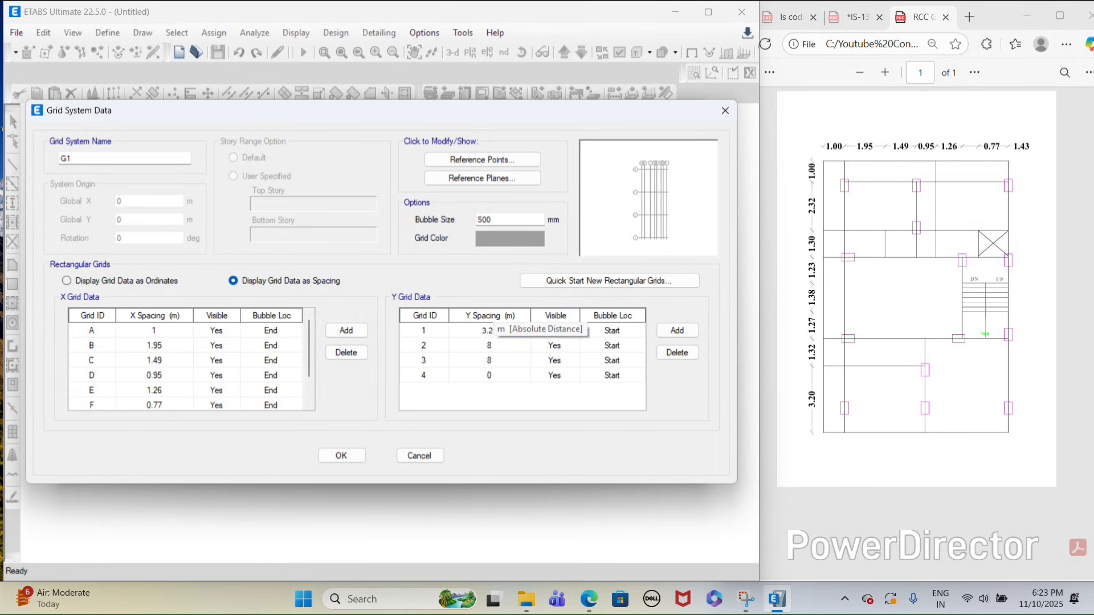
key(Return)
text(1)
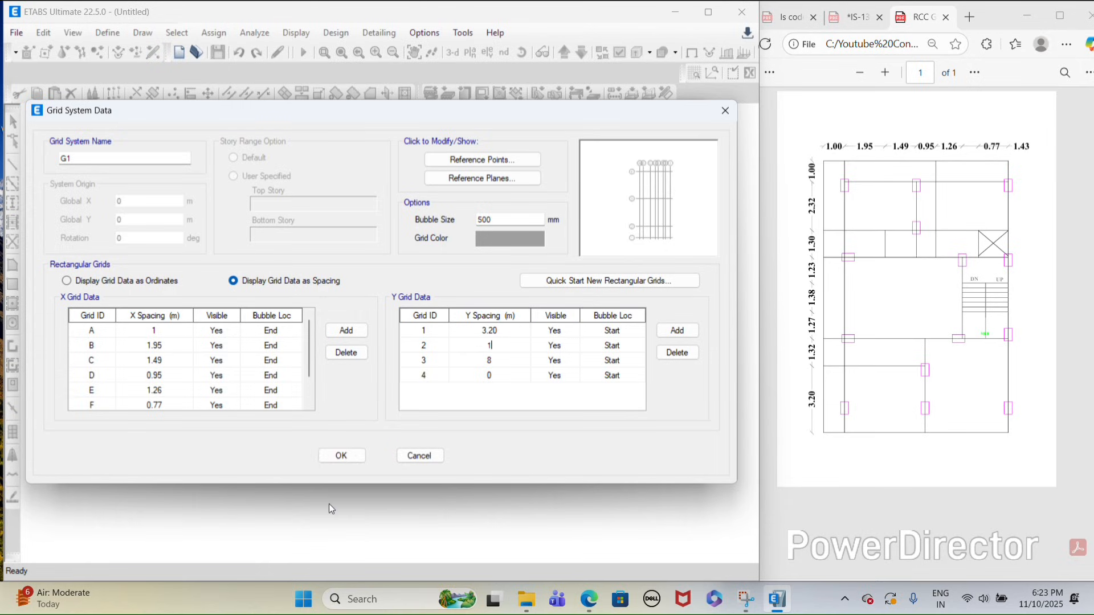
text(.32)
key(Return)
text(1)
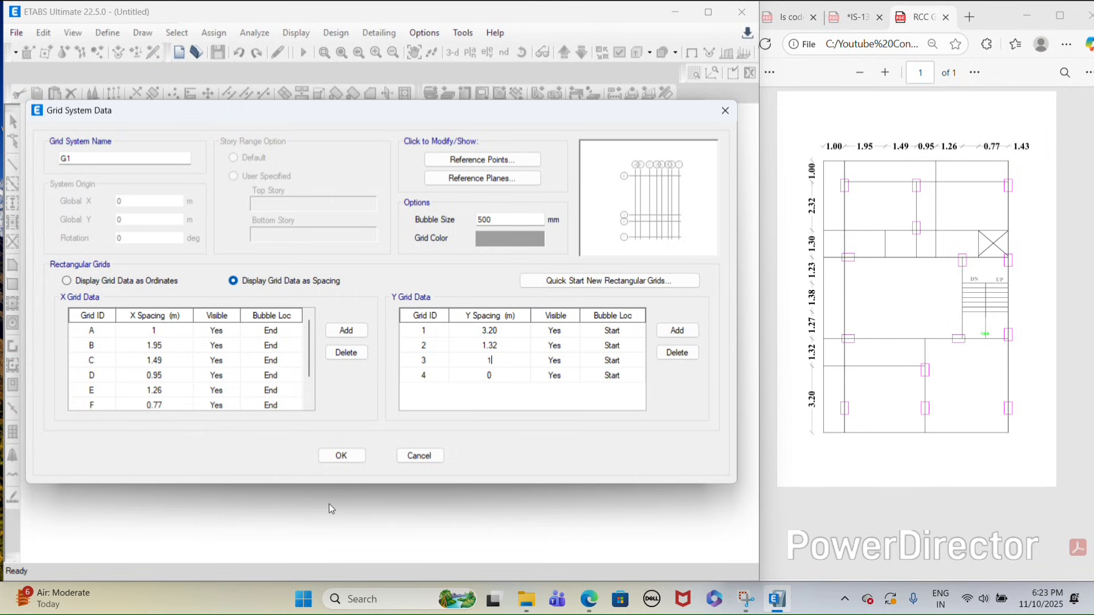
text(.27)
Step: Add Y grid lines up to grid 9 and set the Y spacings of grids 4 and 5 to 1.38 and 1.23 m
click(677, 332)
click(677, 331)
click(677, 331)
click(676, 331)
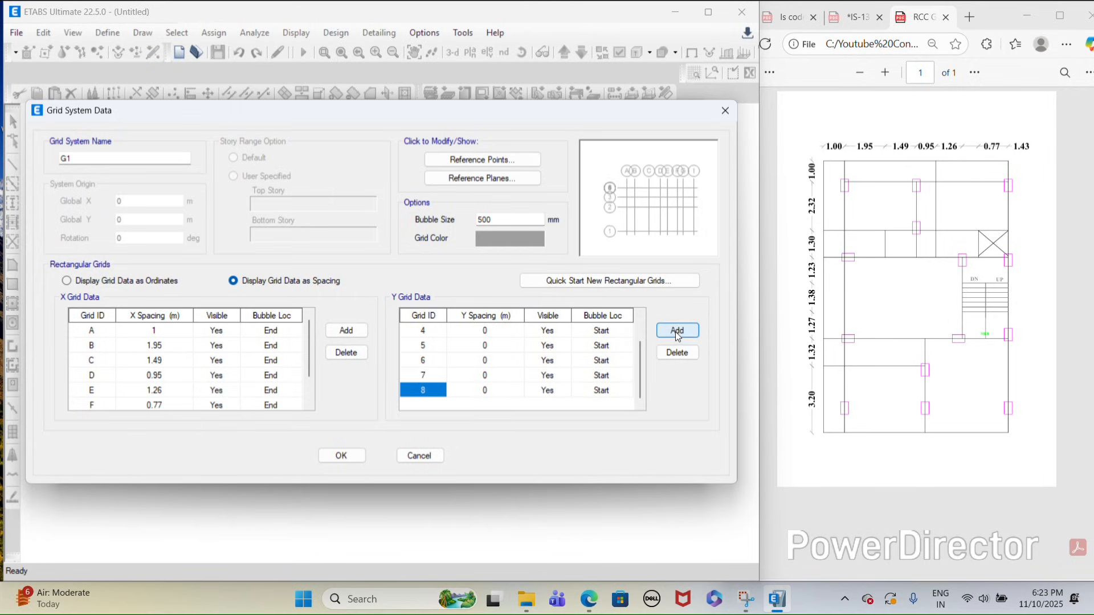
scroll(461, 375, up, 1)
click(462, 375)
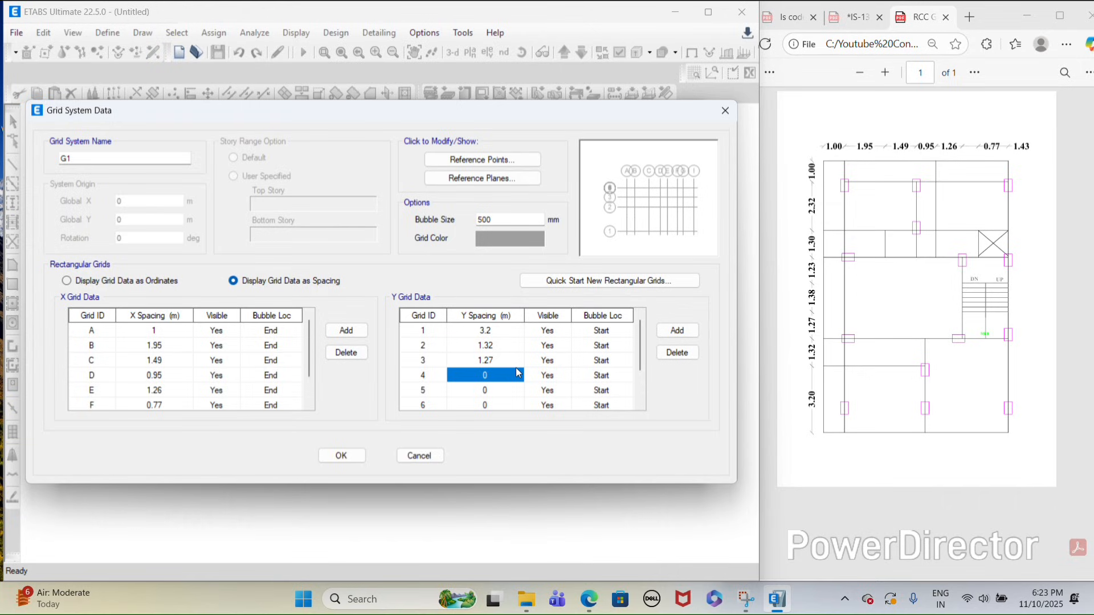
text(1.38)
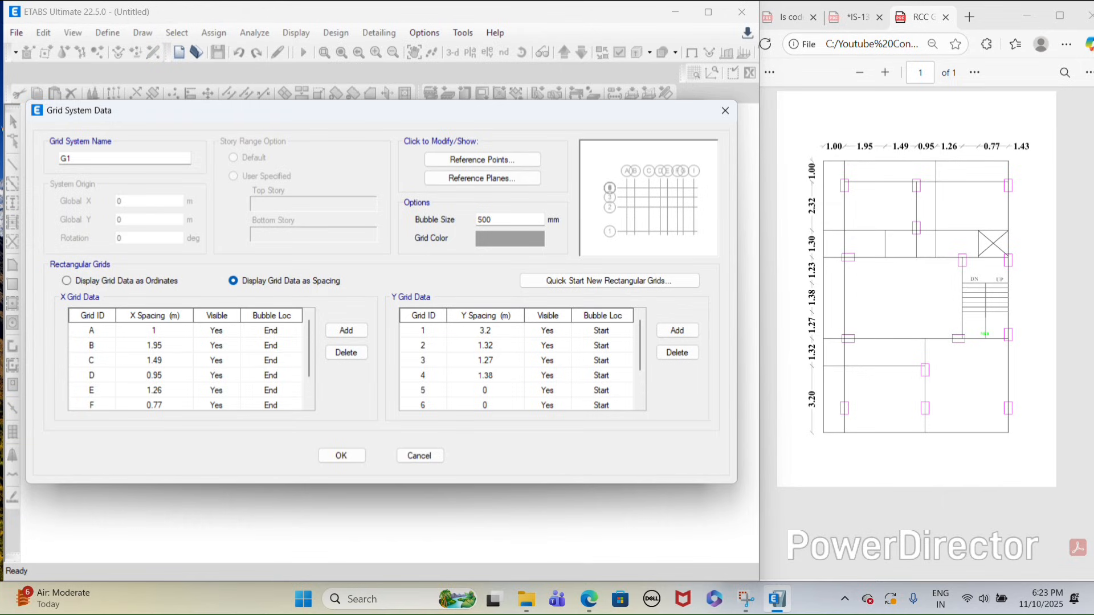
key(Return)
text(1)
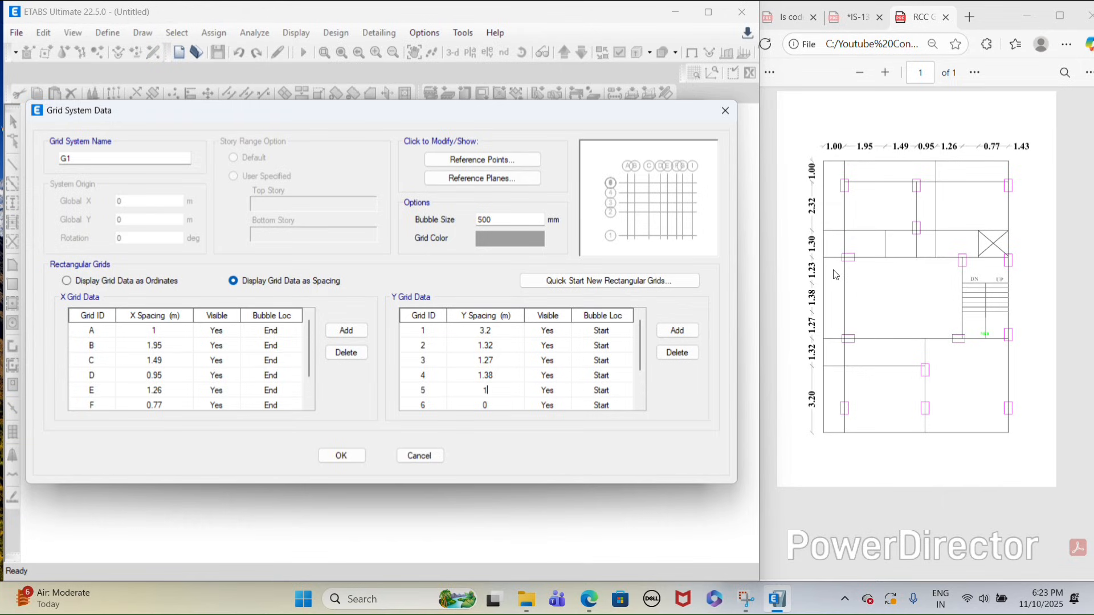
text(.23)
key(Return)
Step: Set the Y spacings of grids 6, 7 and 8 to 1.30, 2.32 and 1 m and accept the grid data
scroll(491, 364, down, 1)
text(1)
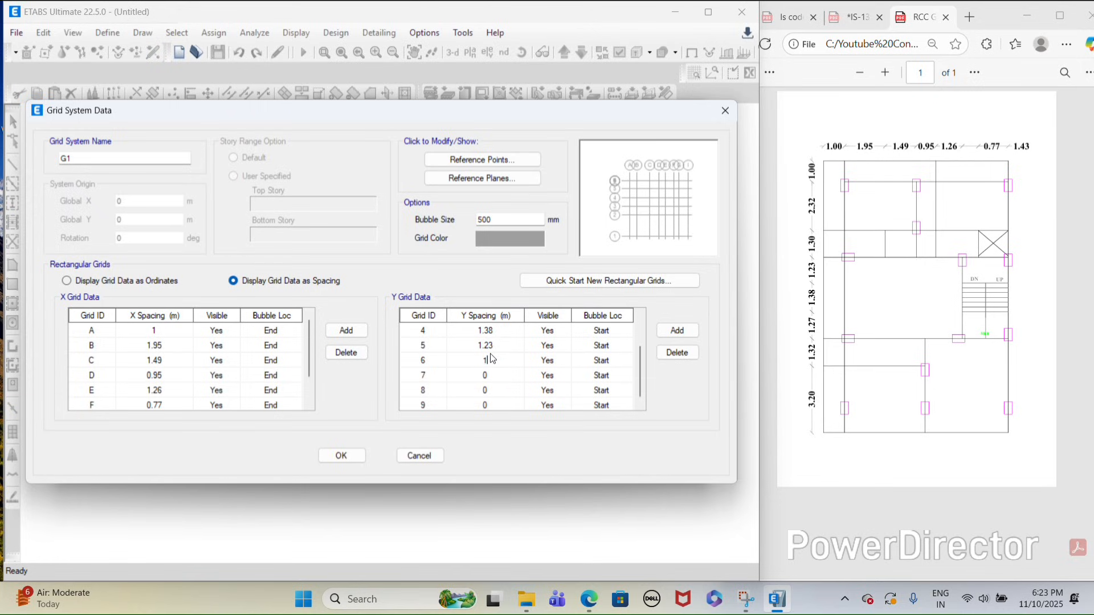
text(.30)
click(487, 375)
text(2.32)
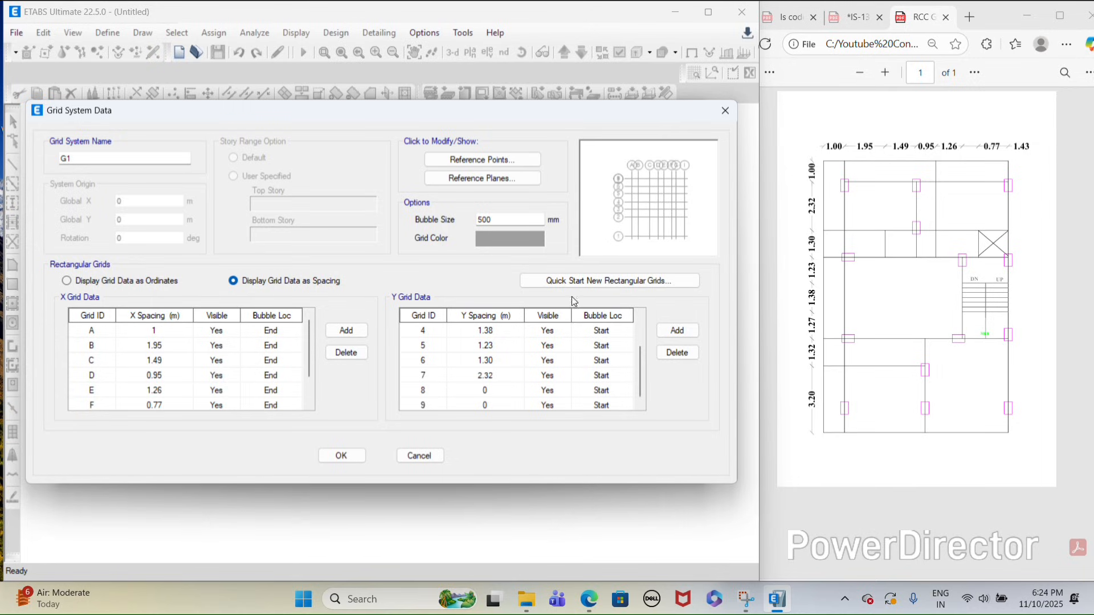
key(Return)
text(1)
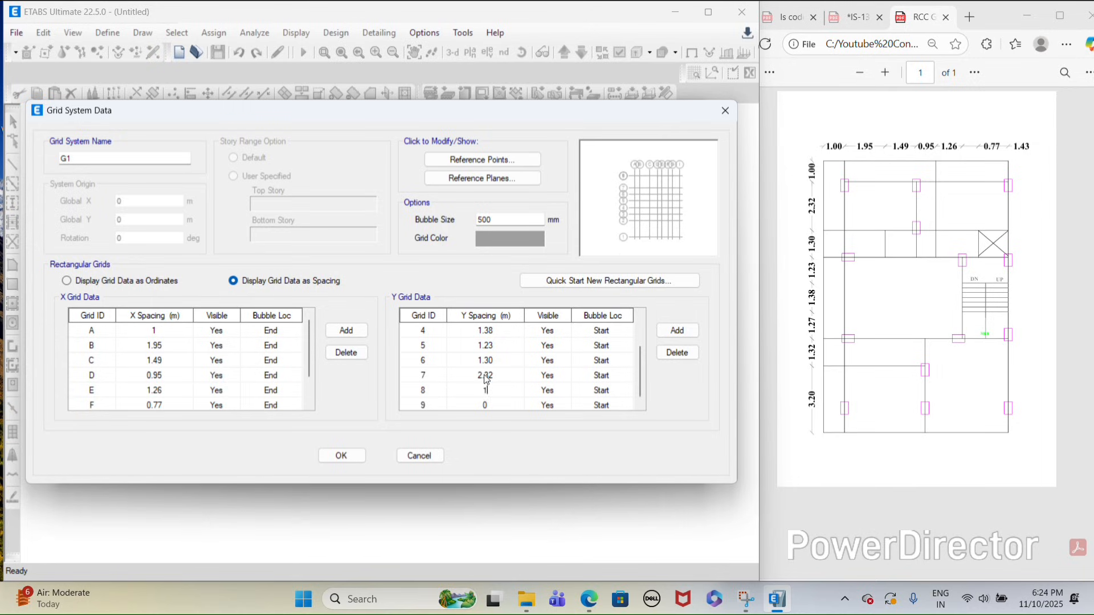
key(Return)
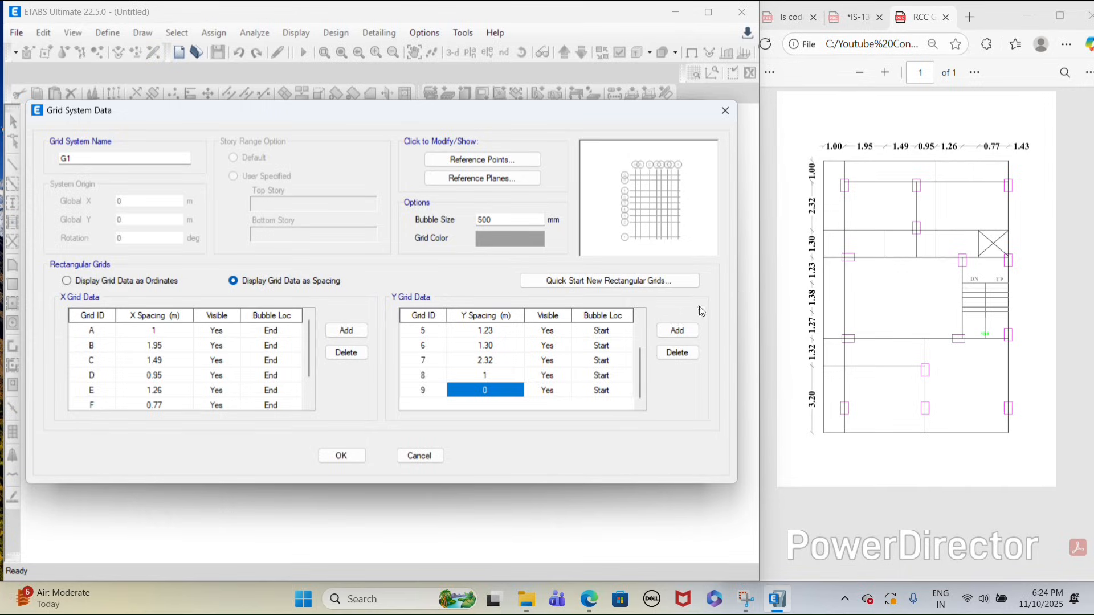
click(341, 455)
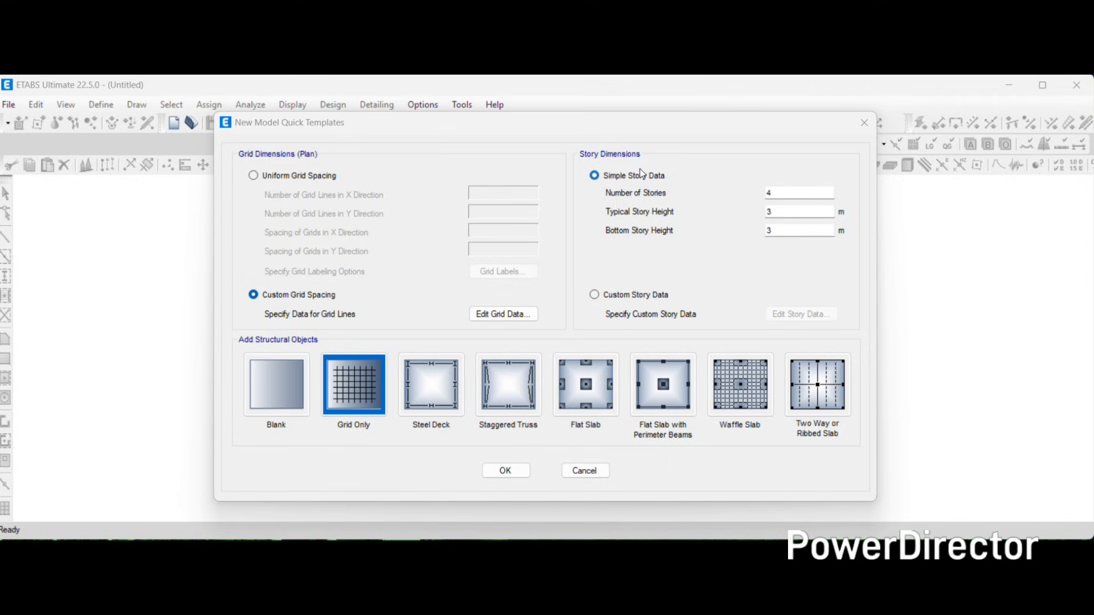
Step: Set the number of stories to 7 and the bottom story height to 1.3 m
double_click(792, 192)
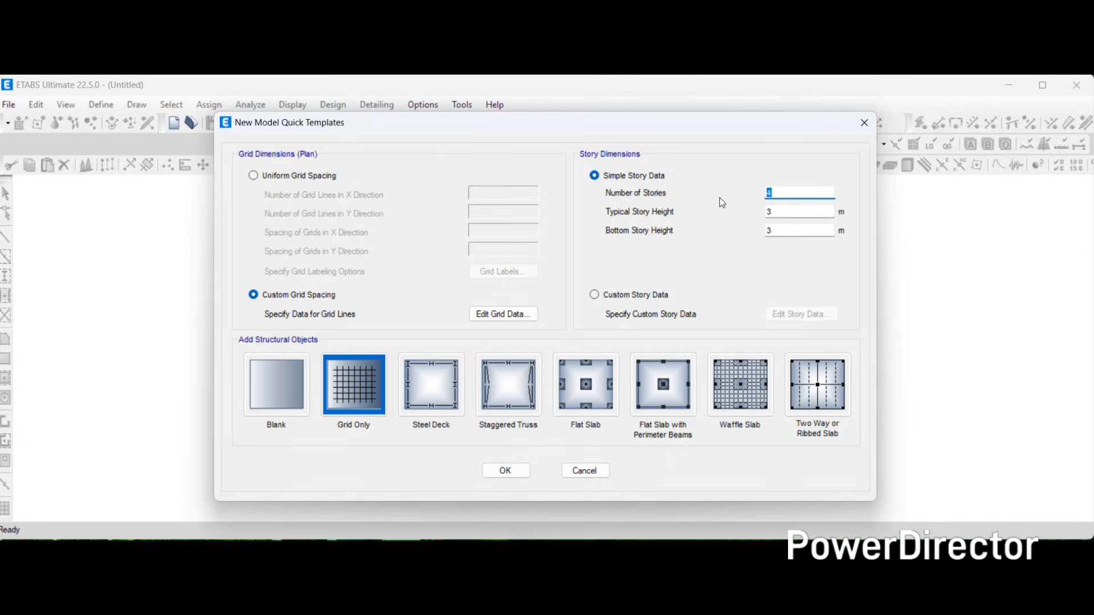
text(14)
key(Return)
click(783, 231)
key(BackSpace)
text(1.)
click(820, 194)
Step: Switch to custom story data and rename Story1 as Ground Floor and Story2 as First FLoor
click(612, 297)
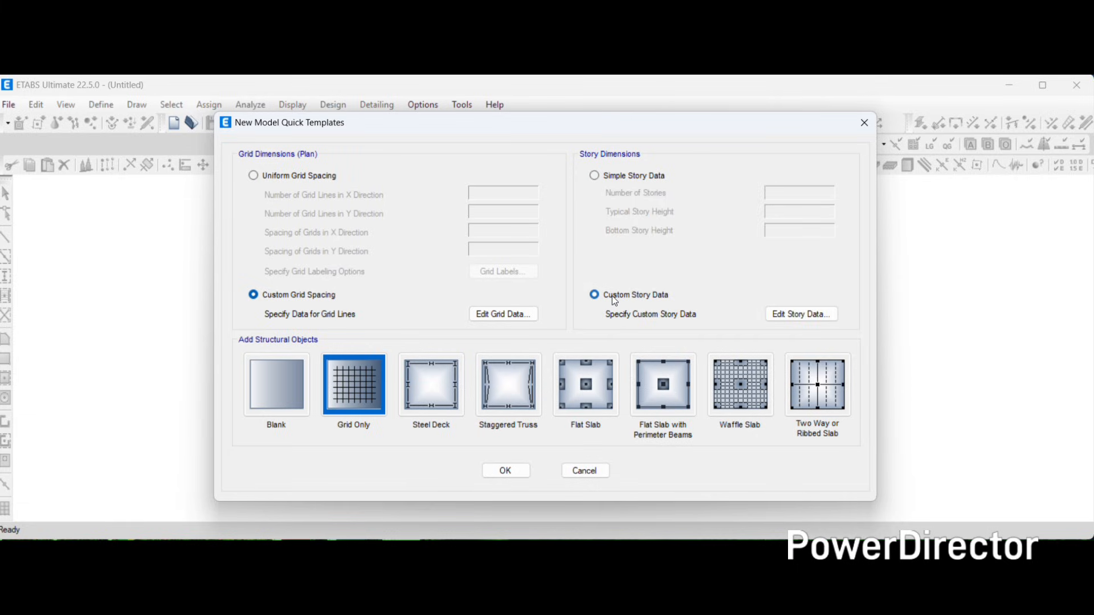
click(803, 318)
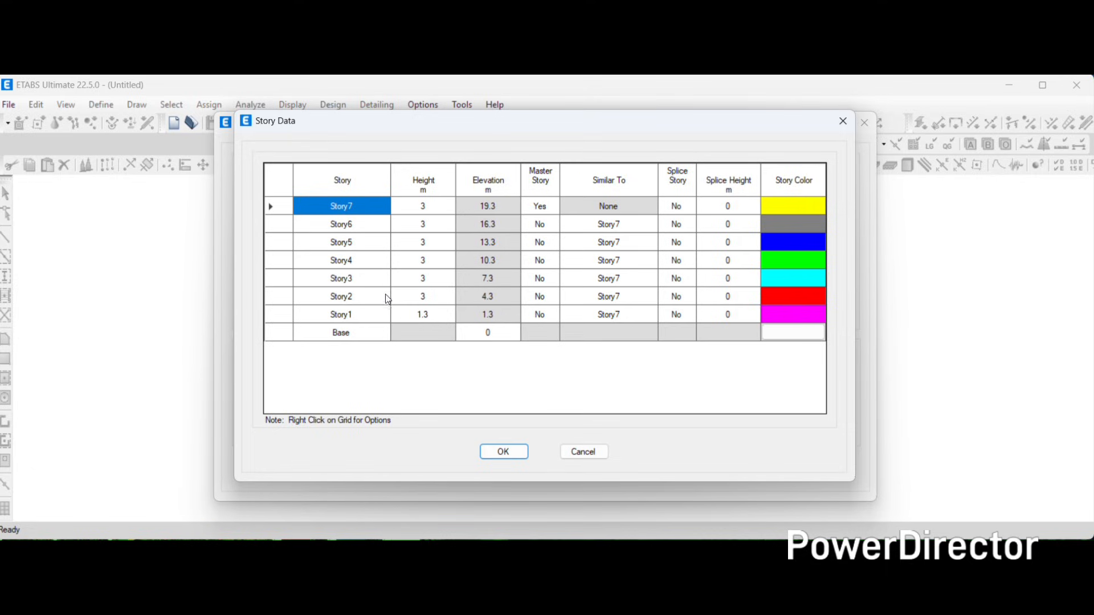
double_click(348, 314)
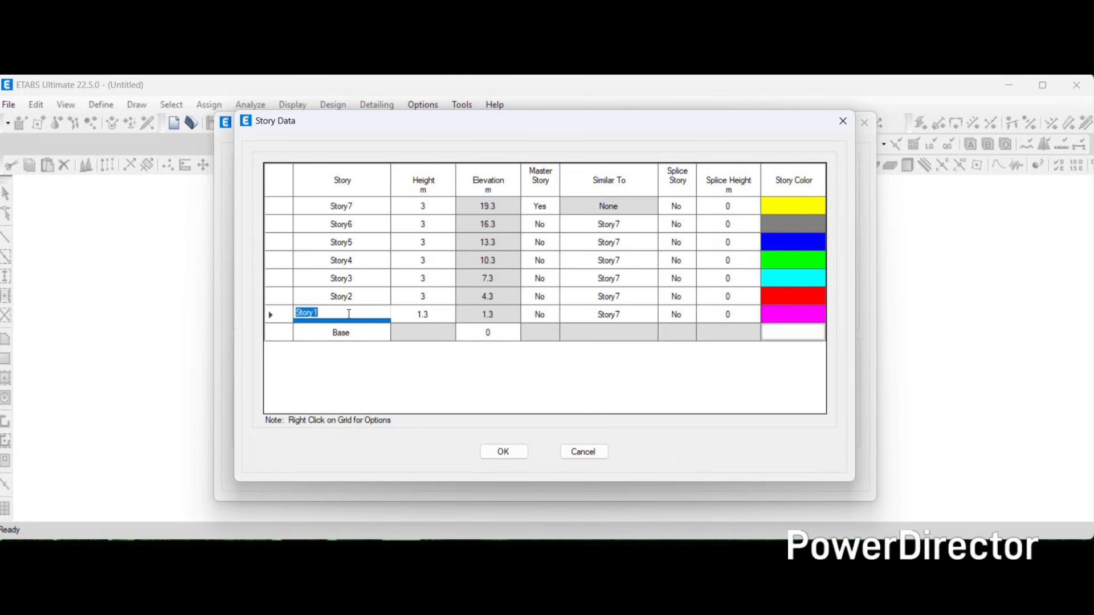
text(Ground Floor)
double_click(358, 293)
text(Fisrts)
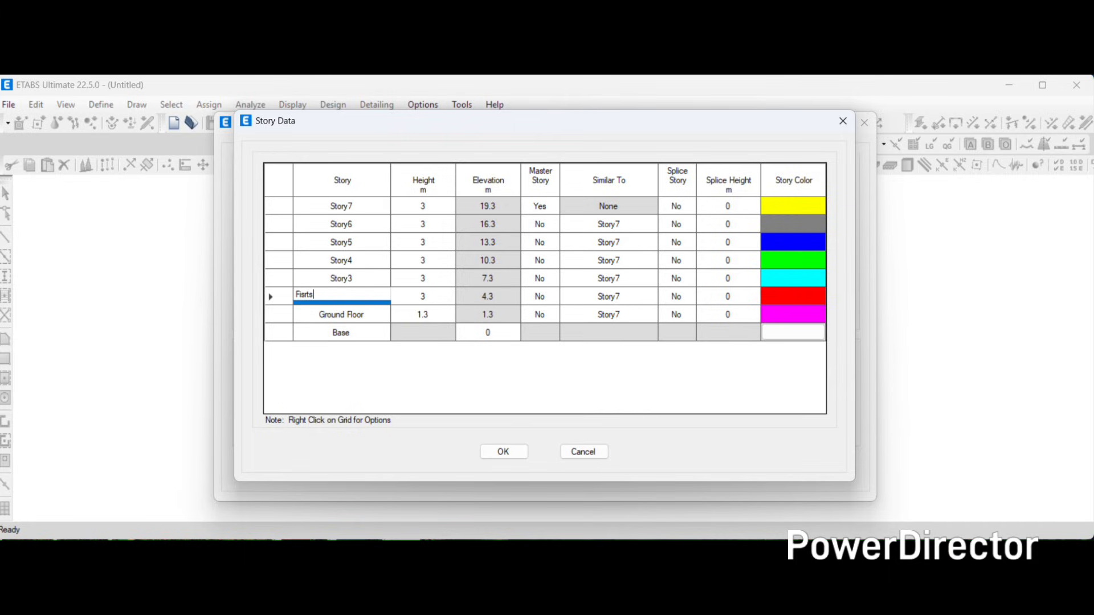
key(BackSpace)
key(BackSpace)
key(BackSpace)
key(BackSpace)
text(rst FLoor)
Step: Rename Story3, Story4 and Story5 as Second FLoor, Third Floor and Fourth FLoor
click(359, 278)
text(Se)
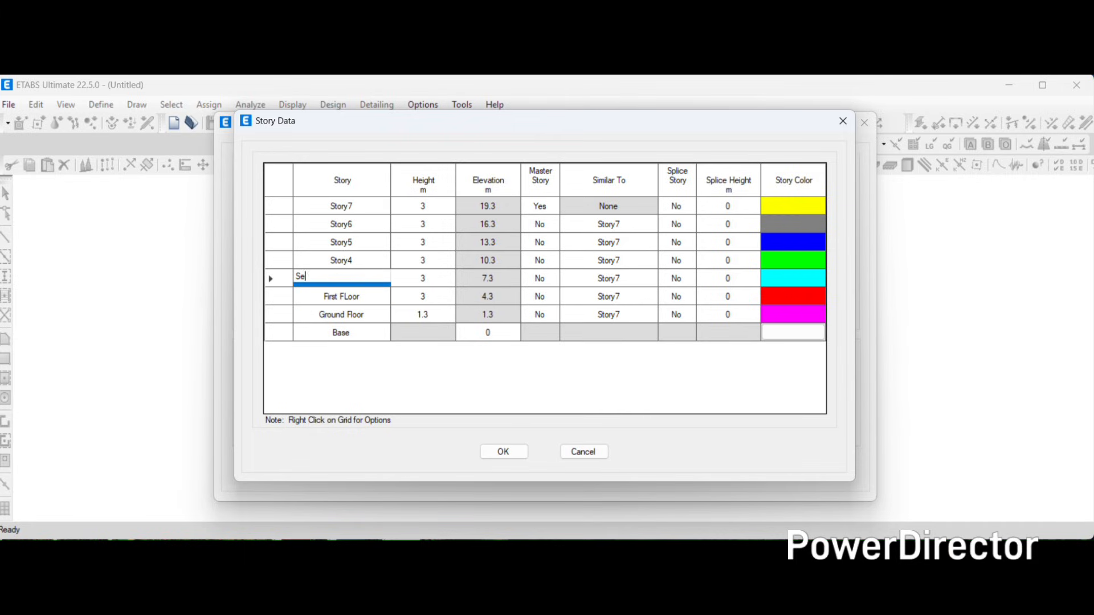
text(cond FLoor)
click(348, 258)
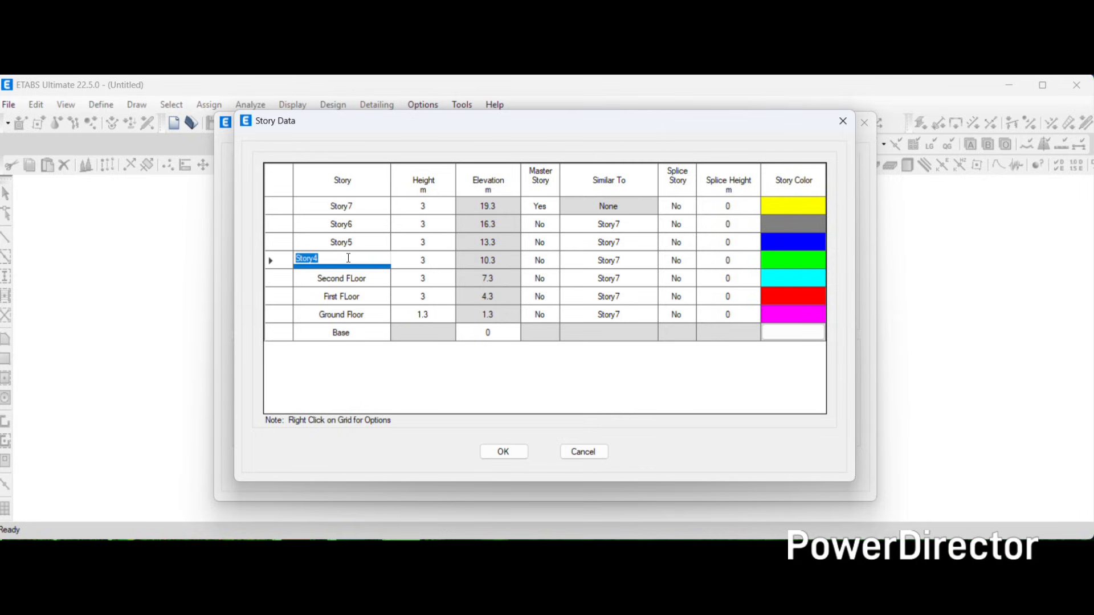
text(Third Fl ooroor)
click(312, 239)
text(Fourth)
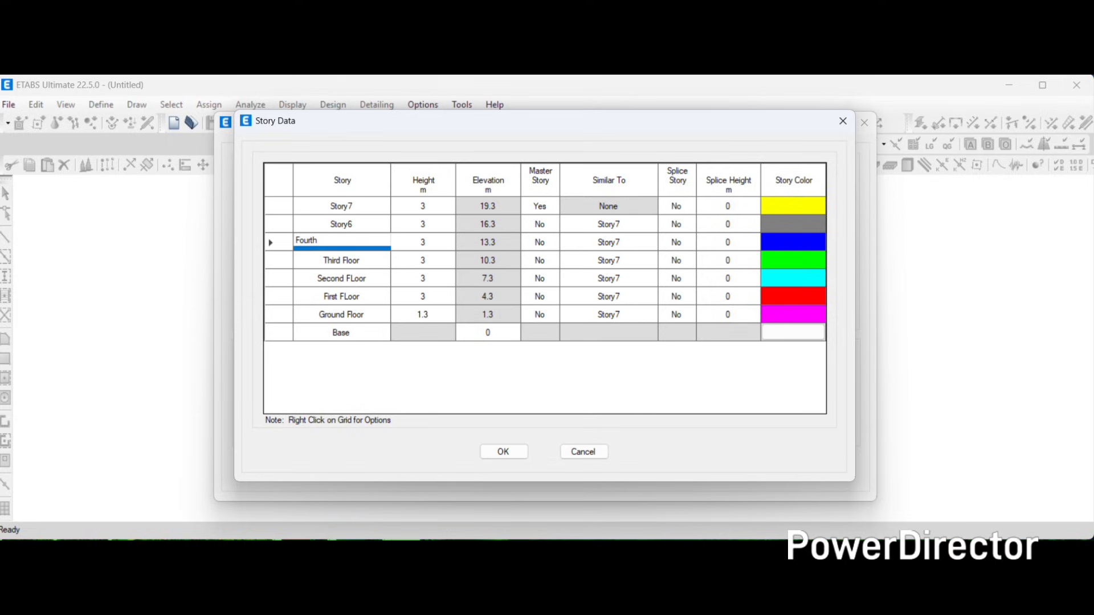
text( FLoor)
Step: Rename Story6 as Terracce Floor and Story7 as Head Room, and create the grid-only model
click(348, 224)
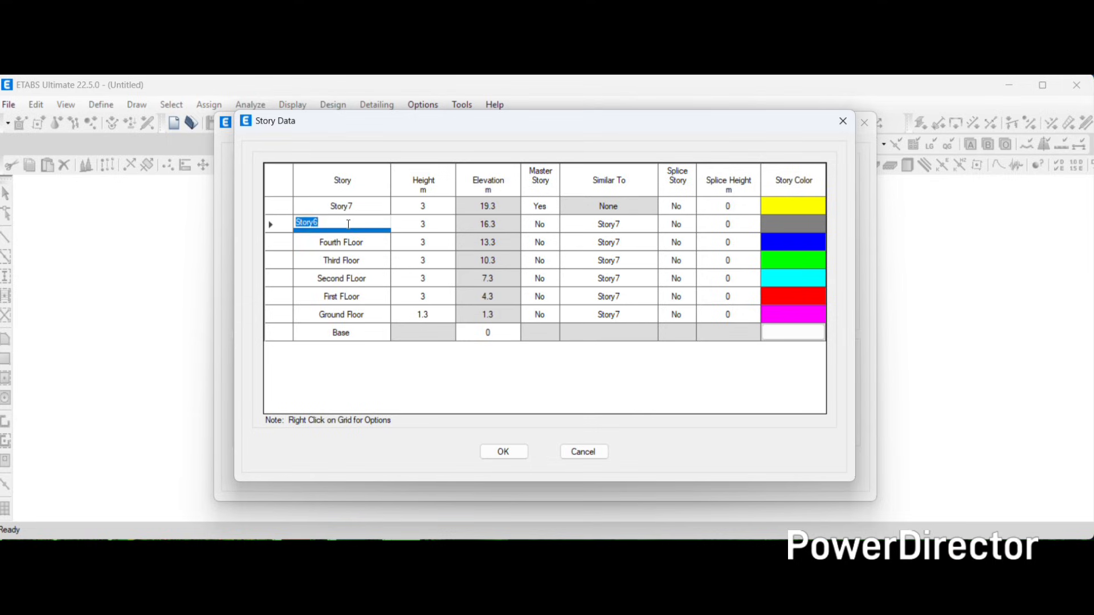
text(Ten)
text(racce Flot)
text(oor)
click(347, 211)
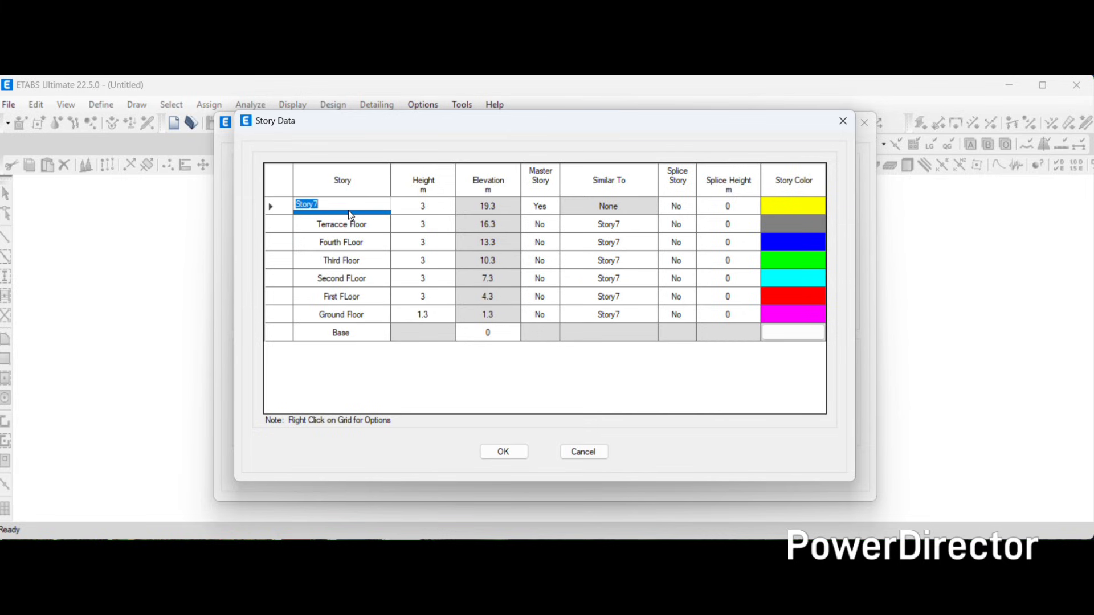
text(Head Room)
click(504, 452)
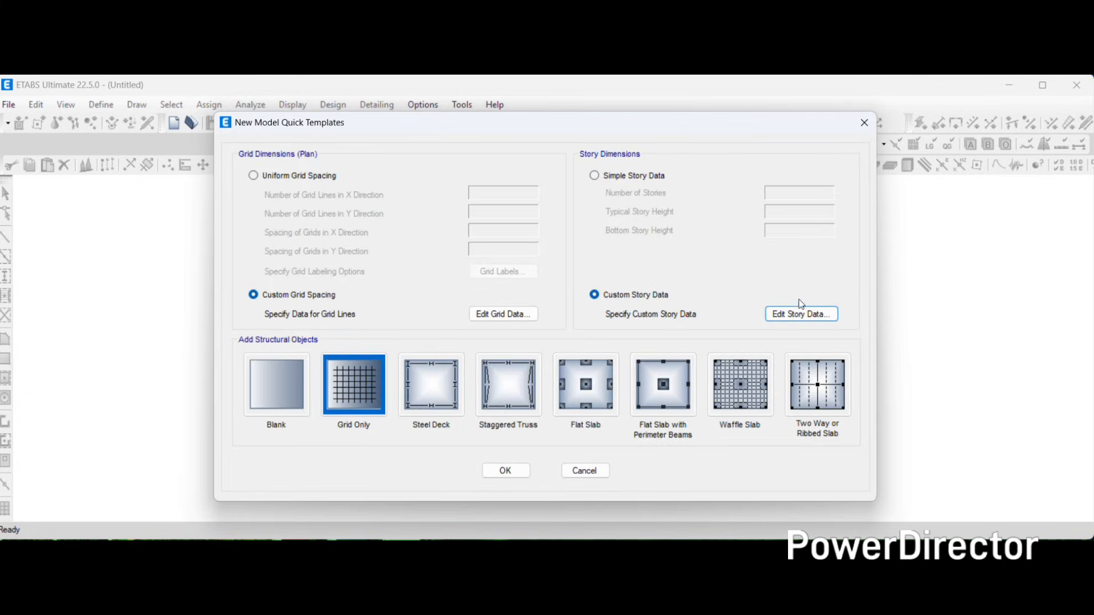
click(506, 471)
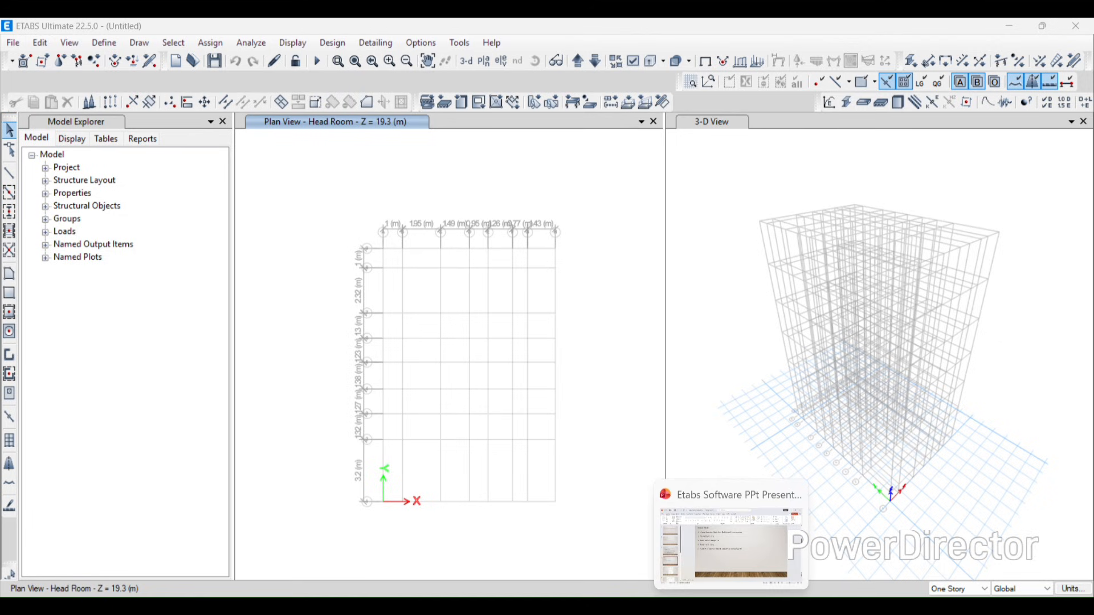
Step: Switch to the PowerPoint presentation and view slide 11 with the general steps to be followed
click(731, 606)
scroll(30, 494, down, 6)
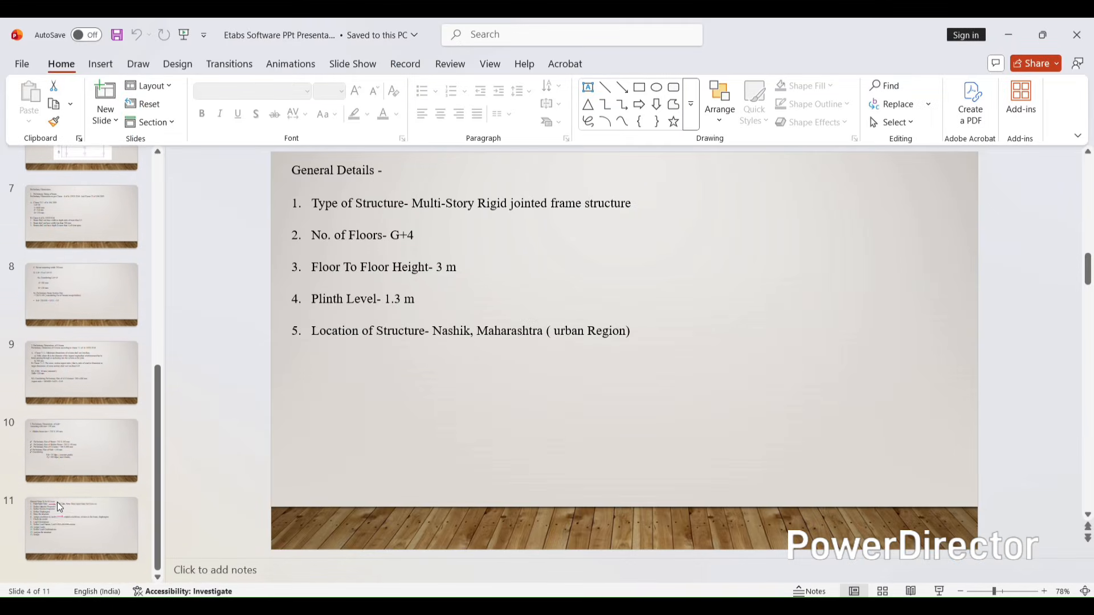
click(60, 506)
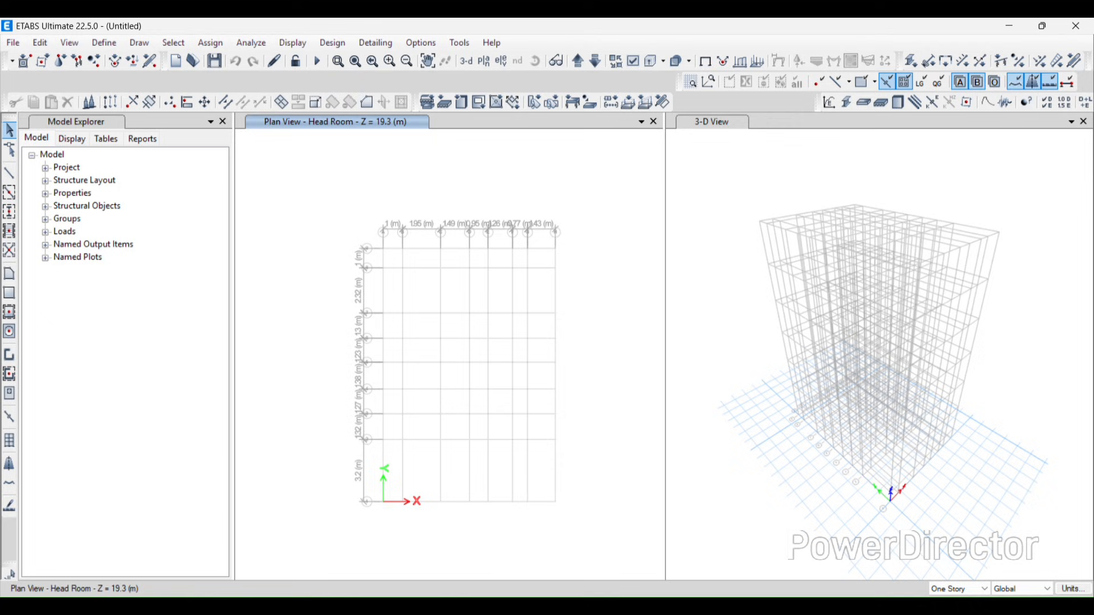
Step: Review the model's display units from structure dimensions through to the miscellaneous items
click(1078, 590)
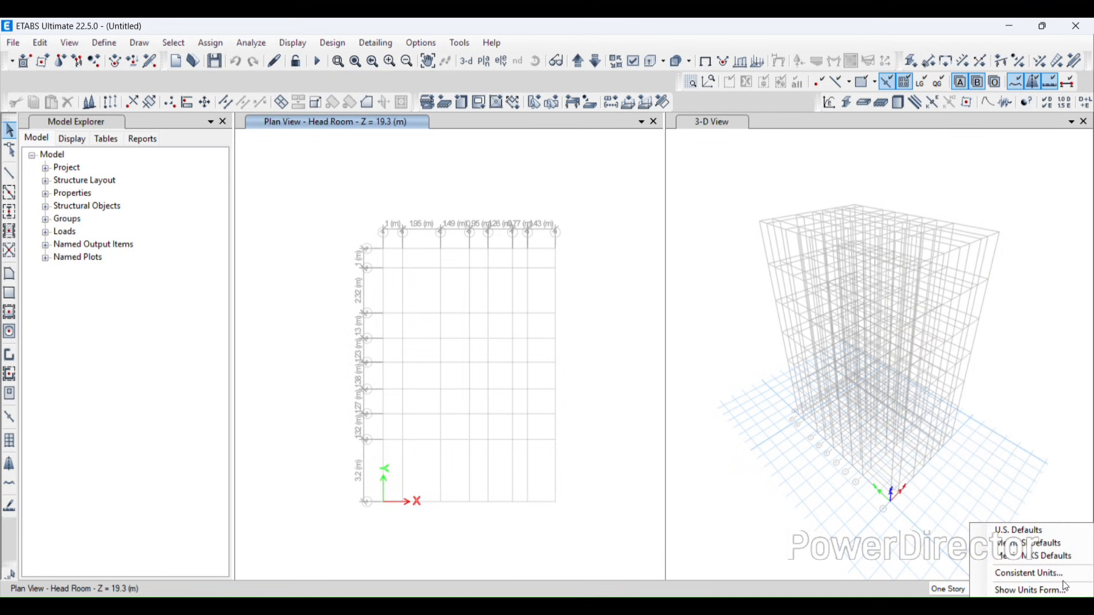
click(1034, 592)
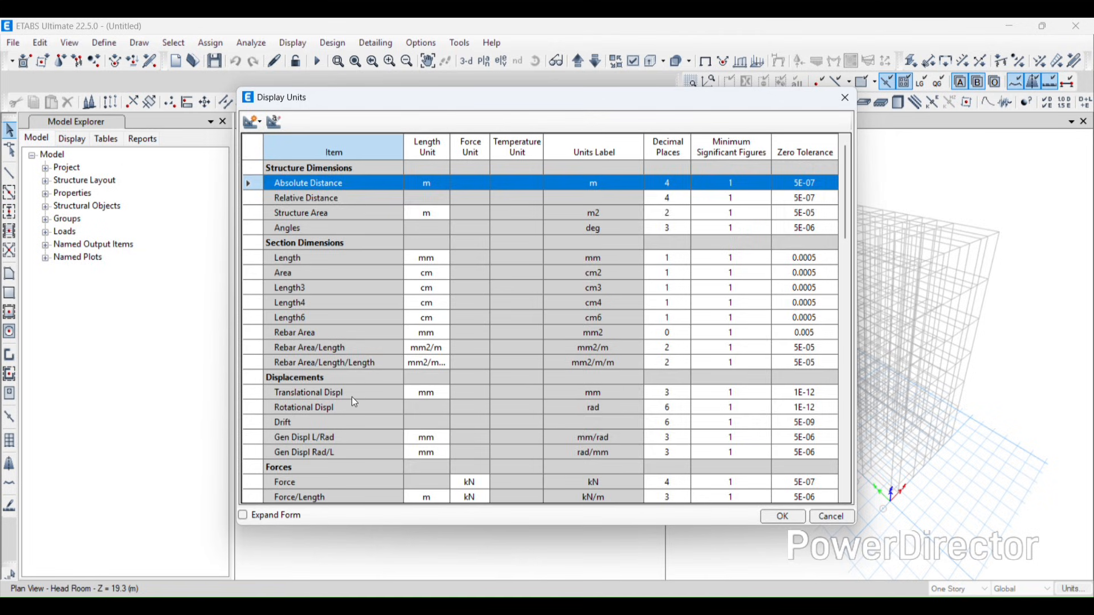
scroll(351, 398, down, 1)
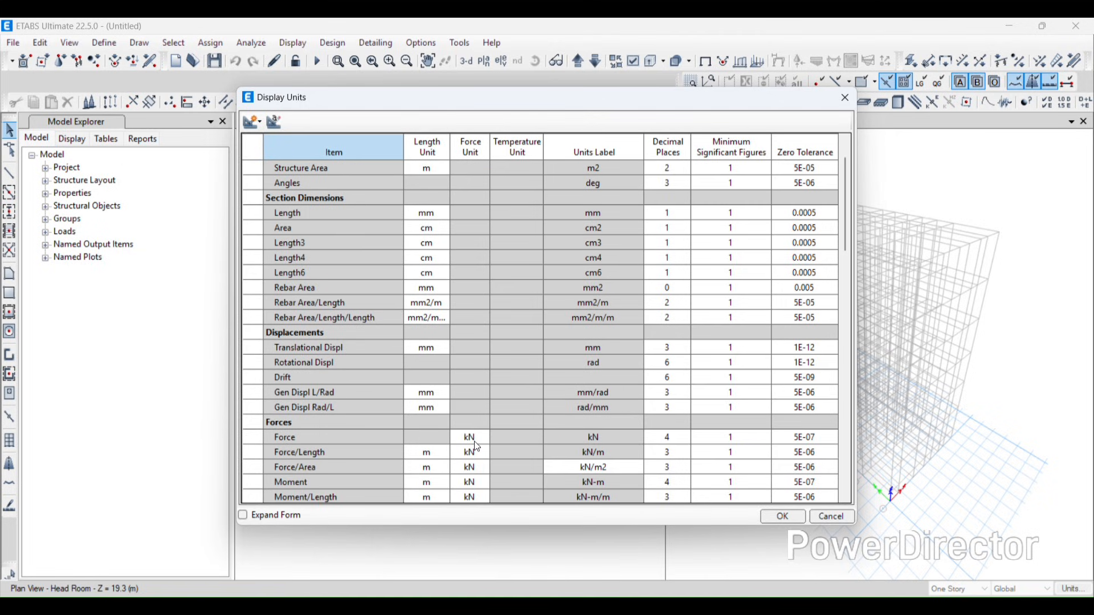
scroll(476, 439, down, 1)
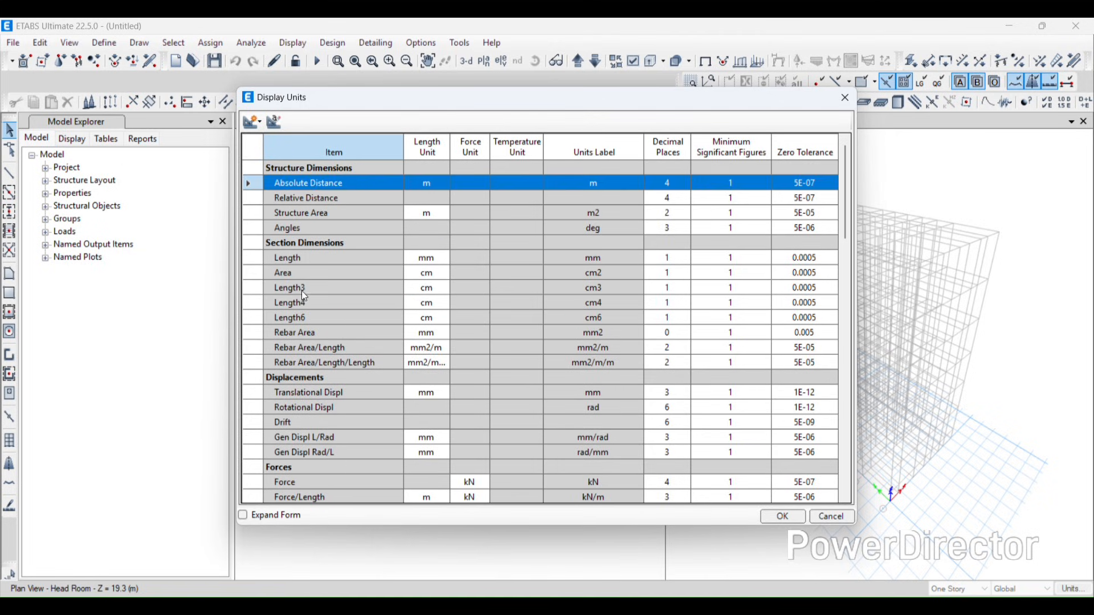
scroll(333, 371, down, 9)
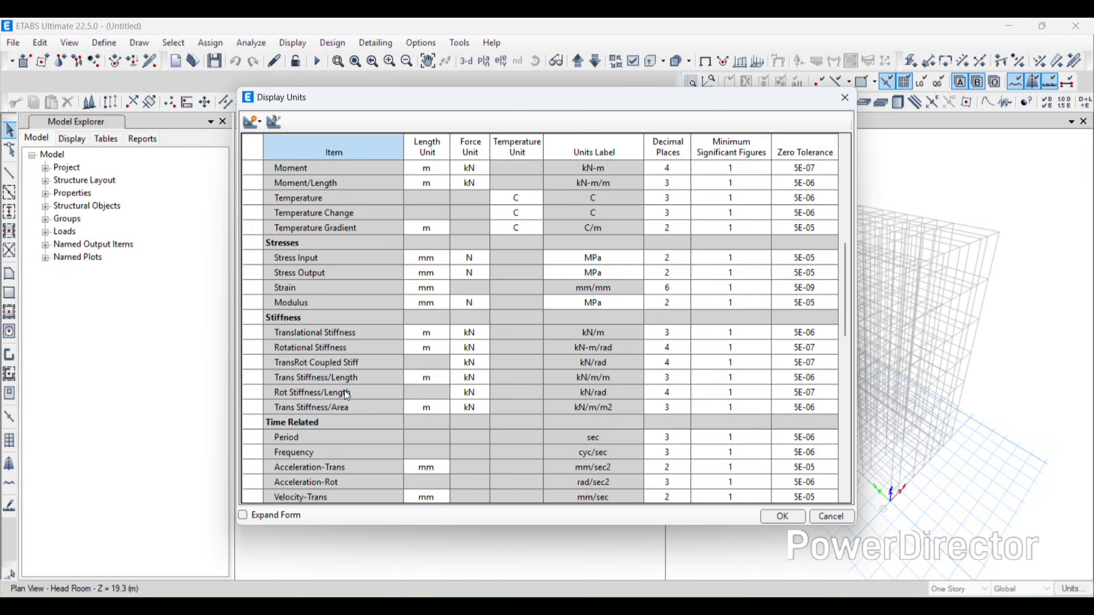
scroll(347, 395, down, 10)
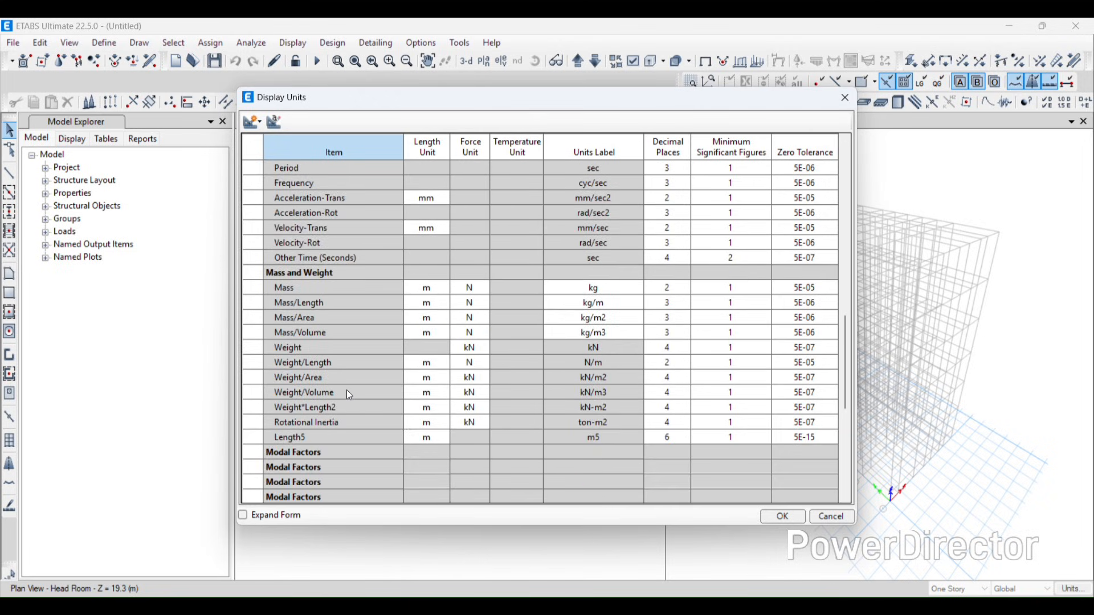
scroll(349, 395, down, 2)
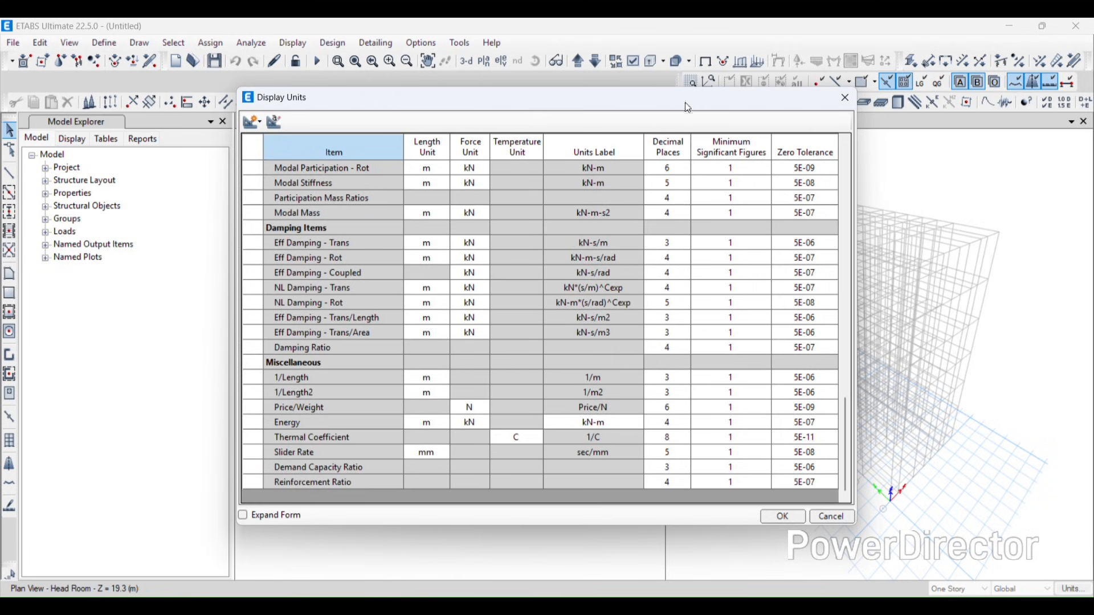
click(844, 97)
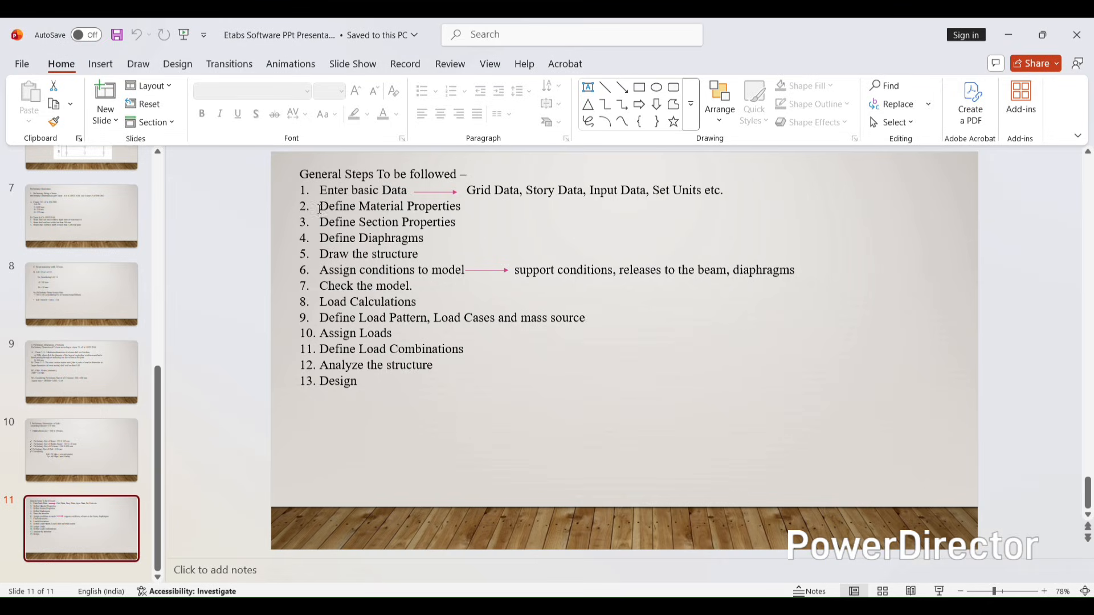
Step: Switch back to ETABS and start a new material definition with Concrete as the material type
click(1009, 36)
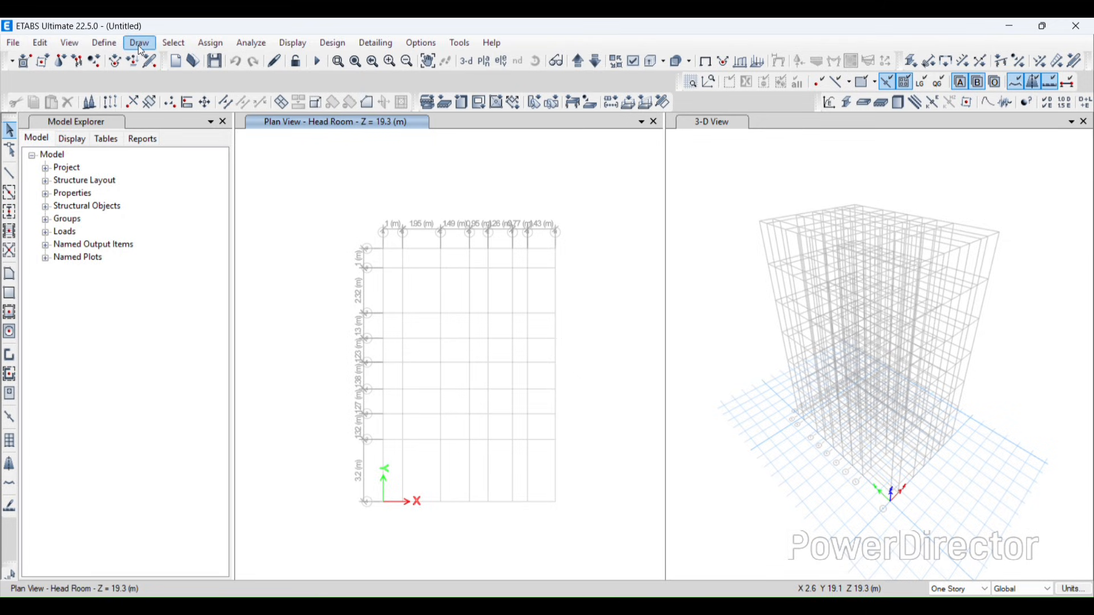
click(95, 45)
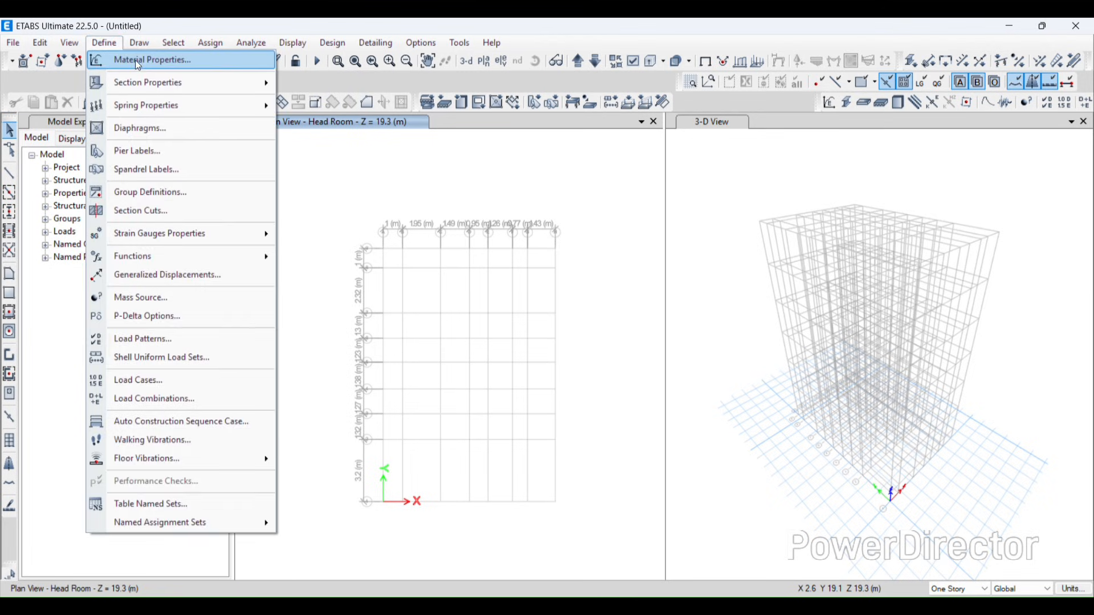
click(138, 64)
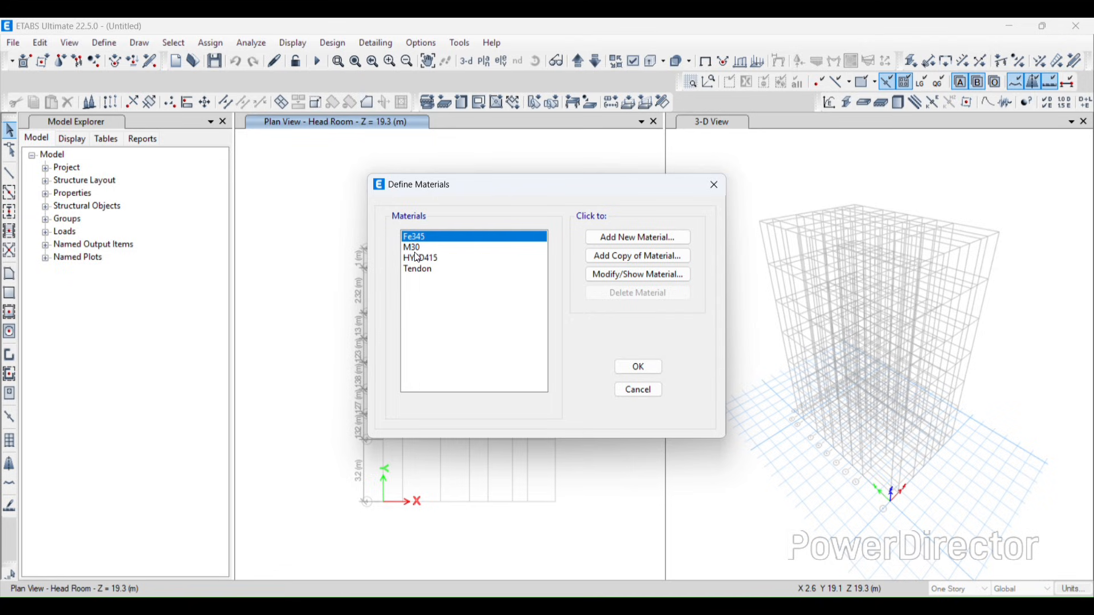
click(615, 246)
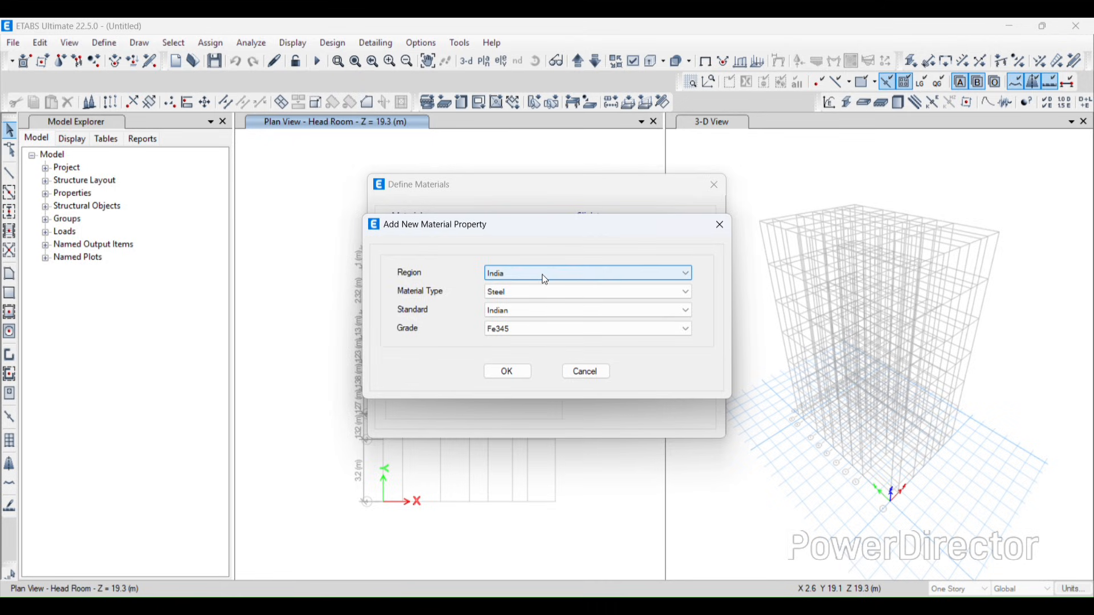
click(495, 292)
click(509, 313)
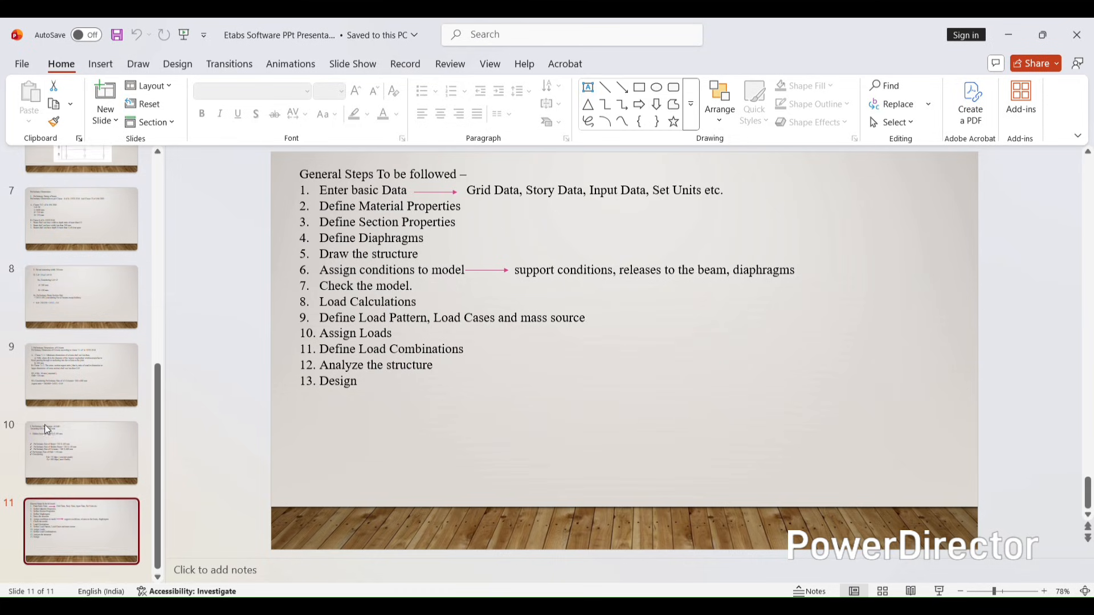
Step: Check the design grades on slide 10 of the PowerPoint presentation, and set the new concrete material's grade to M25 in ETABS
click(47, 430)
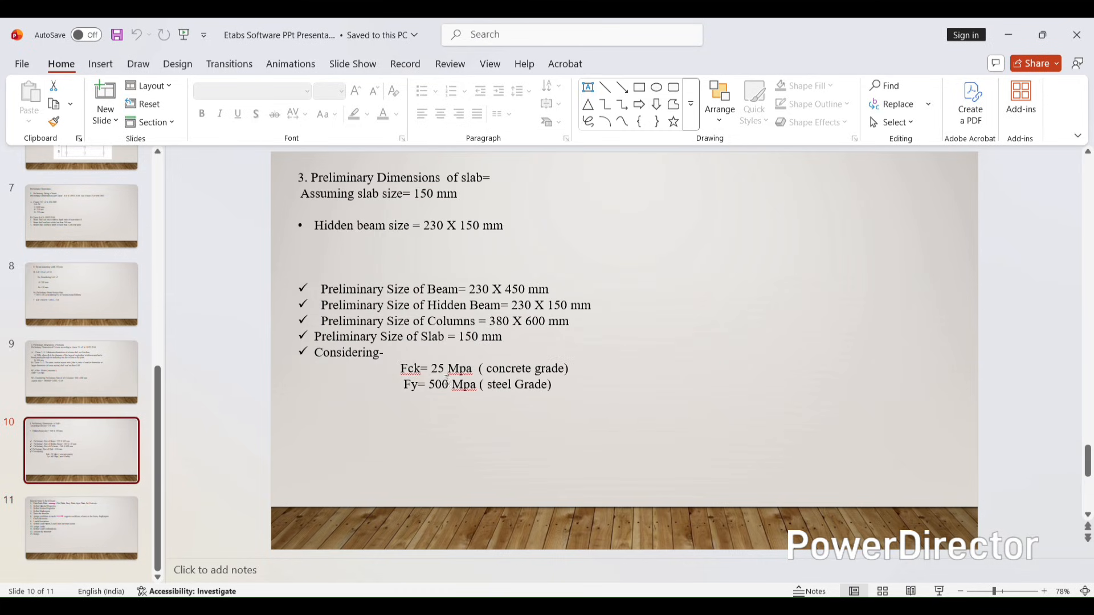
click(1011, 37)
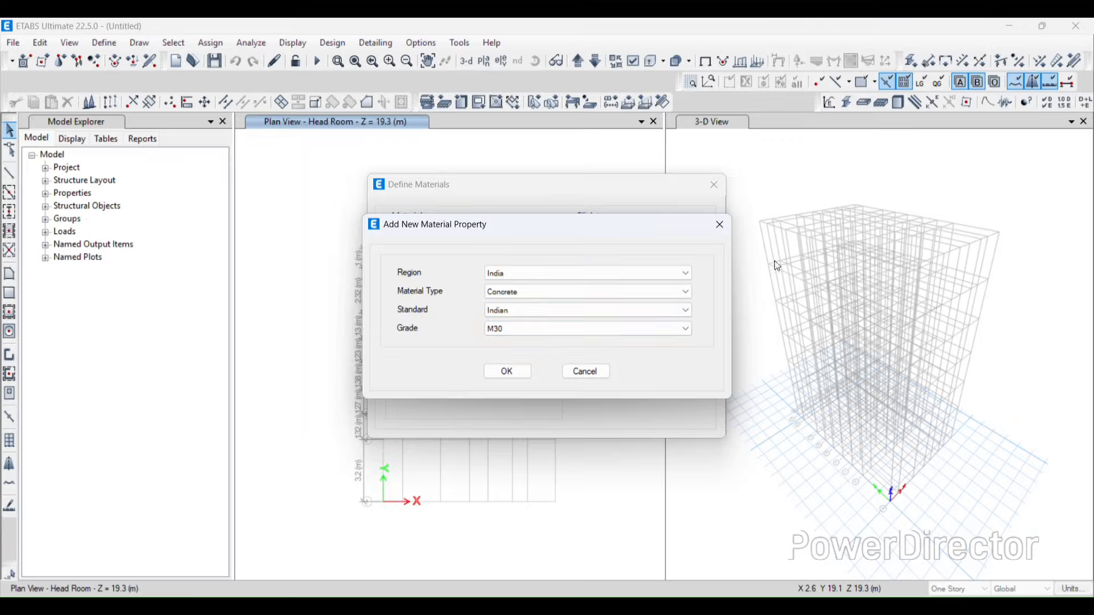
click(520, 328)
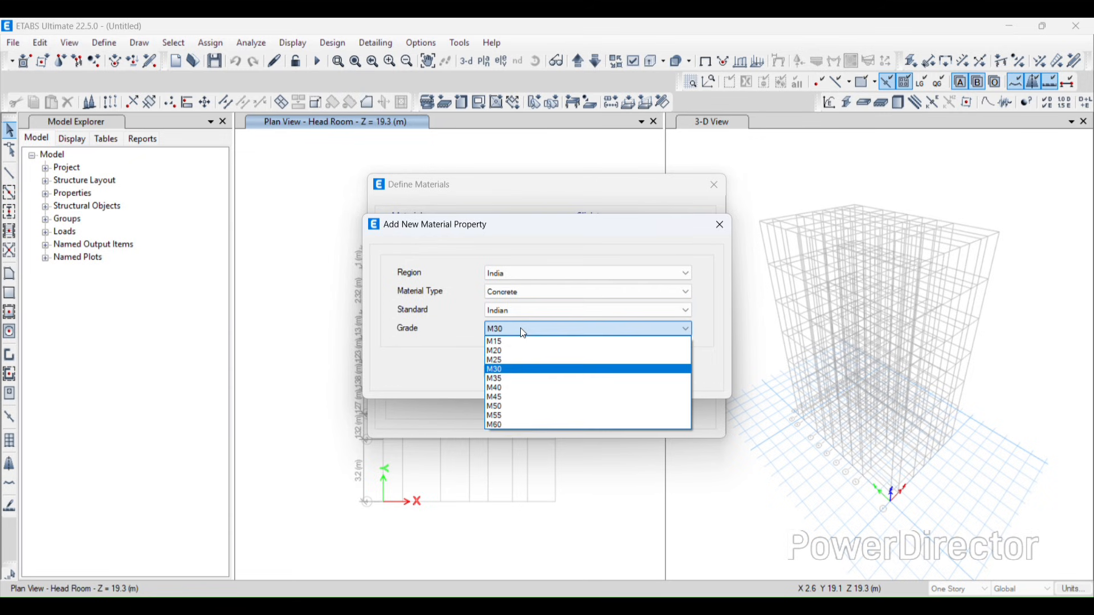
click(501, 370)
click(494, 375)
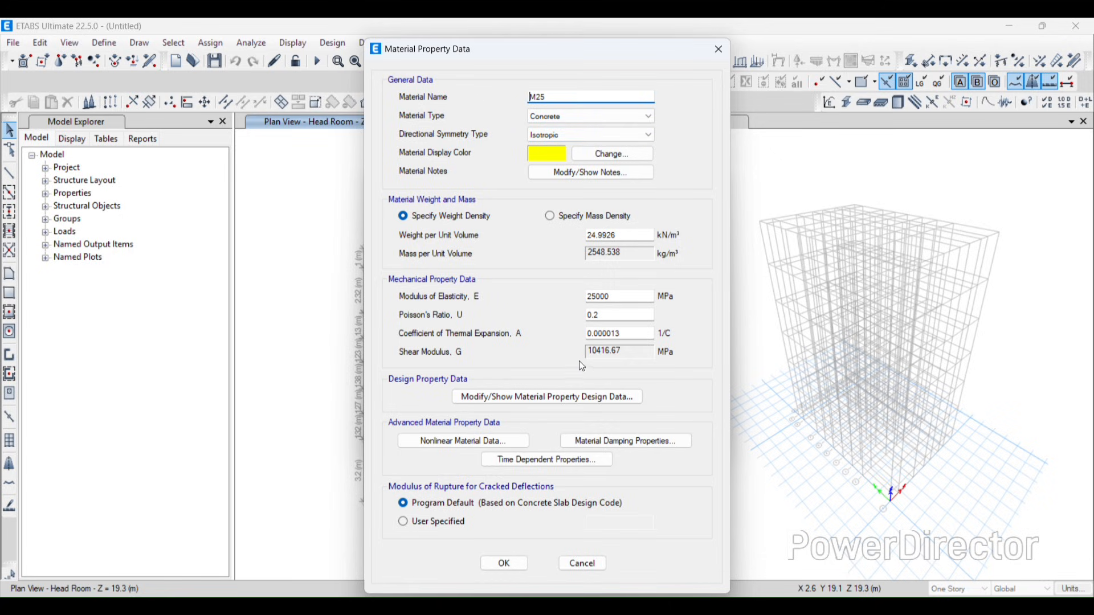
Step: Review the M25 concrete's design property data and accept the new material
click(551, 396)
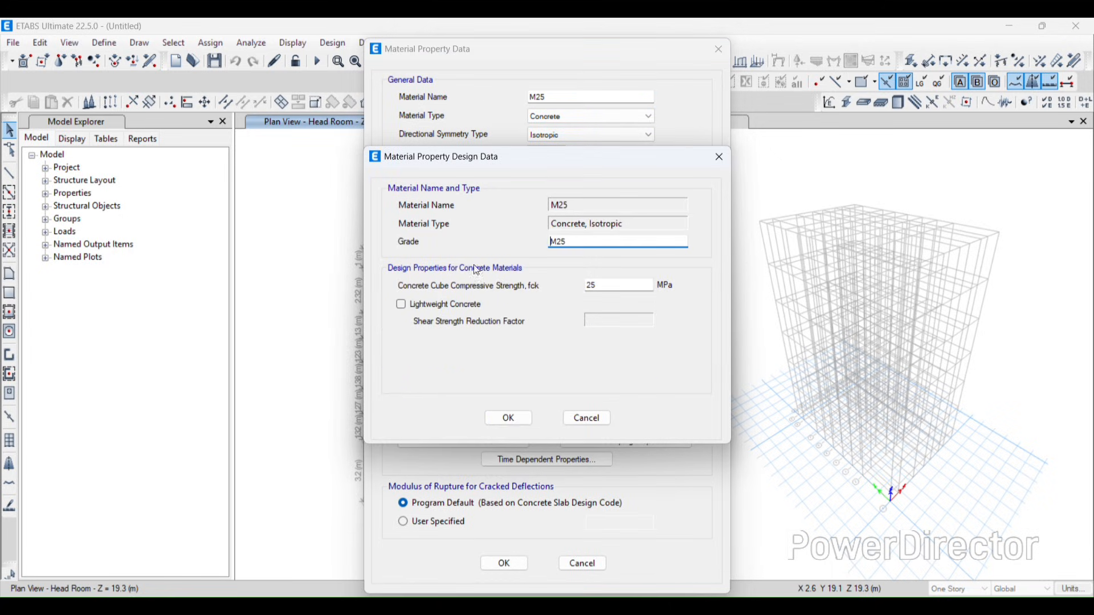
click(719, 157)
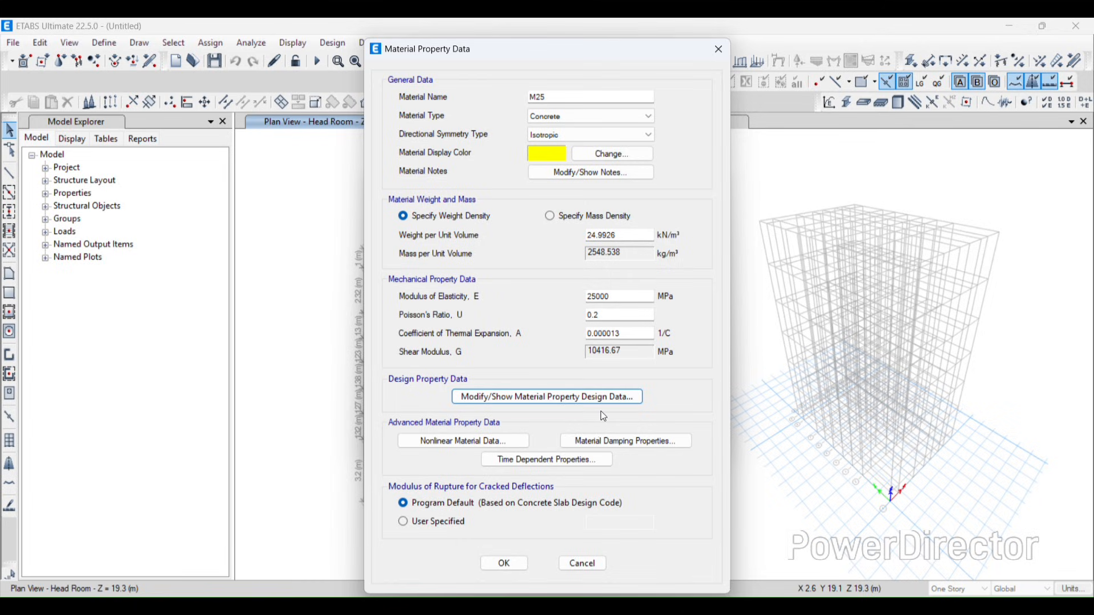
click(613, 396)
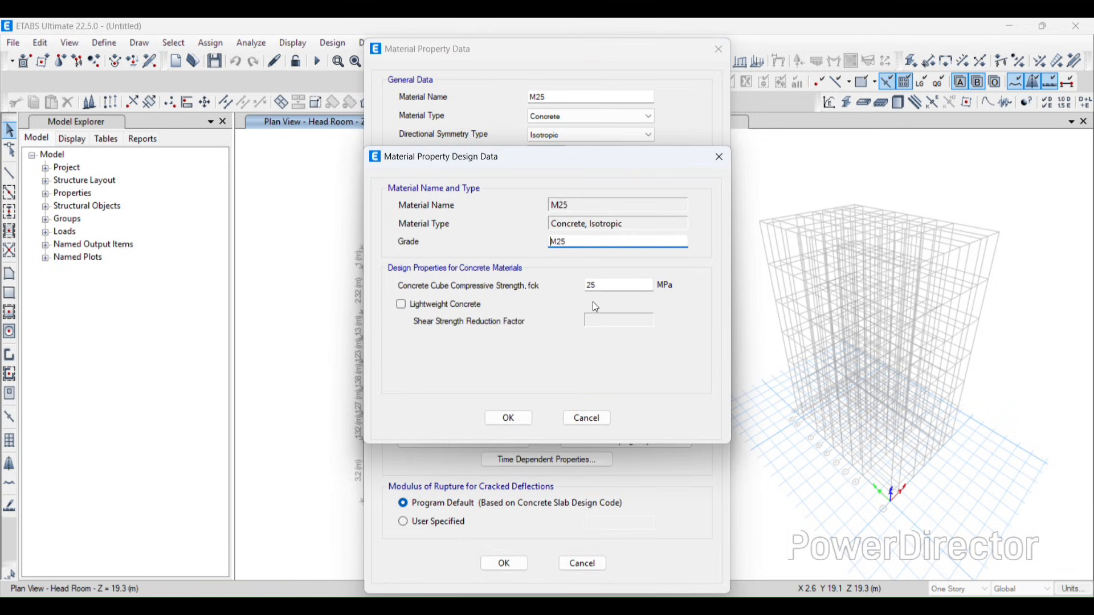
click(515, 418)
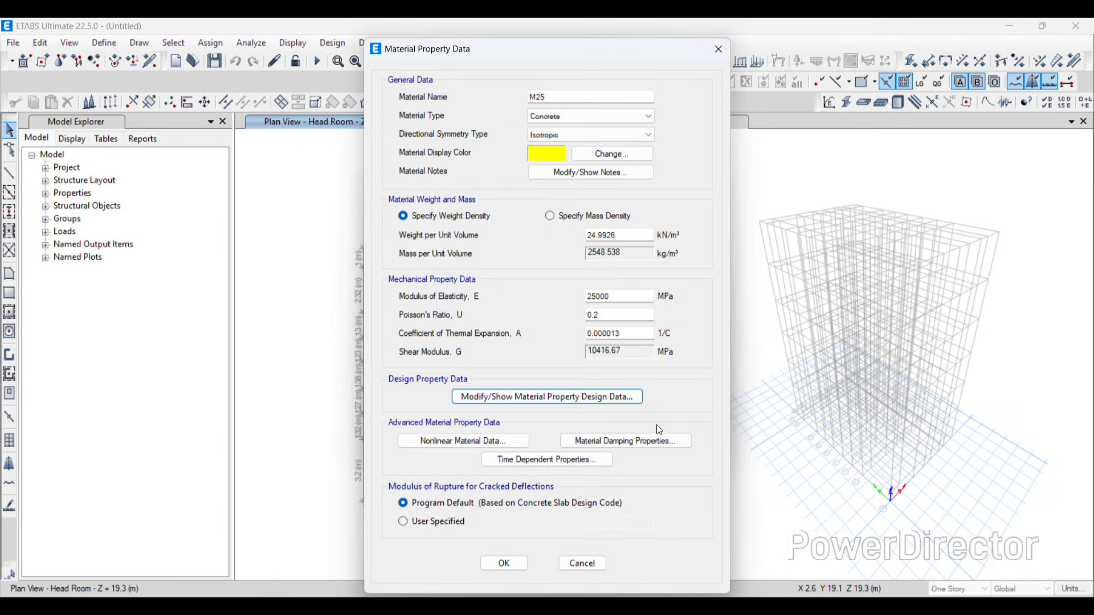
click(505, 564)
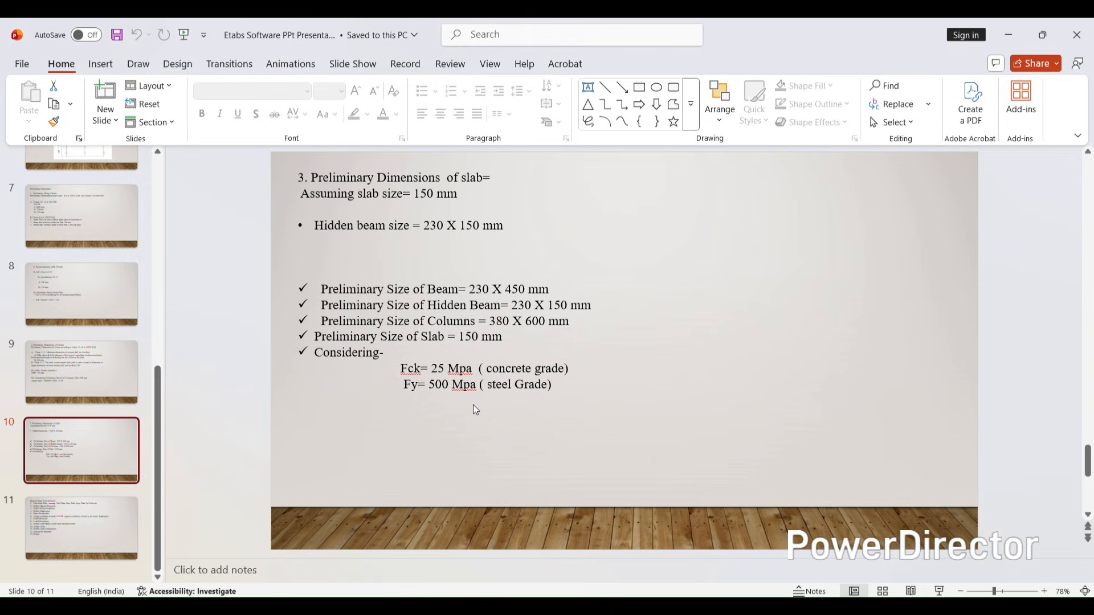
Step: Create another new material in ETABS as Indian-standard Rebar with HYSD Grade 500, checking the steel grade on slide 10
click(1007, 34)
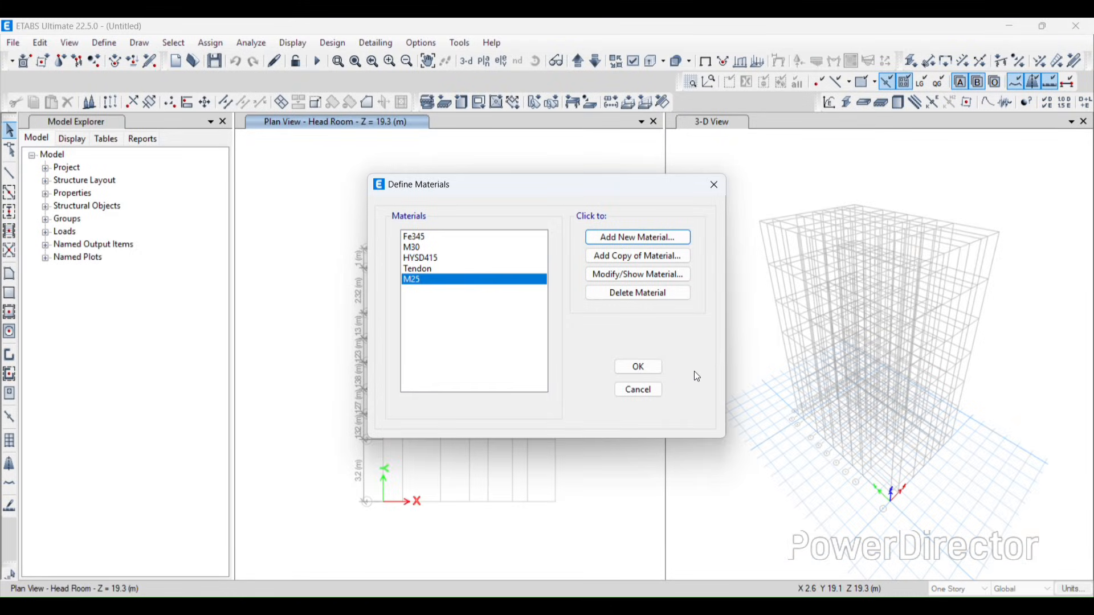
click(638, 238)
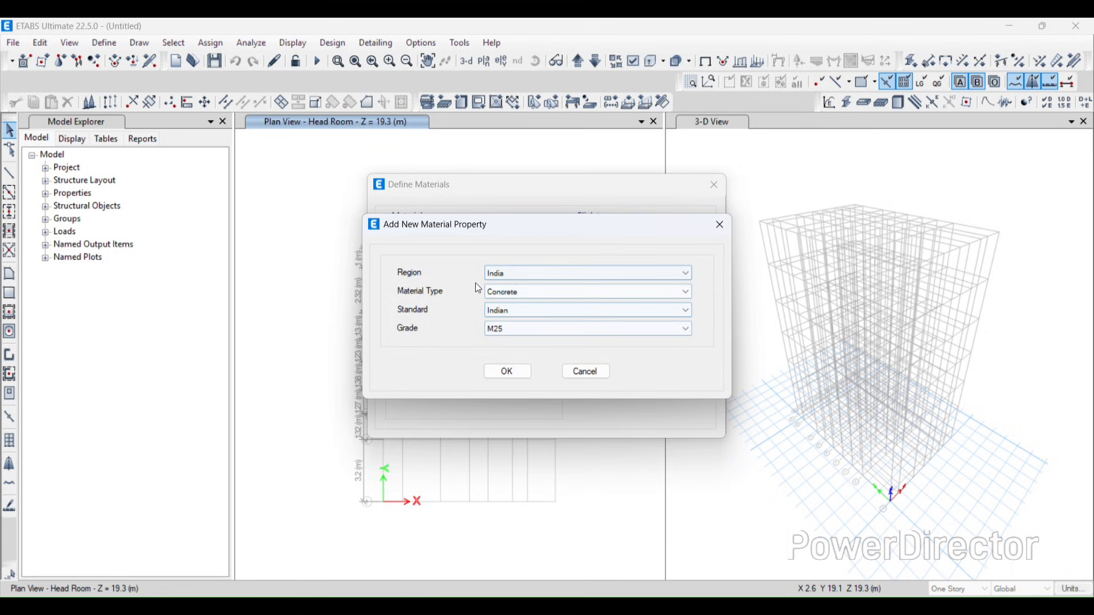
click(561, 294)
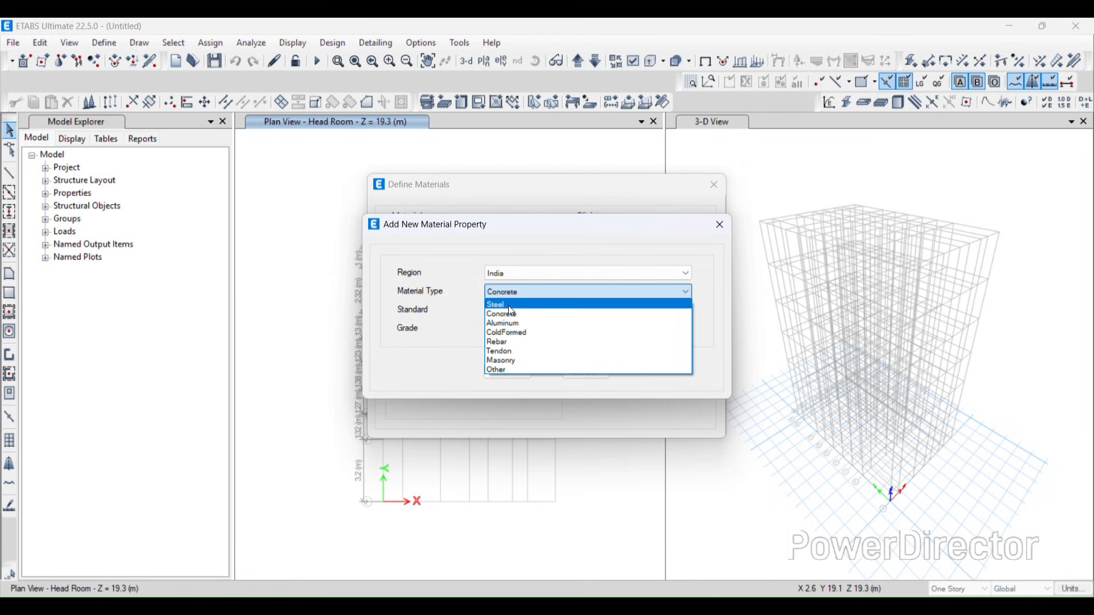
click(501, 344)
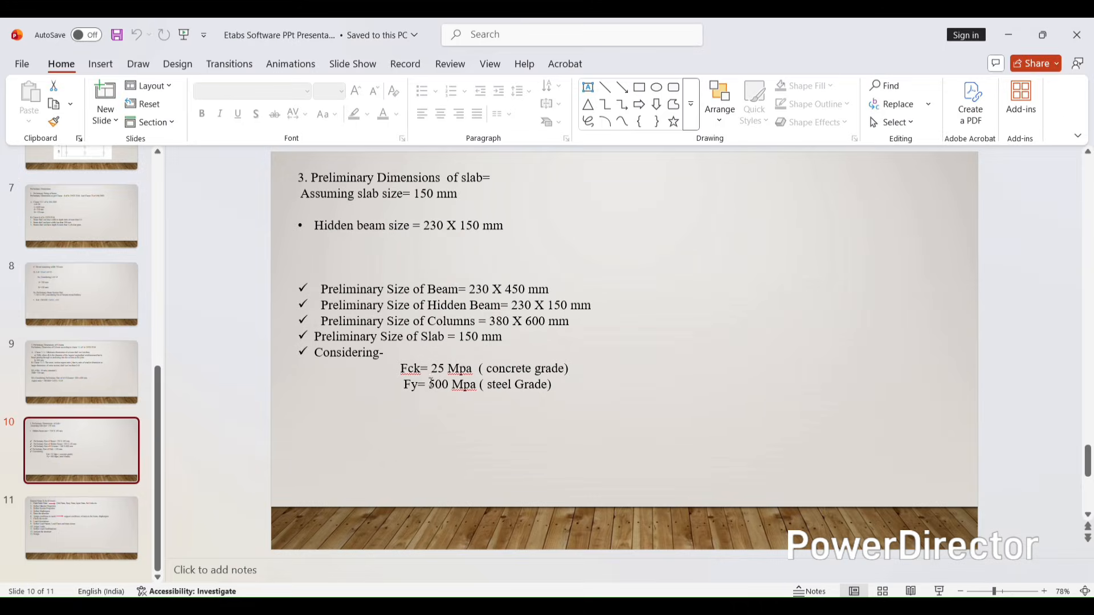
click(1008, 34)
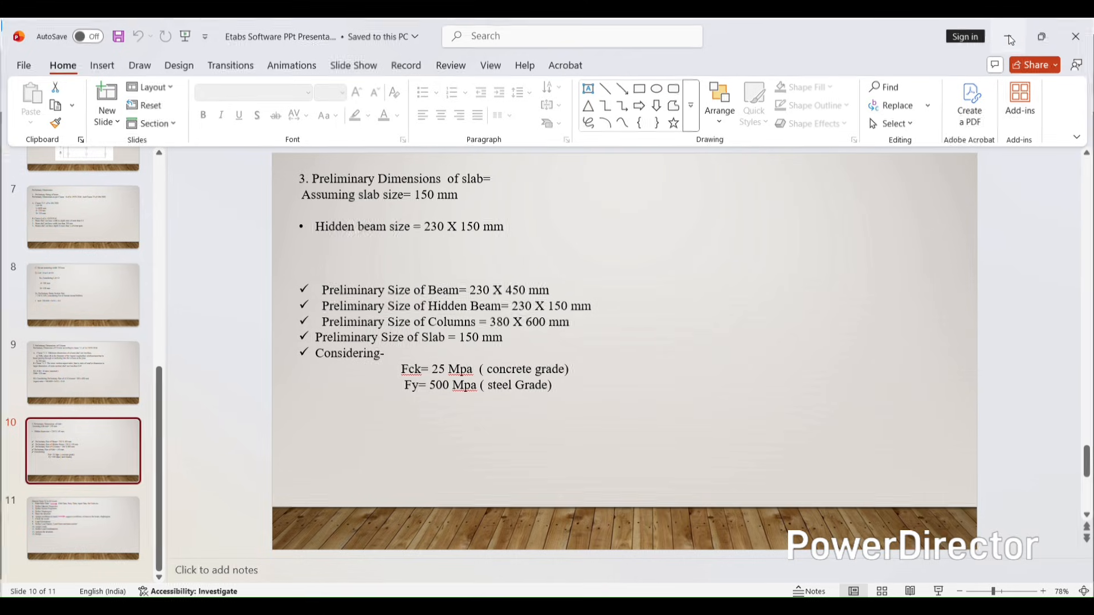
click(598, 330)
click(567, 365)
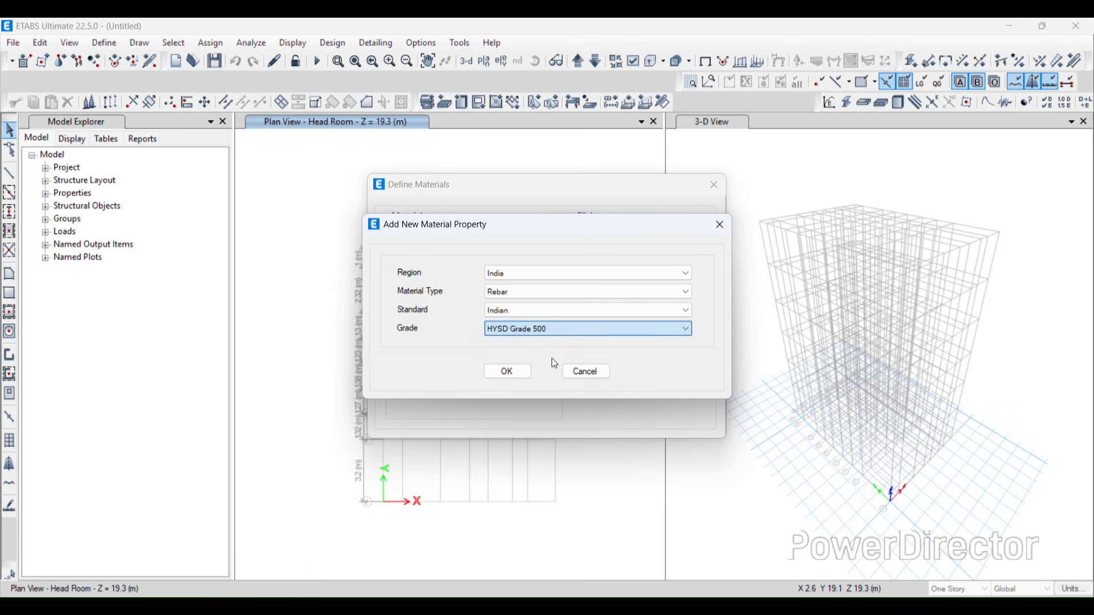
click(520, 373)
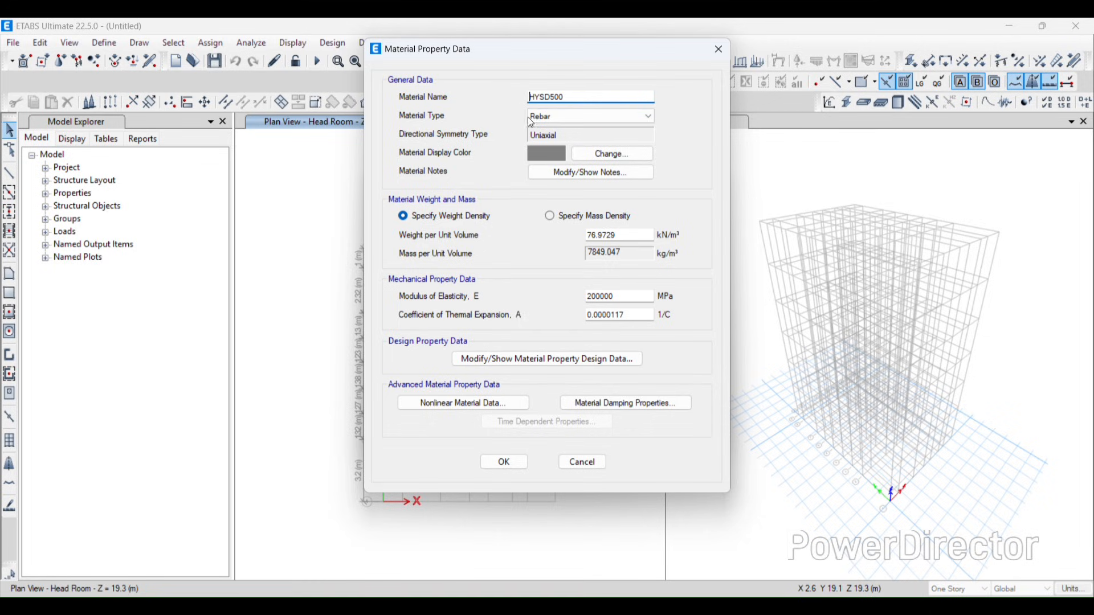
Step: Review the HYSD500 rebar's design strengths, accept the material and finish the material definitions
click(570, 360)
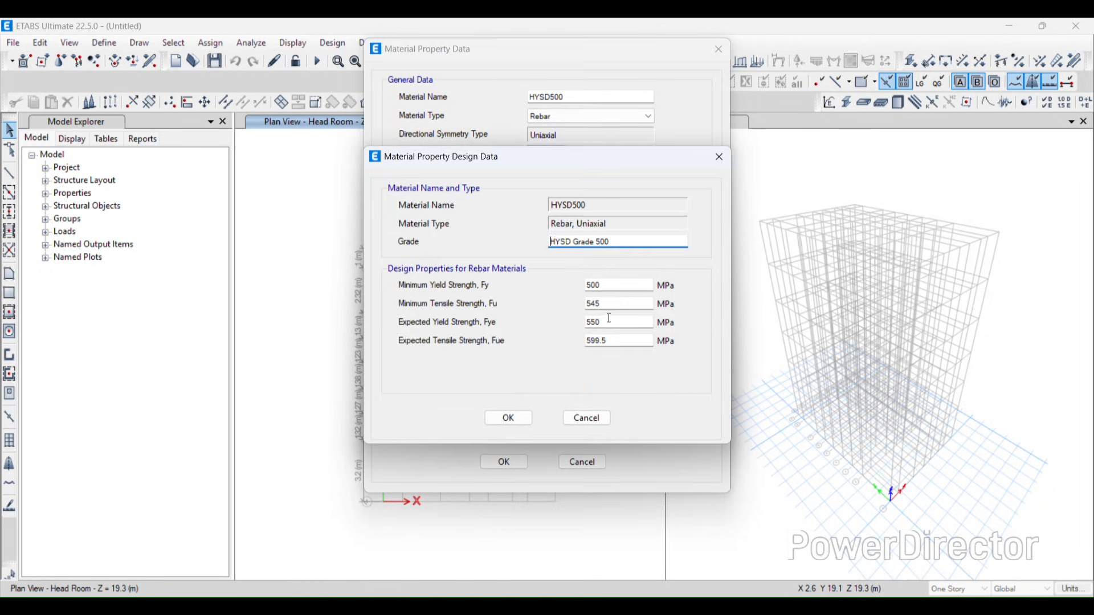
click(510, 418)
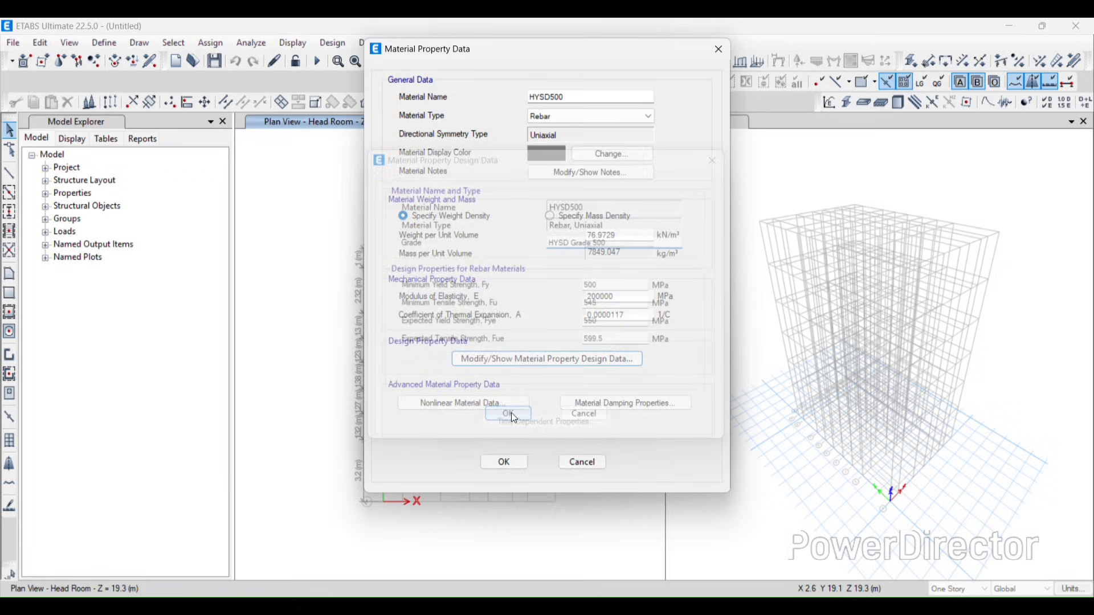
click(515, 462)
click(639, 373)
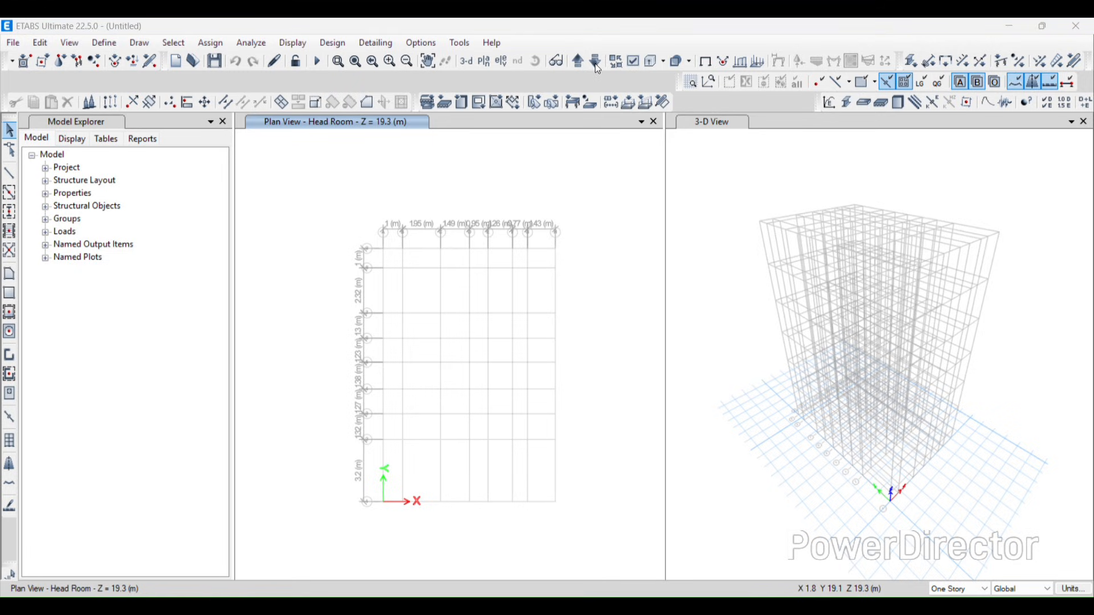
Step: Set the plan view to the Ground Floor story level
click(69, 43)
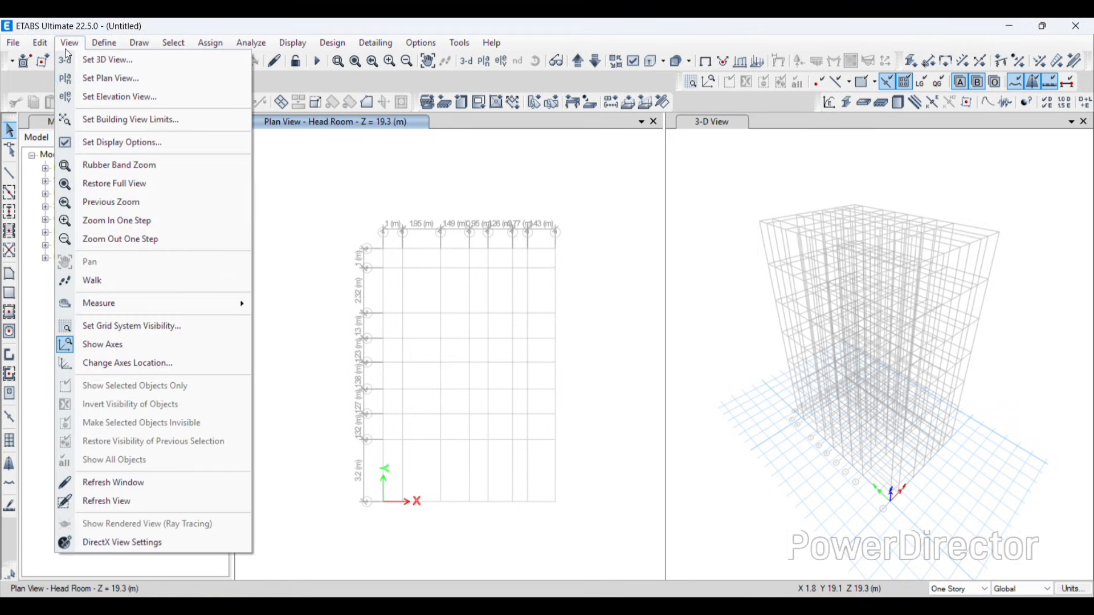
click(98, 78)
click(504, 337)
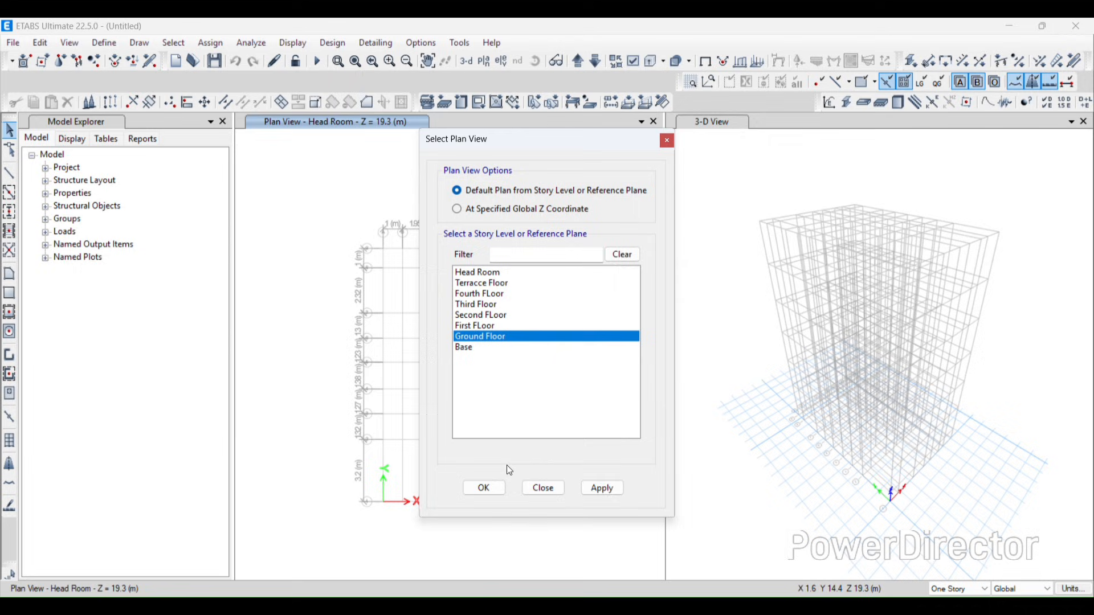
click(602, 491)
click(485, 491)
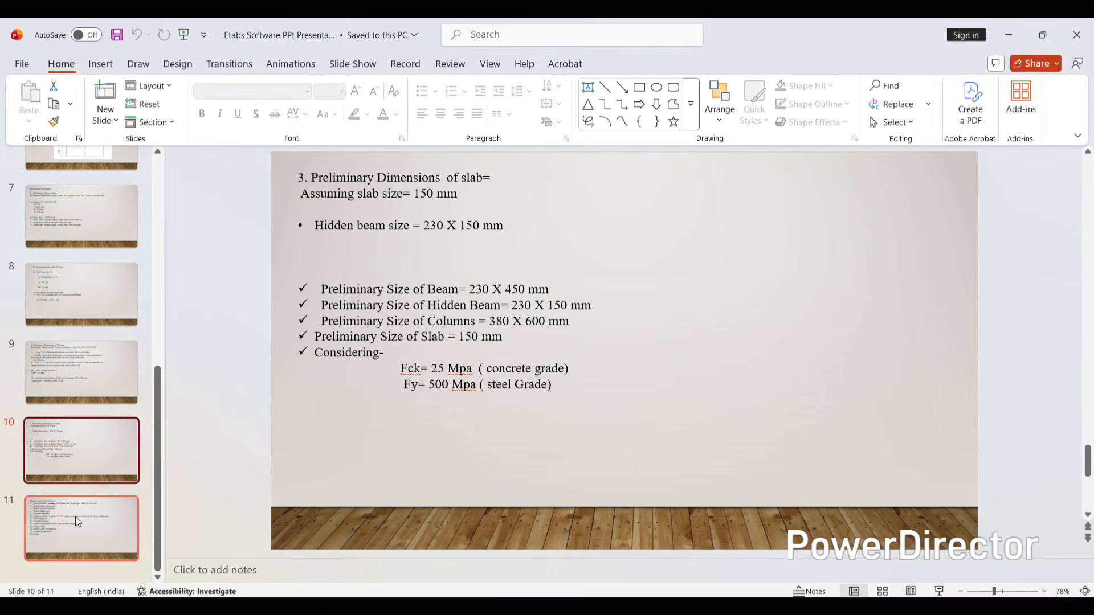
Step: Review the general steps on slide 11 and the preliminary member sizes on slide 10 in PowerPoint, and return to ETABS
click(77, 524)
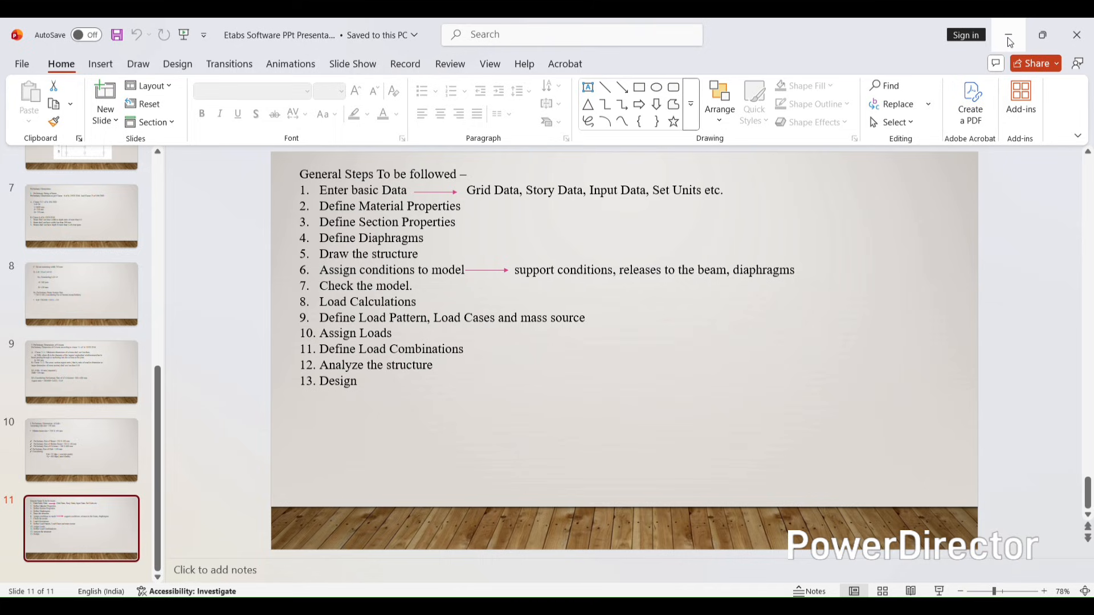
click(65, 480)
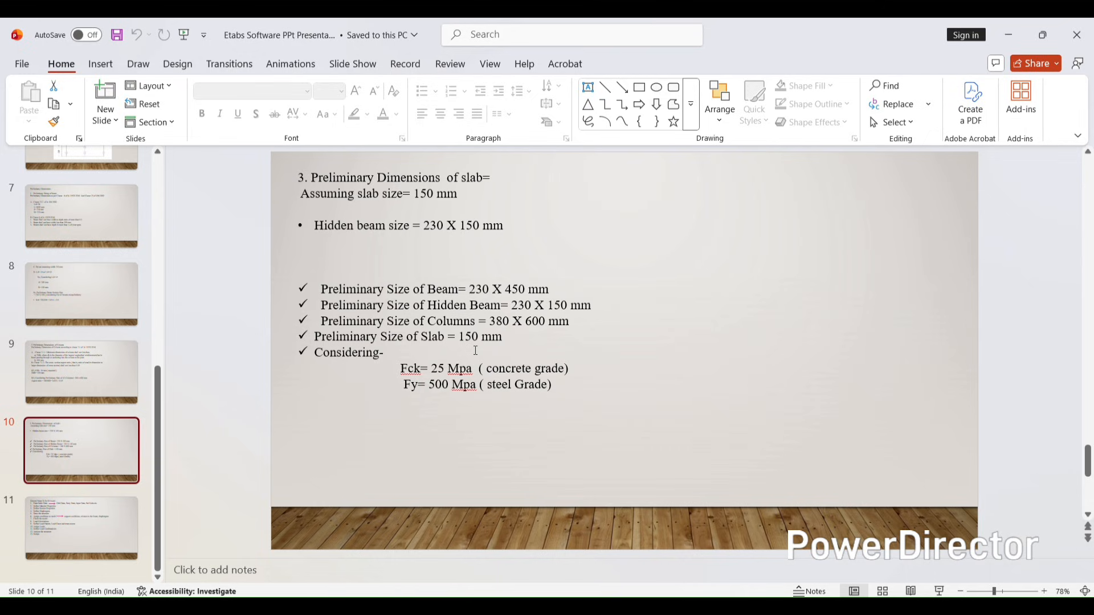
click(1008, 35)
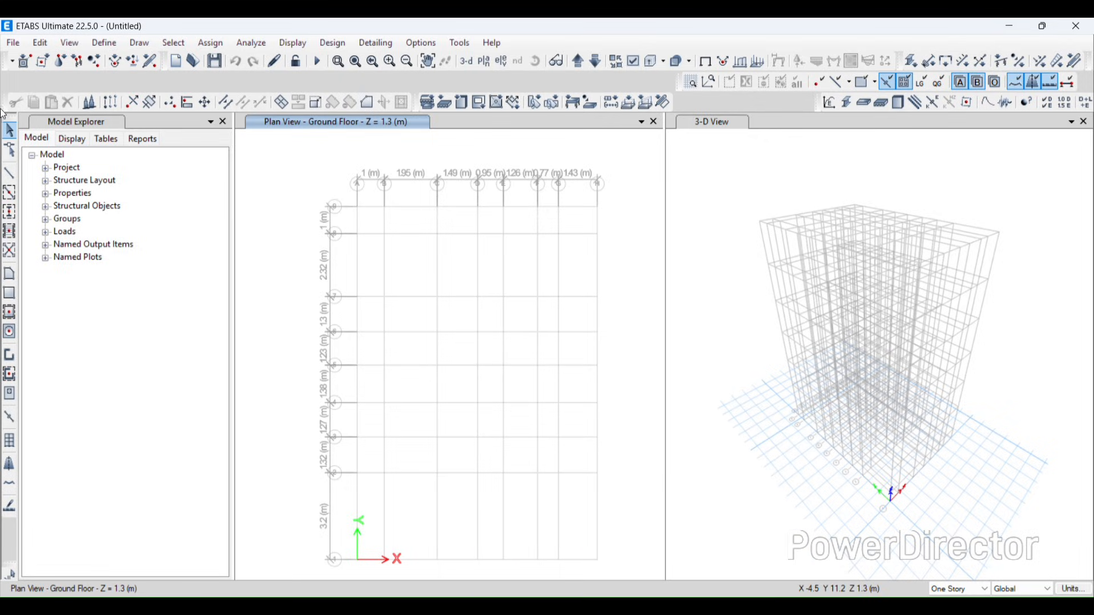
Step: Create a new concrete rectangular frame section named "C 380 X 600" with M25 as its material
click(104, 43)
mouse_move(119, 85)
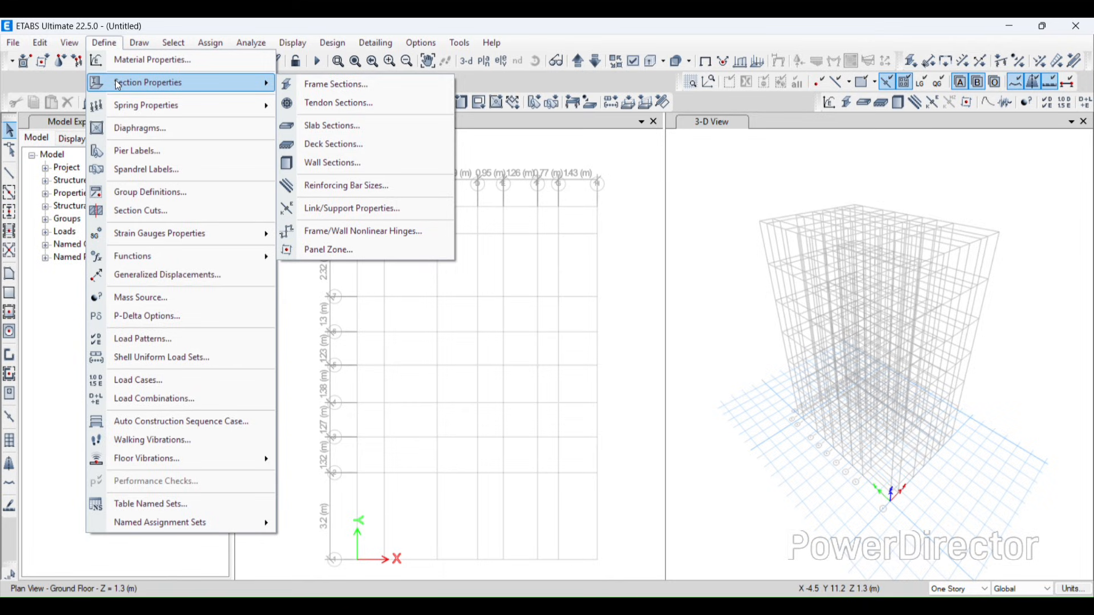
click(317, 86)
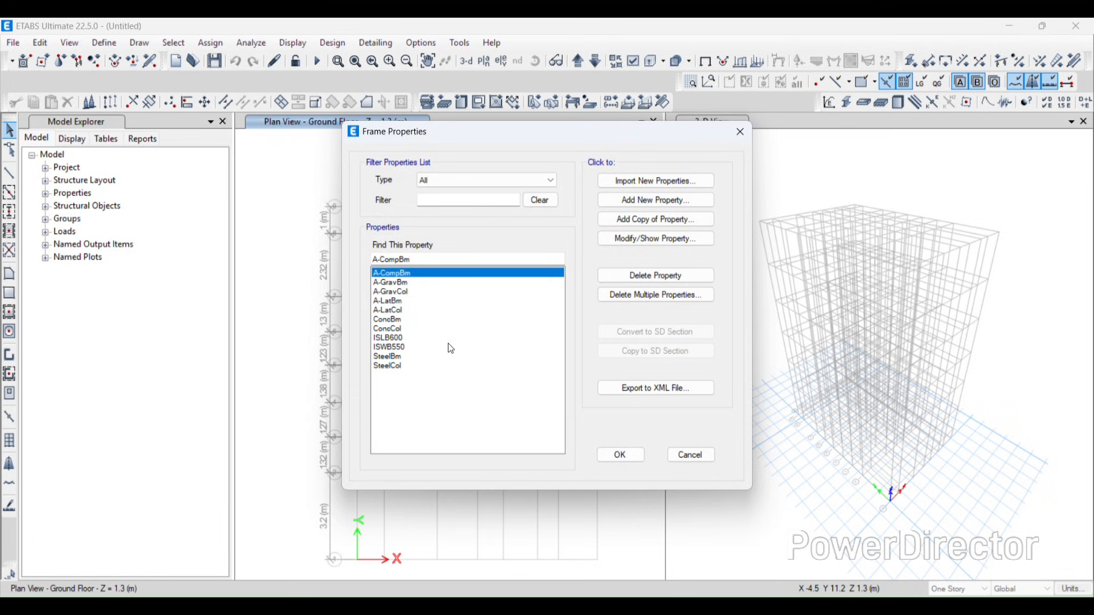
click(635, 201)
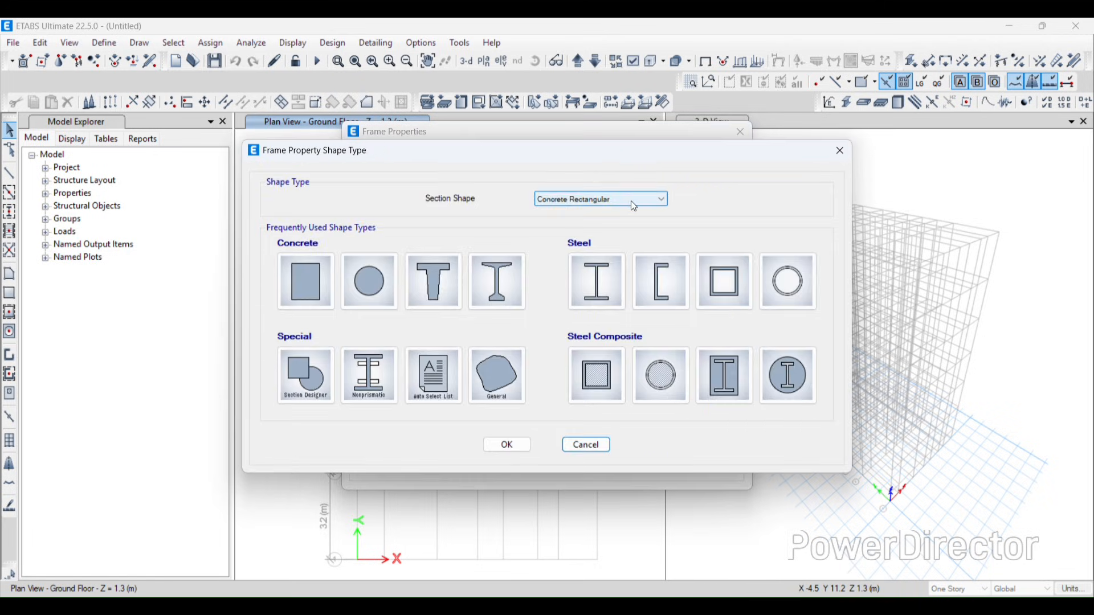
click(301, 288)
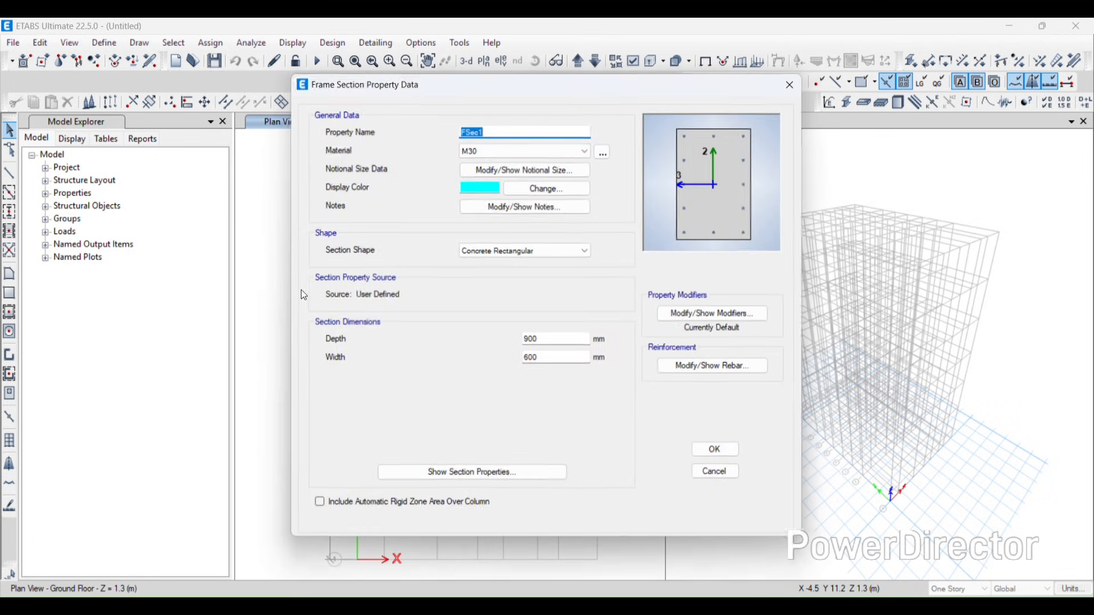
click(528, 150)
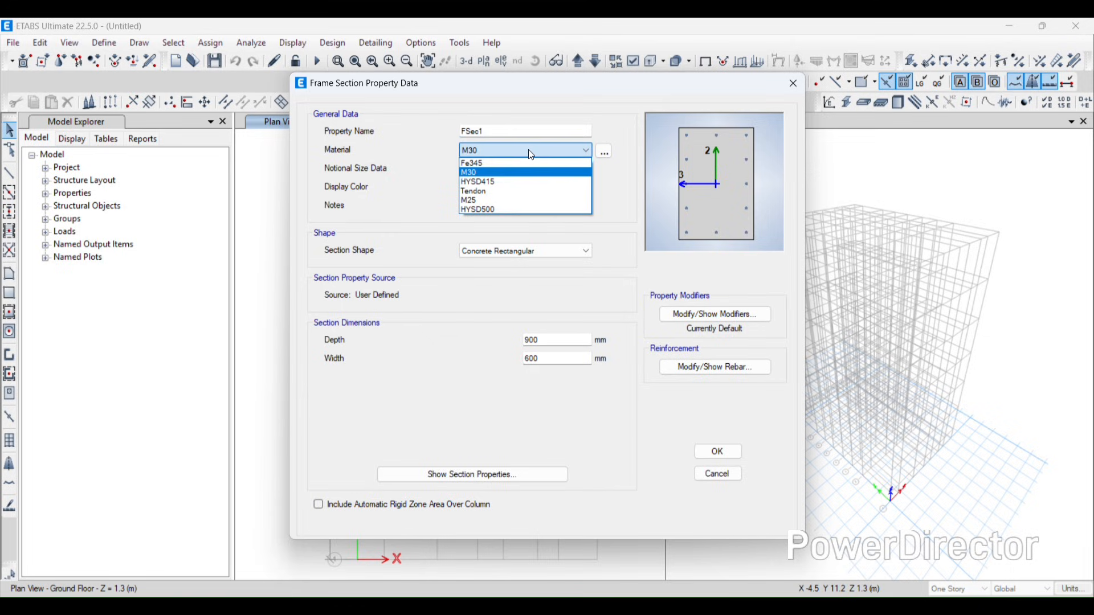
click(531, 152)
drag(505, 135, 396, 143)
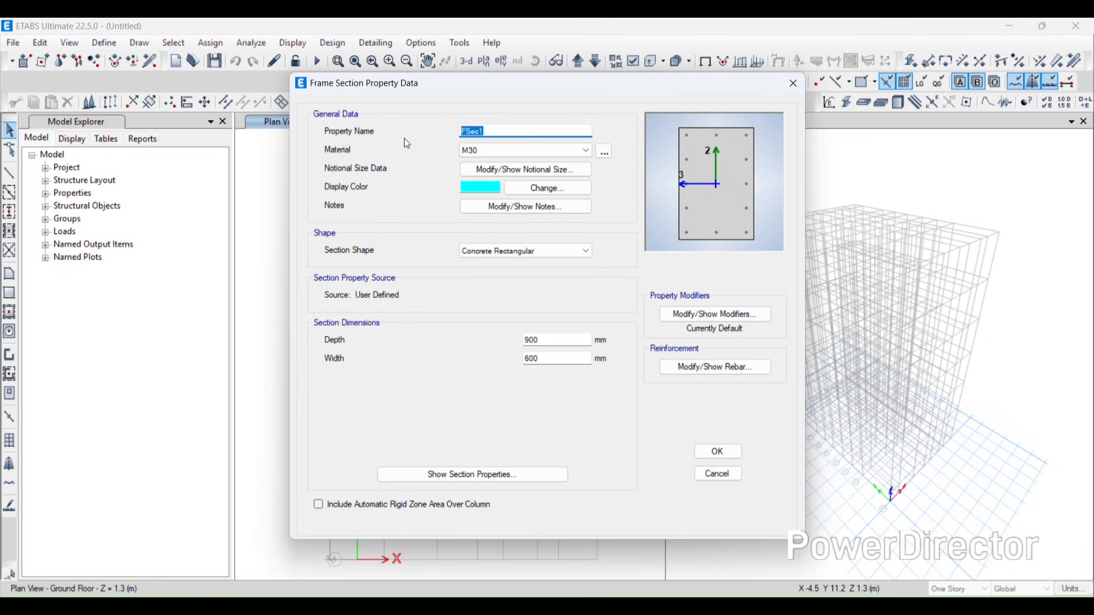
text(C)
text(380 X 600)
click(508, 151)
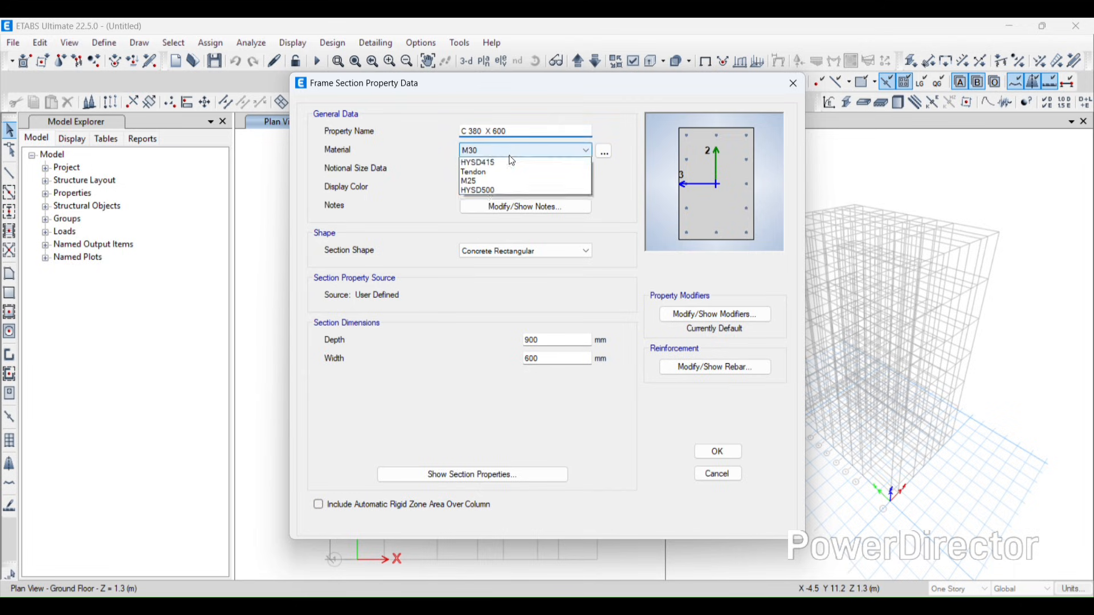
click(487, 201)
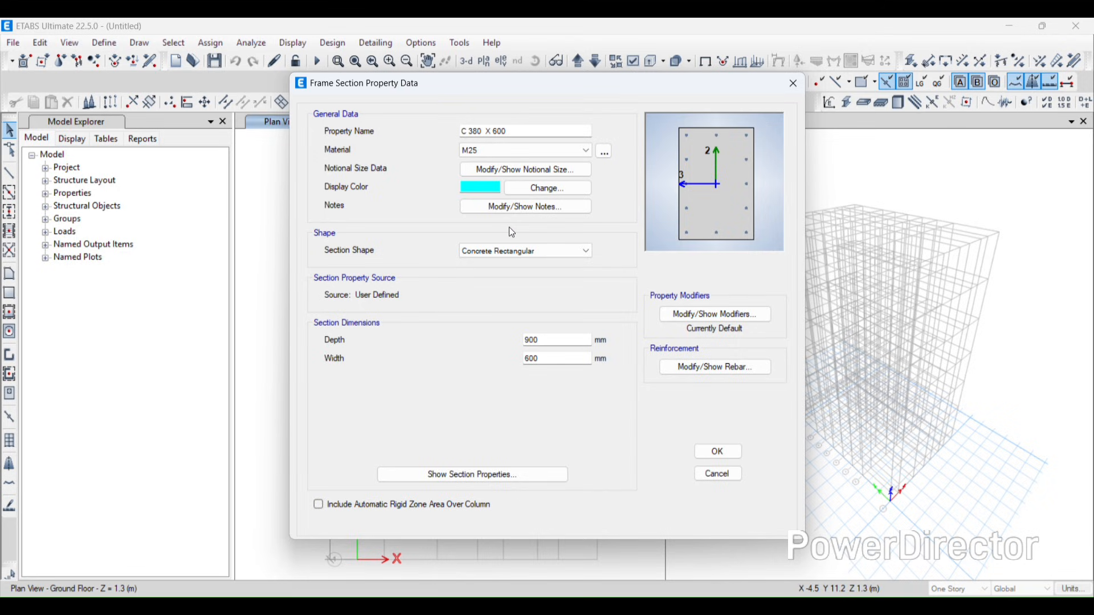
Step: Review the notional size data and the notes of the column section
click(525, 170)
click(508, 360)
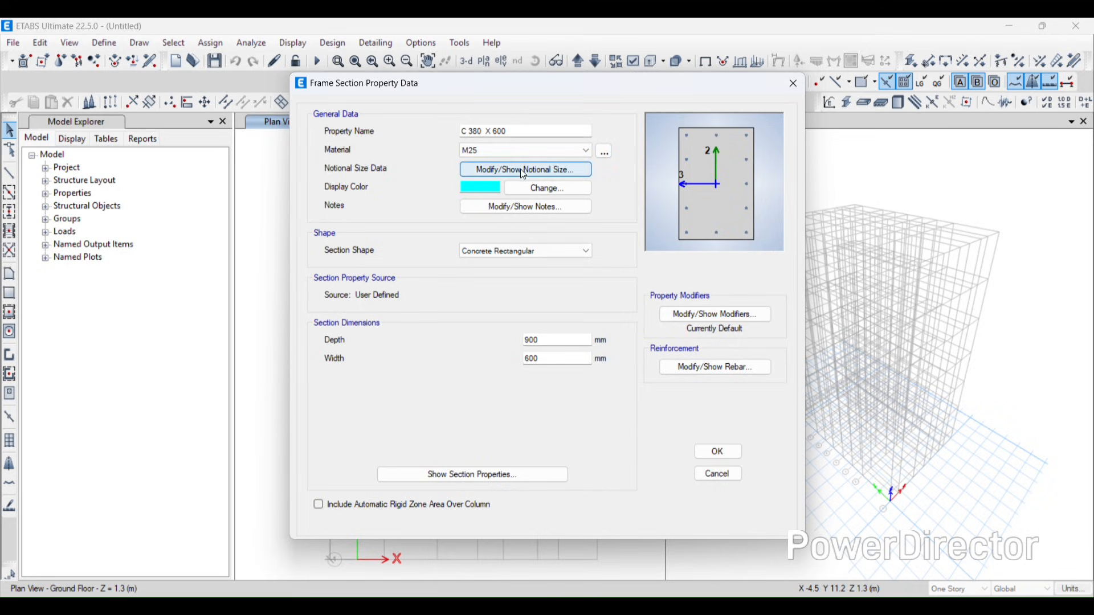
click(526, 169)
click(502, 357)
click(521, 206)
click(499, 350)
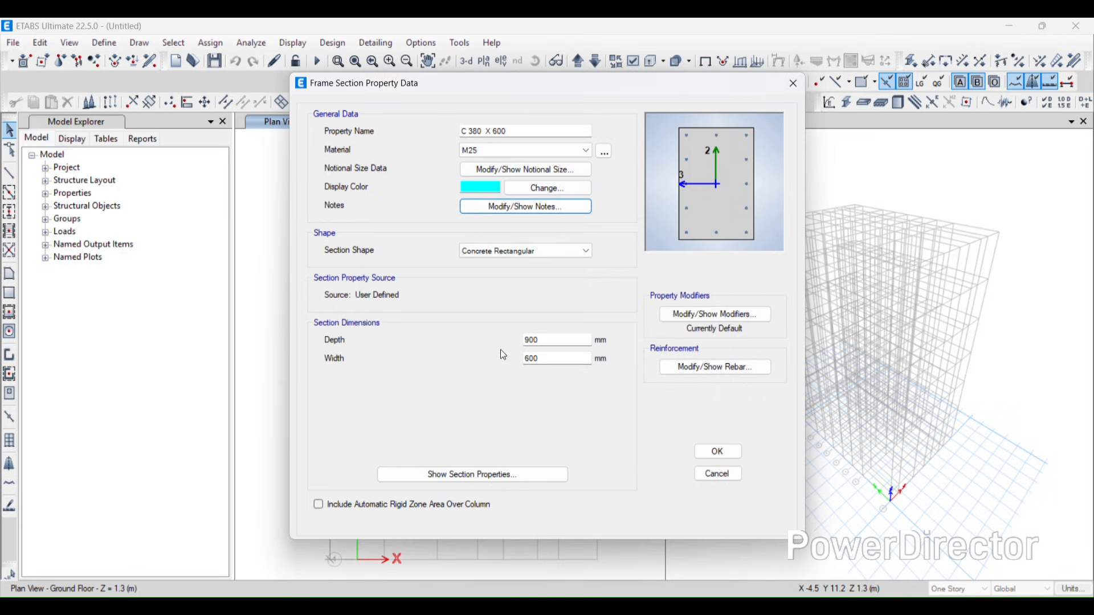
Step: Set the column section's depth to 600 mm and its width to 380 mm
click(546, 343)
drag(547, 342, 510, 343)
text(600)
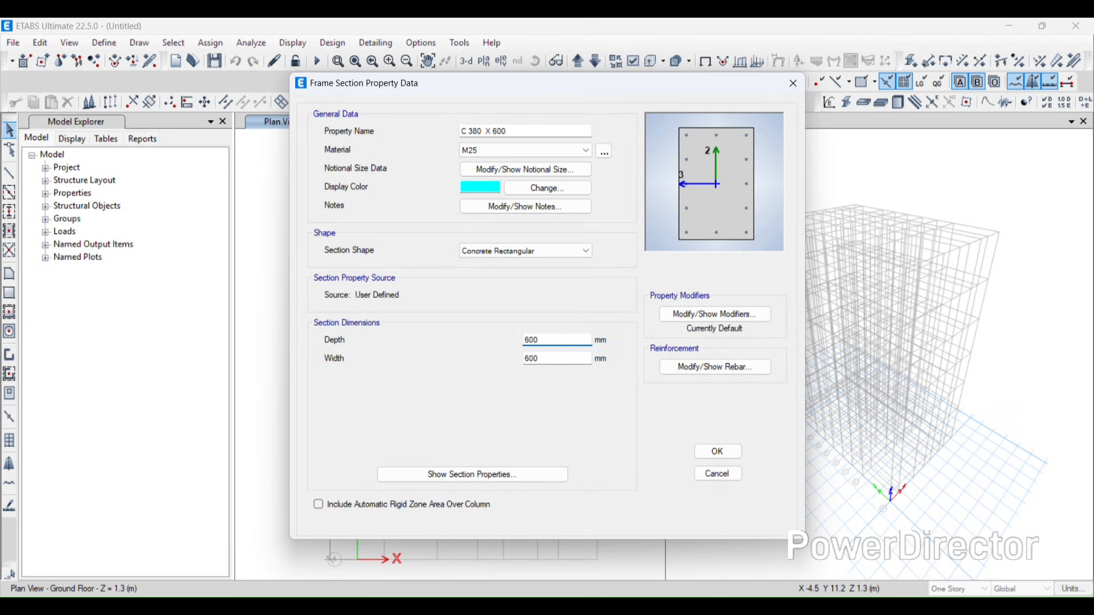
click(561, 358)
double_click(562, 358)
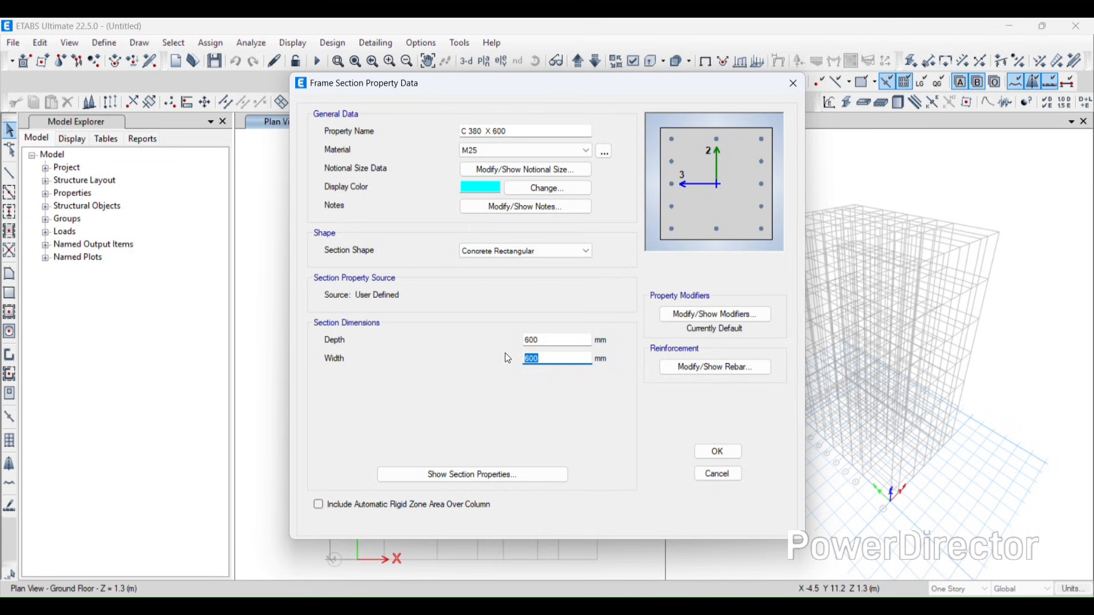
text(380)
key(Tab)
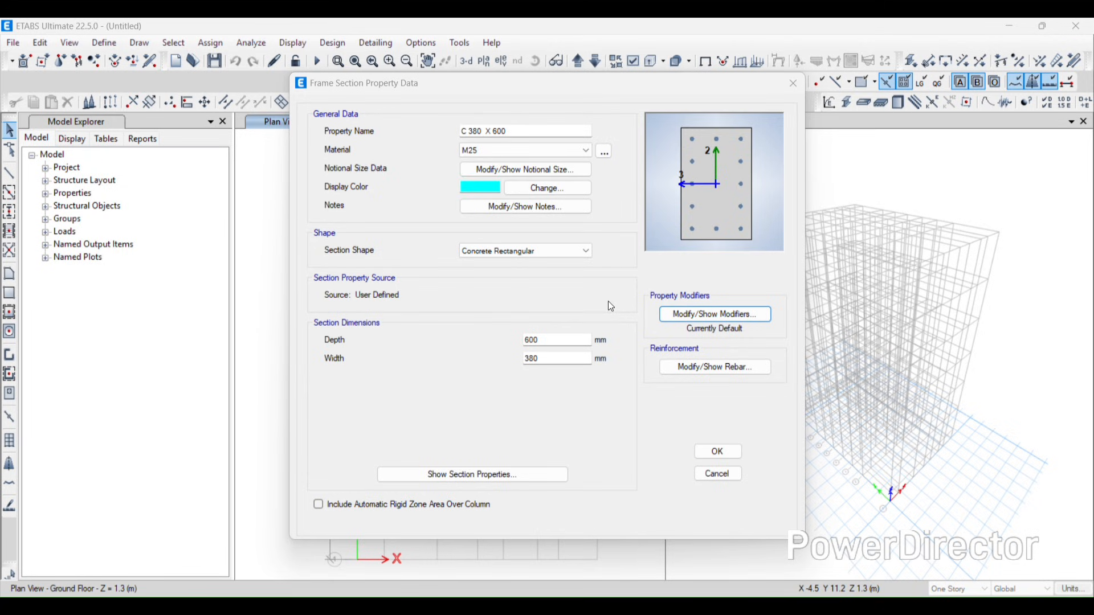
Step: Check clause 6.4.3.1 in the IS 1893-2016 image, and set the column's moment of inertia modifiers about the 2 and 3 axes to 0.7 in ETABS
click(684, 318)
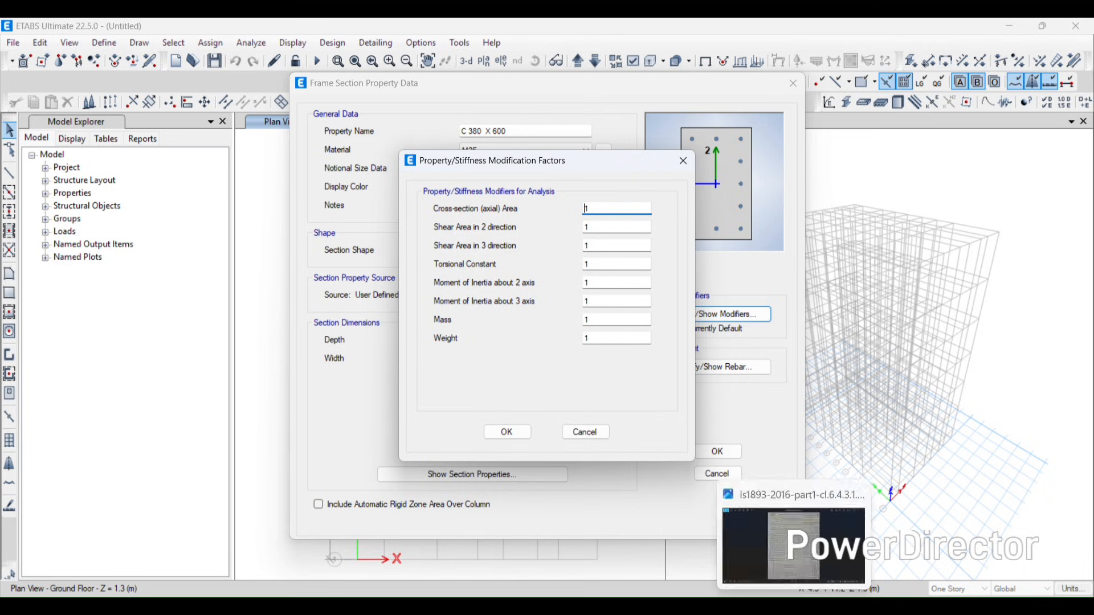
click(820, 548)
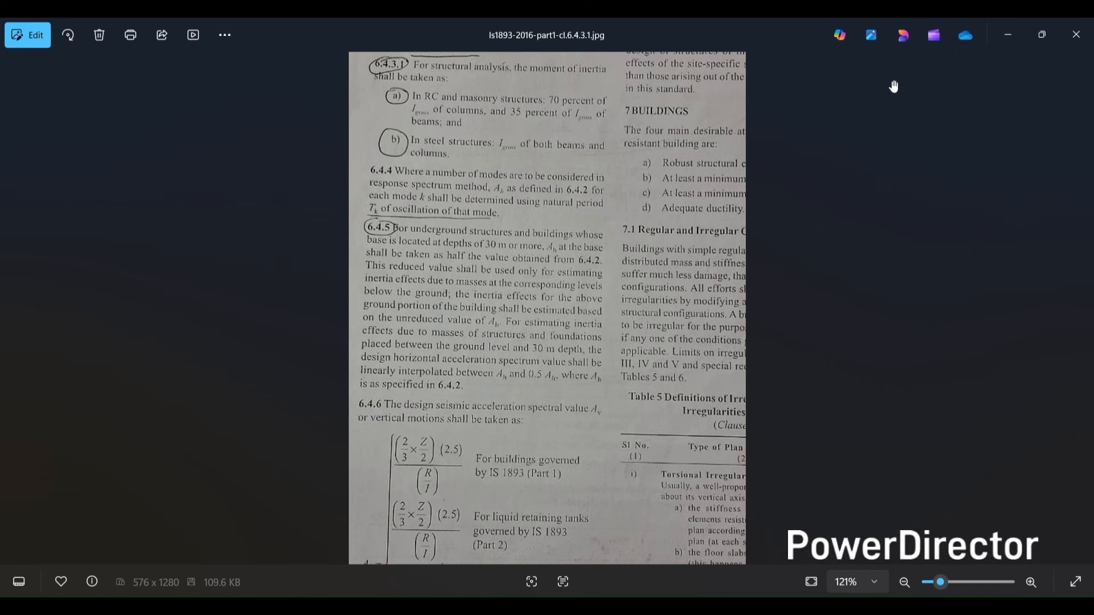
click(1007, 34)
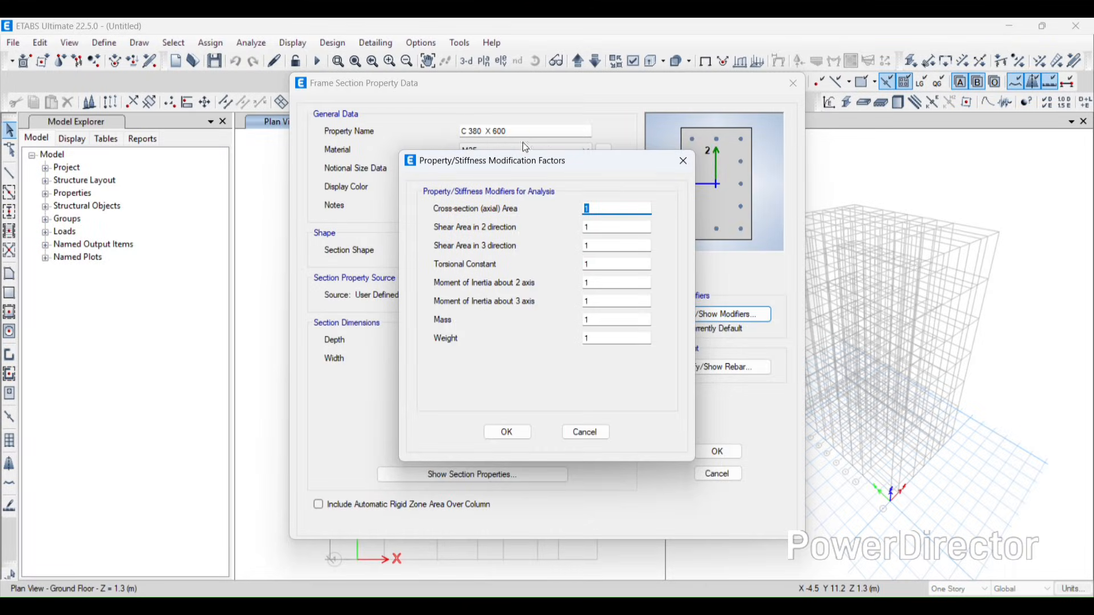
double_click(587, 283)
text(0.7)
double_click(605, 303)
text(0.7)
click(508, 432)
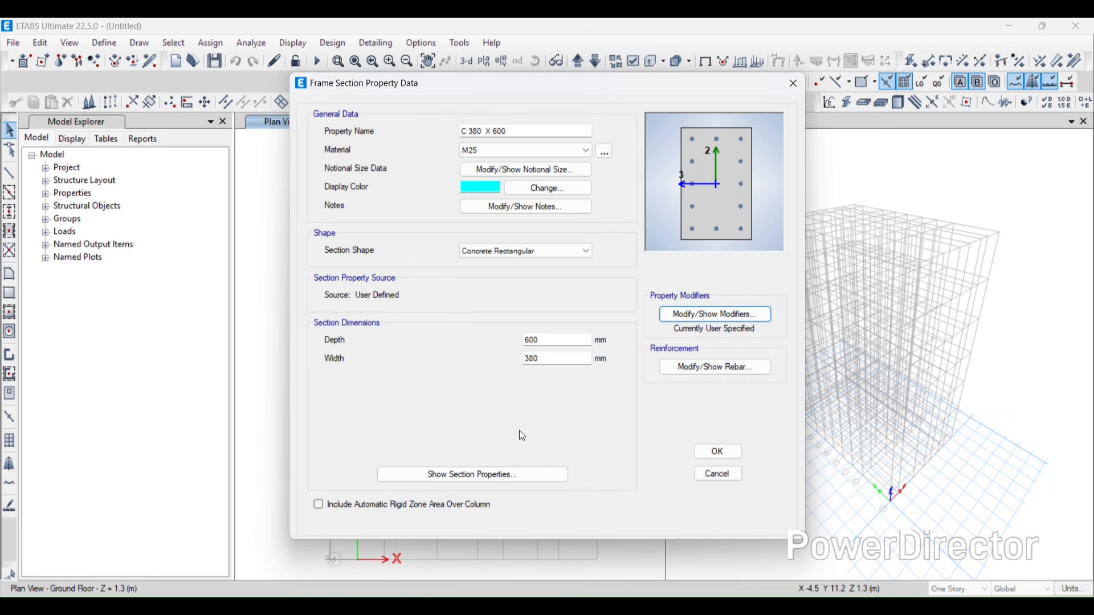
Step: Assign HYSD500 to the column's longitudinal and confinement bars, review its reinforcement data and accept the section
click(712, 365)
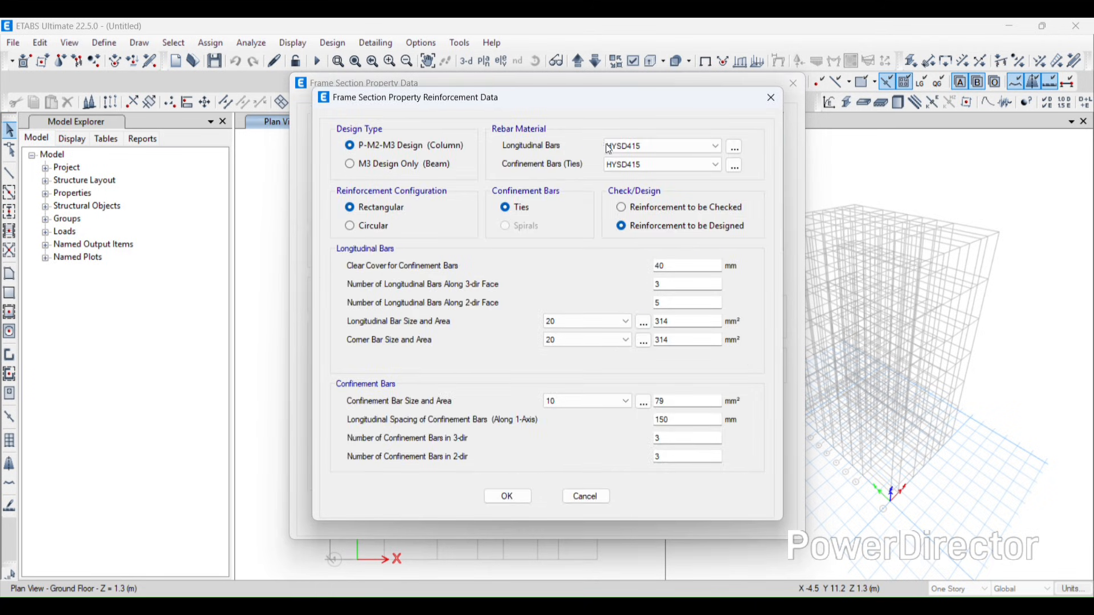
click(632, 149)
click(623, 169)
click(627, 165)
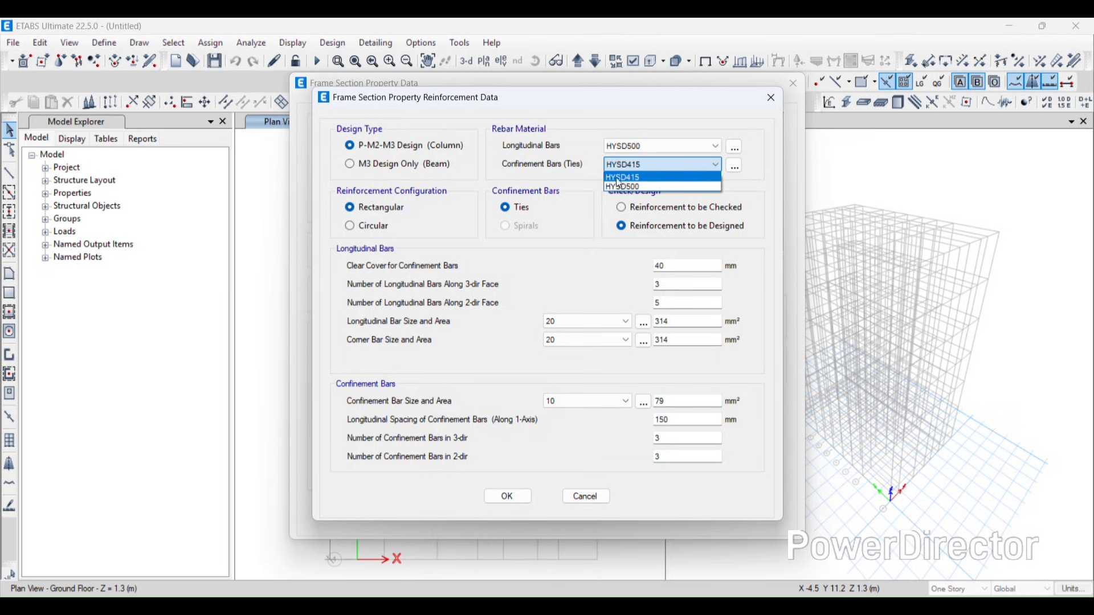
click(622, 188)
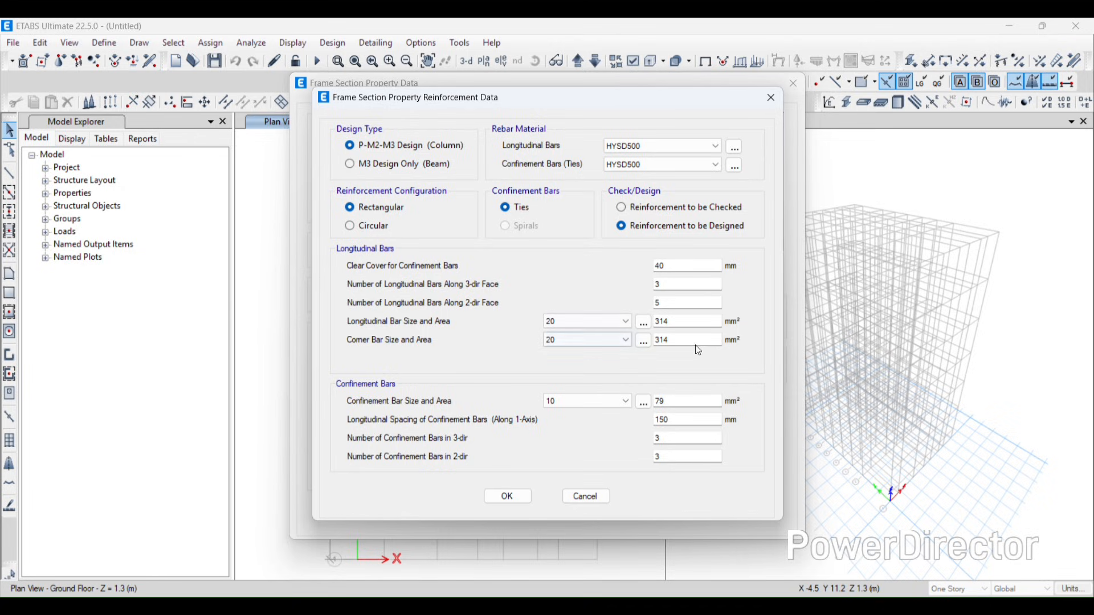
click(504, 495)
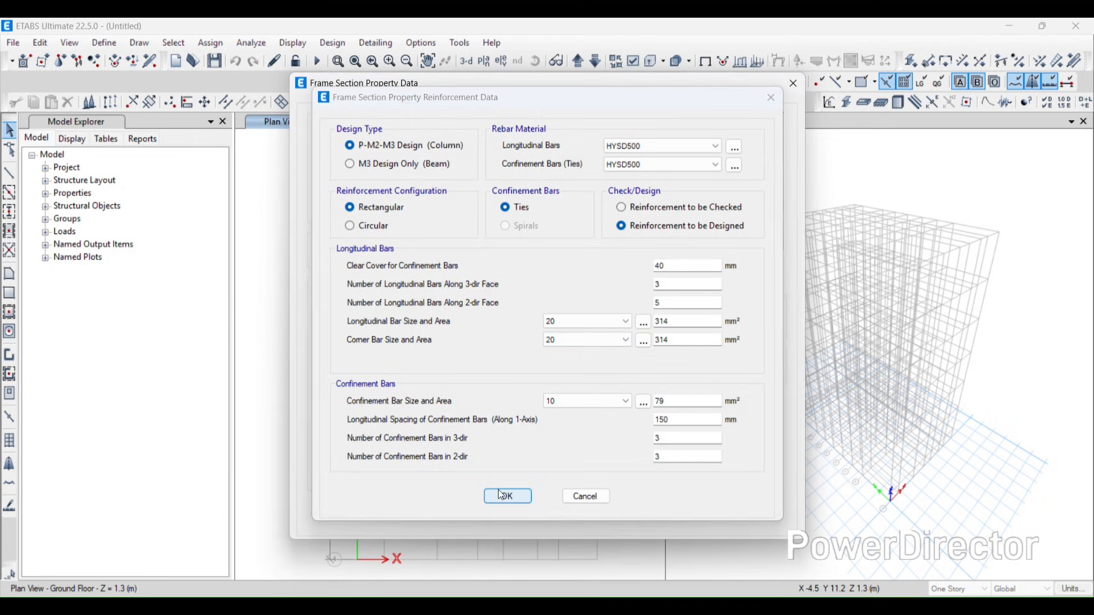
click(676, 366)
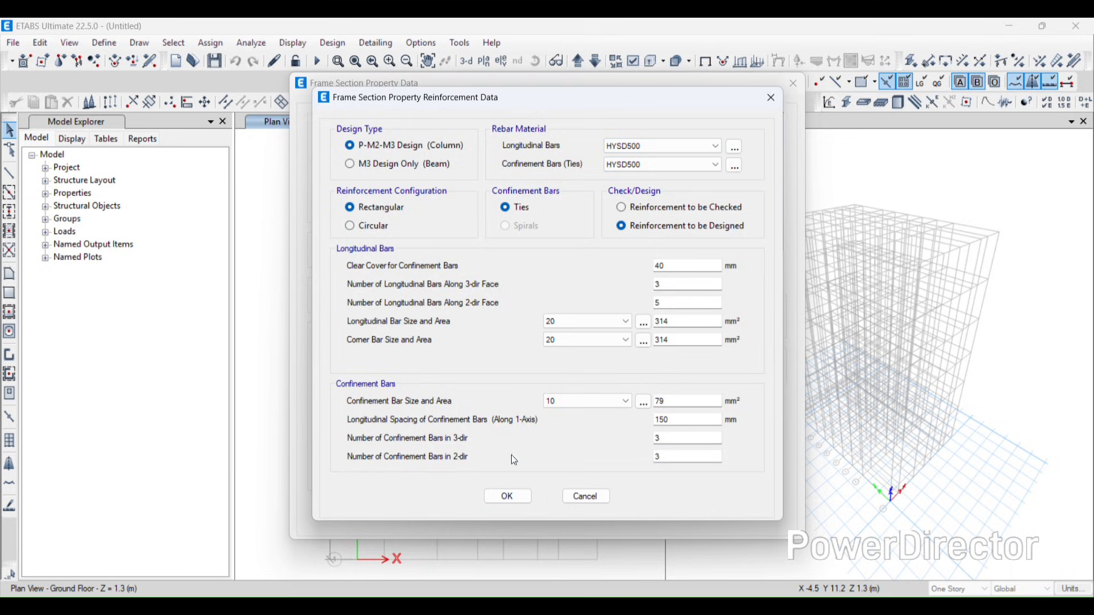
click(515, 498)
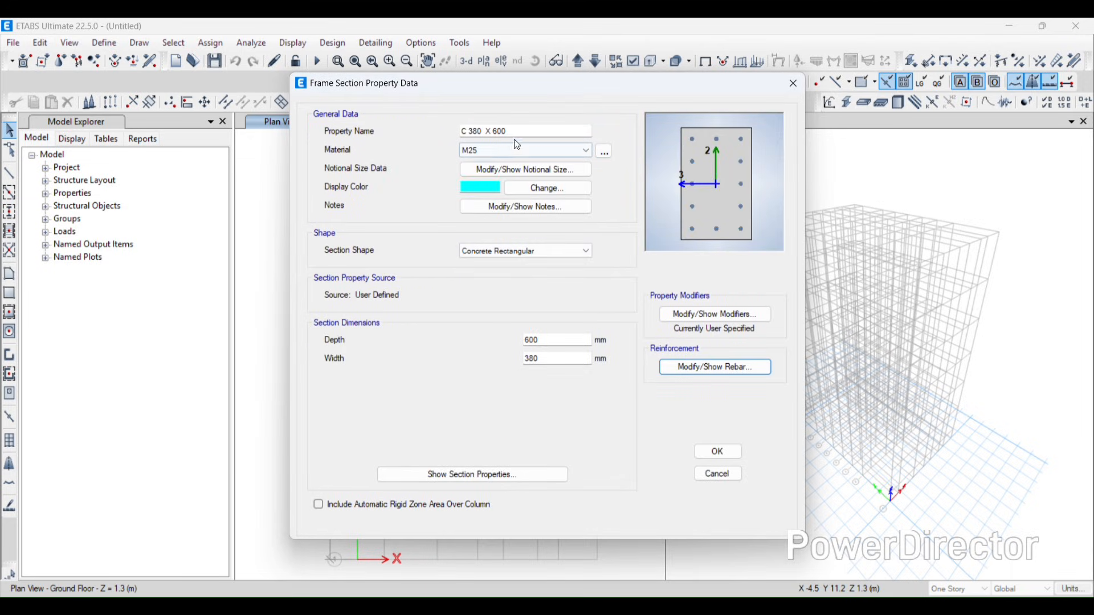
click(718, 454)
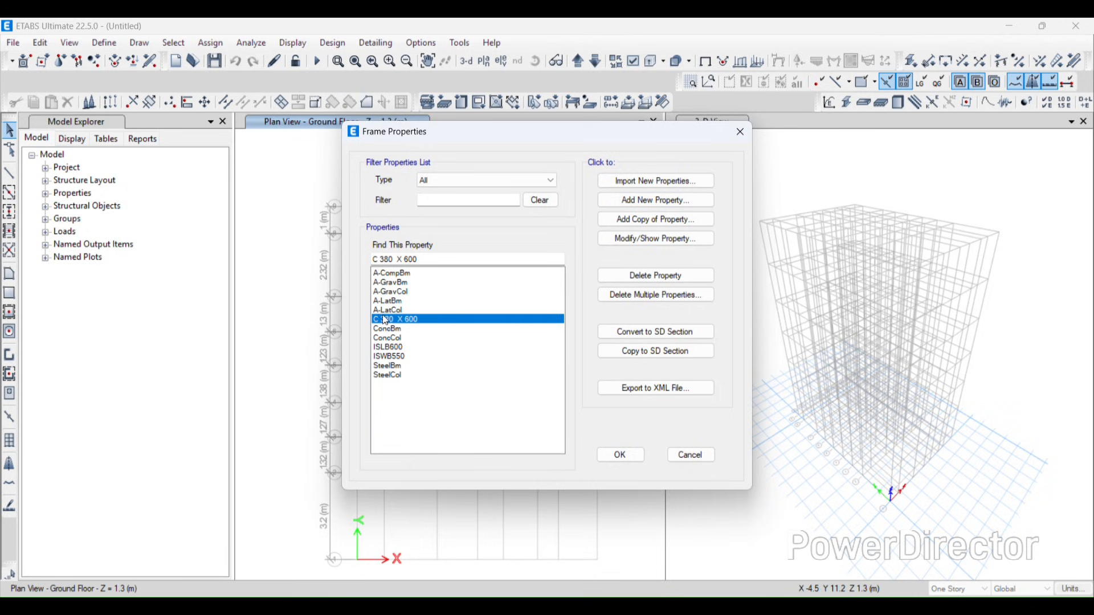
Step: Delete all default frame sections, including ISLB600 and ISWB550, keeping only C 380 X 600
click(657, 296)
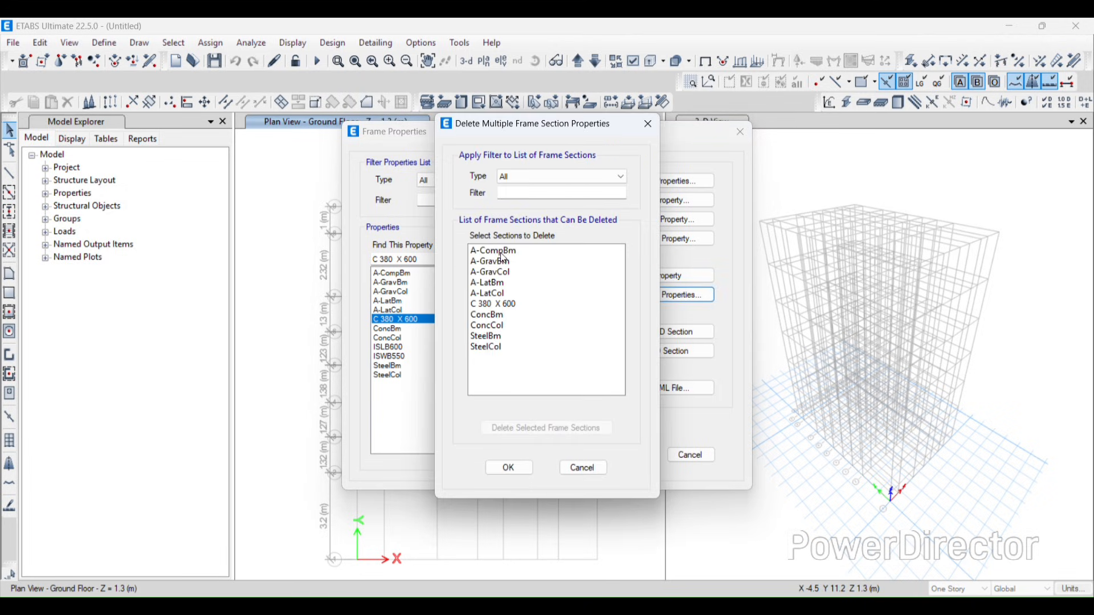
drag(502, 252, 493, 349)
ctrl+click(495, 296)
ctrl+click(497, 303)
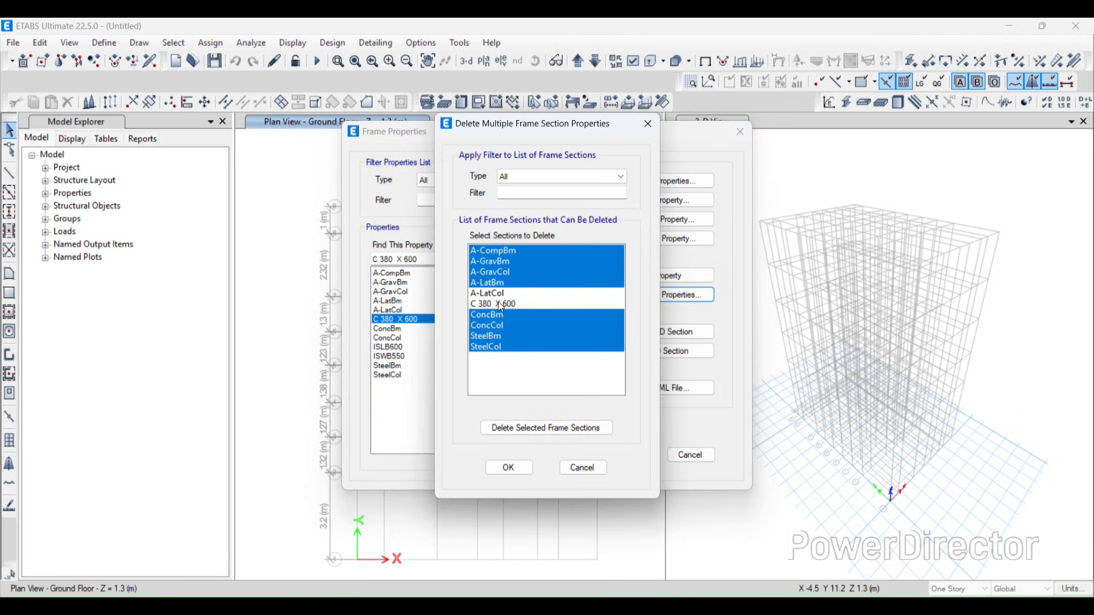
ctrl+click(495, 293)
click(527, 428)
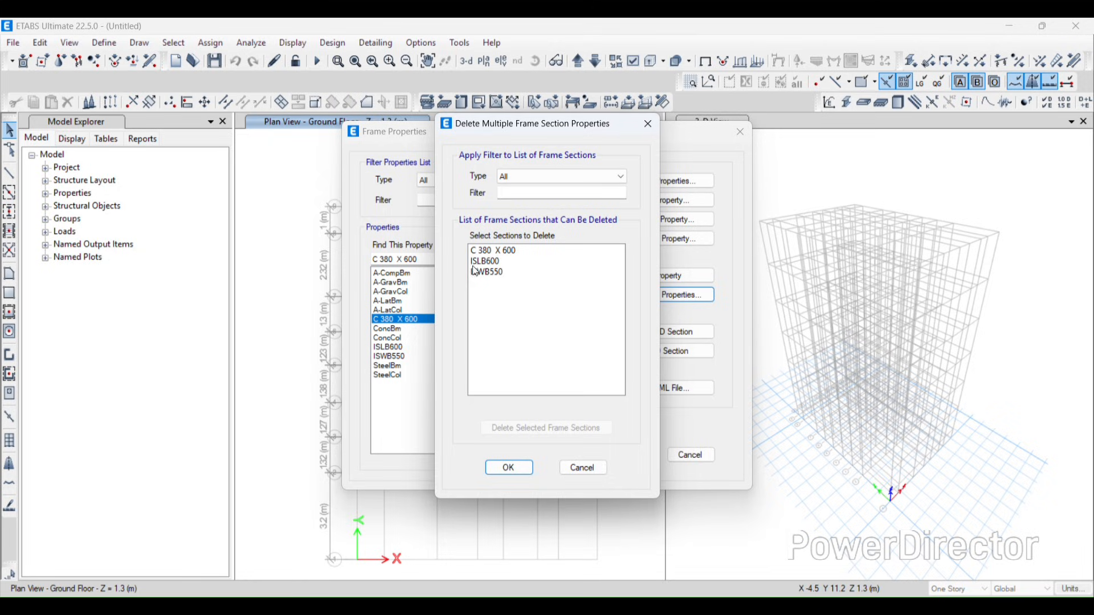
drag(484, 261, 487, 286)
click(528, 427)
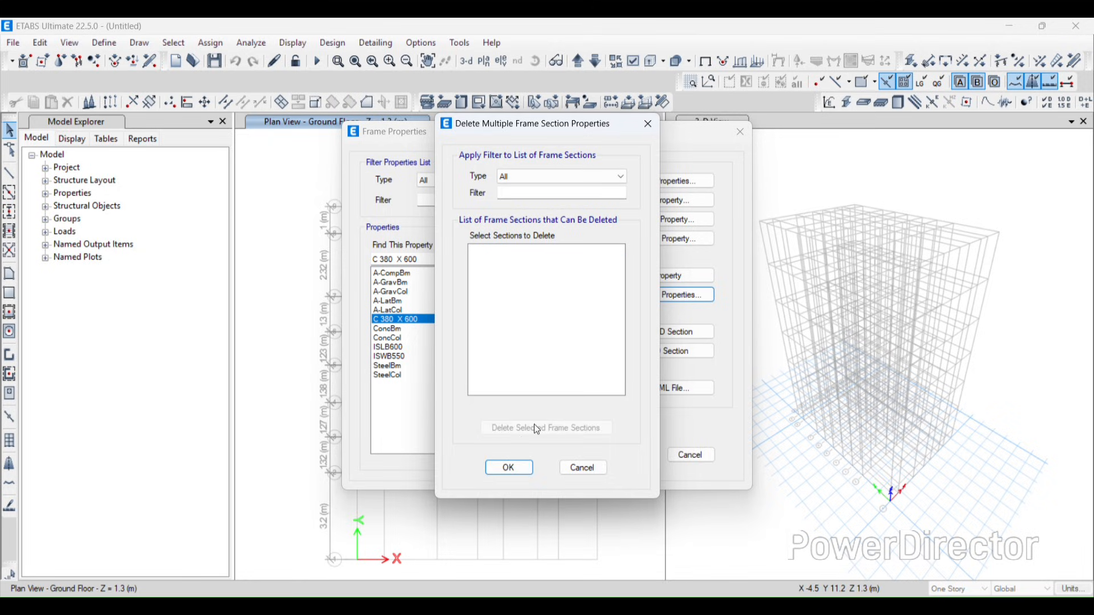
click(520, 468)
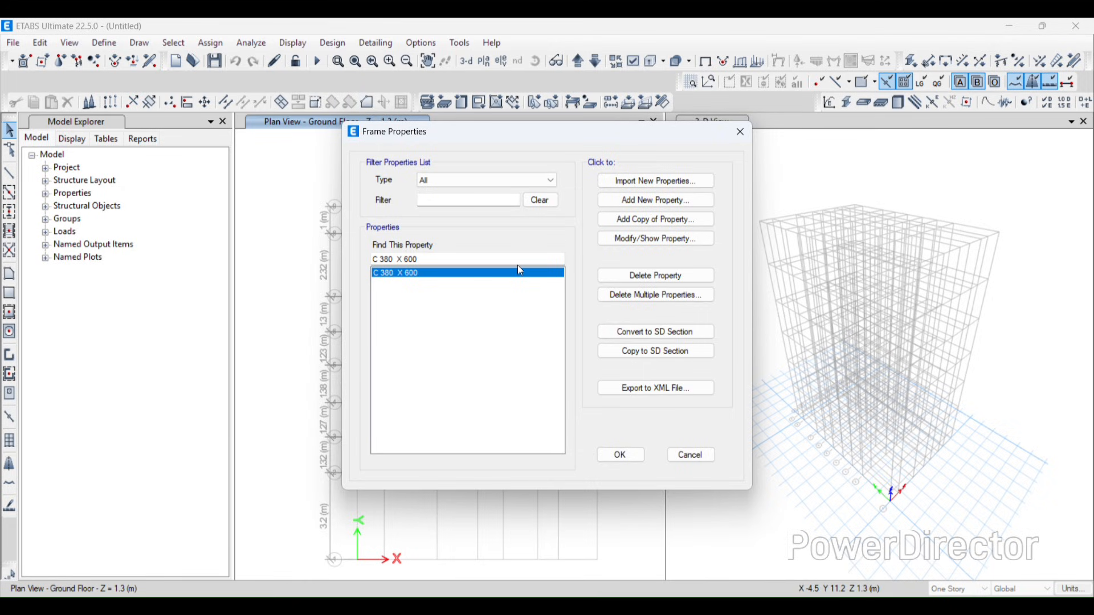
Step: Create another concrete rectangular frame section named "B 230 X 450" with M25 as its material
click(670, 197)
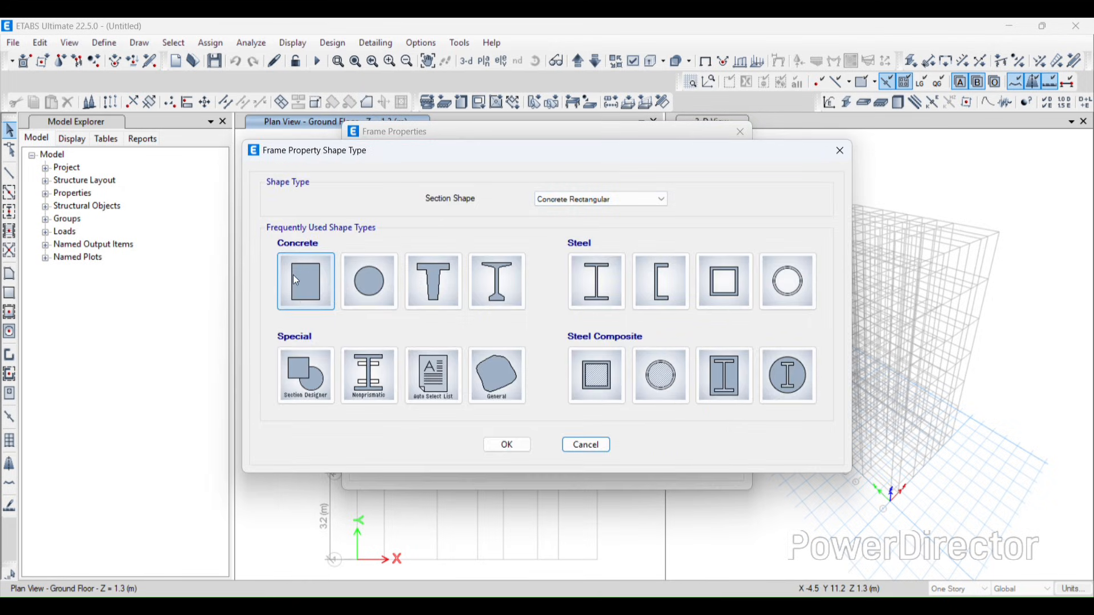
click(293, 278)
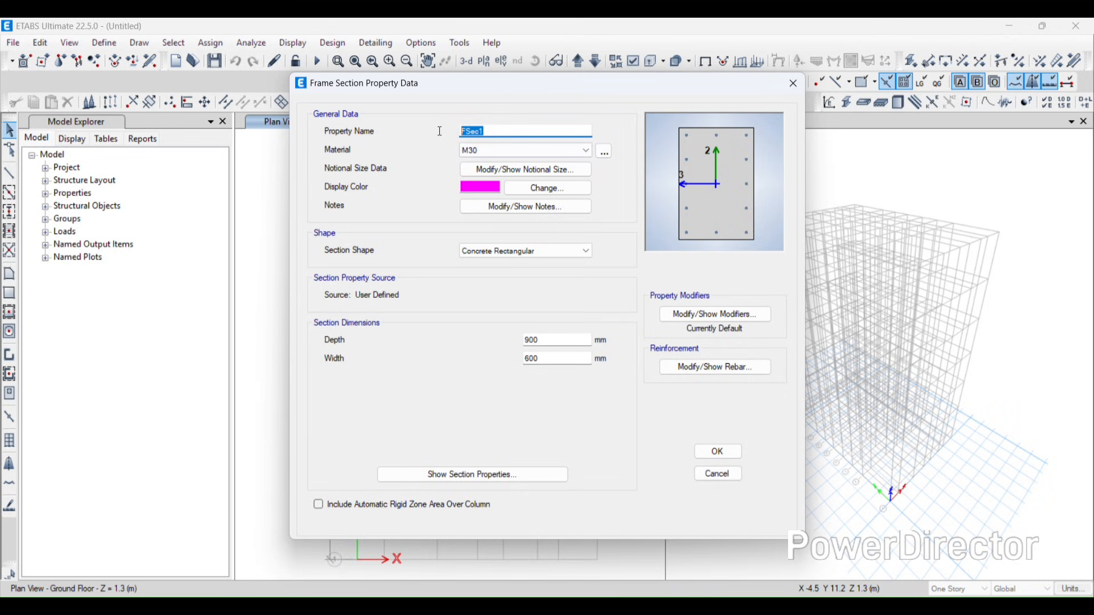
text(B)
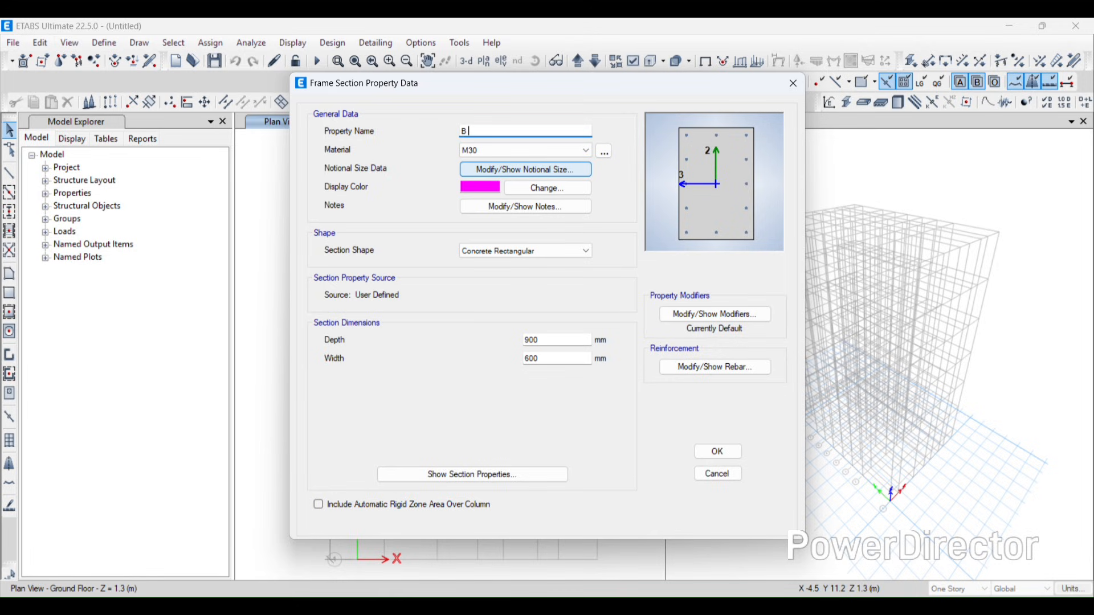
text(230 X 450)
click(487, 145)
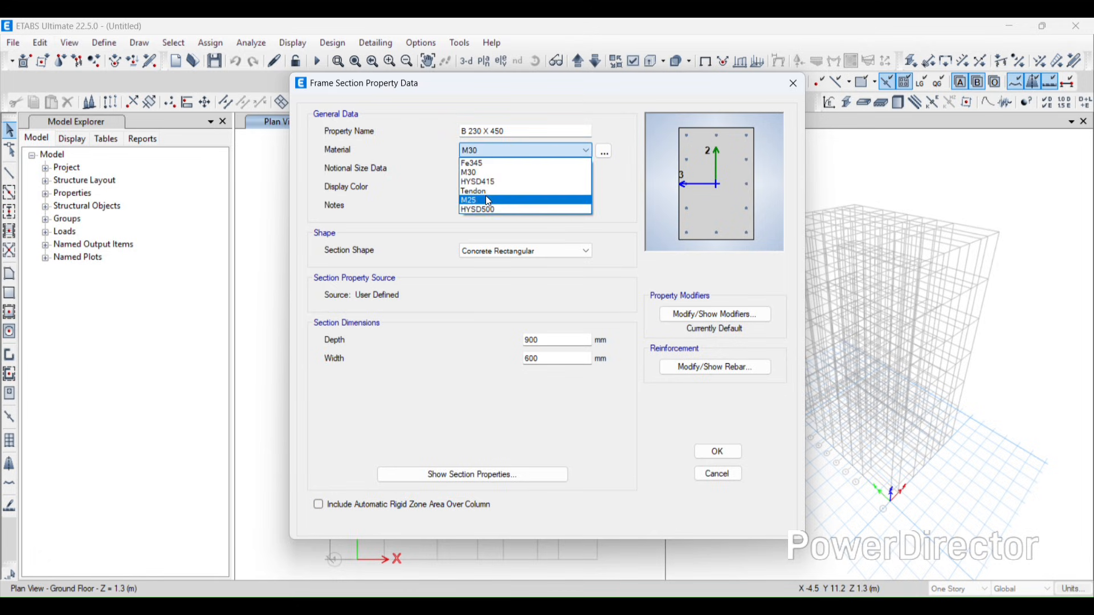
click(485, 192)
click(512, 150)
click(506, 200)
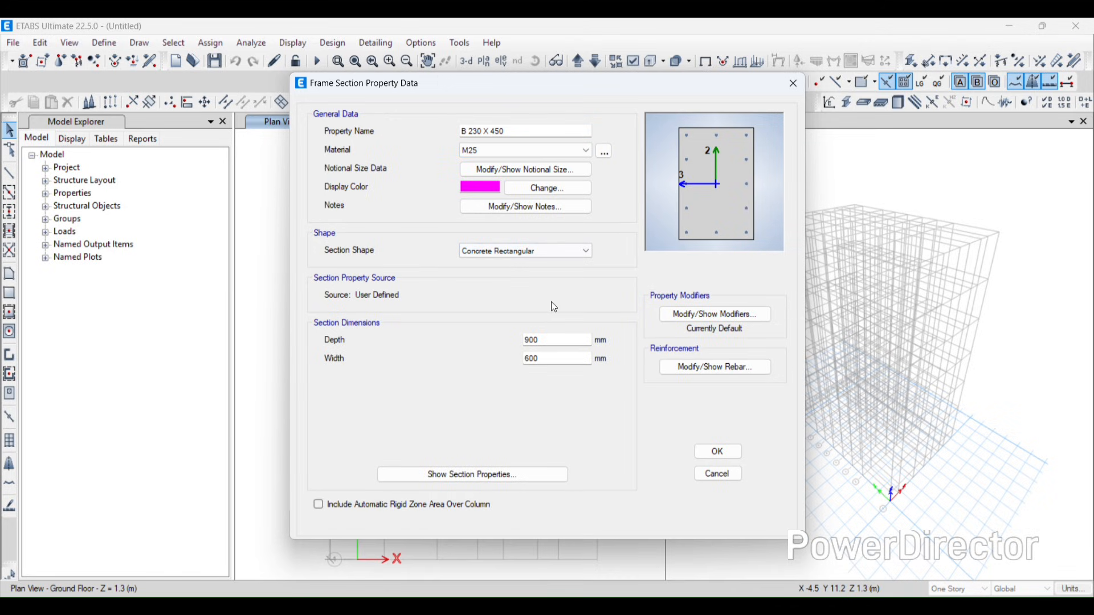
Step: Set the beam section's depth to 450 mm and its width to 230 mm
drag(544, 342, 487, 361)
text(450)
text(230)
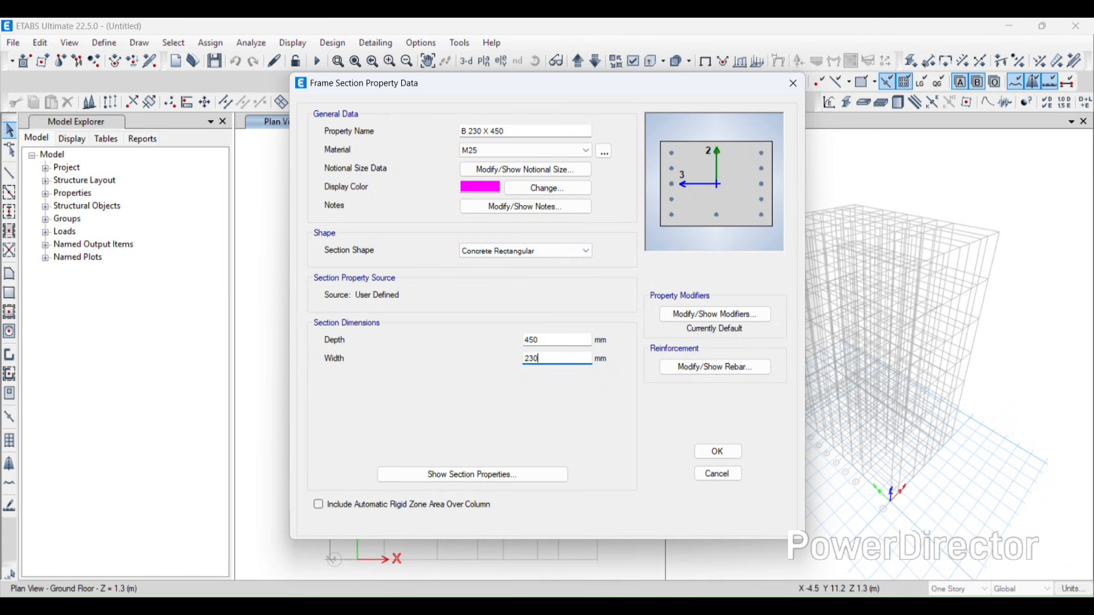
Step: Consult the IS 1893 clause image and set the beam's moment of inertia modifiers about axes 2 and 3 to 0.35
click(725, 321)
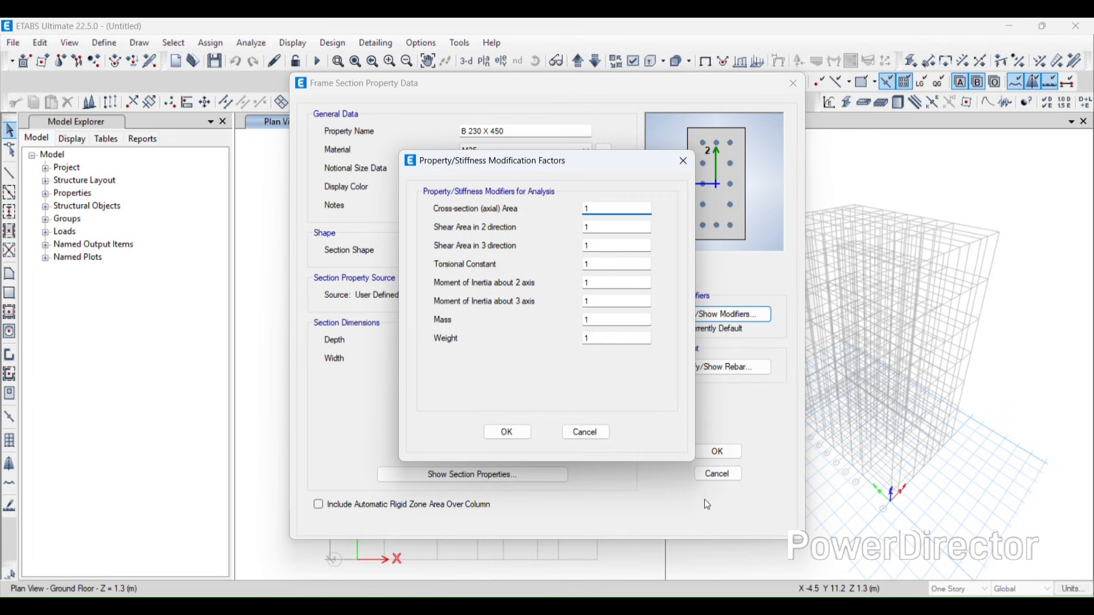
click(794, 608)
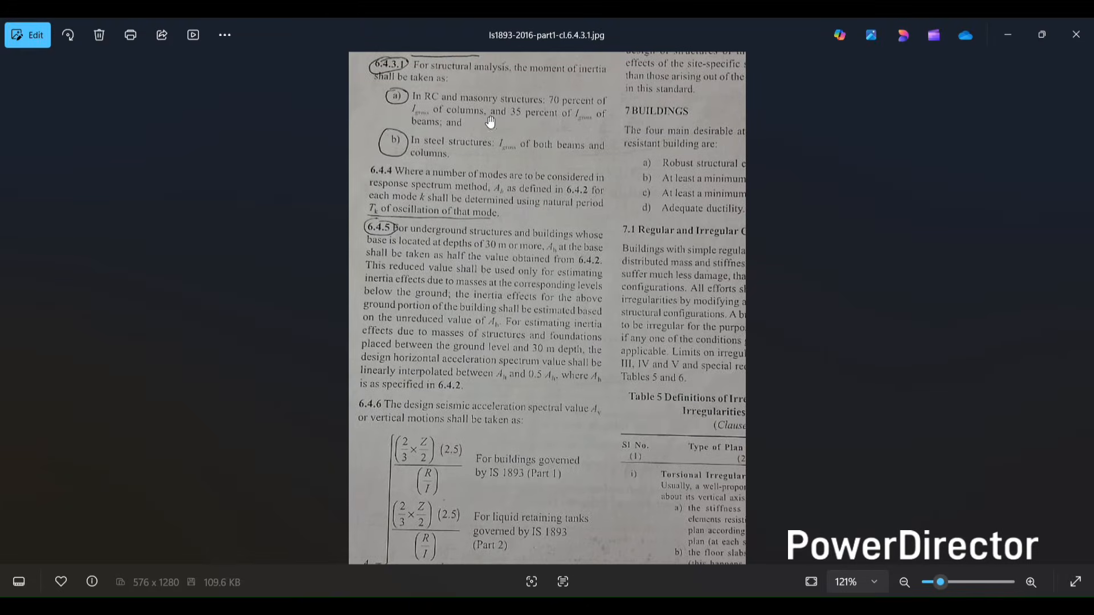
click(1008, 35)
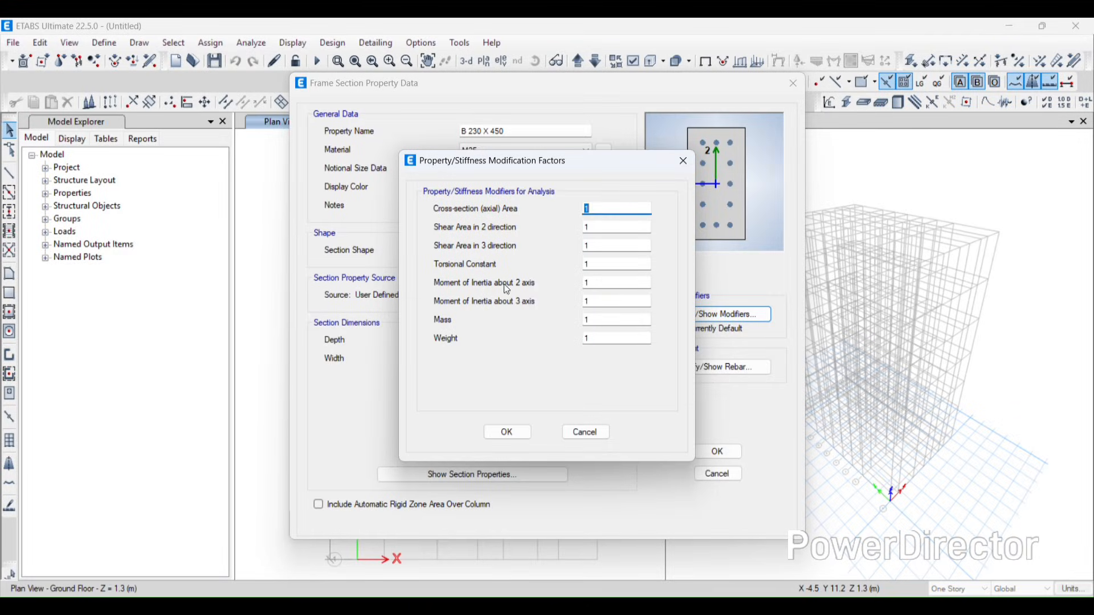
double_click(616, 282)
text(0.35)
double_click(598, 302)
text(0.35)
click(515, 431)
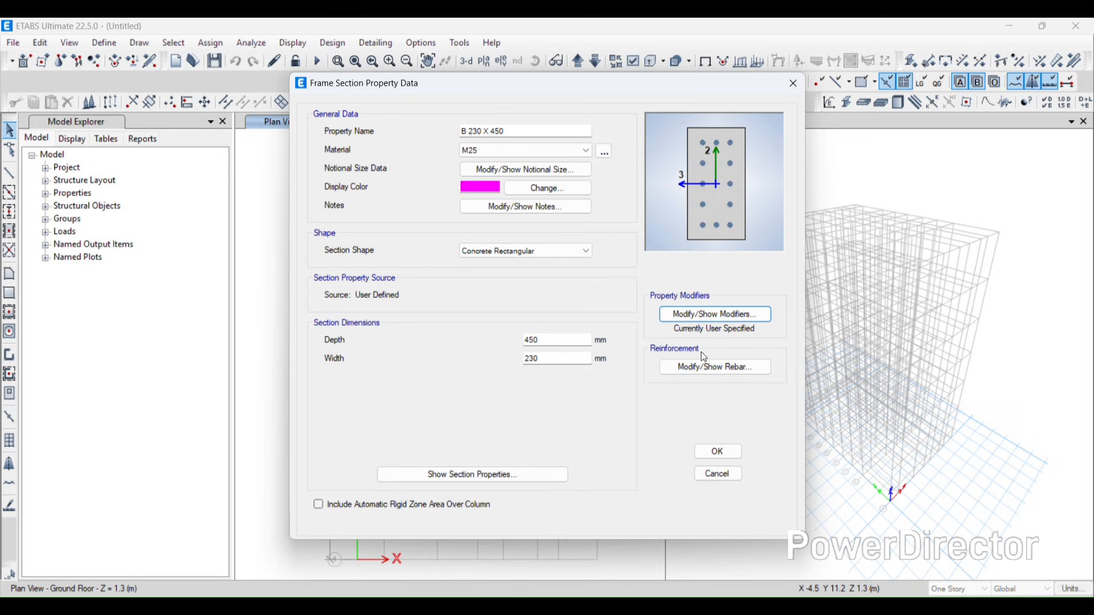
Step: Set the beam's reinforcement design type to M3 Design Only (Beam) and assign HYSD500 to its longitudinal and confinement bars
click(716, 366)
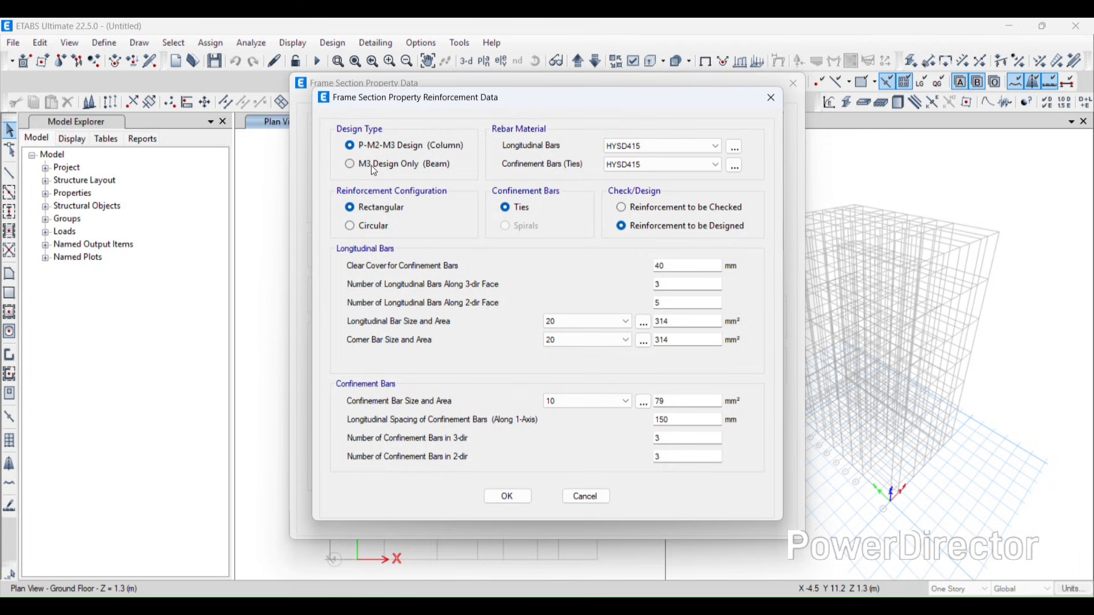
click(398, 165)
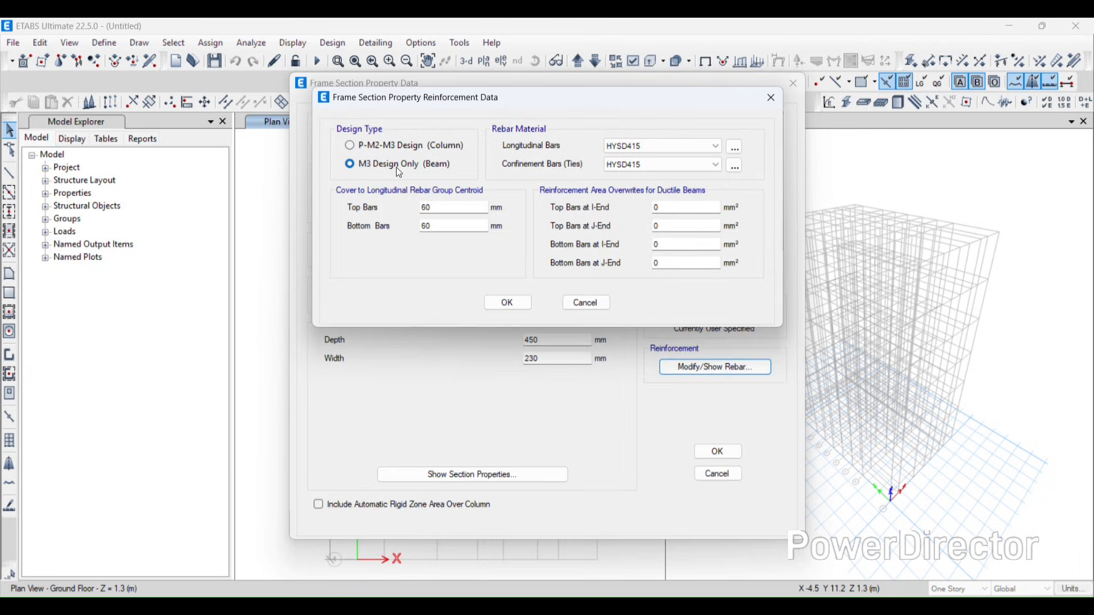
click(652, 144)
click(634, 169)
click(632, 166)
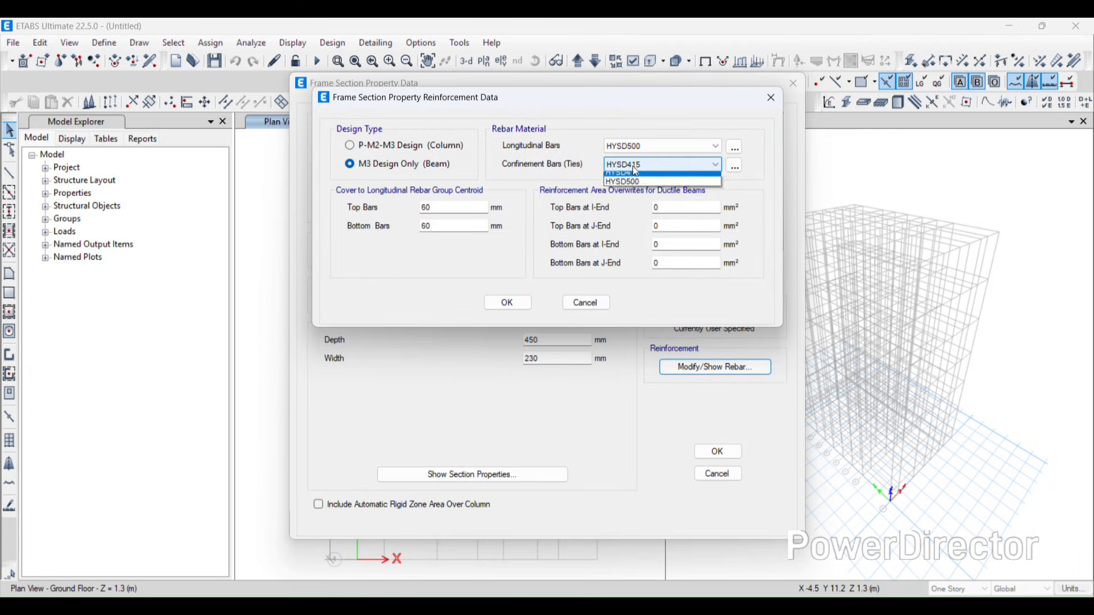
click(631, 188)
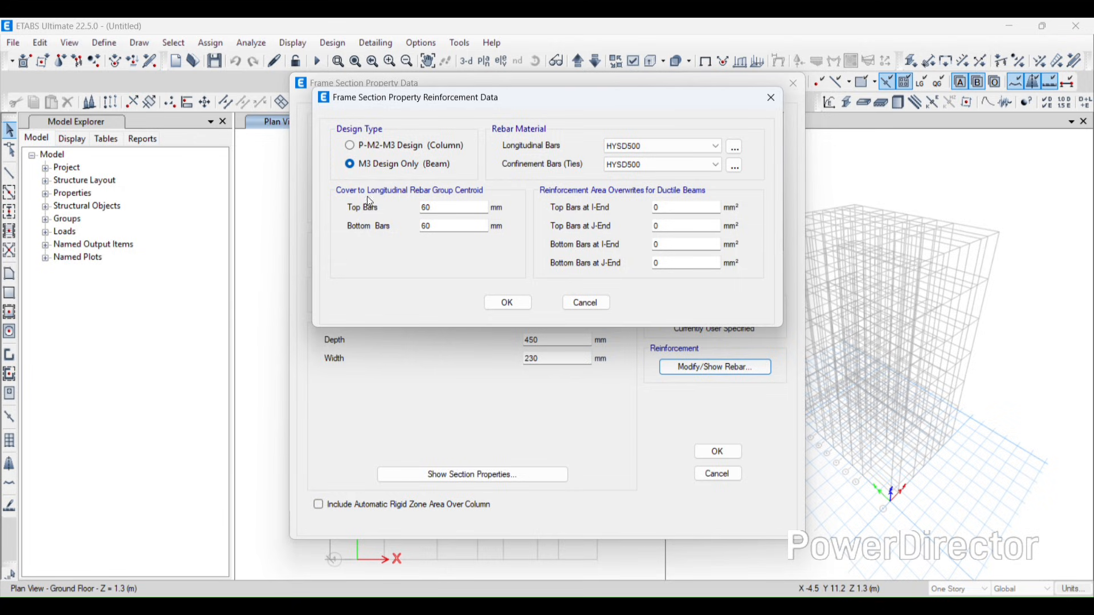
Step: Set the beam's cover to 25 mm for both top and bottom bars and accept the section
drag(439, 206, 399, 202)
drag(438, 222, 402, 222)
text(25)
click(516, 303)
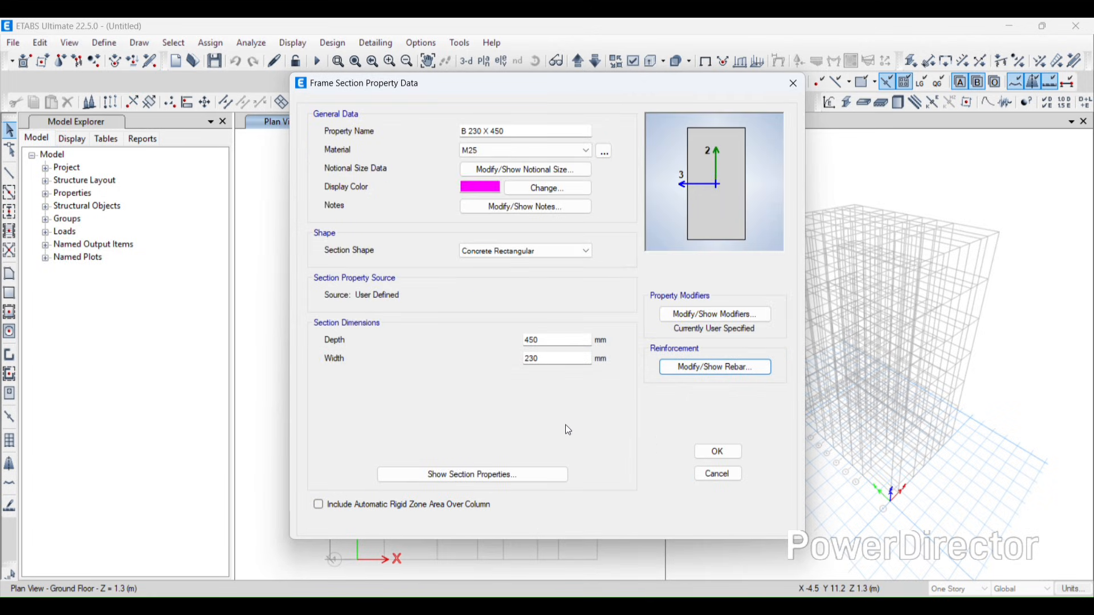
click(719, 455)
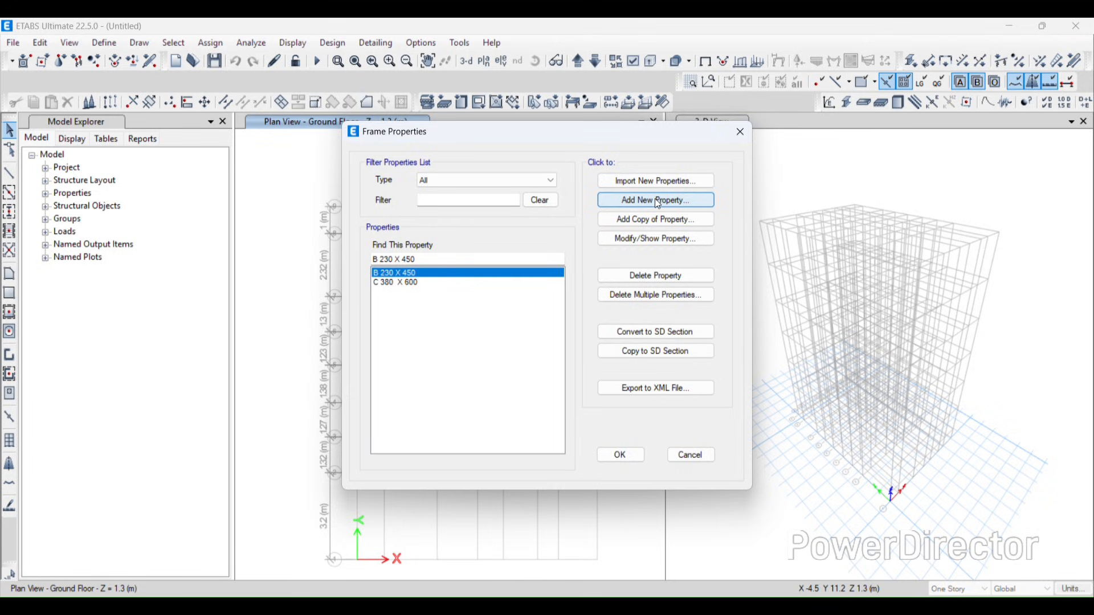
Step: Copy the B 230 X 450 section as "HB 230 X 150" for the hidden beam and set its depth to 150 mm
click(639, 228)
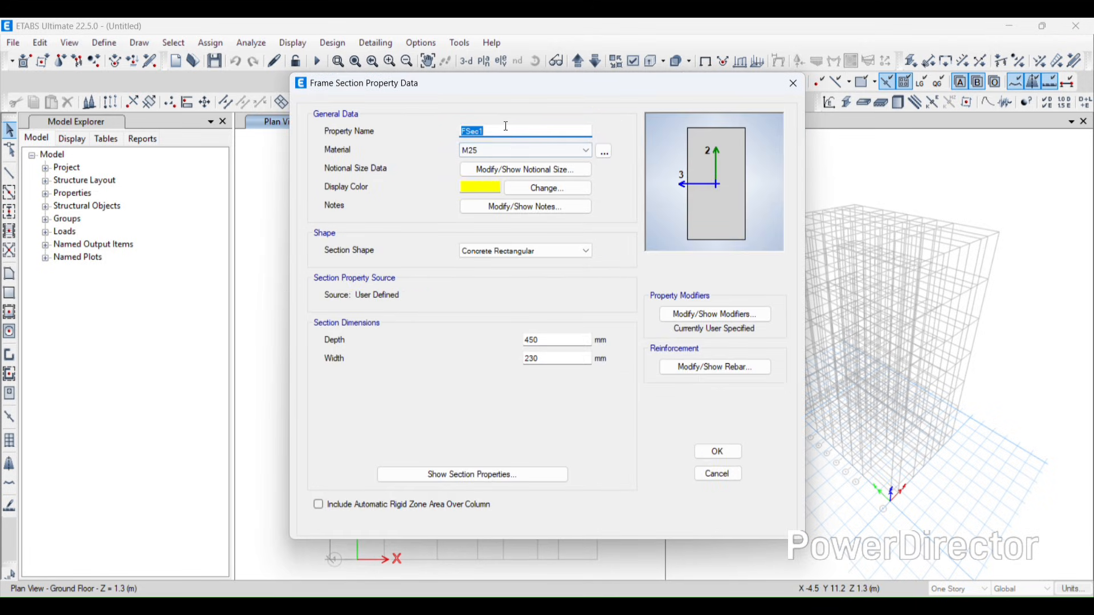
text(B)
key(BackSpace)
text(HB)
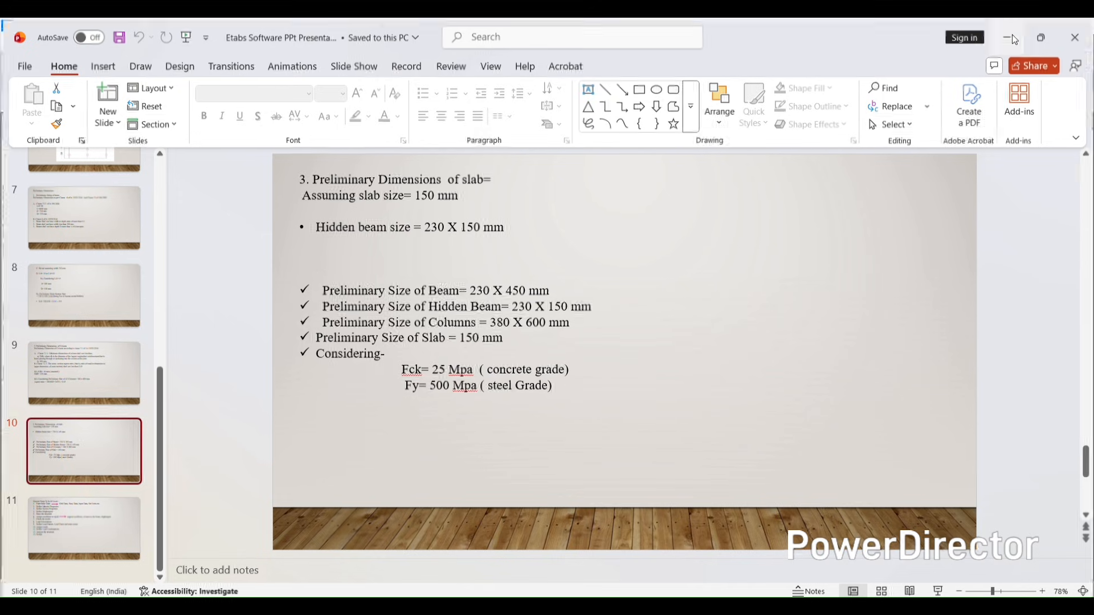
click(1008, 35)
text(230 X)
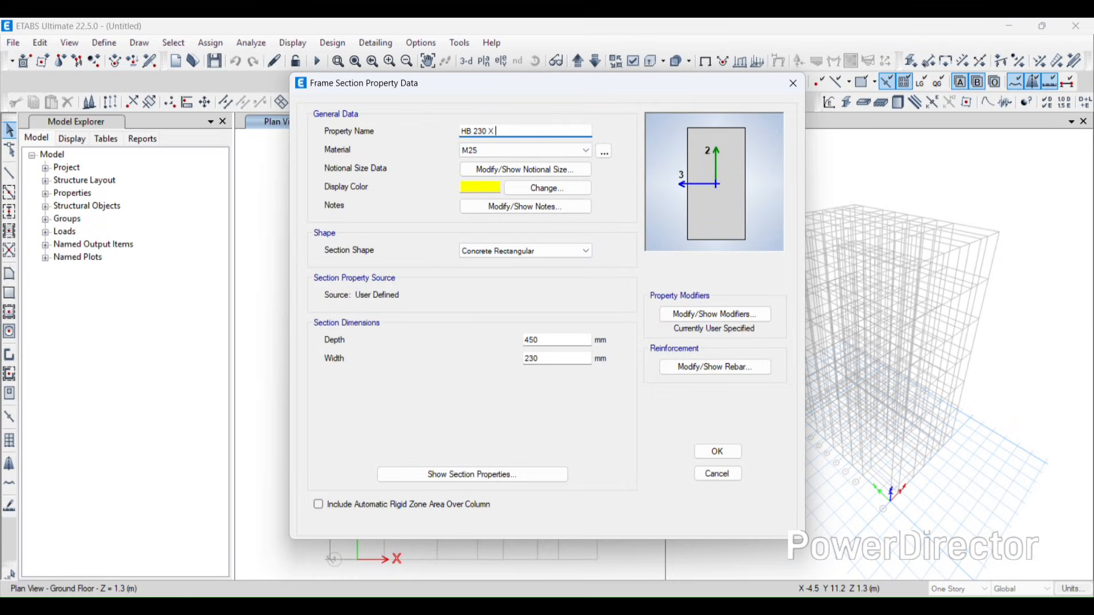
text( 150)
double_click(566, 340)
text(150)
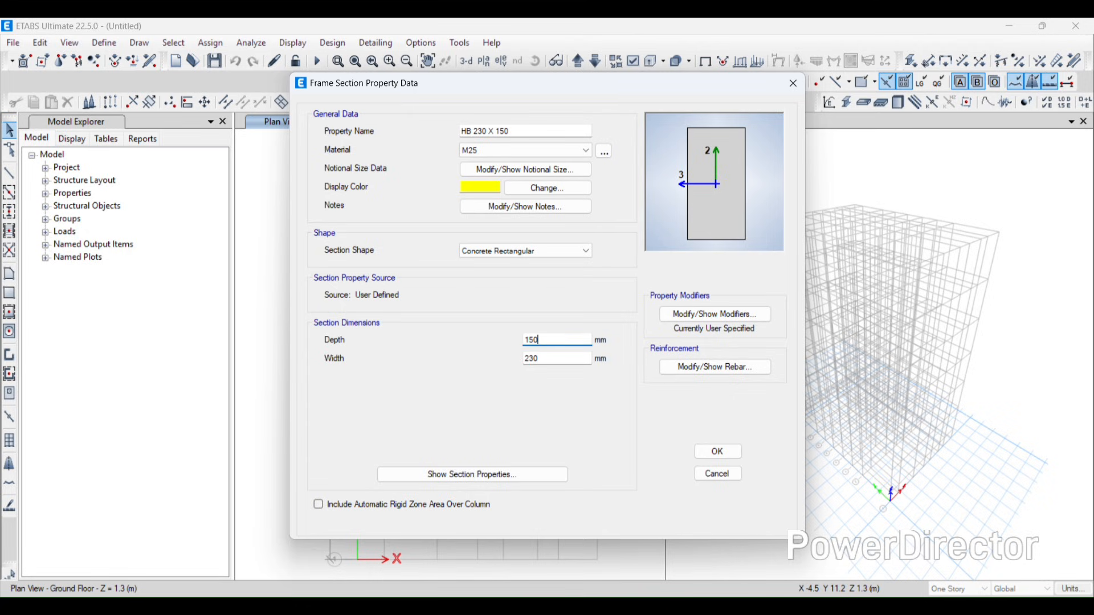
Step: Review the hidden beam's stiffness modifiers and reinforcement data, accept the section and finish the frame property definitions
click(720, 314)
click(508, 433)
click(719, 368)
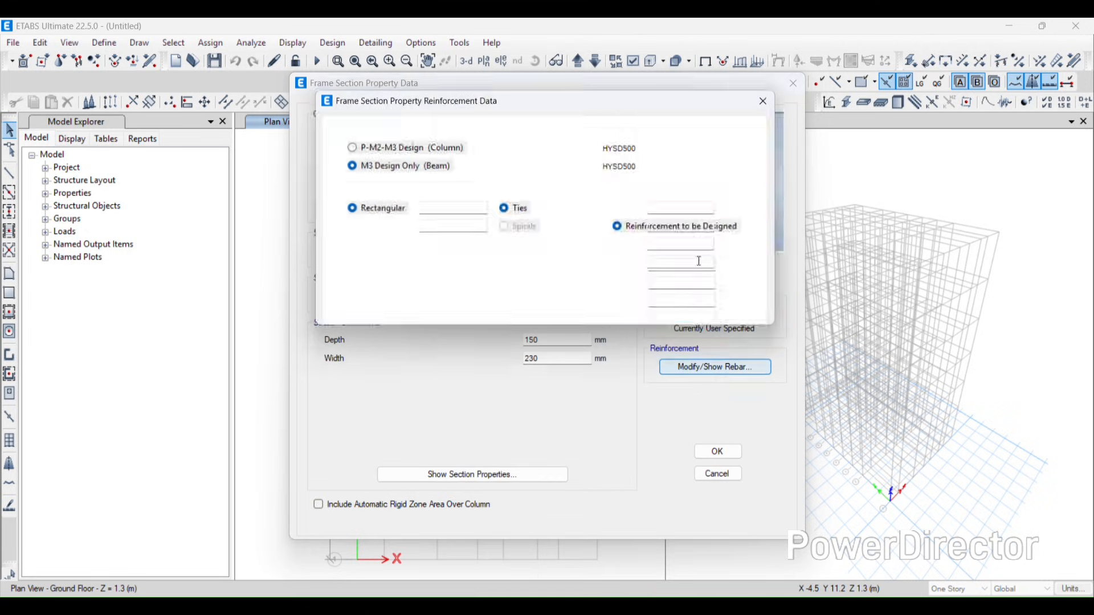
click(509, 302)
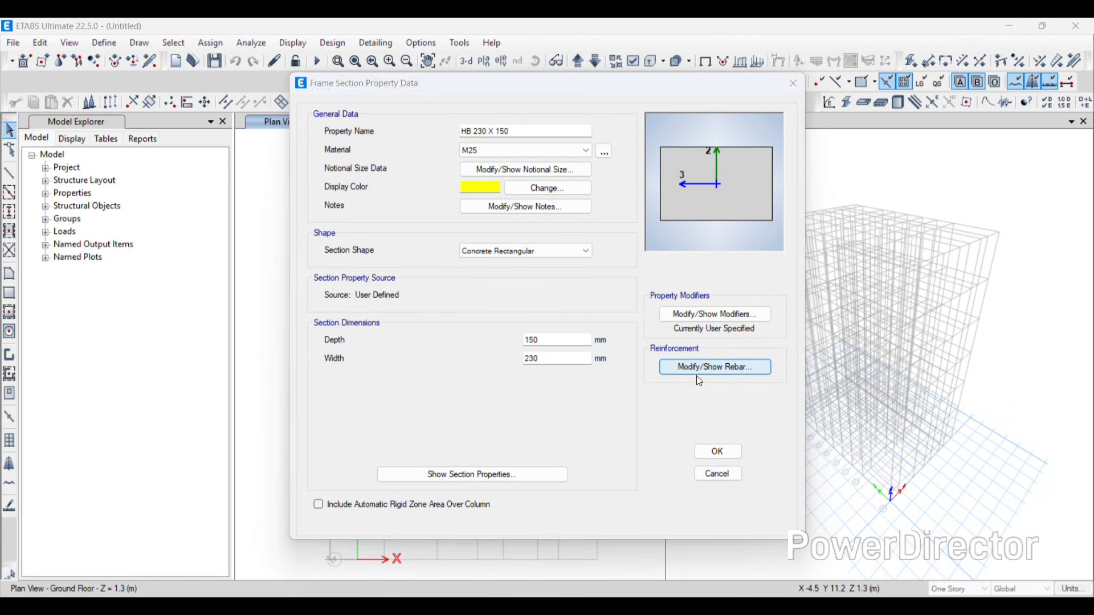
click(719, 367)
click(508, 302)
click(719, 367)
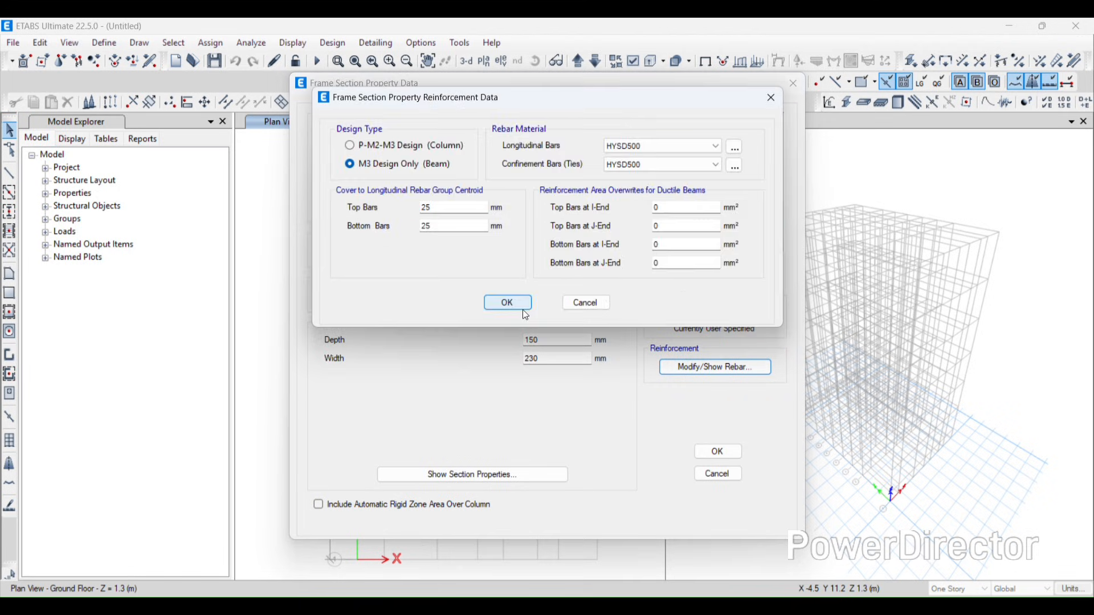
click(508, 302)
click(718, 451)
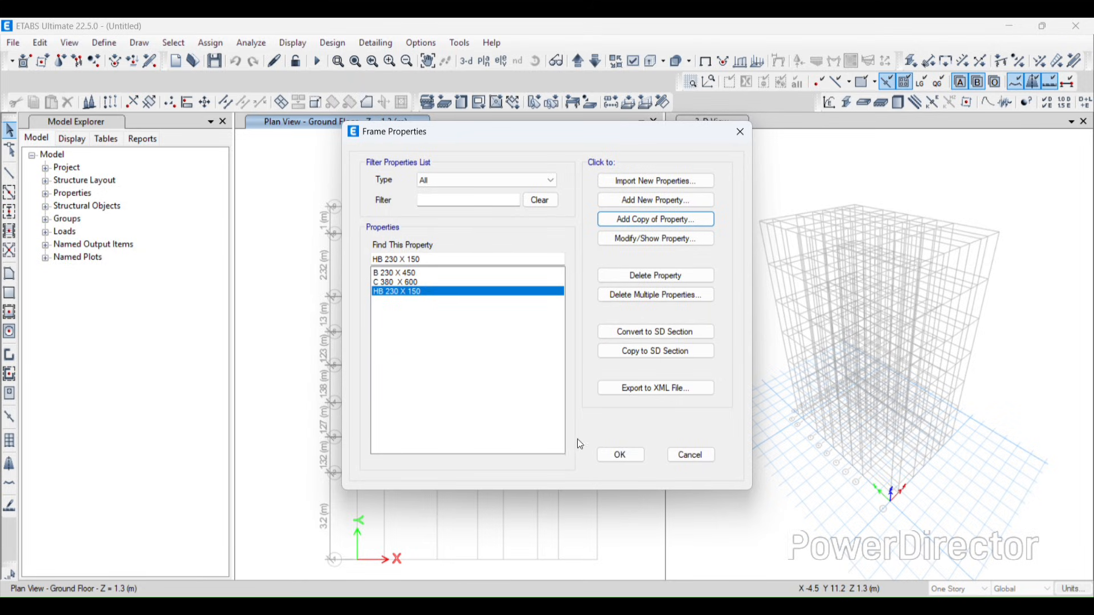
click(622, 455)
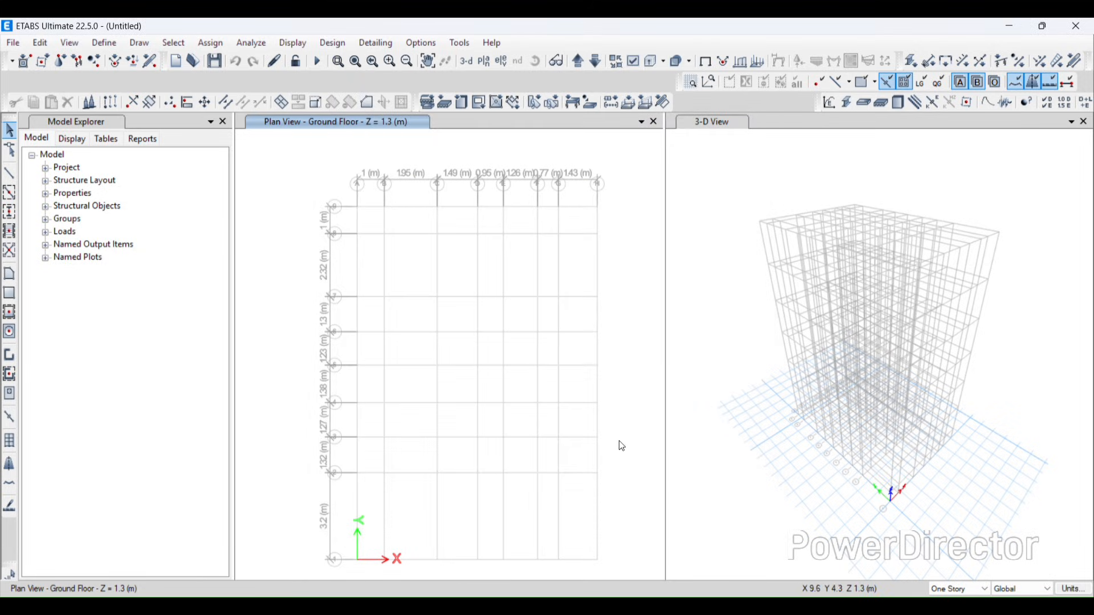
Step: Open the slab section properties, view the Slab1 data and delete Slab1
click(94, 45)
mouse_move(149, 84)
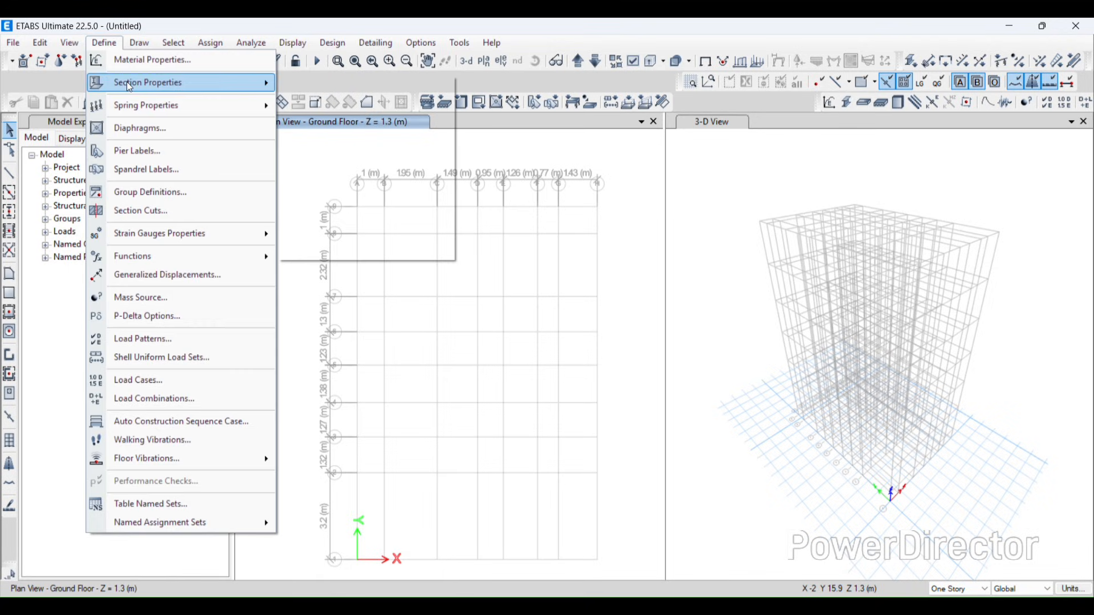
click(399, 137)
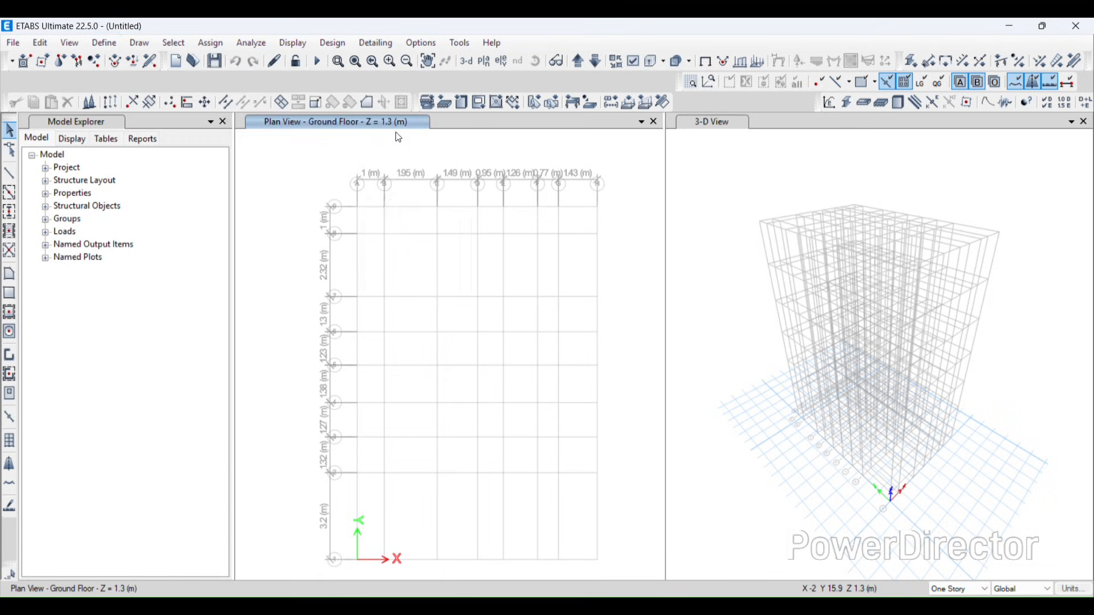
double_click(457, 268)
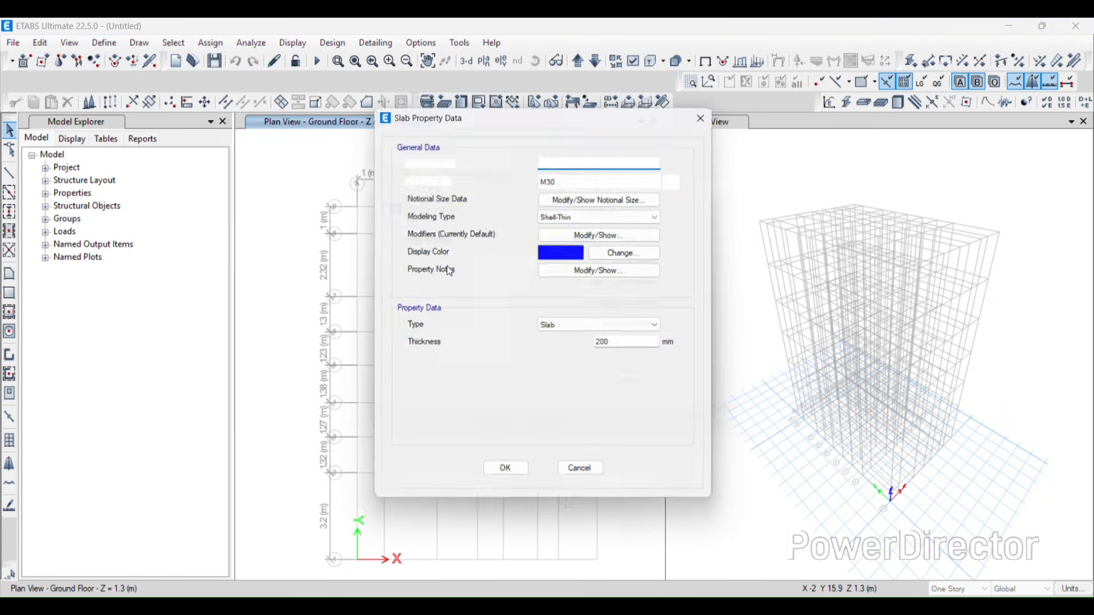
click(715, 113)
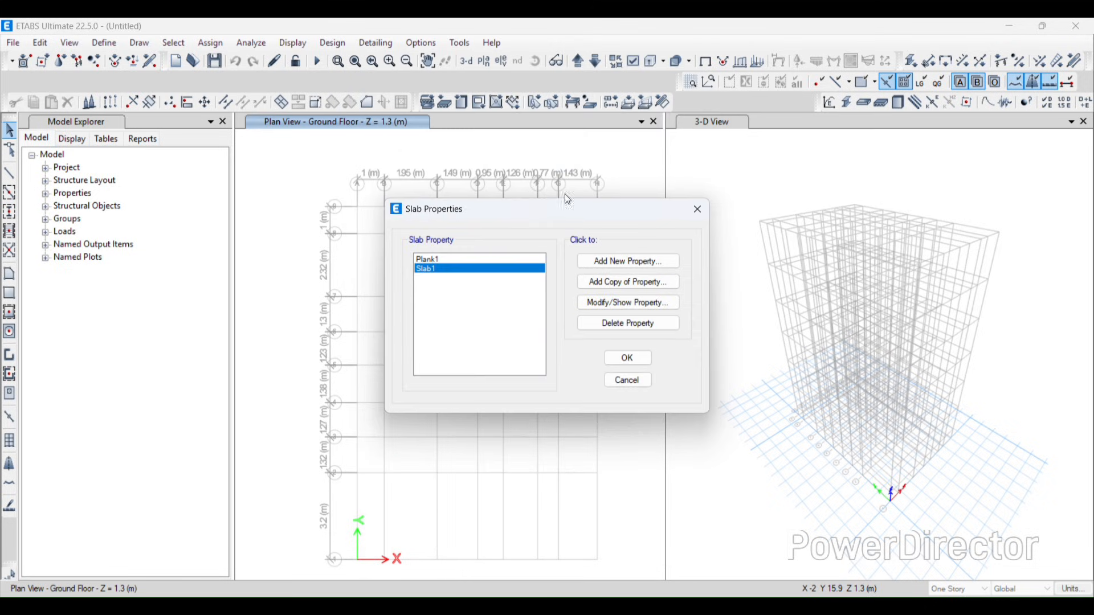
click(606, 323)
click(563, 367)
Step: Add a new slab property named "Slab 150 mm" with M25 as its material
click(613, 262)
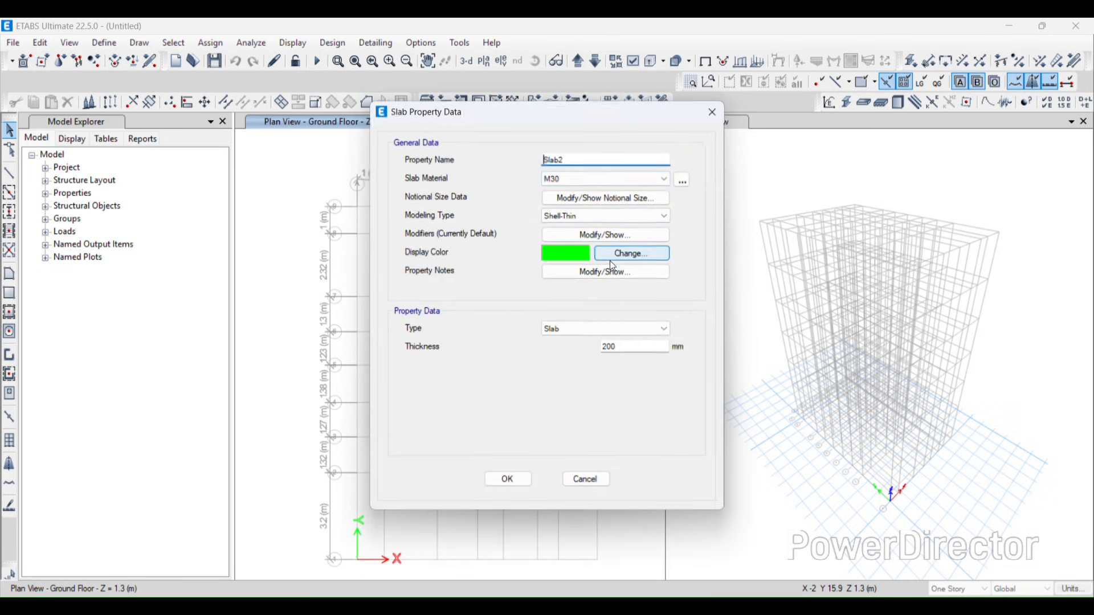
double_click(592, 160)
text(Sla)
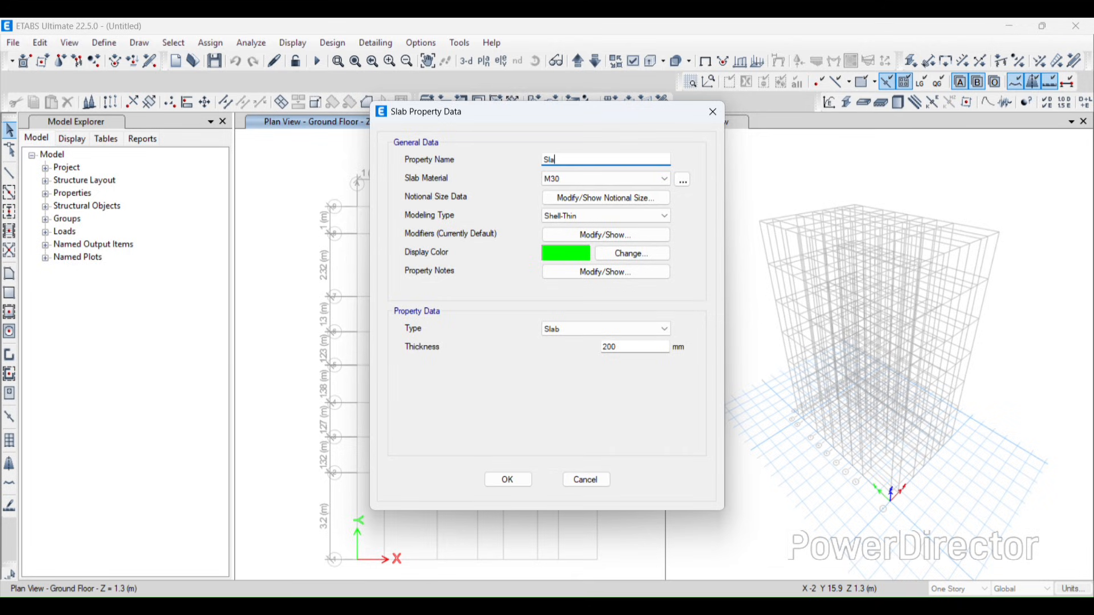
text(b 150 mm)
click(569, 178)
click(564, 218)
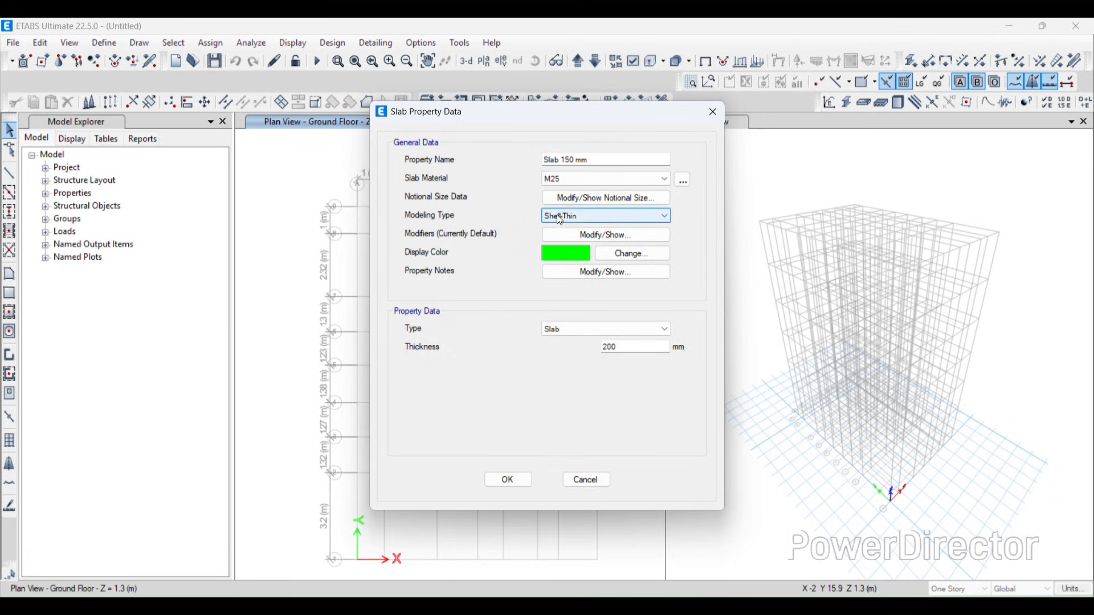
click(473, 42)
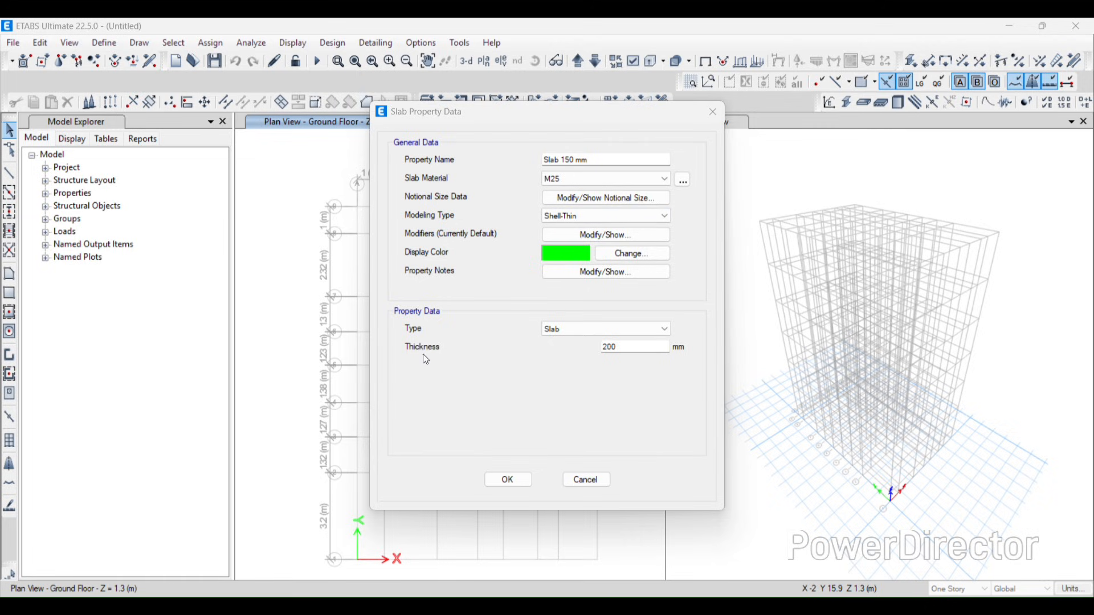
Step: Set the new slab's thickness to 150 mm, review its stiffness modifiers and accept the property
click(570, 345)
text(150)
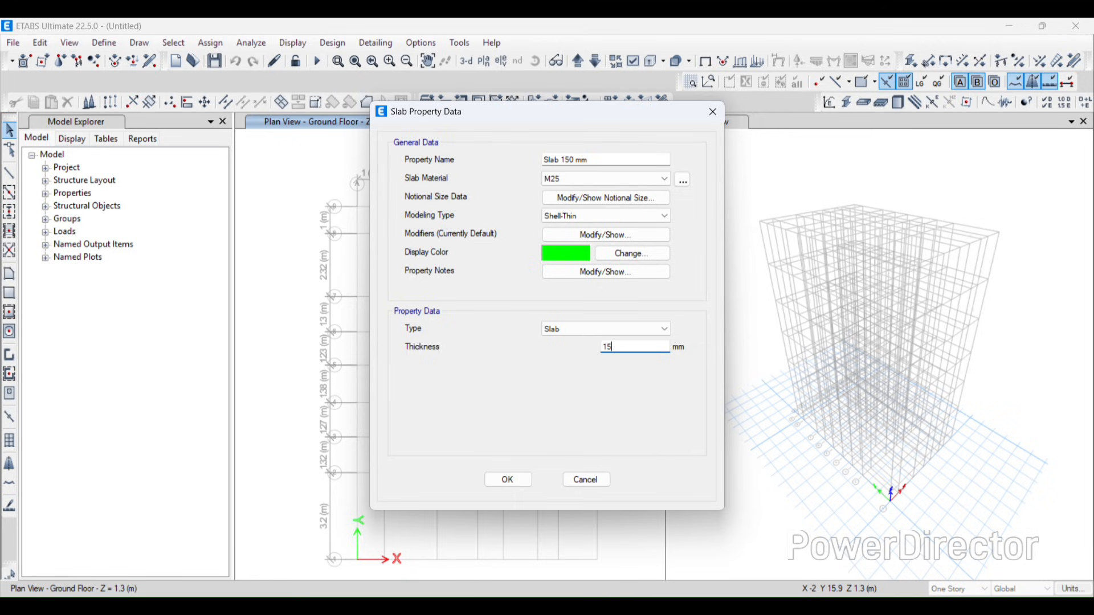
click(600, 234)
click(508, 434)
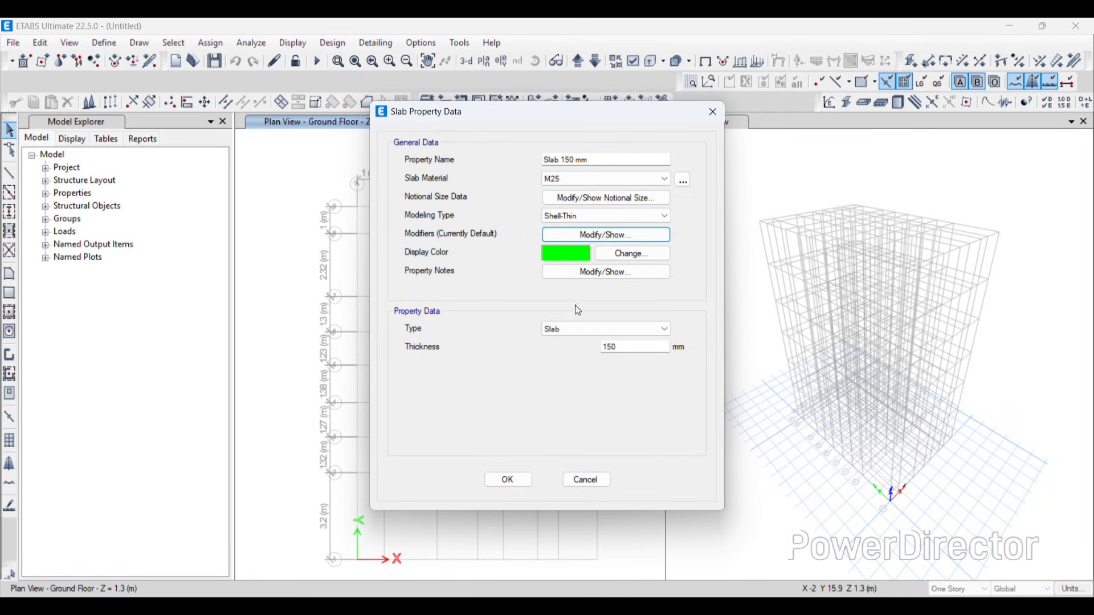
click(506, 479)
Step: Delete the default Plank1 slab property and accept the slab property list
click(432, 260)
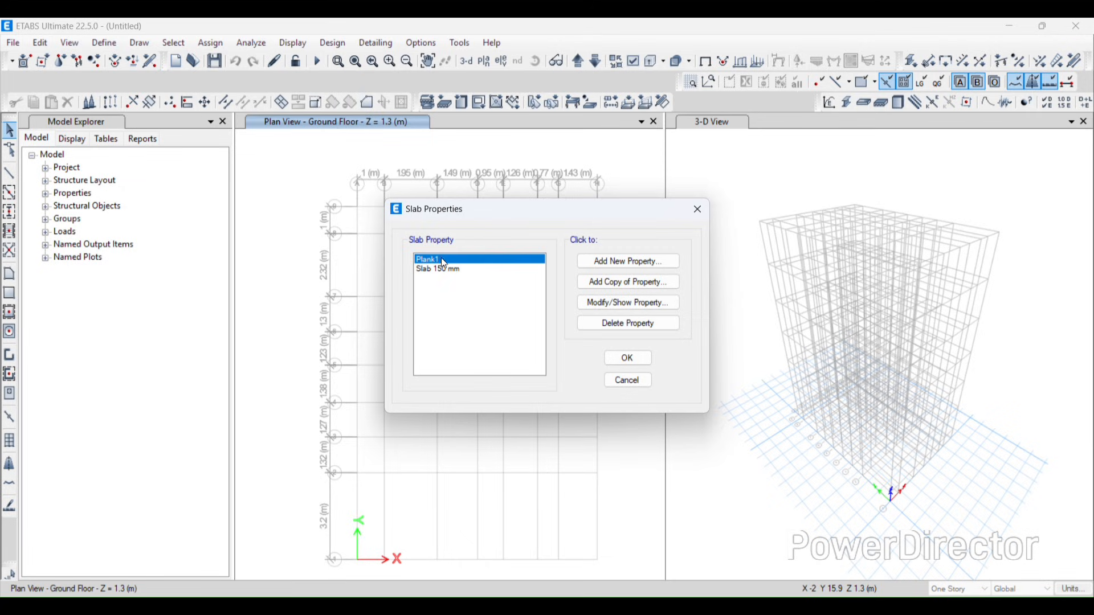
click(633, 322)
click(563, 366)
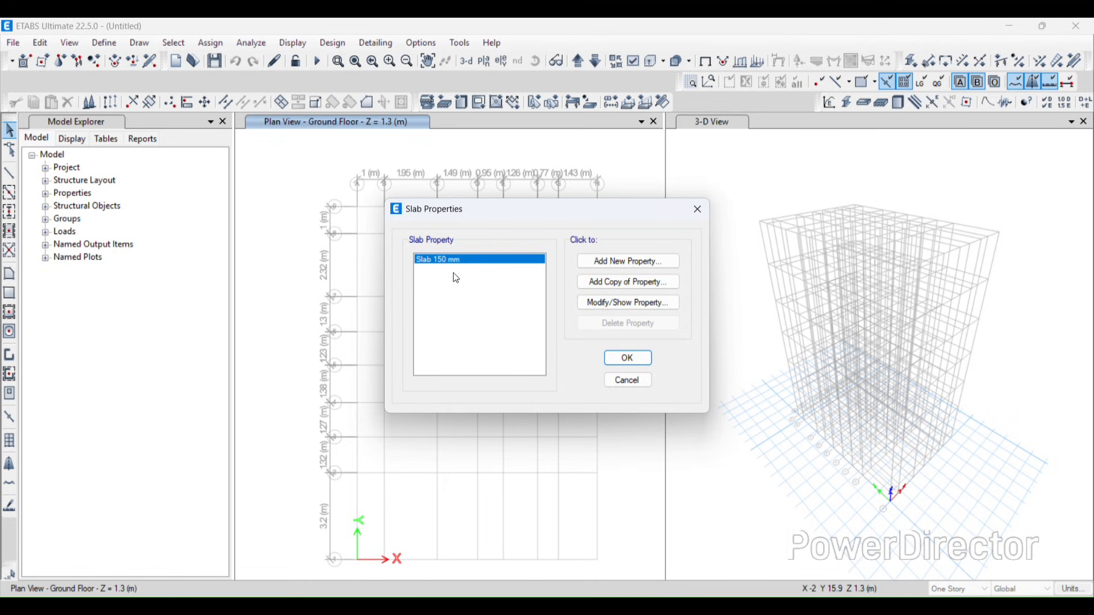
click(627, 358)
Step: Switch to the PowerPoint presentation, consult the slide of general modelling steps and return to ETABS
click(104, 44)
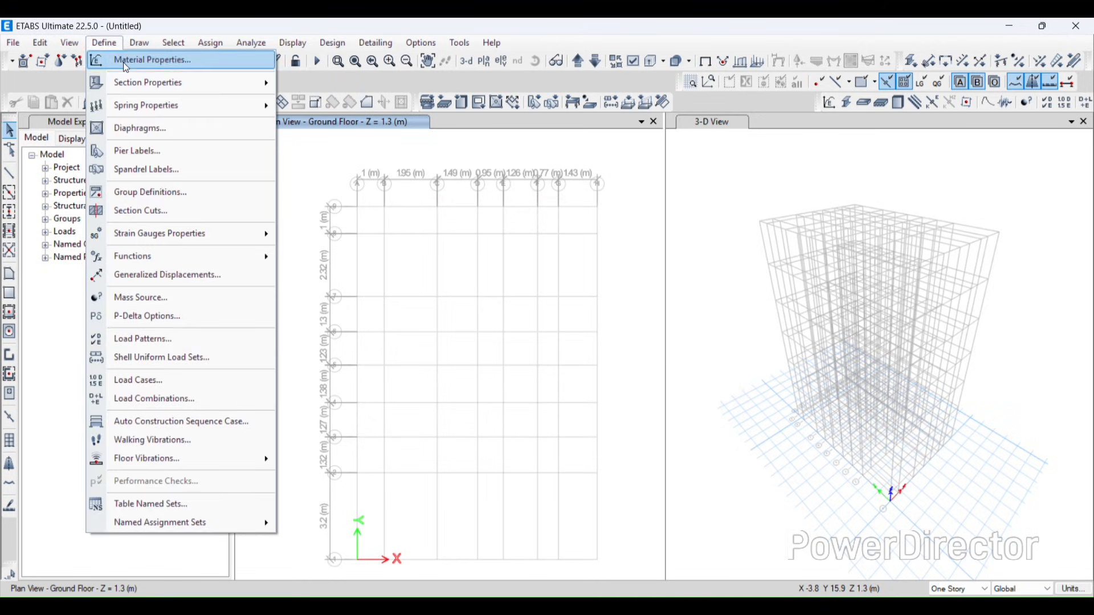
mouse_move(125, 89)
click(518, 398)
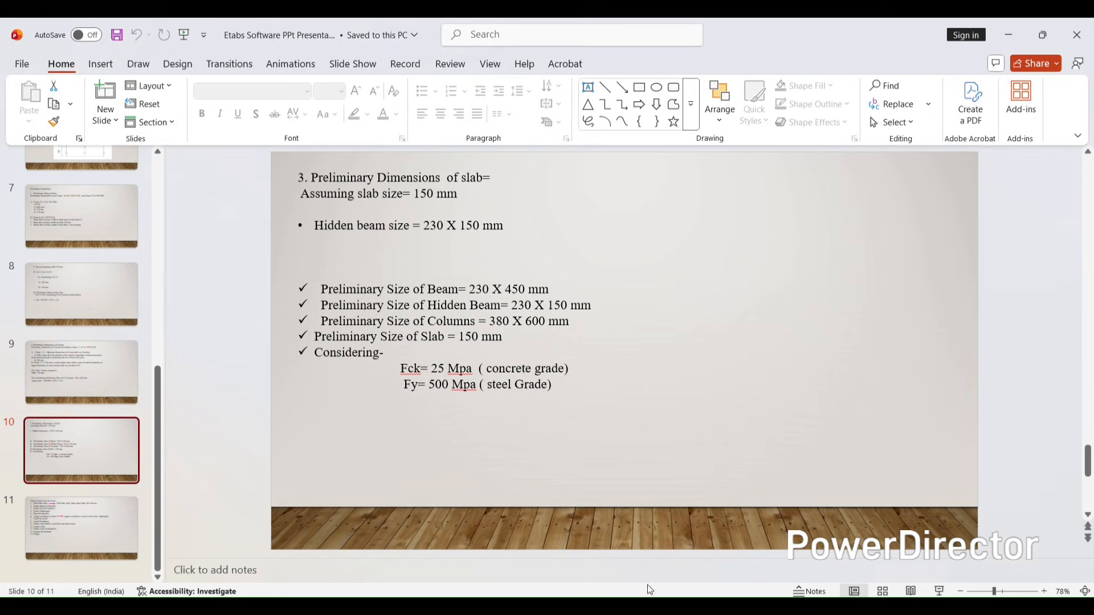
click(77, 539)
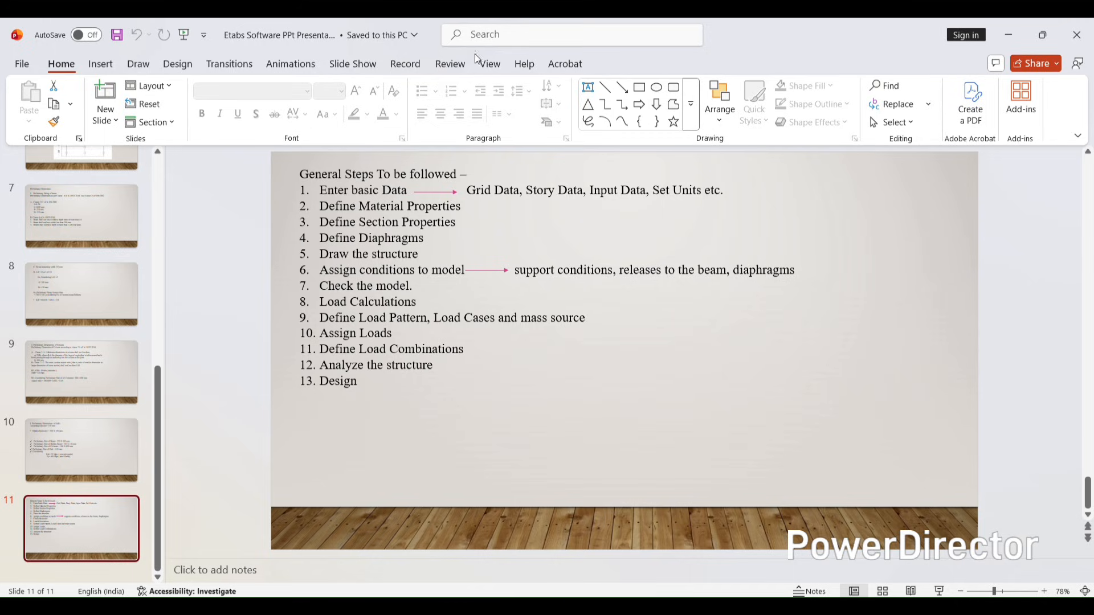
click(1001, 37)
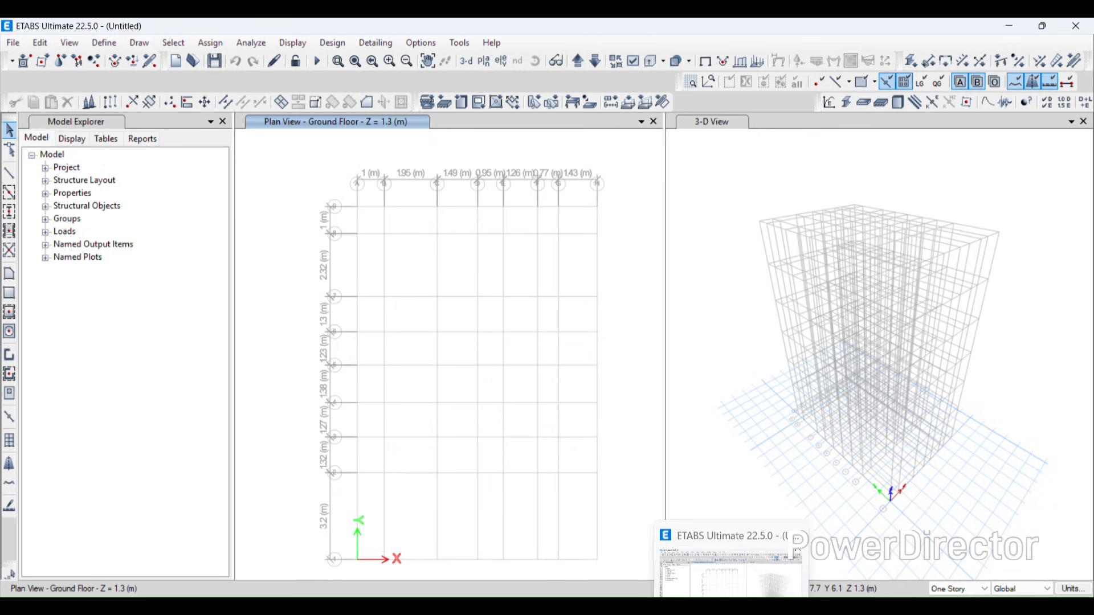
Step: Return to the ETABS model and define a new rigid diaphragm named "First Floor"
click(758, 603)
click(478, 312)
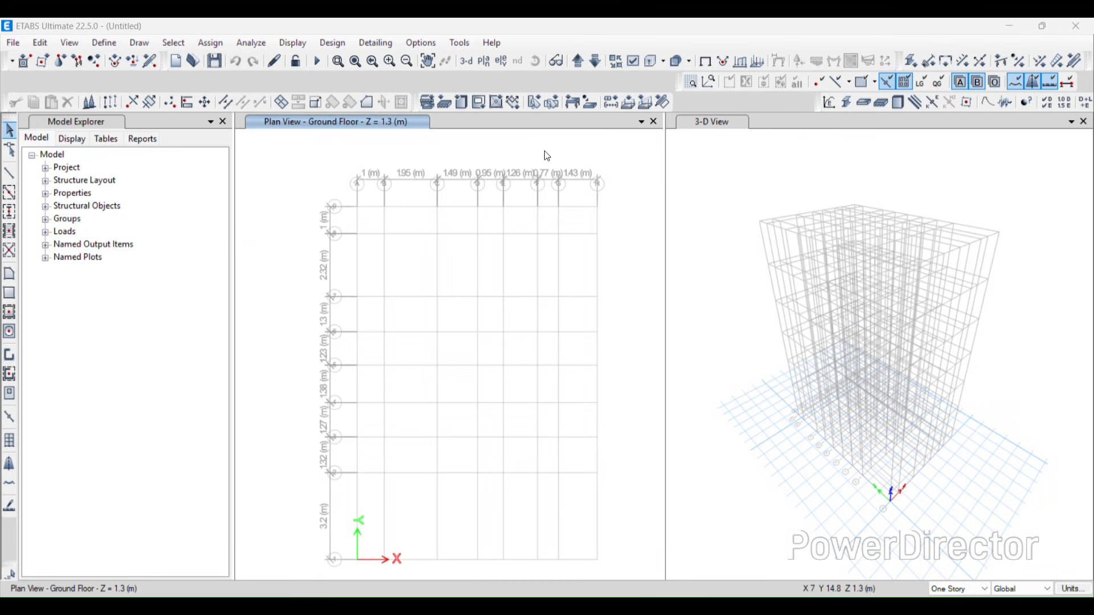
click(106, 43)
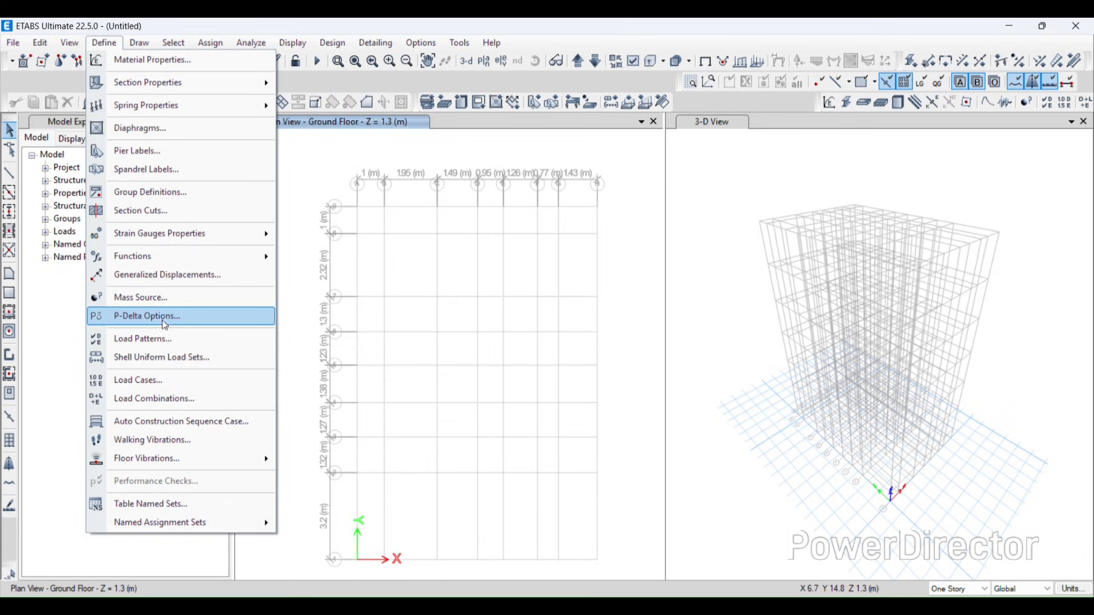
click(125, 128)
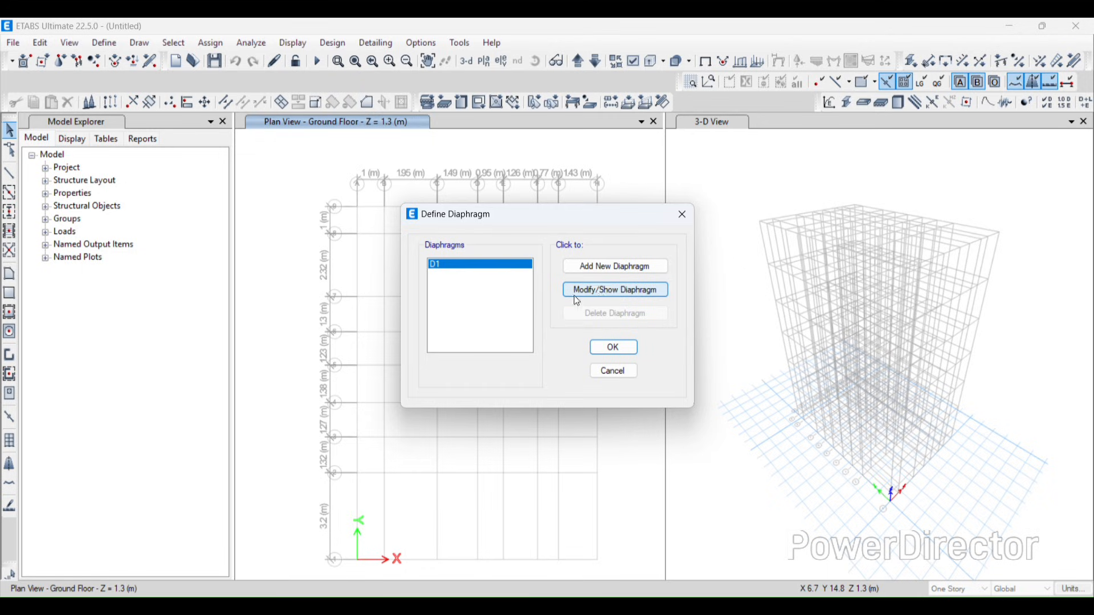
click(621, 278)
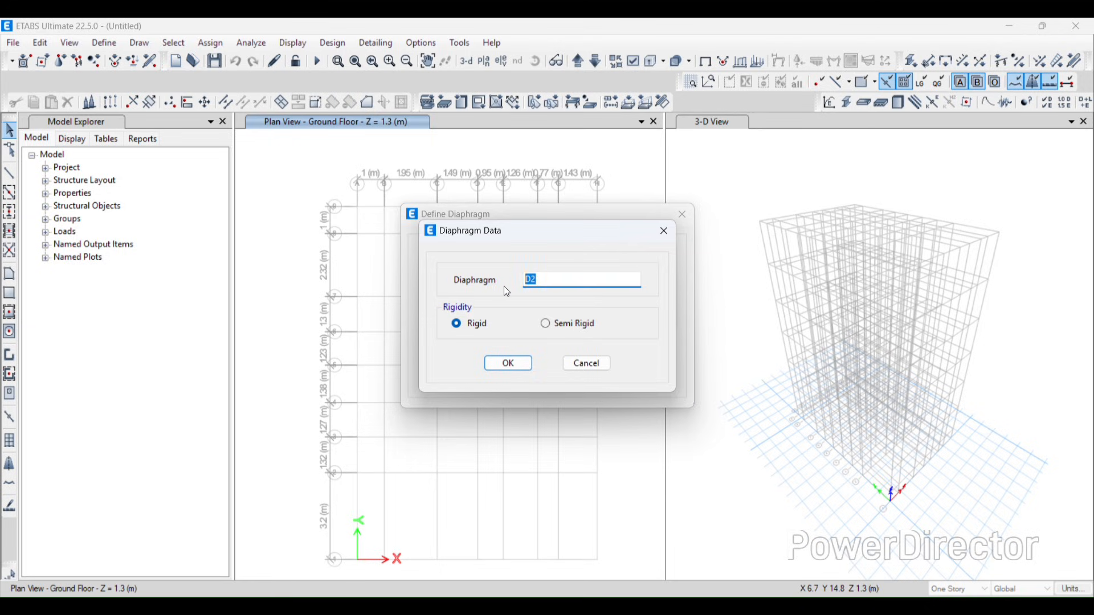
text(First Floor)
click(508, 363)
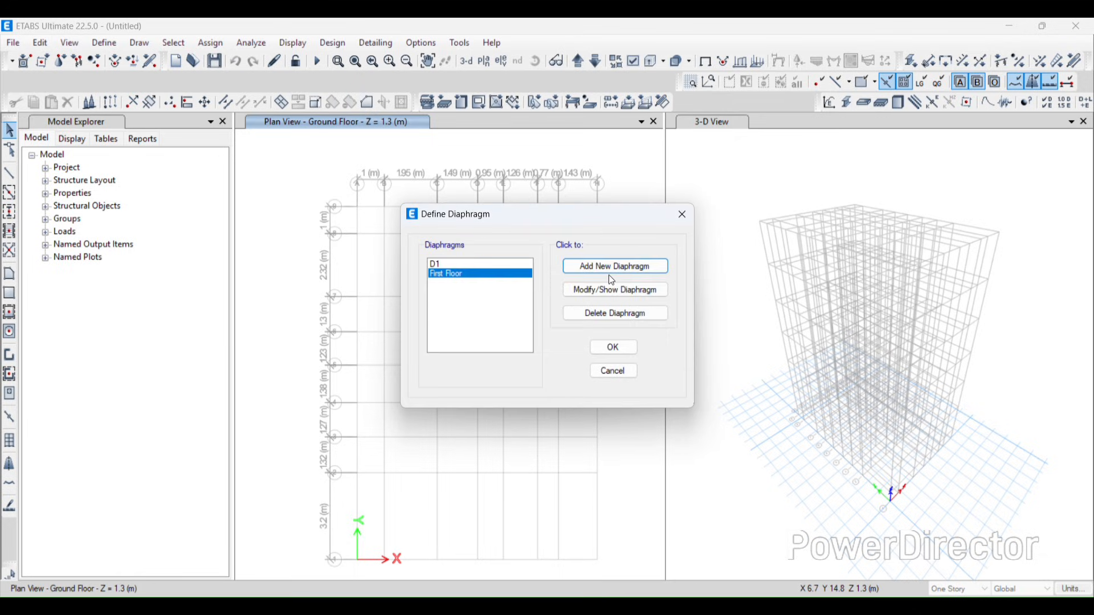
Step: Add another rigid diaphragm named "Second FLoor"
click(609, 270)
text(Sec)
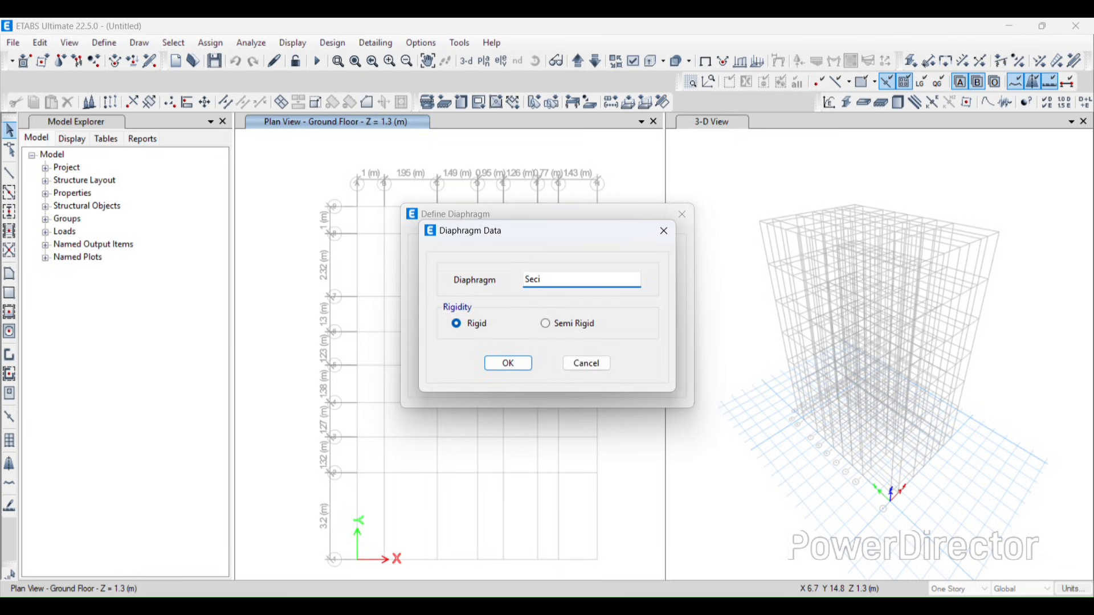
key(BackSpace)
text(cond FLoor)
click(528, 364)
Step: Add three more rigid diaphragms named "Third FLoor", "Fourth FLoor" and "Terrace Floor"
click(599, 269)
click(509, 364)
click(618, 264)
text(Fo)
click(516, 364)
click(588, 266)
click(505, 363)
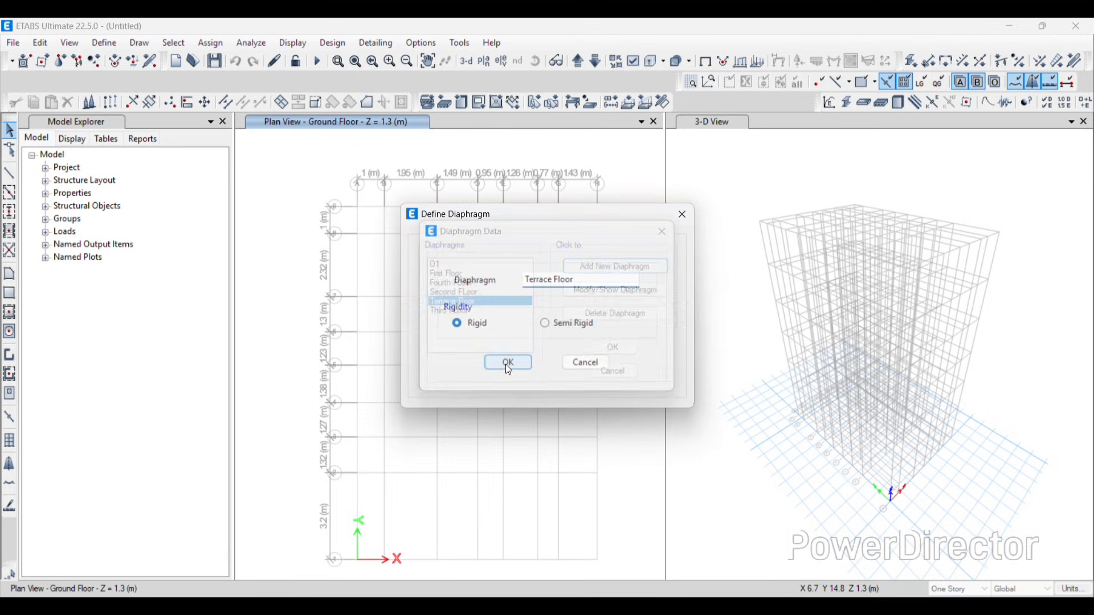
Step: Add a rigid diaphragm named "Head Room"
click(611, 264)
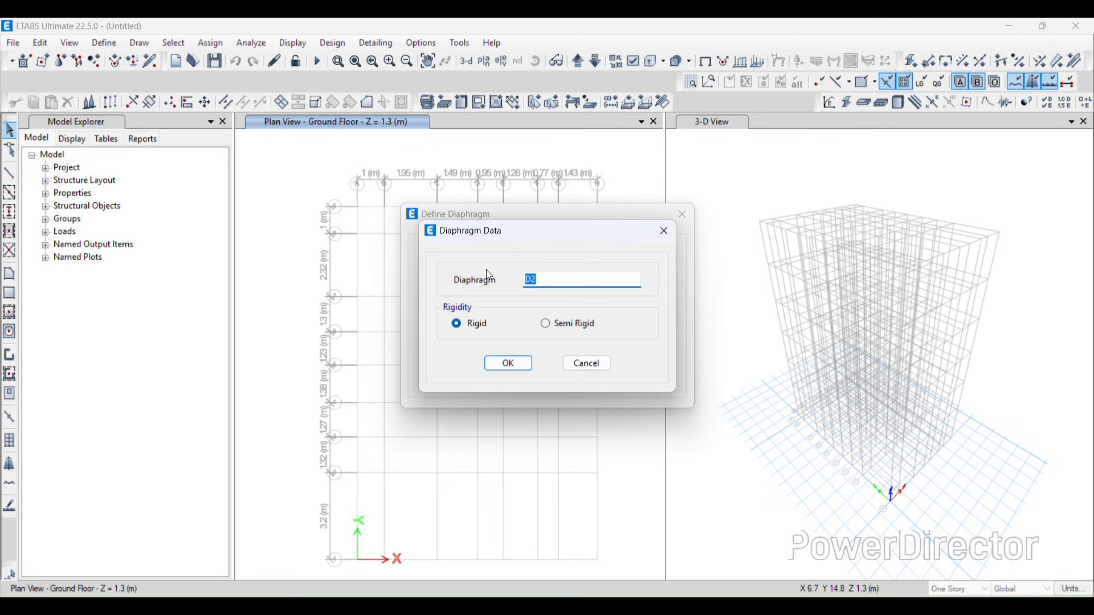
text(Head Room)
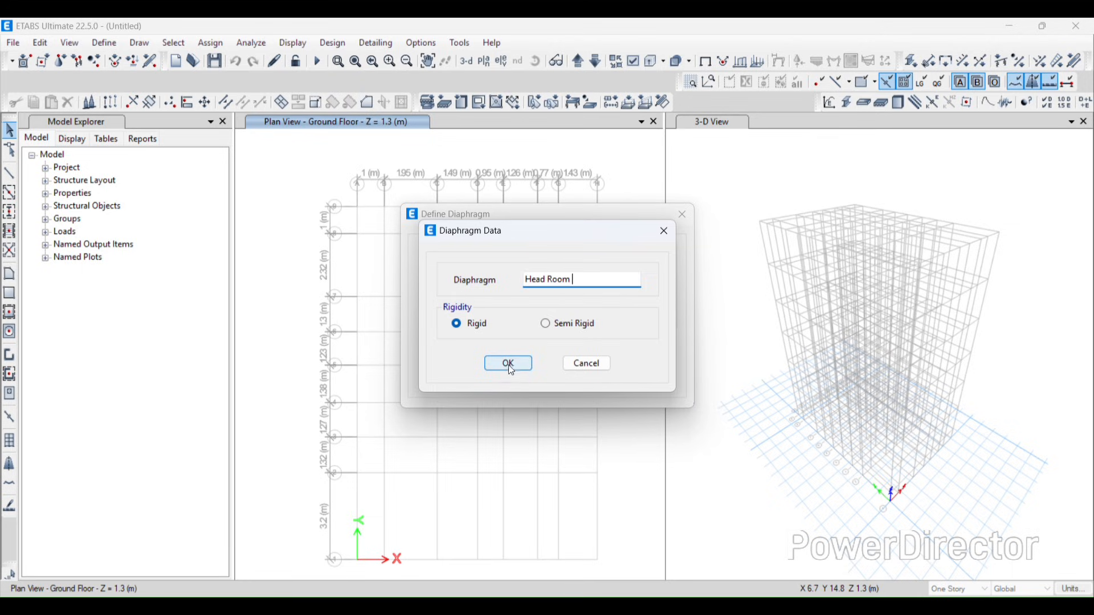
click(529, 365)
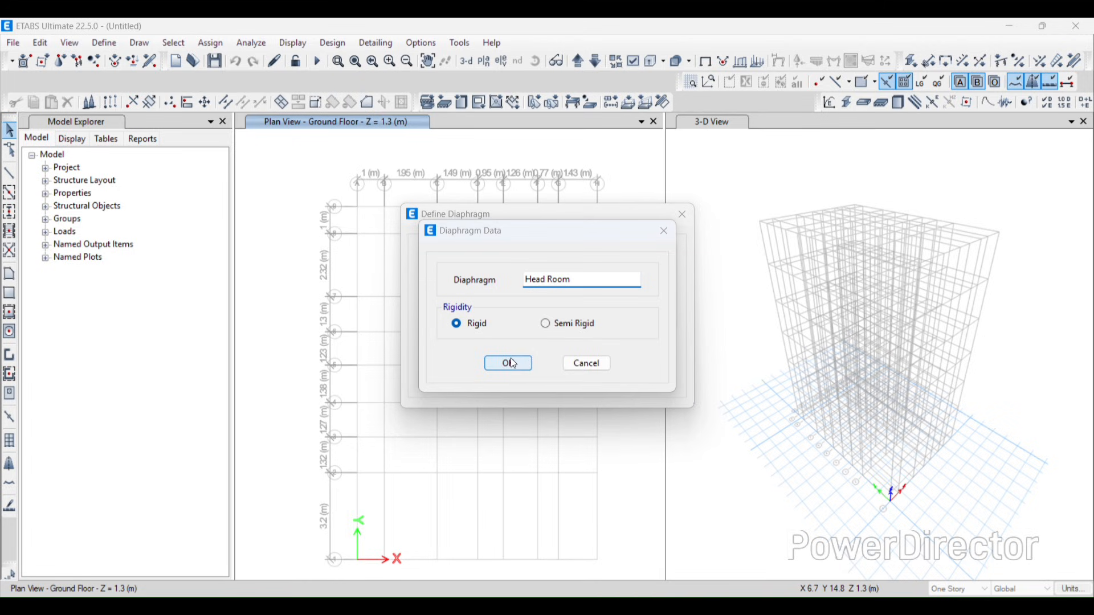
Step: Delete the default D1 diaphragm and accept the diaphragm list
click(456, 265)
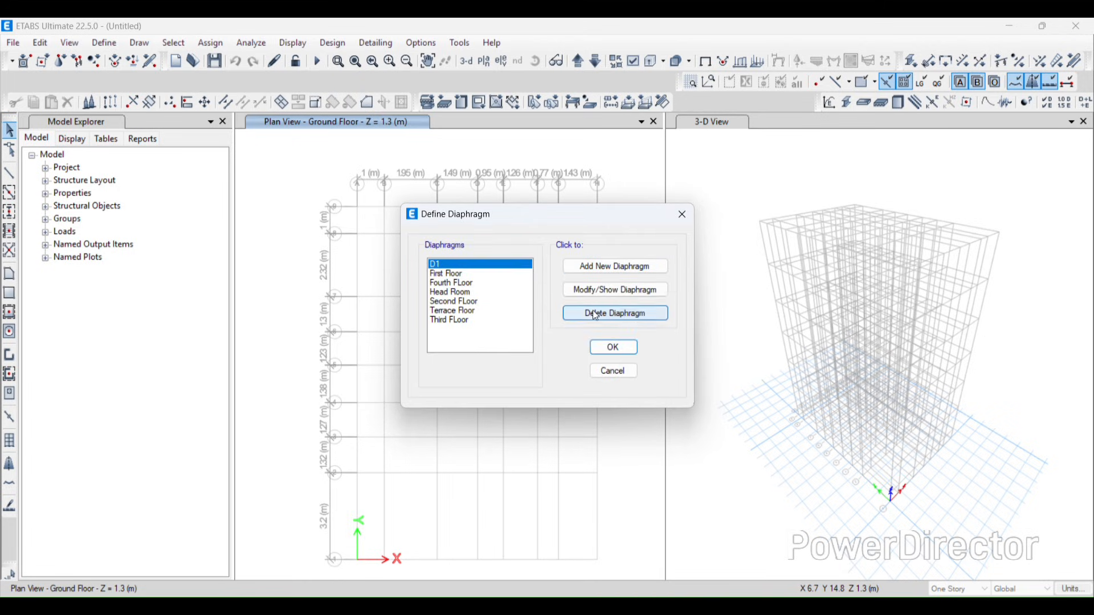
click(598, 317)
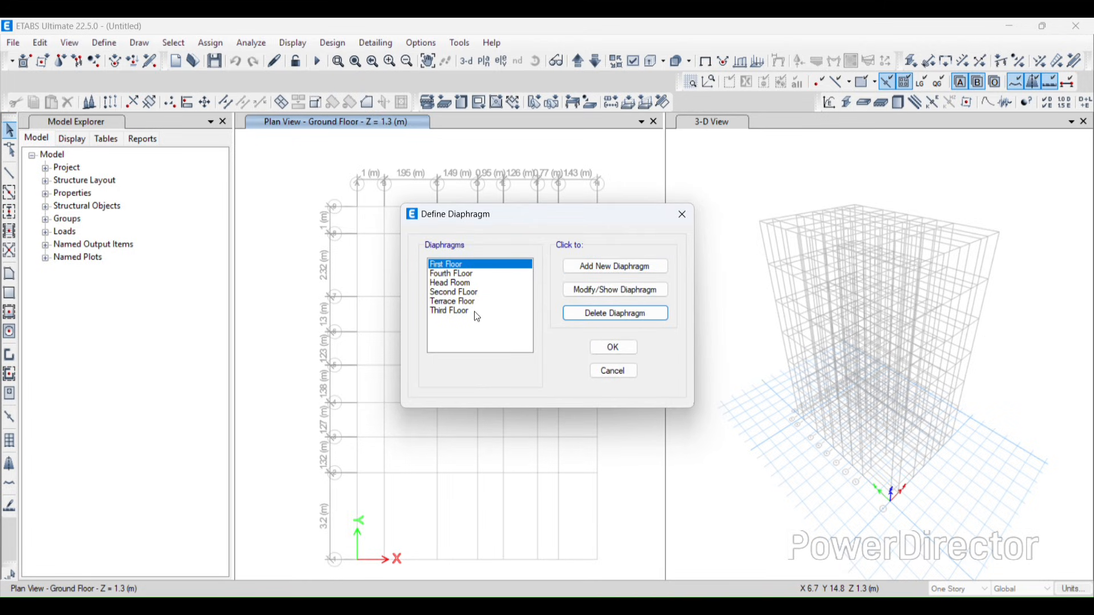
click(614, 348)
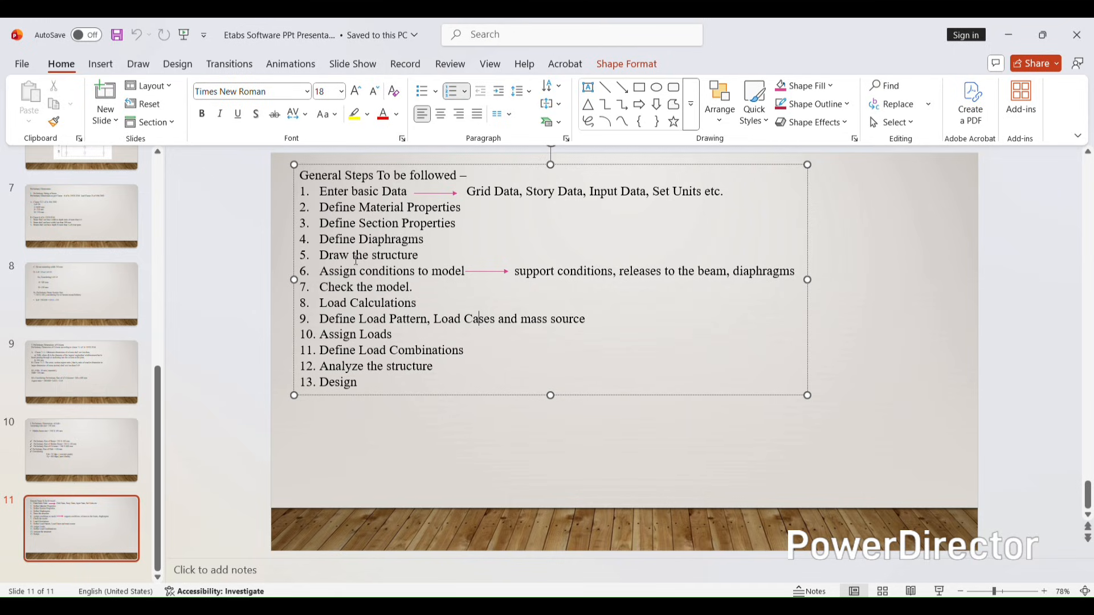
Step: Switch to the PowerPoint presentation and consult the slide with the dimensioned grid plan and column positions
click(1007, 35)
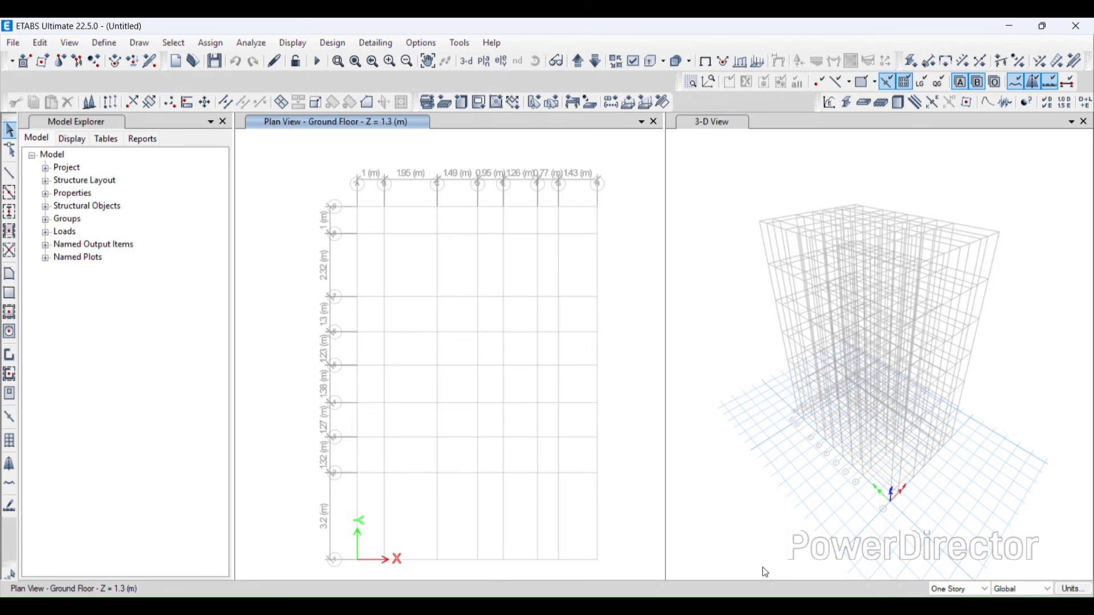
click(701, 611)
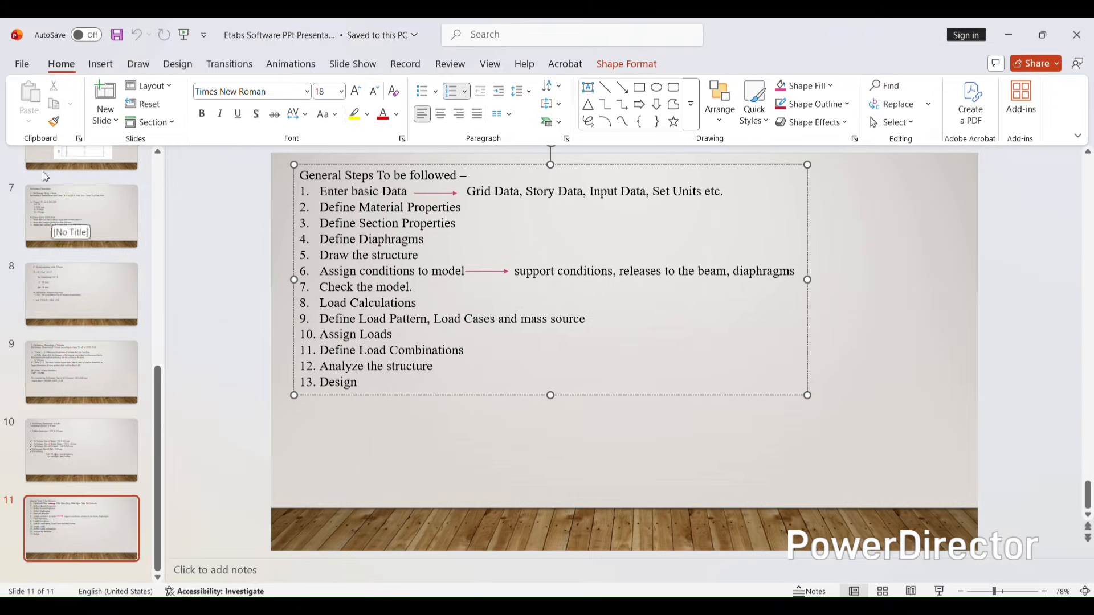
scroll(57, 188, up, 3)
click(81, 191)
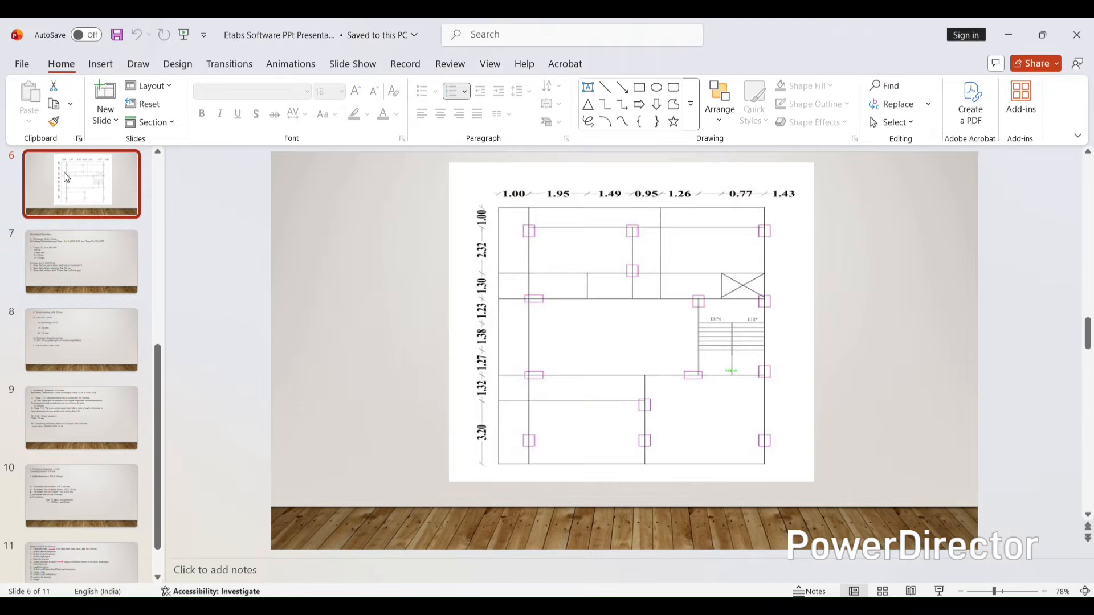
click(1009, 34)
Step: Reopen the presentation and examine the floor plan slide's room, beam and column layout against the grid plan slide
click(700, 610)
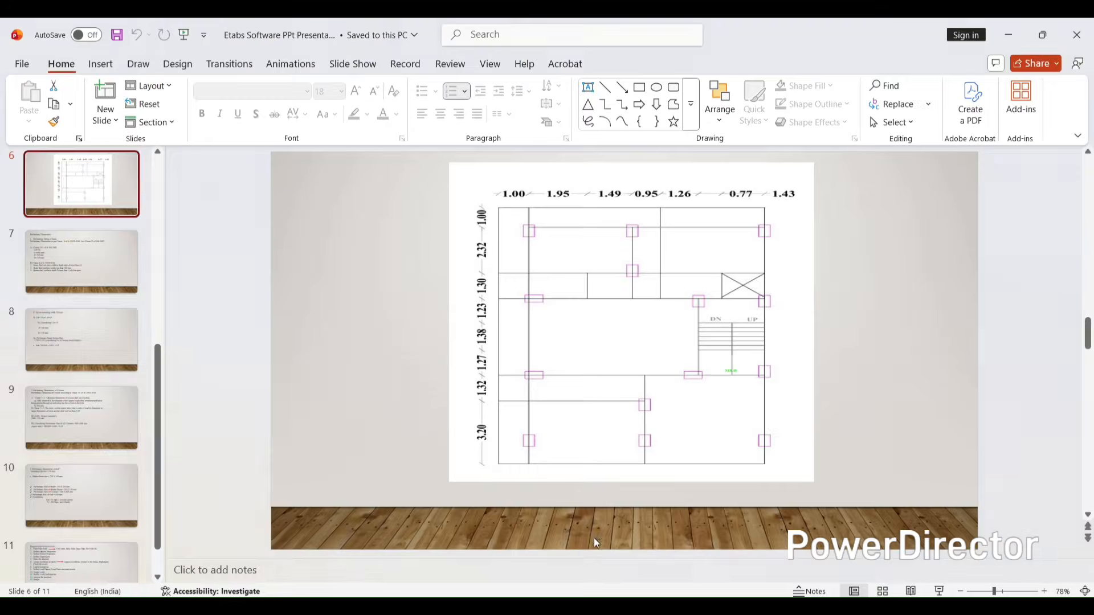
scroll(122, 176, up, 2)
click(121, 181)
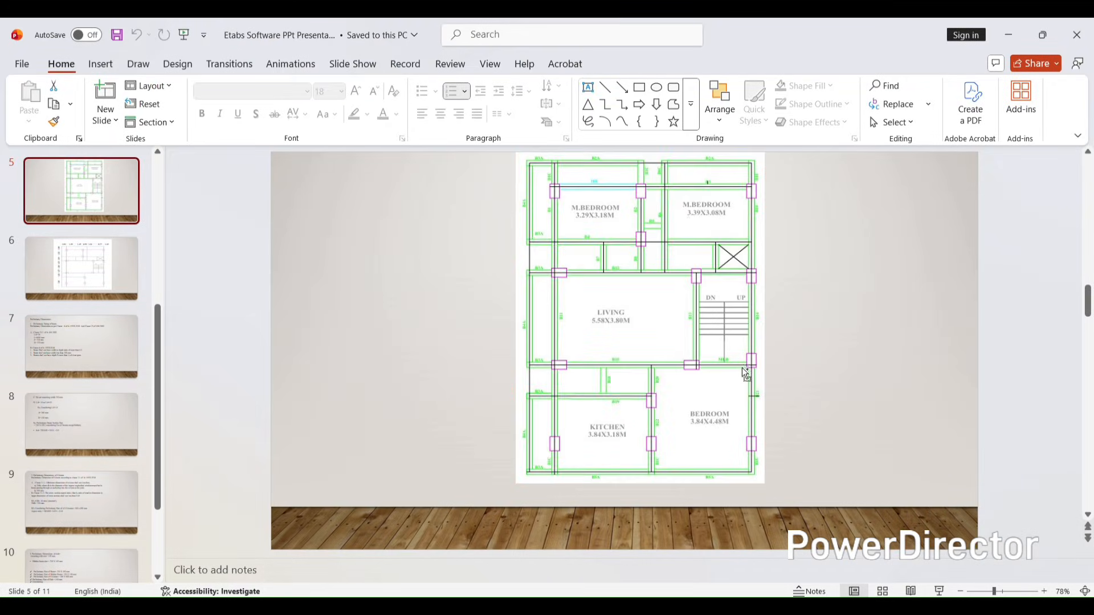
ctrl+scroll(730, 303, up, 5)
scroll(730, 303, down, 1)
ctrl+scroll(730, 303, down, 5)
scroll(730, 303, up, 1)
scroll(729, 303, down, 2)
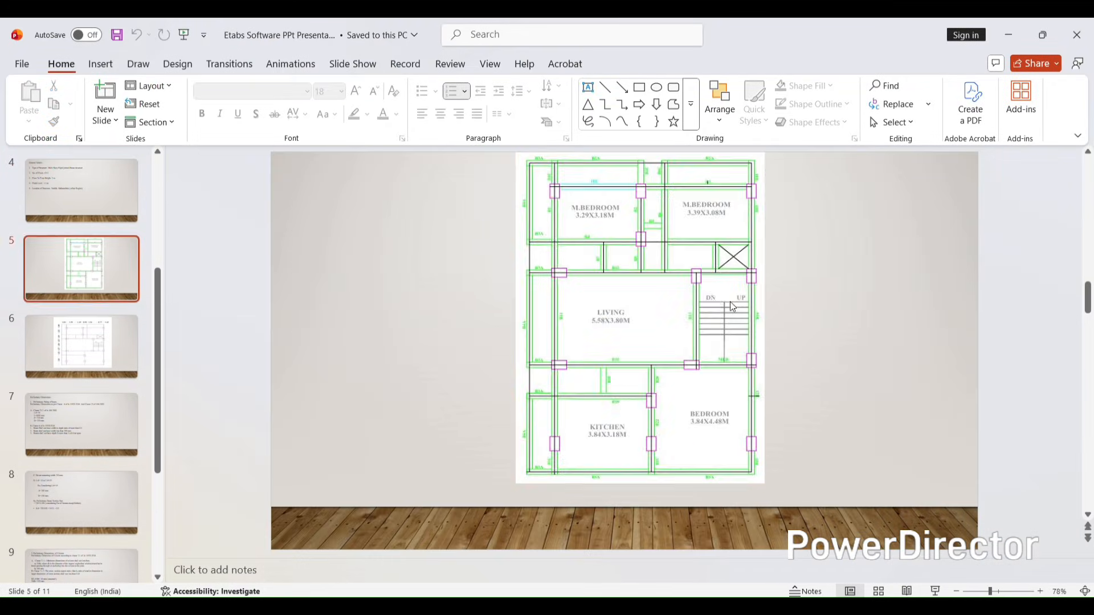
click(45, 358)
click(65, 279)
scroll(627, 206, up, 1)
scroll(627, 206, down, 1)
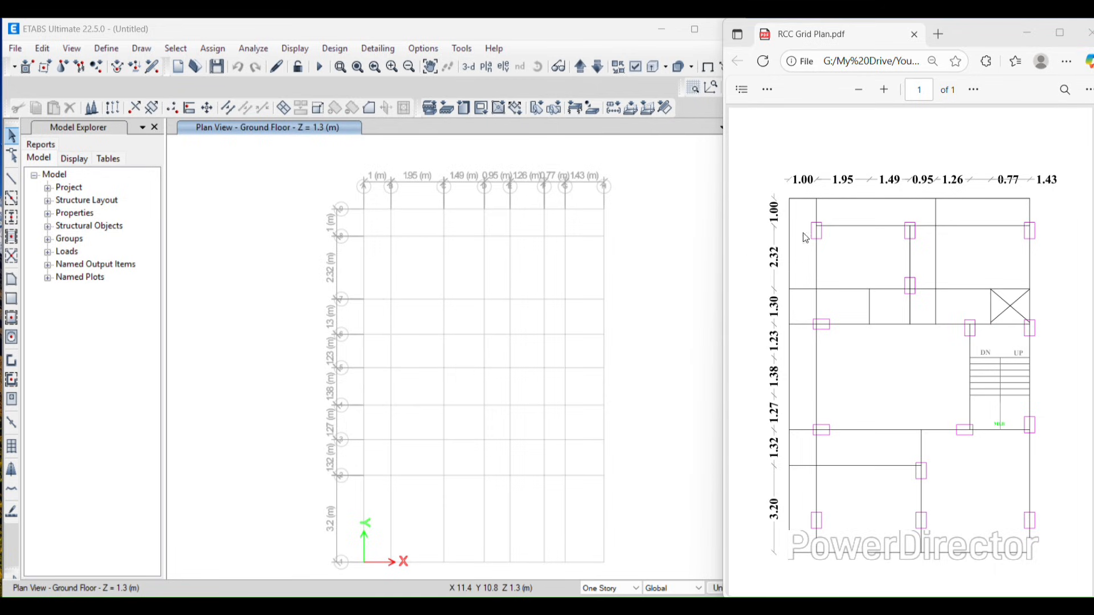
Step: Start Quick Draw Columns in the ground floor plan with section C 380 X 600 and an angle of 90 degrees
click(141, 47)
mouse_move(188, 131)
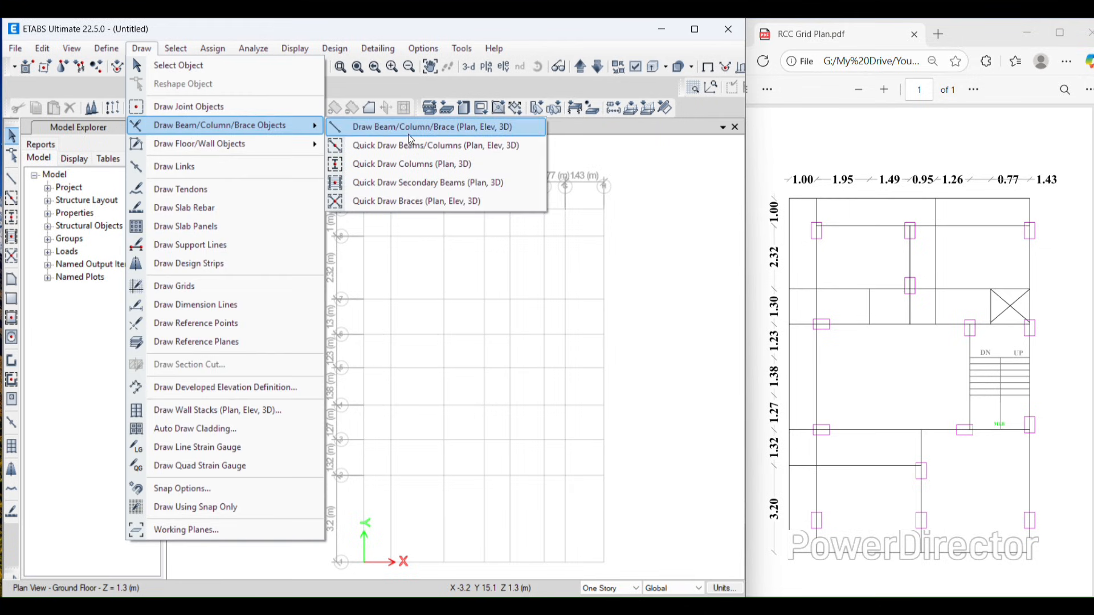
click(427, 165)
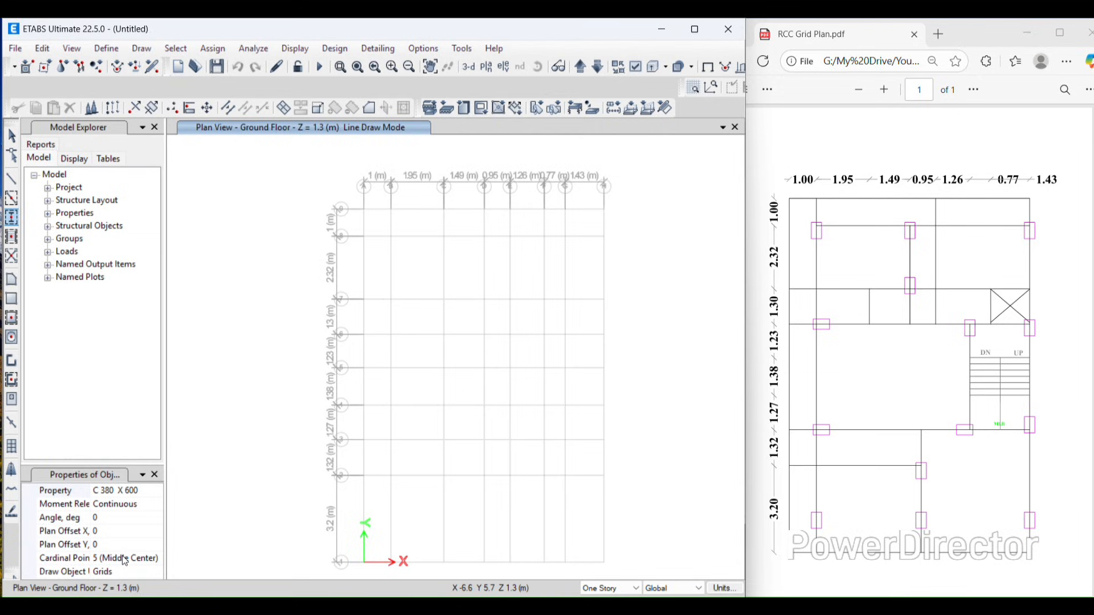
click(120, 514)
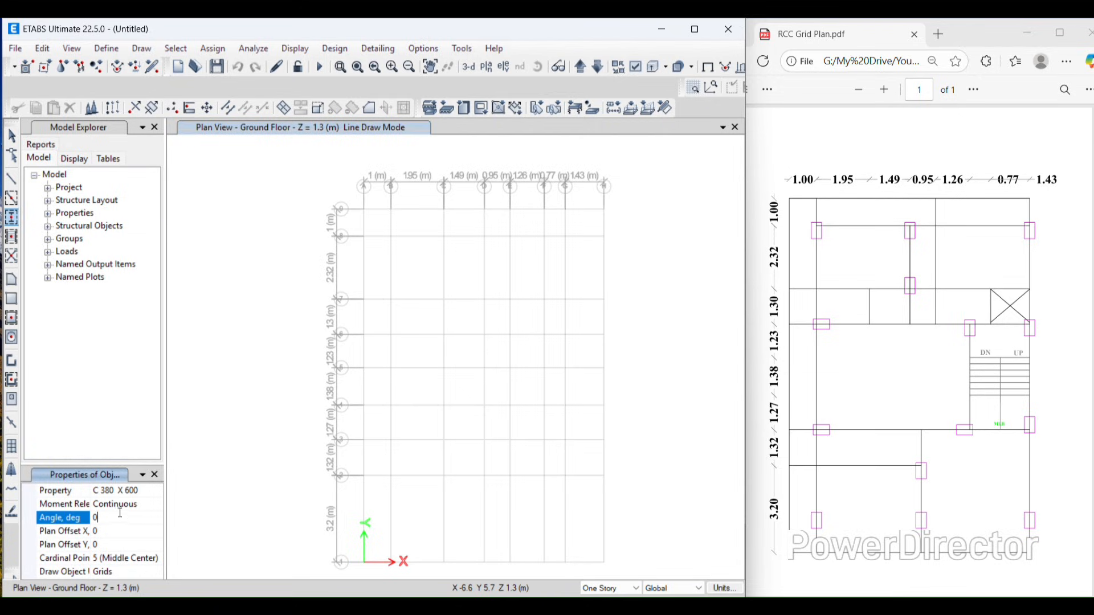
text(90)
click(391, 236)
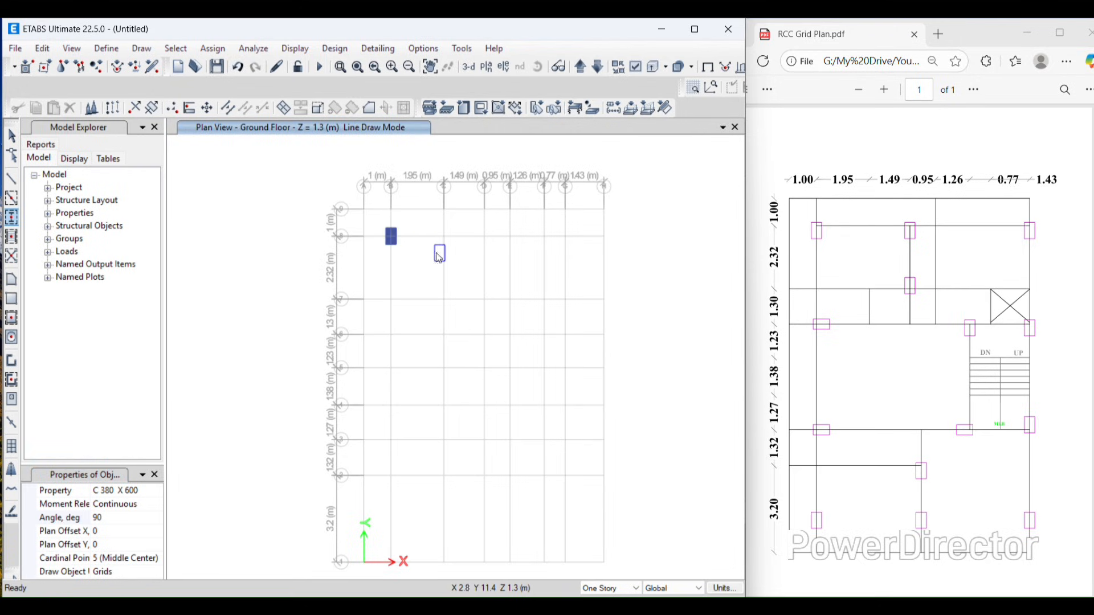
click(42, 48)
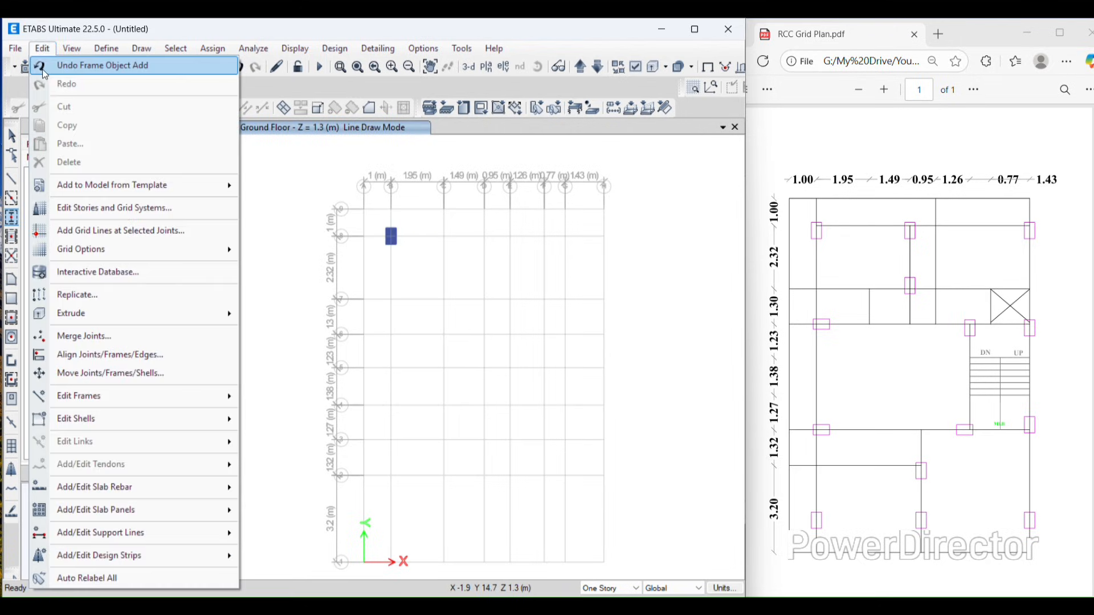
click(69, 66)
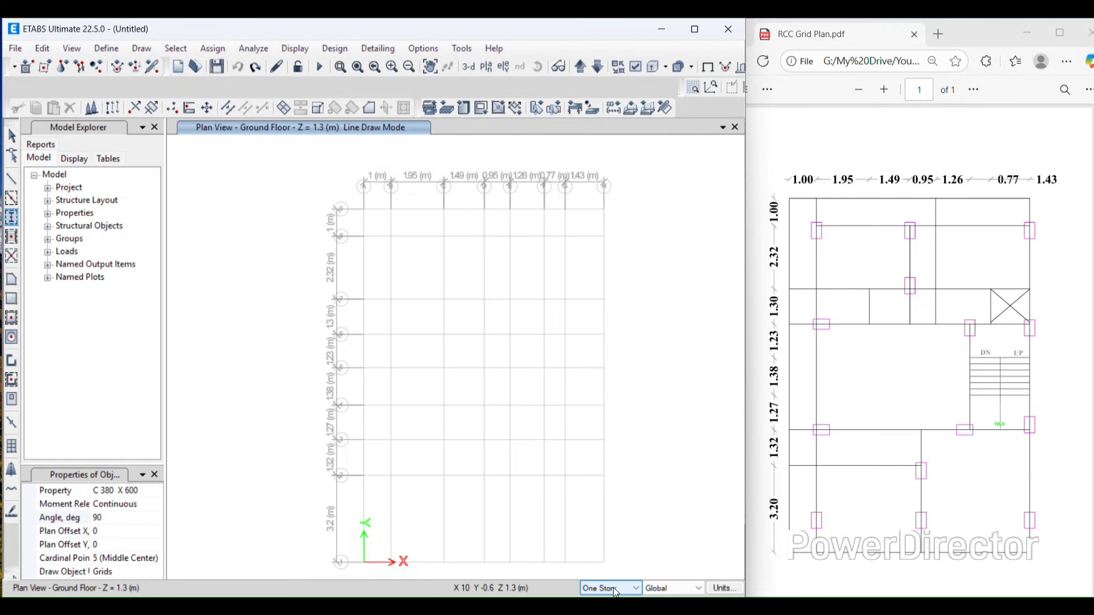
Step: Apply drawing to All Stories and place 90-degree C 380 X 600 columns at grid points B8, D8, H8 and D7
click(615, 591)
click(612, 609)
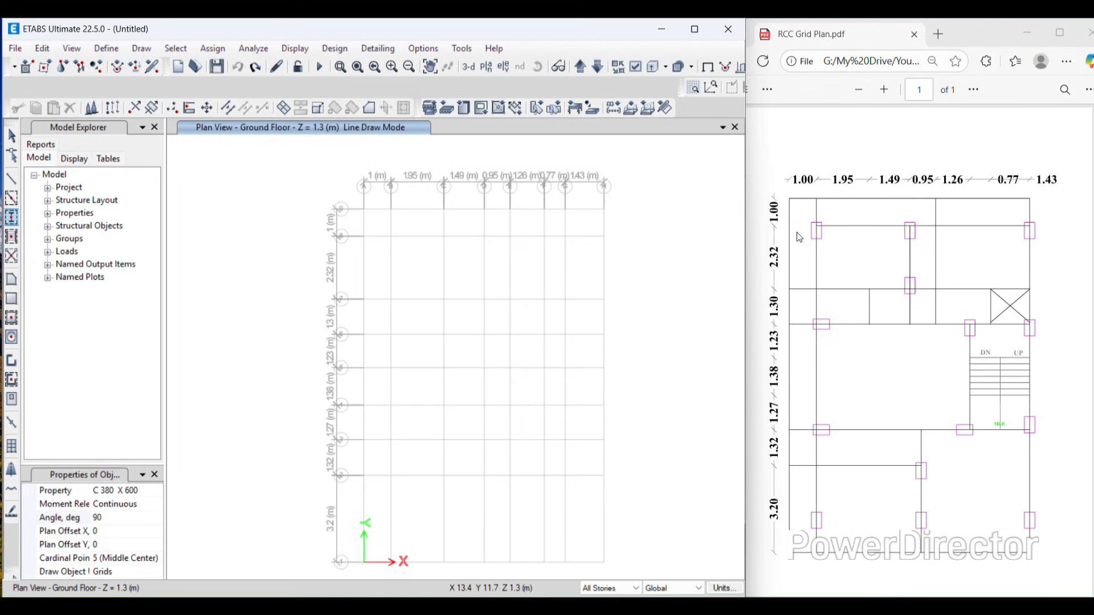
click(392, 236)
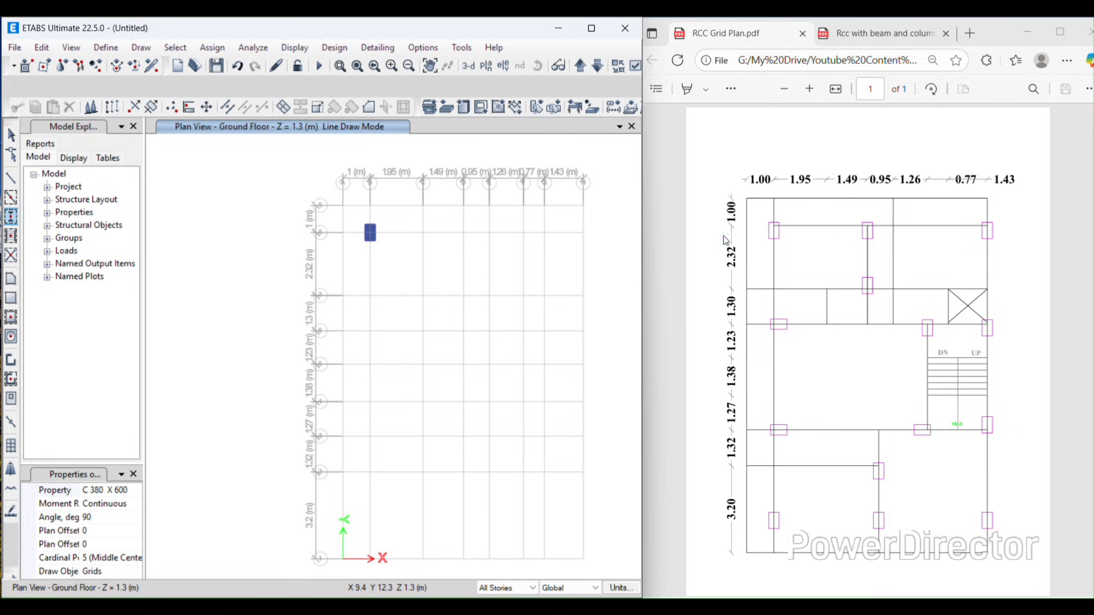
click(463, 232)
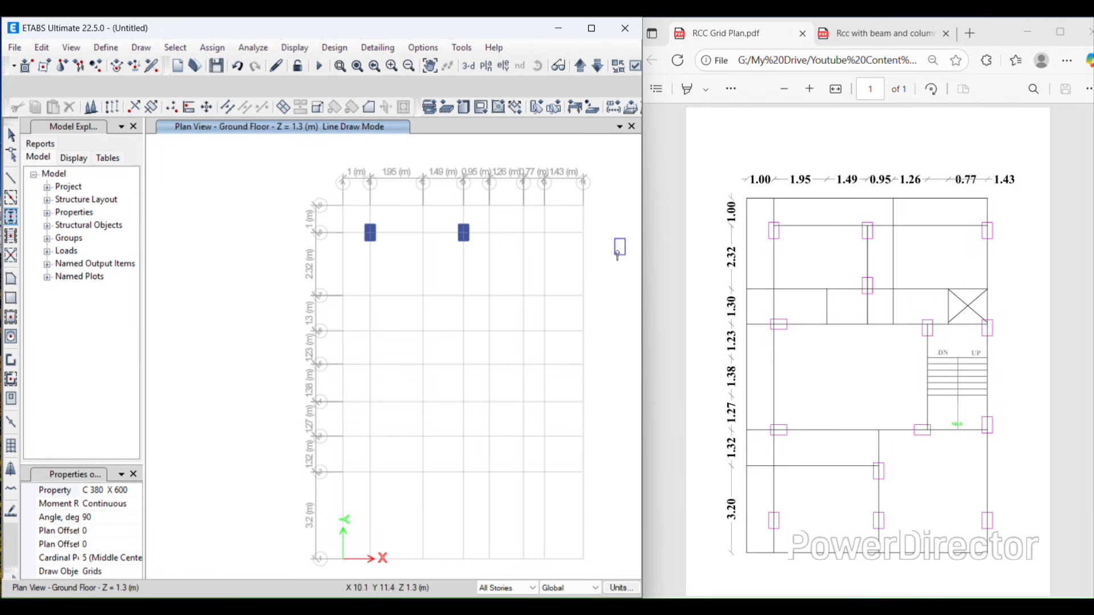
click(582, 234)
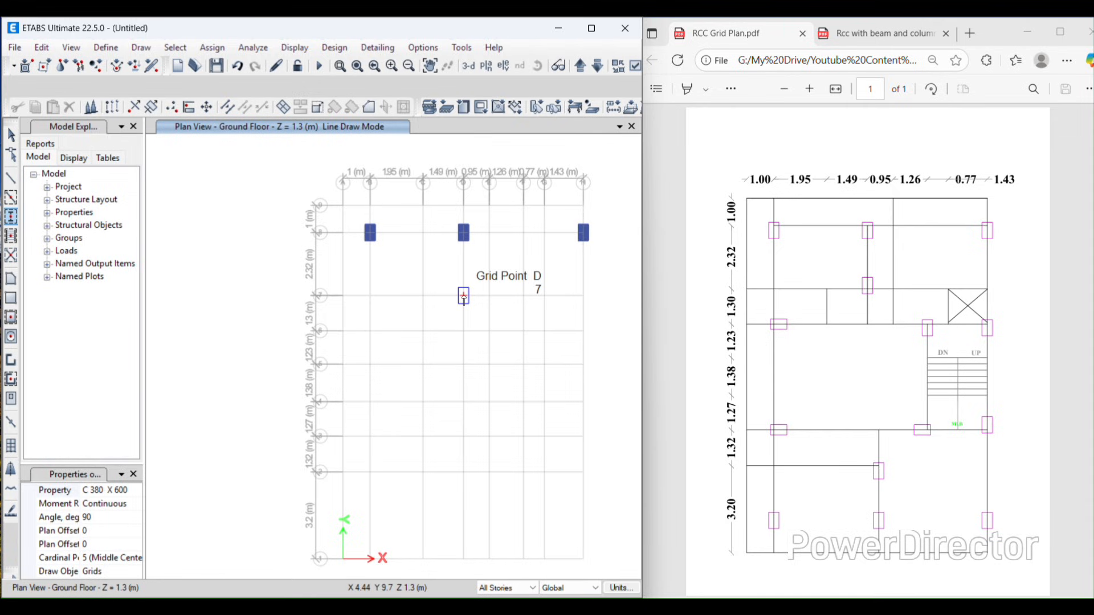
click(464, 296)
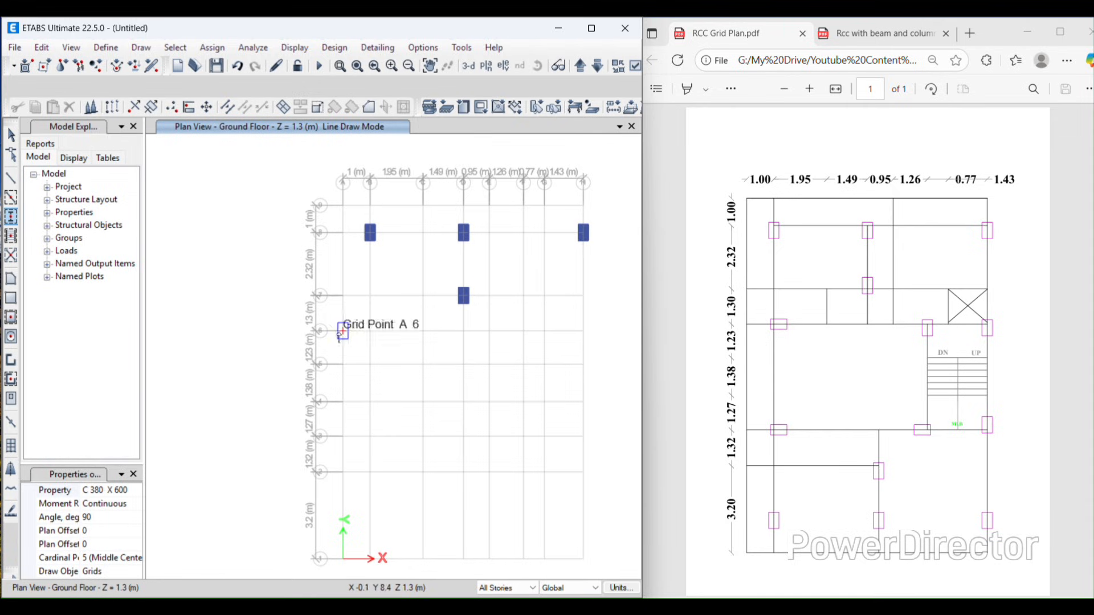
Step: Set the column angle to 0 degrees and place a C 380 X 600 column at grid point B6
click(104, 518)
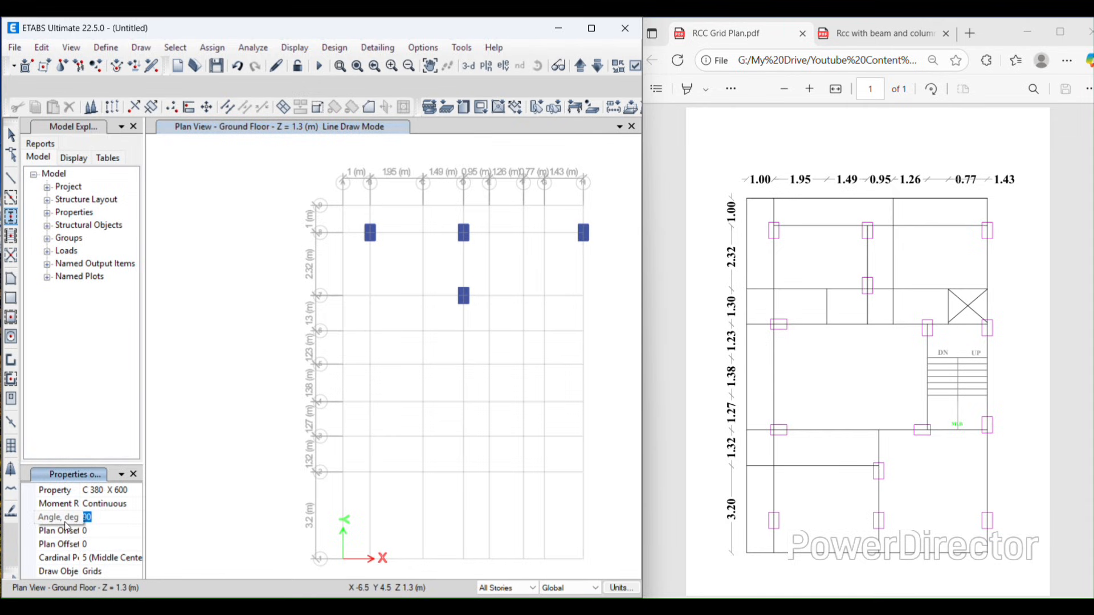
text(0)
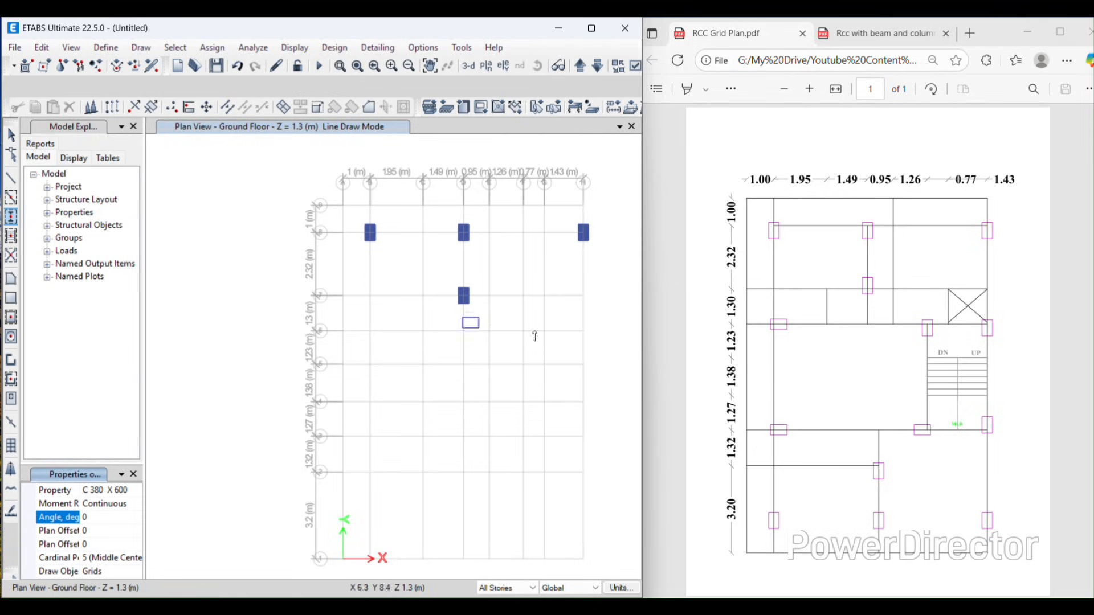
click(371, 332)
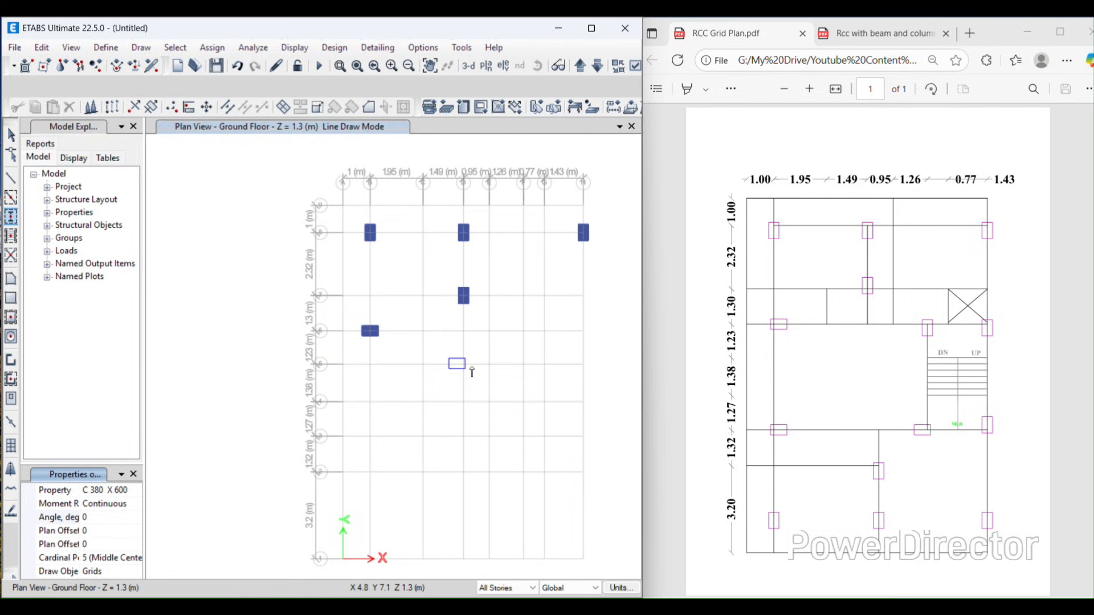
Step: Set the column angle to 90 degrees and place C 380 X 600 columns at grid points H6 and F6
click(97, 505)
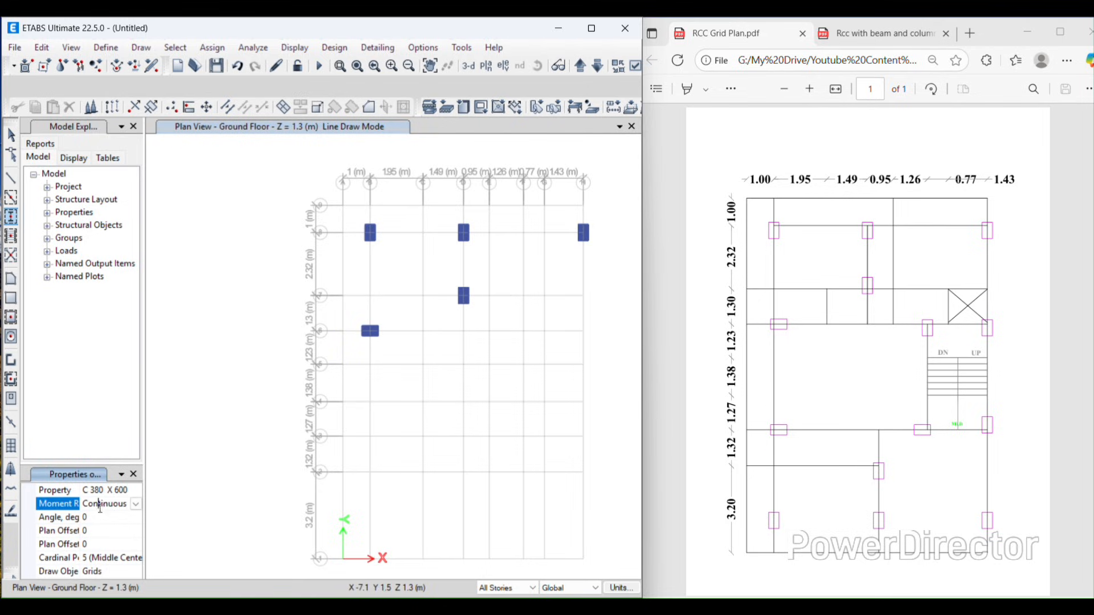
drag(107, 517, 68, 519)
text(9)
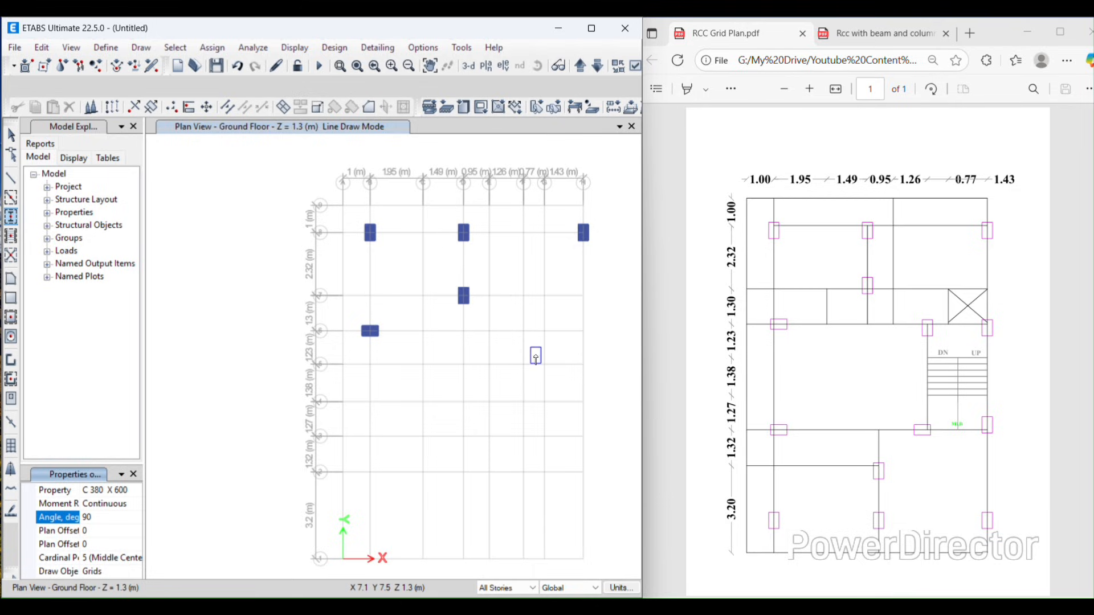
click(583, 332)
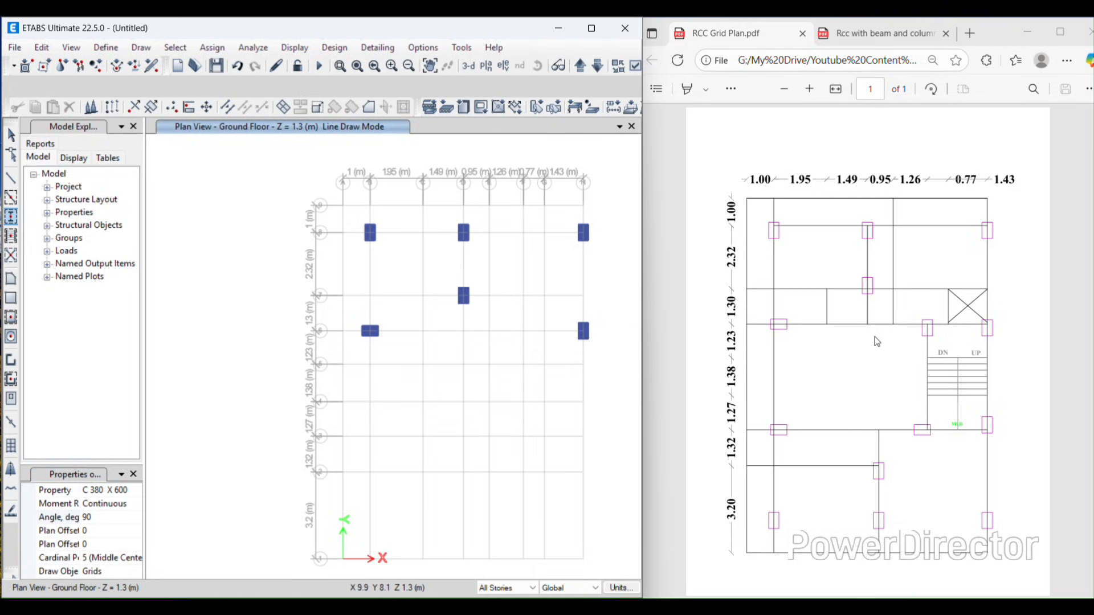
click(521, 333)
Step: Set the column angle to 0 degrees and place C 380 X 600 columns at grid points B3 and F3
click(96, 518)
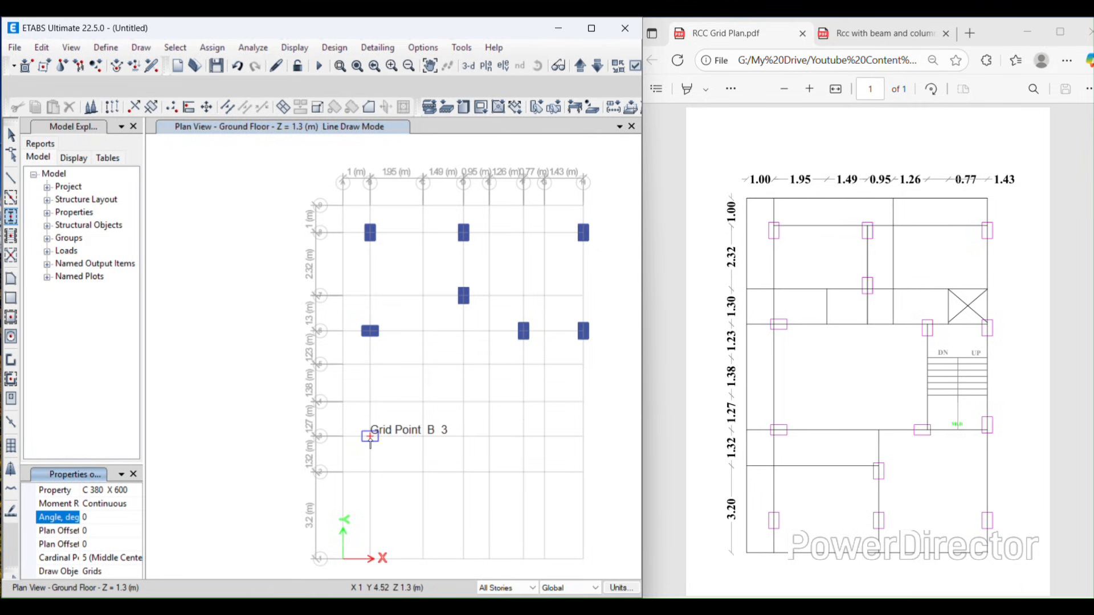
click(369, 438)
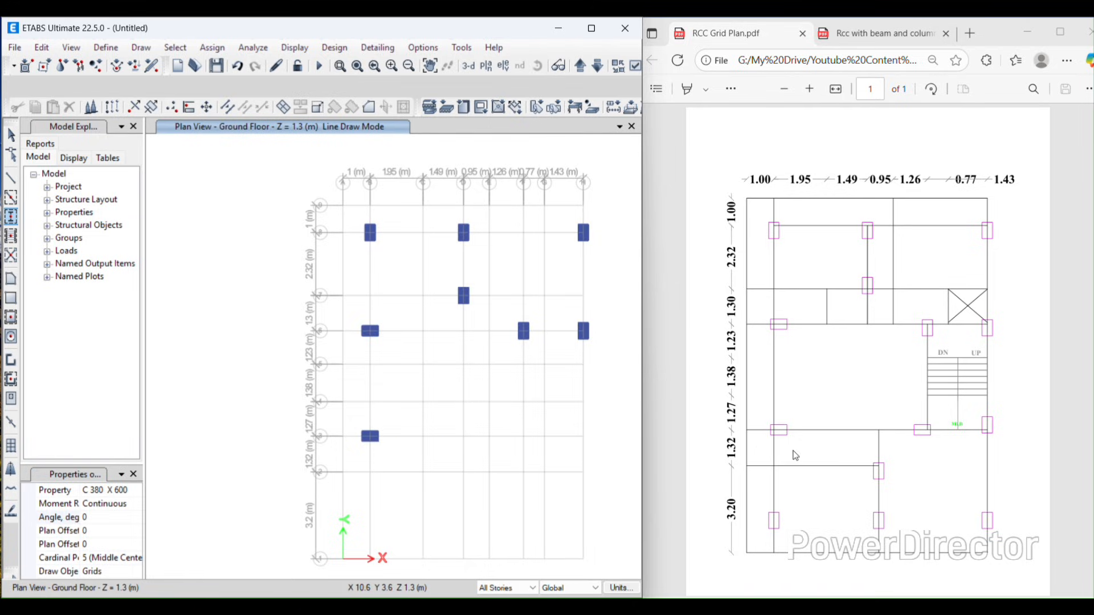
click(523, 436)
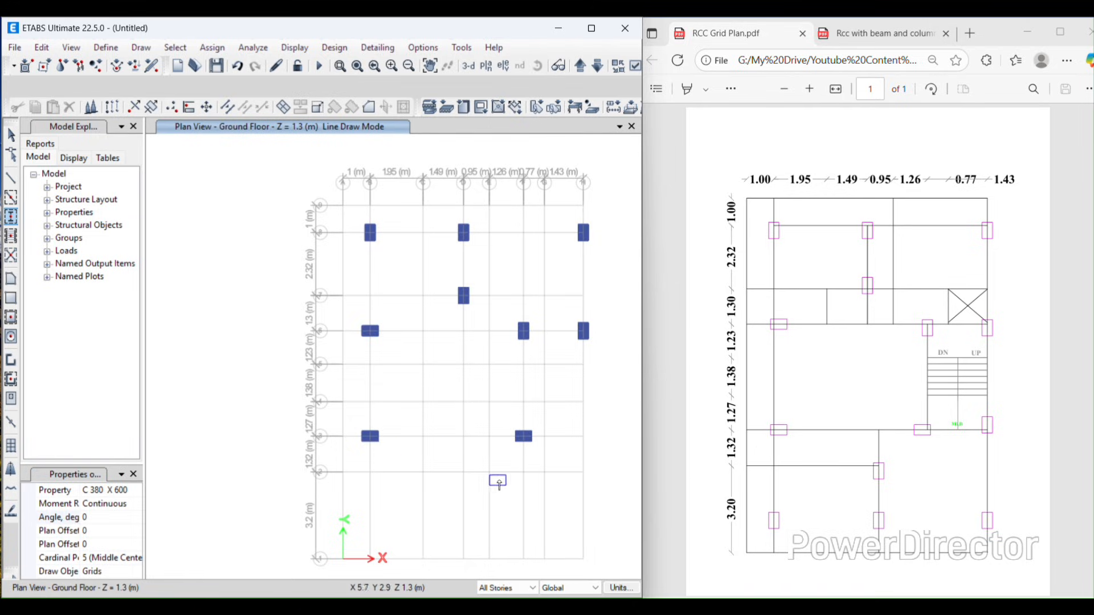
Step: Set the column angle to 90 degrees and place C 380 X 600 columns on grid line 3 at X 9 m, just past grid H, and at D2
click(86, 517)
text(90)
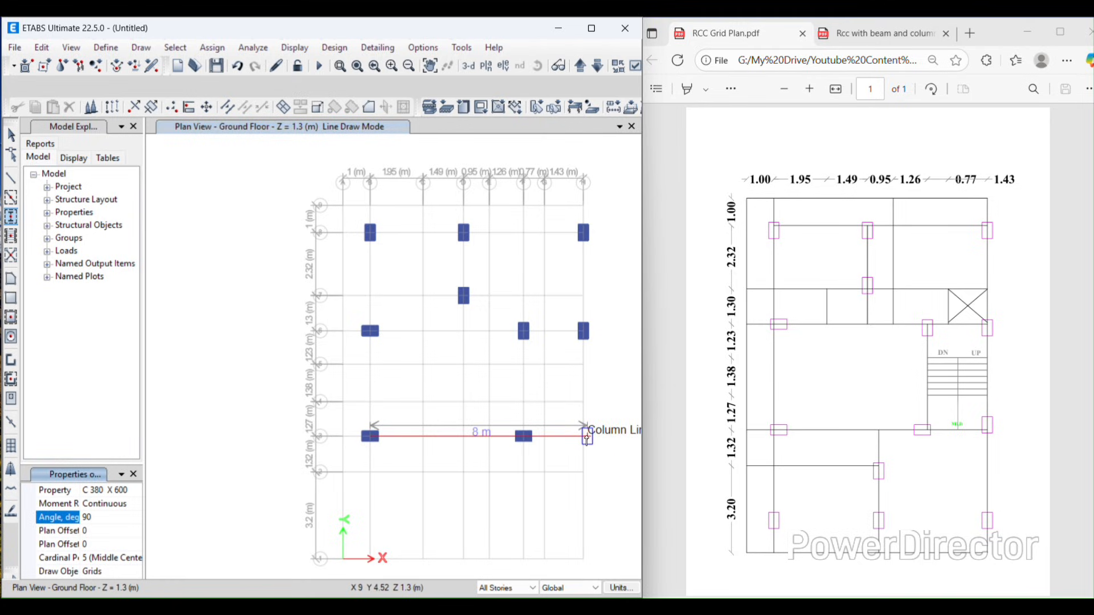
click(587, 438)
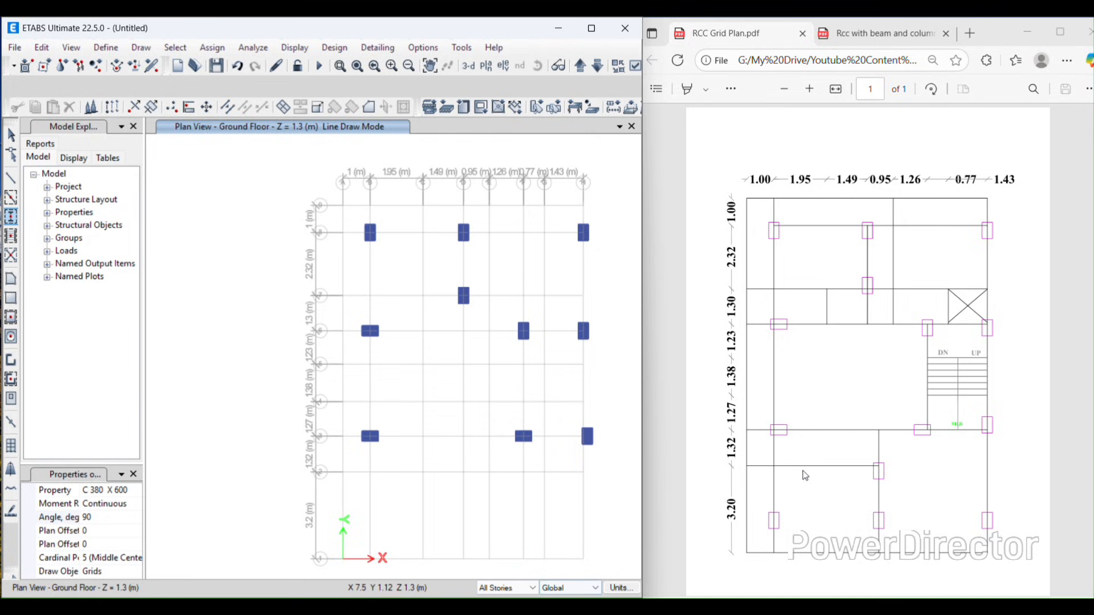
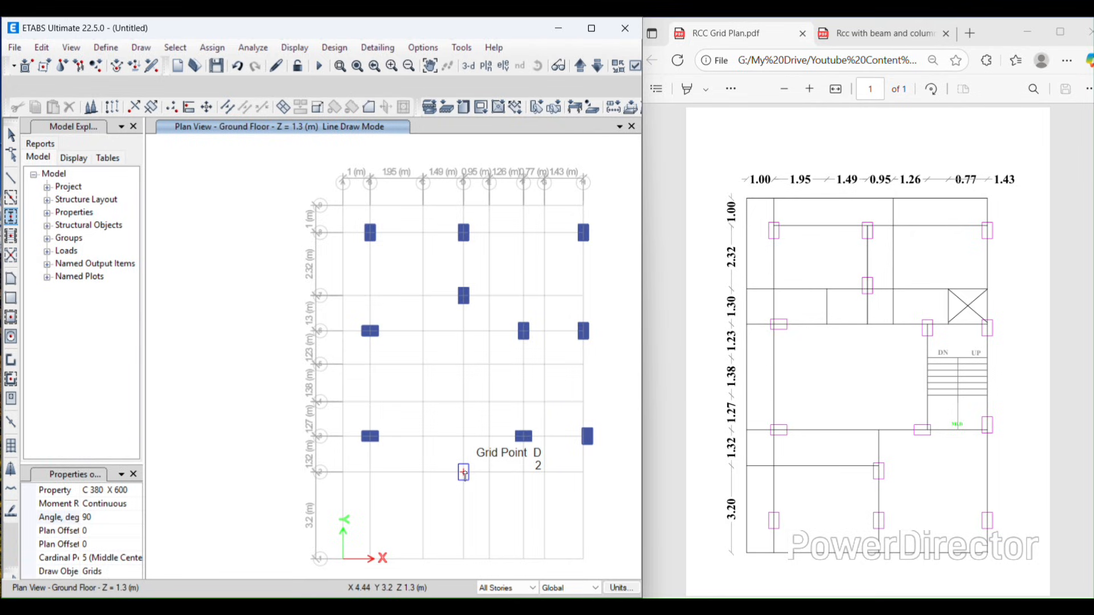
click(464, 473)
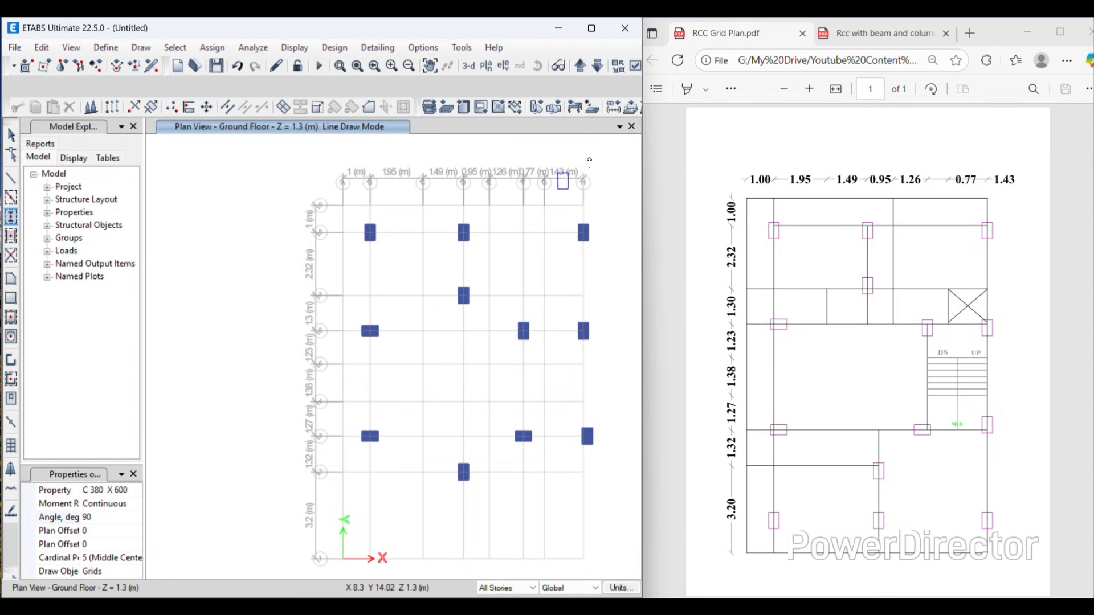
key(Escape)
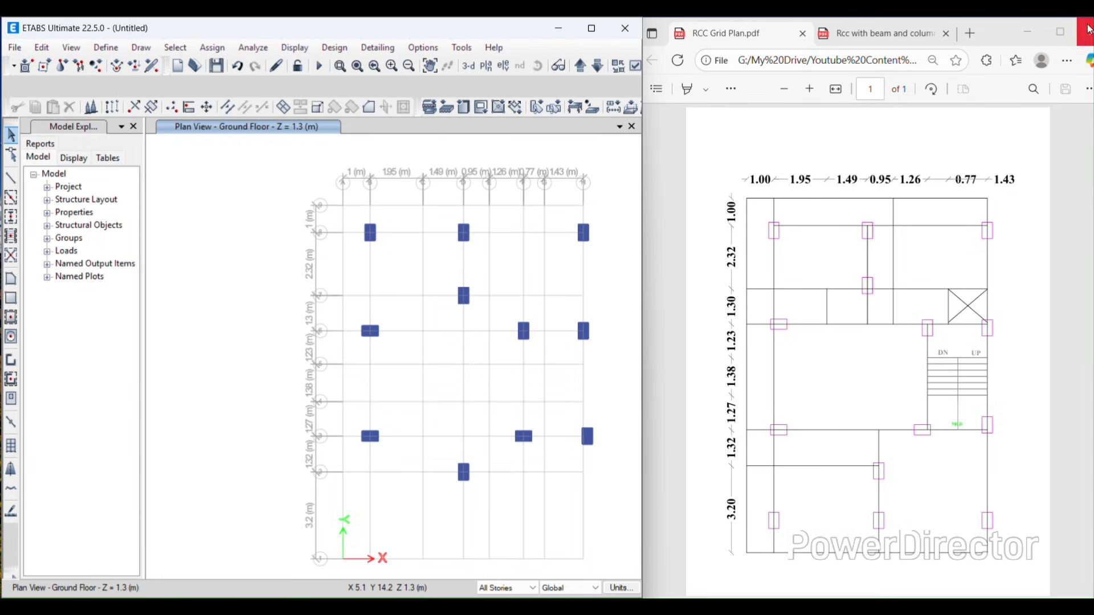
Step: Minimize the grid plan PDF, maximize the ETABS window and open the data of grid system G1 for modification
click(1027, 31)
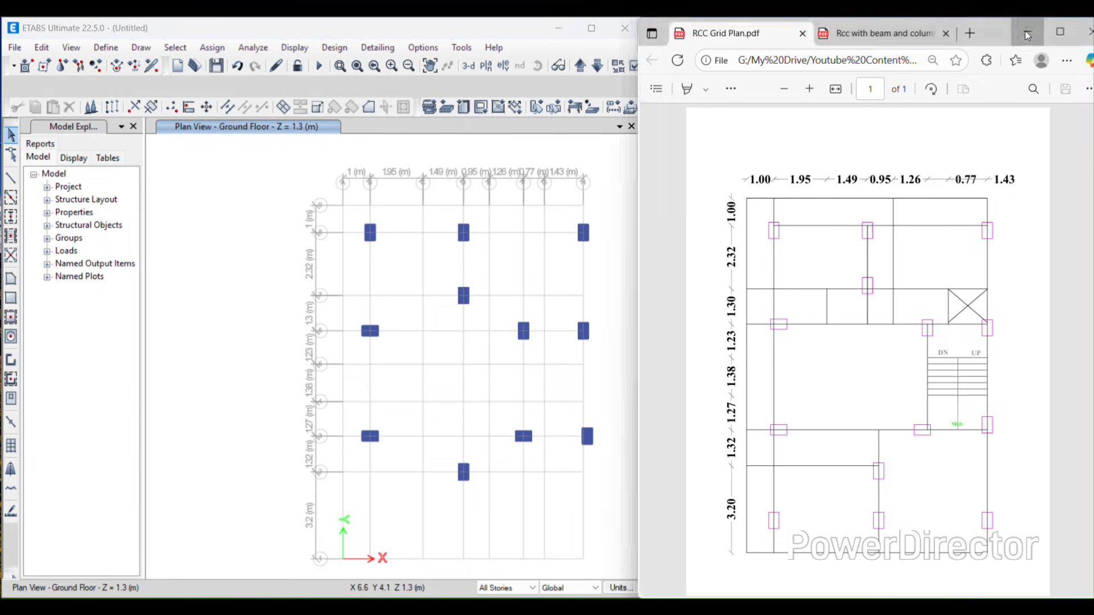
drag(397, 30, 676, 26)
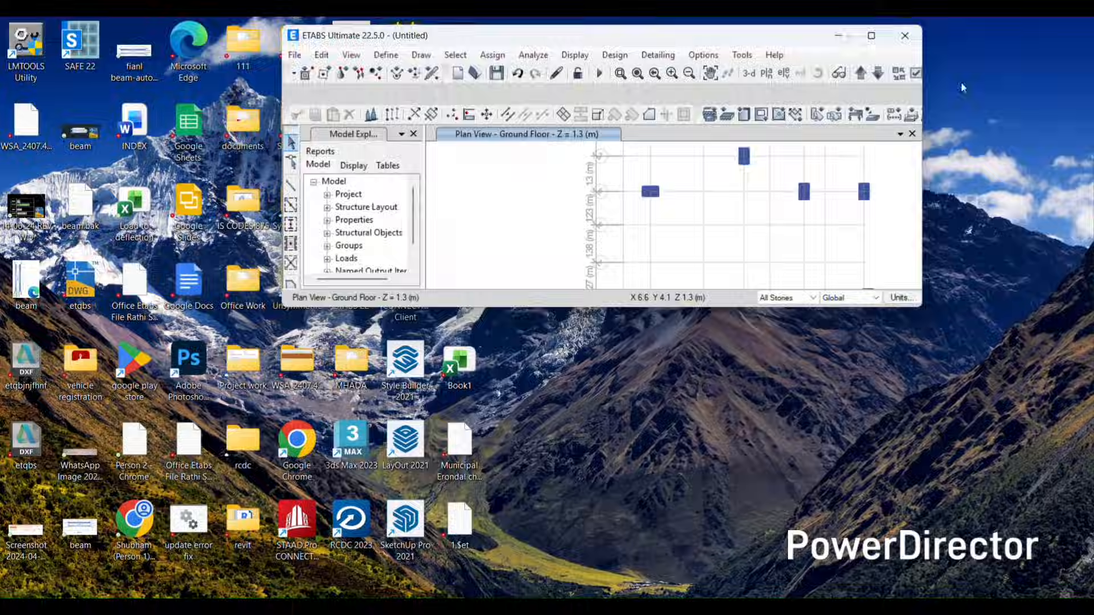
click(881, 29)
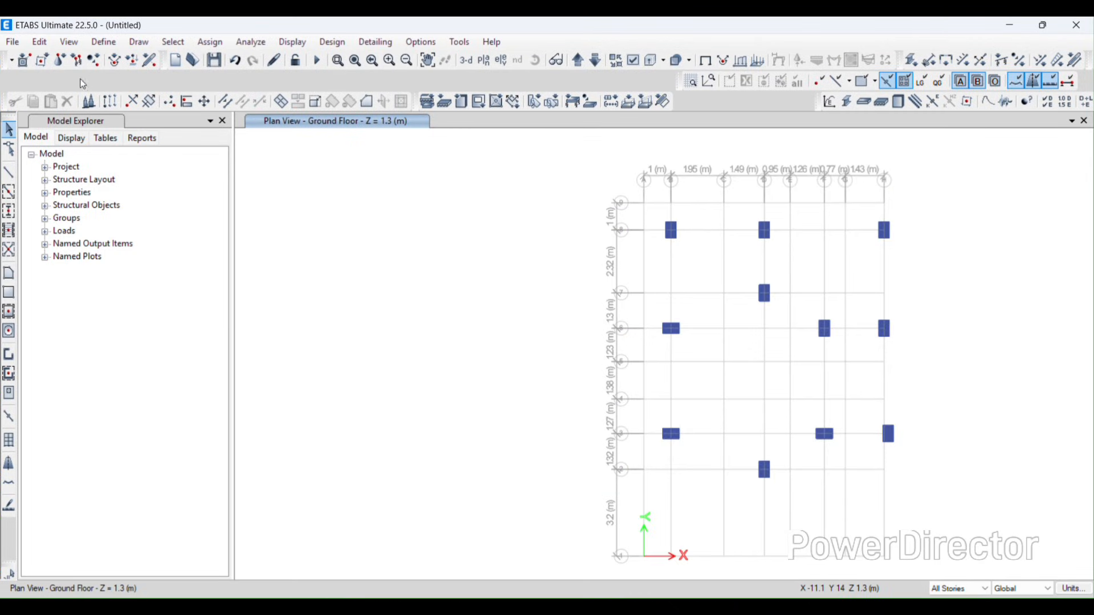
click(34, 43)
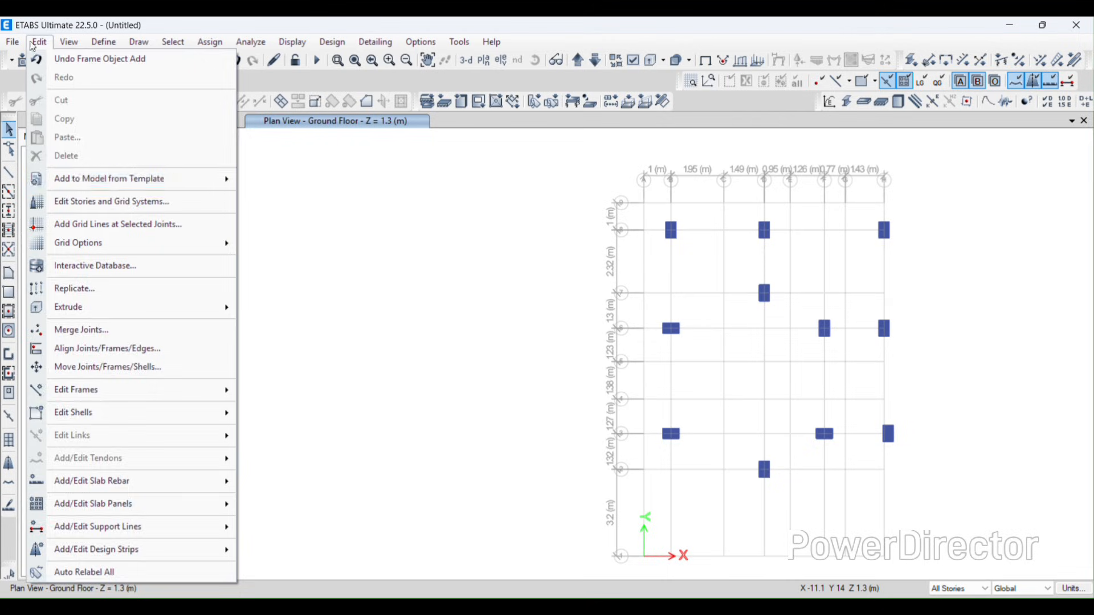
click(34, 44)
click(38, 42)
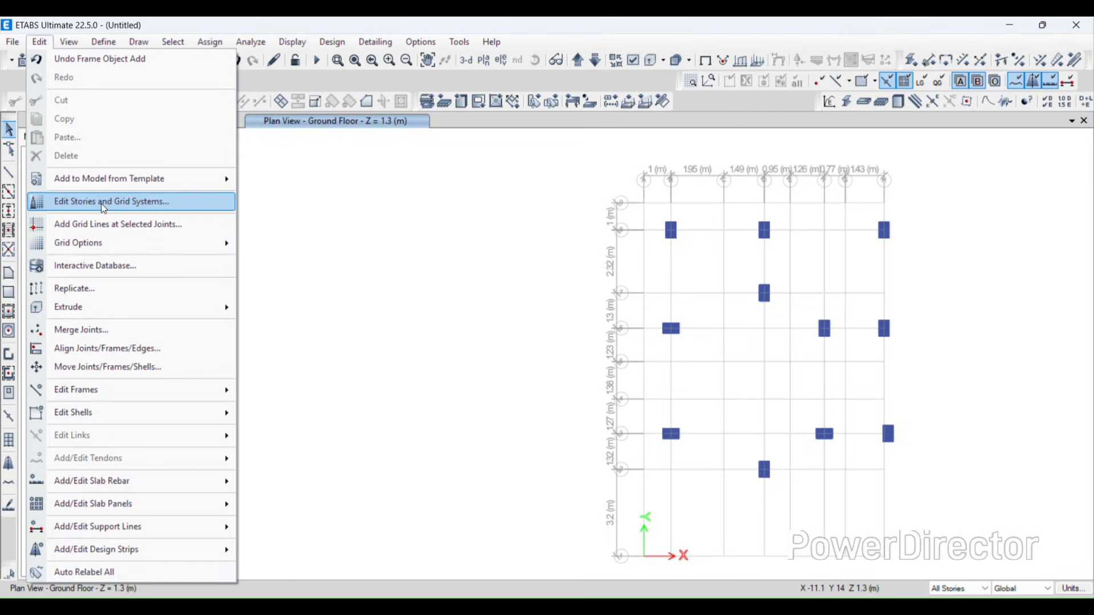
click(104, 208)
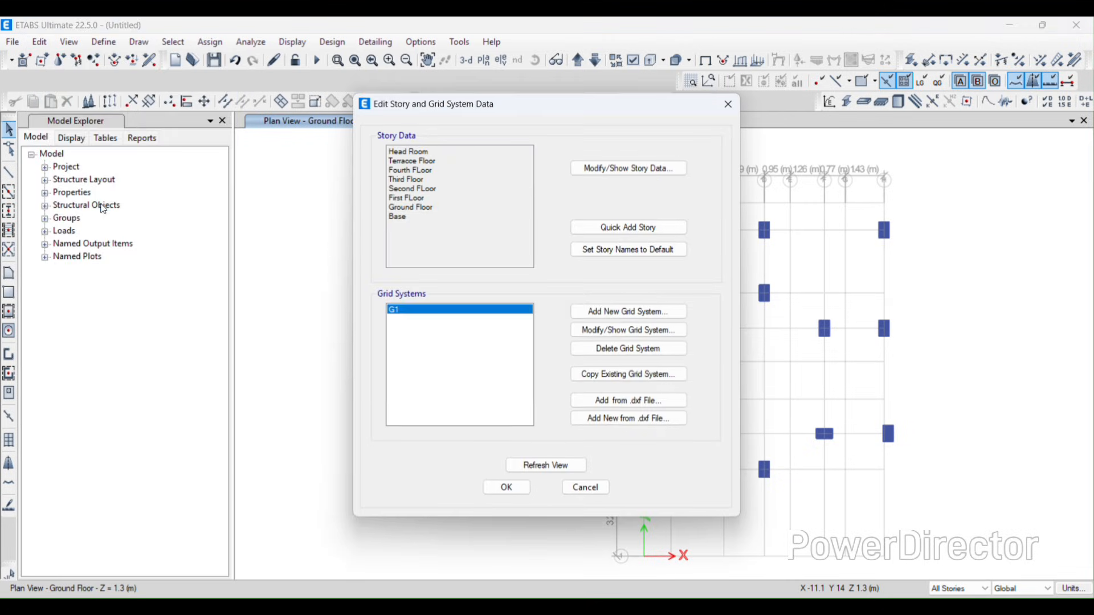
click(633, 333)
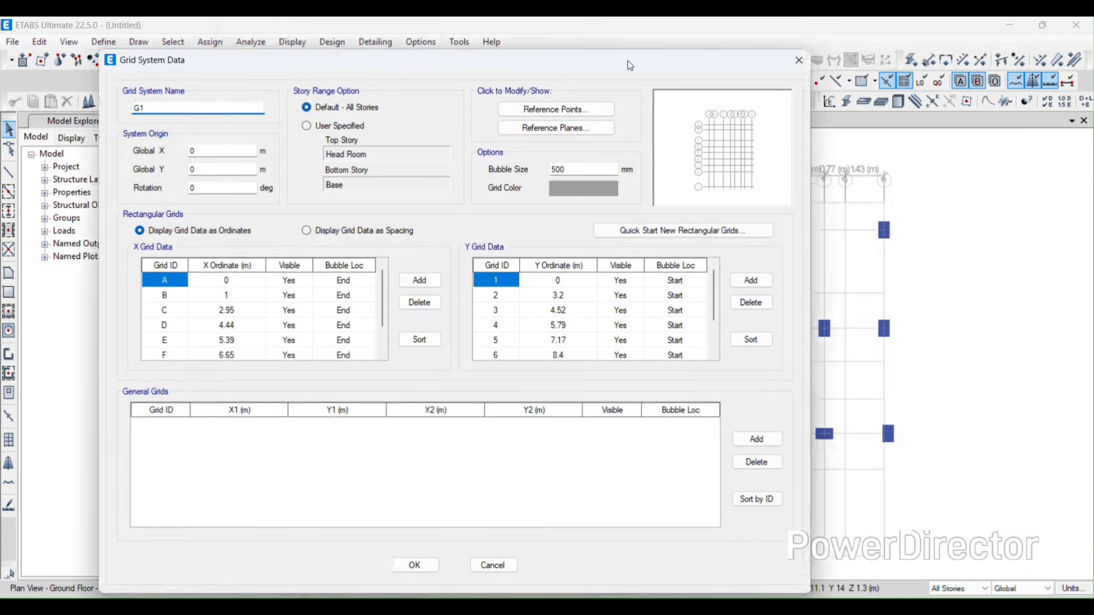
Step: Try adding a Y grid line to G1 with the grid data displayed as spacing, and return the display to ordinates
drag(604, 57, 188, 44)
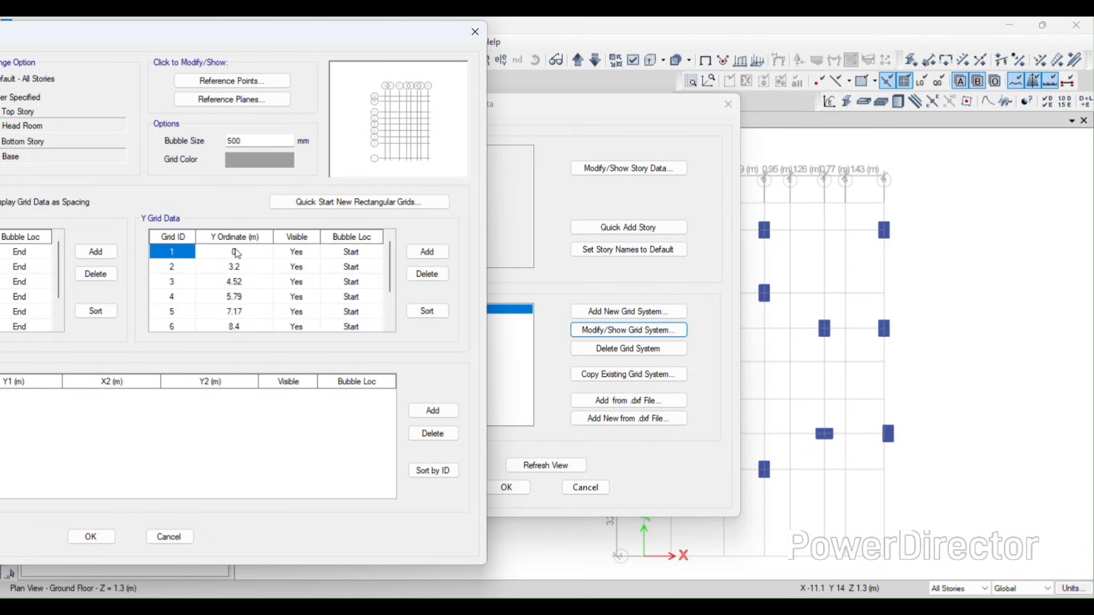
drag(268, 46, 581, 43)
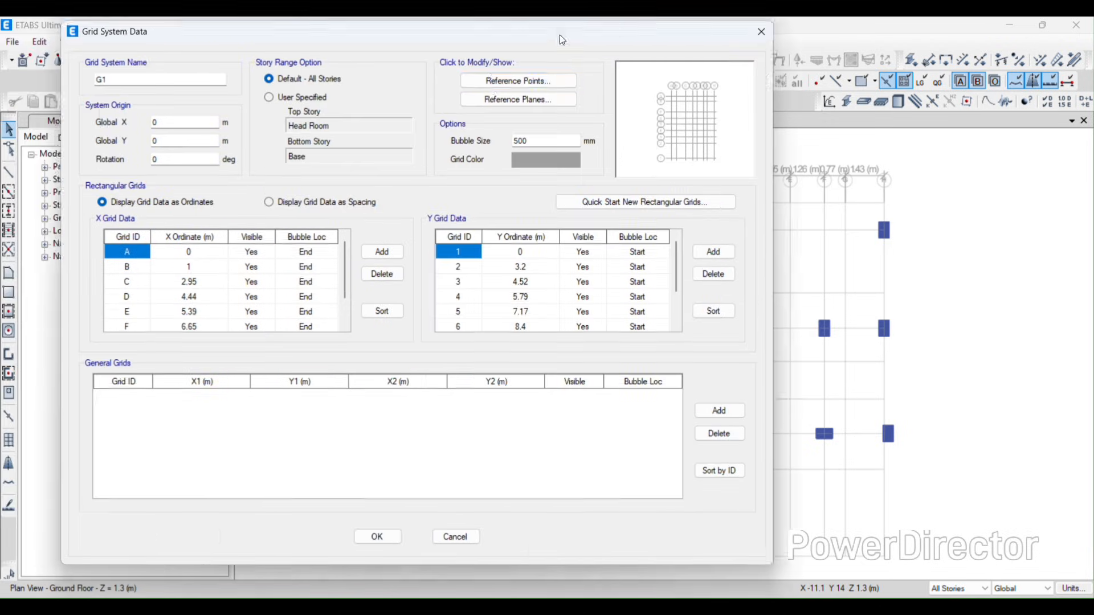
click(307, 200)
drag(662, 30, 537, 61)
click(614, 279)
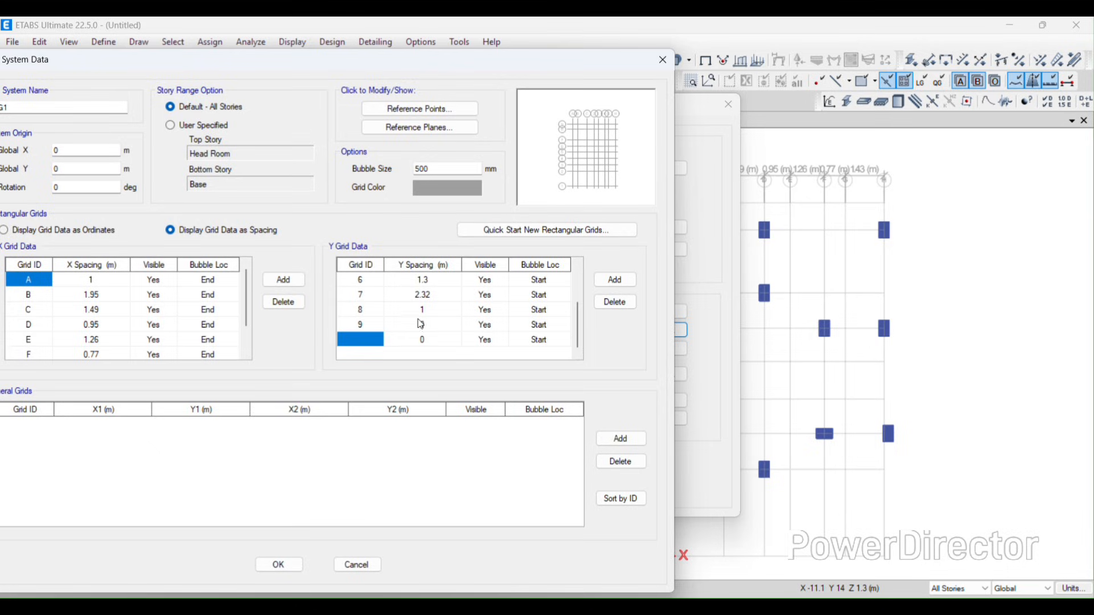
scroll(516, 342, up, 2)
click(425, 282)
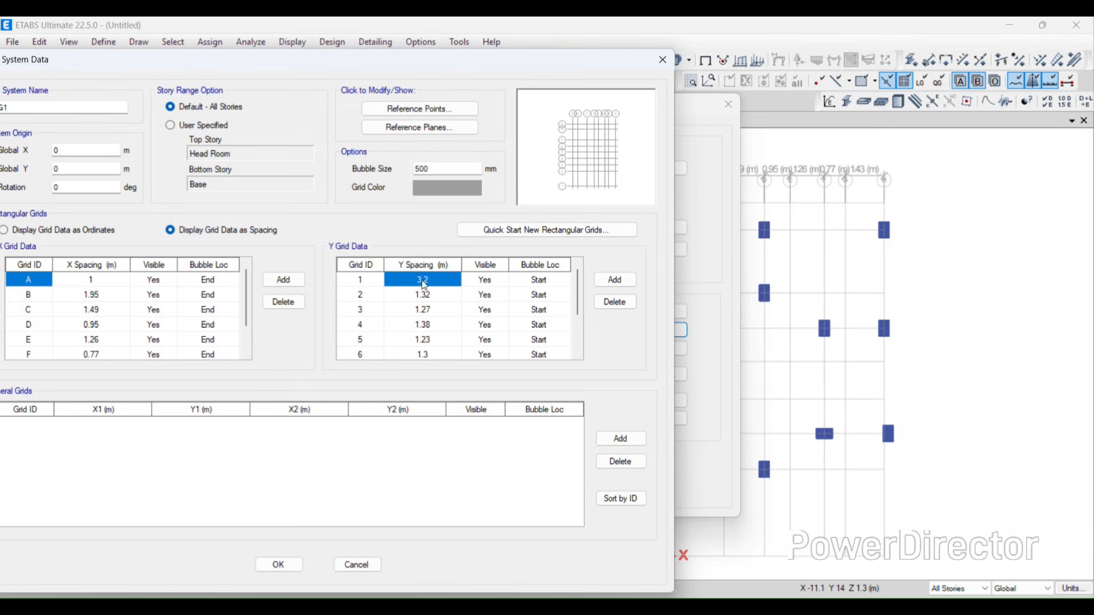
click(48, 230)
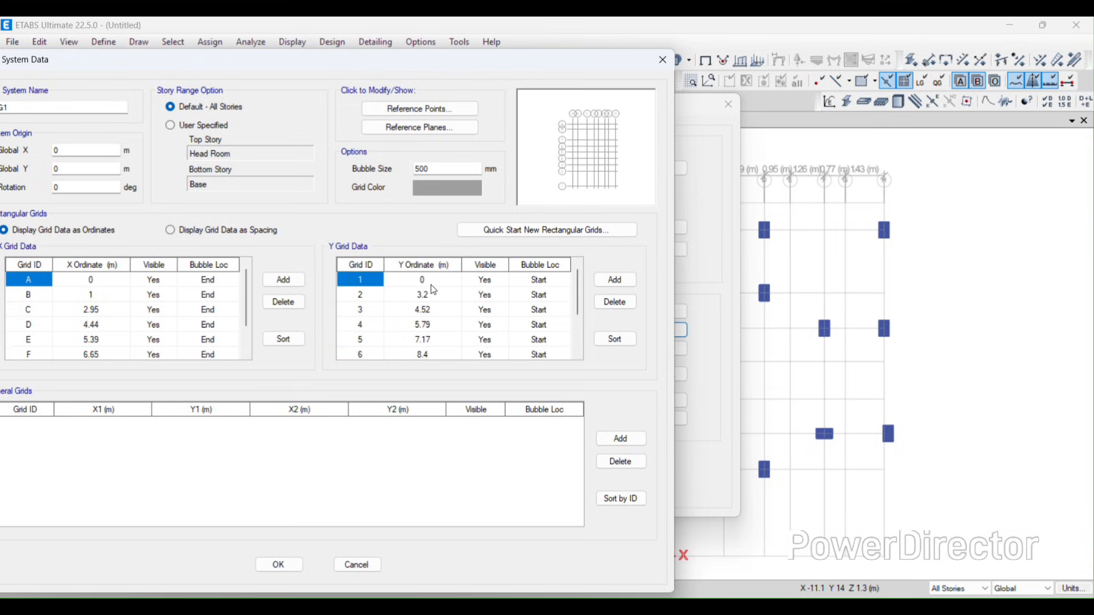
Step: Add a Y grid line at ordinate 1 m to grid system G1, refresh the view and accept the grid changes
click(615, 280)
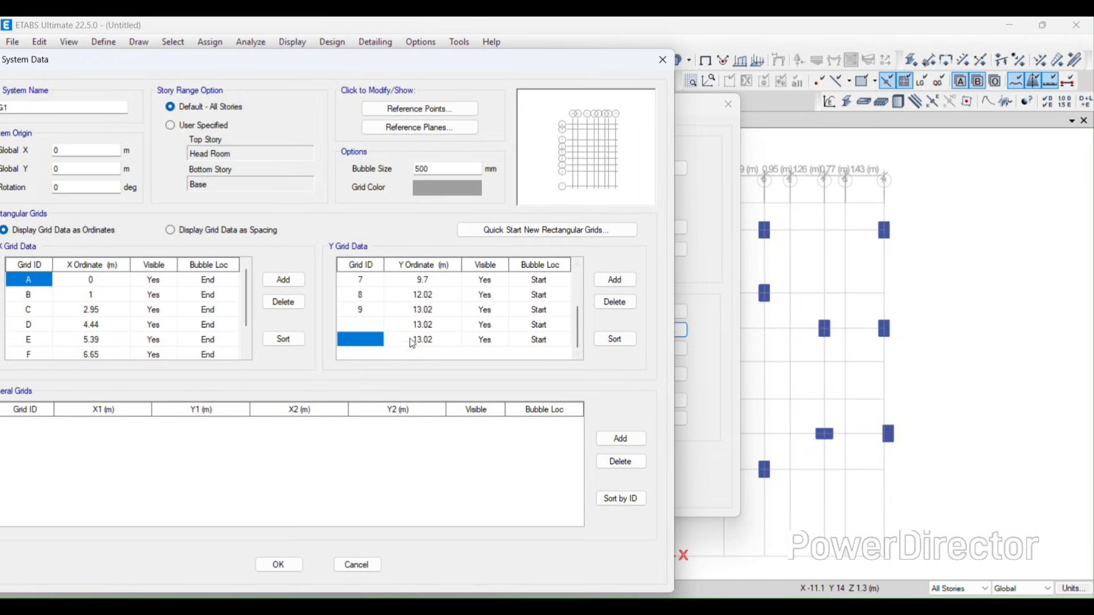
click(428, 339)
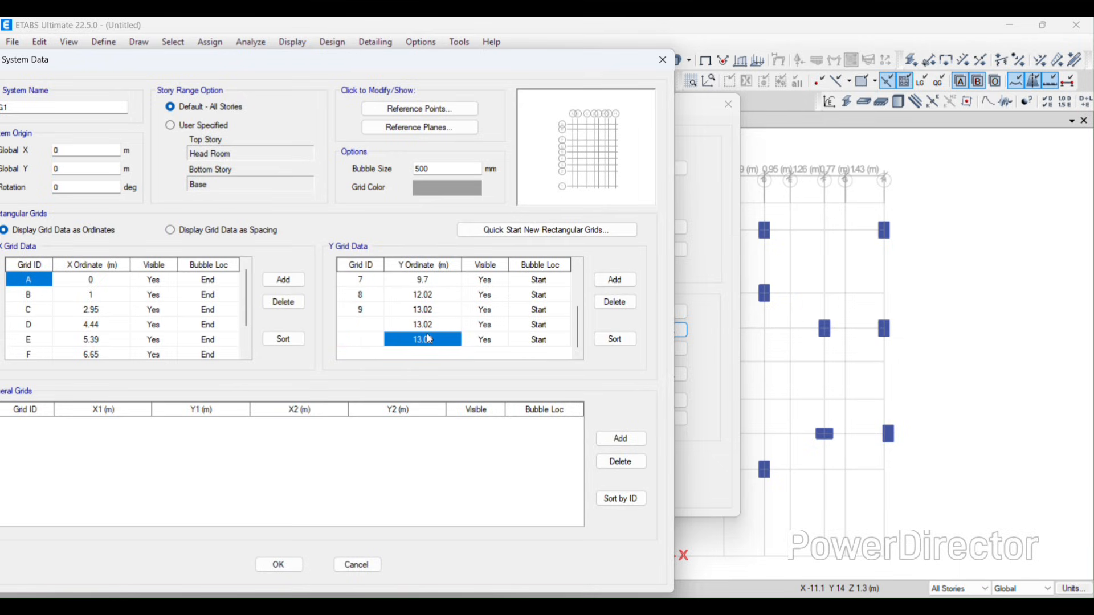
text(1)
key(Return)
click(278, 565)
click(550, 465)
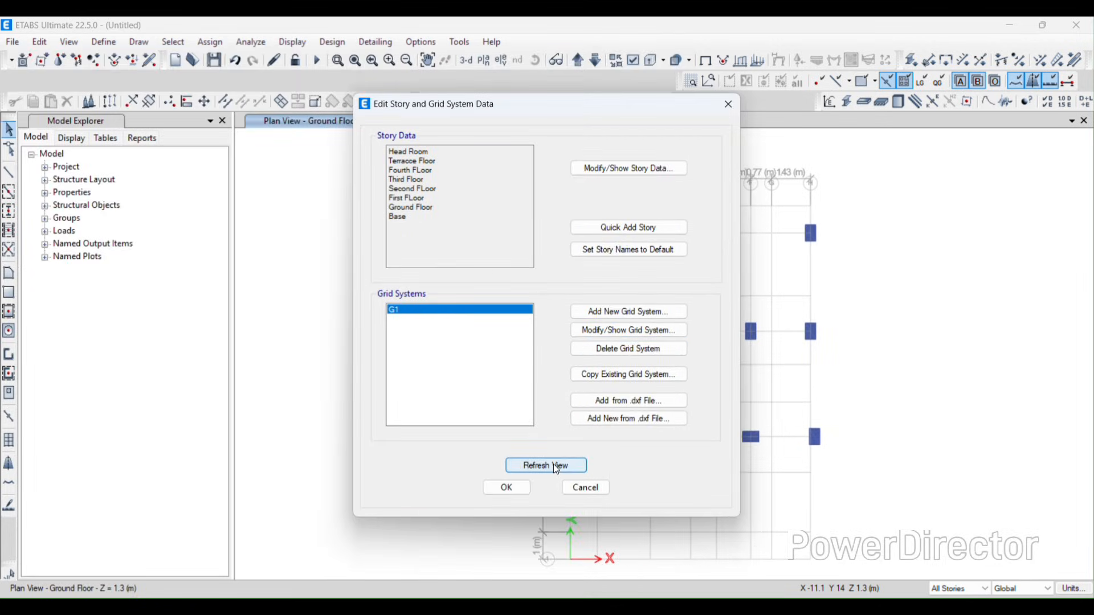
drag(604, 108, 124, 86)
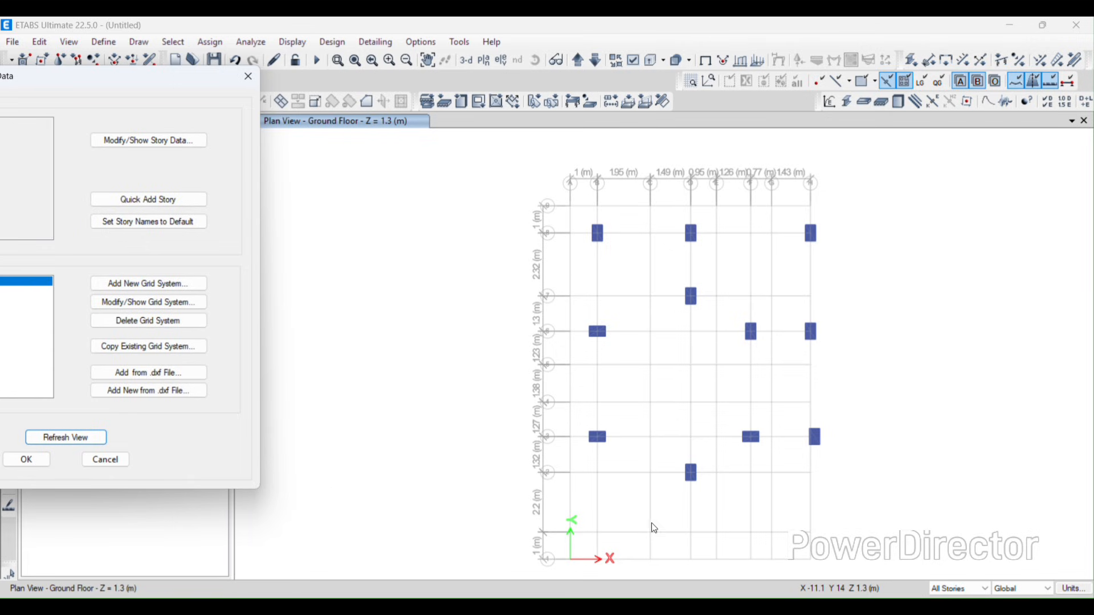
drag(147, 80, 361, 103)
click(230, 475)
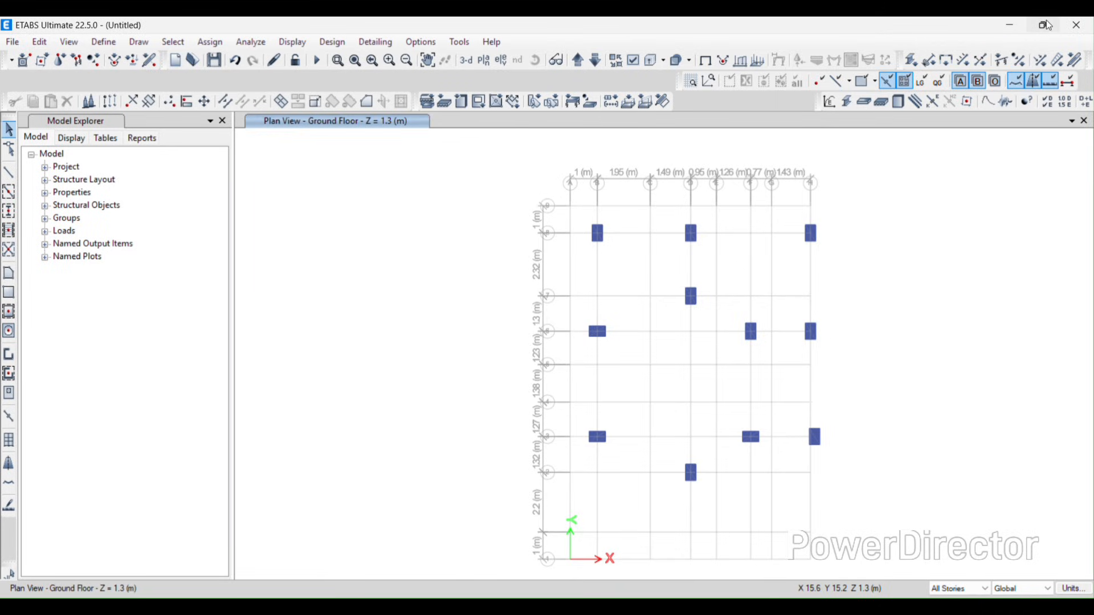
Step: Use Quick Draw Columns to place 90-degree C 380 X 600 columns on the 1 m Y grid line at grids B, D and H, following the grid plan
click(139, 42)
mouse_move(190, 121)
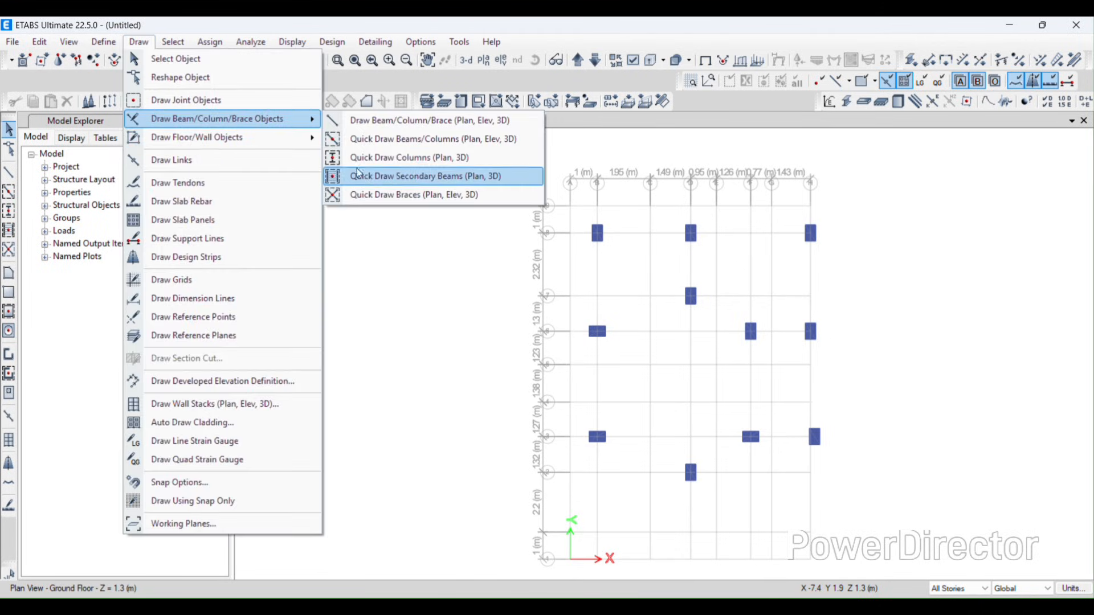
click(377, 166)
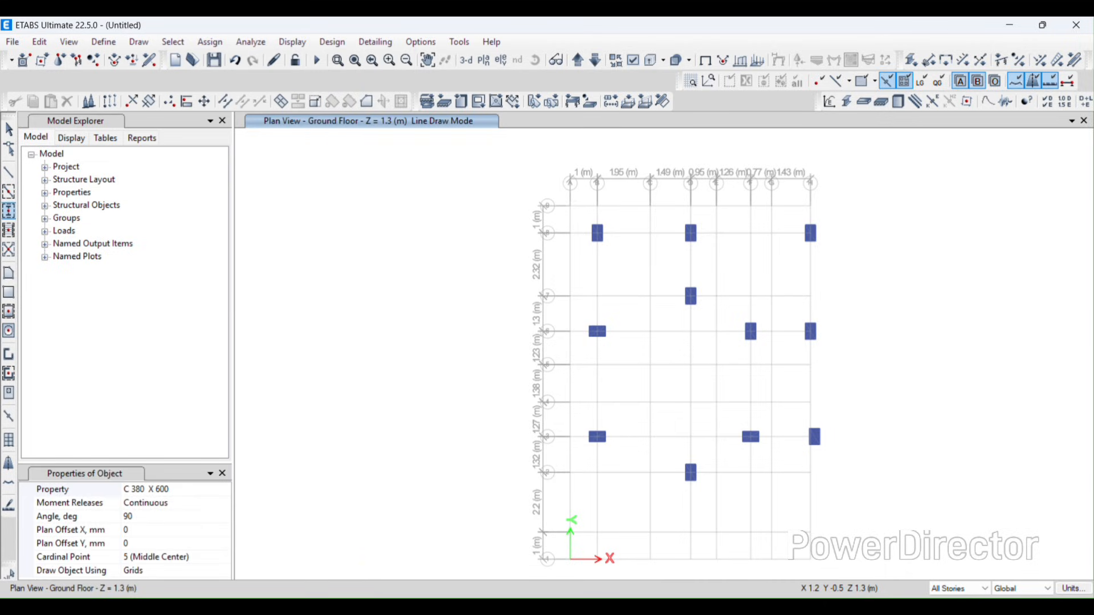
key(alt+Tab)
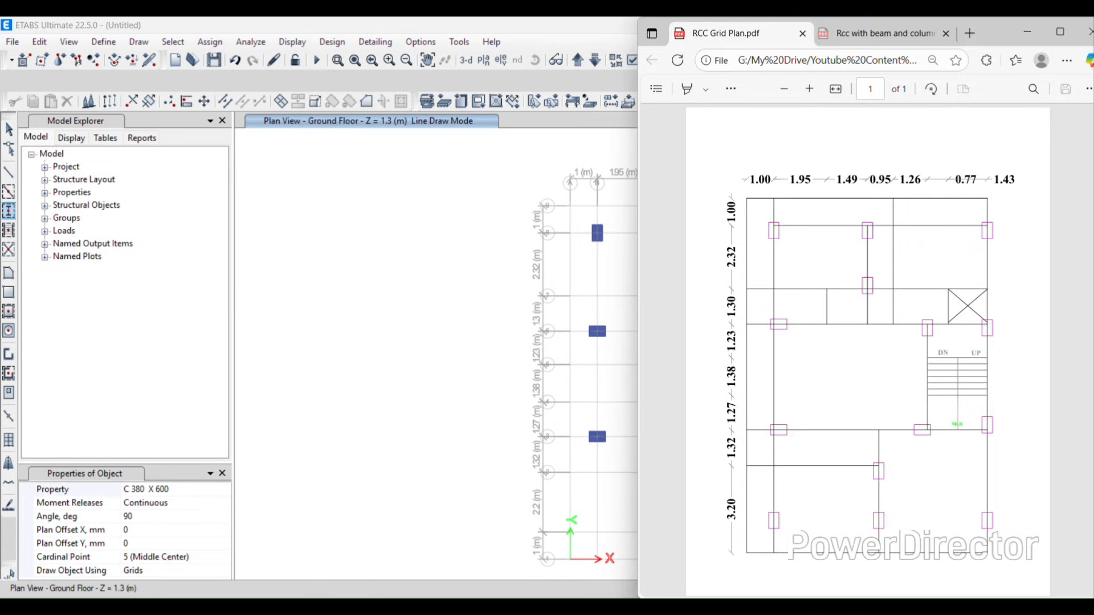
click(1027, 32)
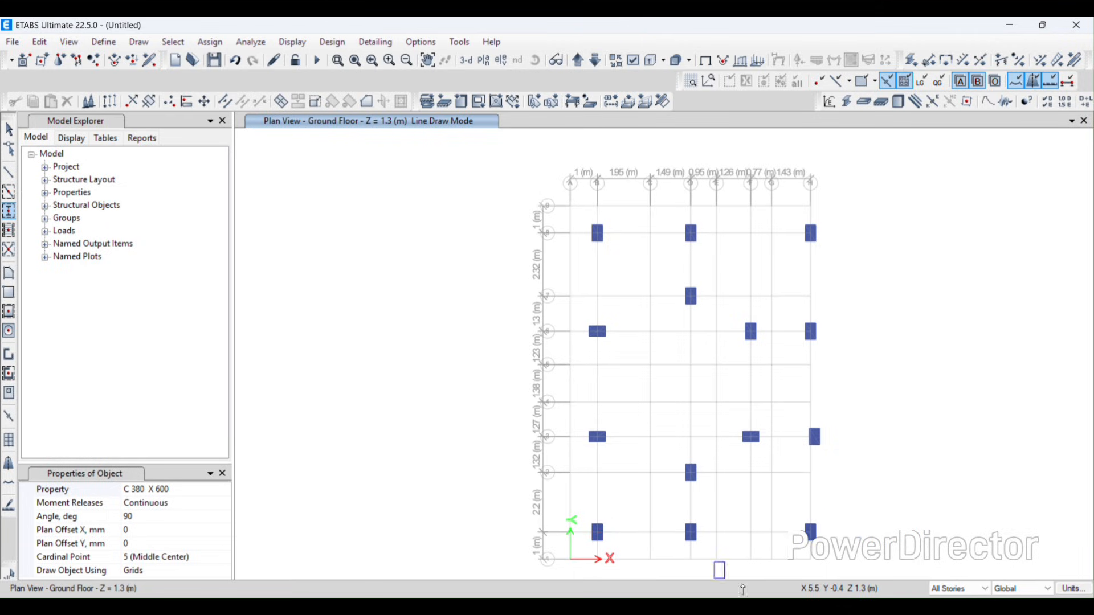
Step: Compare the column layout in the grid plan PDF with the columns placed in the ground floor plan
click(729, 607)
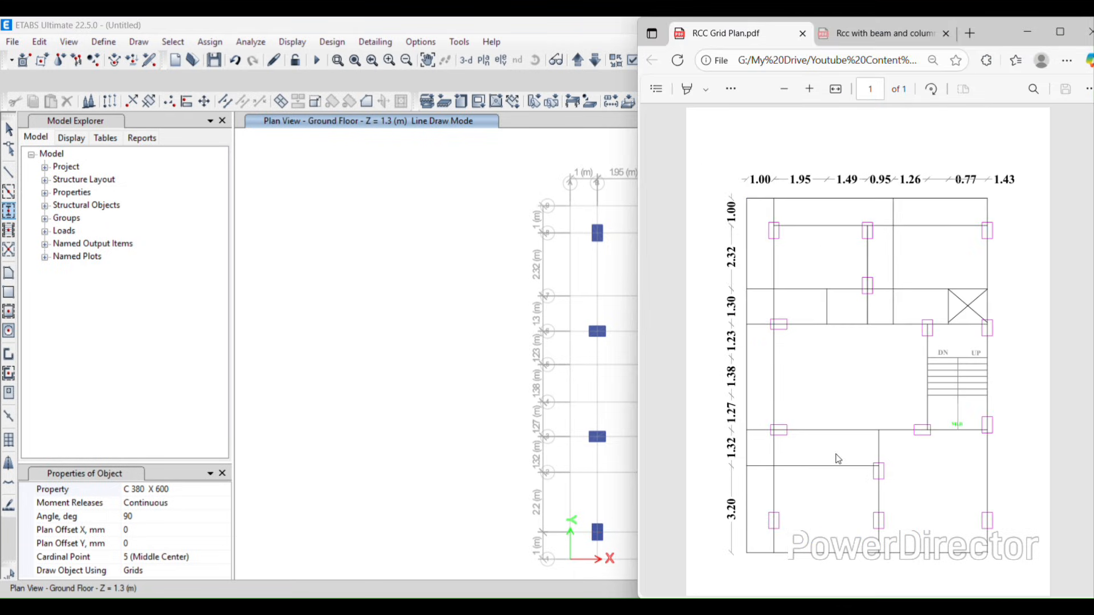
drag(975, 45, 376, 42)
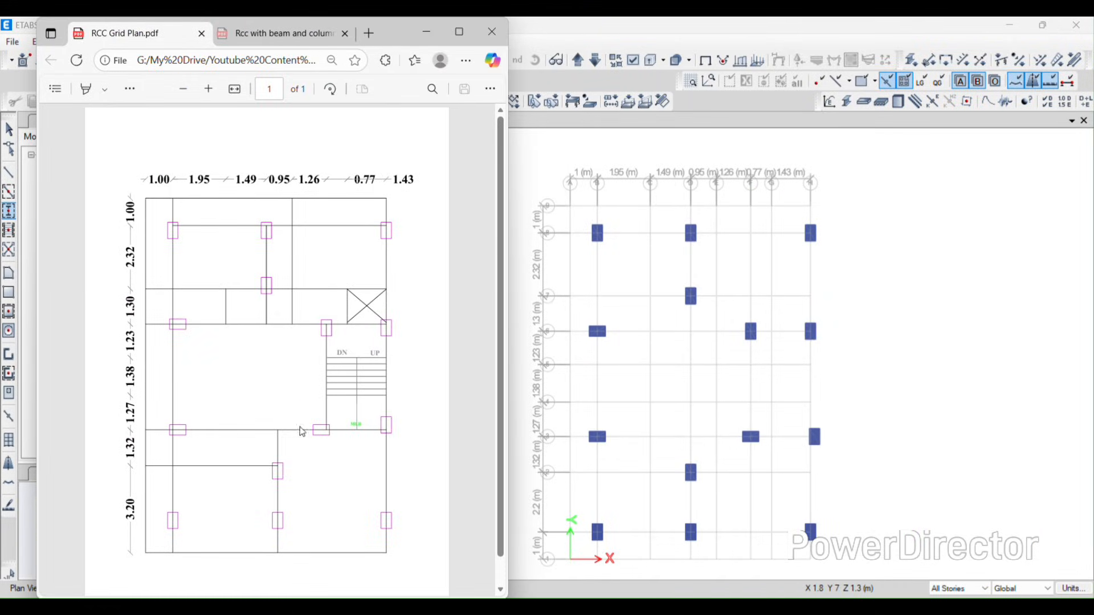
click(426, 32)
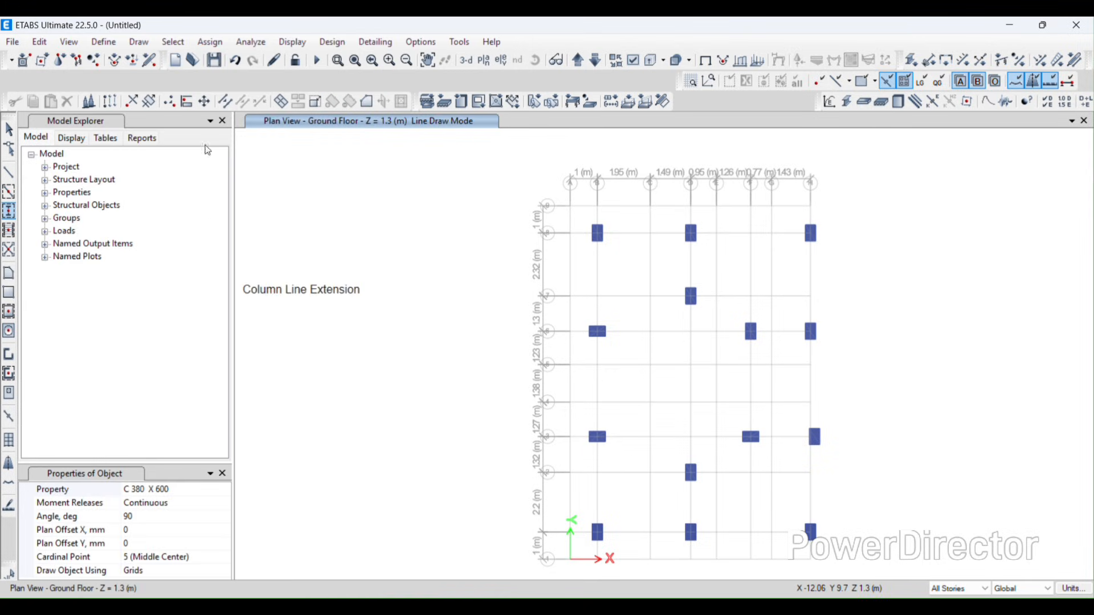
Step: Inspect the placed columns as extruded sections in a new 3-D view and close that view
click(1071, 121)
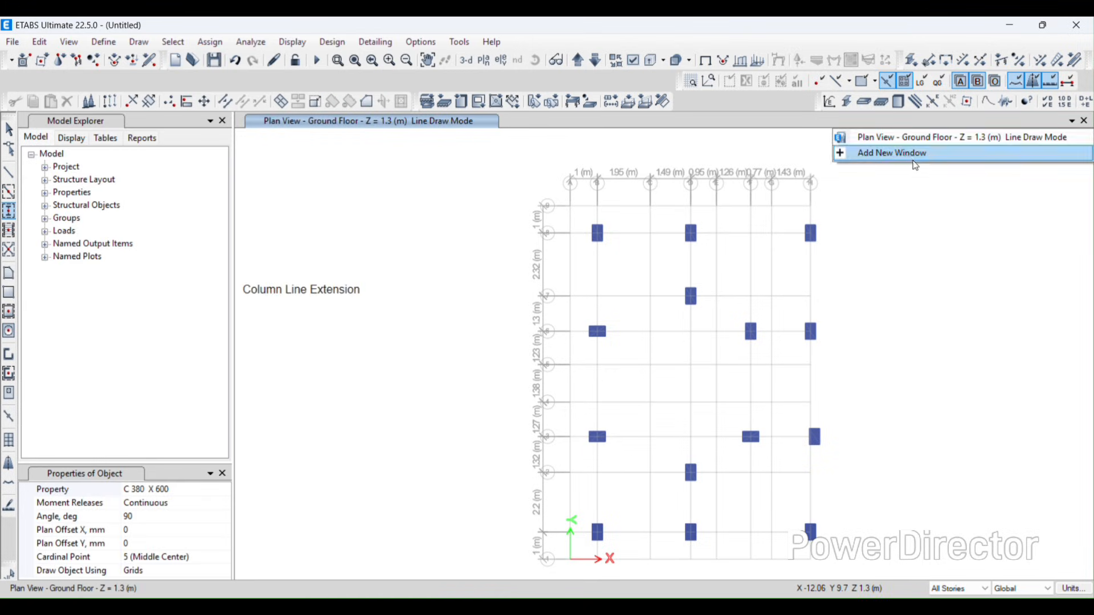
click(891, 152)
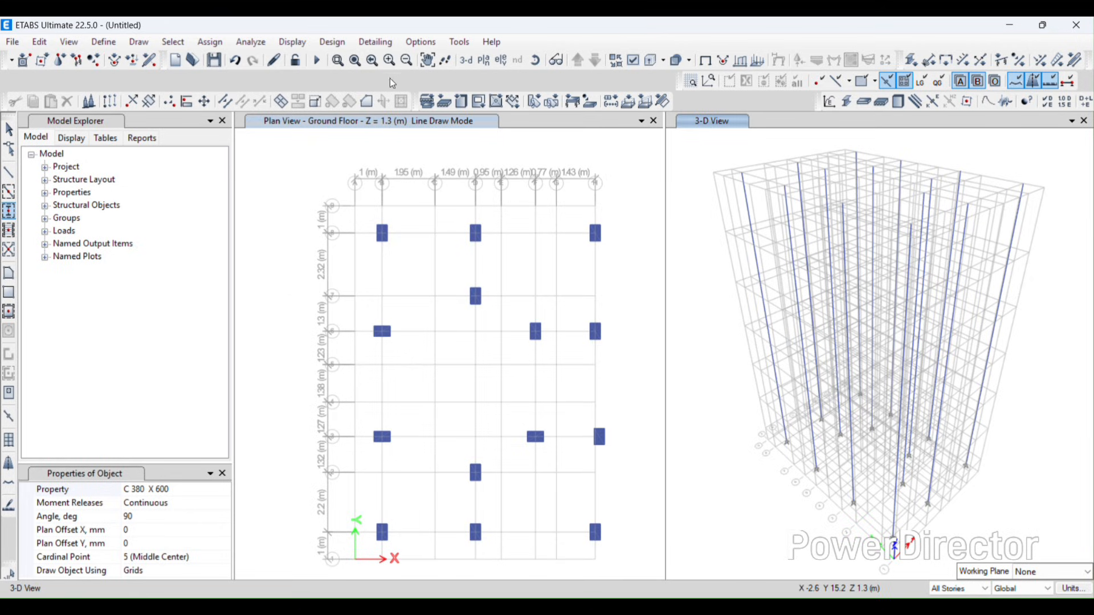
click(650, 60)
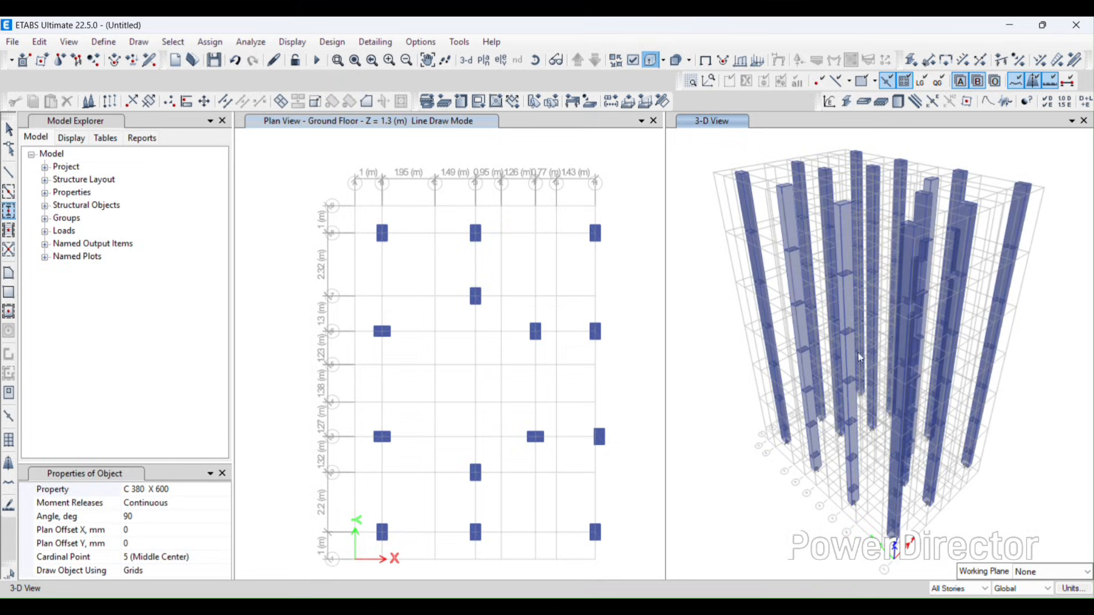
click(651, 59)
click(1083, 121)
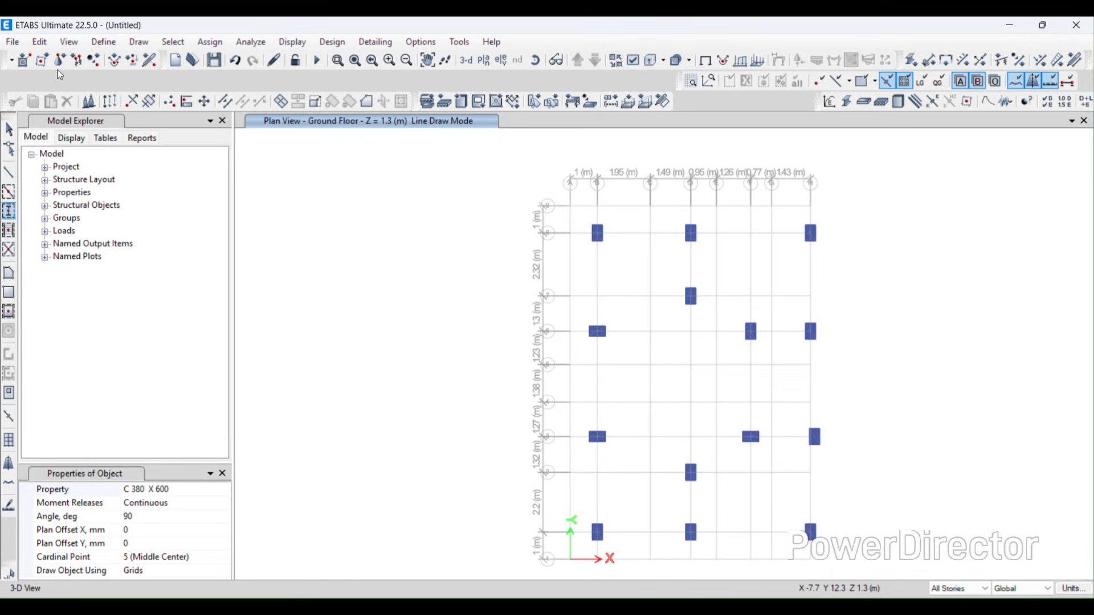
key(Escape)
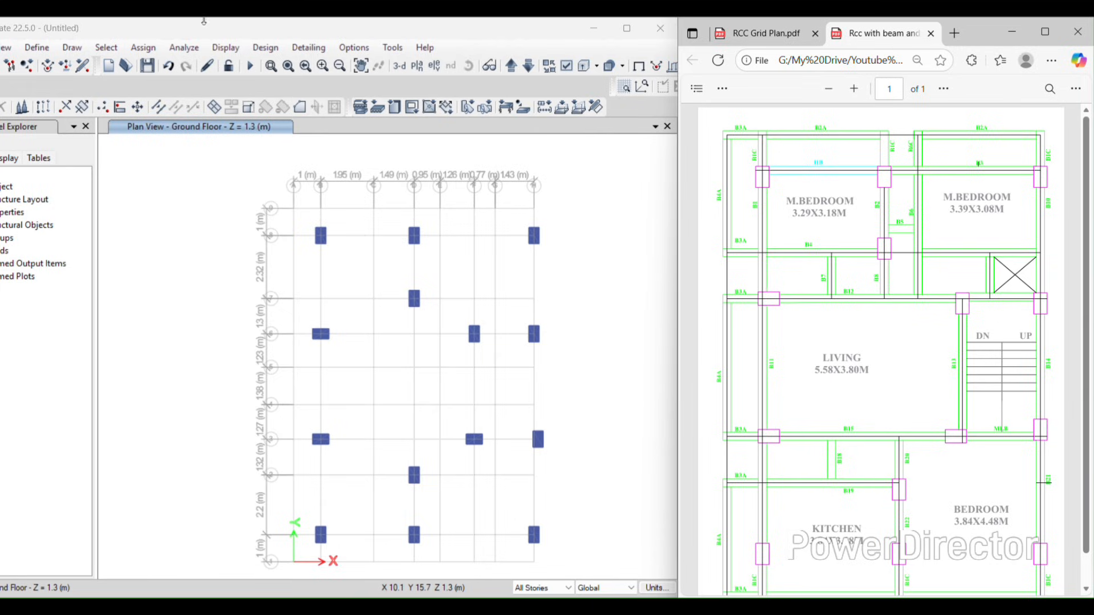
Step: Draw a straight B 230 X 450 beam from grid point B8 to B9 on the ground floor plan
click(76, 53)
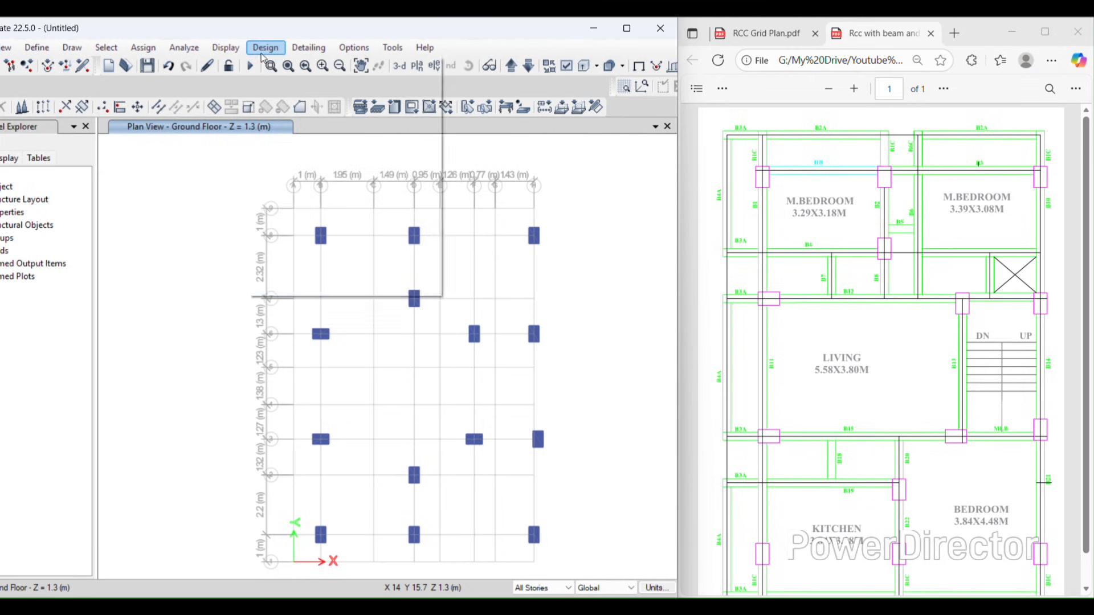
click(72, 48)
mouse_move(114, 130)
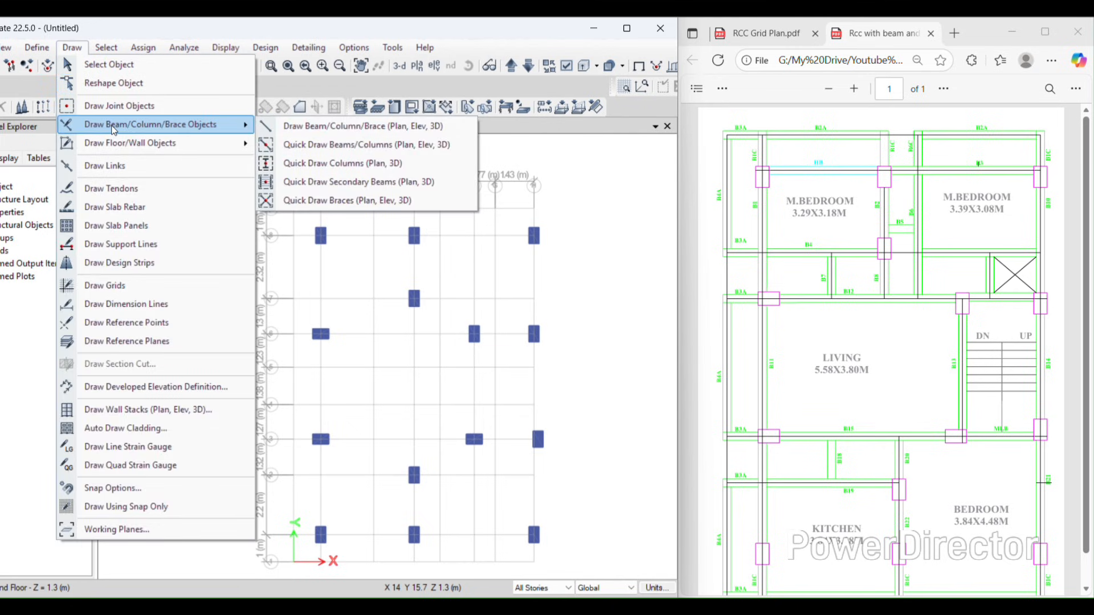
click(317, 126)
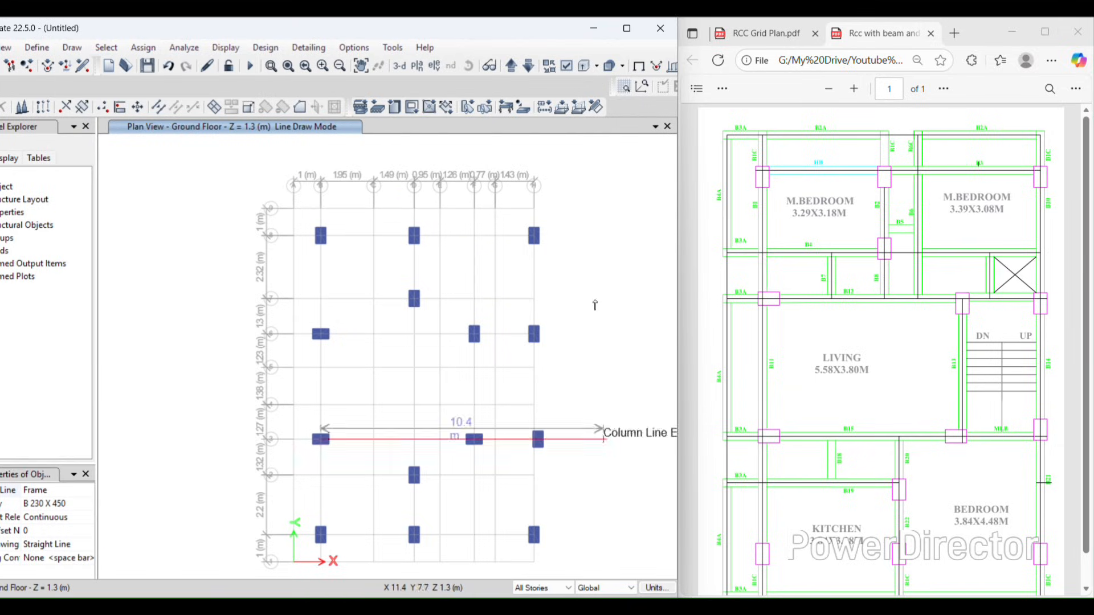
mouse_move(429, 25)
mouse_down()
mouse_move(338, 19)
mouse_move(428, 25)
mouse_up()
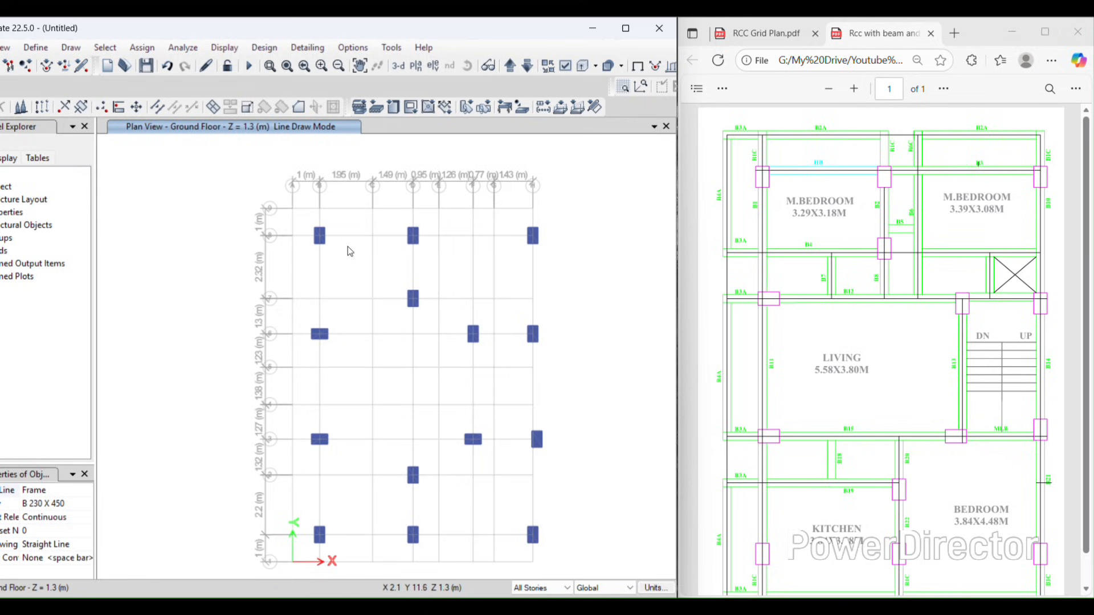
click(320, 234)
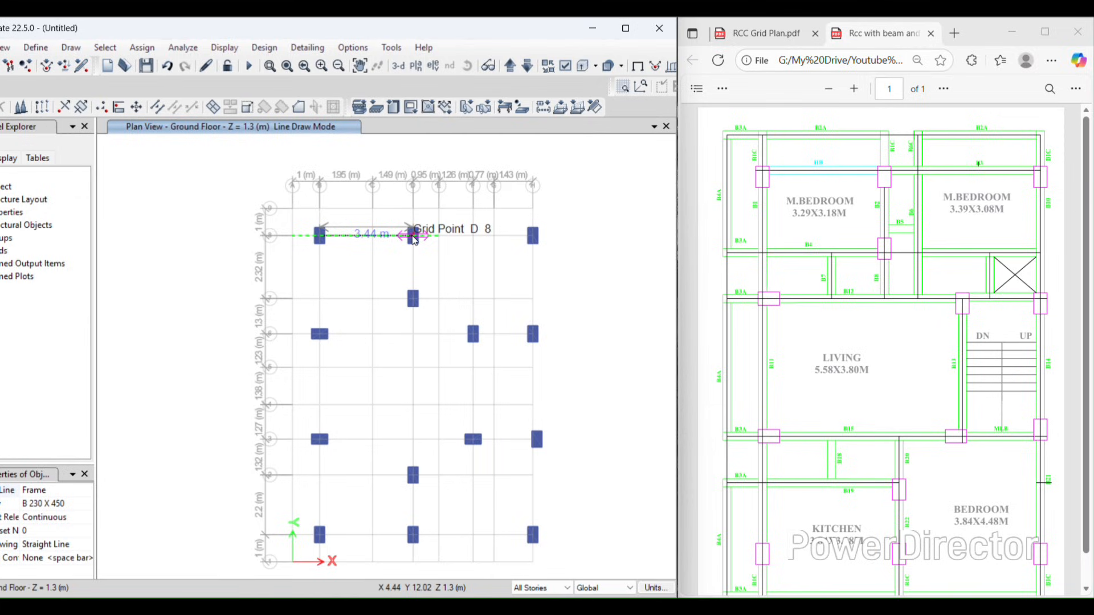
right_click(414, 240)
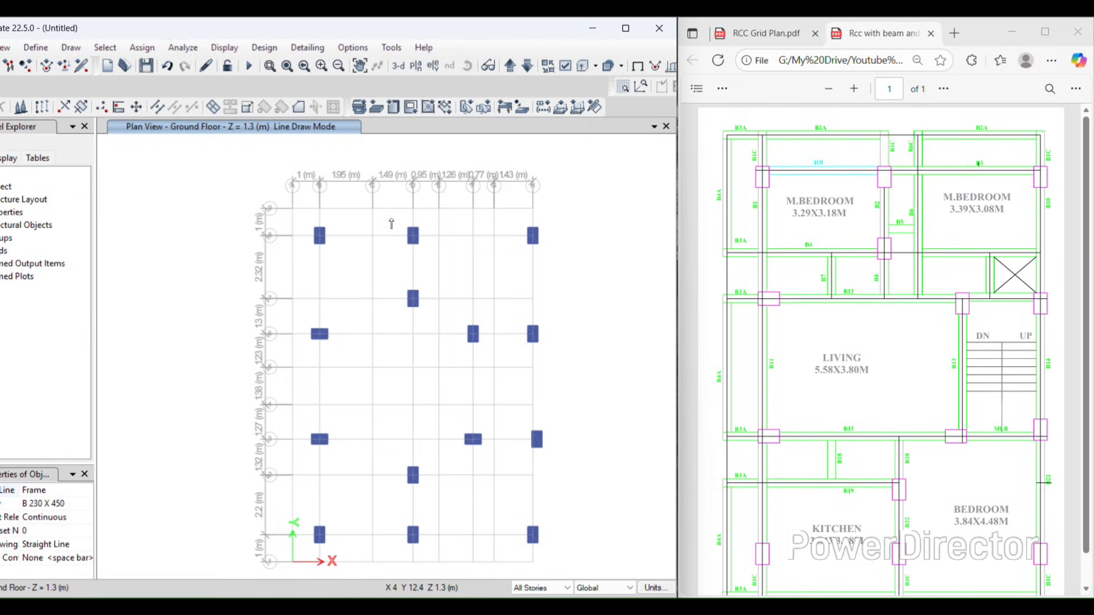
click(319, 236)
click(319, 210)
right_click(320, 209)
Step: Try drawing beams from grid point B8 to A8 and from B8 to B6, undoing each one
click(319, 236)
click(294, 238)
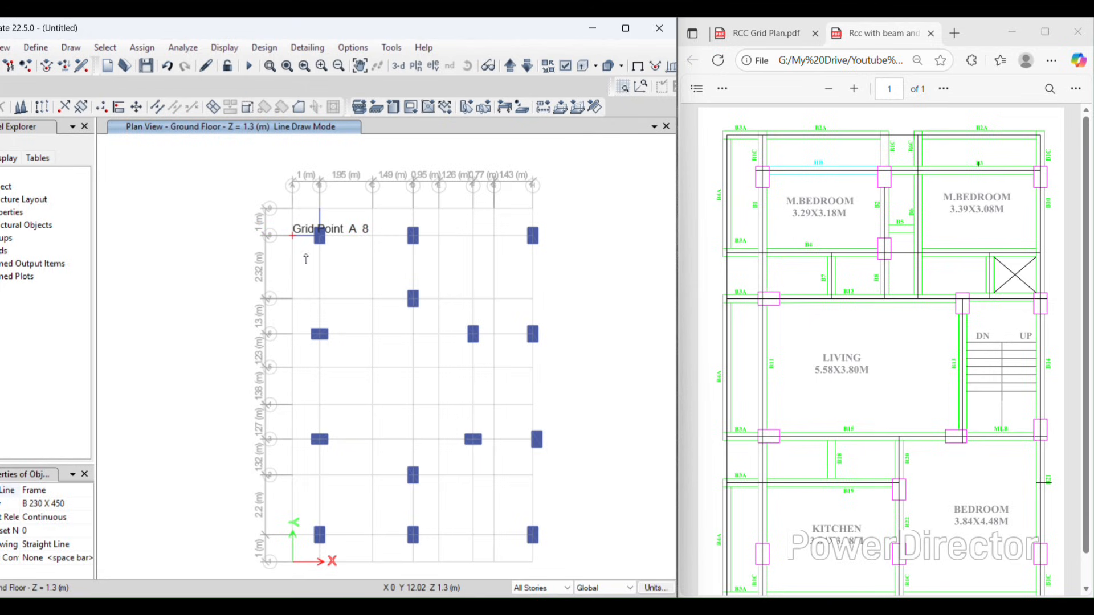
drag(185, 20, 220, 20)
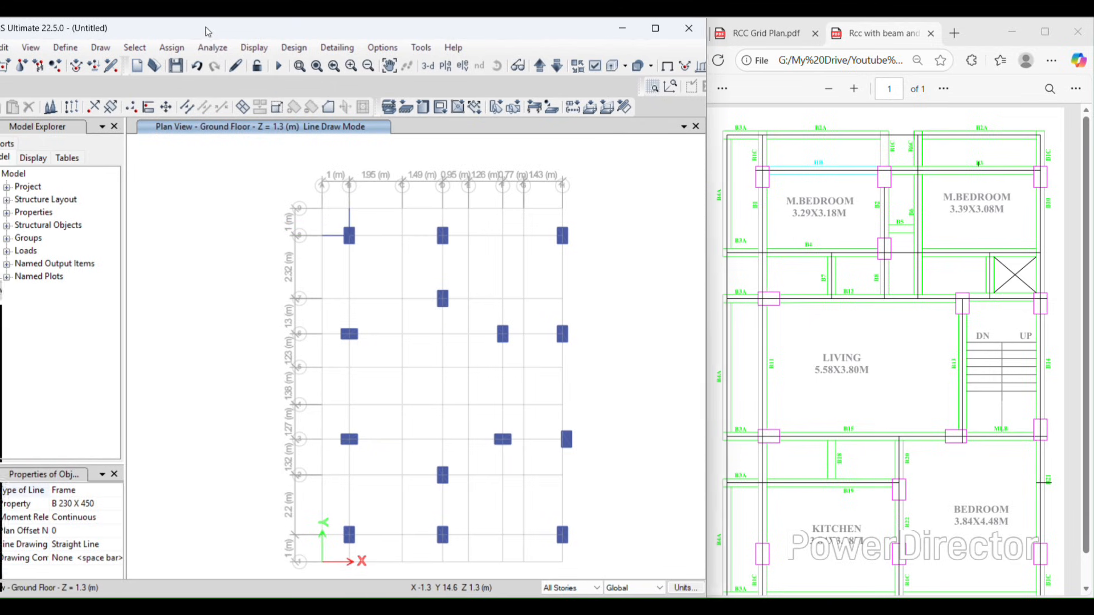
click(6, 47)
click(46, 64)
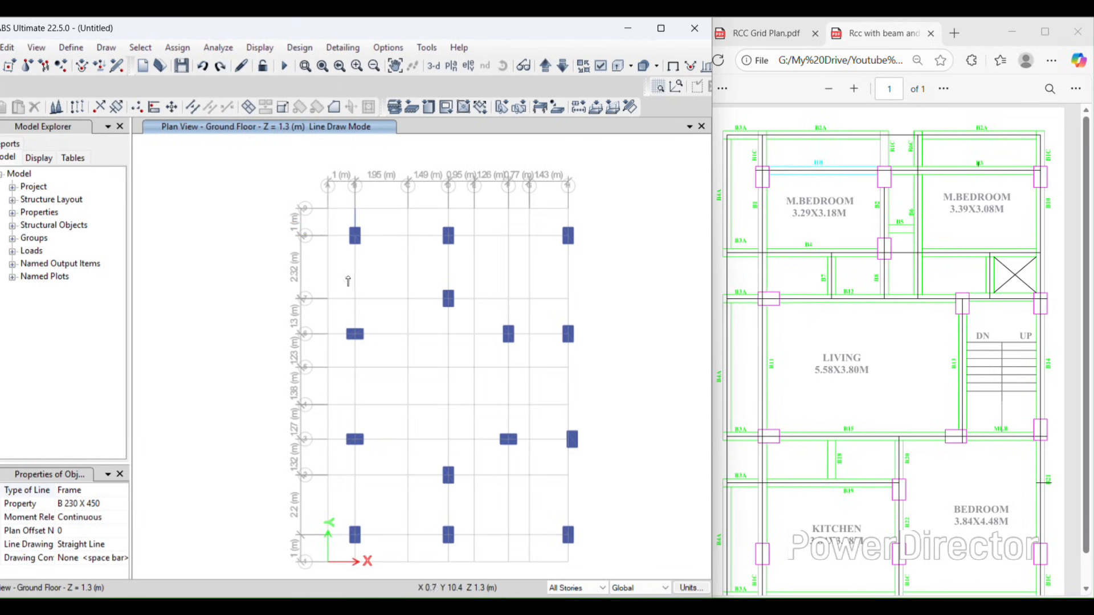
click(355, 235)
click(355, 335)
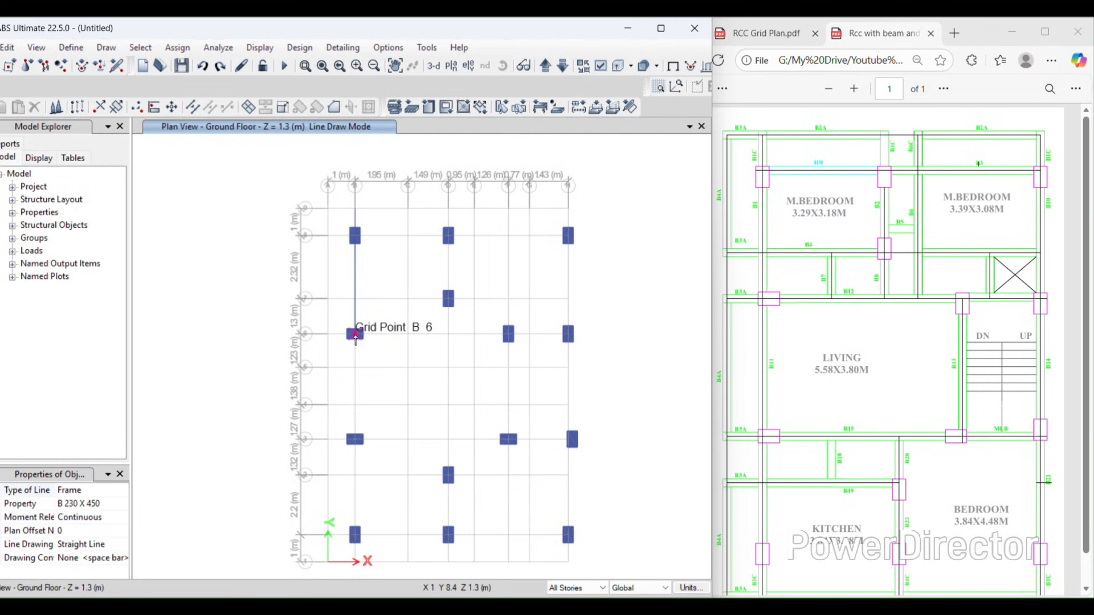
click(7, 47)
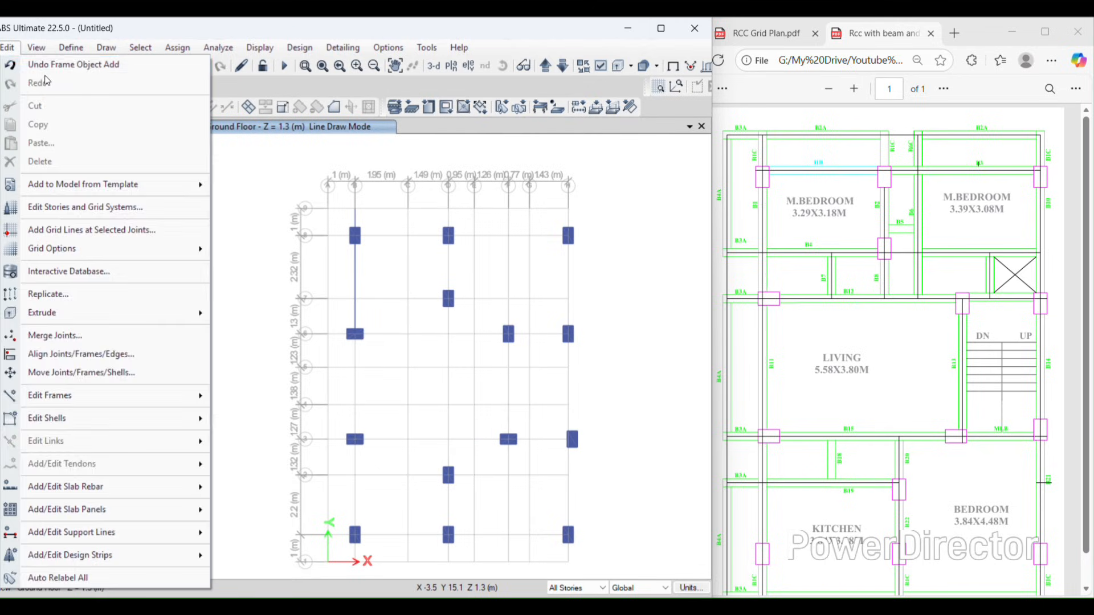
click(46, 64)
Step: Draw B 230 X 450 beams along grid B from B8 through B6, B3 and the 1 m Y grid line to B1
click(355, 235)
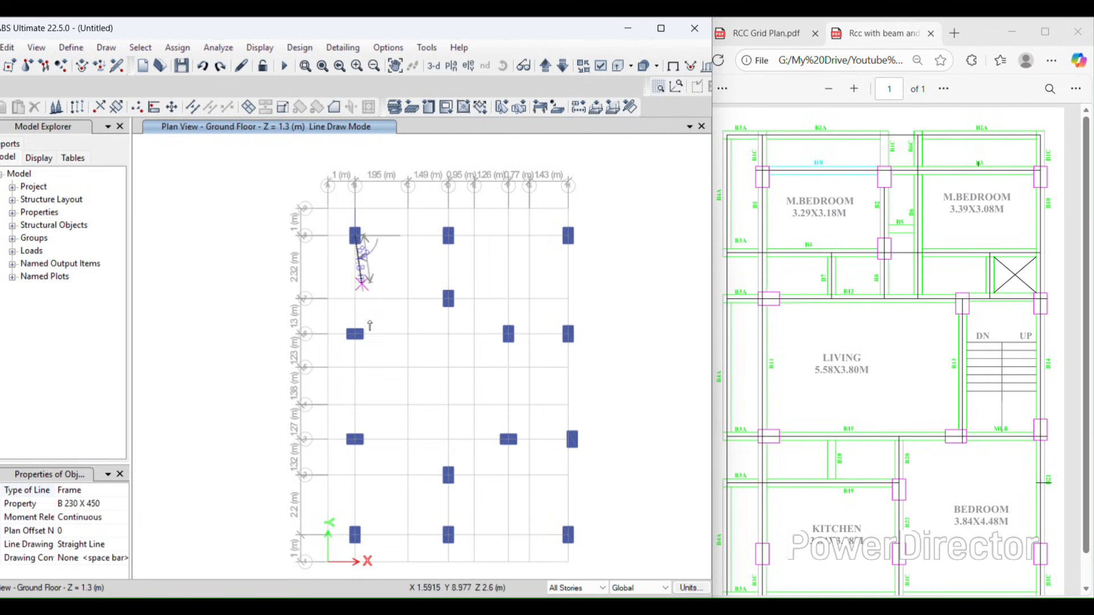
scroll(369, 325, up, 3)
click(356, 324)
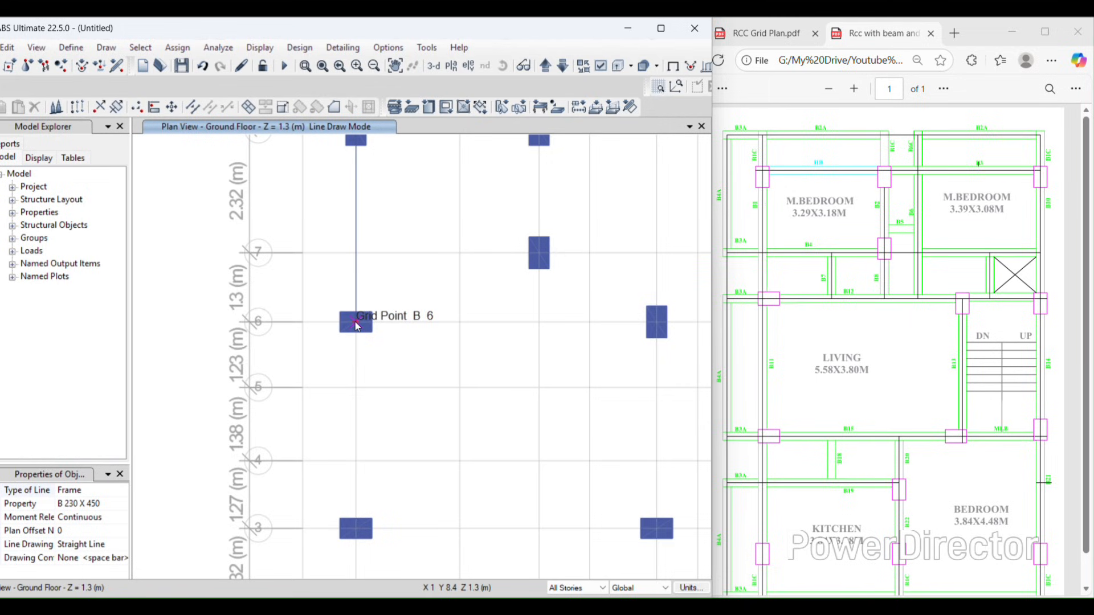
scroll(357, 324, down, 3)
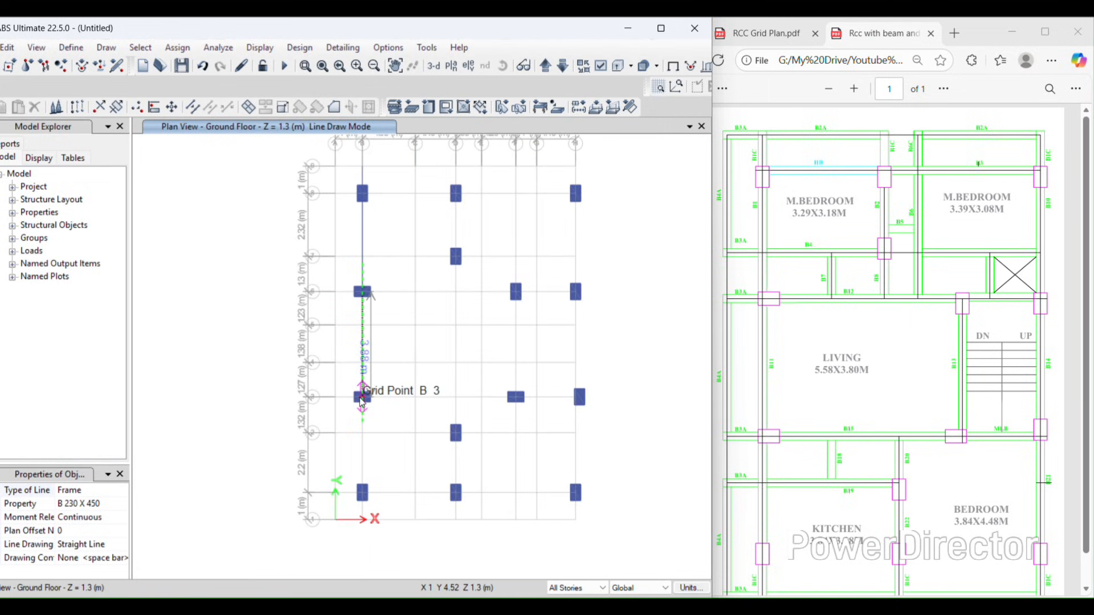
click(362, 399)
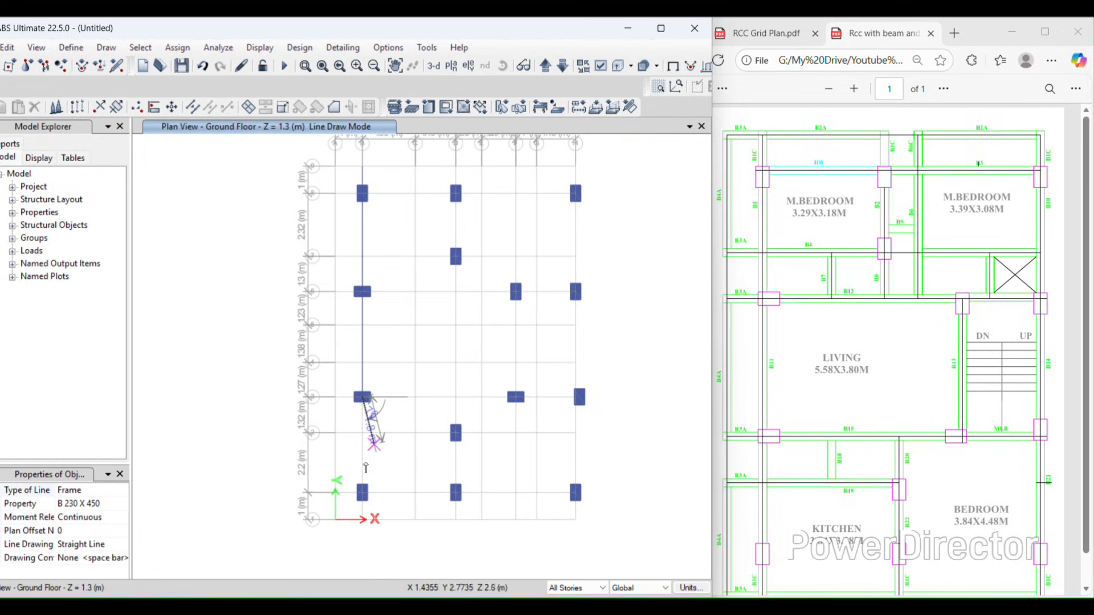
click(362, 494)
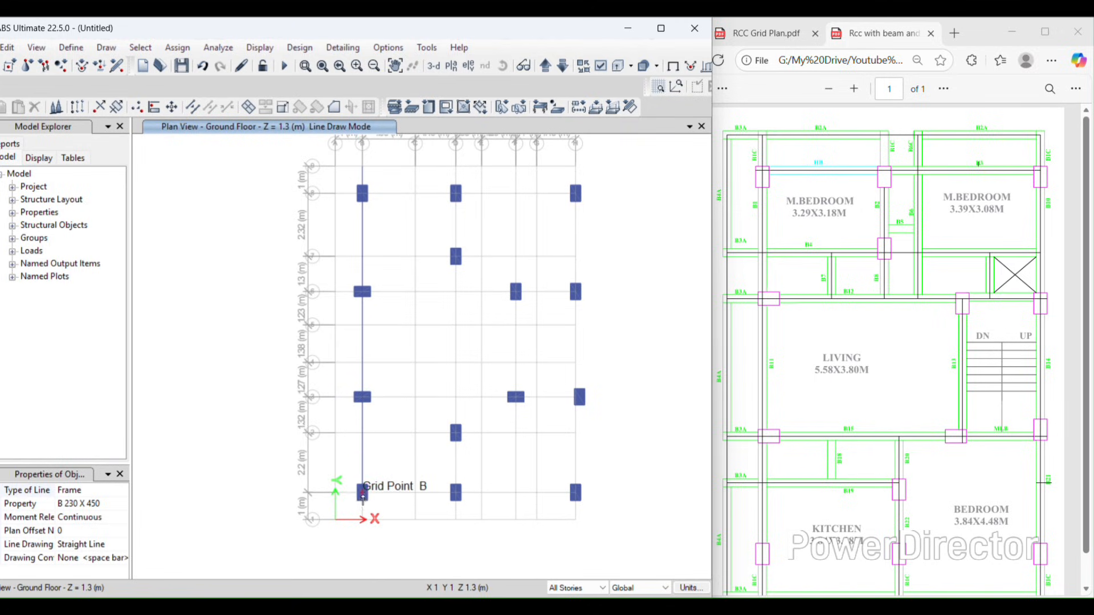
scroll(806, 350, down, 1)
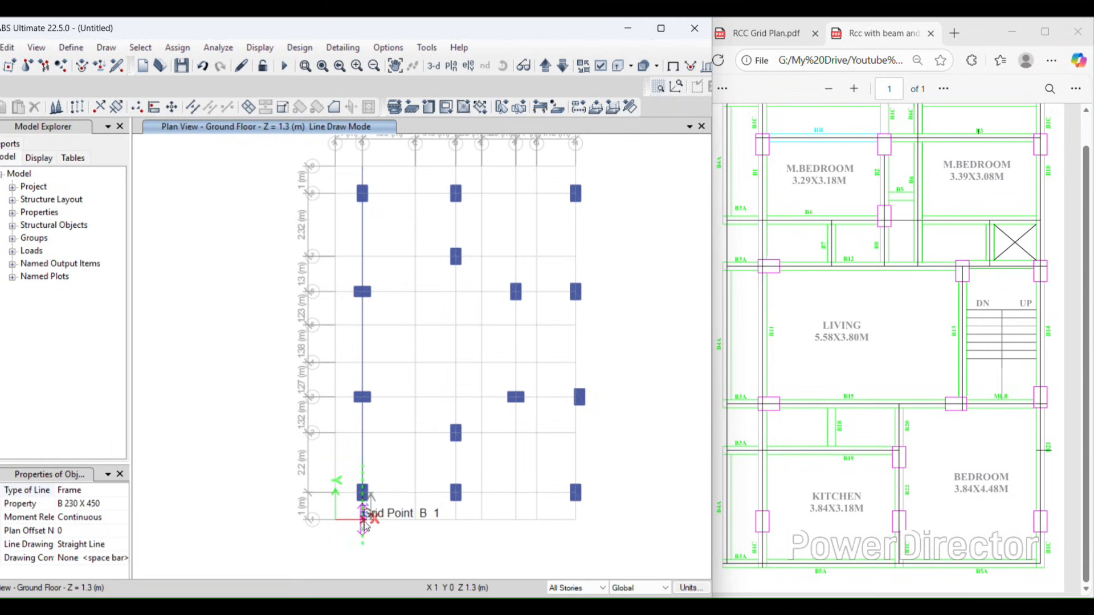
Step: Draw beams on grids D and H between the 1 m Y grid line and grid line 1, and along the 1 m line from B through D to H
click(456, 492)
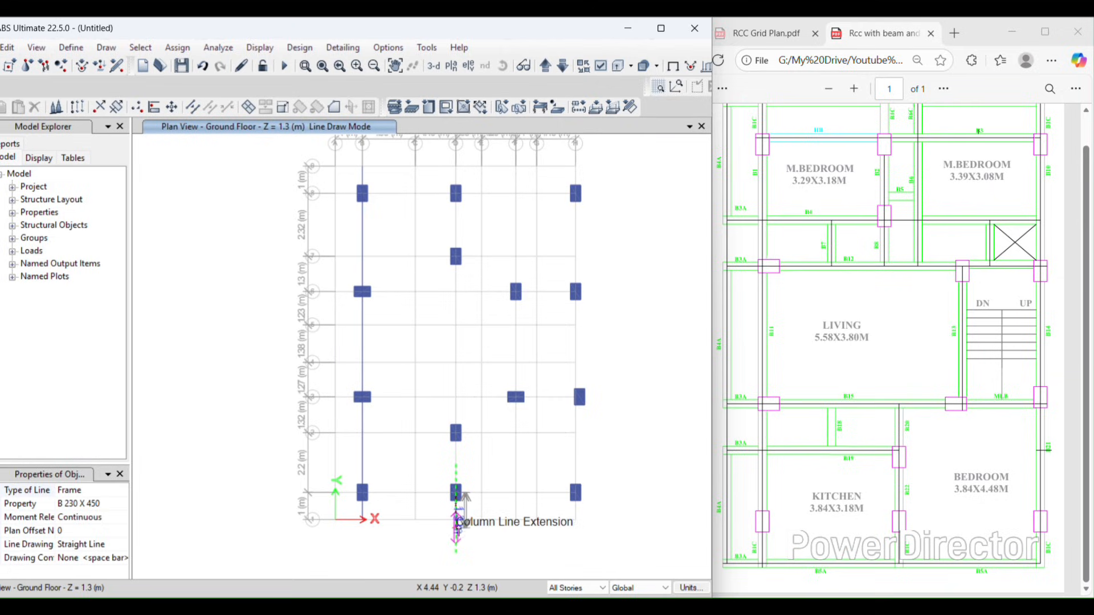
click(455, 520)
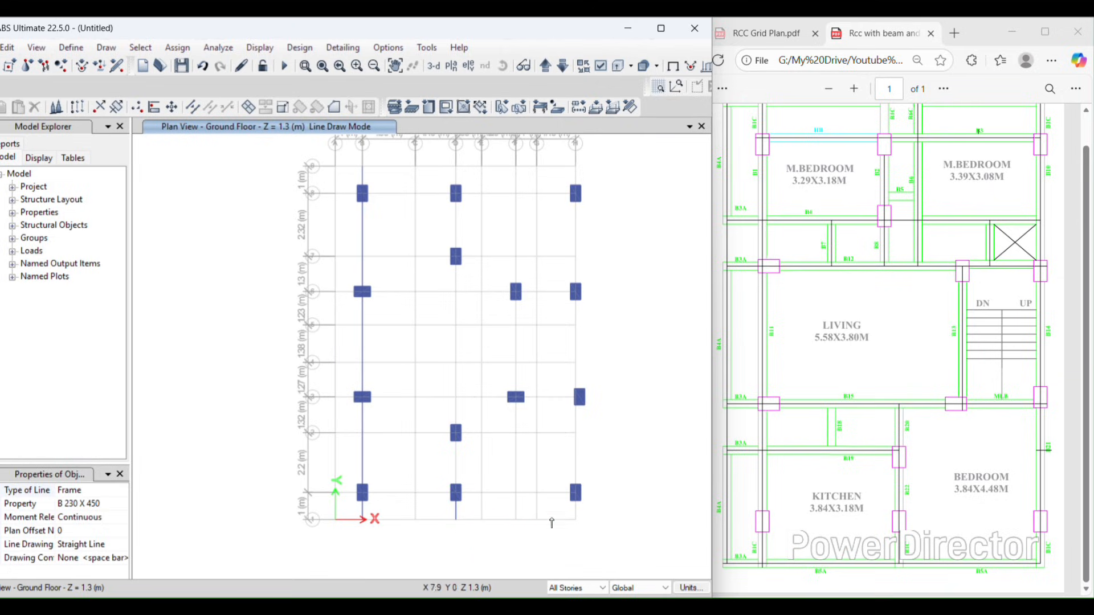
click(576, 519)
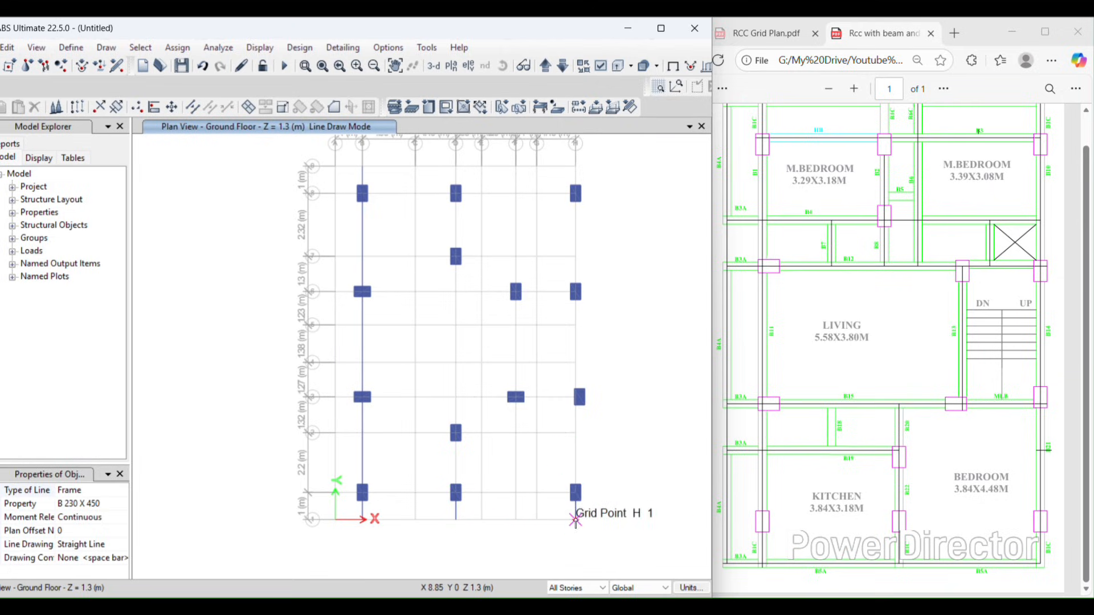
click(368, 494)
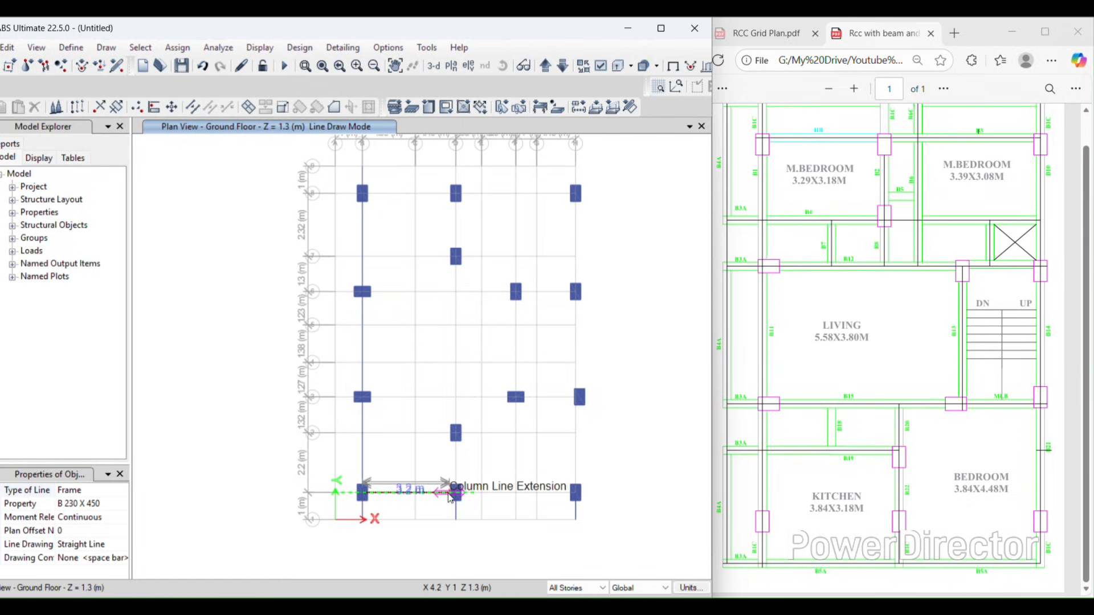
drag(456, 494, 572, 493)
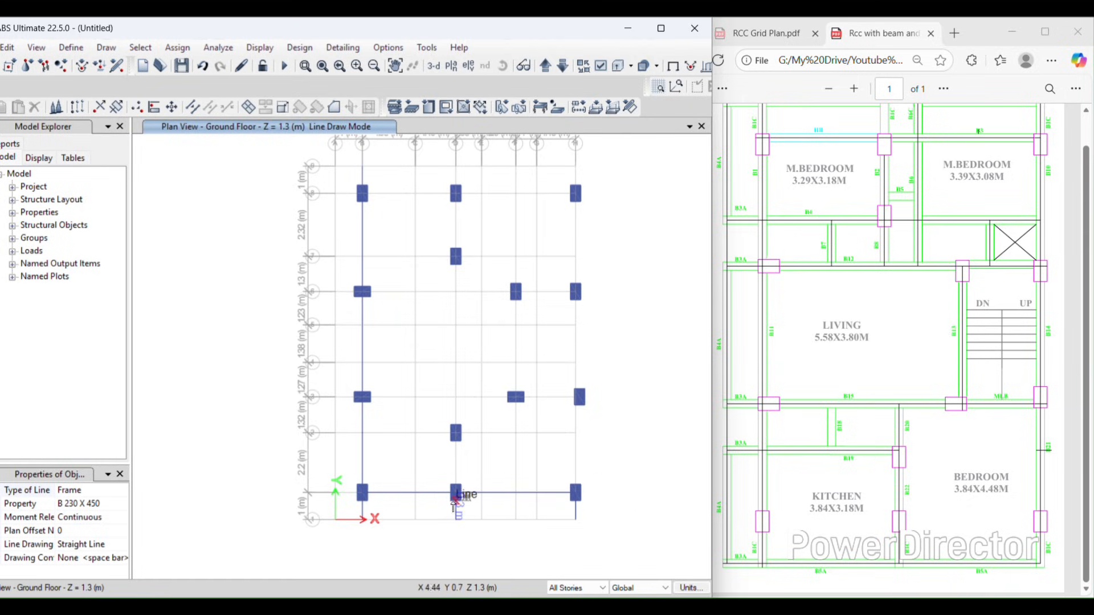
Step: Draw B 230 X 450 beams on grid D from the 1 m Y grid line to D2, and from D2 to B2
click(456, 492)
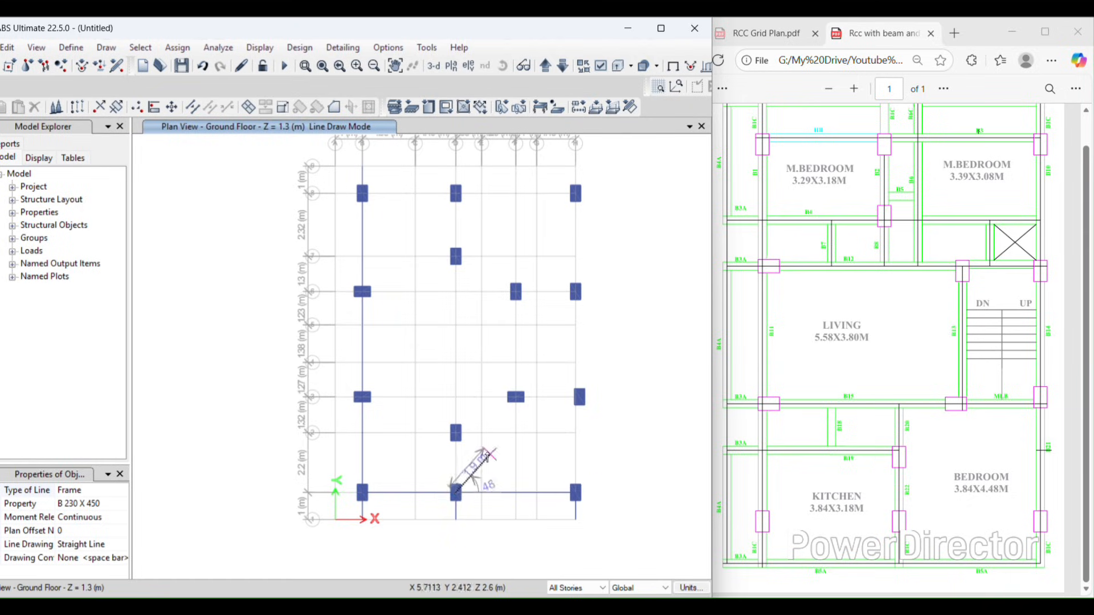
double_click(456, 433)
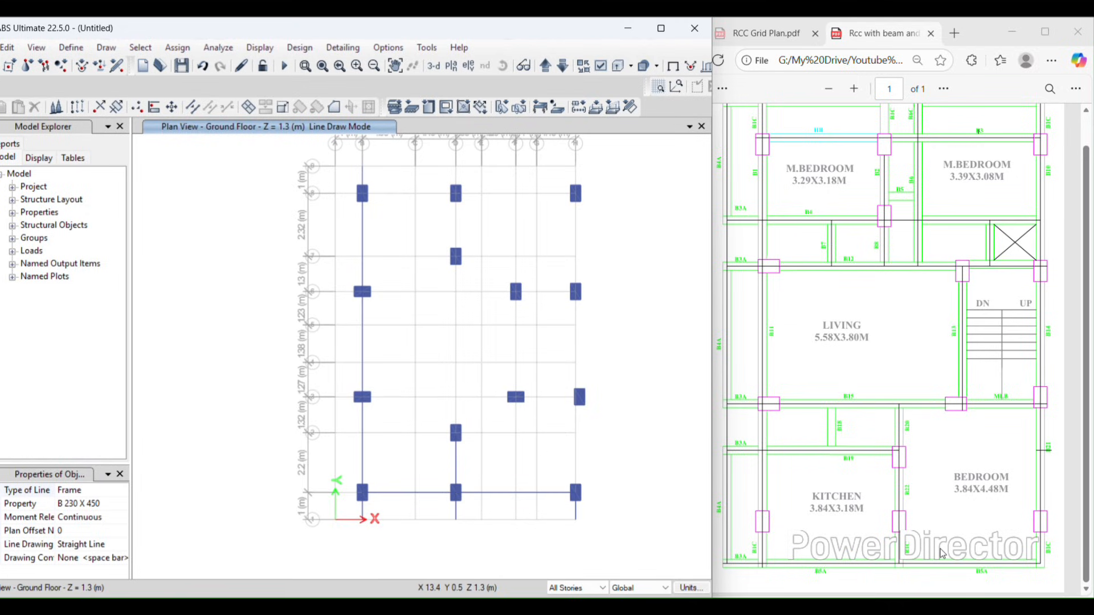
click(456, 434)
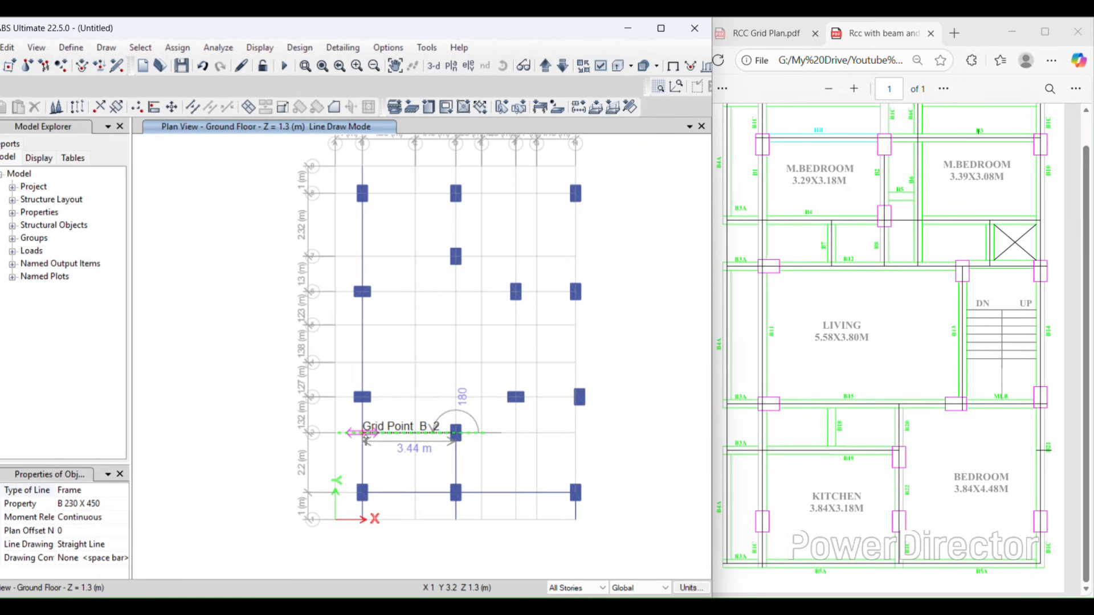
click(363, 434)
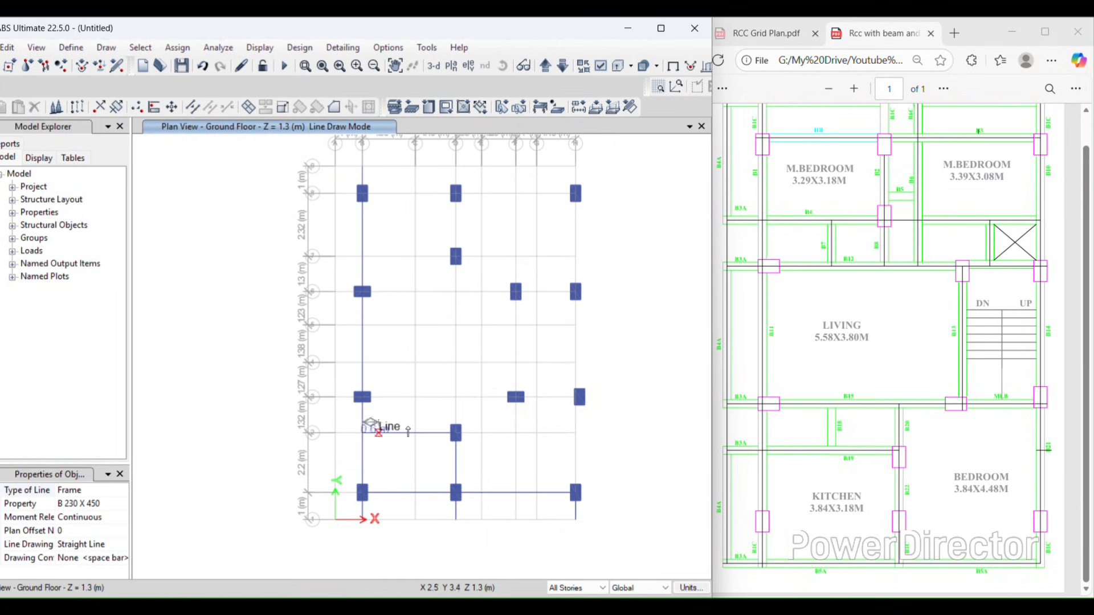
Step: Draw B 230 X 450 beams from grid point B3 to the column at F3, and from D2 to D3
scroll(366, 402, up, 3)
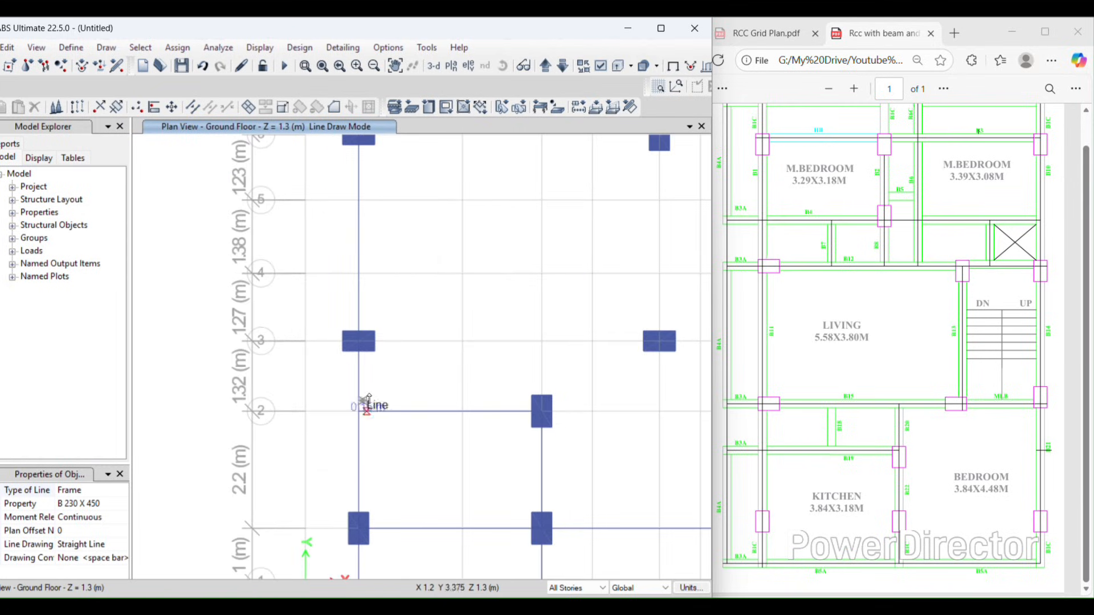
click(360, 340)
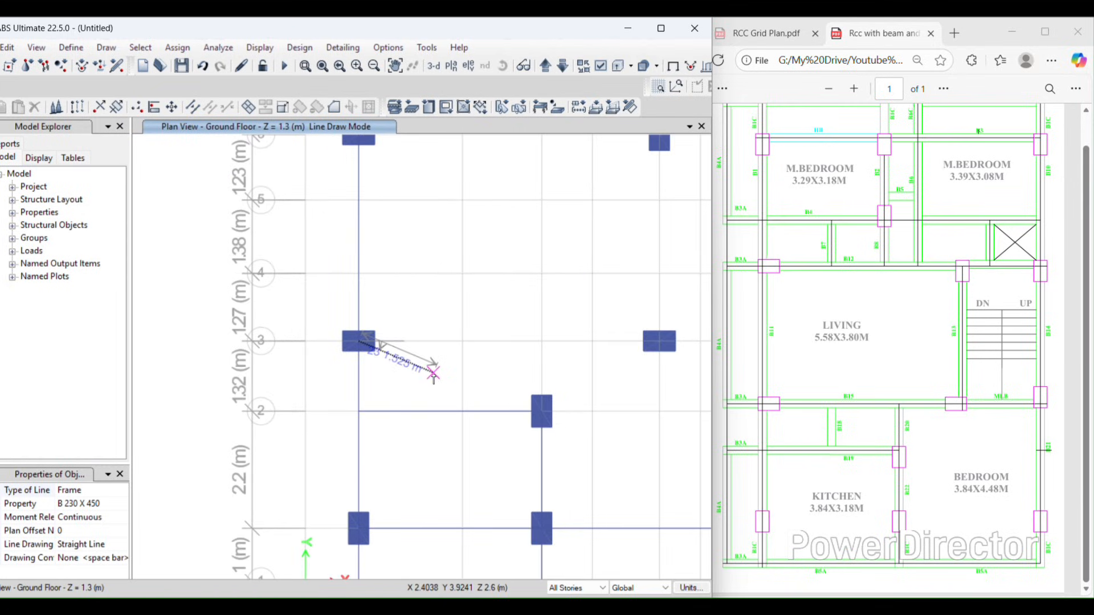
click(659, 341)
scroll(566, 431, down, 3)
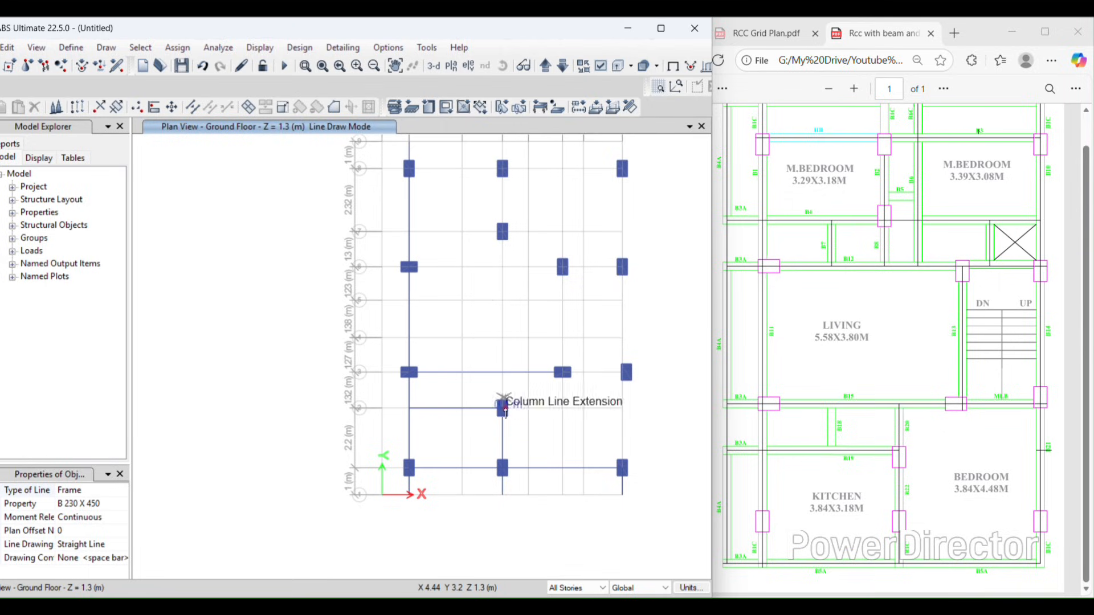
click(502, 408)
click(502, 373)
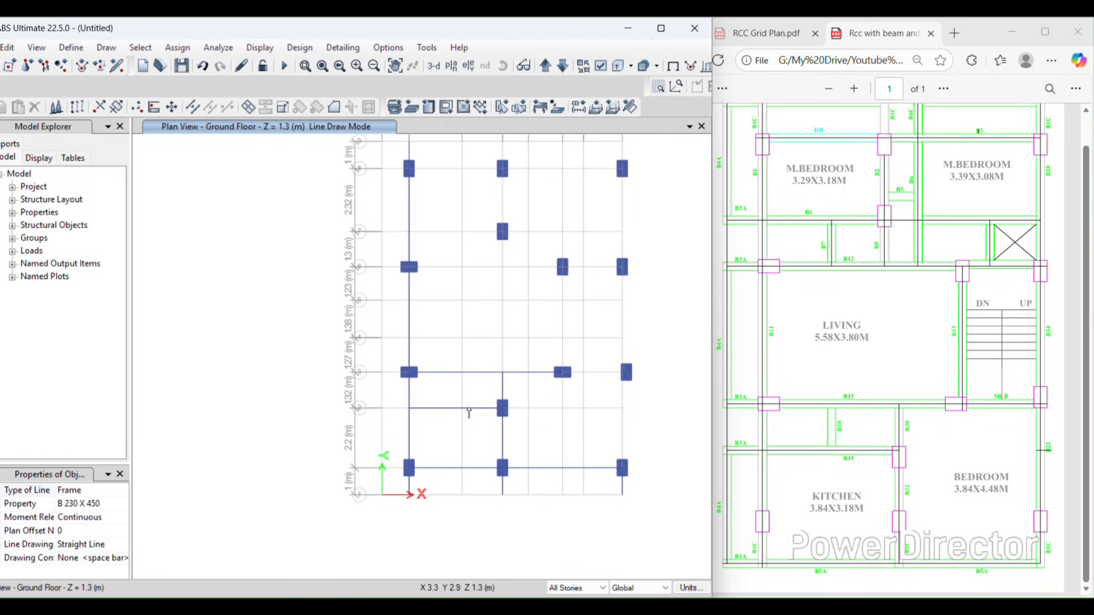
Step: Draw a B 230 X 450 beam on grid C from grid line 2 to grid line 3
scroll(527, 442, up, 2)
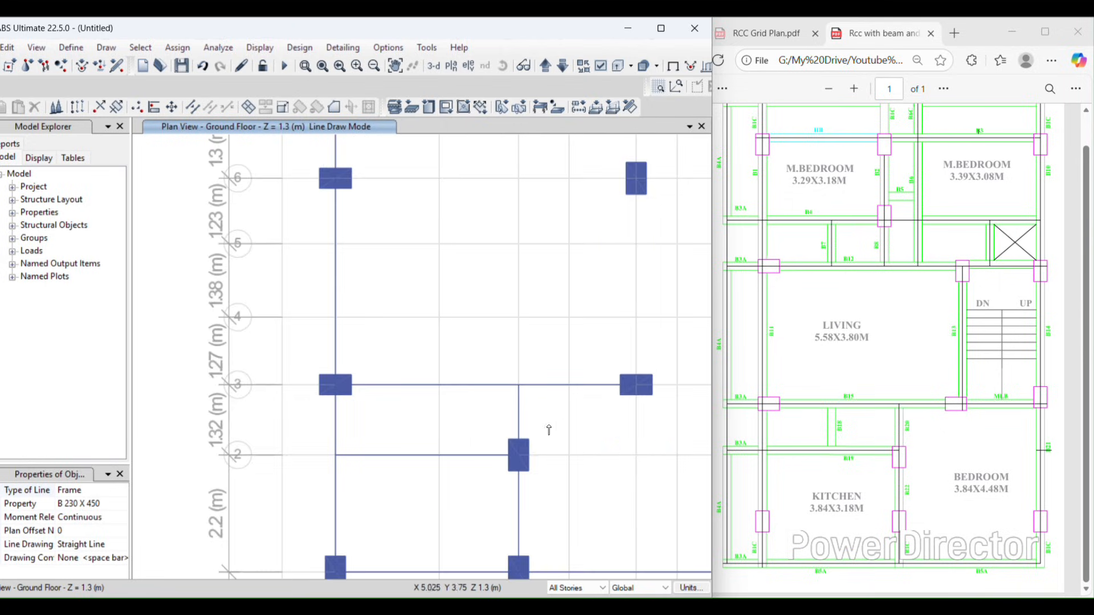
click(438, 454)
click(439, 385)
scroll(396, 446, down, 3)
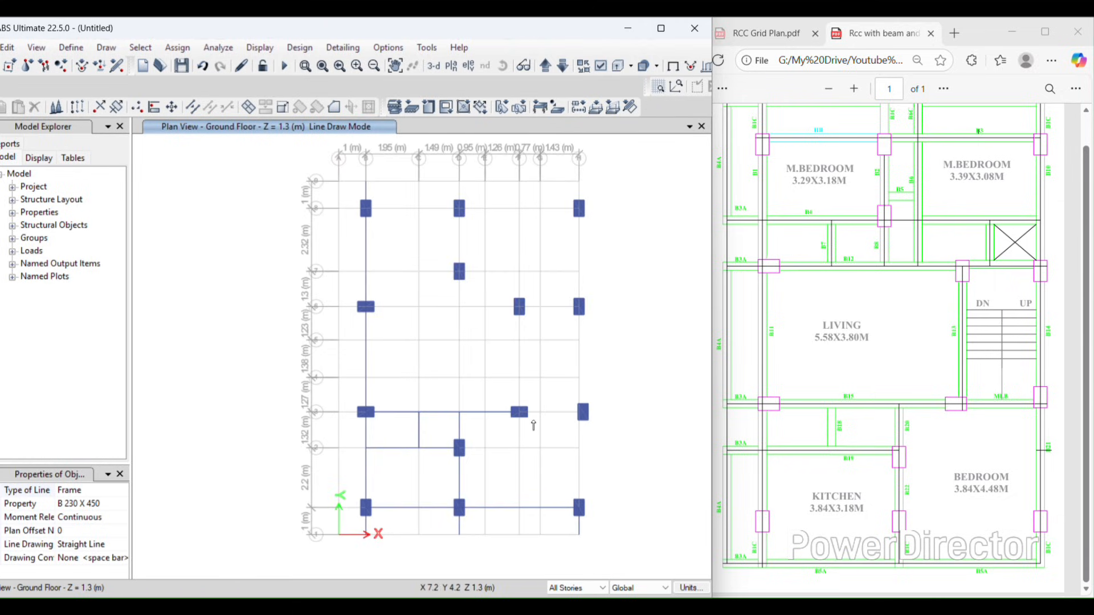
Step: Draw a B 230 X 450 beam on grid line 3 from the column at F3 to H3
click(519, 412)
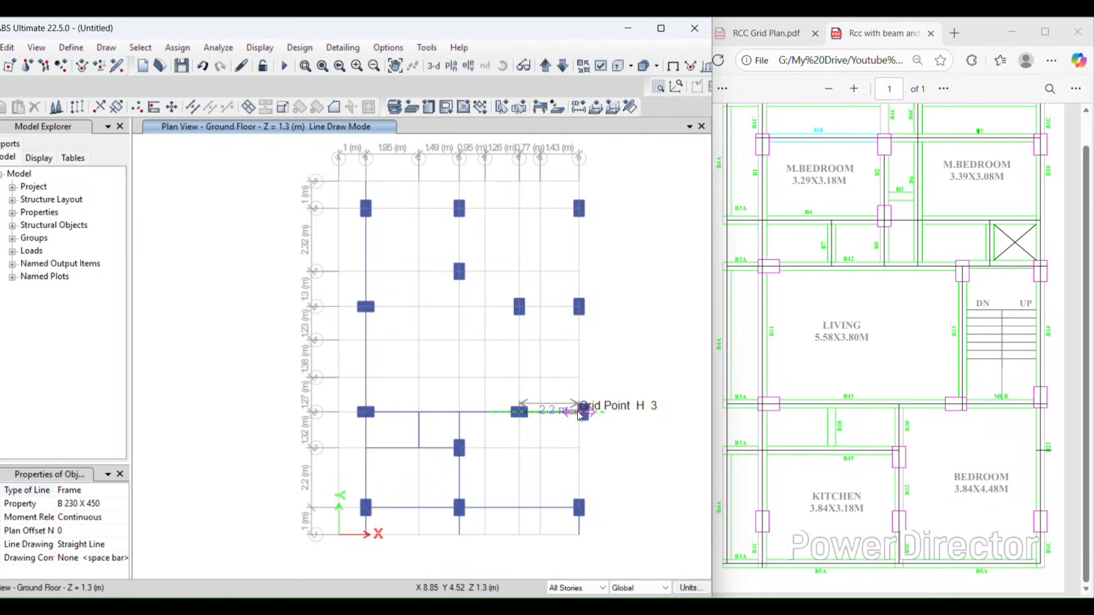
scroll(580, 414, up, 3)
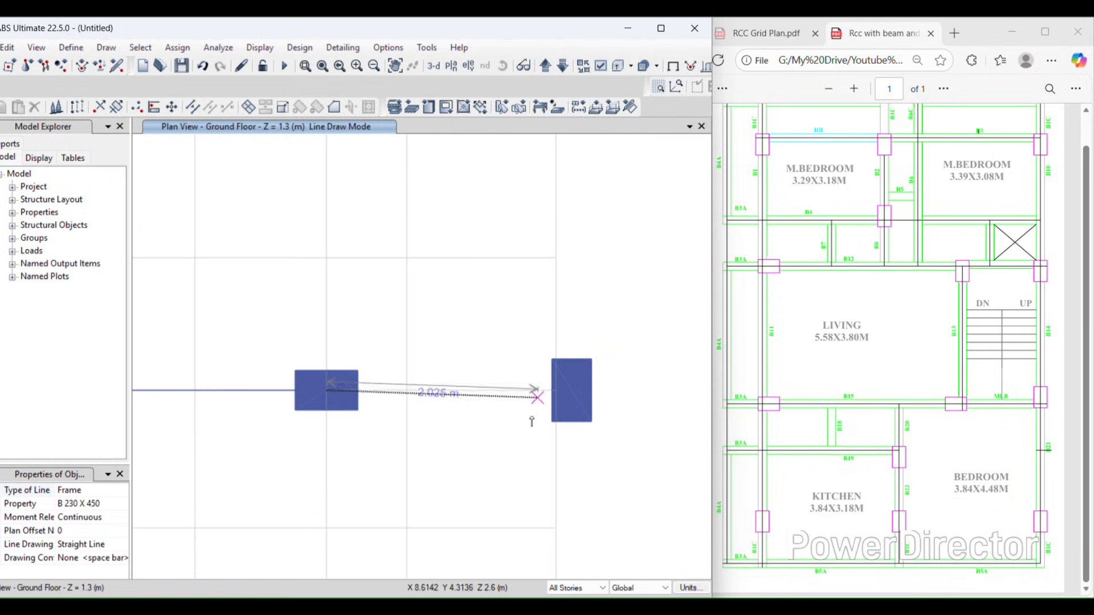
scroll(532, 421, down, 3)
scroll(515, 370, down, 5)
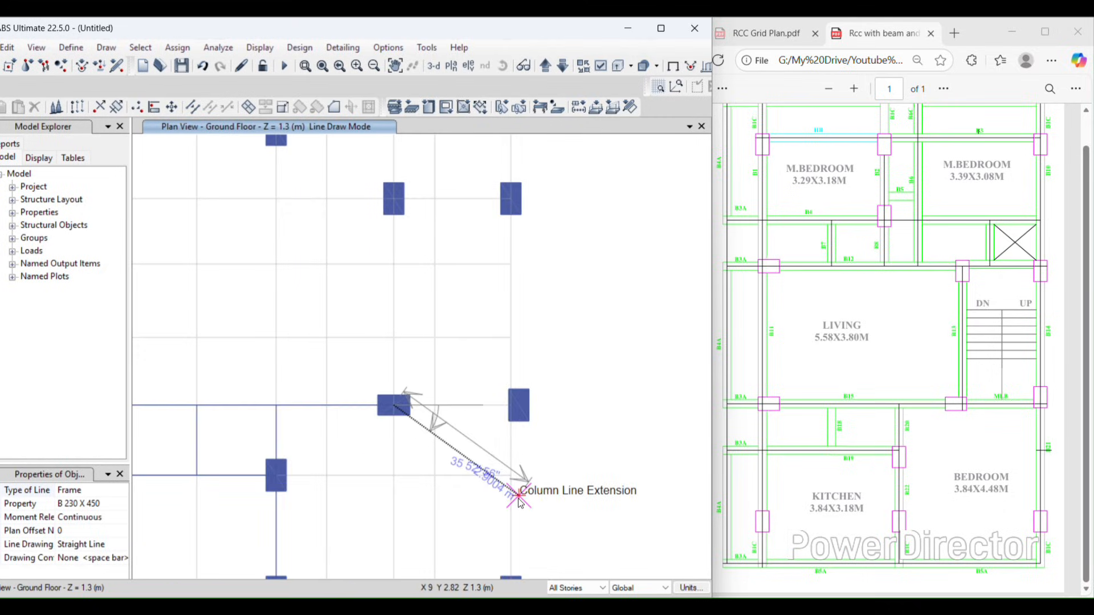
scroll(536, 337, up, 3)
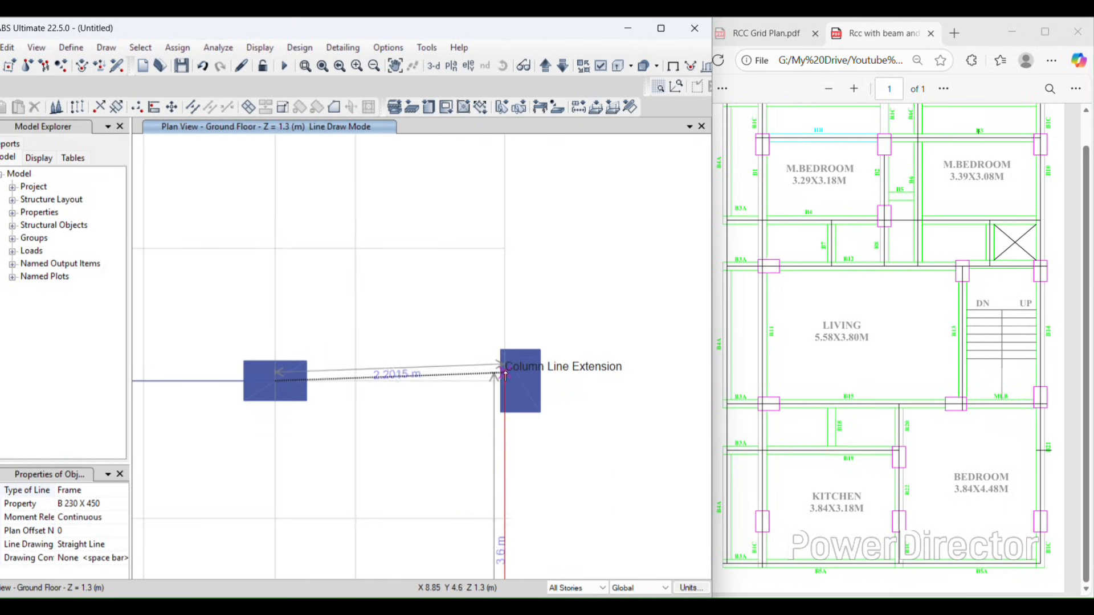
click(521, 393)
scroll(537, 436, down, 4)
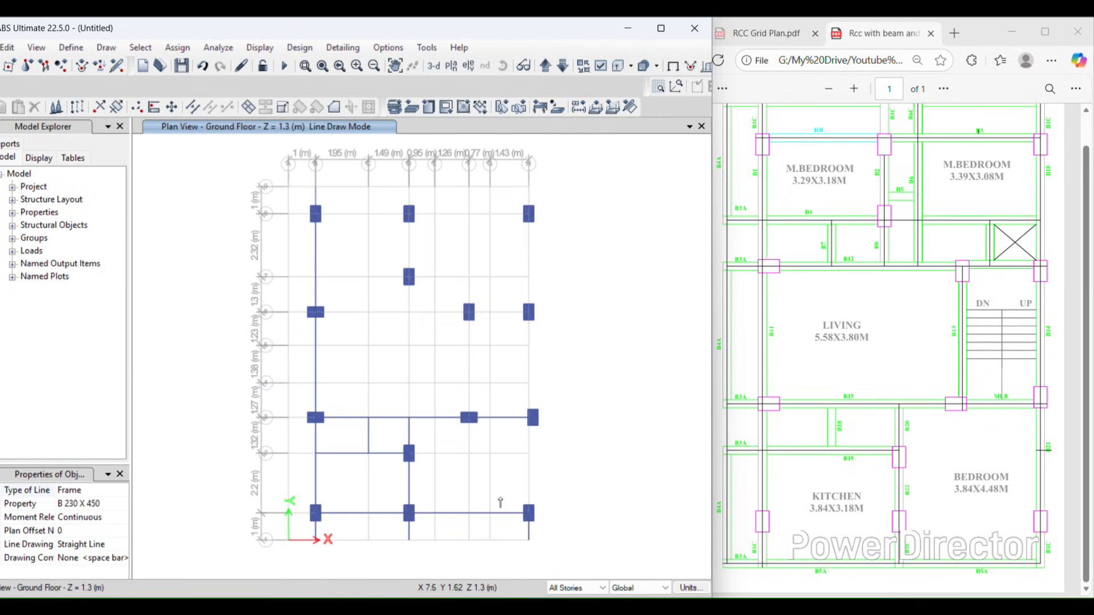
key(Escape)
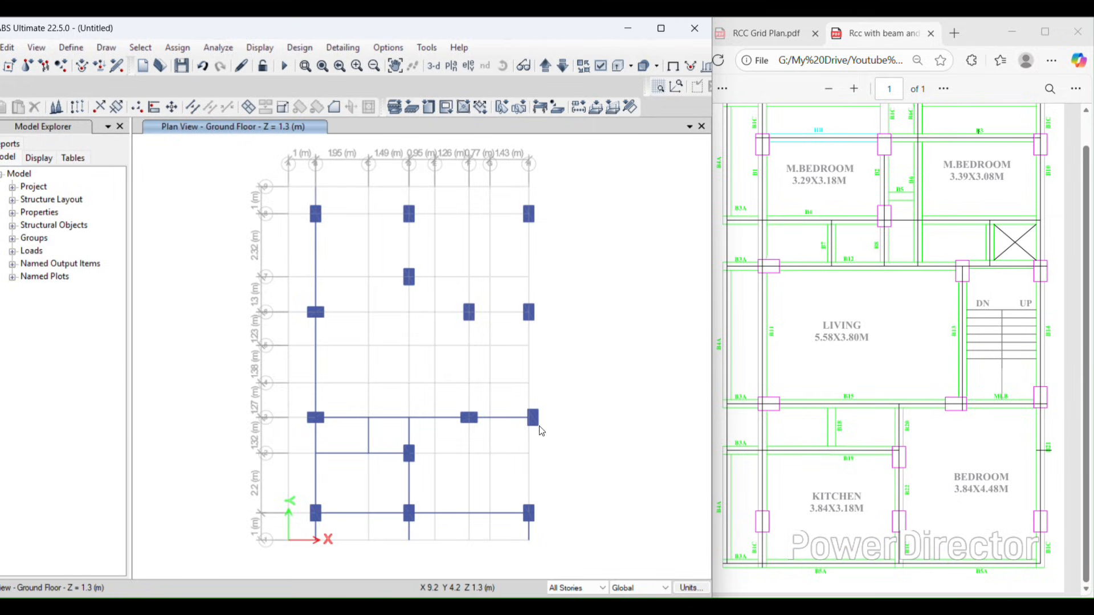
Step: Delete the column that sits off the grid intersection at H3 on all stories
scroll(542, 427, up, 4)
mouse_move(551, 480)
mouse_down()
mouse_move(456, 311)
mouse_move(491, 327)
mouse_up()
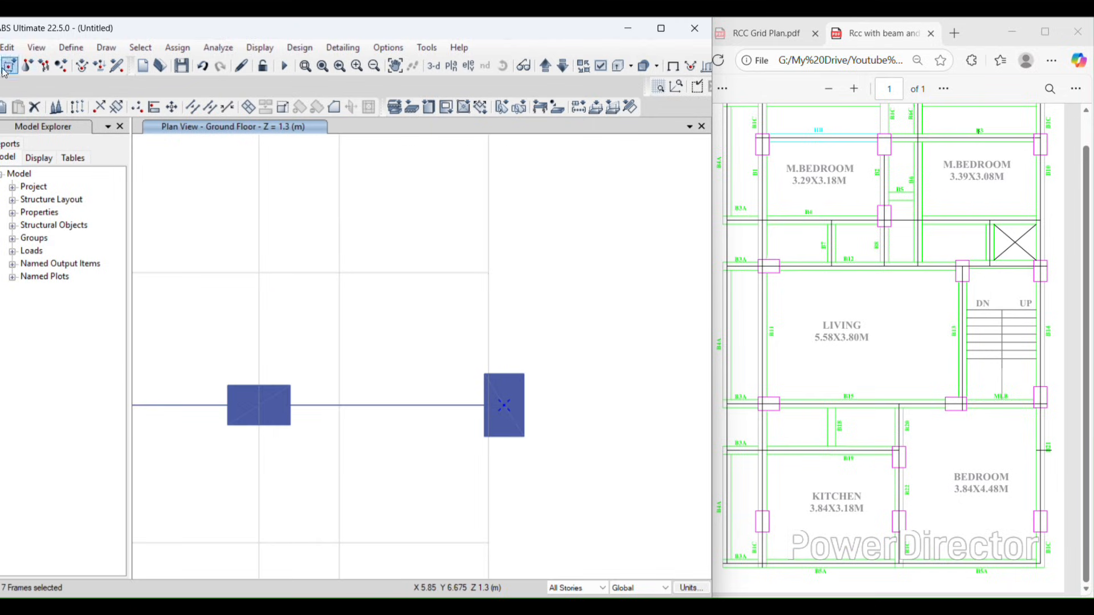
click(8, 47)
click(31, 162)
scroll(502, 433, down, 4)
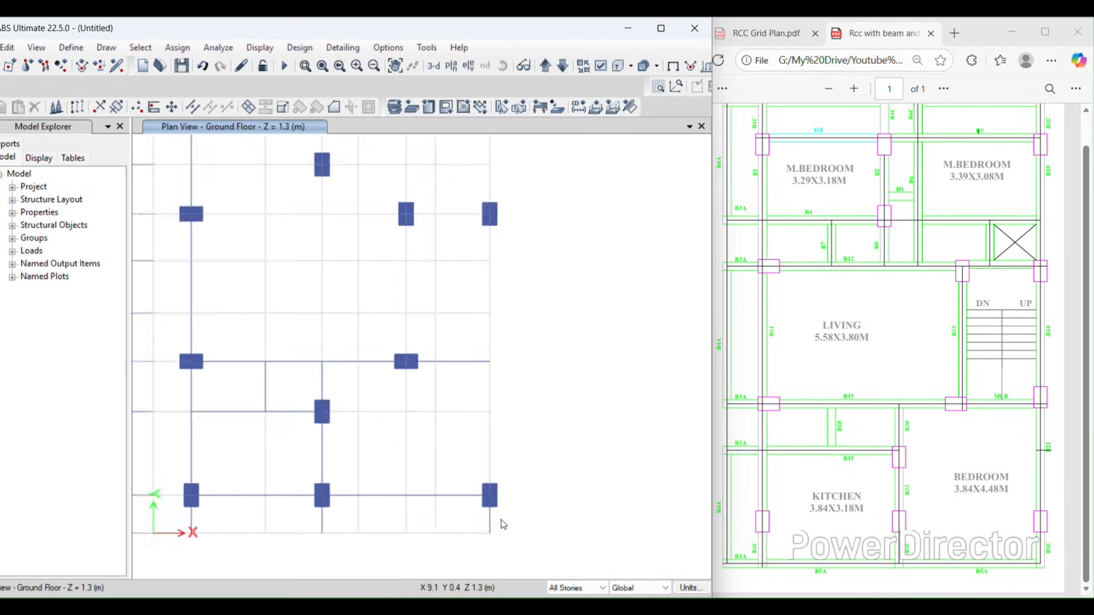
Step: Place a C 380 X 600 column with a 90 degree angle at grid point H3 on all stories
scroll(498, 512, up, 3)
scroll(494, 503, down, 3)
click(106, 47)
mouse_move(195, 150)
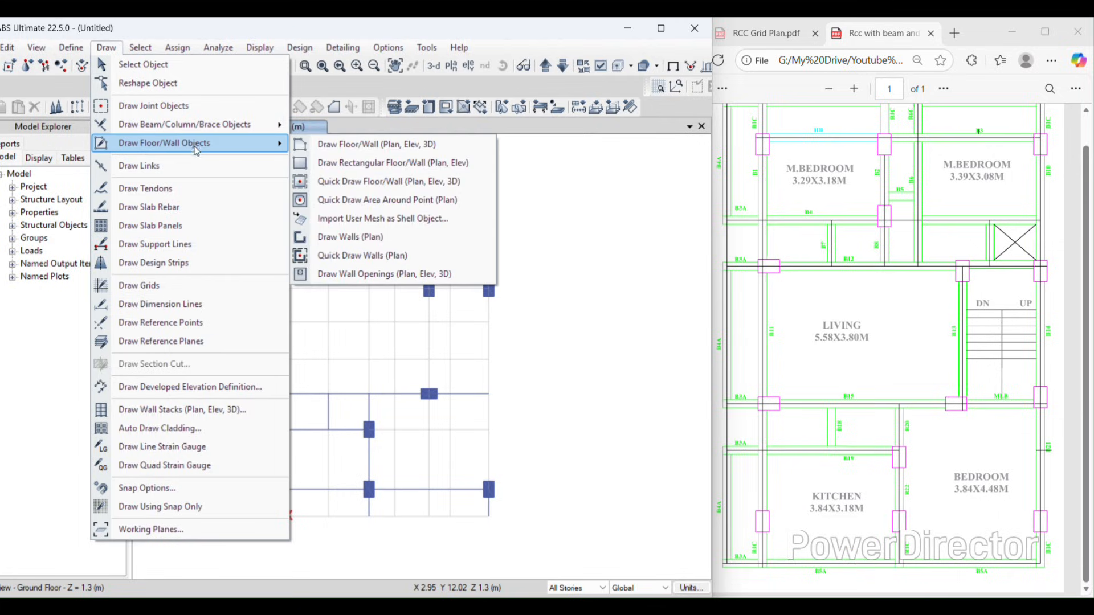
mouse_move(222, 125)
click(365, 163)
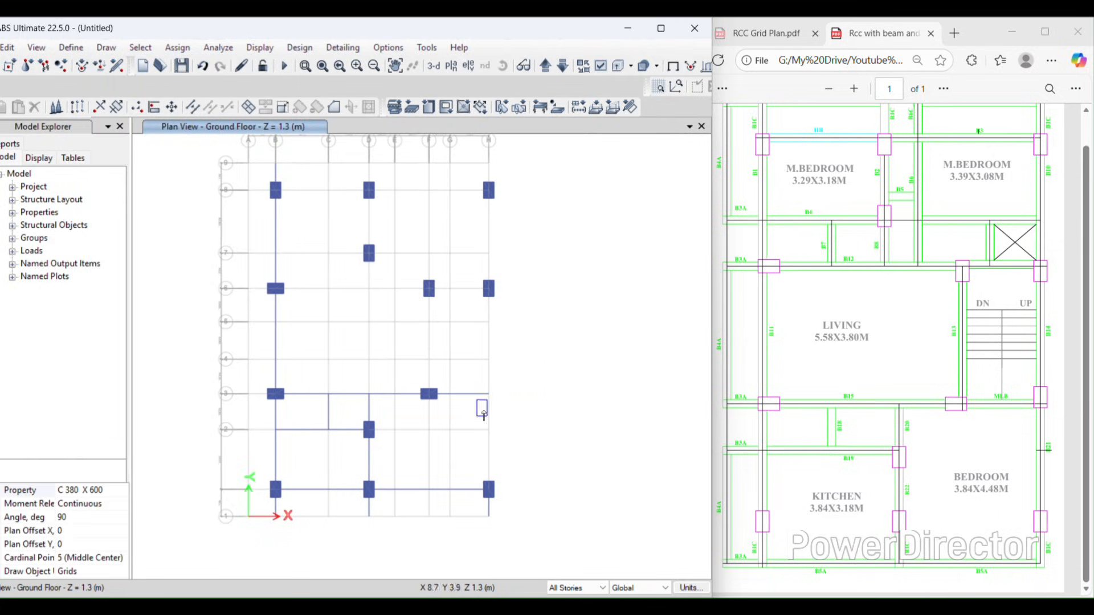
click(488, 394)
scroll(512, 413, up, 3)
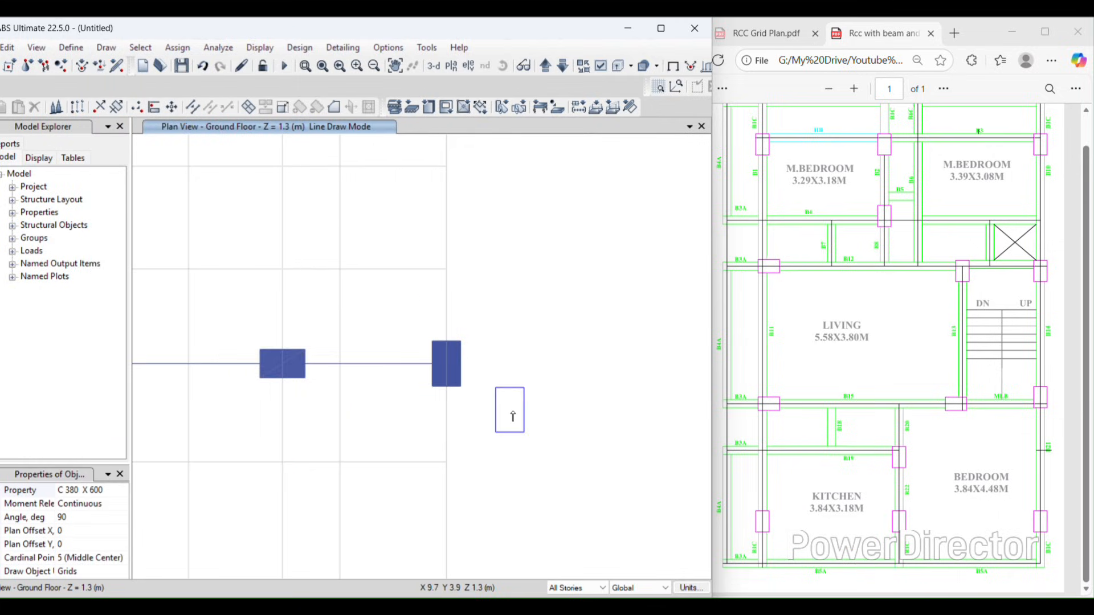
scroll(512, 416, down, 3)
scroll(489, 415, up, 3)
scroll(474, 516, down, 2)
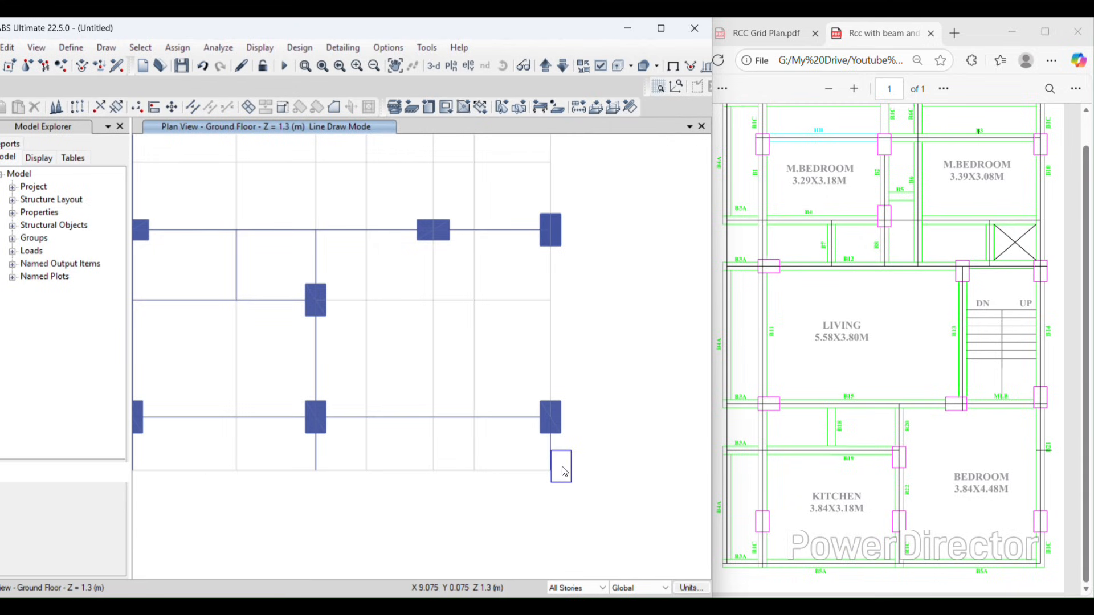
key(Escape)
Step: Draw a B 230 X 450 beam on grid H from the column on the 1 m Y grid line to H3
scroll(541, 423, down, 2)
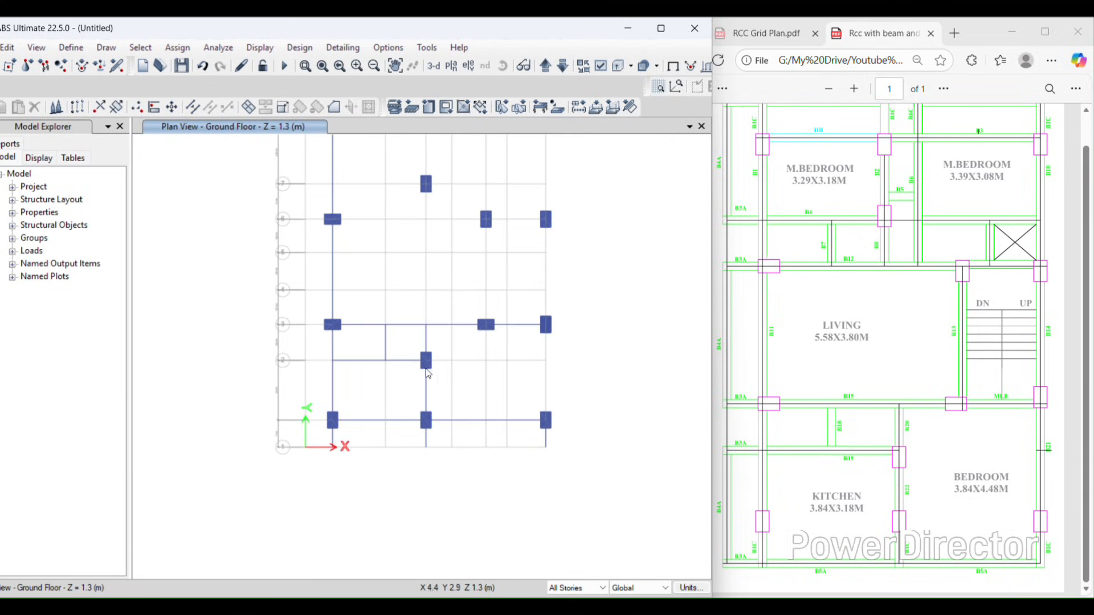
middle_drag(435, 207, 380, 366)
click(106, 47)
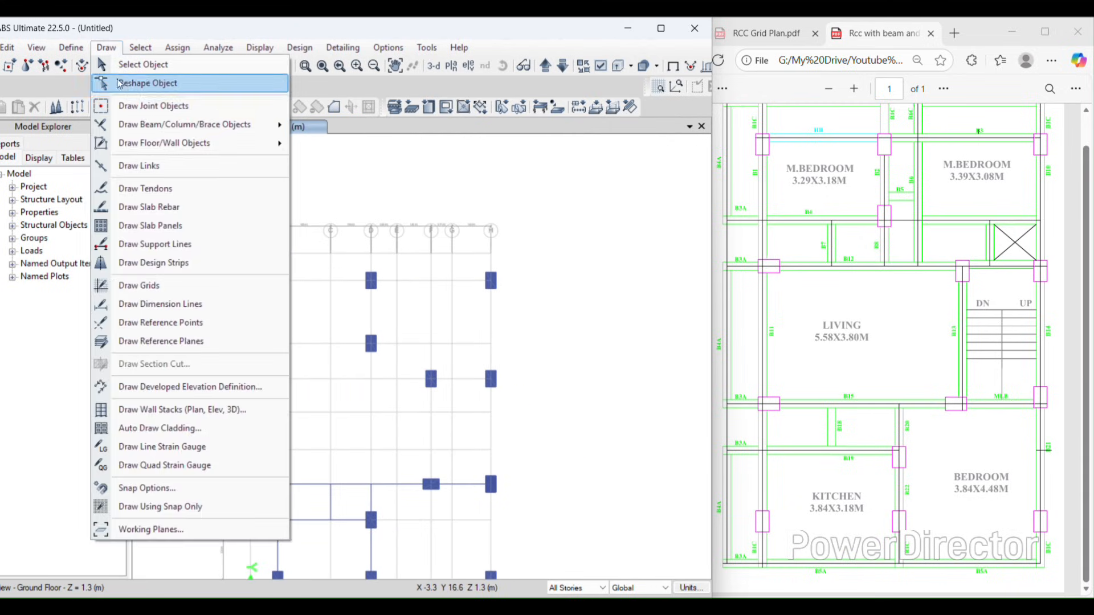
mouse_move(143, 127)
click(353, 183)
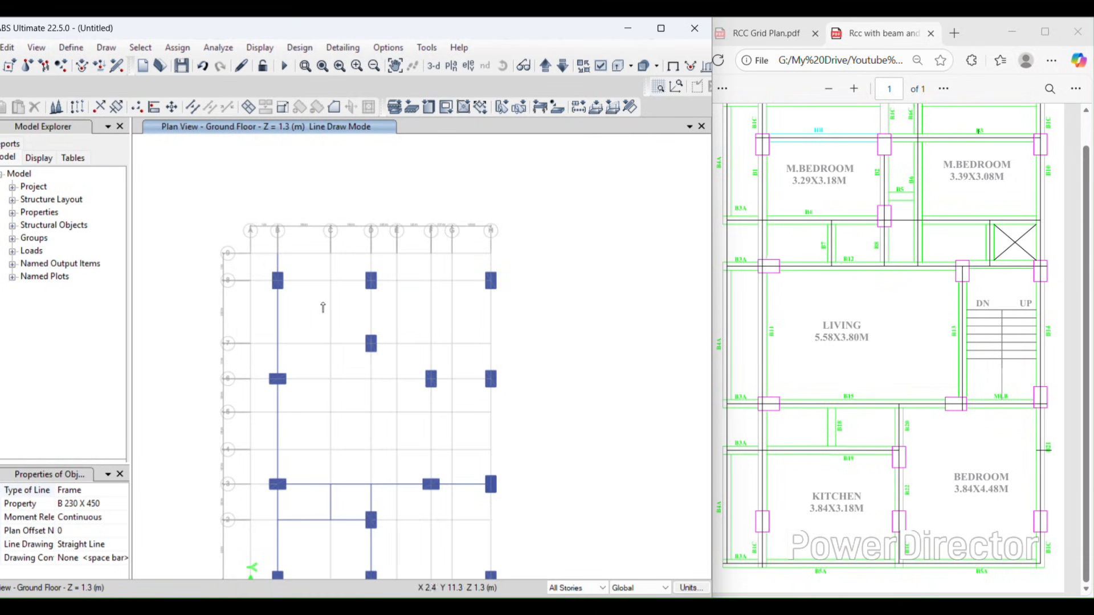
middle_drag(447, 460, 432, 332)
click(262, 451)
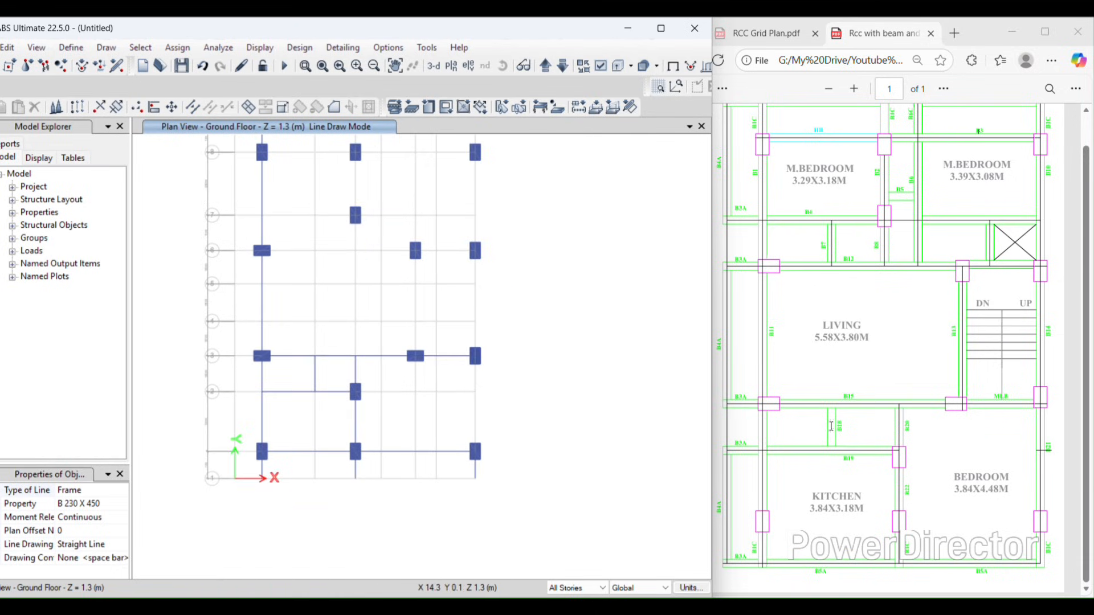
click(475, 452)
scroll(469, 453, up, 2)
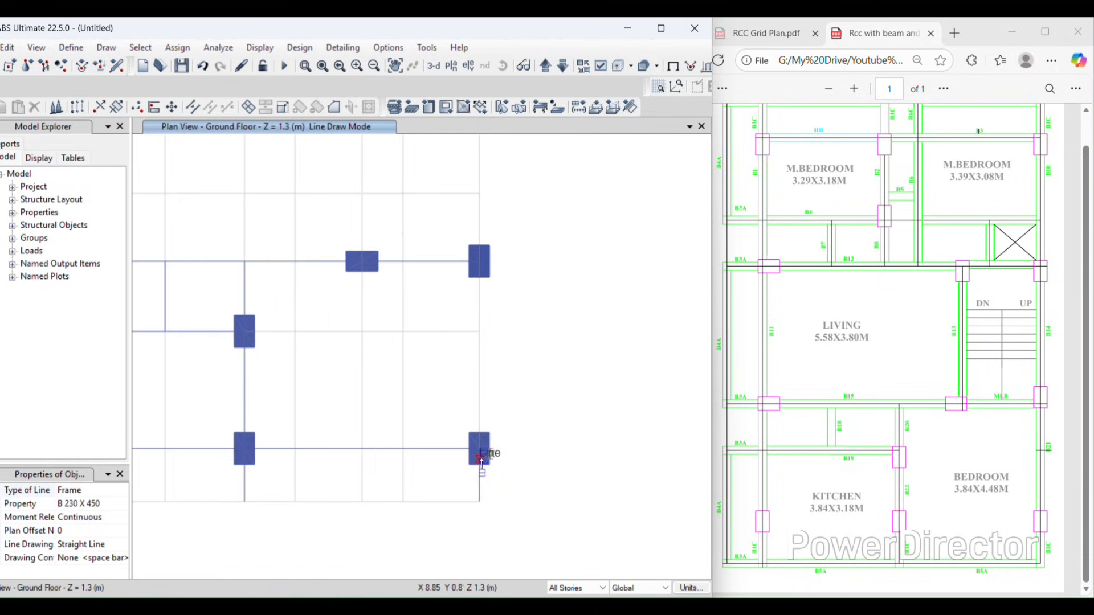
click(480, 263)
scroll(446, 410, down, 2)
scroll(452, 398, up, 3)
scroll(456, 397, down, 1)
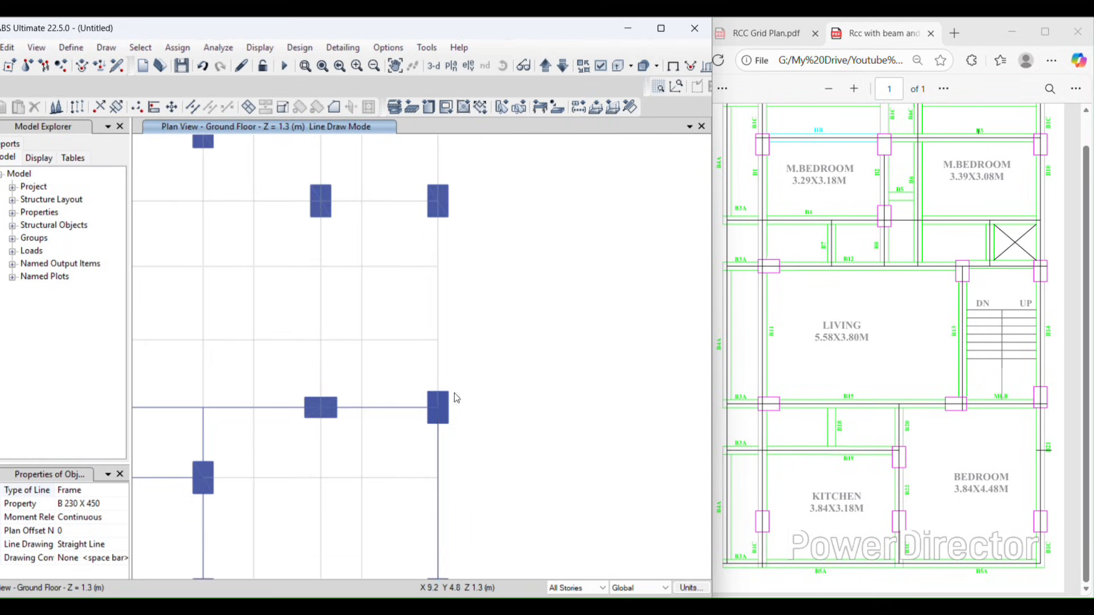
Step: Draw B 230 X 450 beams on grid H from H6 to H3 and on grid F from F6 to F3
click(437, 203)
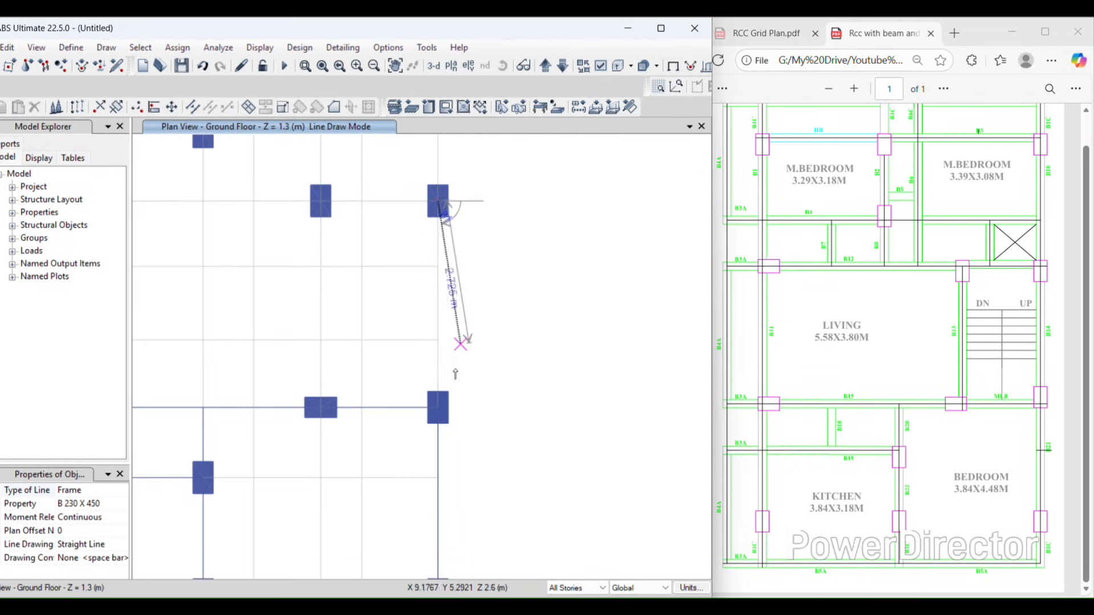
click(437, 410)
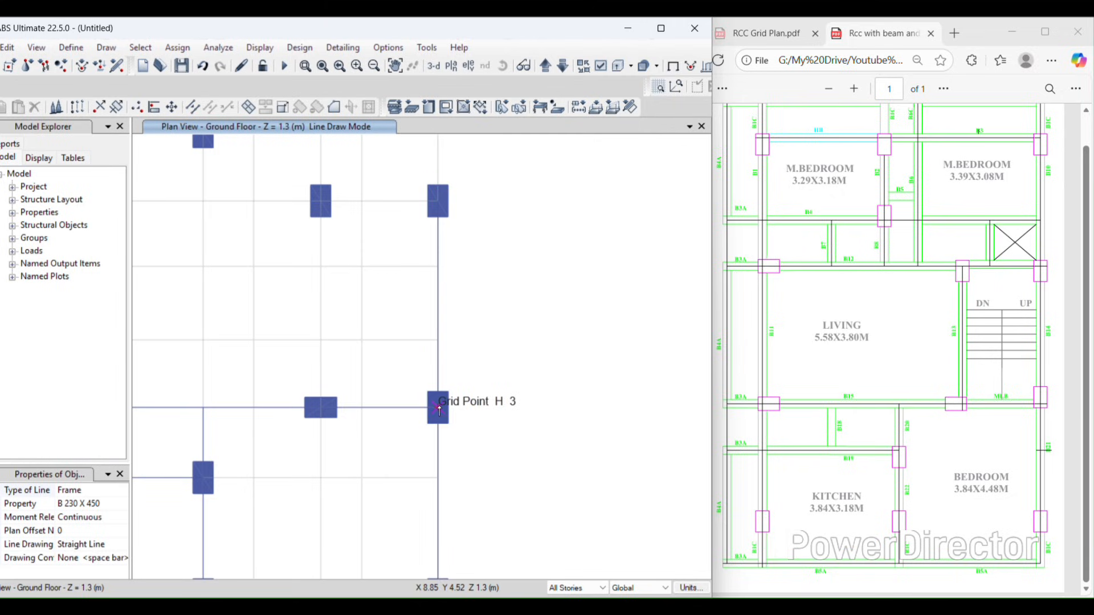
click(320, 203)
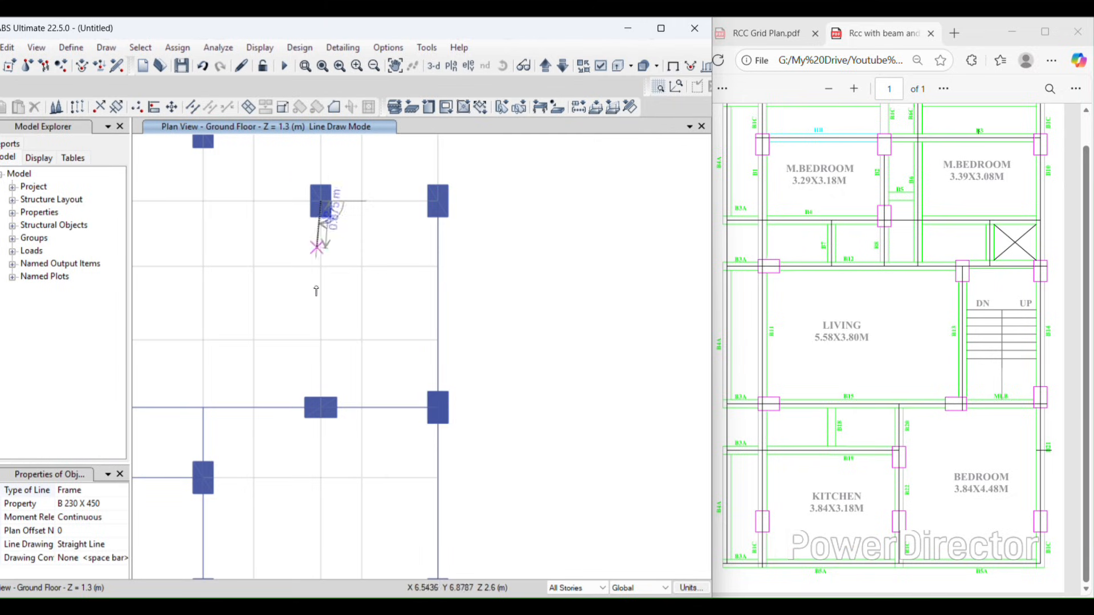
click(320, 413)
scroll(358, 341, down, 3)
scroll(351, 278, up, 3)
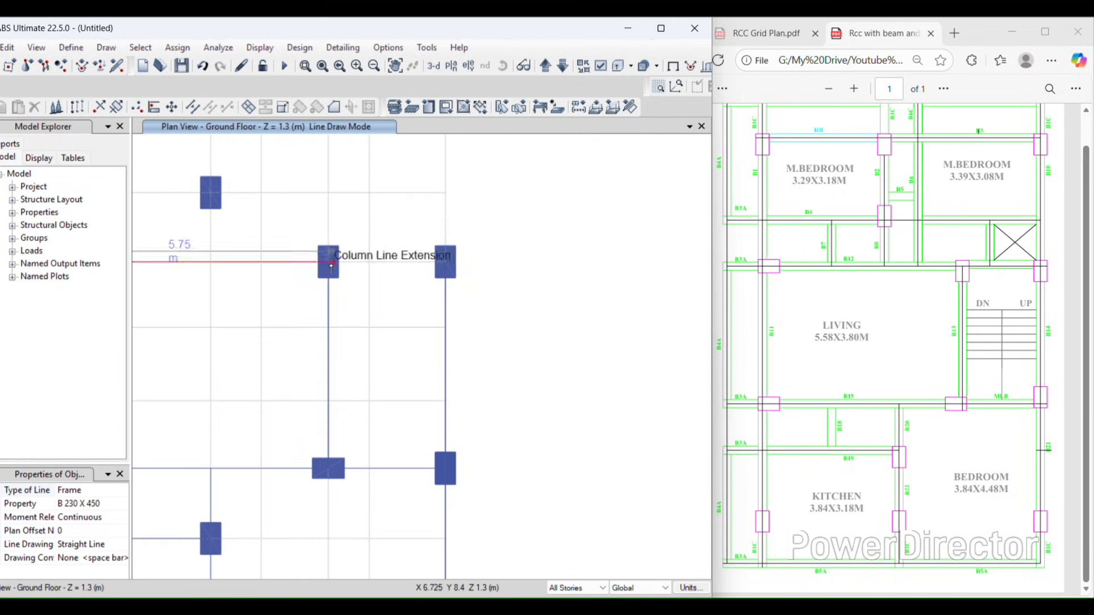
Step: Draw B 230 X 450 beams on grid line 6 from F6 to H6 and from B6 to F6
click(331, 262)
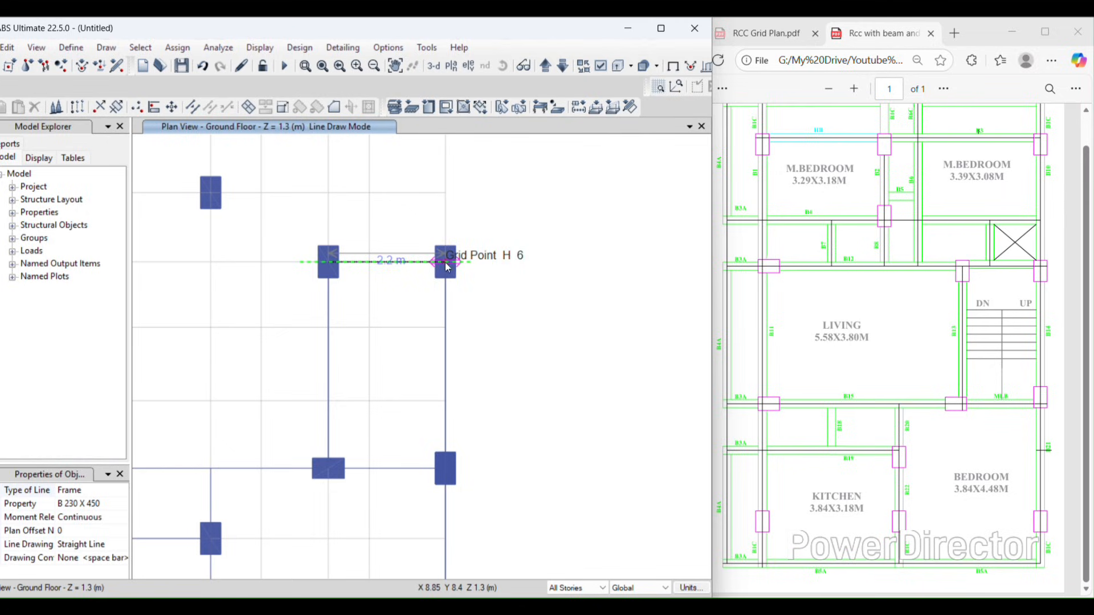
click(446, 267)
scroll(425, 354, down, 3)
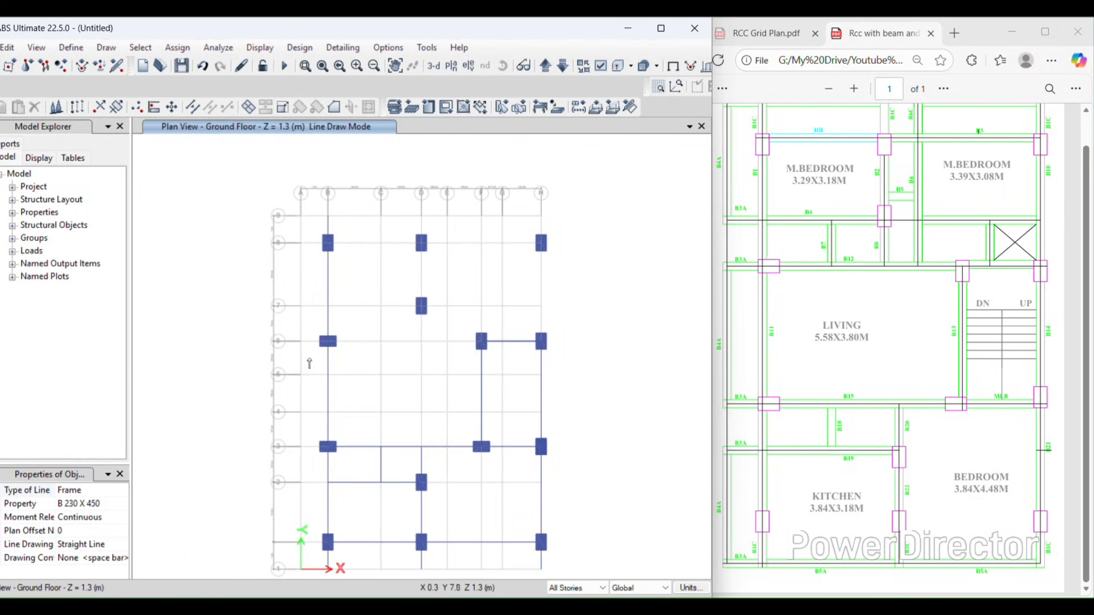
scroll(309, 362, up, 3)
click(346, 326)
middle_drag(571, 288, 321, 242)
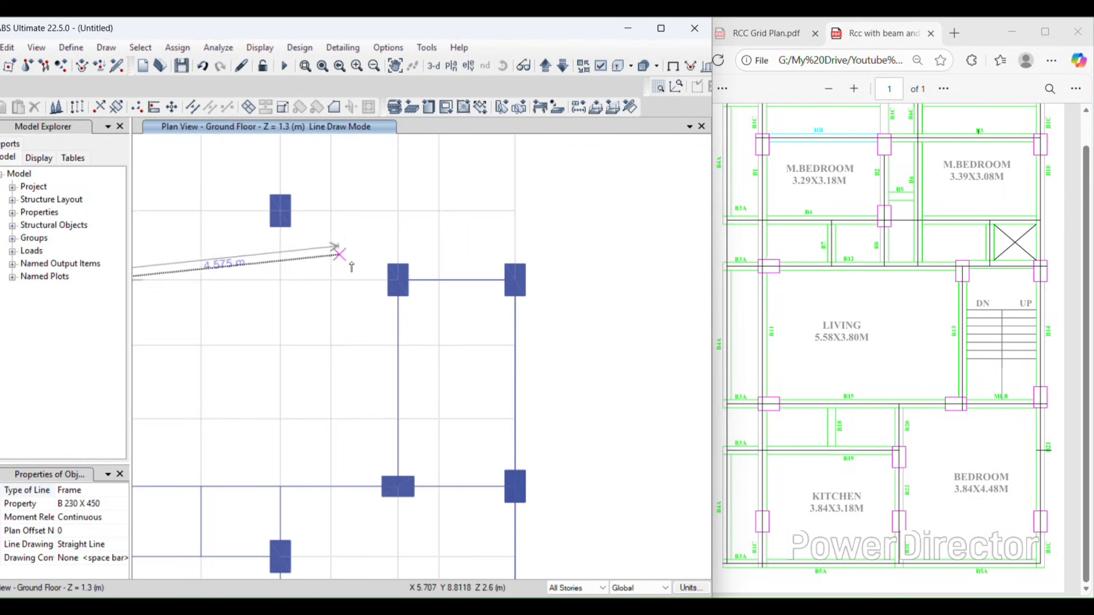
click(398, 280)
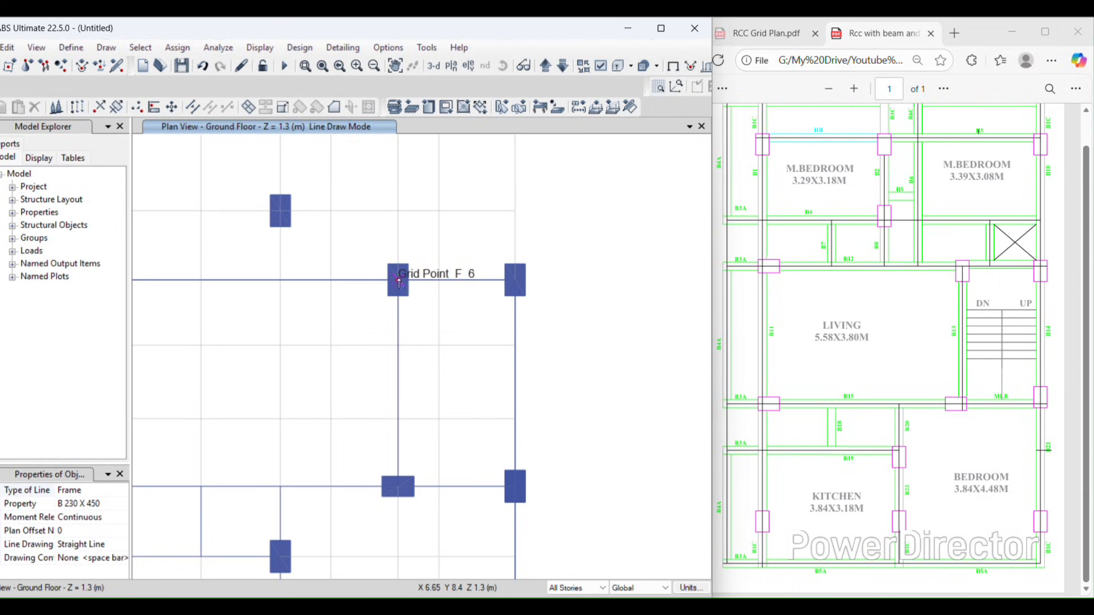
scroll(422, 312, down, 2)
scroll(358, 351, up, 2)
scroll(357, 351, down, 2)
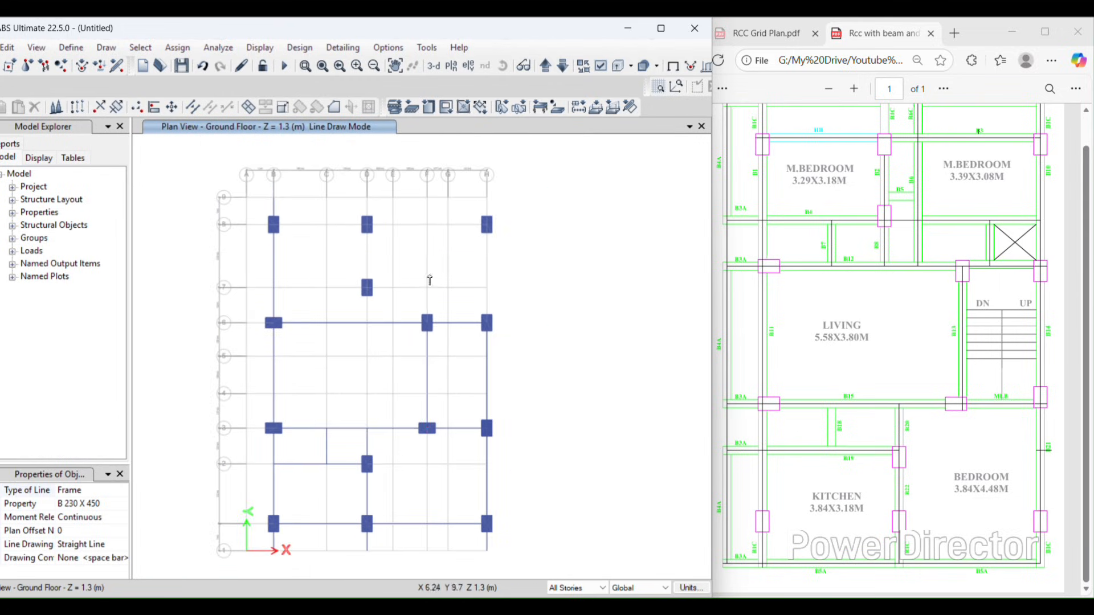
middle_drag(374, 229, 416, 252)
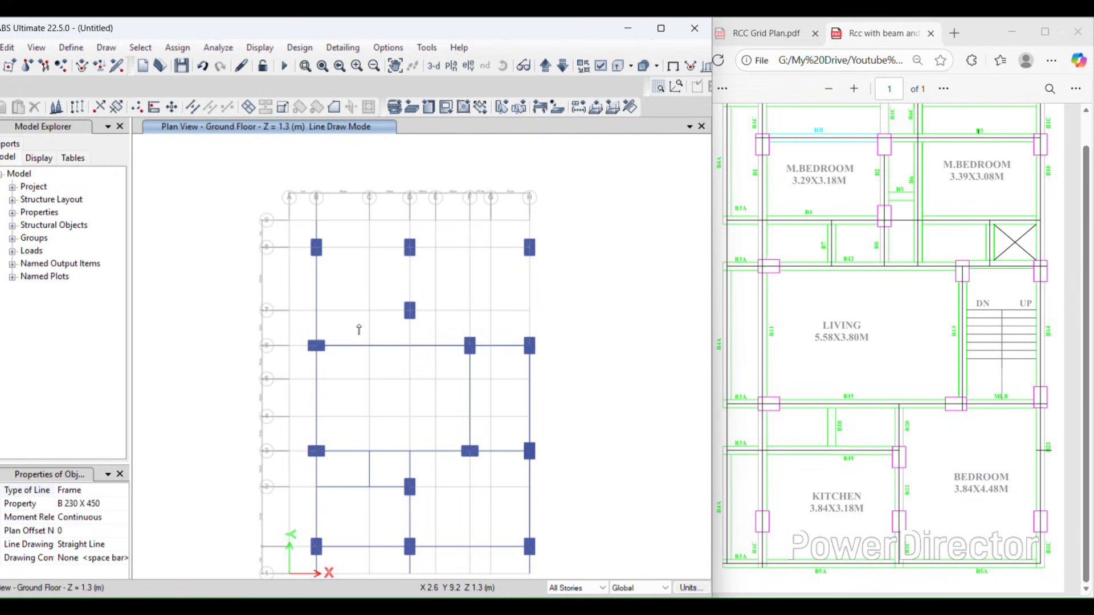
Step: Draw B 230 X 450 beams on grid line 7 from D7 to B7 and on to A7
scroll(408, 313, up, 2)
click(457, 297)
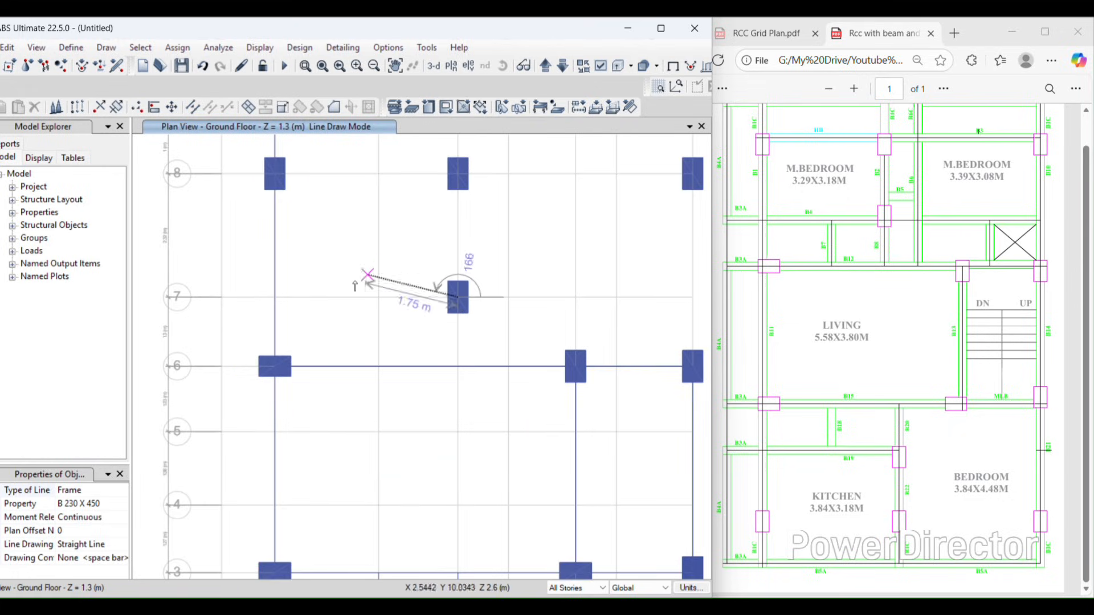
click(276, 297)
scroll(276, 299, up, 4)
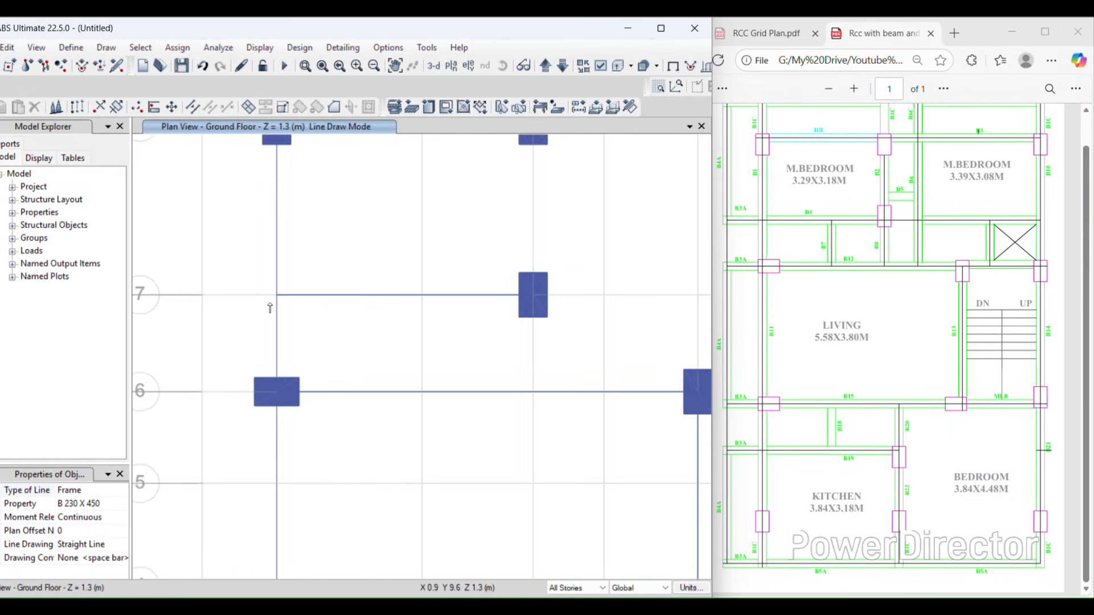
scroll(288, 283, down, 4)
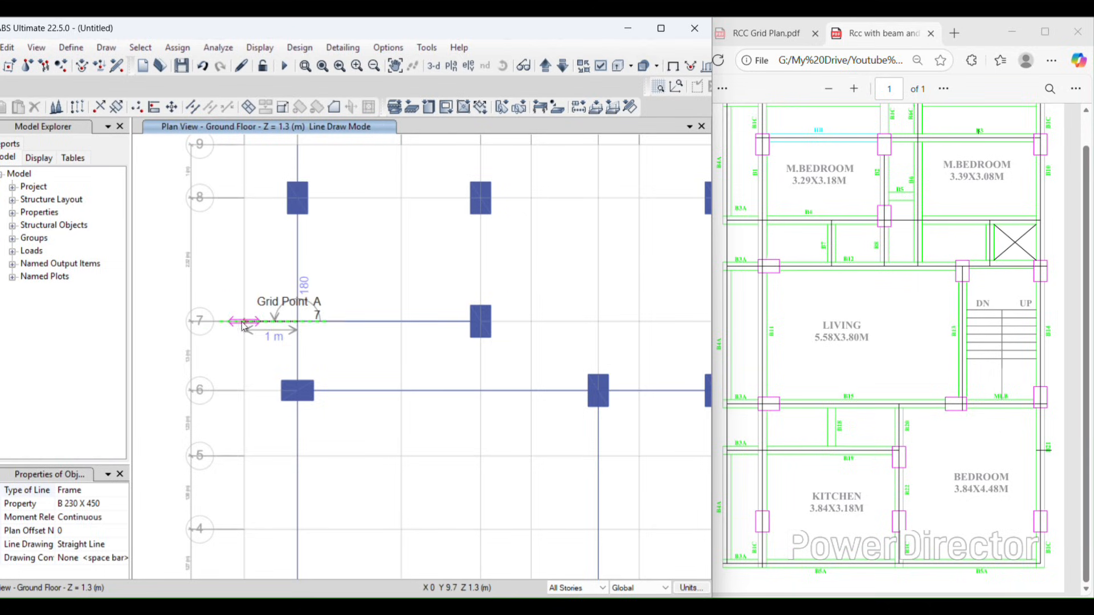
Step: Draw a B 230 X 450 beam on grid line 3 from the column at B3 to A3
scroll(291, 346, down, 2)
scroll(287, 340, up, 2)
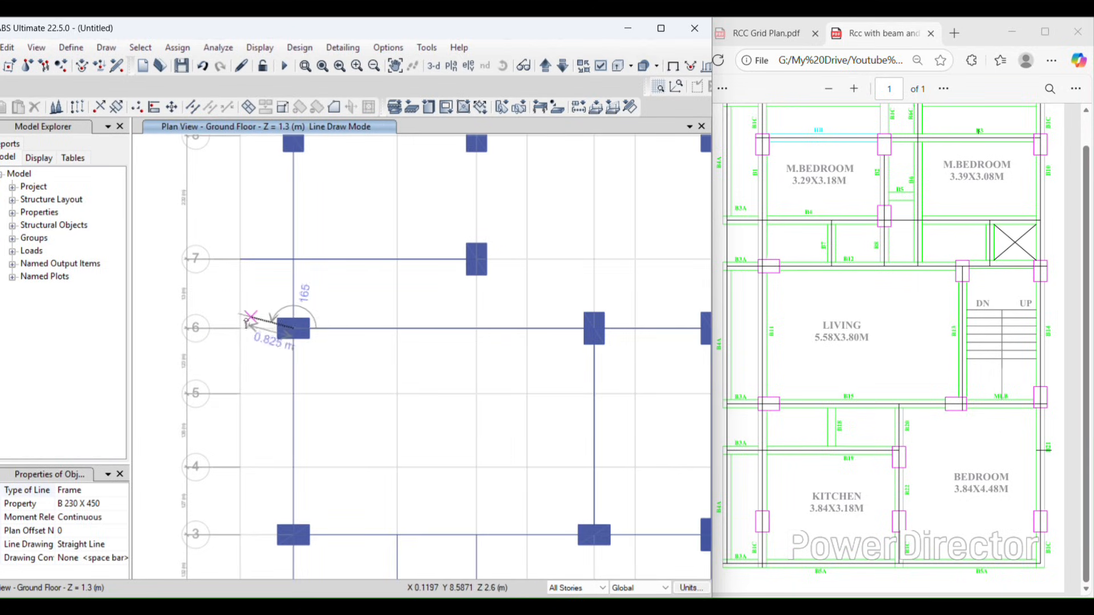
scroll(251, 353, down, 3)
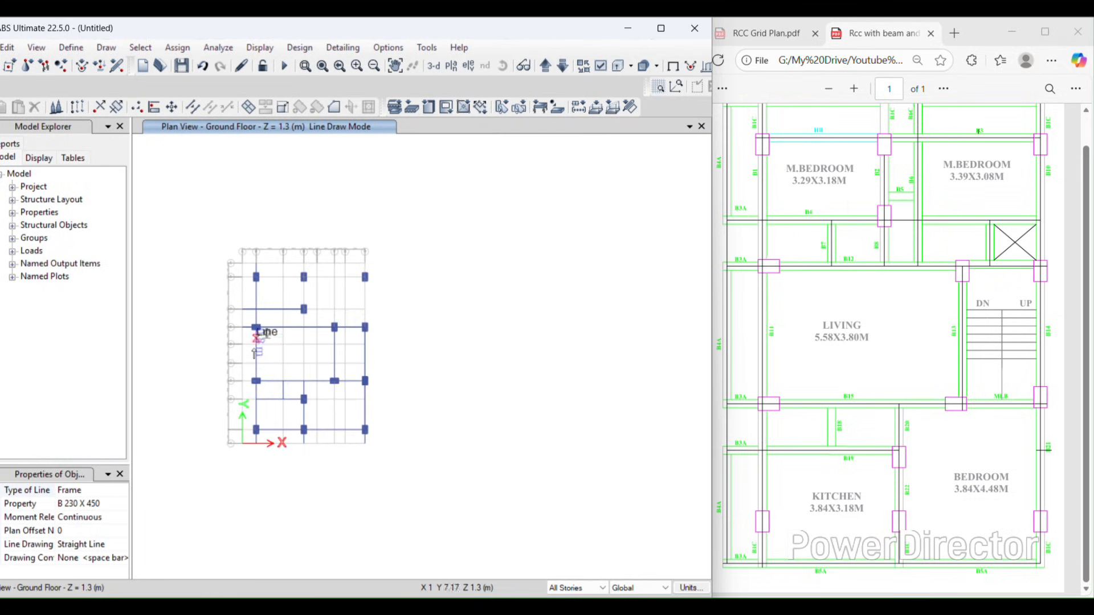
scroll(280, 381, up, 4)
scroll(284, 377, down, 2)
scroll(287, 463, up, 2)
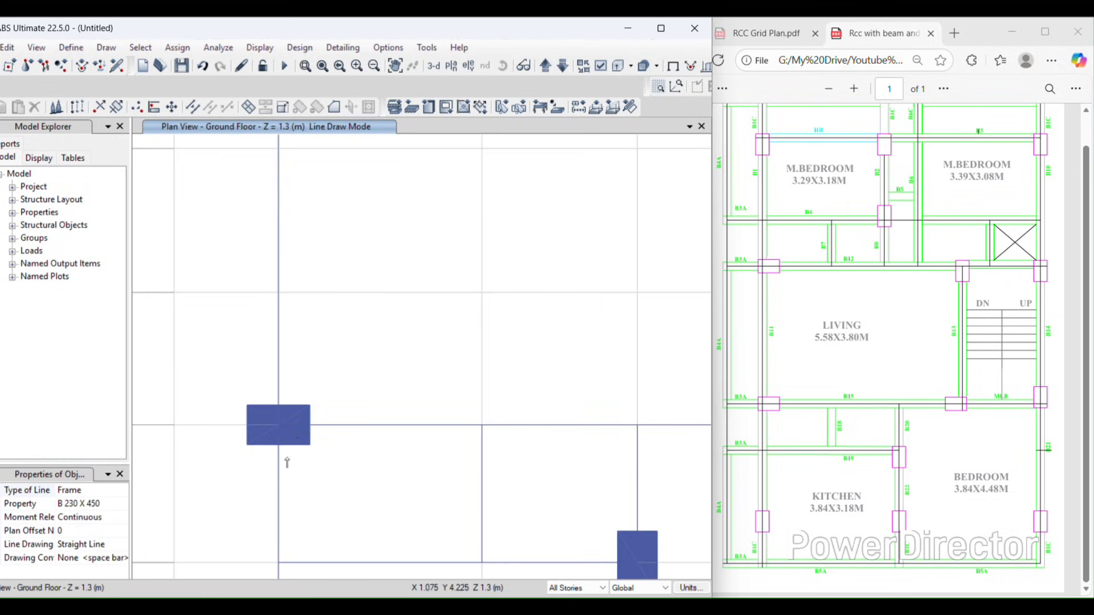
scroll(271, 432, up, 2)
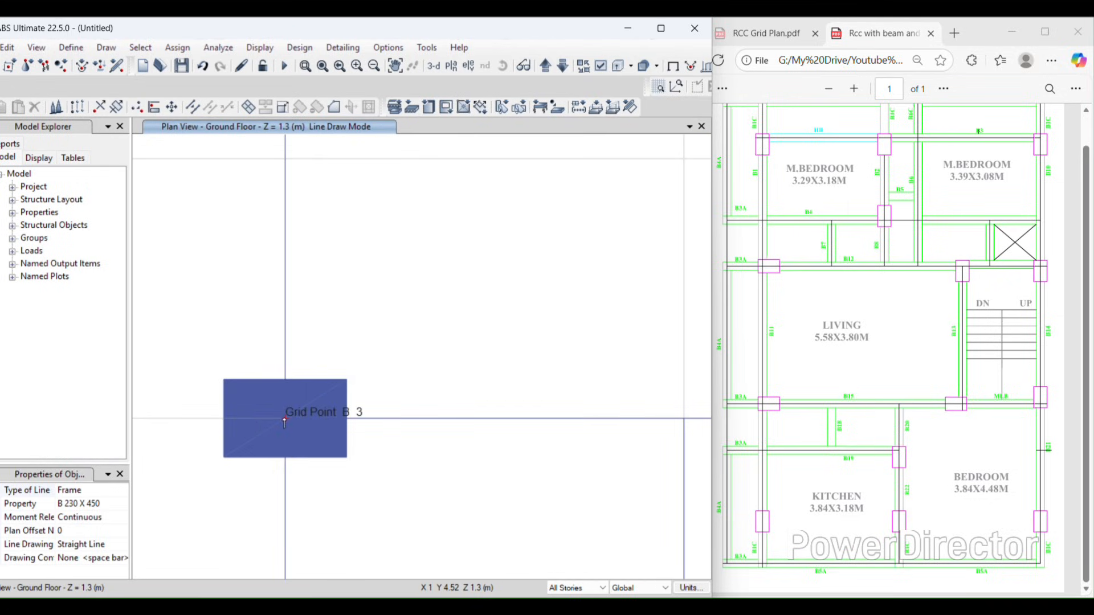
click(285, 418)
scroll(388, 314, down, 1)
scroll(384, 316, down, 1)
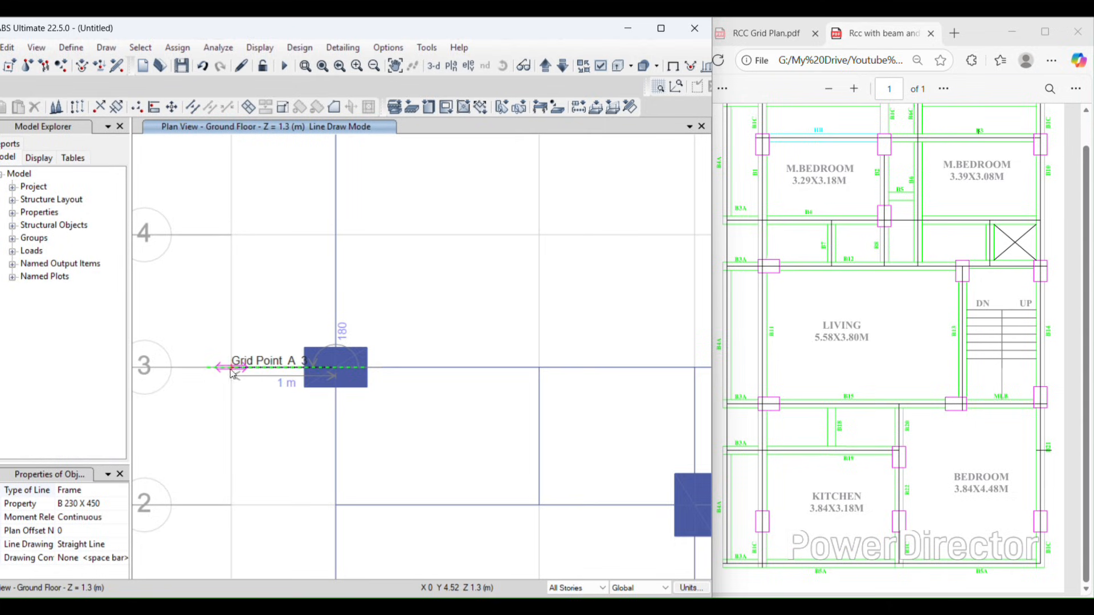
click(231, 369)
scroll(245, 351, down, 2)
right_click(240, 349)
scroll(281, 307, down, 3)
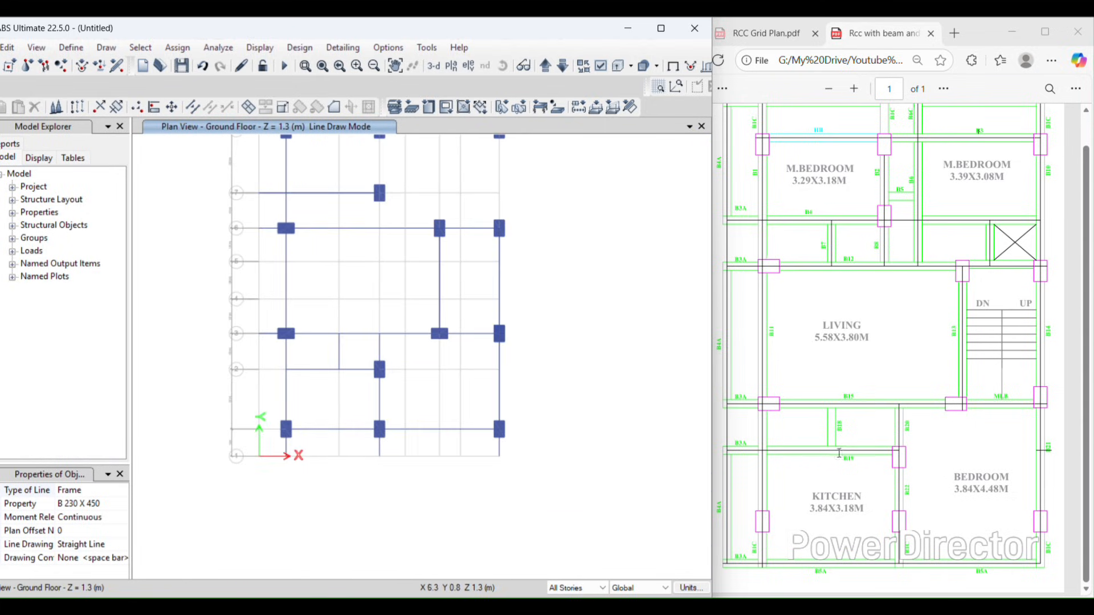
Step: Draw a B 230 X 450 beam on the 1 m Y grid line from the grid B column to grid A
scroll(278, 458, up, 3)
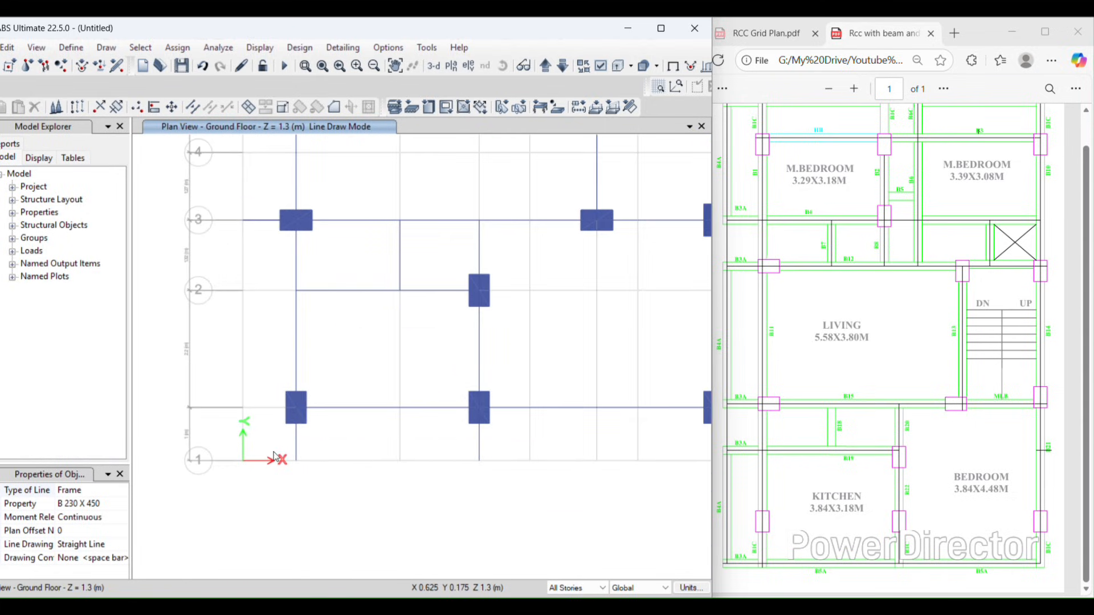
click(296, 407)
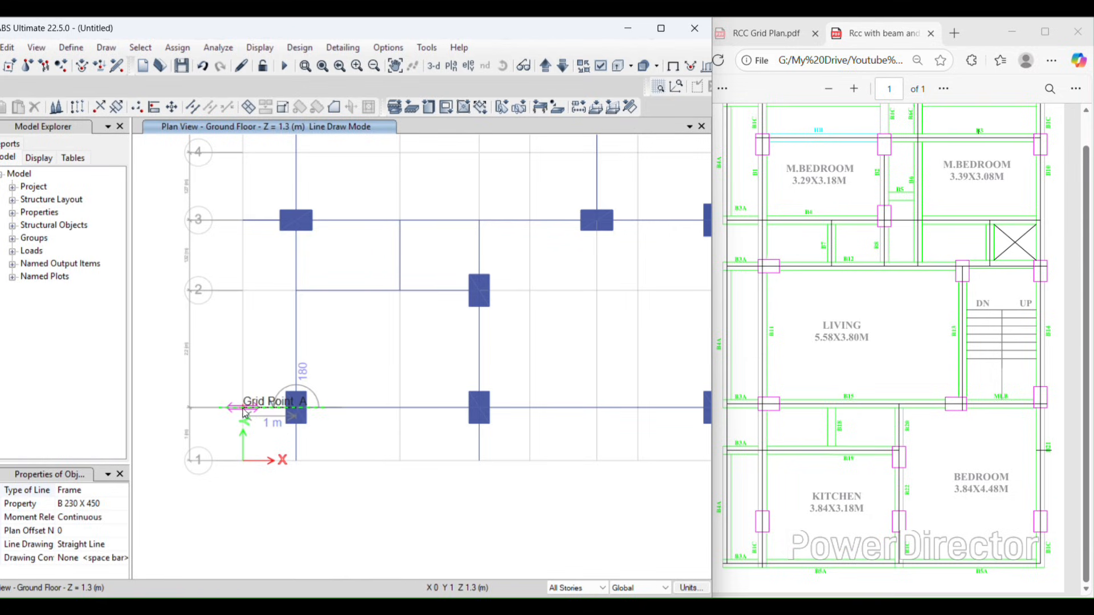
right_click(242, 406)
scroll(273, 393, down, 3)
scroll(257, 453, up, 3)
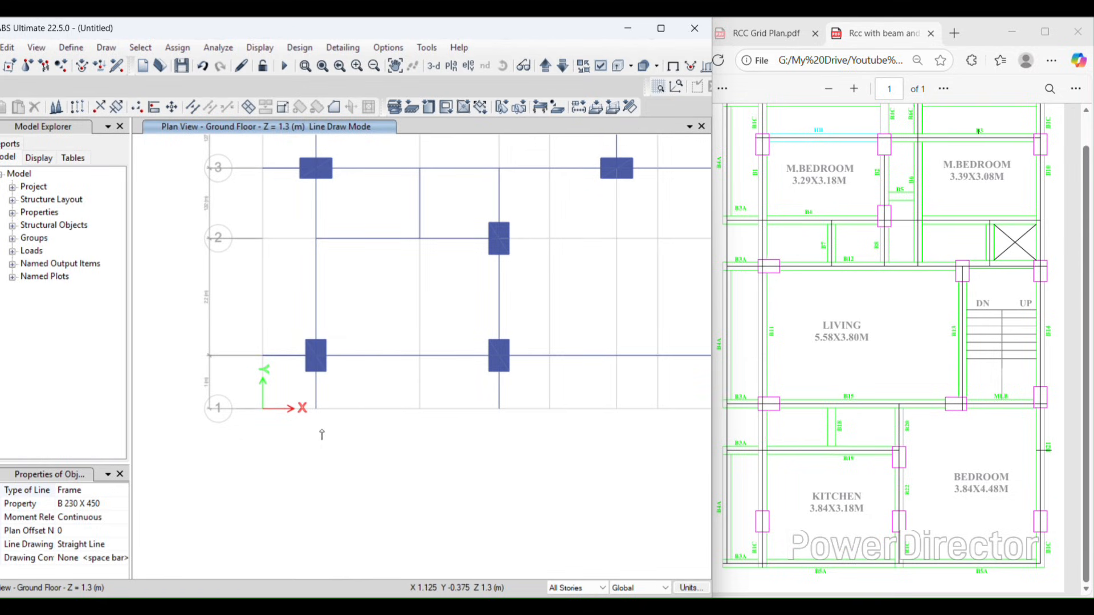
middle_drag(434, 387, 364, 392)
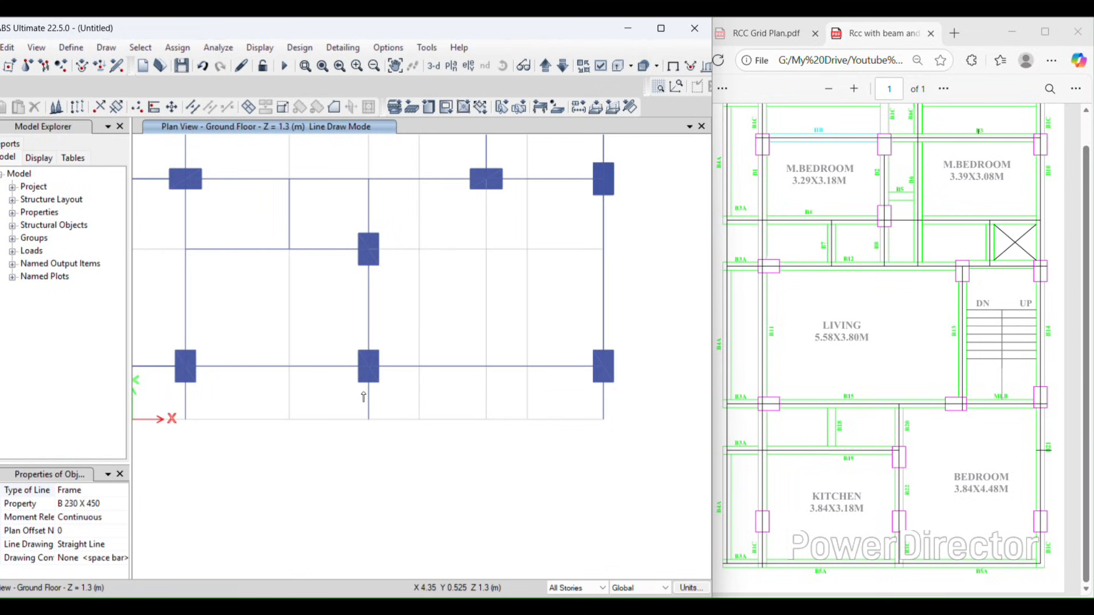
scroll(365, 397, down, 3)
scroll(360, 400, up, 3)
scroll(362, 407, down, 3)
key(Escape)
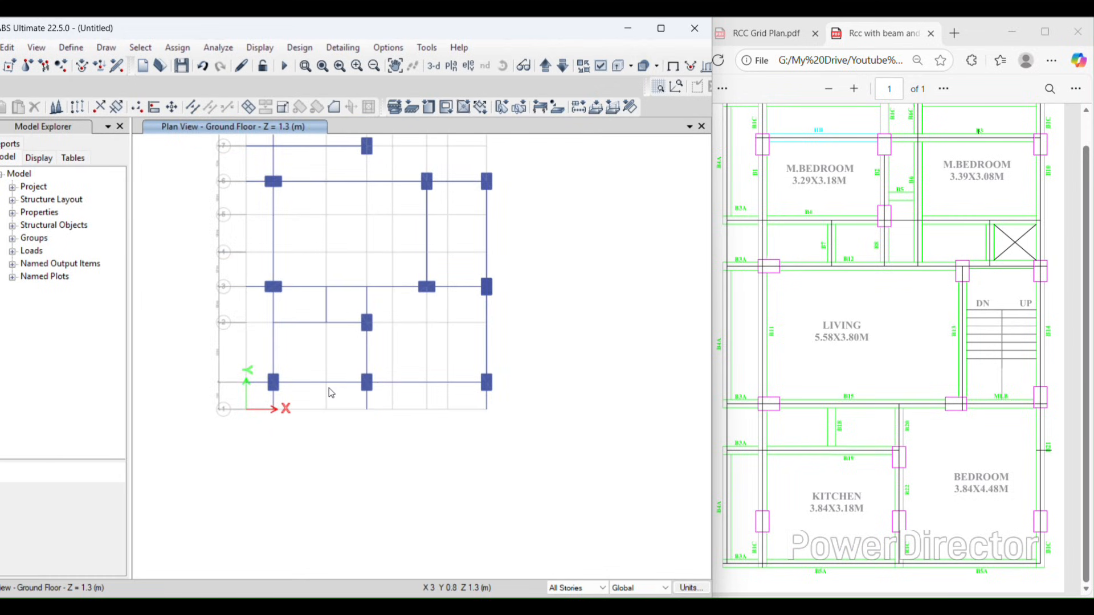
Step: Delete the beams on the 1 m Y grid line between the grid B and grid H columns
scroll(319, 380, up, 3)
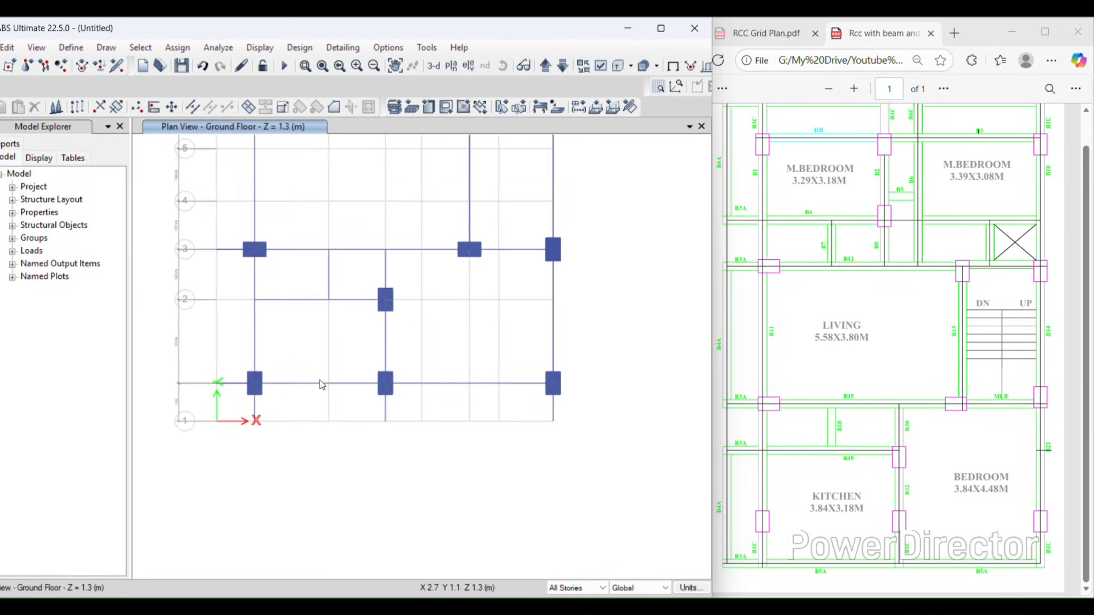
drag(319, 400, 276, 301)
click(8, 49)
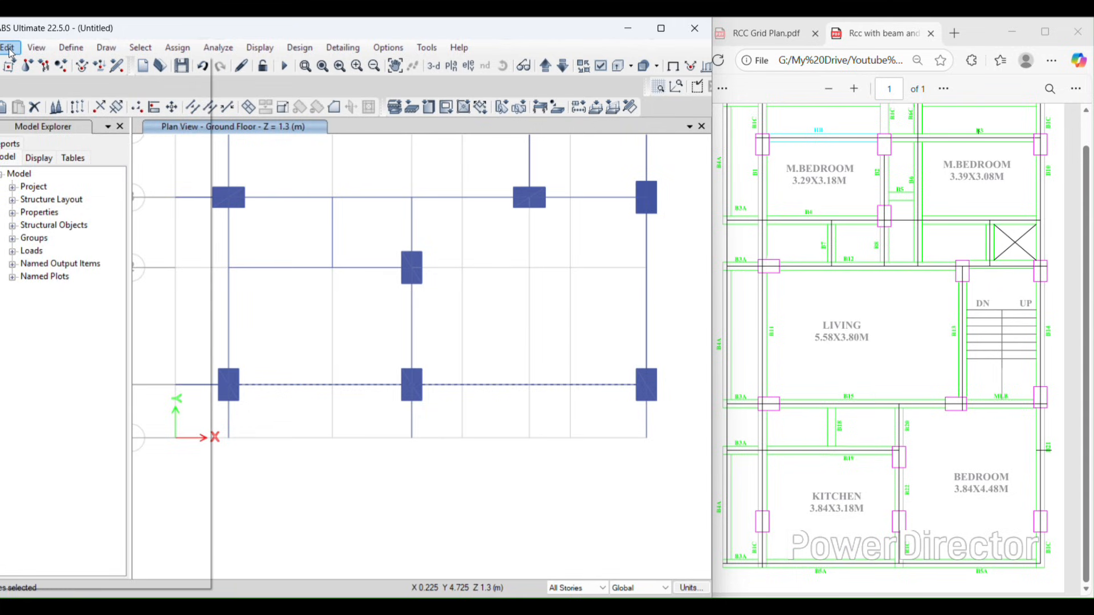
click(37, 168)
scroll(415, 471, down, 3)
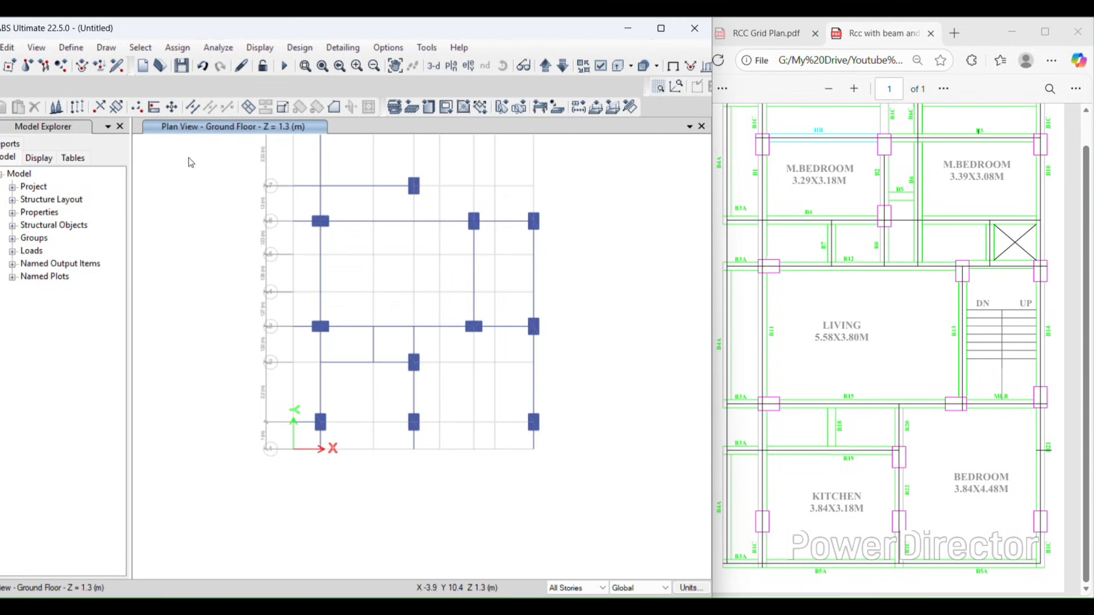
Step: Draw B 230 X 450 beams on grid line 1 from B1 to D1 and on to H1
click(98, 52)
mouse_move(188, 125)
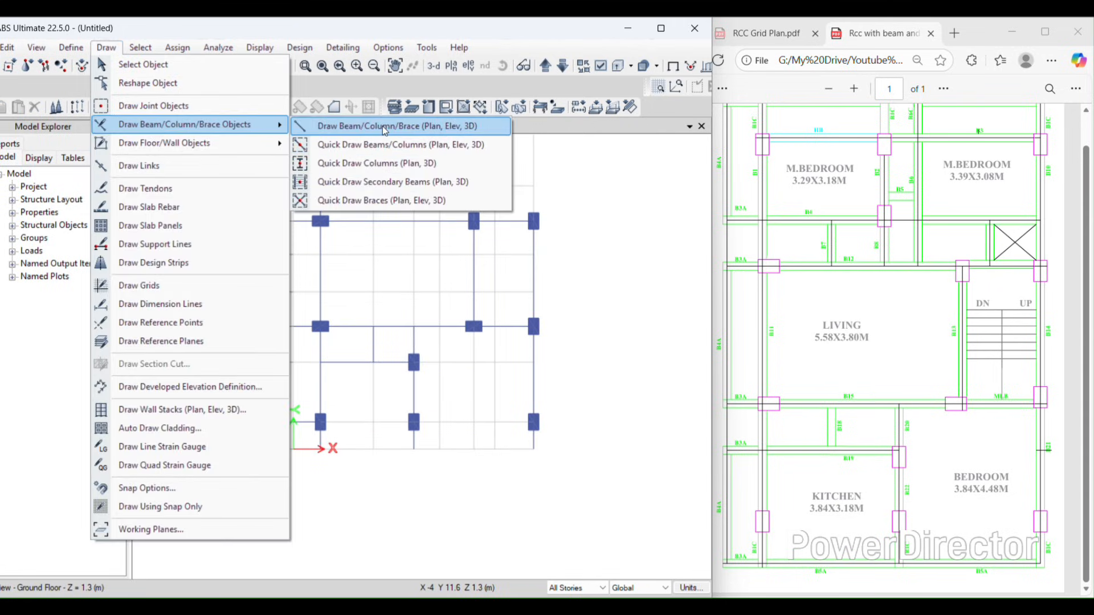
click(384, 130)
scroll(319, 444, up, 3)
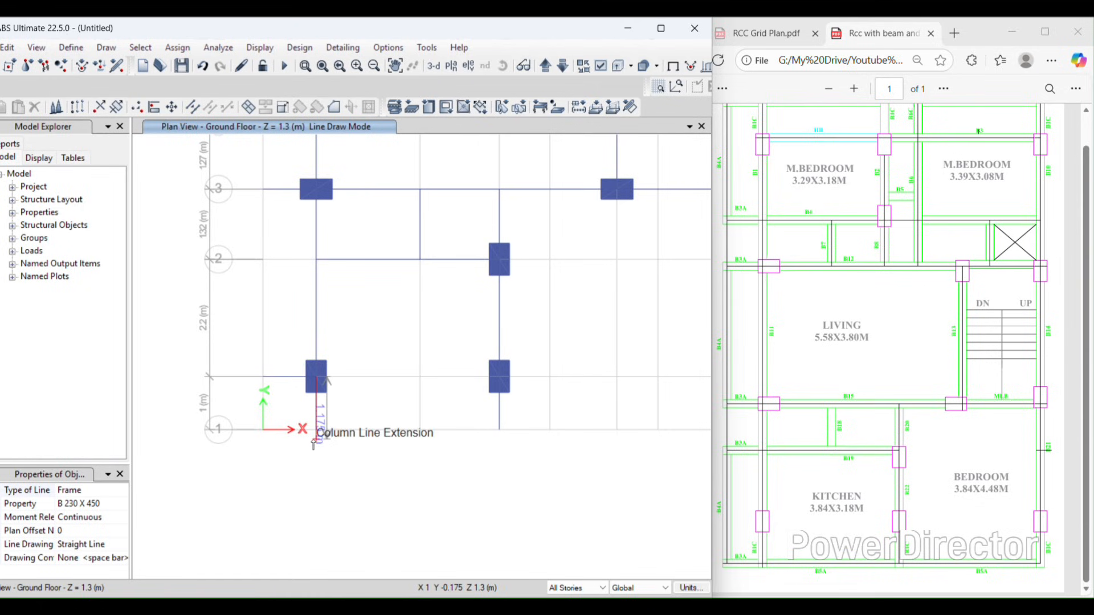
click(317, 430)
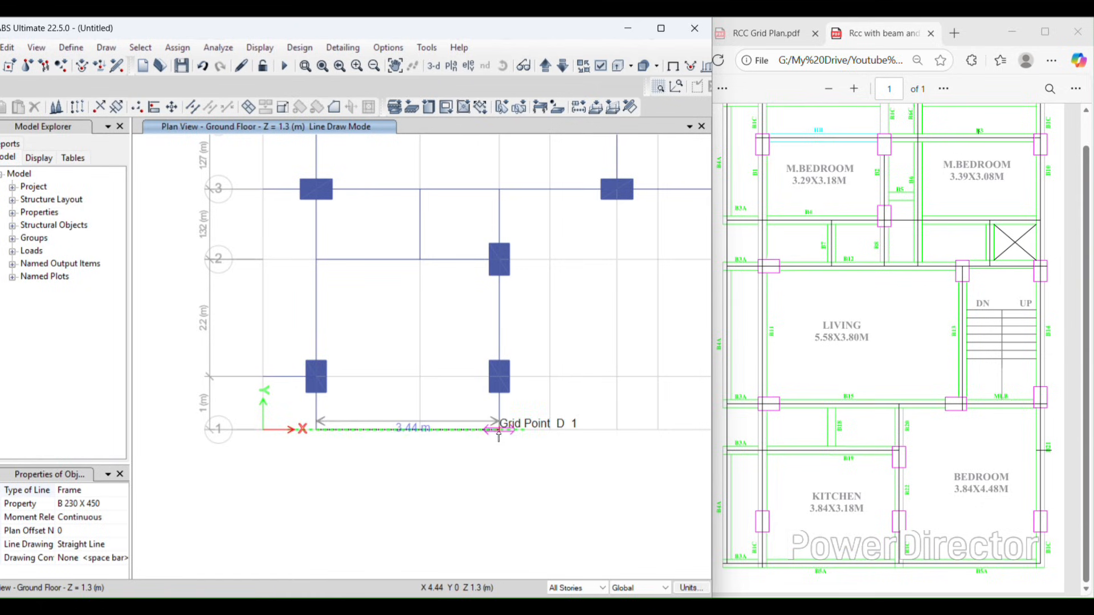
click(499, 429)
middle_drag(492, 448, 327, 436)
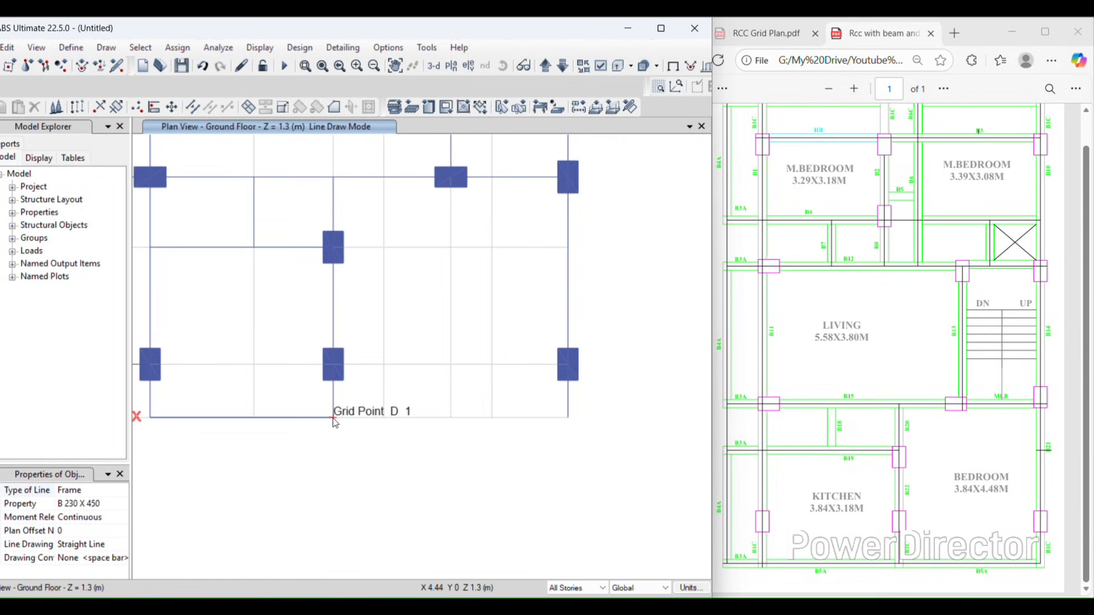
double_click(568, 420)
scroll(568, 420, down, 2)
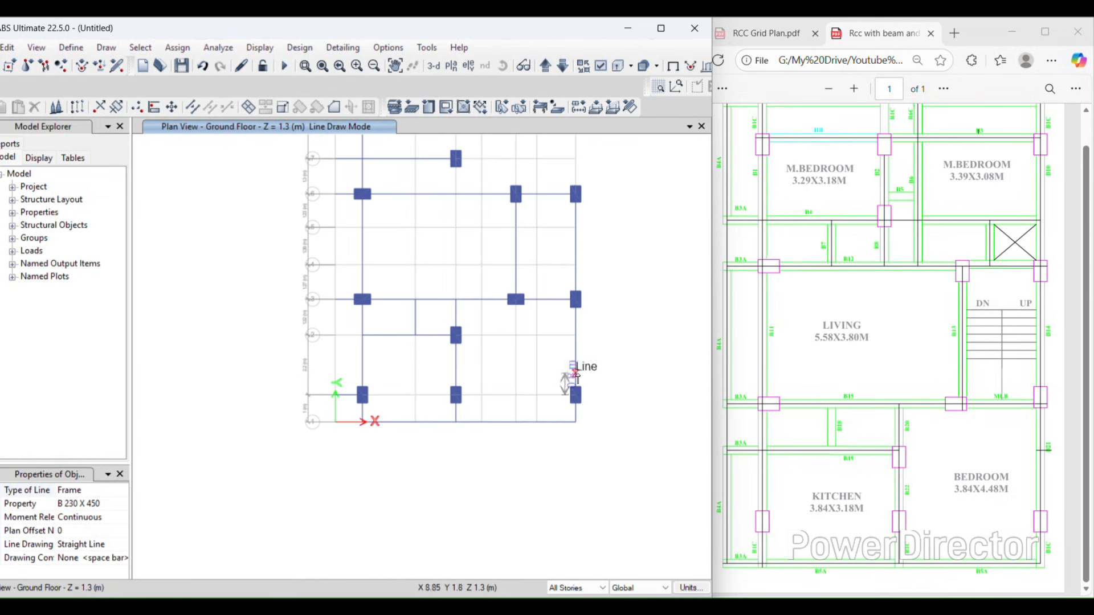
Step: Draw B 230 X 450 beams around the bay between grids G–H and 6–7: along G, H and grid line 7
middle_drag(449, 338, 501, 383)
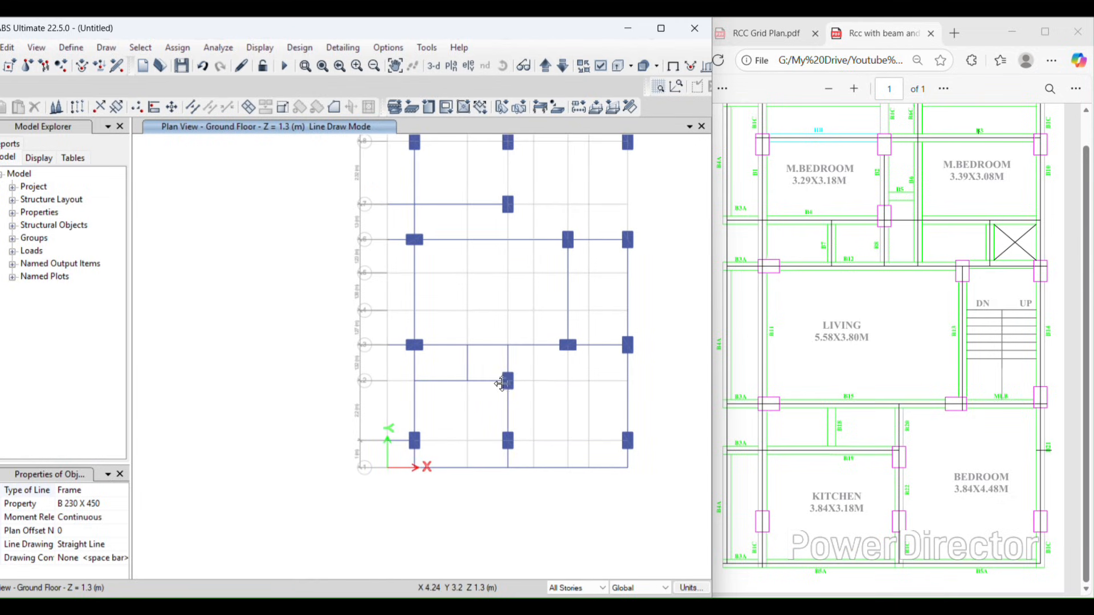
middle_drag(450, 265, 420, 341)
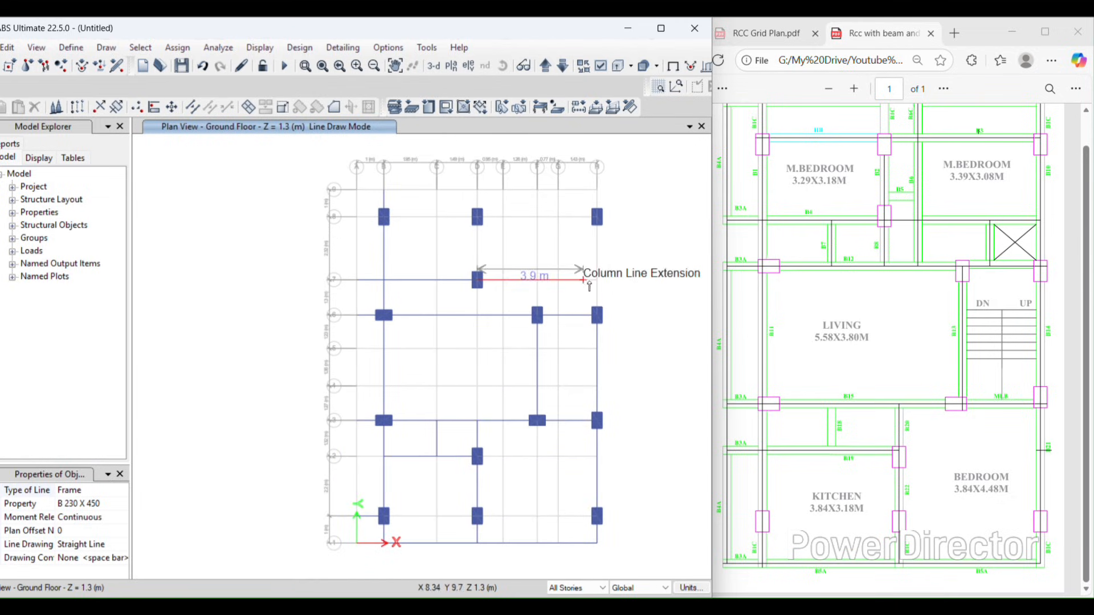
scroll(566, 292, up, 2)
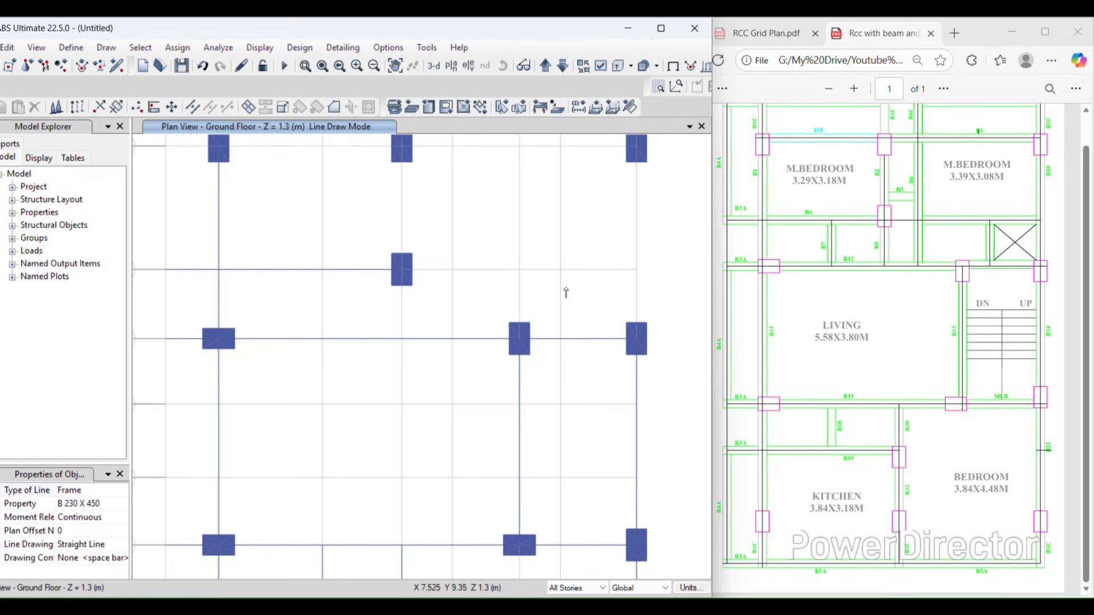
click(560, 270)
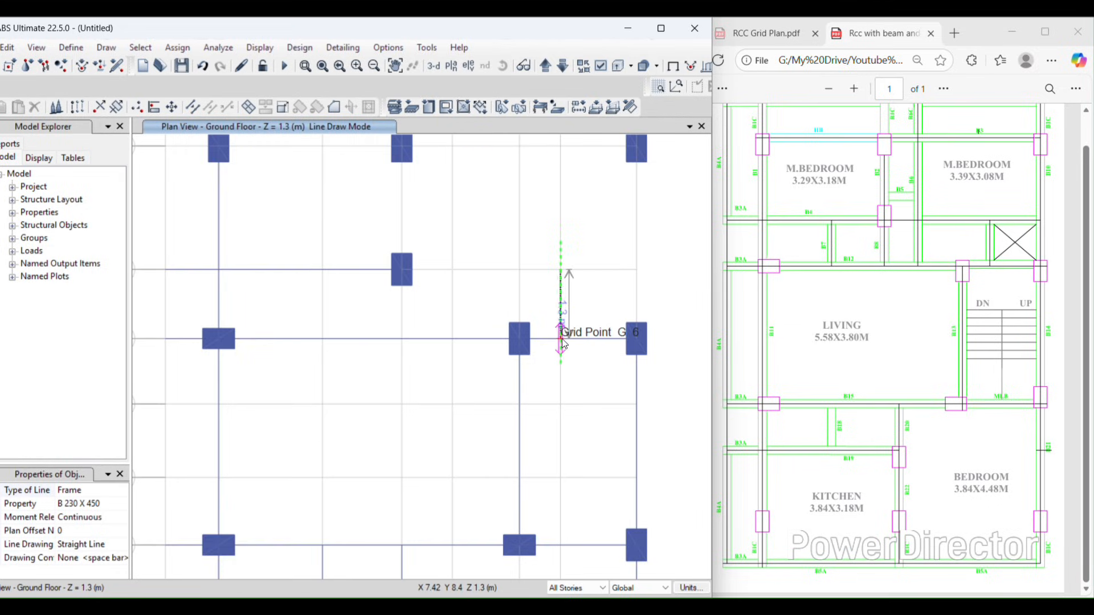
double_click(561, 339)
click(637, 270)
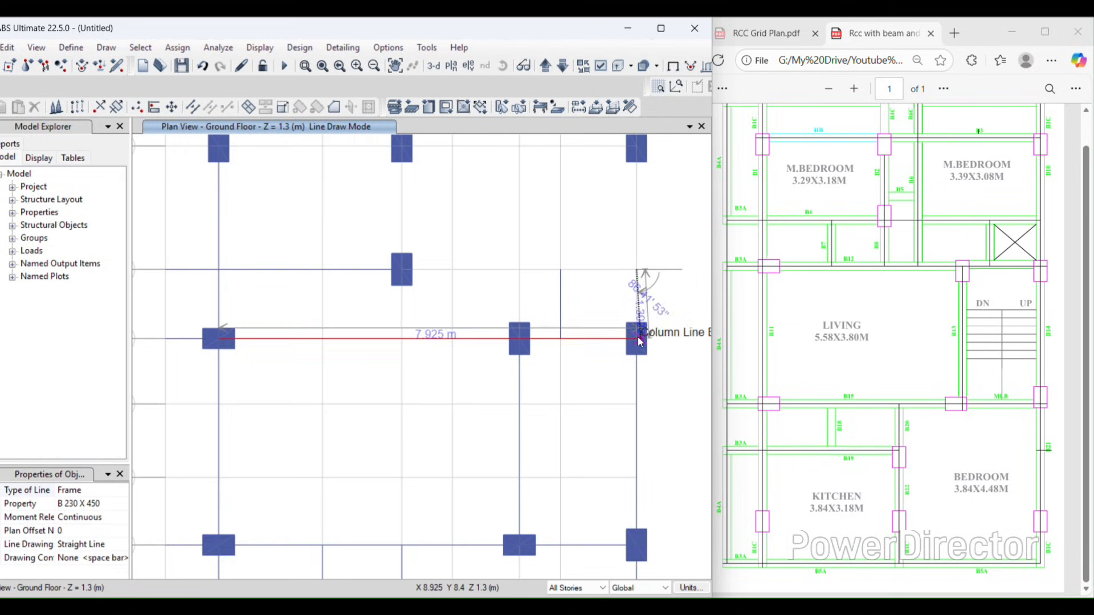
double_click(638, 338)
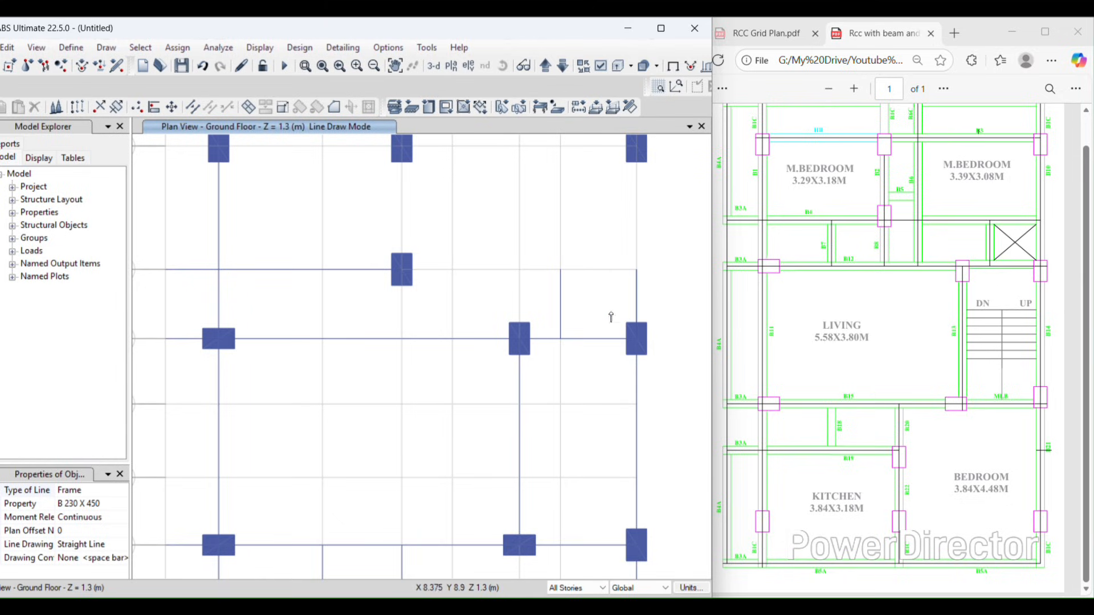
click(560, 270)
double_click(637, 270)
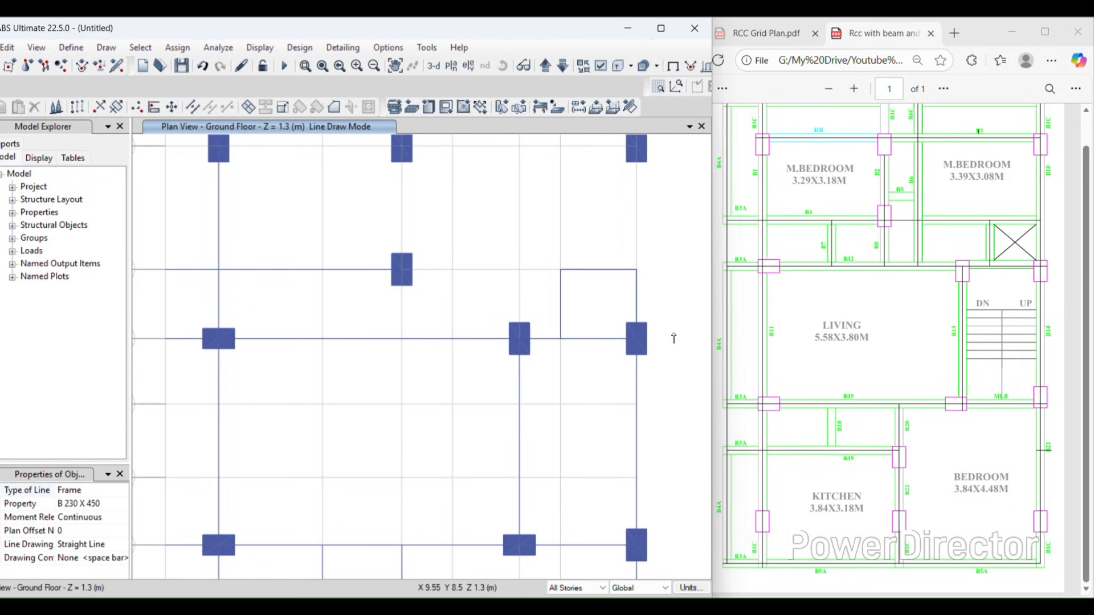
Step: Draw a B 230 X 450 beam along grid line 8 from the column at D to the column at H
scroll(673, 338, down, 2)
scroll(561, 296, up, 2)
scroll(580, 314, down, 2)
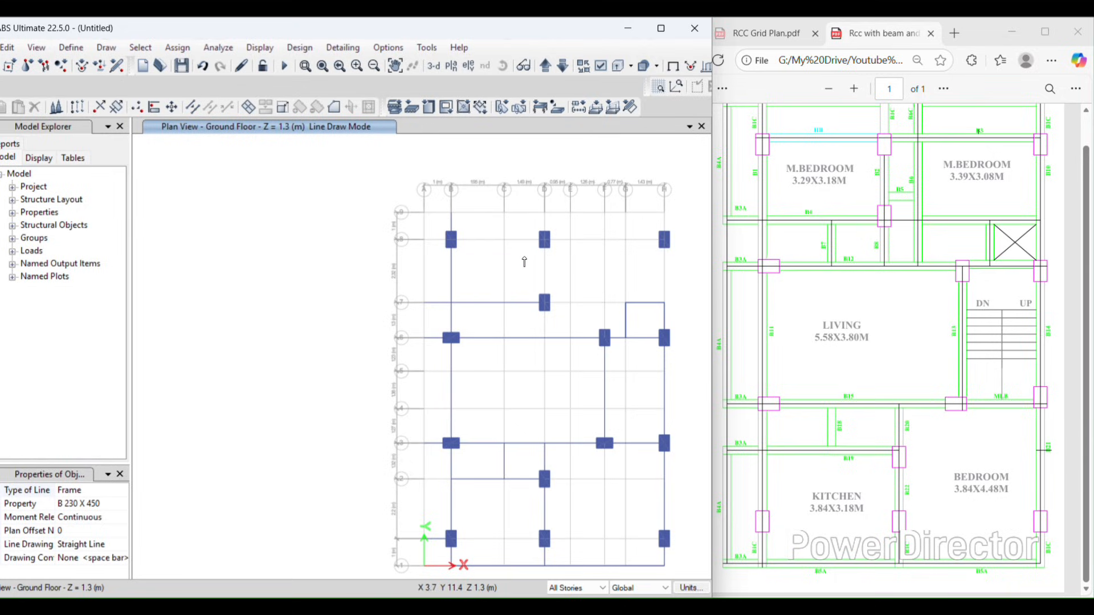
scroll(556, 248, up, 1)
scroll(555, 250, up, 1)
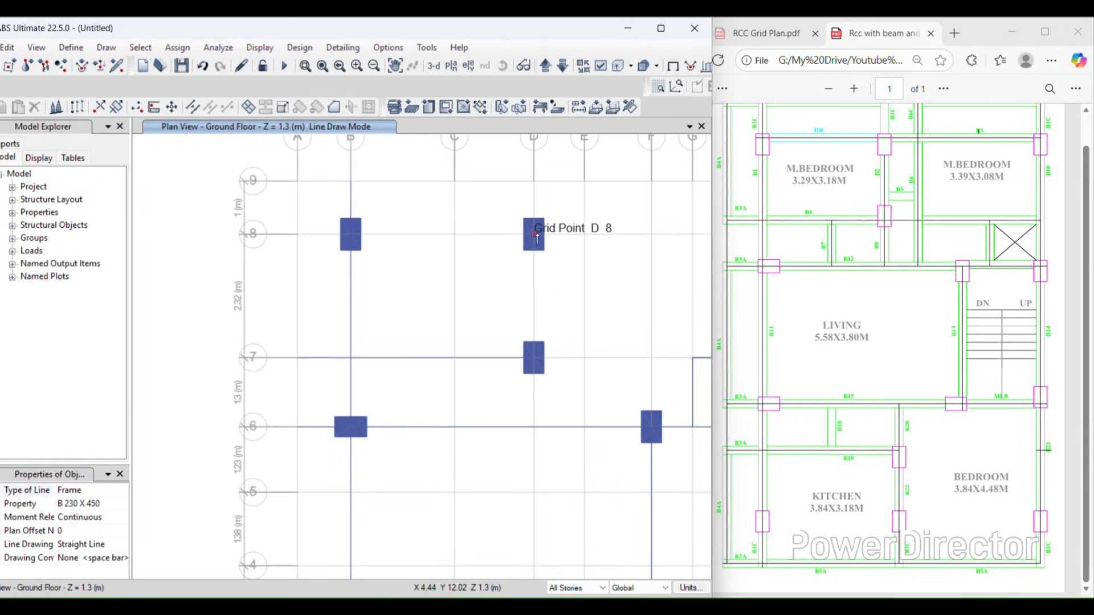
click(537, 238)
middle_drag(668, 221, 412, 237)
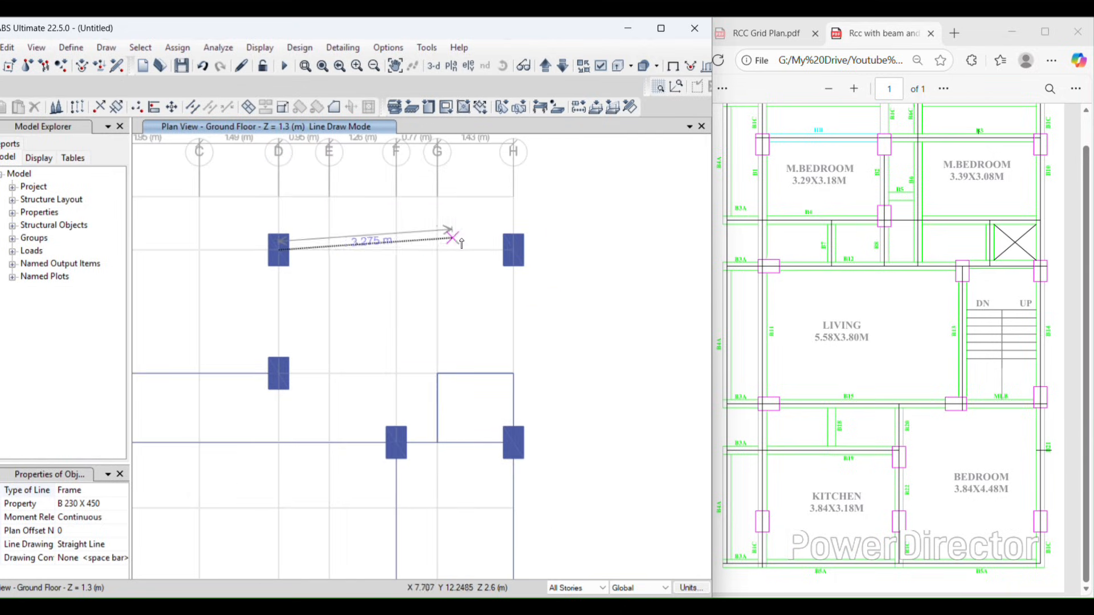
double_click(514, 254)
Step: Draw B 230 X 450 beams along grid line D from 8 to 7 and from 7 to 6
scroll(515, 254, down, 2)
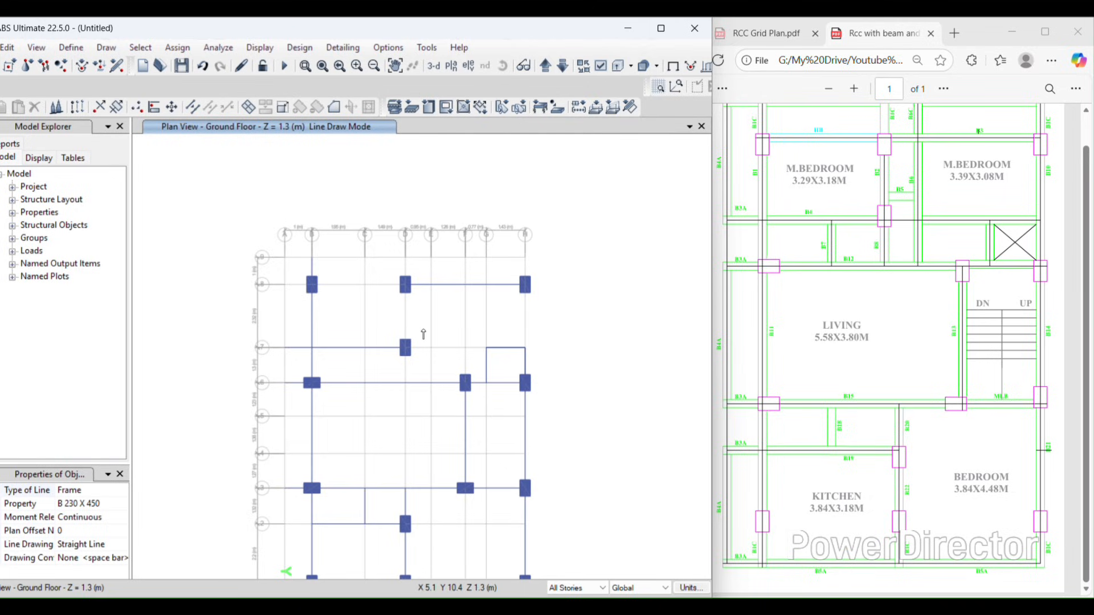
click(405, 284)
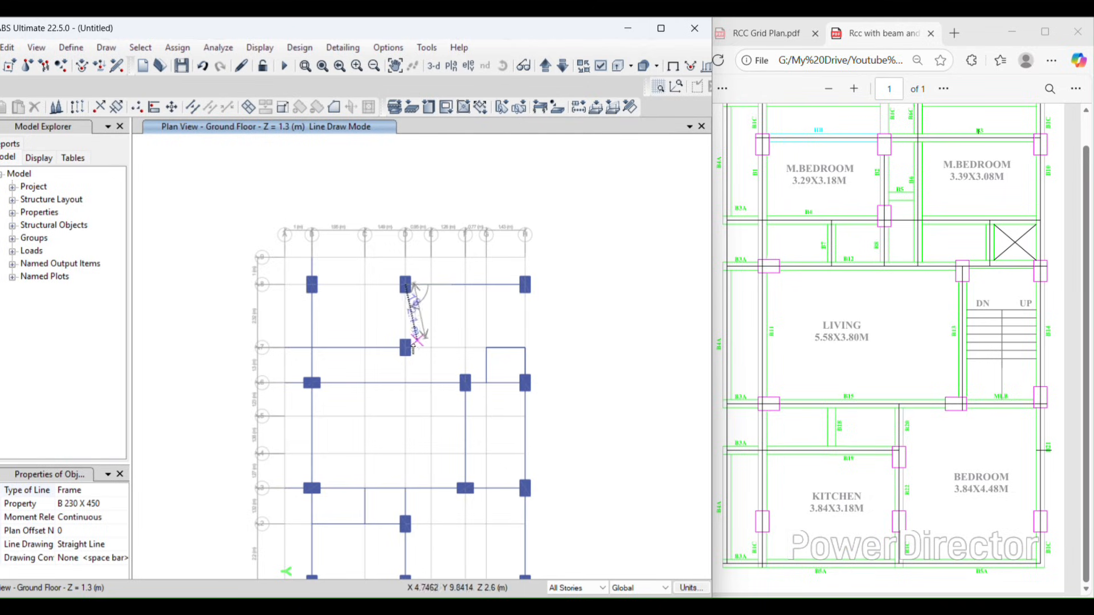
double_click(405, 347)
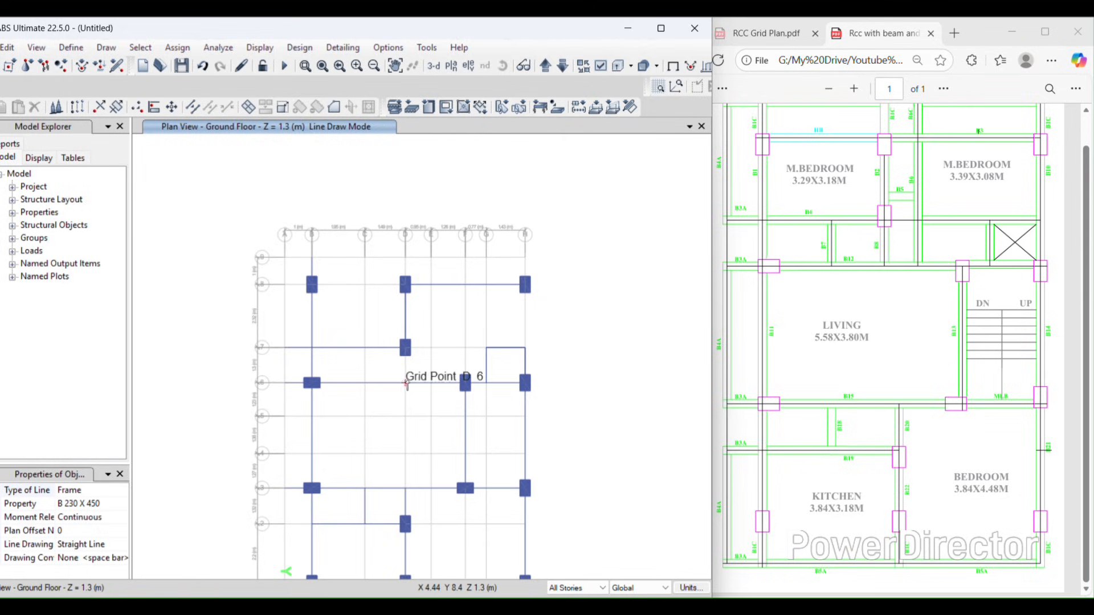
scroll(404, 373, up, 2)
click(408, 329)
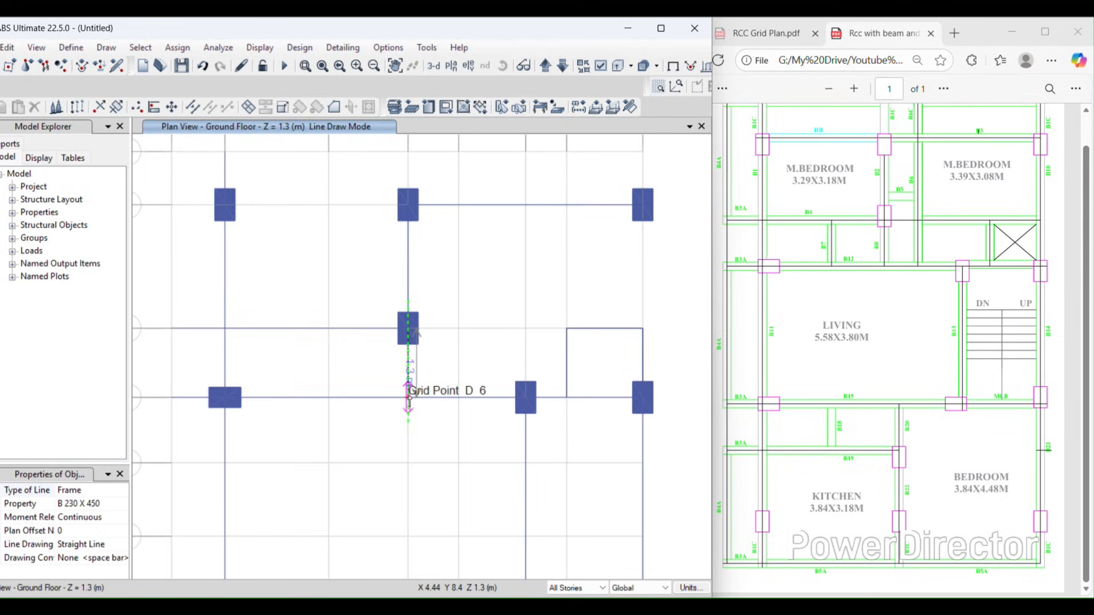
double_click(408, 397)
Step: Draw a B 230 X 450 beam along grid line C from grid 7 to grid 6
scroll(461, 360, down, 2)
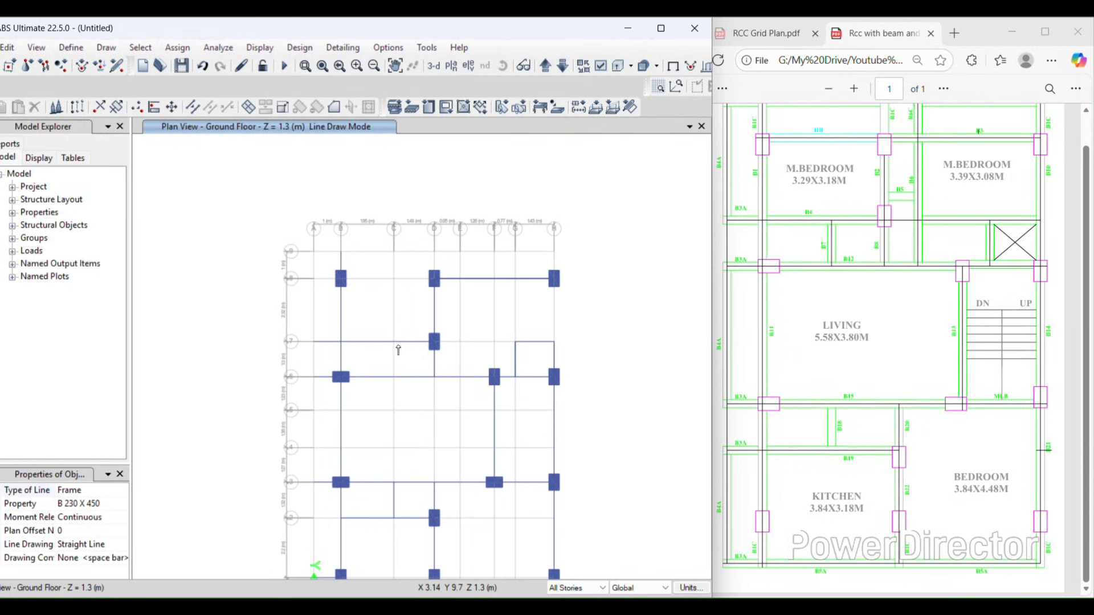
click(341, 377)
click(391, 342)
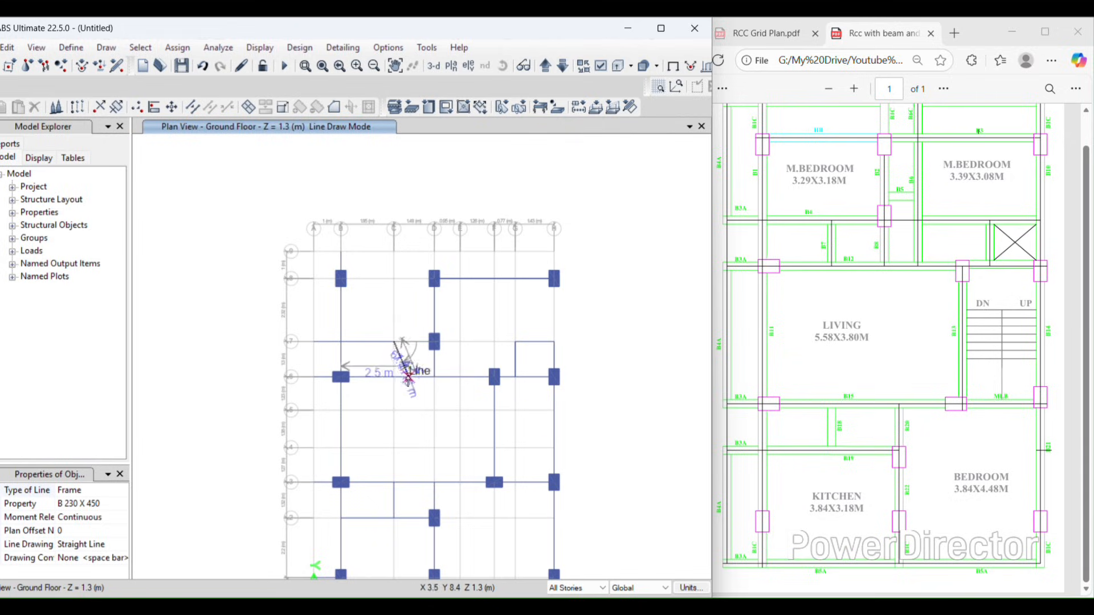
double_click(392, 378)
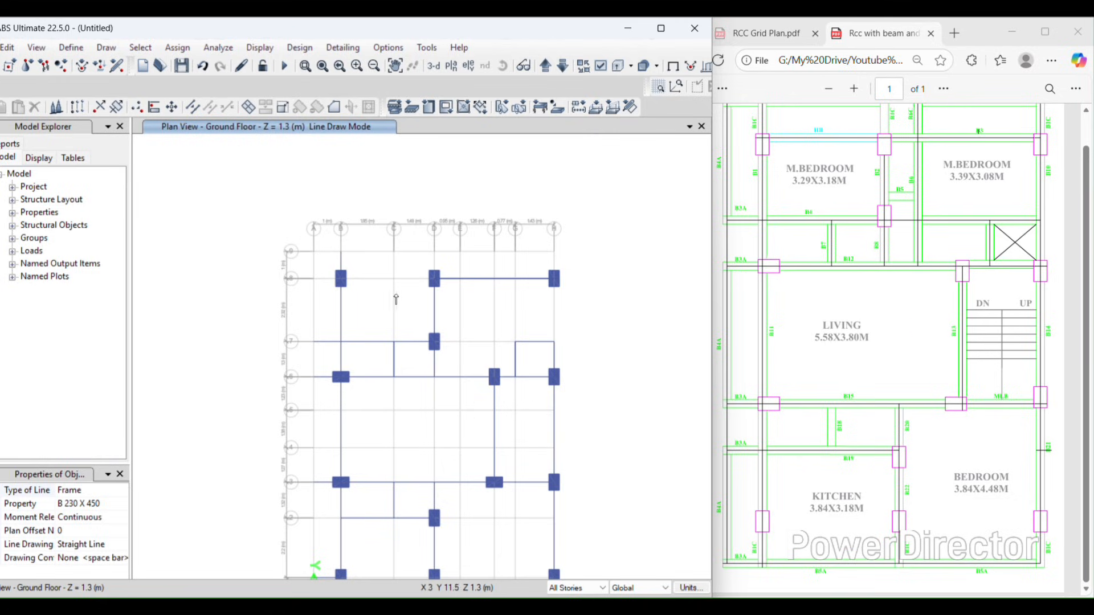
Step: Draw B 230 X 450 overhang beams from grid 8 to grid 9 at the columns on grid lines D and H
scroll(433, 262, up, 3)
click(424, 321)
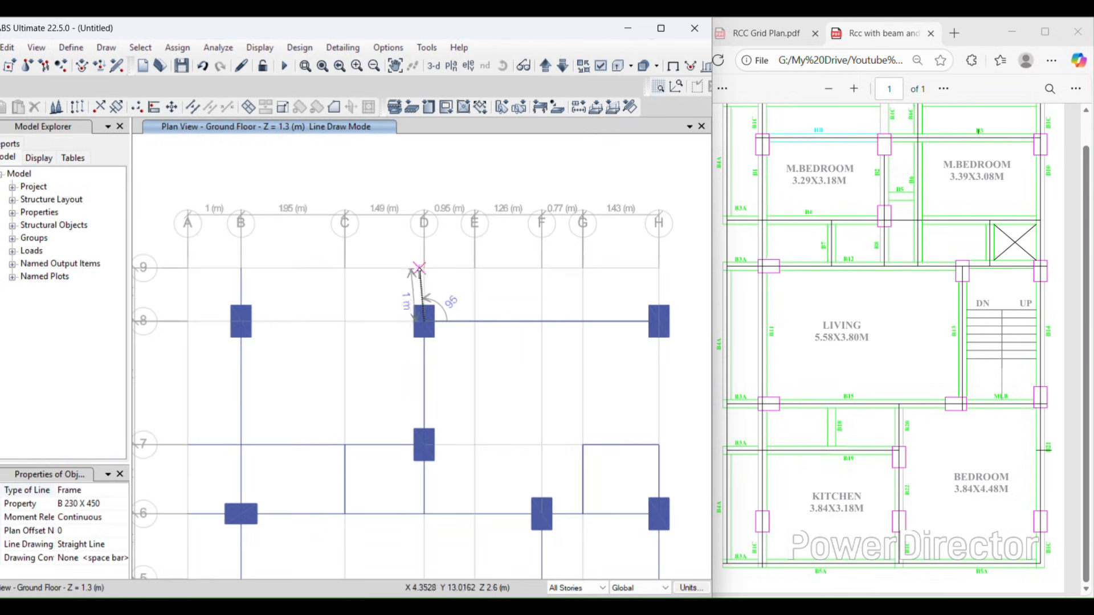
double_click(424, 267)
click(659, 320)
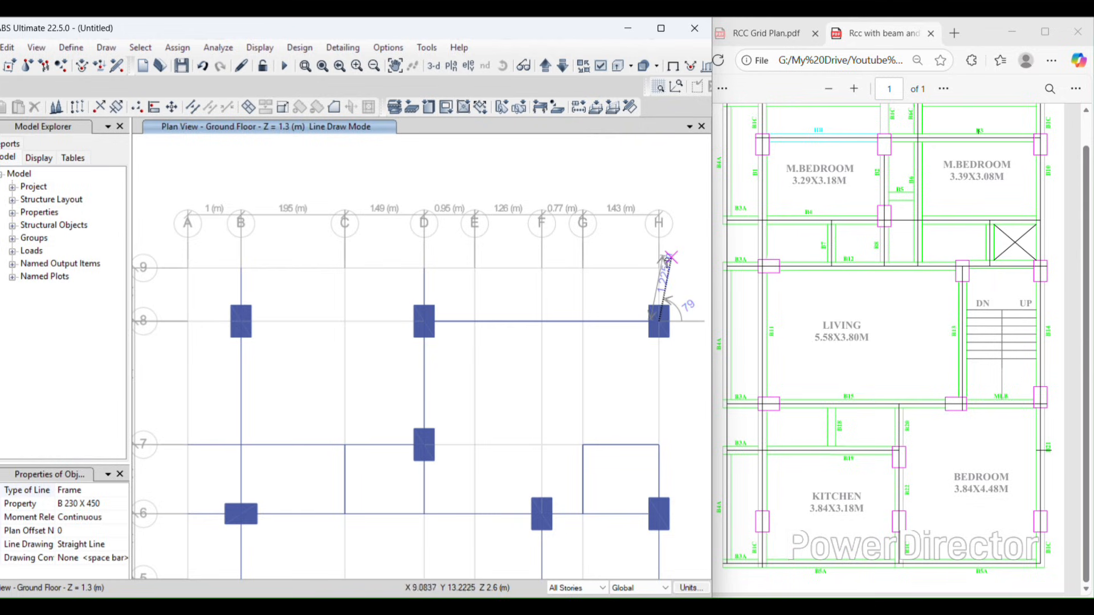
double_click(660, 266)
Step: Draw a B 230 X 450 beam along grid line 9 from B to D
middle_drag(310, 311, 400, 303)
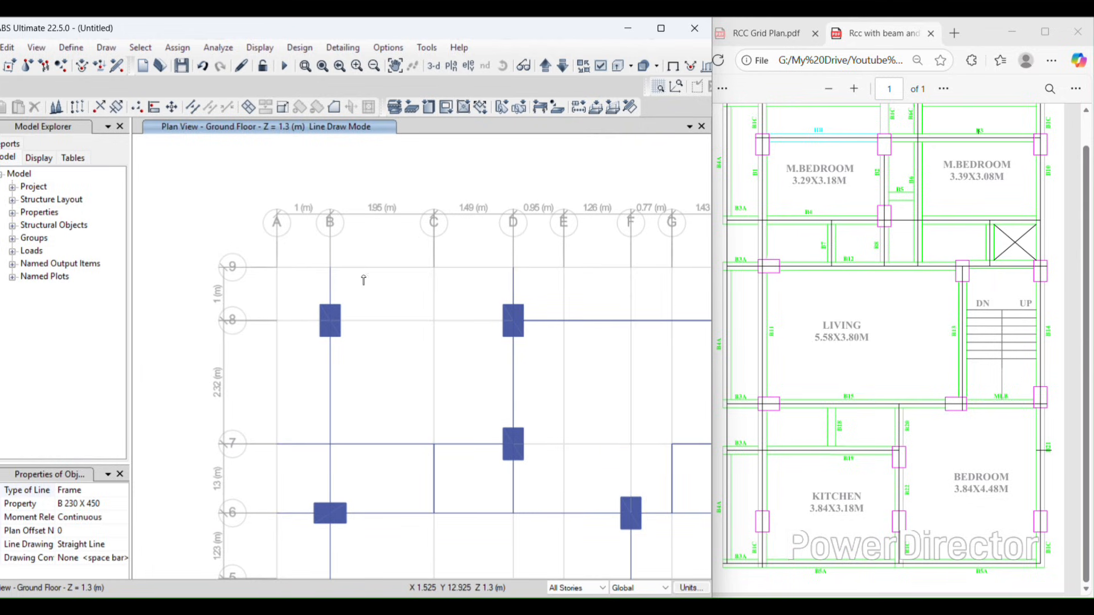
click(330, 319)
right_click(488, 291)
scroll(404, 323, down, 3)
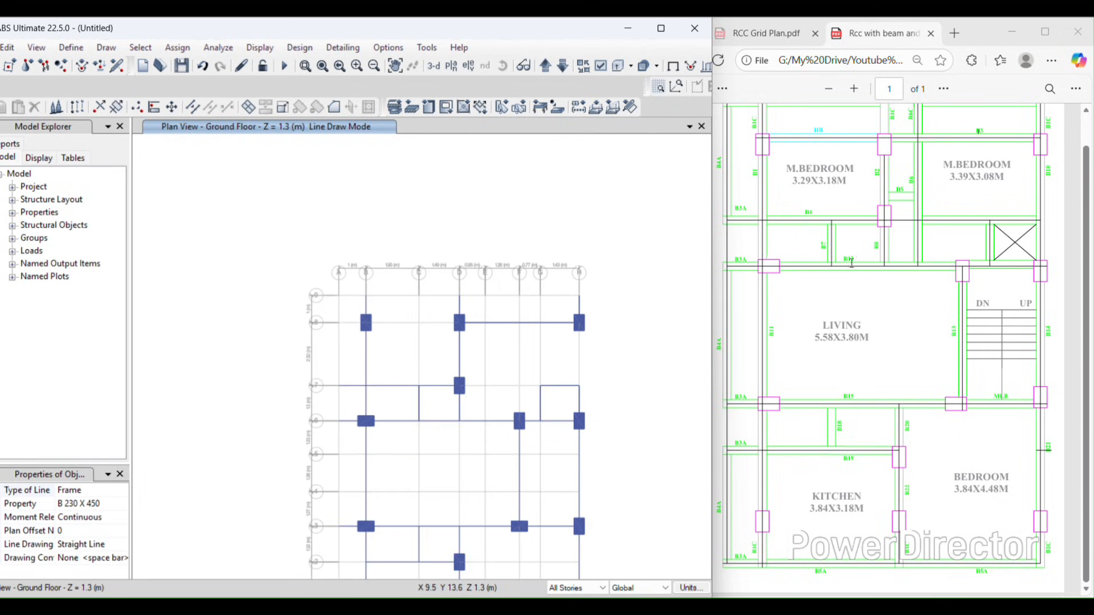
scroll(824, 238, up, 1)
scroll(376, 301, up, 2)
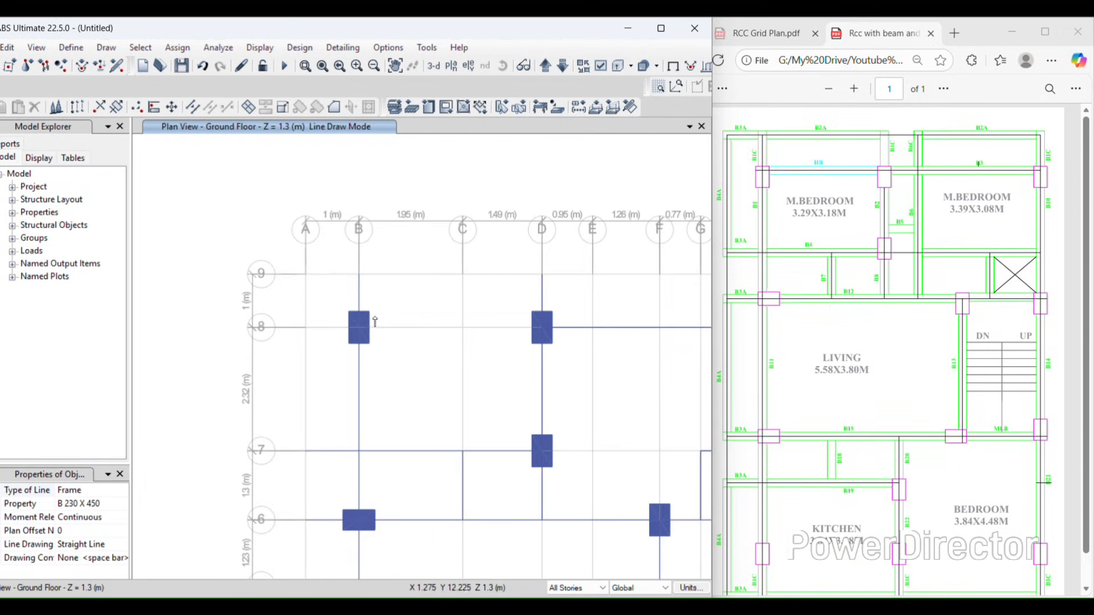
click(359, 274)
click(541, 274)
middle_drag(614, 279, 538, 264)
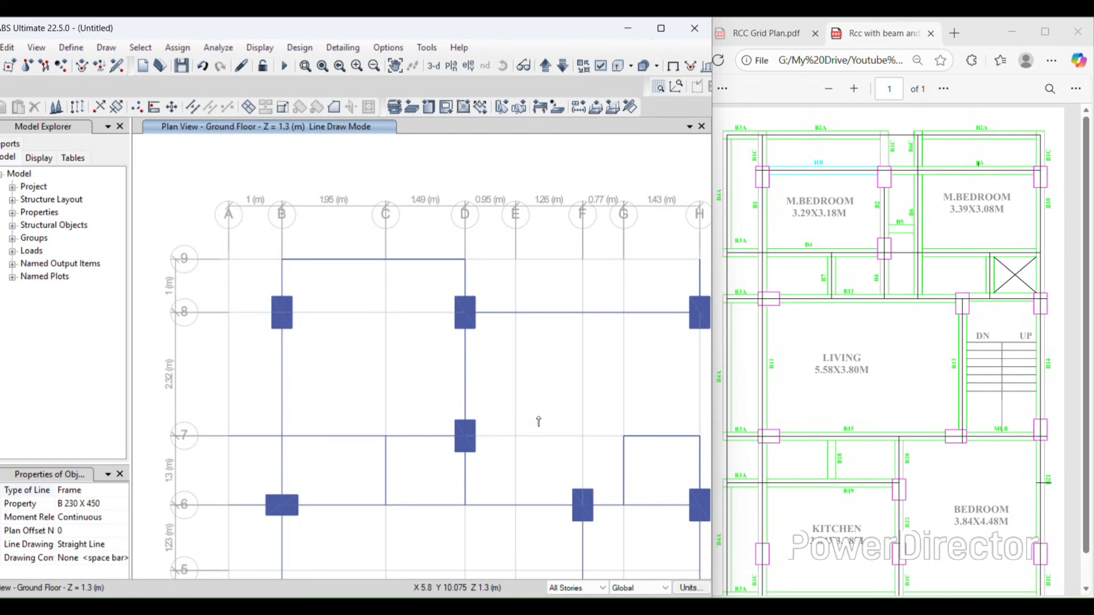
Step: Draw a B 230 X 450 beam along grid line E from grid 6 to grid 8
scroll(537, 435, down, 3)
scroll(536, 467, up, 1)
scroll(536, 482, up, 1)
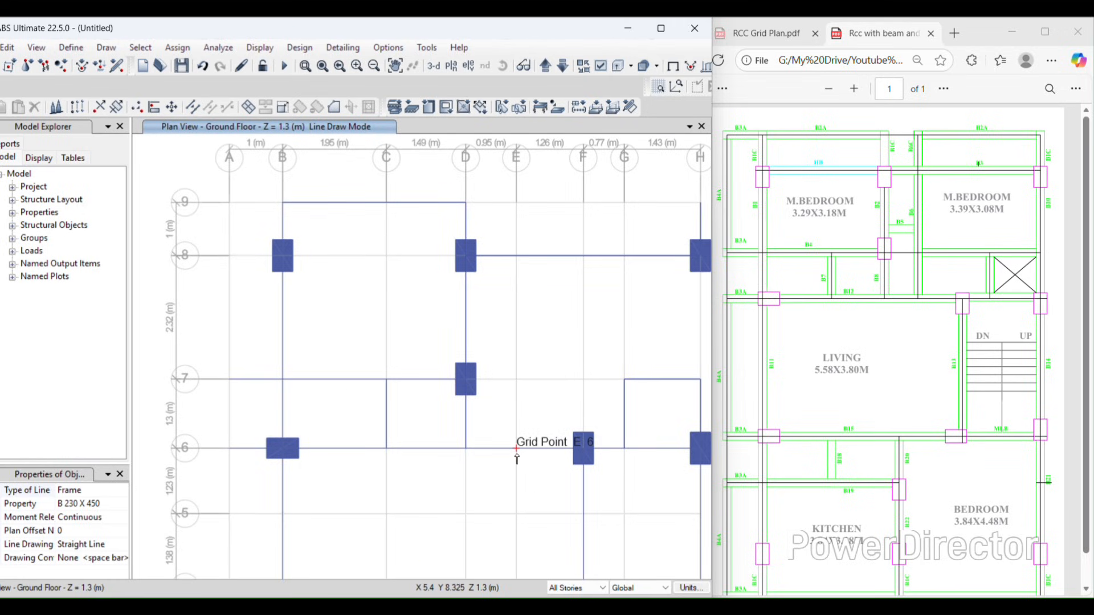
click(516, 450)
middle_drag(530, 176, 537, 285)
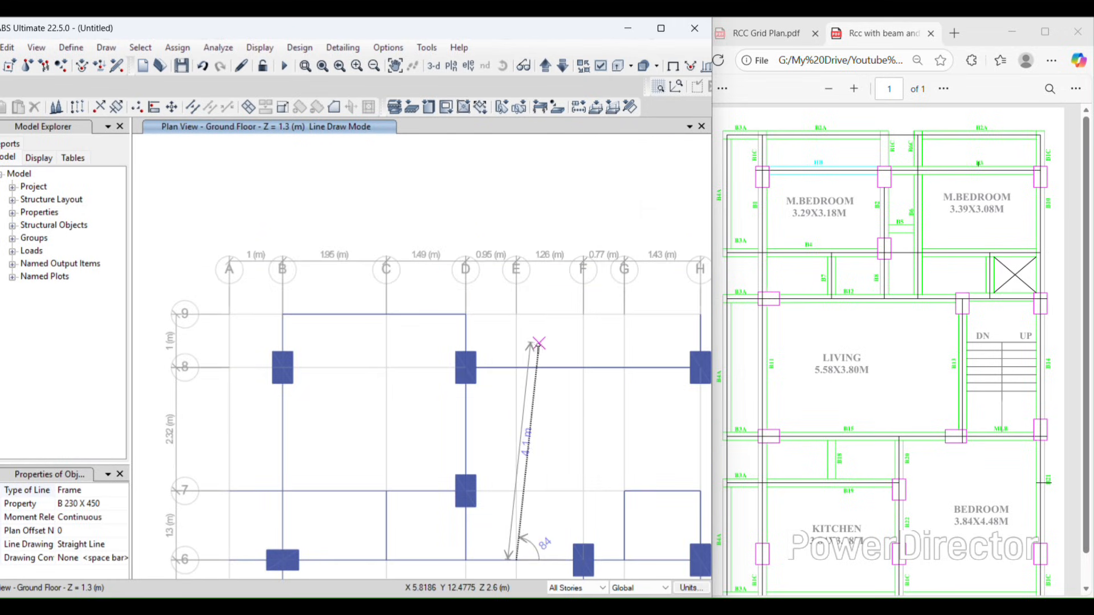
scroll(514, 368, up, 1)
scroll(518, 378, up, 1)
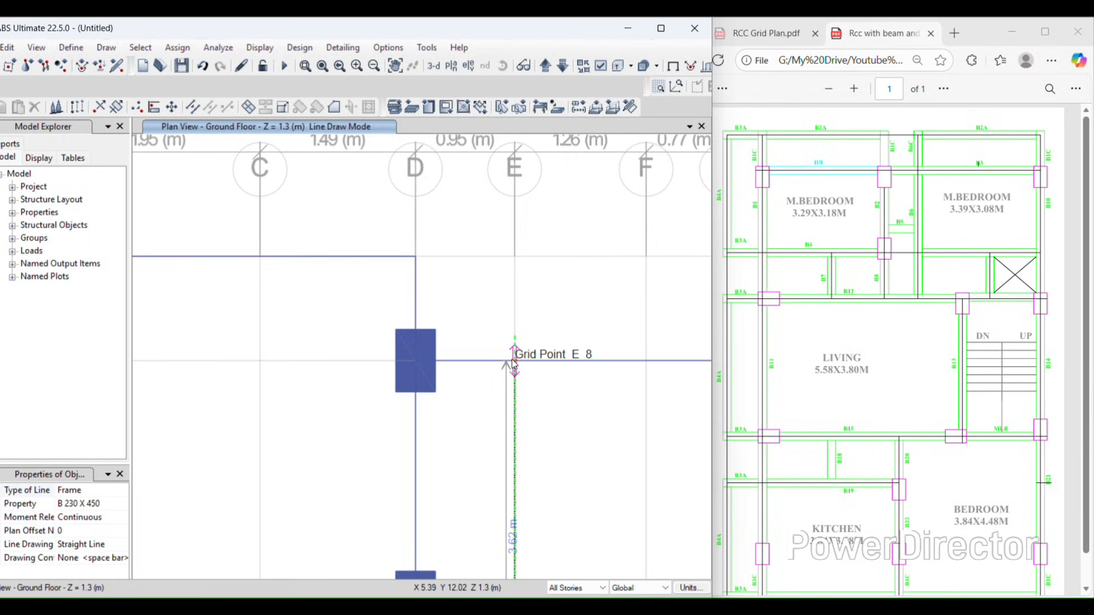
scroll(516, 368, up, 2)
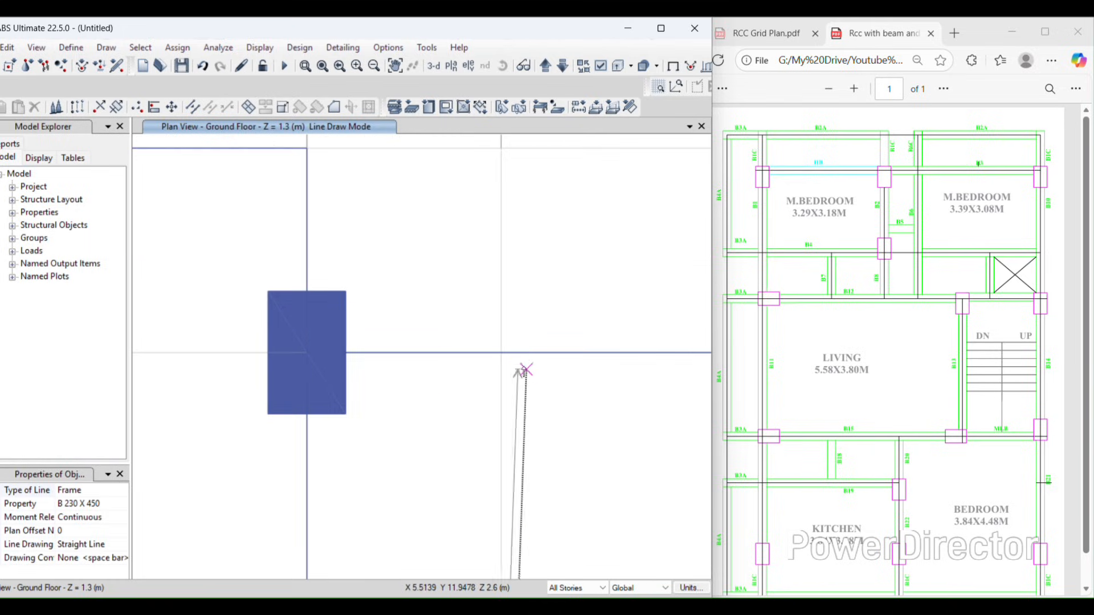
click(501, 354)
Step: Extend the beam line on grid E with another B 230 X 450 beam from grid 8 to grid 9
scroll(510, 310, down, 3)
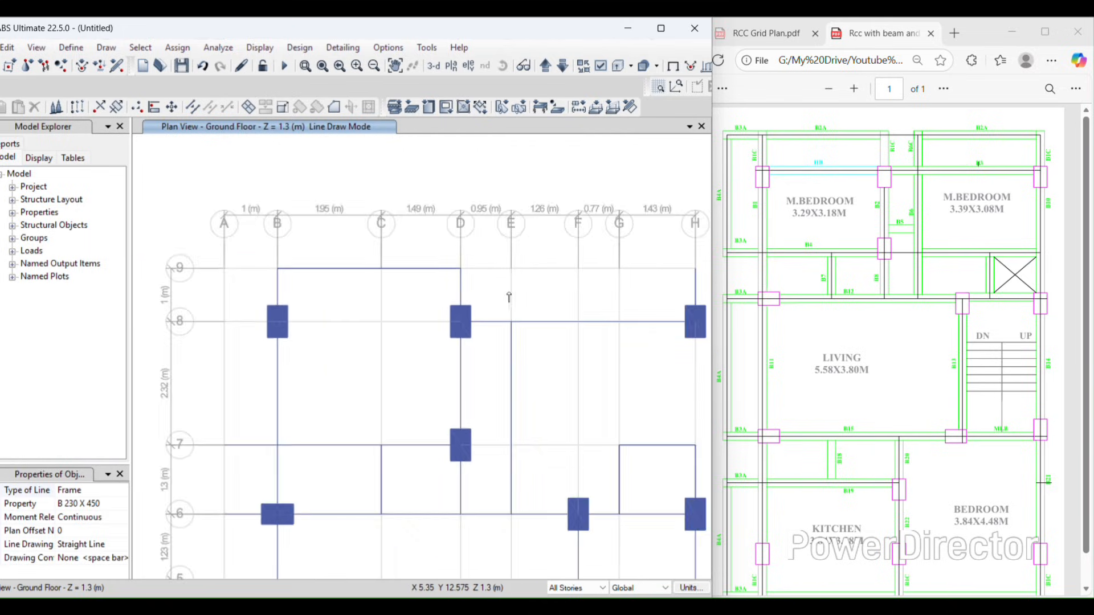
scroll(508, 326, up, 2)
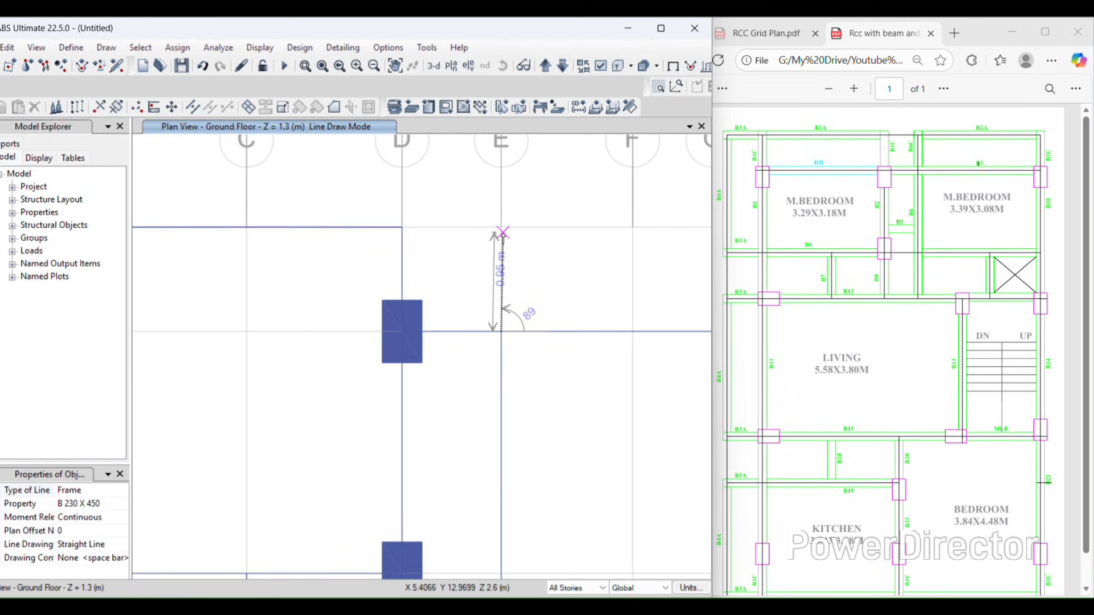
click(501, 232)
Step: Draw a B 230 X 450 beam along grid line 9 from H to E and end beam drawing
scroll(502, 233, down, 4)
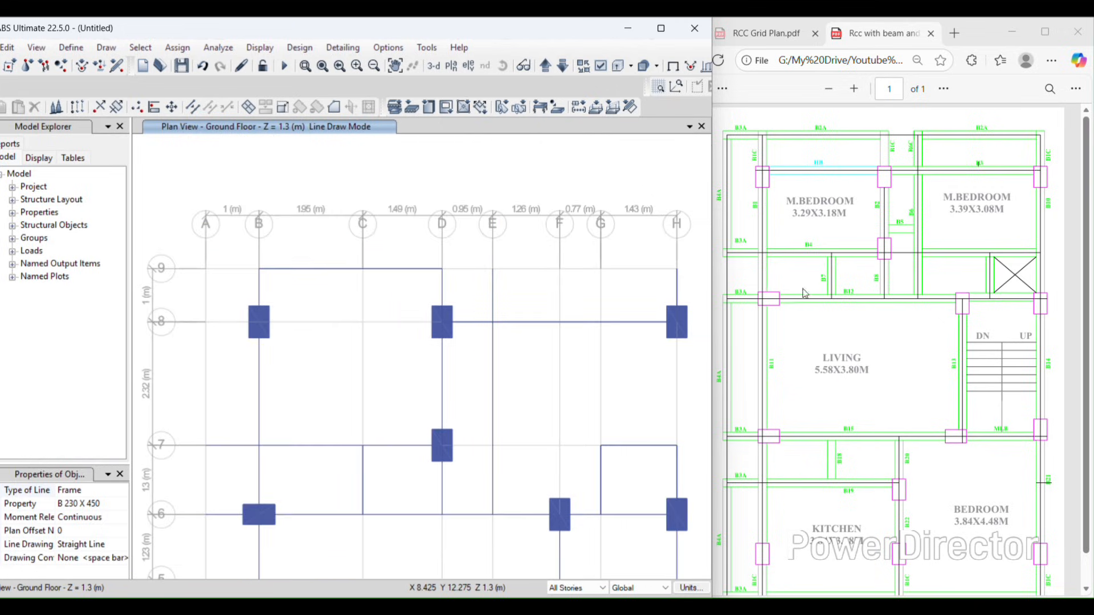
scroll(627, 284, up, 2)
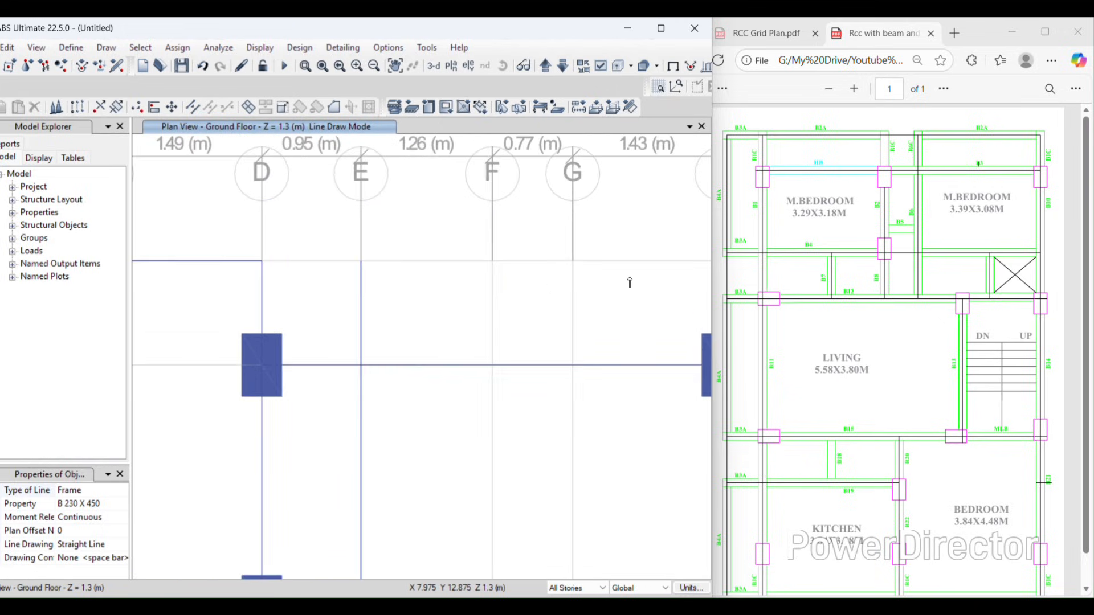
scroll(552, 285, down, 2)
click(635, 271)
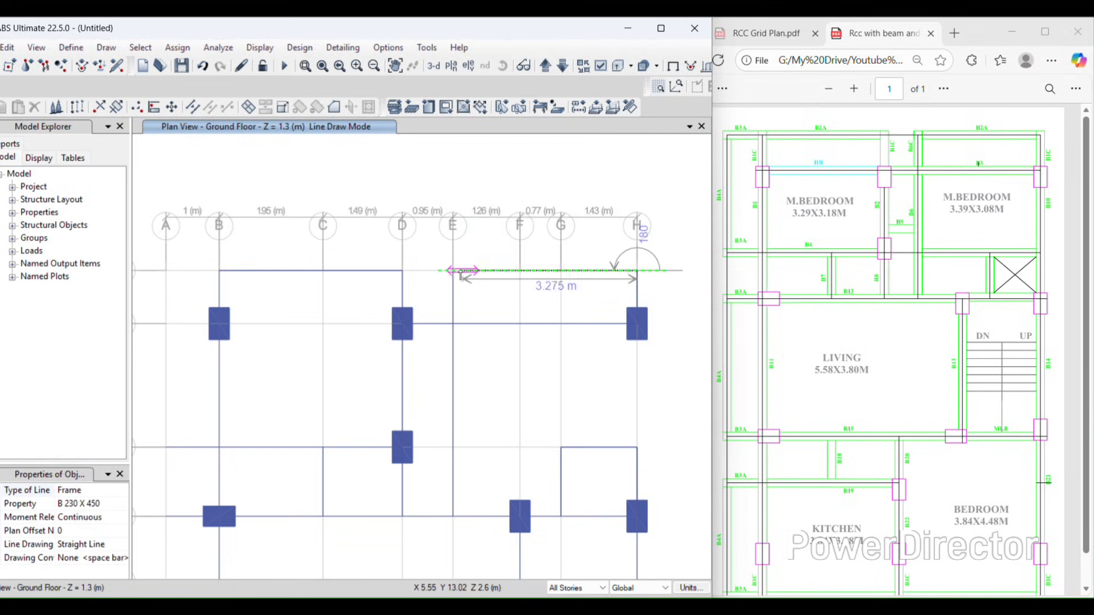
click(455, 271)
scroll(579, 292, down, 3)
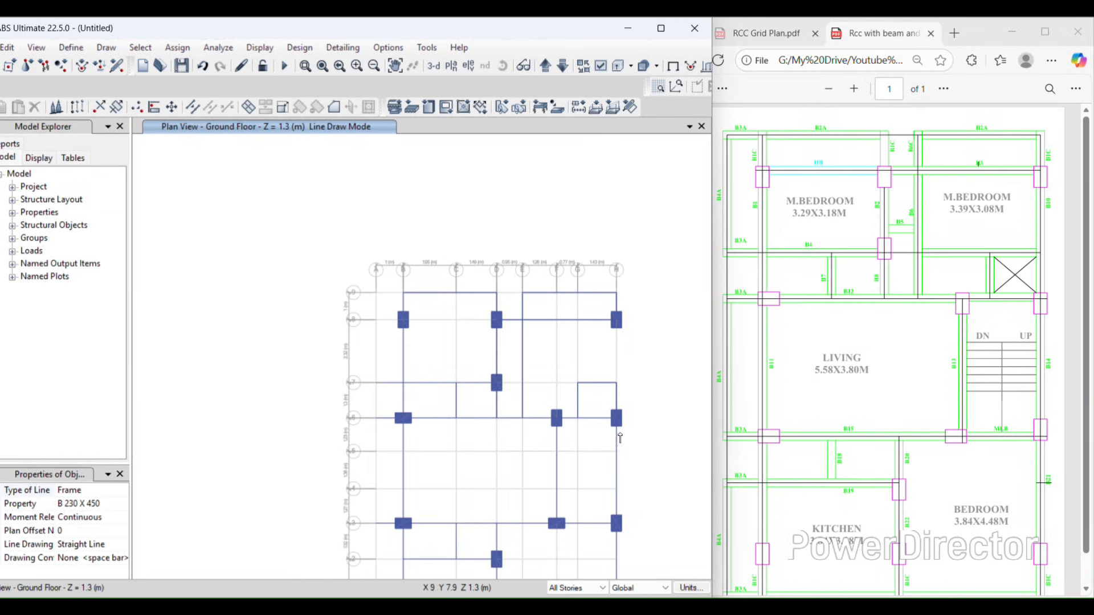
scroll(627, 406, up, 3)
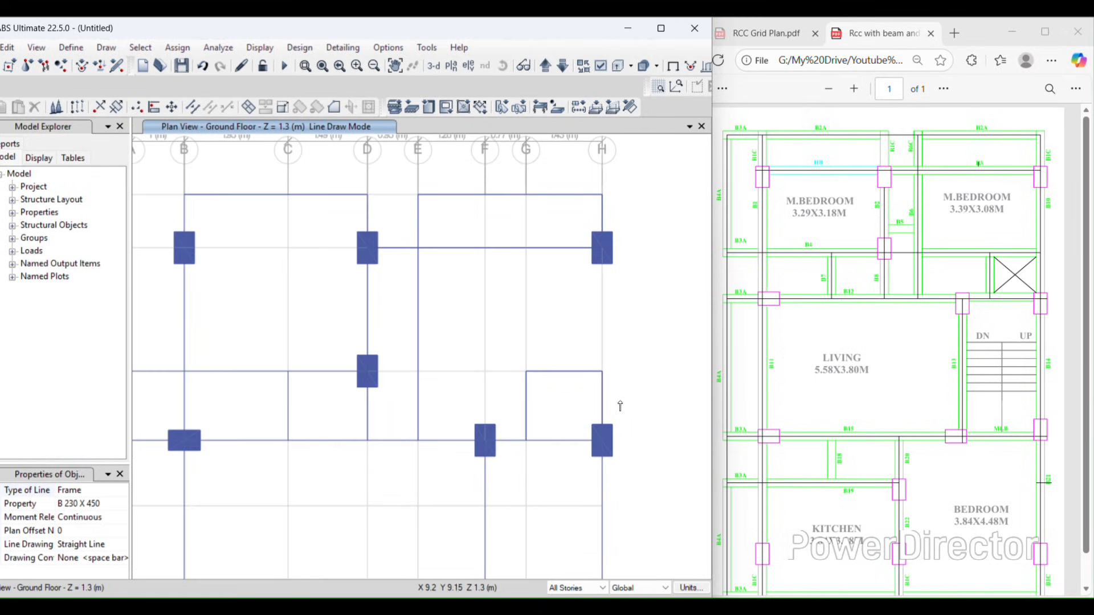
key(Escape)
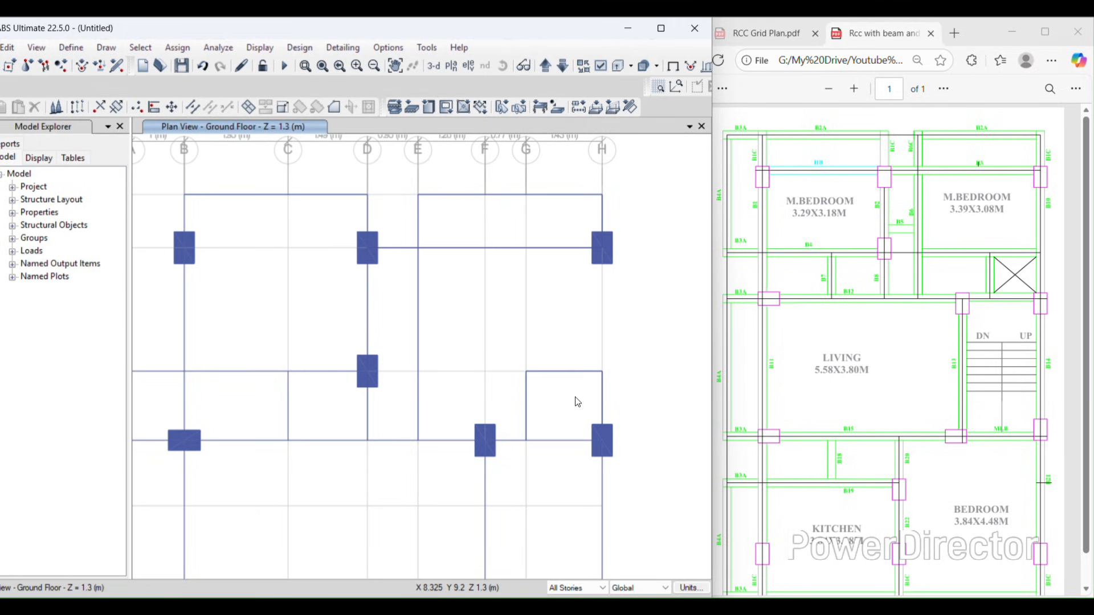
Step: Delete the selected beam on grid line H between grids 6 and 7, and draw a B 230 X 450 beam from grid 6 to grid 8
click(9, 46)
click(26, 162)
click(106, 46)
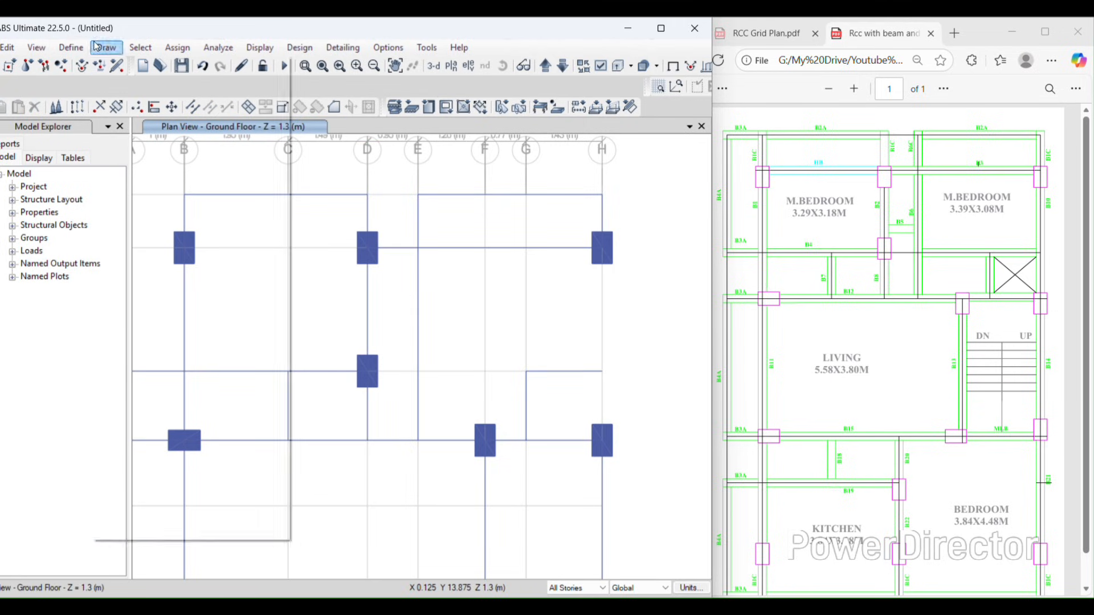
mouse_move(228, 124)
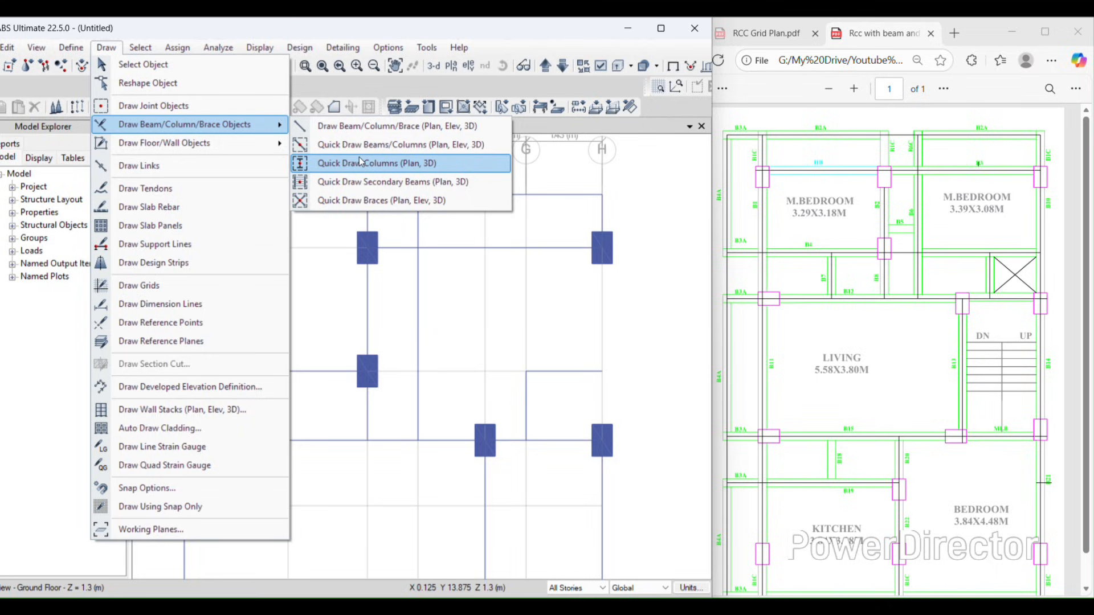
click(370, 144)
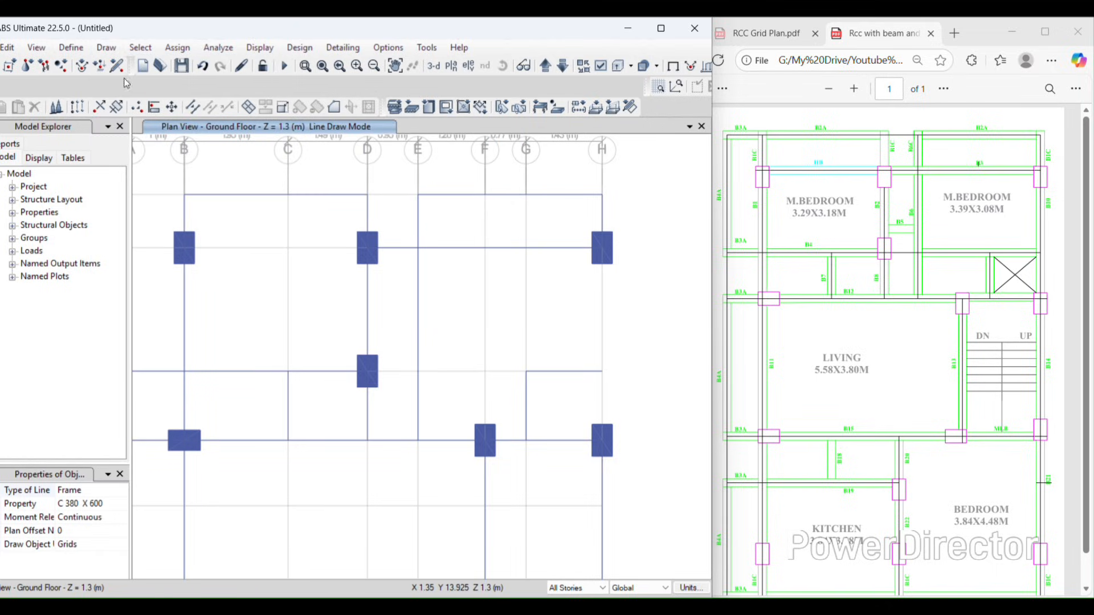
click(106, 47)
mouse_move(228, 123)
click(370, 123)
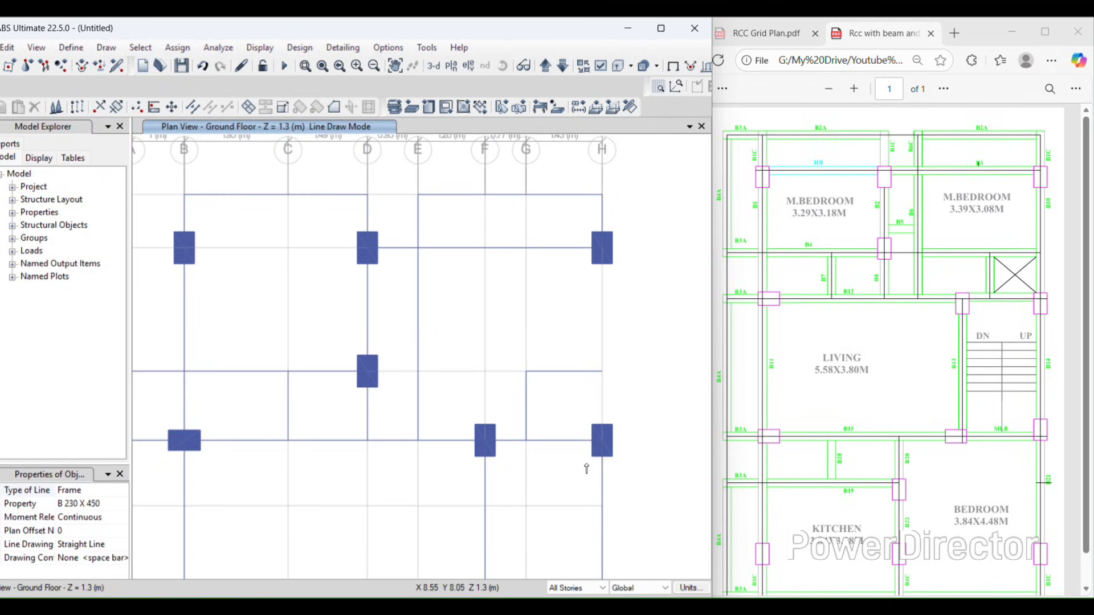
click(602, 440)
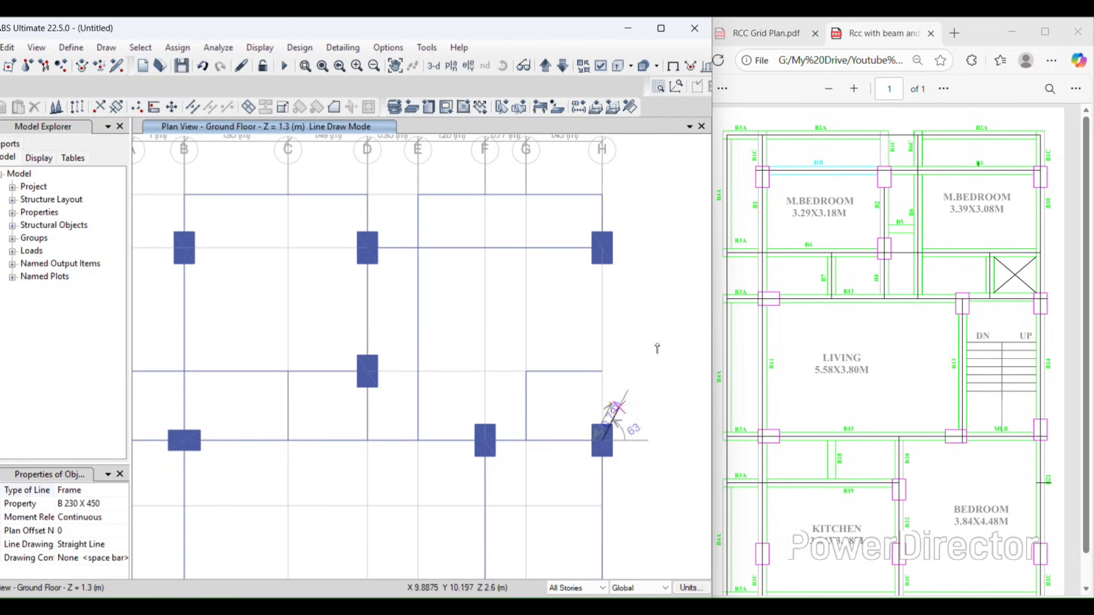
click(602, 253)
Step: Delete the short beam on grid line 7 between G and H
scroll(534, 318, down, 3)
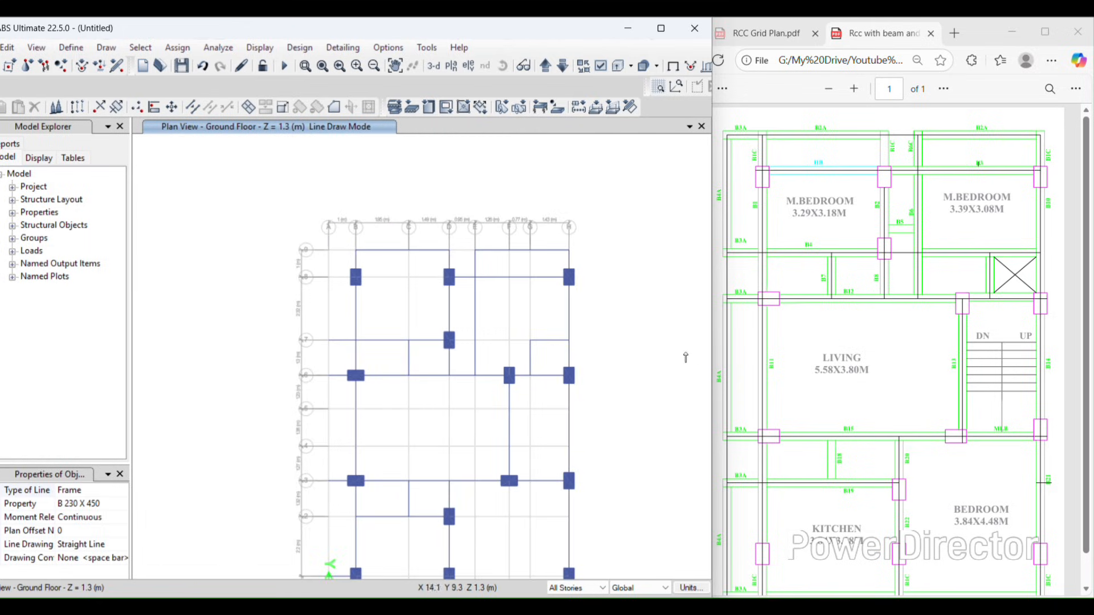
scroll(539, 345, up, 3)
drag(525, 311, 524, 309)
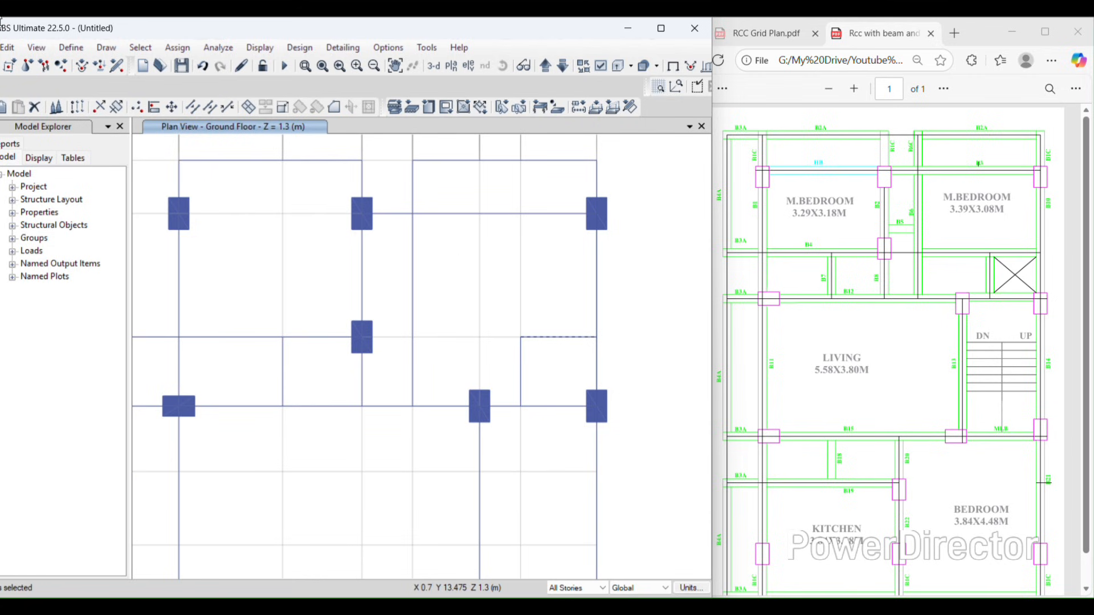
click(8, 48)
click(50, 161)
Step: Draw a B 230 X 450 beam along grid line 7 from E to H
click(120, 50)
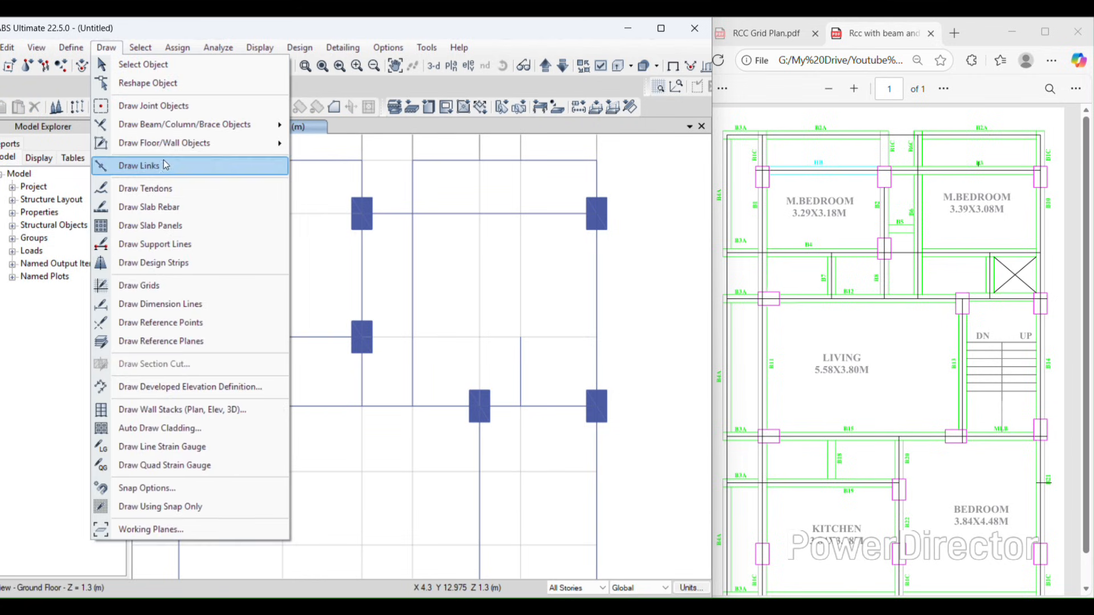
mouse_move(188, 125)
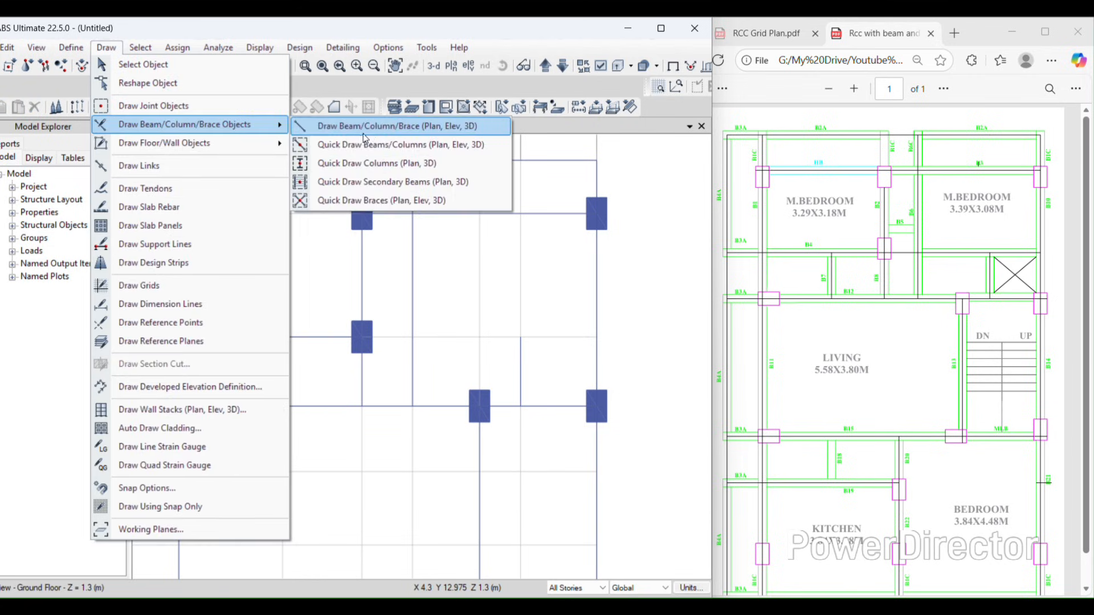
click(322, 127)
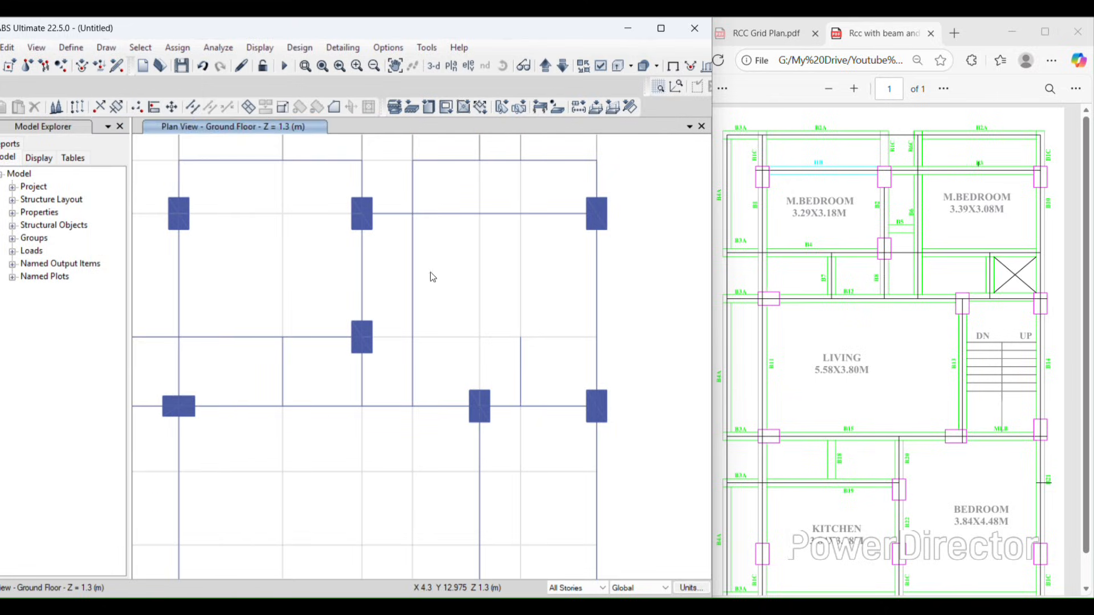
click(412, 339)
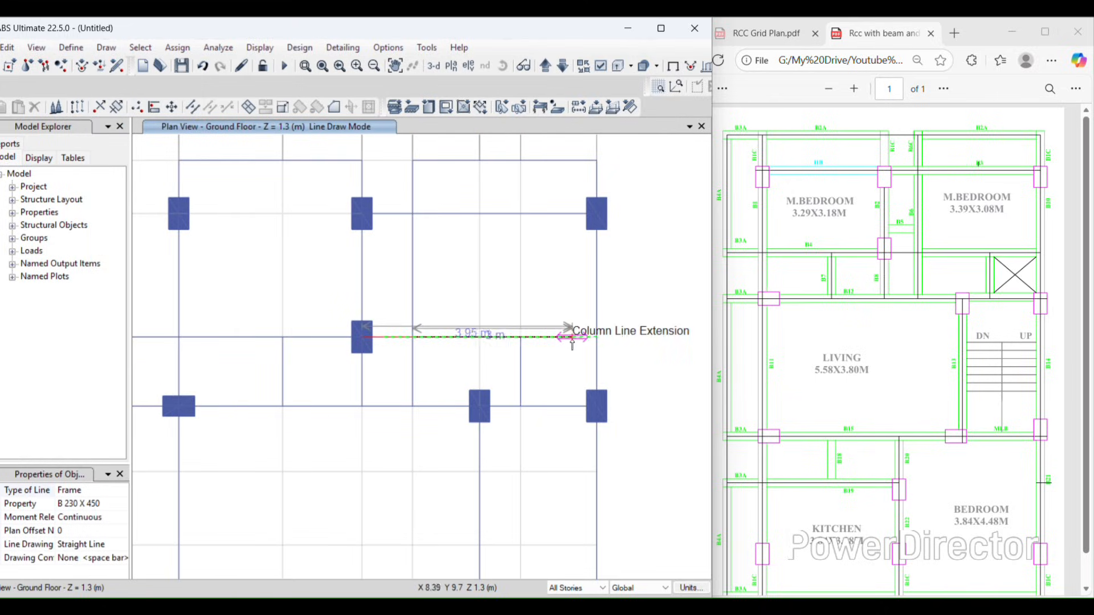
click(596, 337)
Step: Draw B 230 X 450 beams along grid line 9 from B to A and along grid line A from 7 to 9
scroll(540, 422, down, 3)
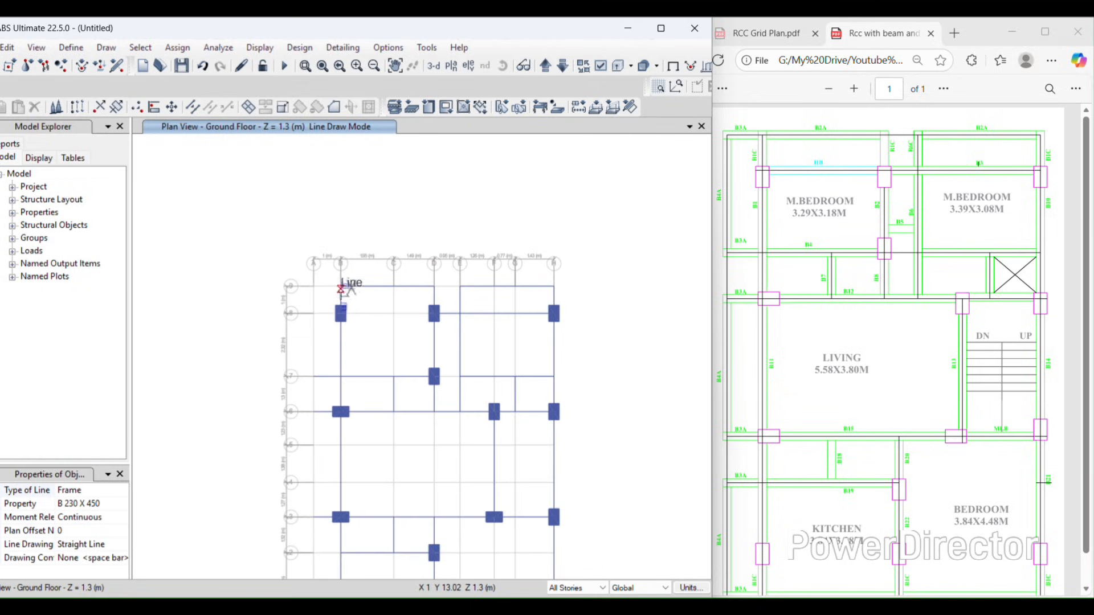
click(340, 286)
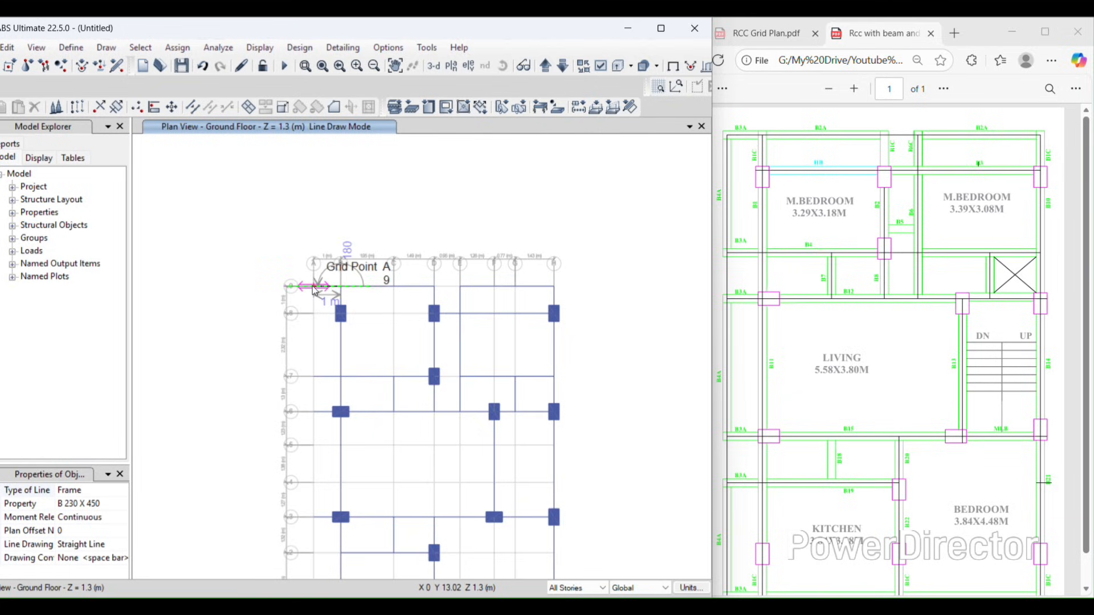
click(314, 286)
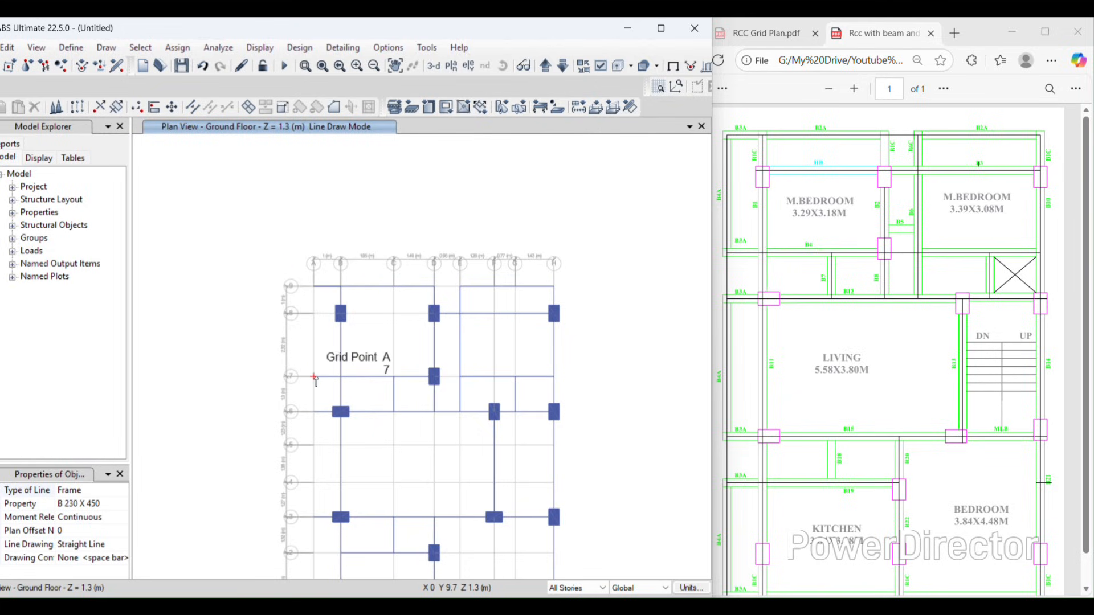
click(313, 376)
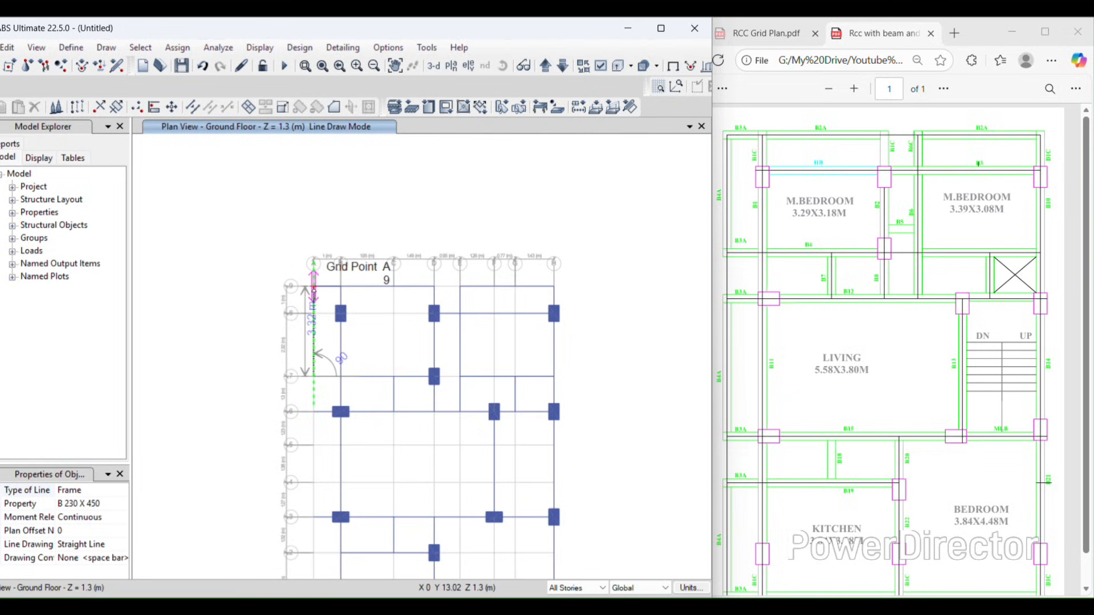
click(313, 286)
Step: Draw a B 230 X 450 beam along grid line A from grid 6 to grid 3
click(314, 411)
middle_drag(328, 455, 412, 321)
click(398, 383)
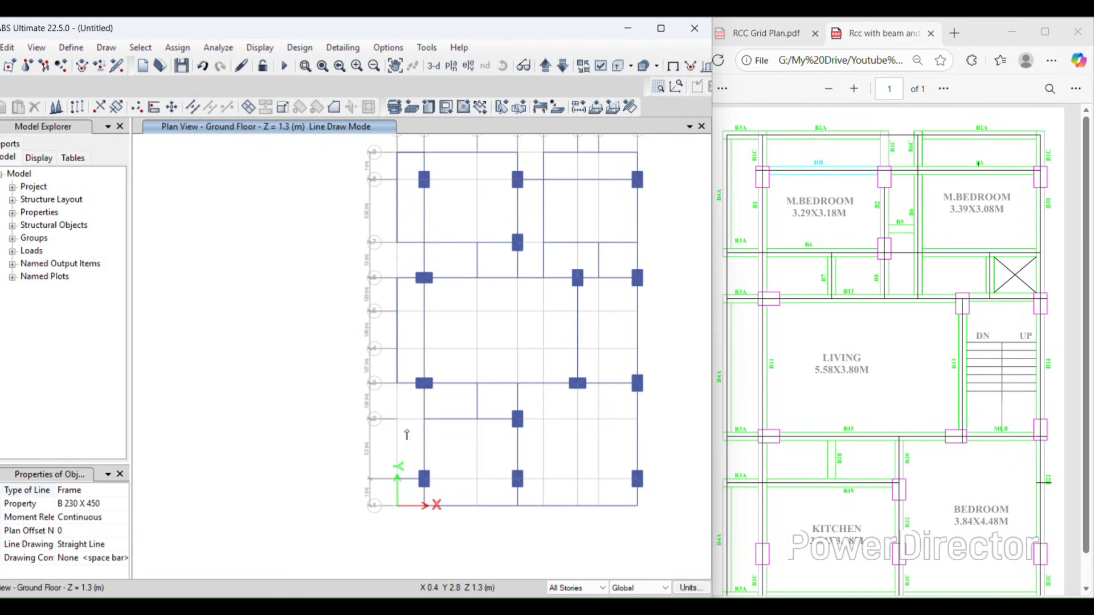
Step: Draw a B 230 X 450 beam along grid line 2 from B to A
middle_drag(408, 435, 444, 351)
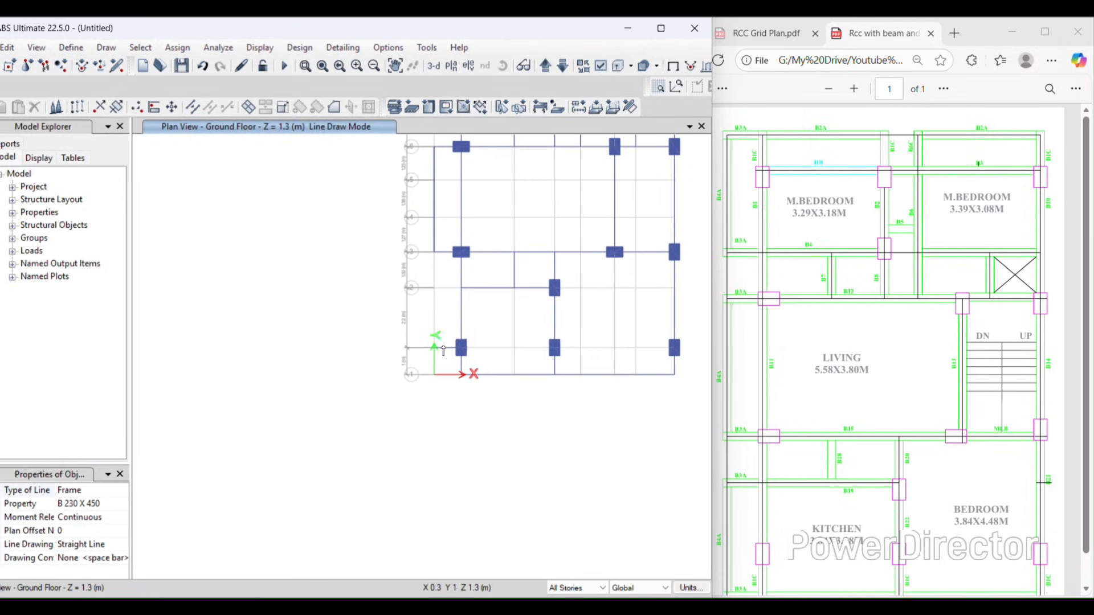
click(461, 287)
click(434, 288)
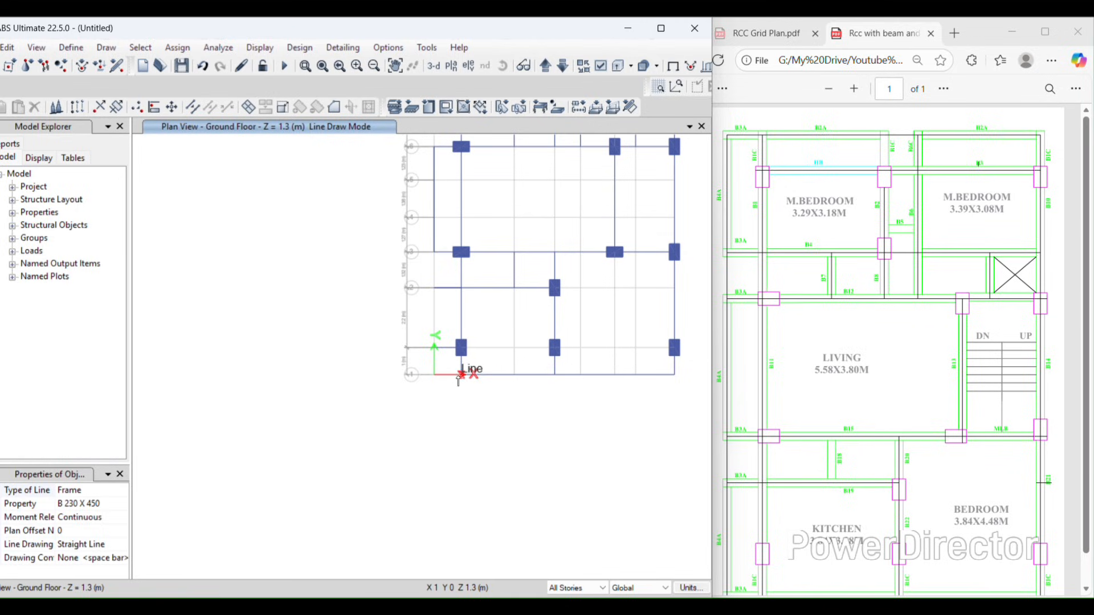
Step: Draw a B 230 X 450 beam along grid line 1 from B to A
scroll(762, 426, down, 1)
scroll(454, 382, up, 3)
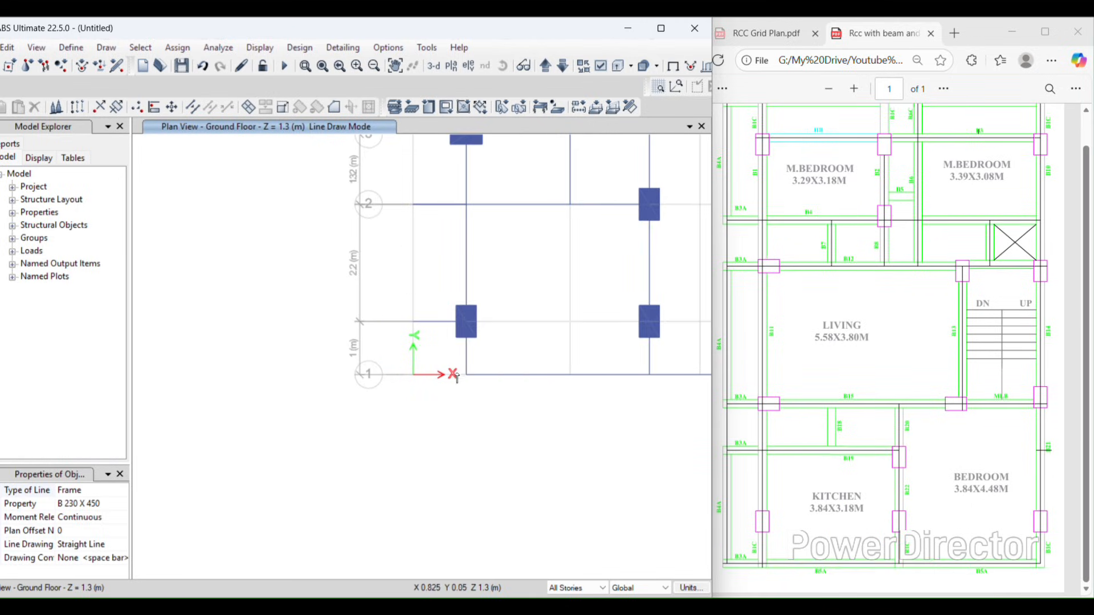
click(466, 375)
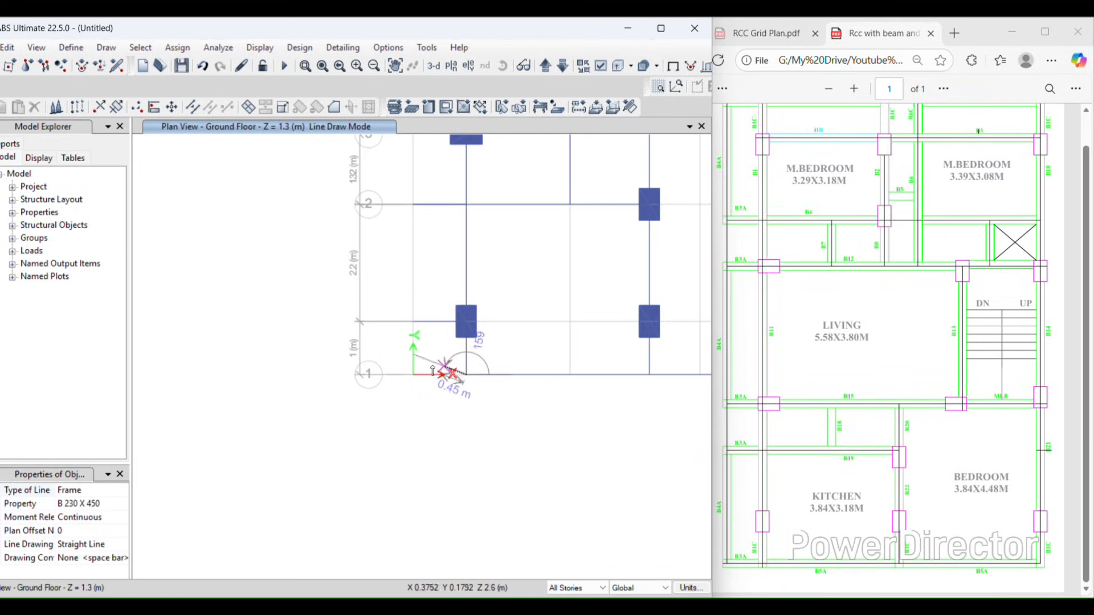
scroll(415, 373, down, 3)
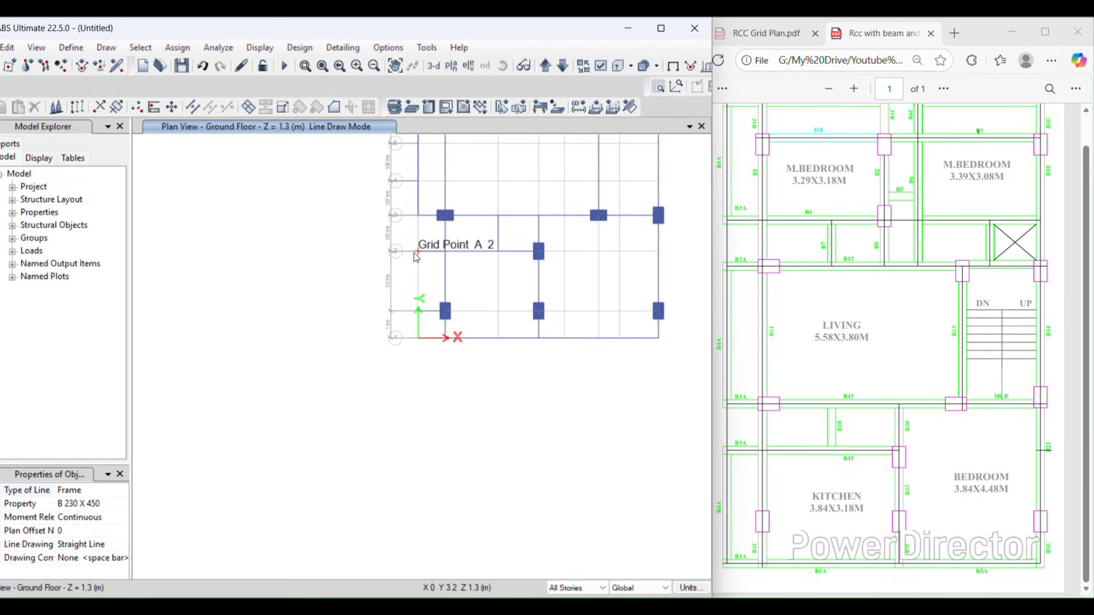
Step: End beam drawing and delete the short beam between grid lines A and B located 1 m above grid line 1
key(Escape)
scroll(427, 309, up, 6)
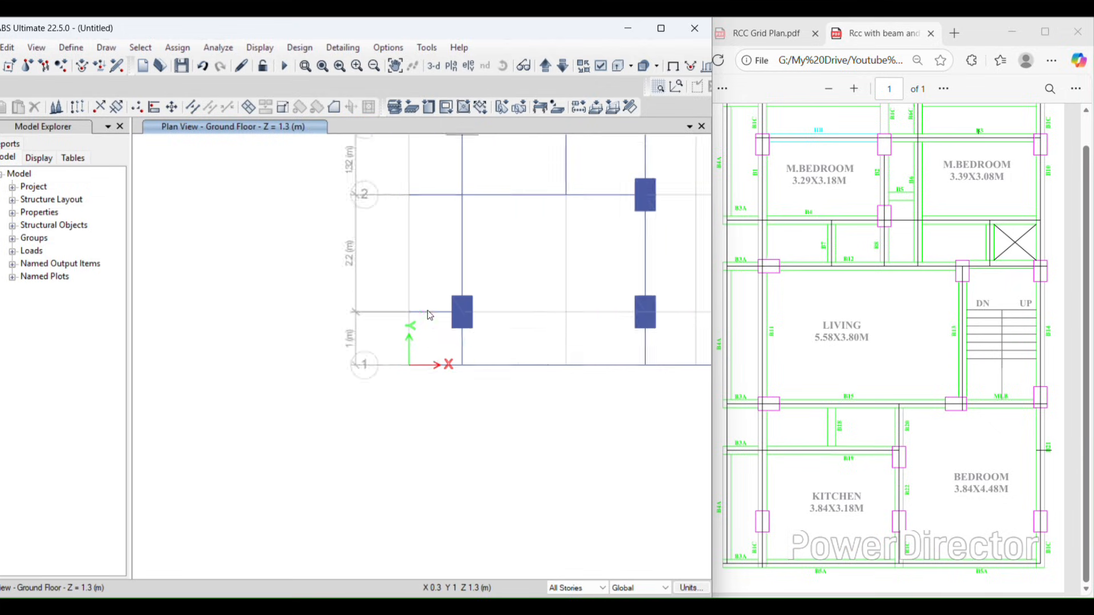
scroll(458, 333, down, 3)
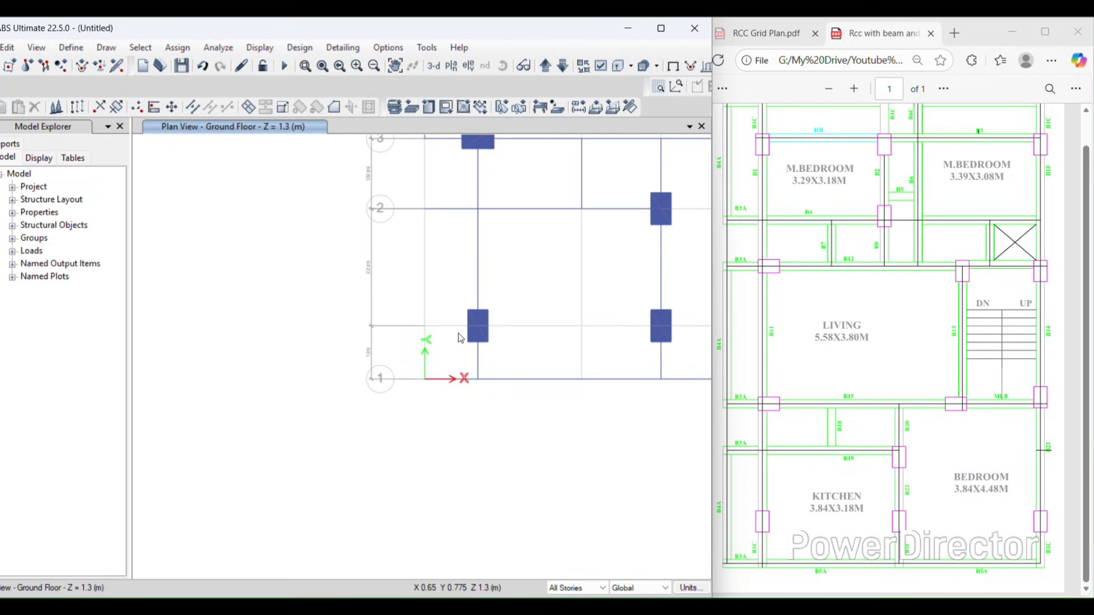
Step: Draw a B 230 X 450 beam along grid line A from grid 1 to grid 2
click(106, 47)
mouse_move(159, 124)
click(353, 126)
click(425, 378)
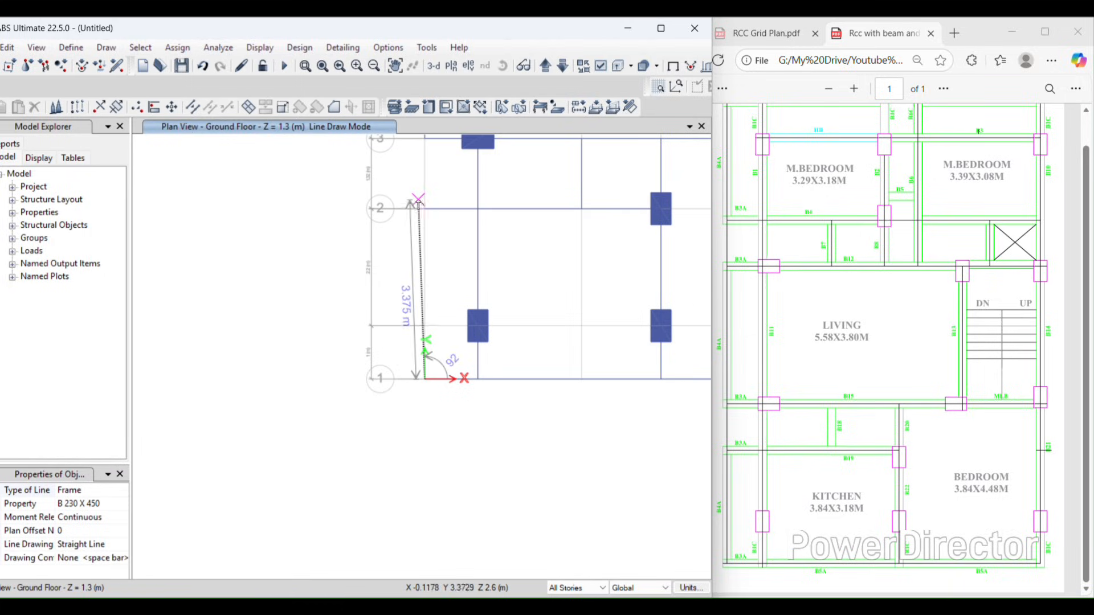
click(424, 210)
right_click(424, 210)
Step: Check the drawn ground-floor beam layout against the reference beam and column plan, especially around grids 6 to 9
scroll(431, 316, down, 2)
scroll(487, 369, up, 4)
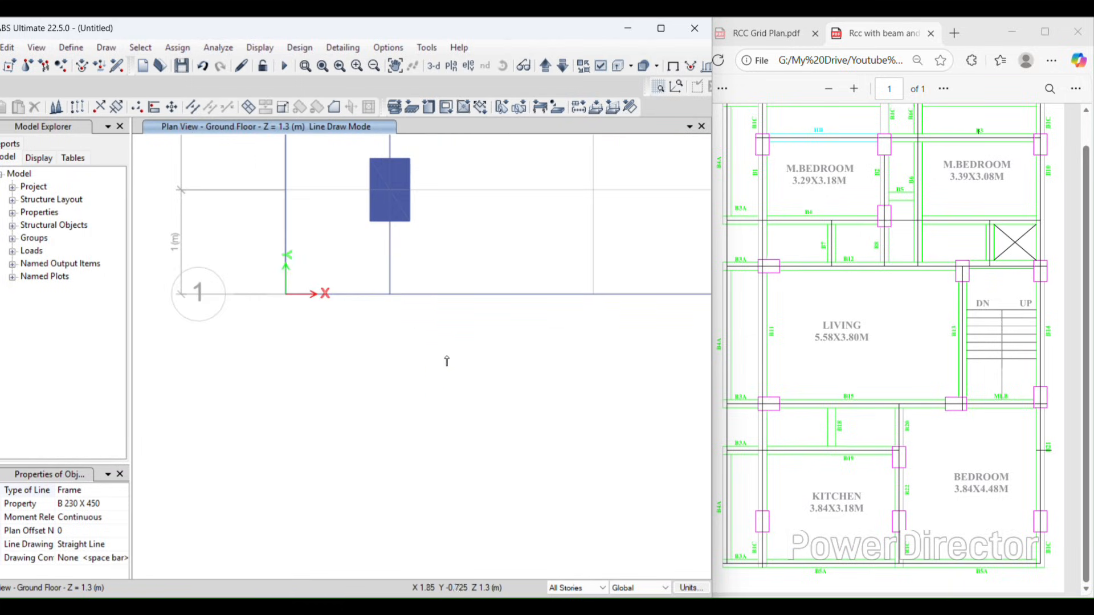
scroll(349, 307, down, 4)
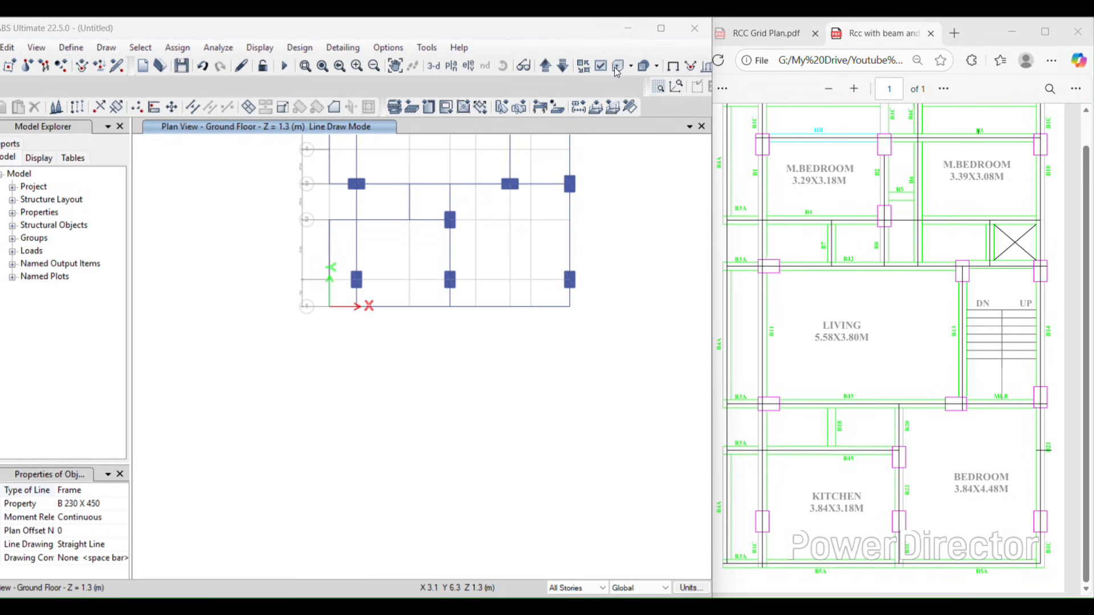
scroll(432, 265, down, 4)
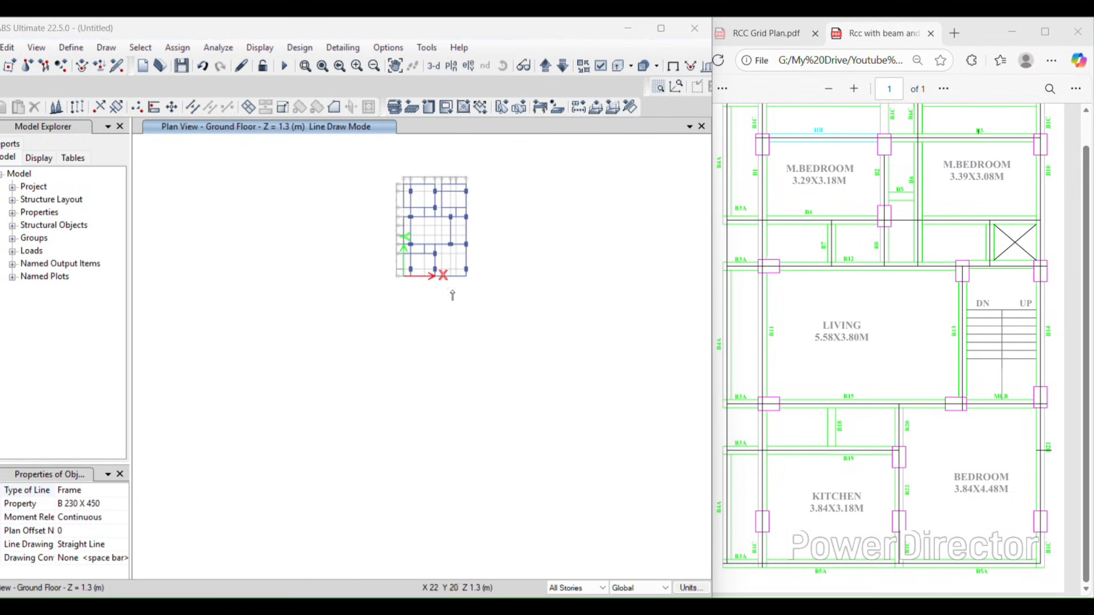
scroll(458, 273, up, 4)
scroll(471, 273, down, 1)
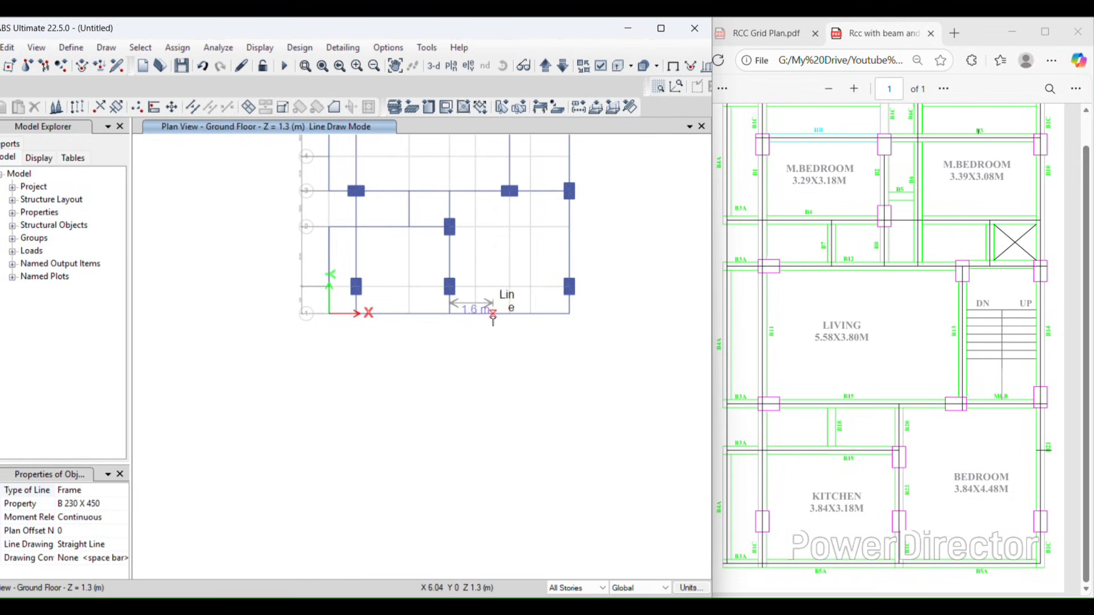
middle_drag(498, 239, 497, 290)
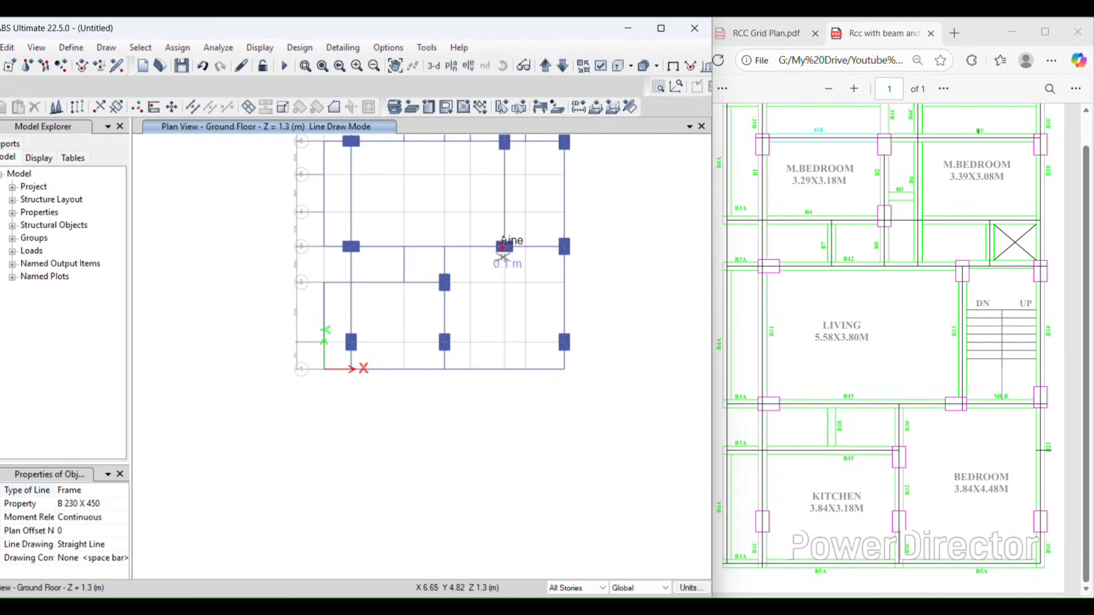
middle_drag(503, 244, 503, 397)
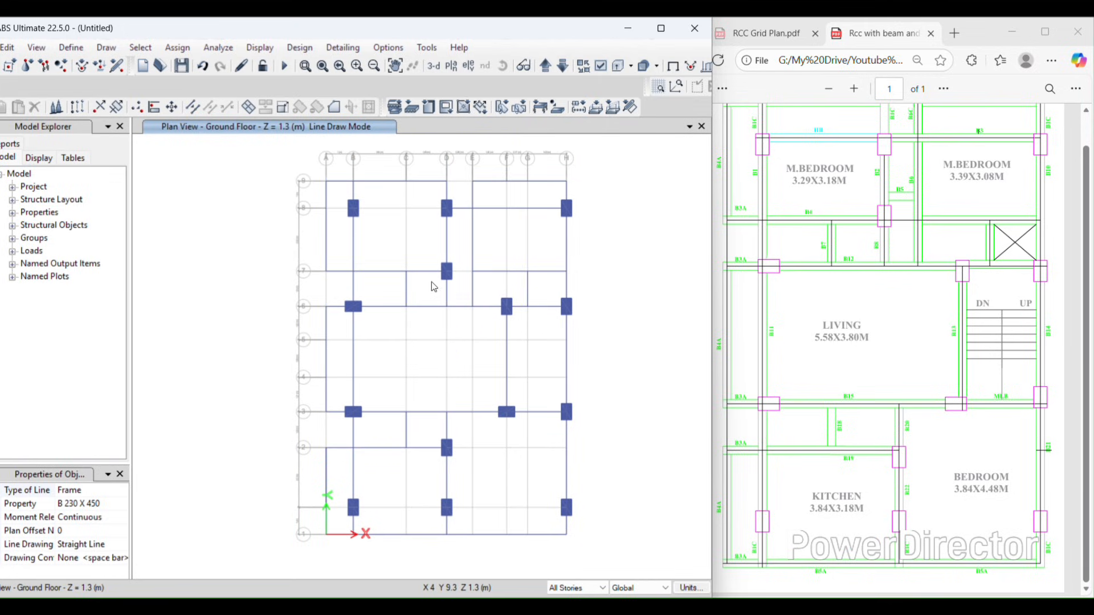
scroll(462, 230, up, 3)
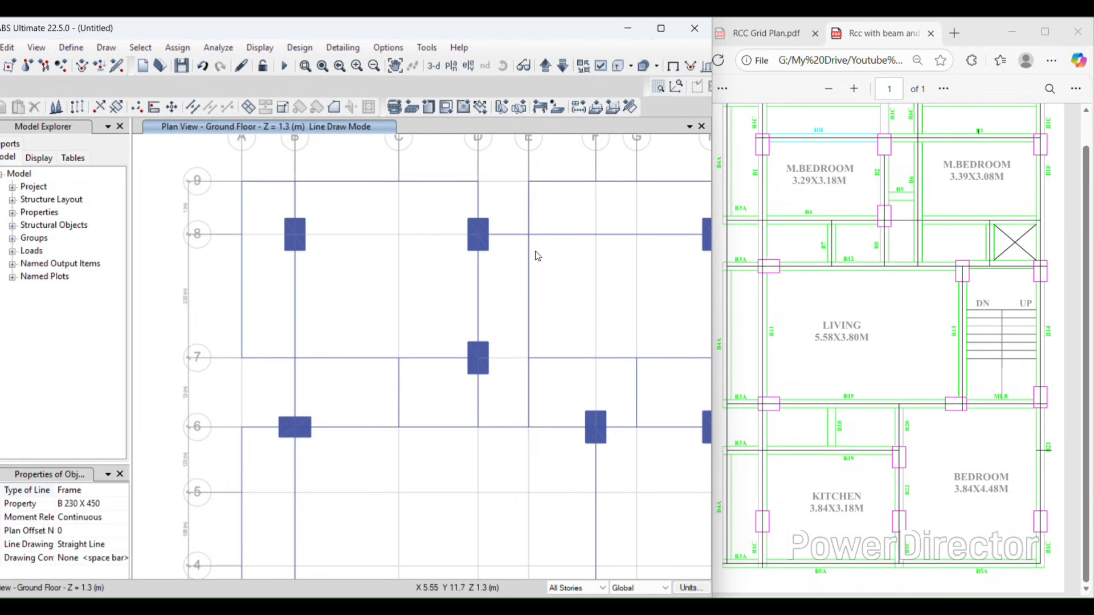
middle_drag(335, 208, 333, 243)
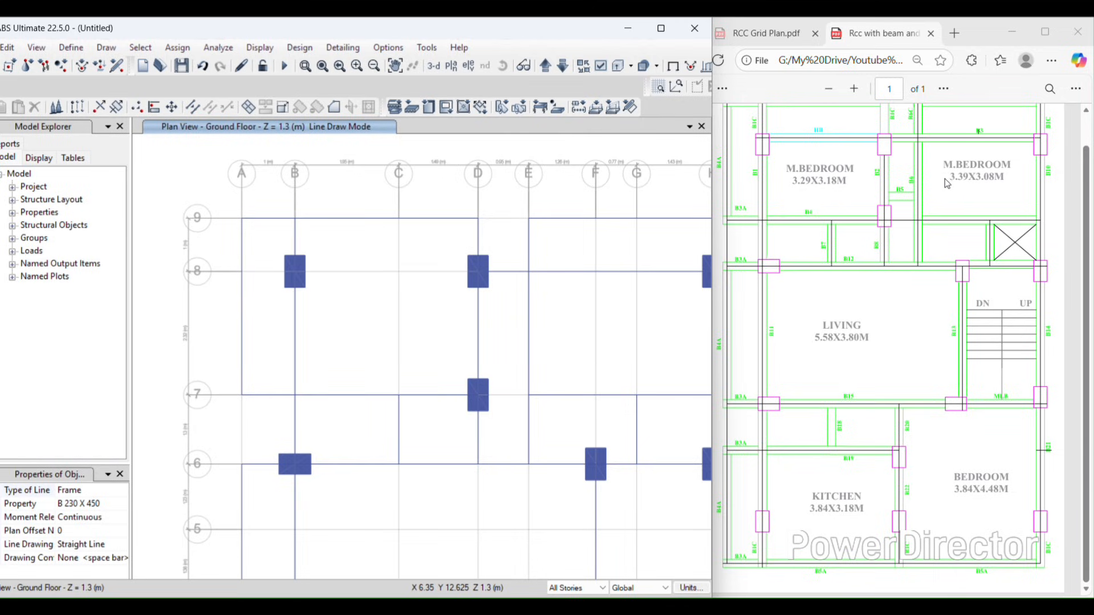
scroll(506, 265, down, 3)
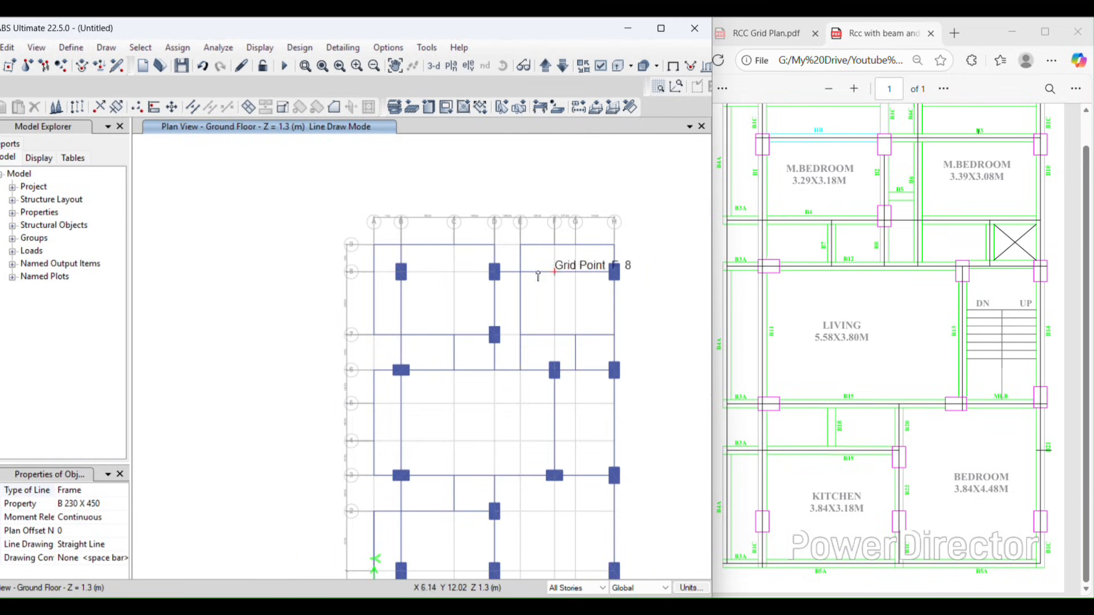
scroll(899, 190, up, 1)
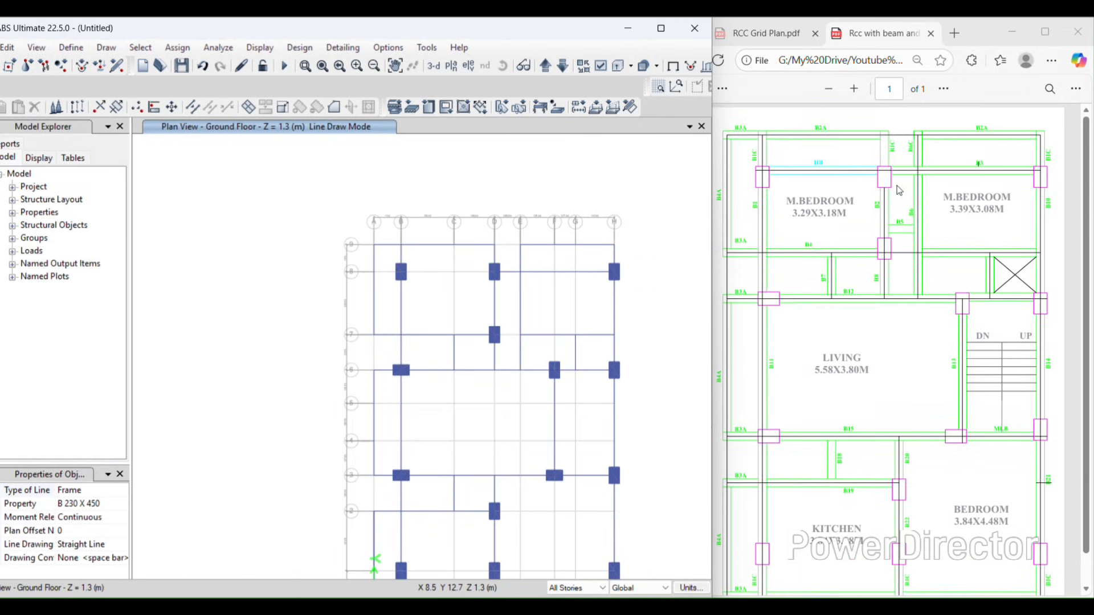
scroll(430, 287, up, 3)
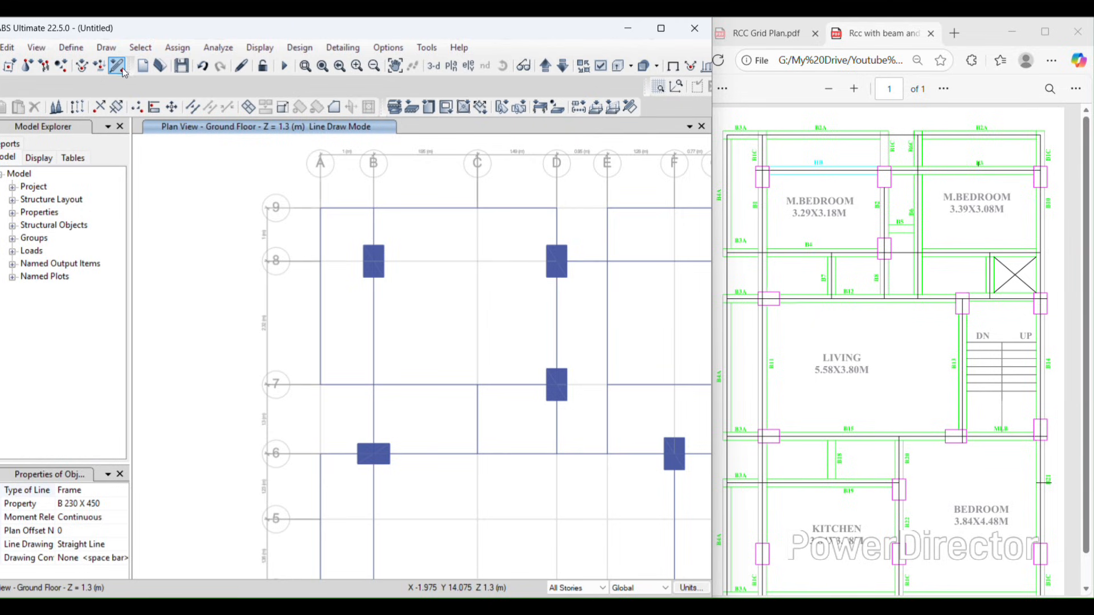
Step: Draw an HB 230 X 150 beam along grid line 8 from B to D
click(106, 47)
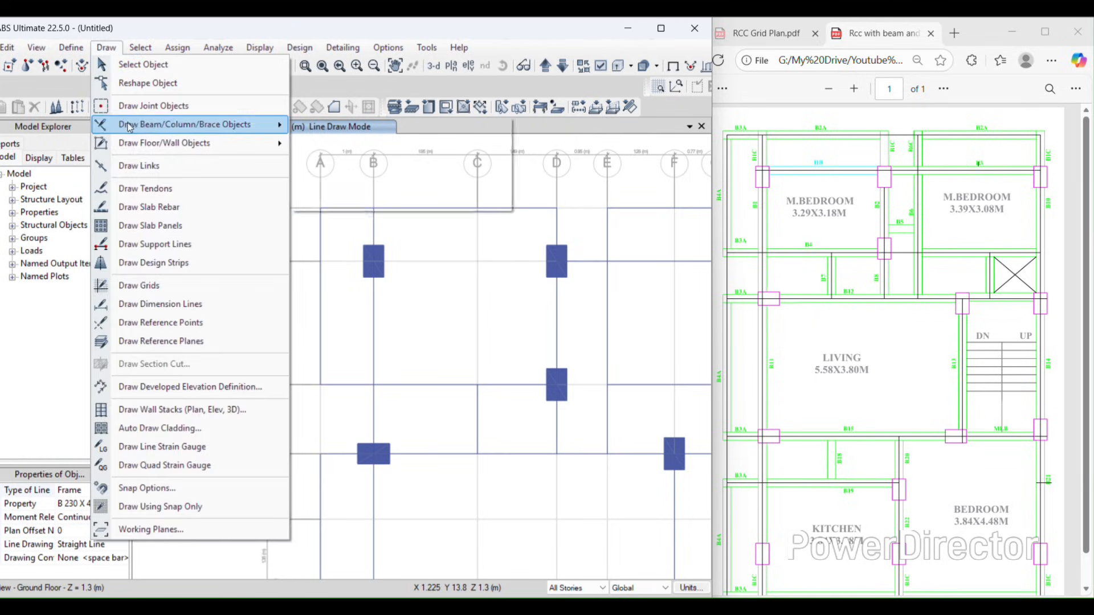
click(86, 516)
click(90, 505)
click(123, 493)
click(123, 503)
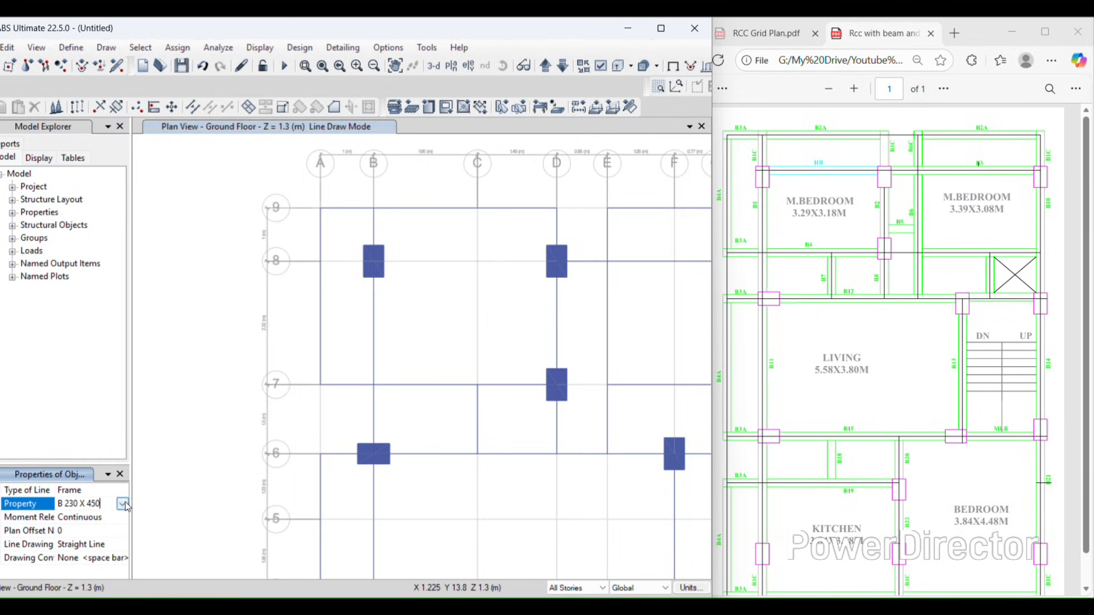
click(123, 504)
click(85, 540)
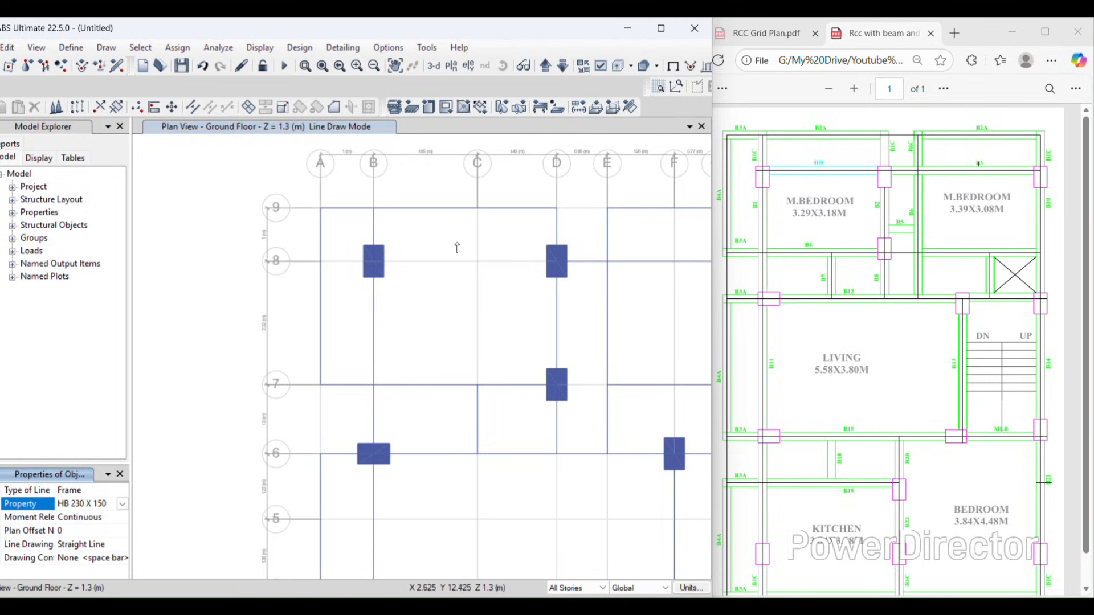
click(372, 262)
click(557, 262)
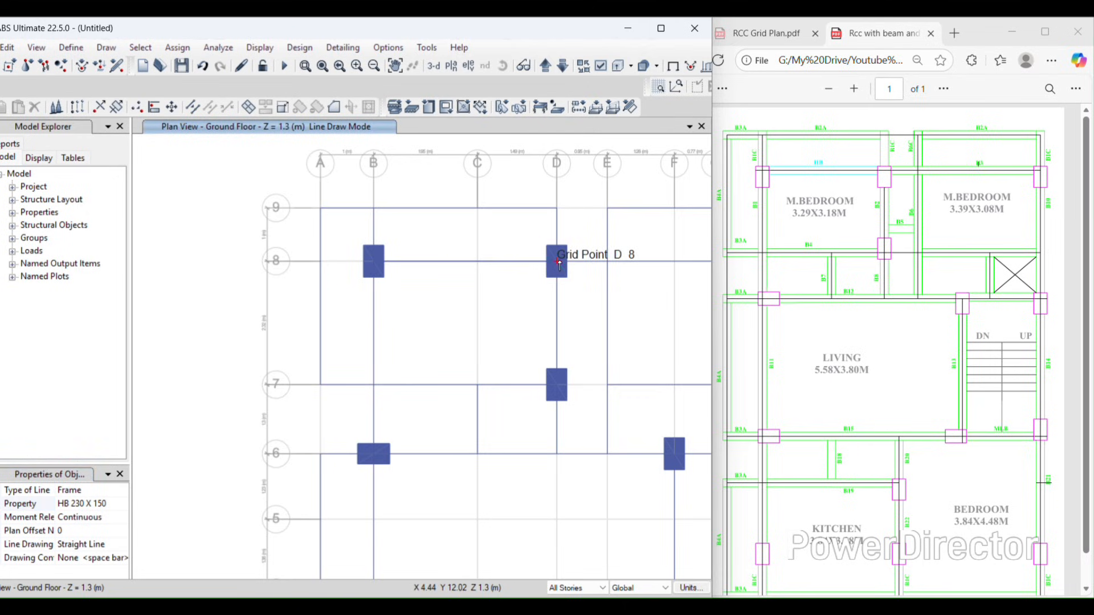
Step: Compare the whole ground-floor beam layout with the reference beam and column plan from the bedrooms down to the kitchen
scroll(559, 264, down, 3)
scroll(479, 422, down, 2)
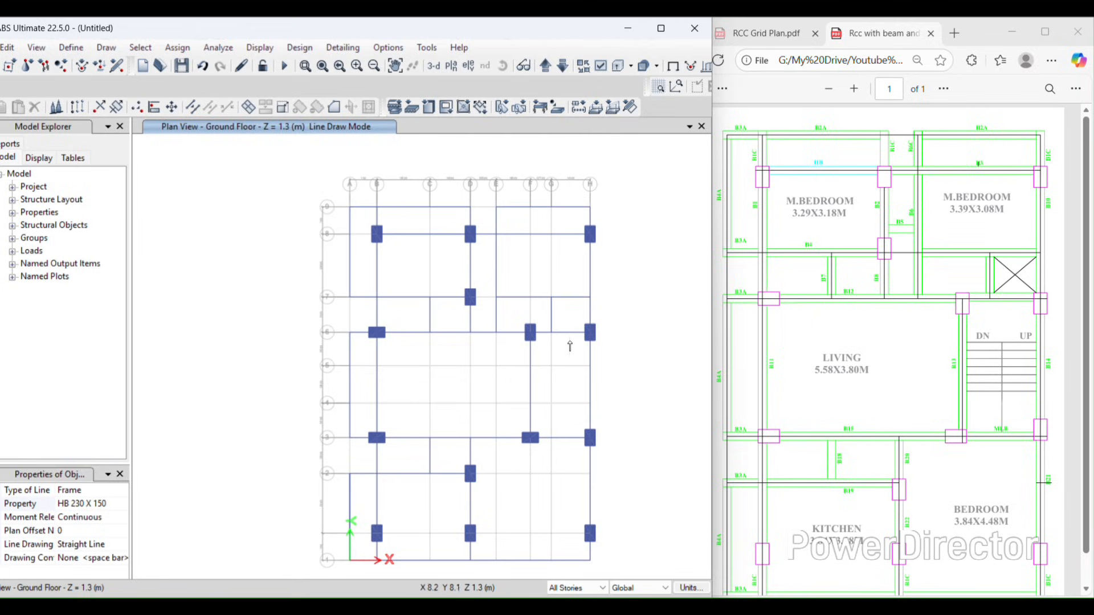
middle_drag(594, 379, 552, 360)
scroll(1001, 422, down, 1)
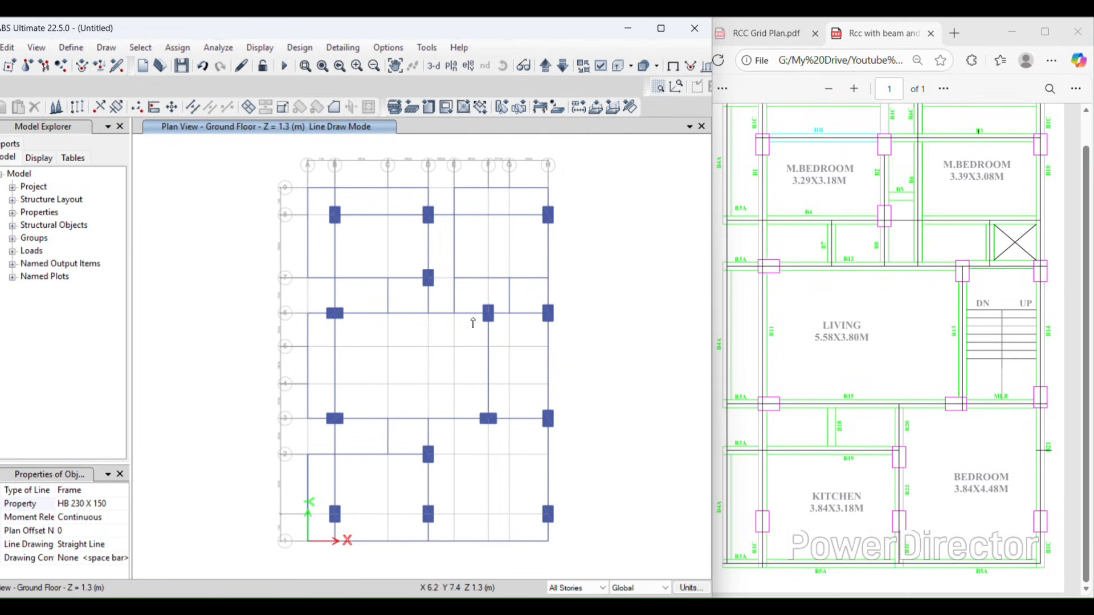
scroll(884, 337, up, 1)
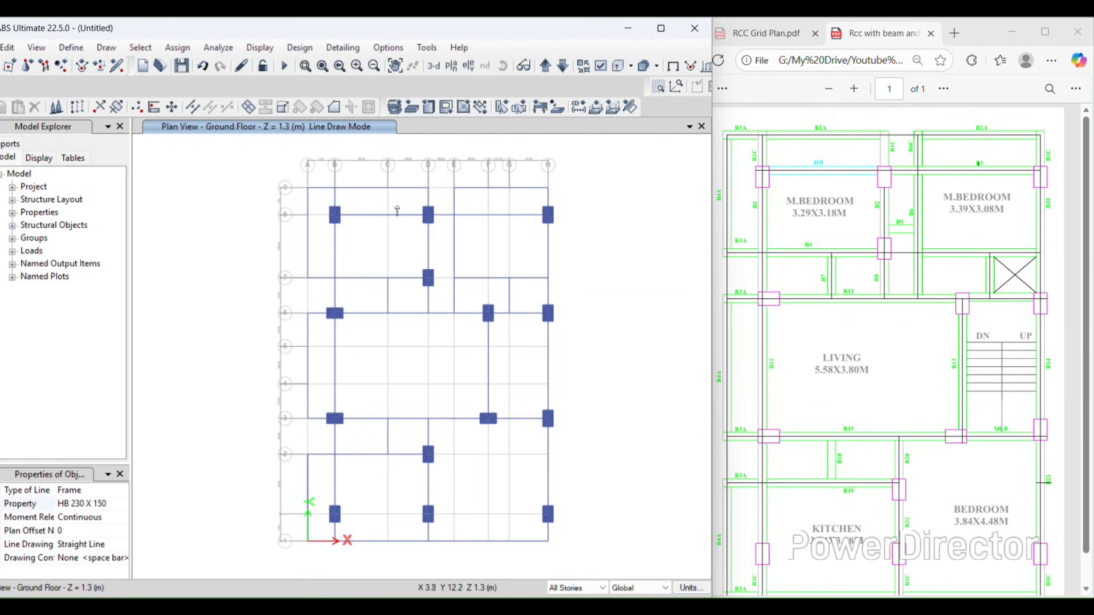
scroll(889, 393, down, 1)
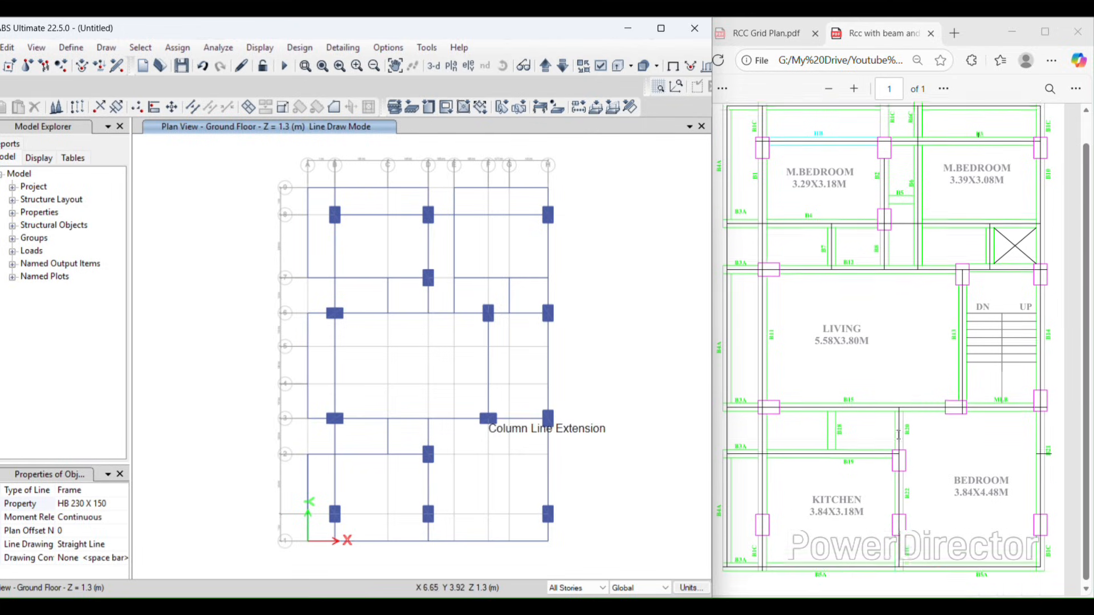
scroll(369, 382, down, 2)
scroll(473, 491, up, 2)
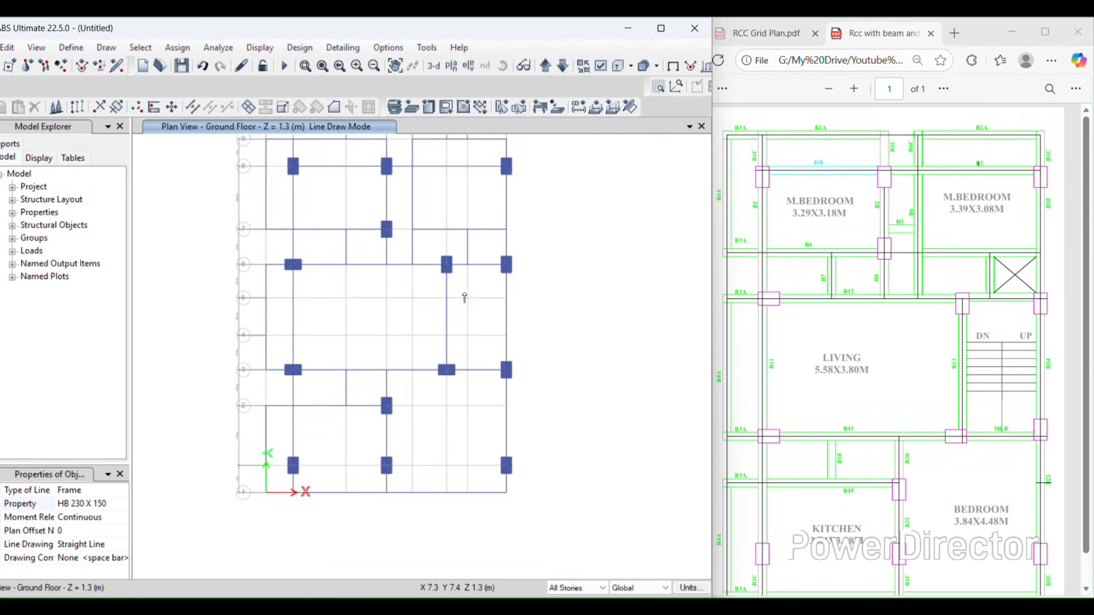
scroll(517, 318, up, 1)
scroll(524, 341, down, 1)
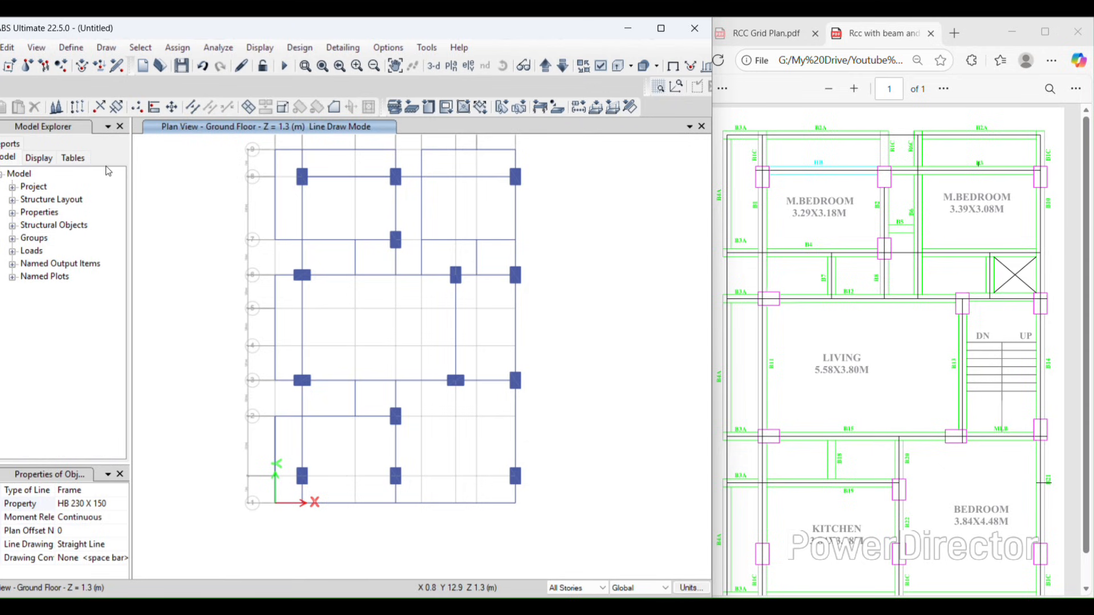
Step: Start the rectangular floor drawing command and set its section property to Slab 150 mm
click(106, 47)
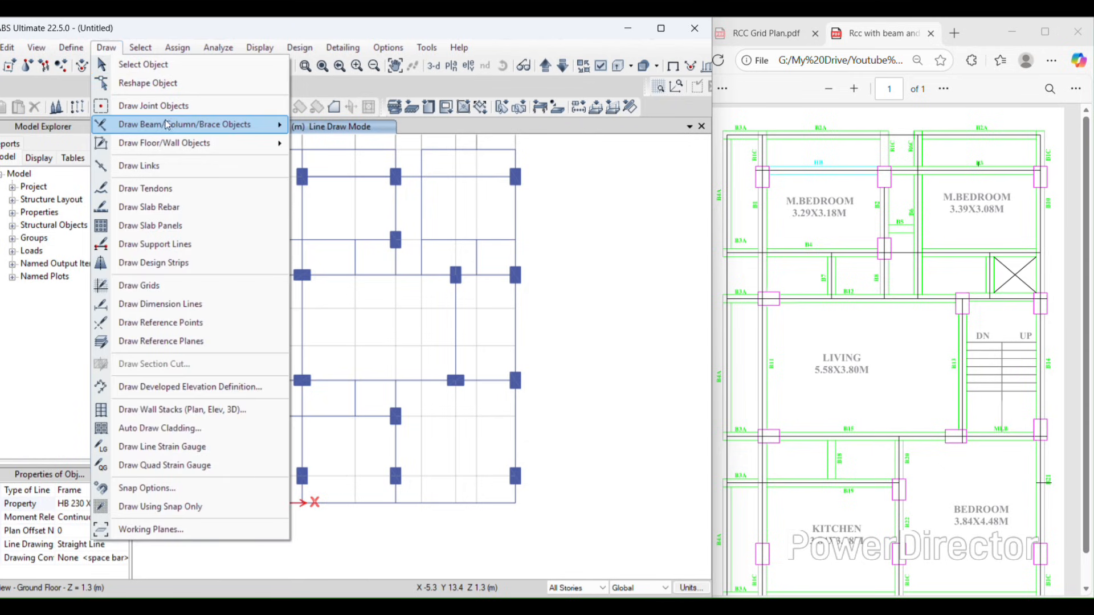
mouse_move(171, 141)
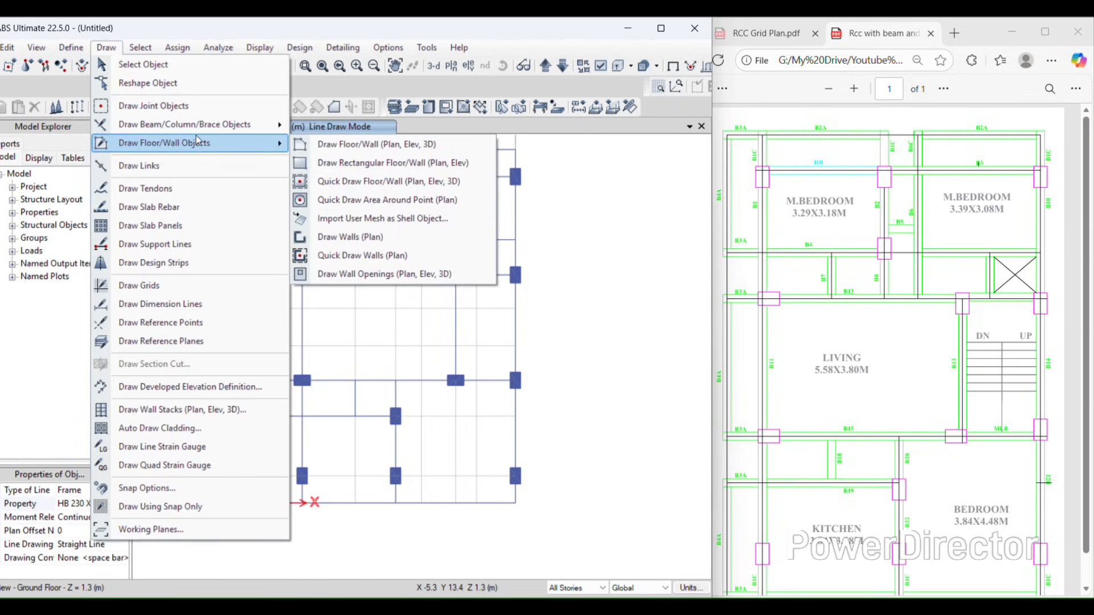
click(349, 167)
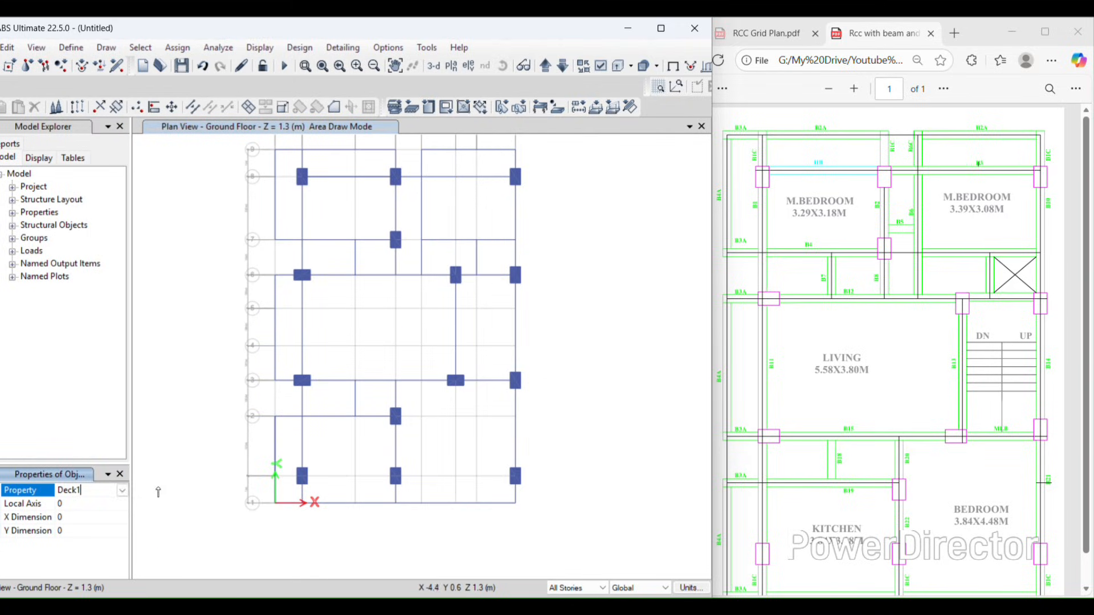
click(121, 490)
click(75, 531)
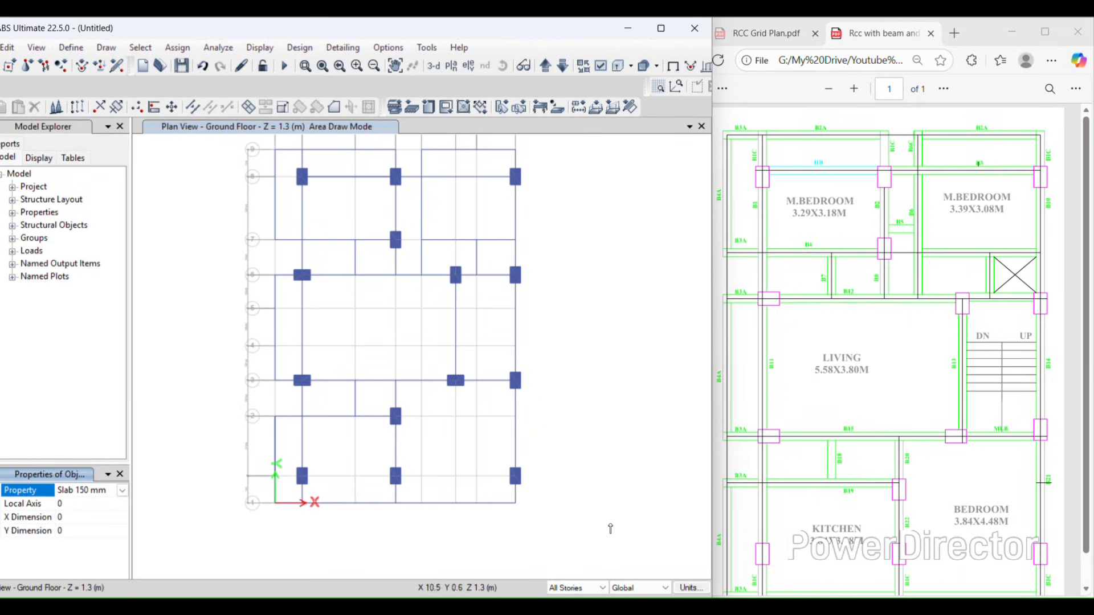
click(591, 589)
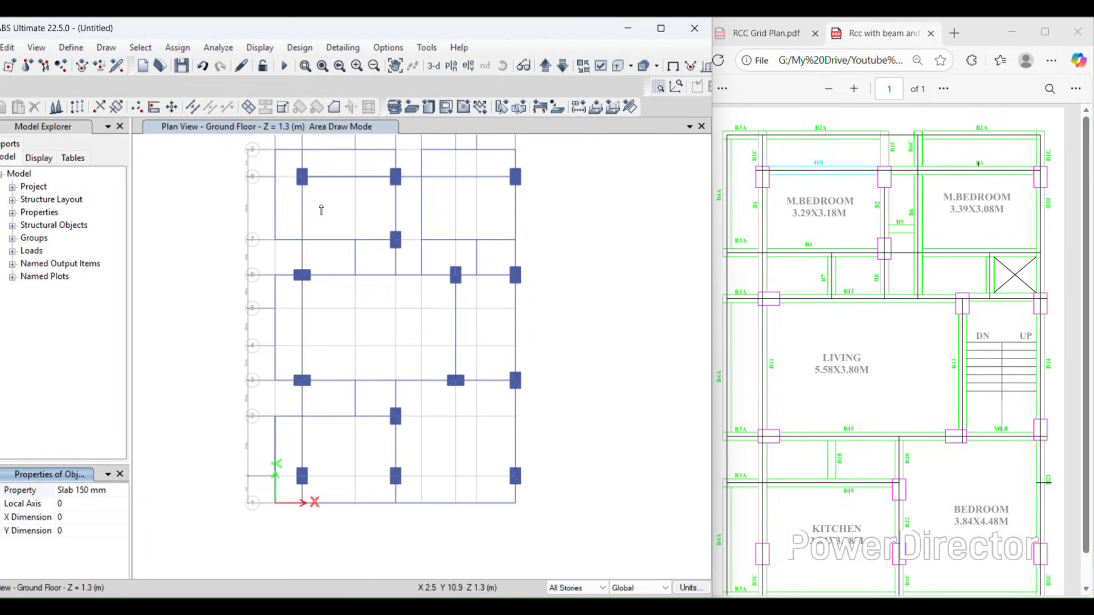
Step: Open the story data for editing and make Ground Floor a master story
click(8, 47)
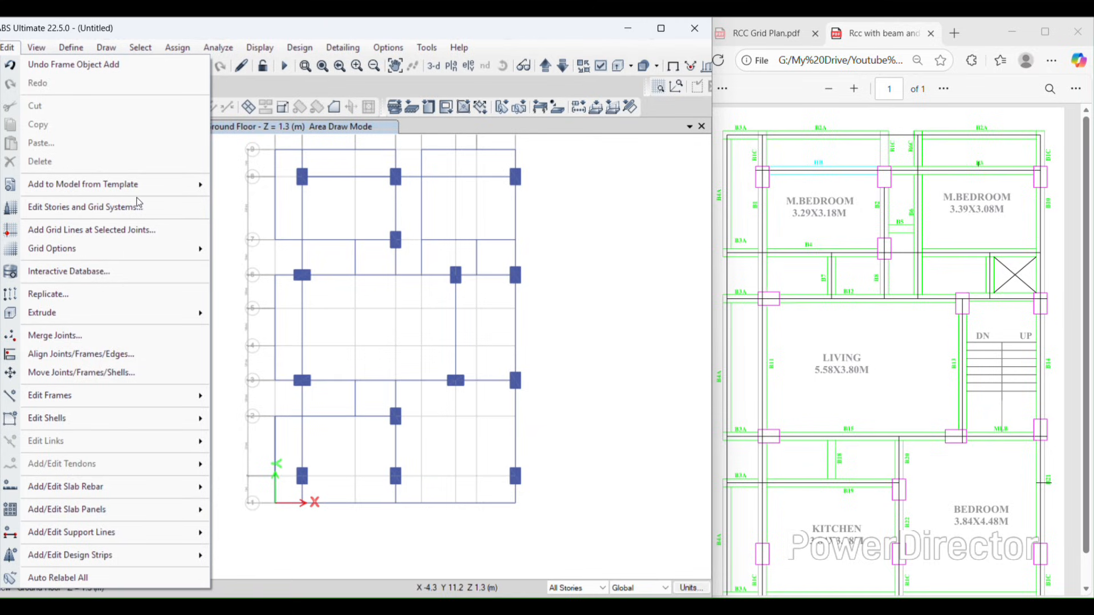
click(137, 206)
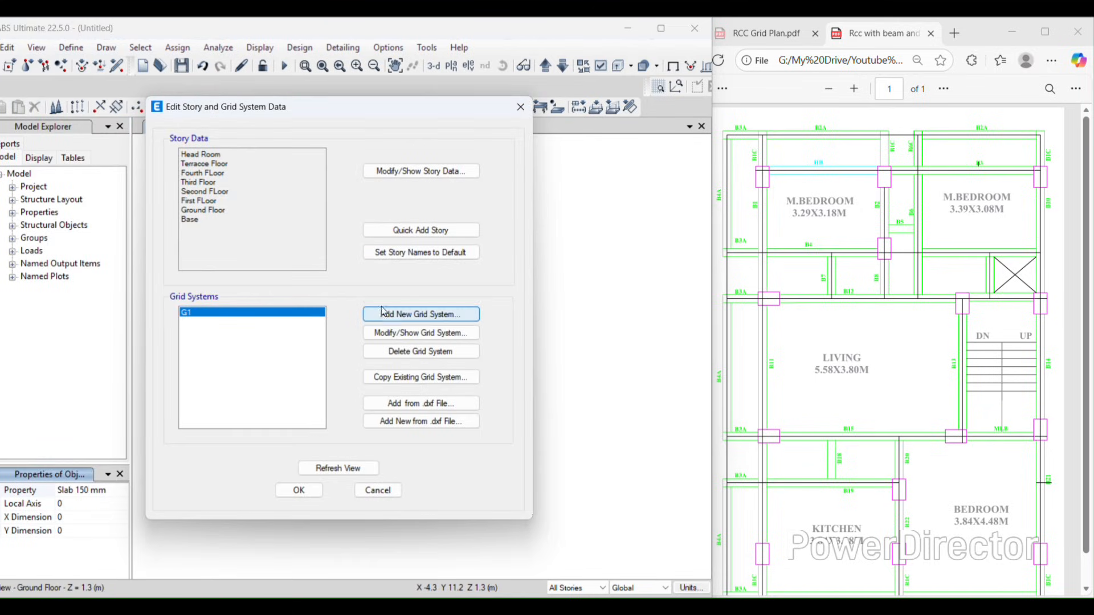
click(393, 174)
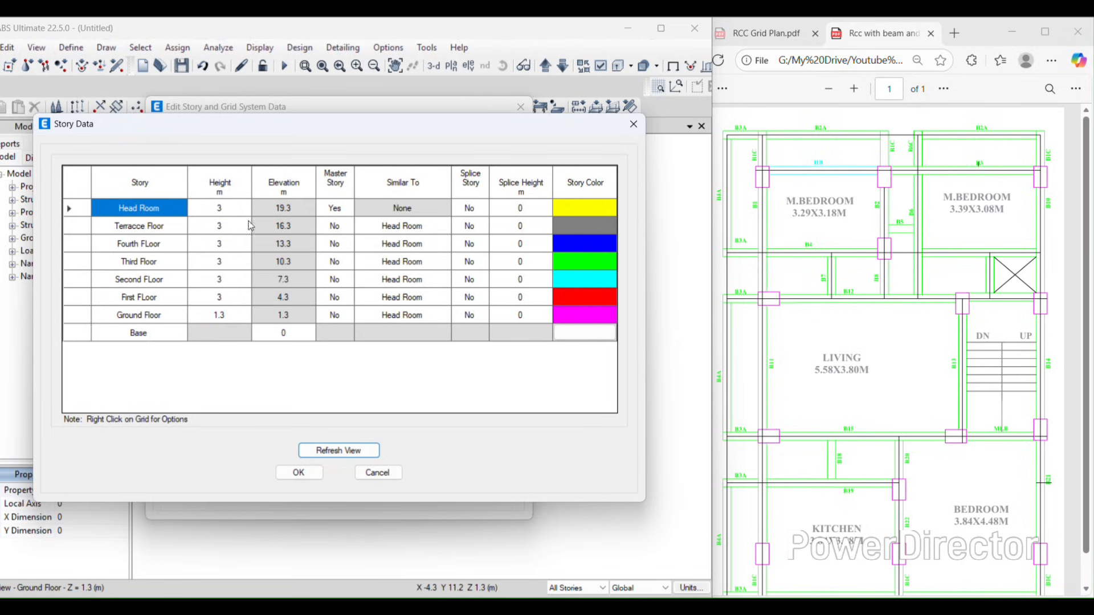
click(346, 316)
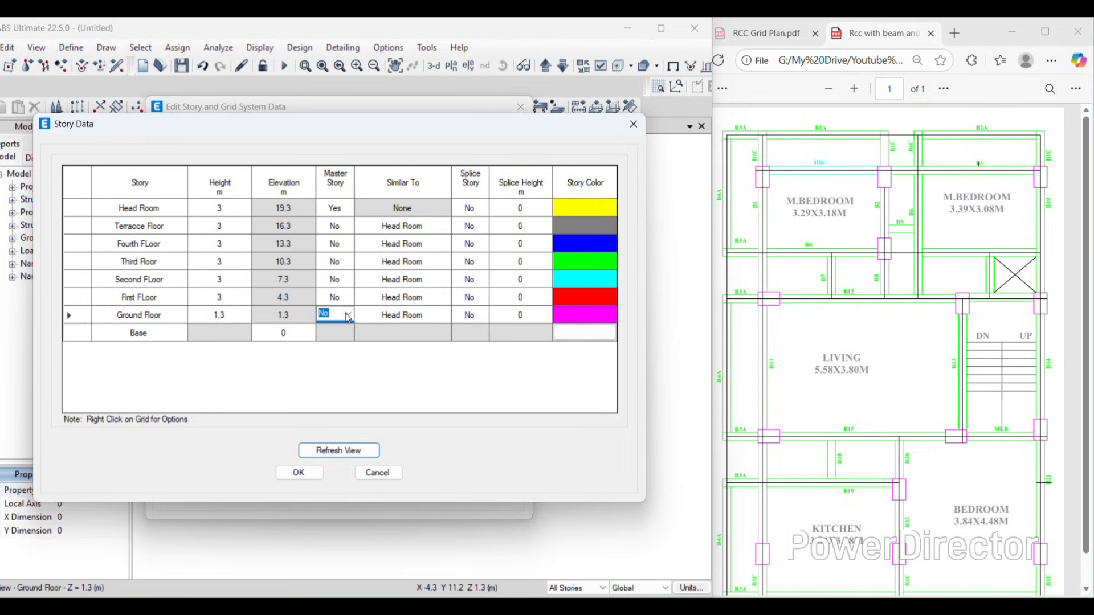
click(347, 314)
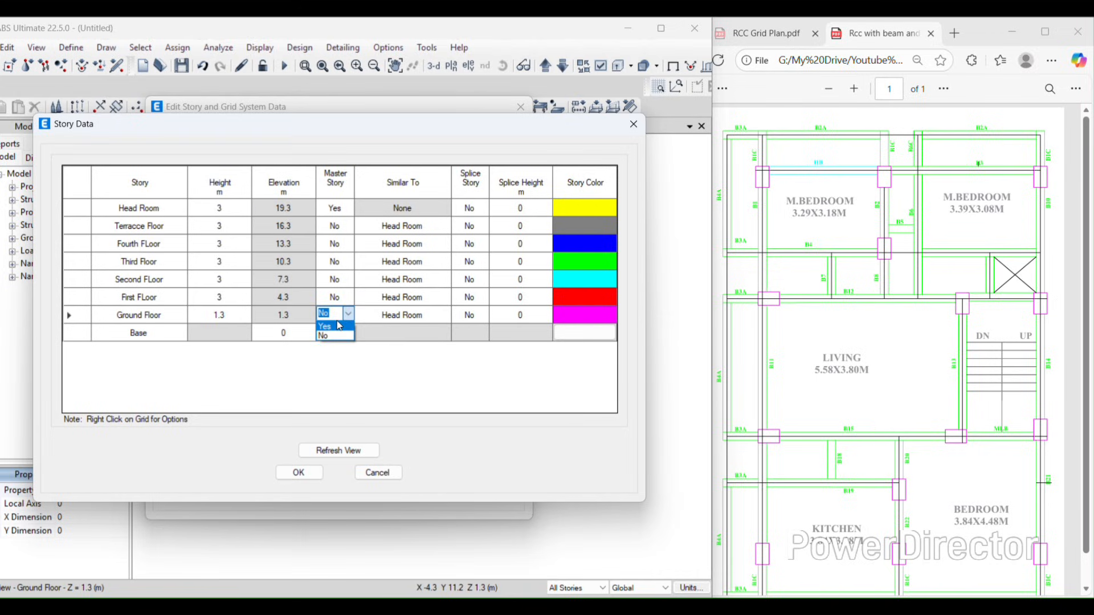
click(337, 323)
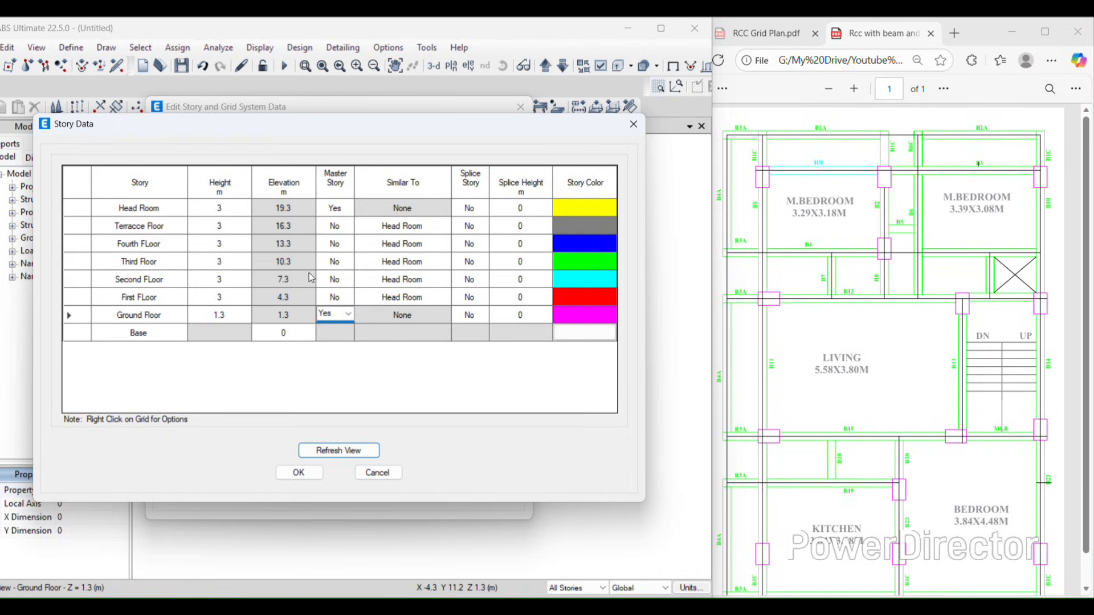
click(348, 296)
click(347, 296)
click(336, 311)
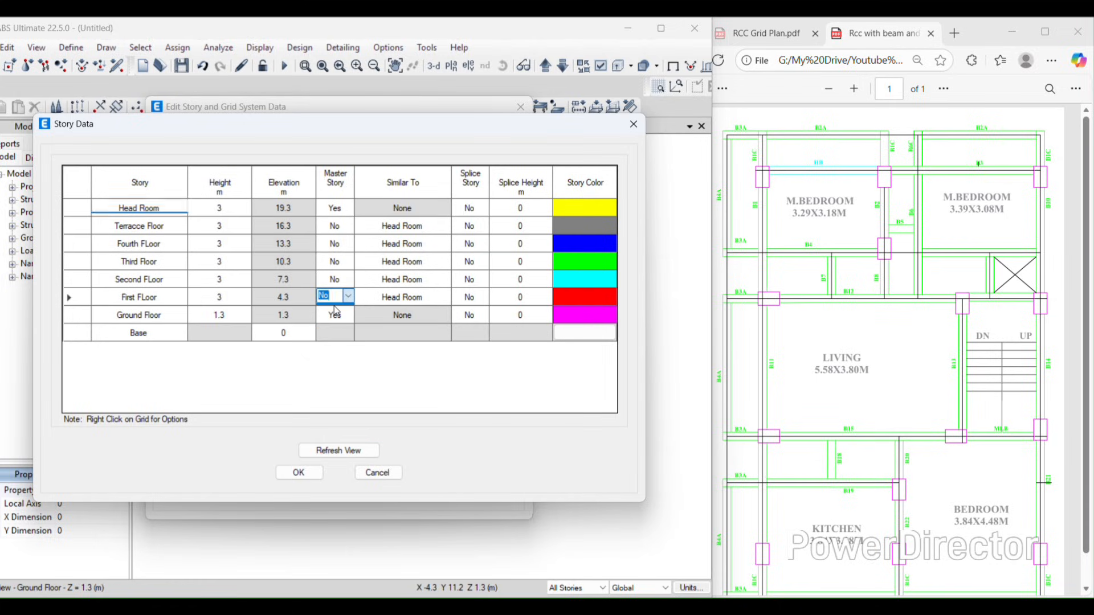
click(334, 295)
click(348, 296)
click(335, 313)
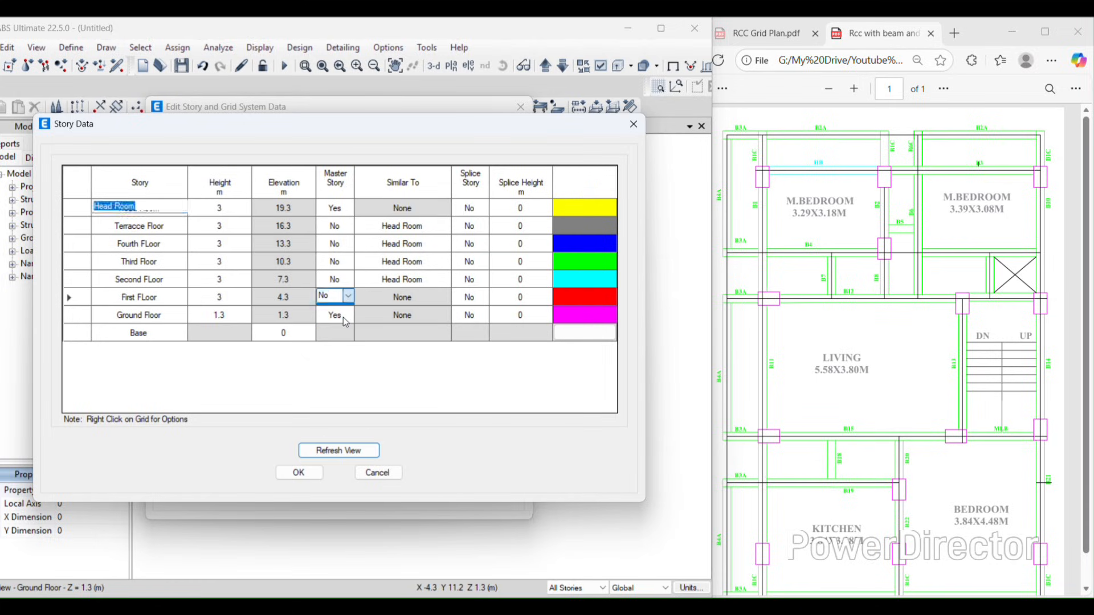
Step: Set the First Floor and Second Floor stories as similar to Ground Floor
click(413, 302)
click(413, 302)
click(418, 324)
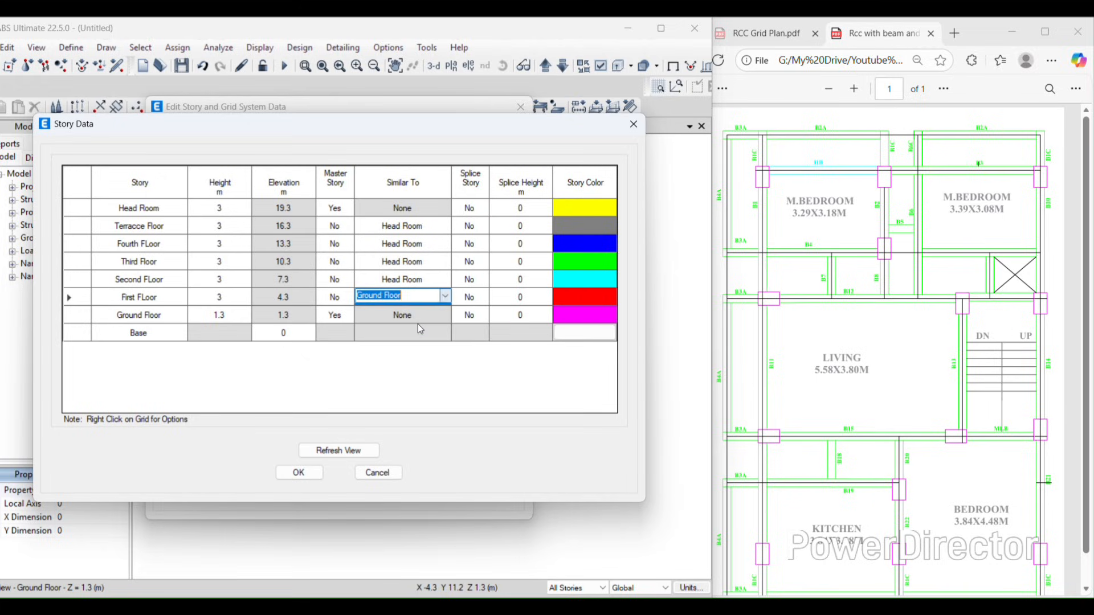
click(404, 279)
click(445, 279)
click(406, 313)
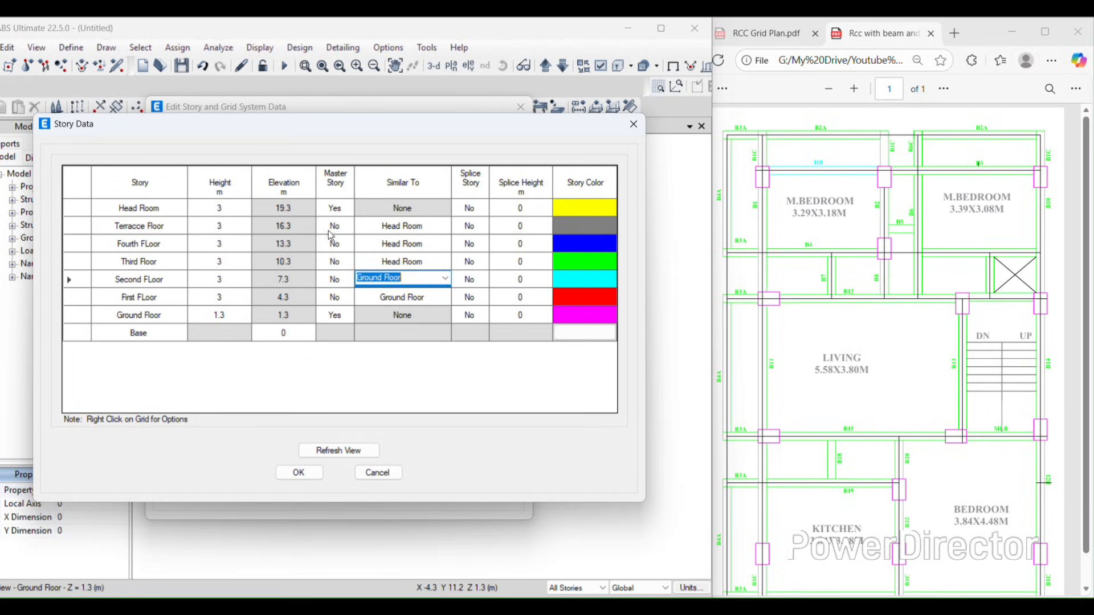
Step: Set the Master Story option of the Head Room story to No
click(338, 208)
click(350, 208)
click(335, 228)
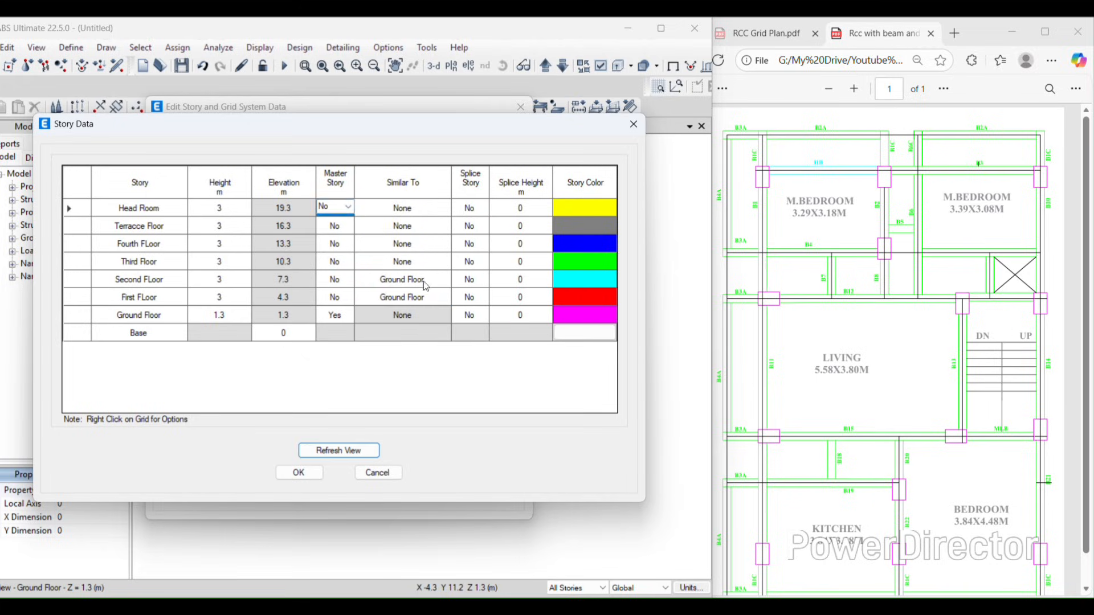
Step: Set the Third, Fourth and Terrace Floor stories as similar to Ground Floor and apply the story data
click(442, 262)
click(445, 260)
click(402, 283)
click(401, 244)
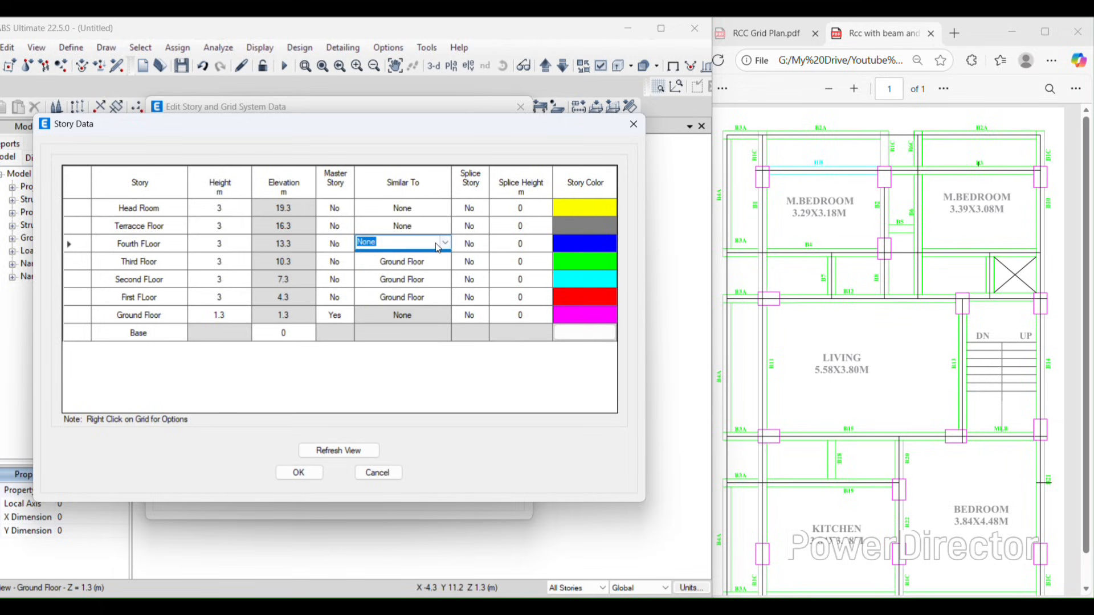
click(445, 243)
click(402, 266)
click(439, 226)
click(444, 226)
click(428, 247)
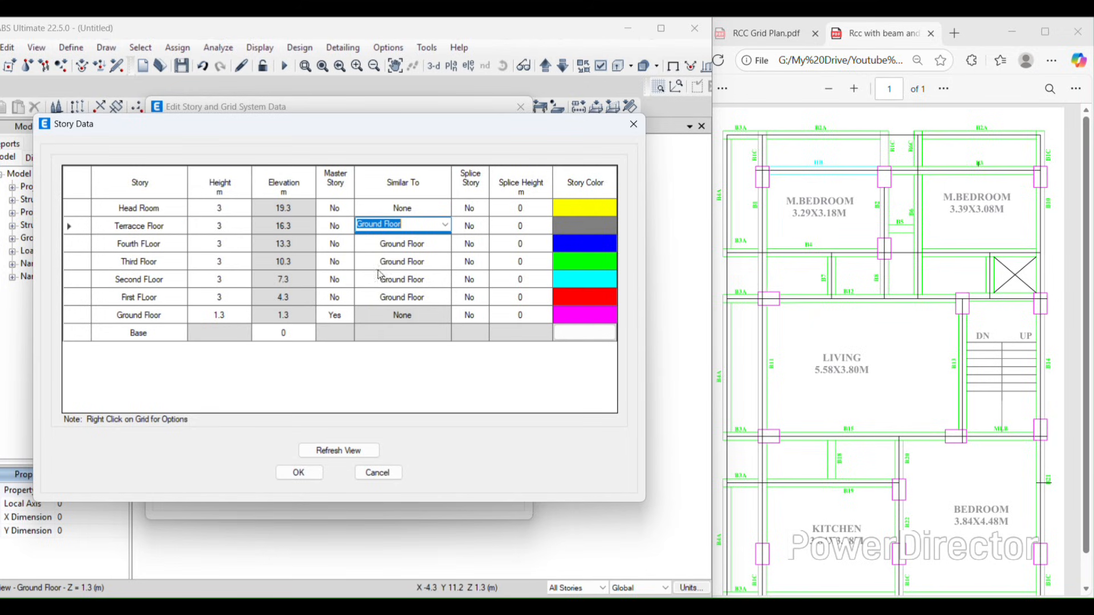
click(336, 450)
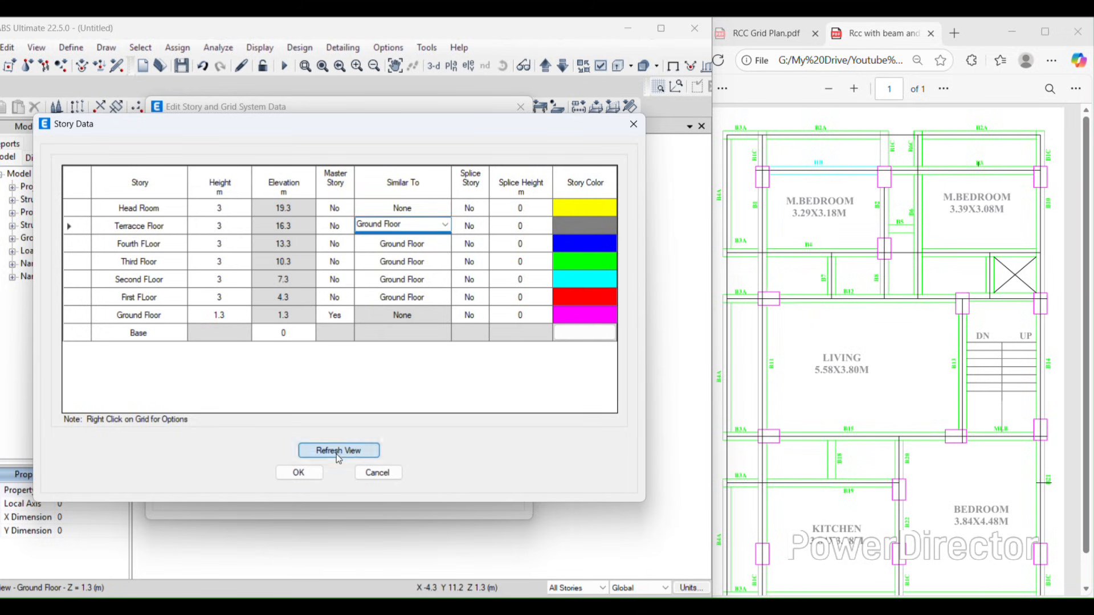
click(298, 472)
click(300, 488)
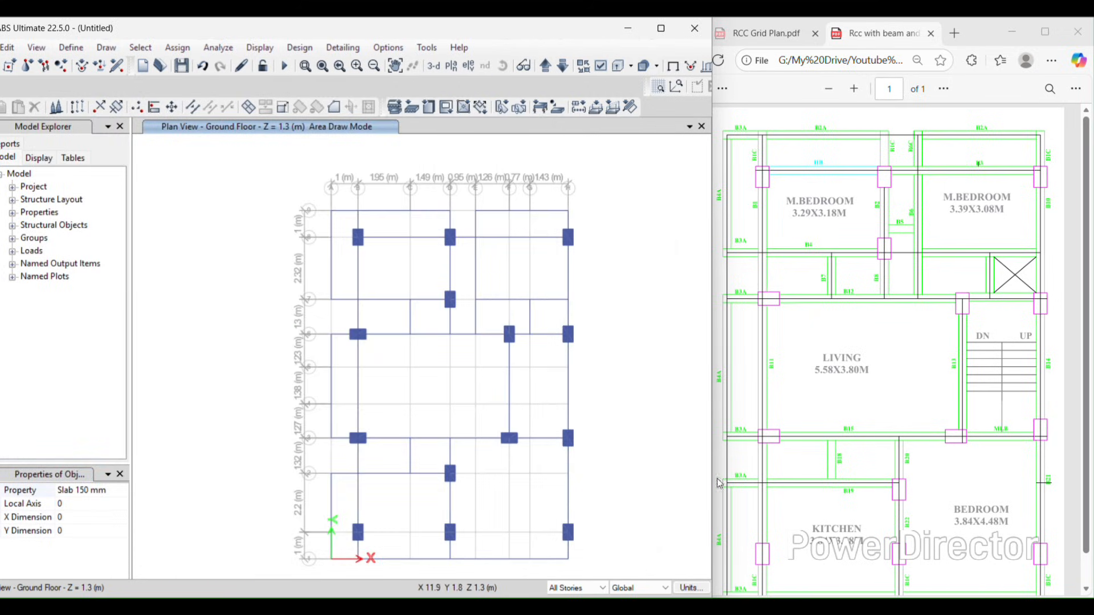
Step: Switch the drawing scope of the plan view to Similar Stories
scroll(566, 367, down, 3)
click(577, 589)
click(576, 597)
click(576, 591)
click(577, 612)
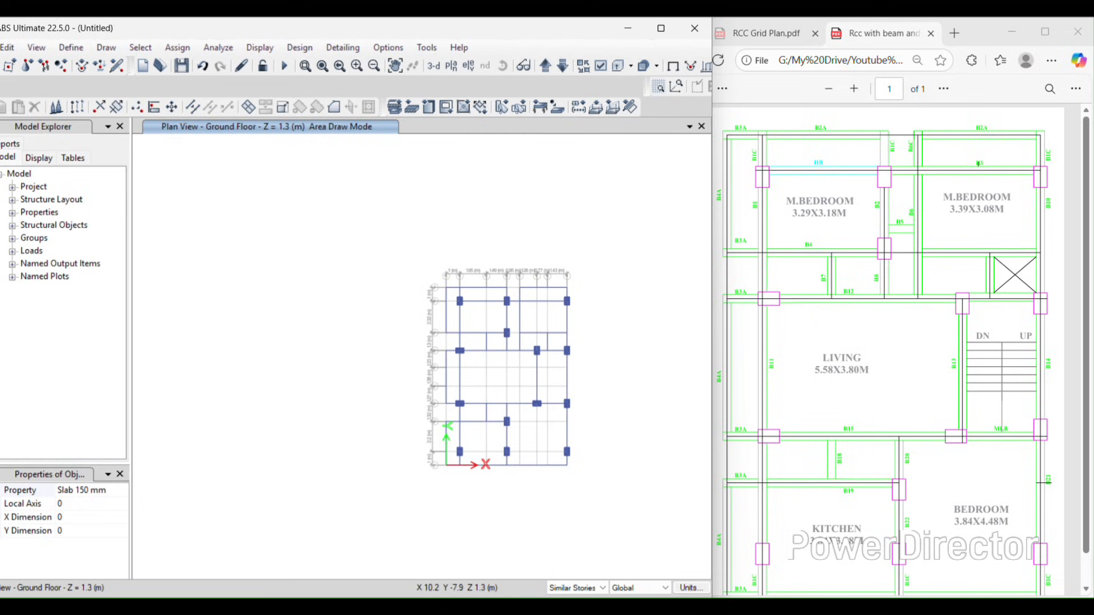
Step: Draw a Slab 150 mm rectangle between grid lines A and B from grid 1 to grid 2
scroll(565, 463, up, 3)
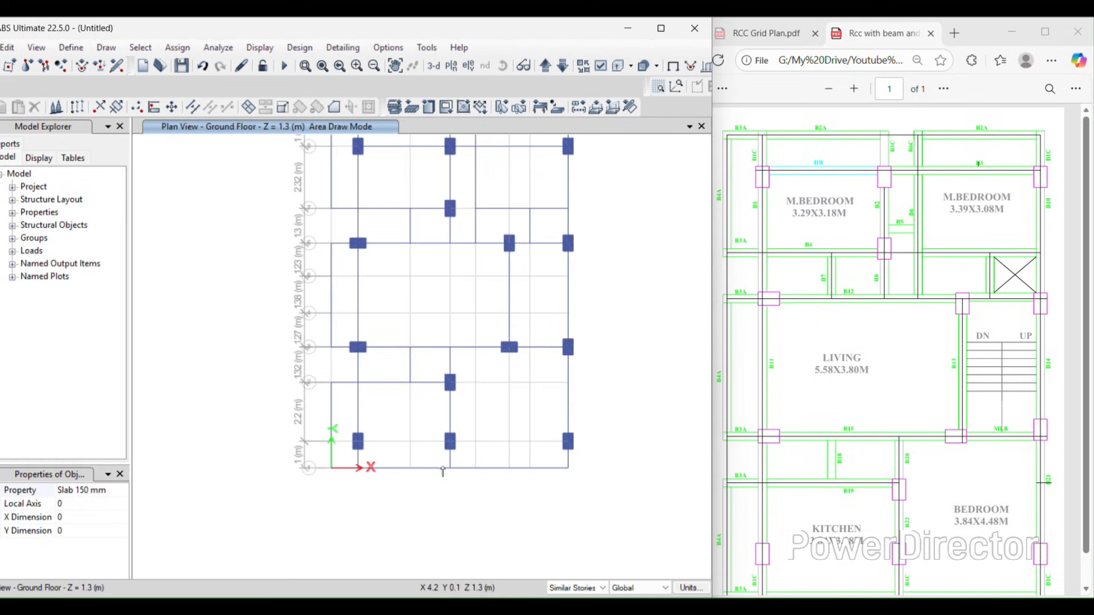
scroll(339, 476, up, 3)
click(323, 464)
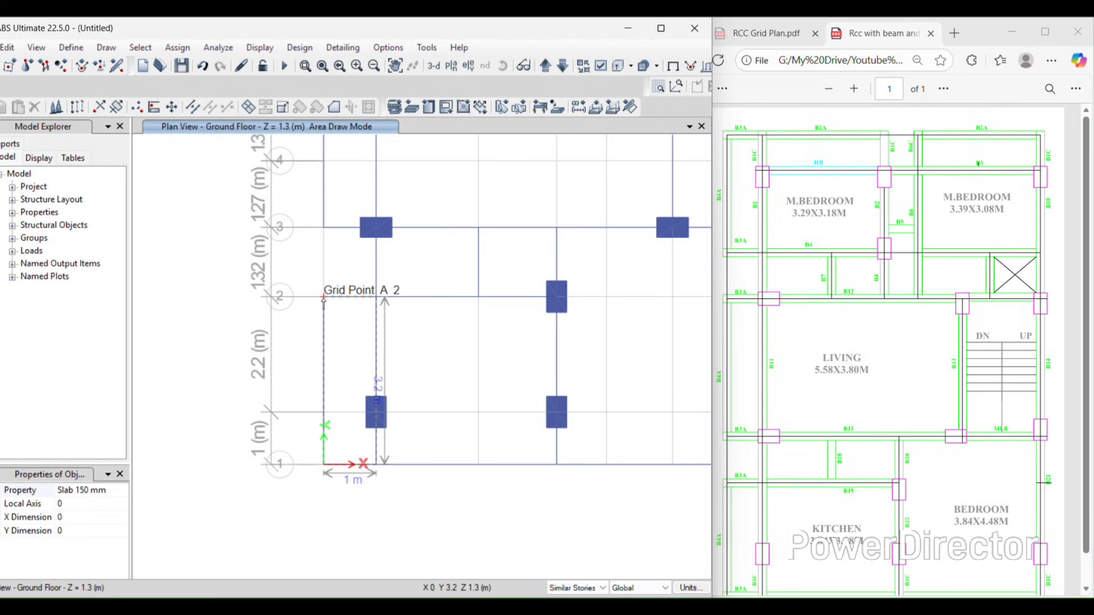
drag(323, 298, 324, 297)
Step: Draw a Slab 150 mm rectangle between grid lines A and B from grid 3 to grid 6
scroll(390, 433, down, 3)
scroll(376, 340, up, 3)
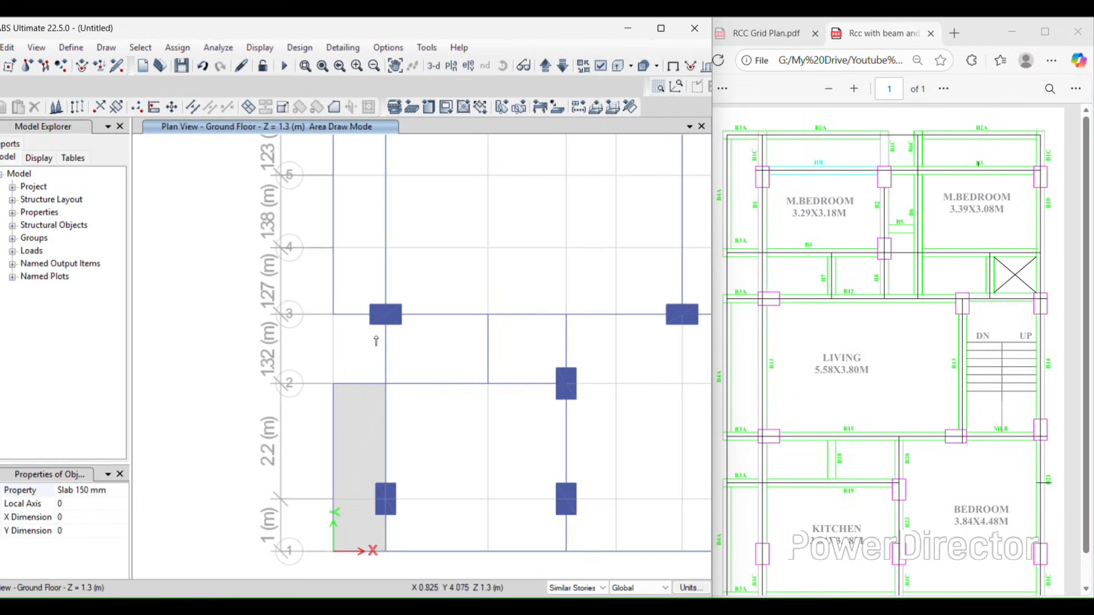
click(387, 315)
scroll(362, 300, down, 3)
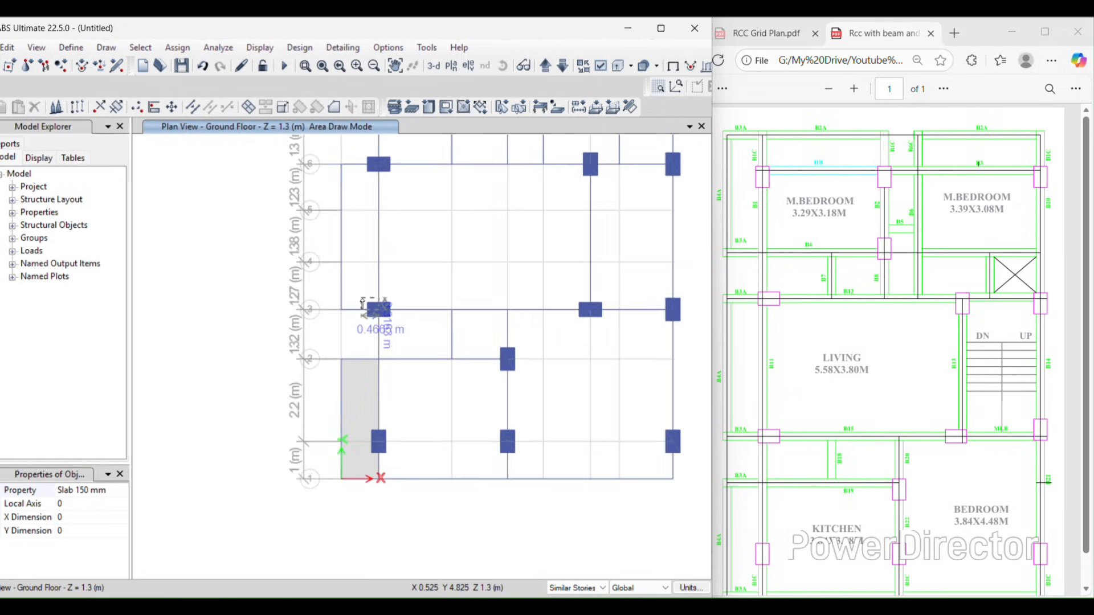
scroll(362, 303, down, 2)
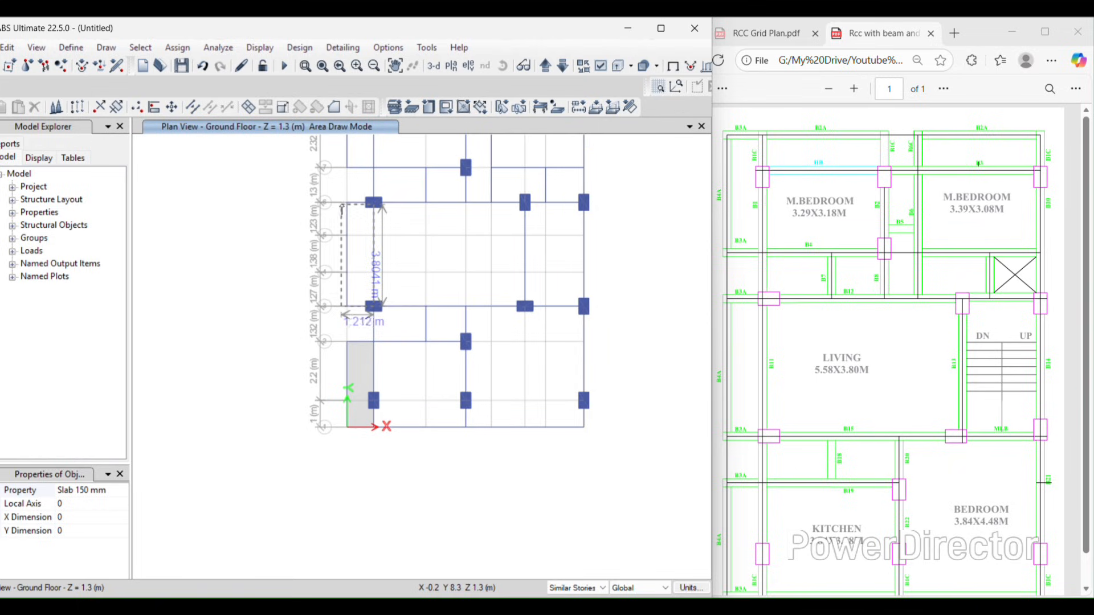
click(346, 202)
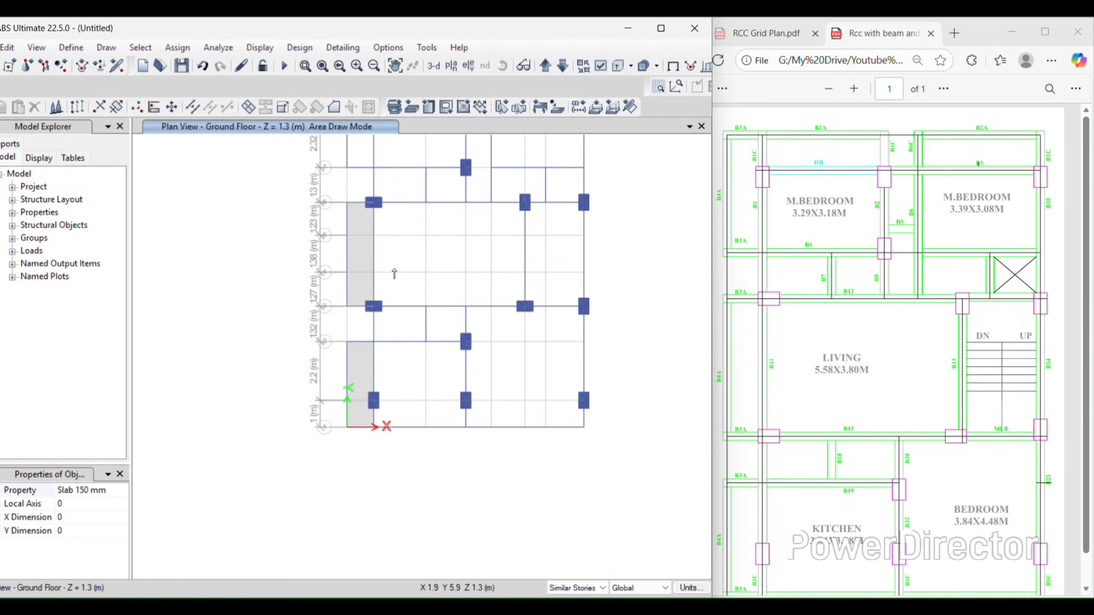
Step: Draw a Slab 150 mm rectangle between grid lines A and B from grid 7 to grid 9
scroll(393, 274, up, 4)
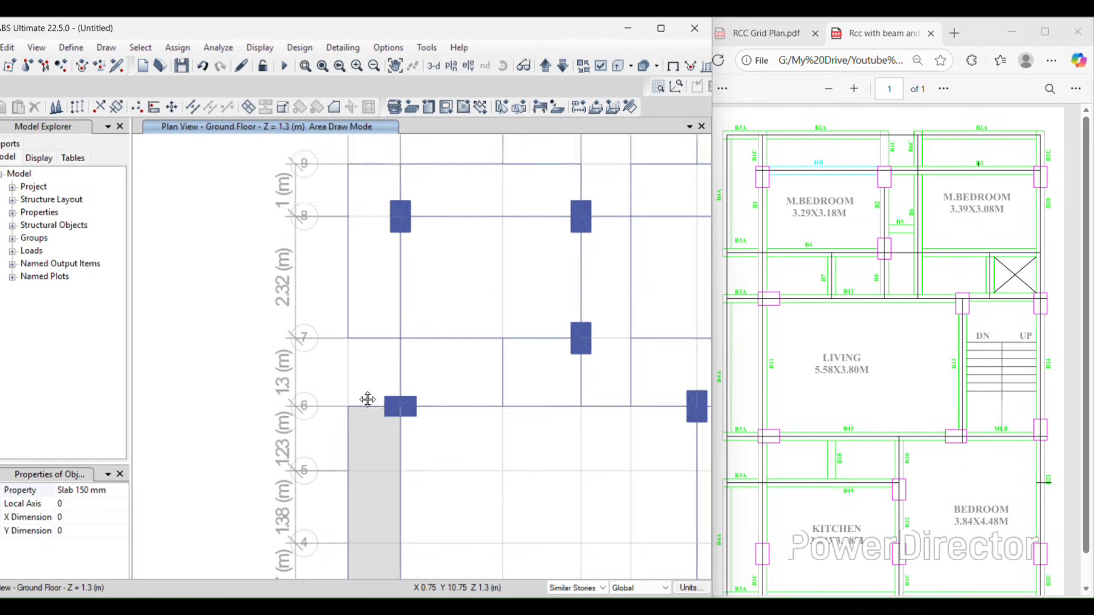
middle_drag(368, 399, 349, 349)
click(315, 354)
click(368, 529)
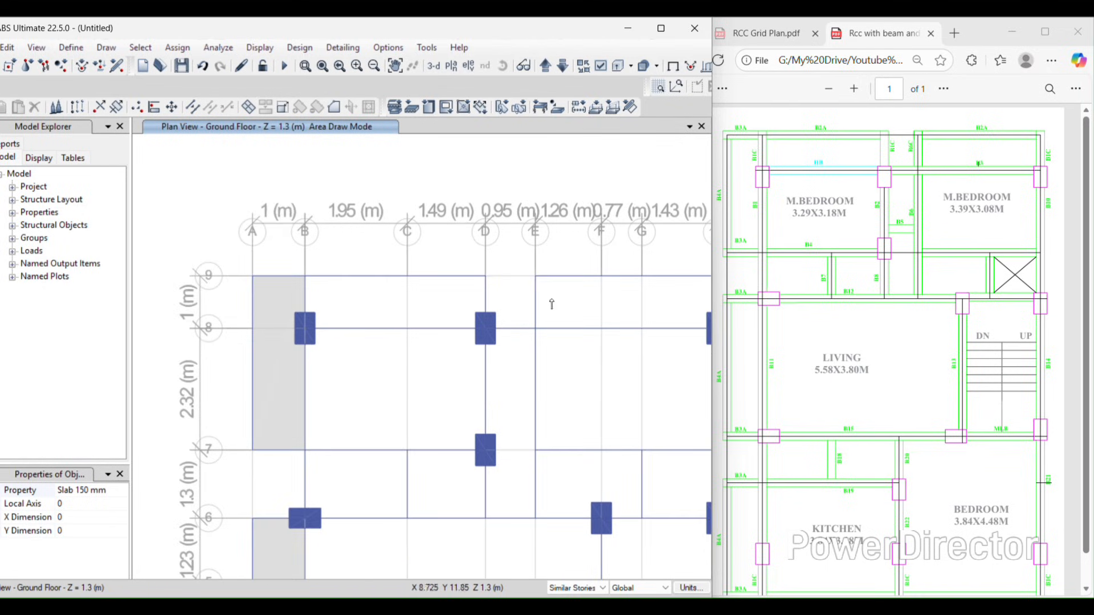
Step: Draw two Slab 150 mm rectangles between grids 8 and 9, one from B to D and one from E to H
click(305, 276)
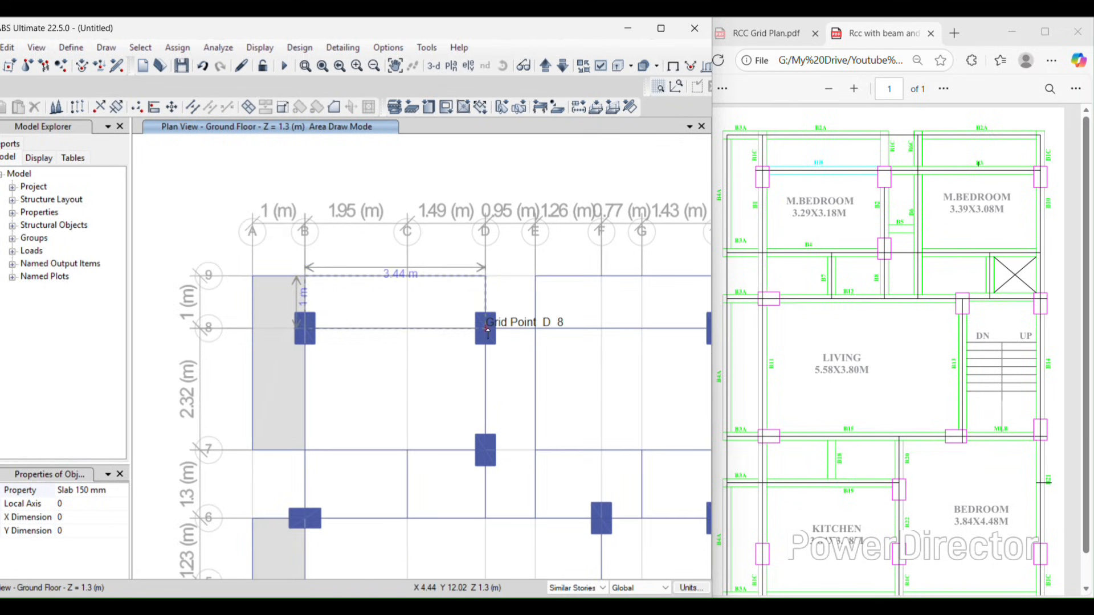
click(485, 328)
scroll(393, 330, down, 3)
scroll(484, 331, up, 3)
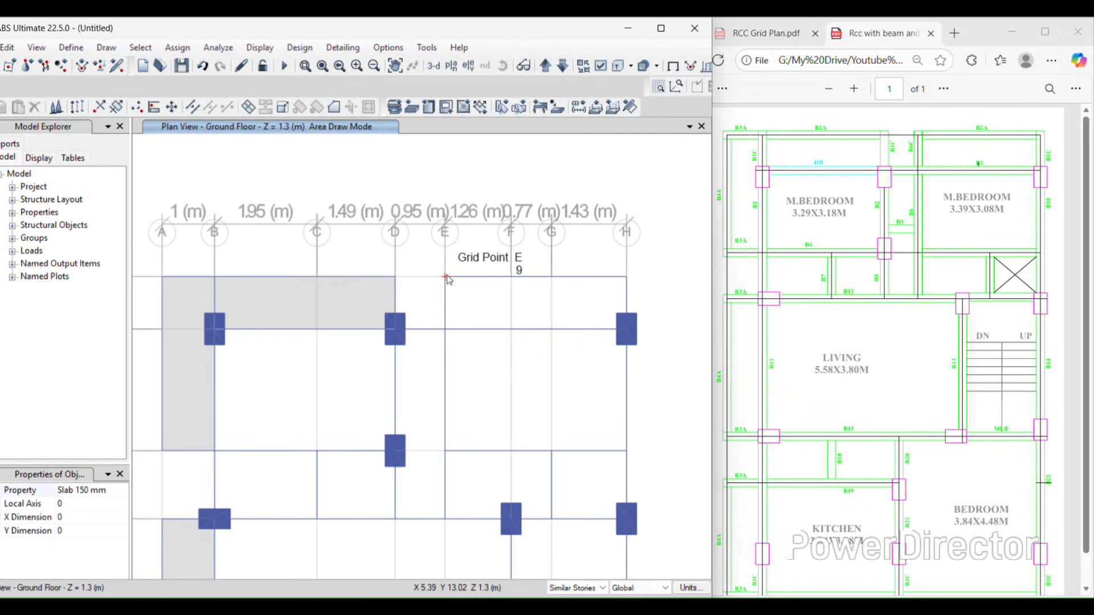
click(445, 277)
click(626, 330)
scroll(370, 267, down, 3)
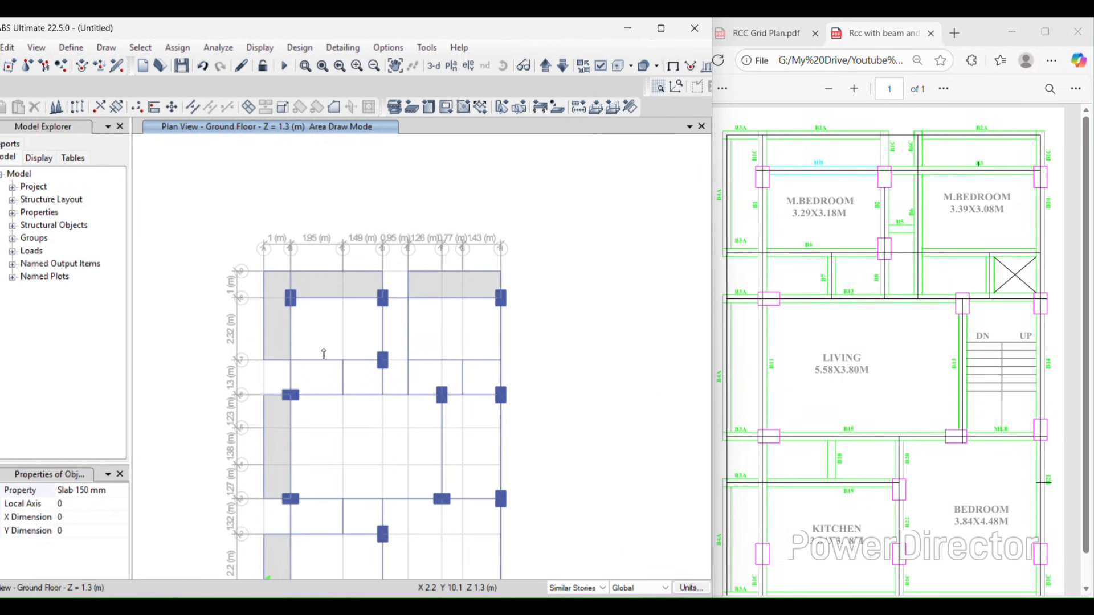
Step: Draw Slab 150 mm rectangles from B to D between grids 7 and 8, and from D to E between grids 6 and 8
click(291, 297)
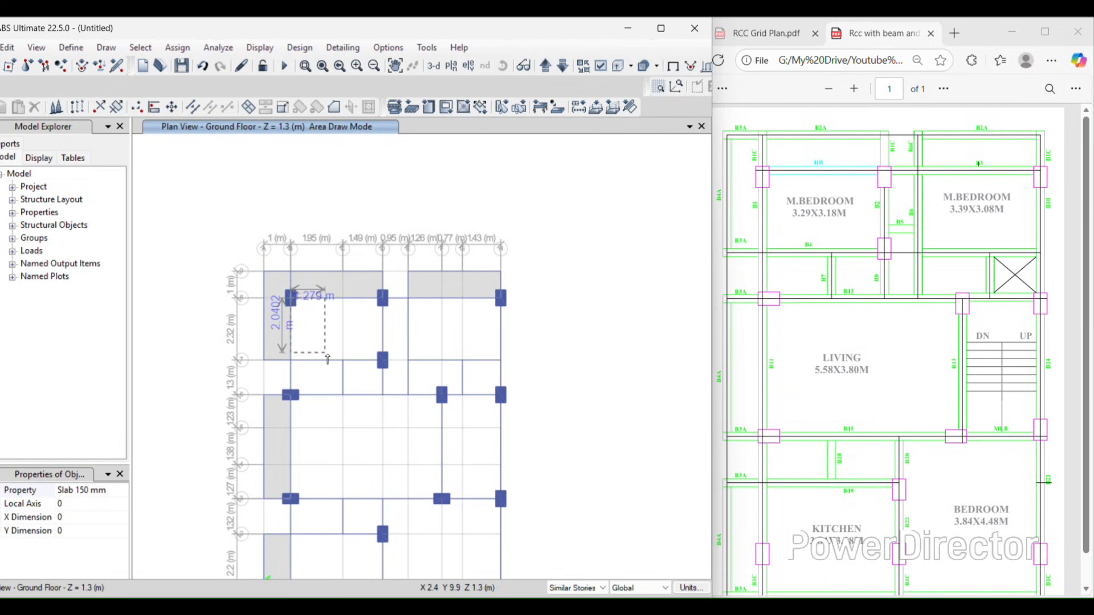
click(383, 360)
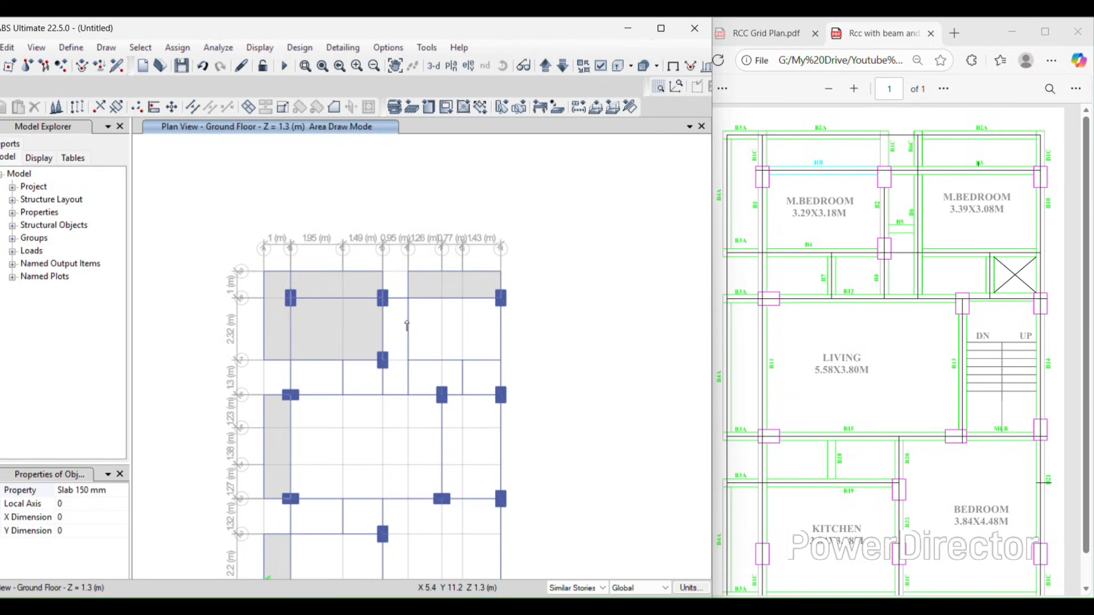
click(383, 297)
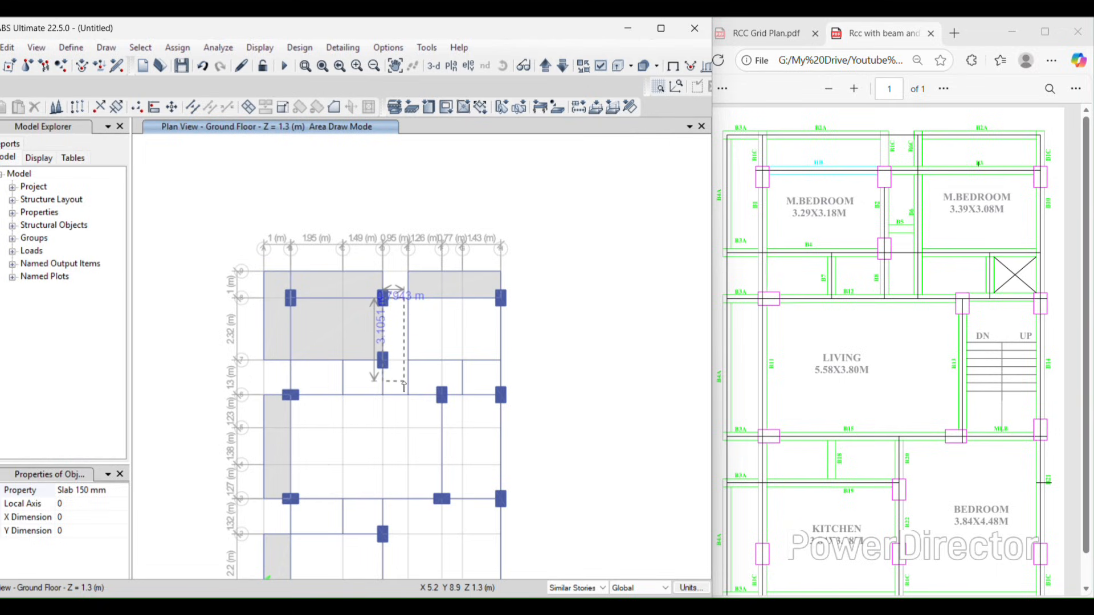
click(407, 394)
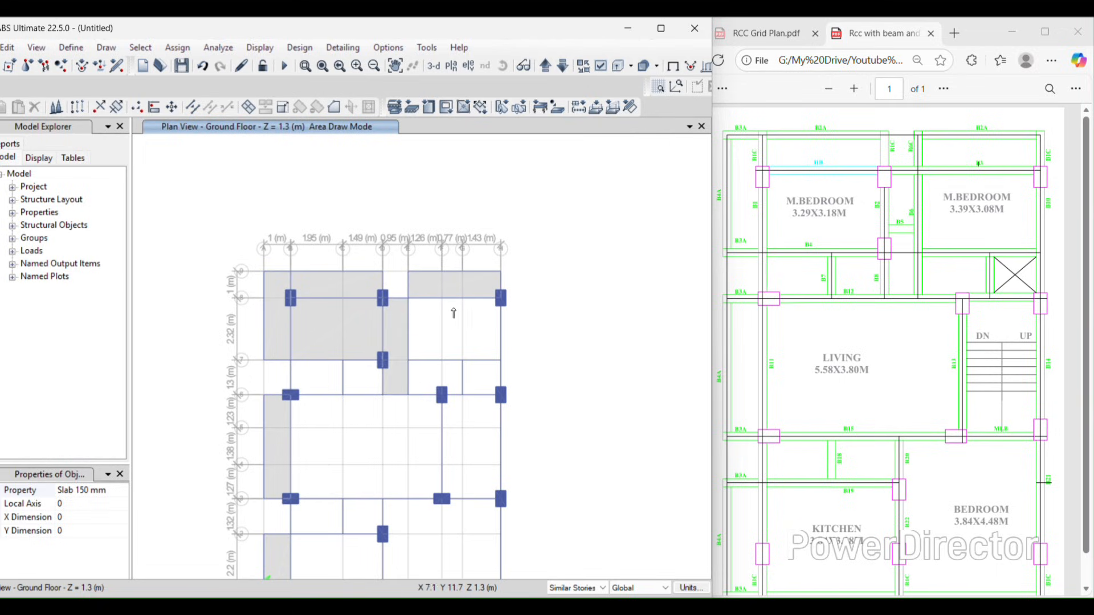
Step: Draw Slab 150 mm rectangles from E to H between grids 7 and 8, and from E to G between grids 6 and 7
scroll(449, 314, up, 3)
click(364, 283)
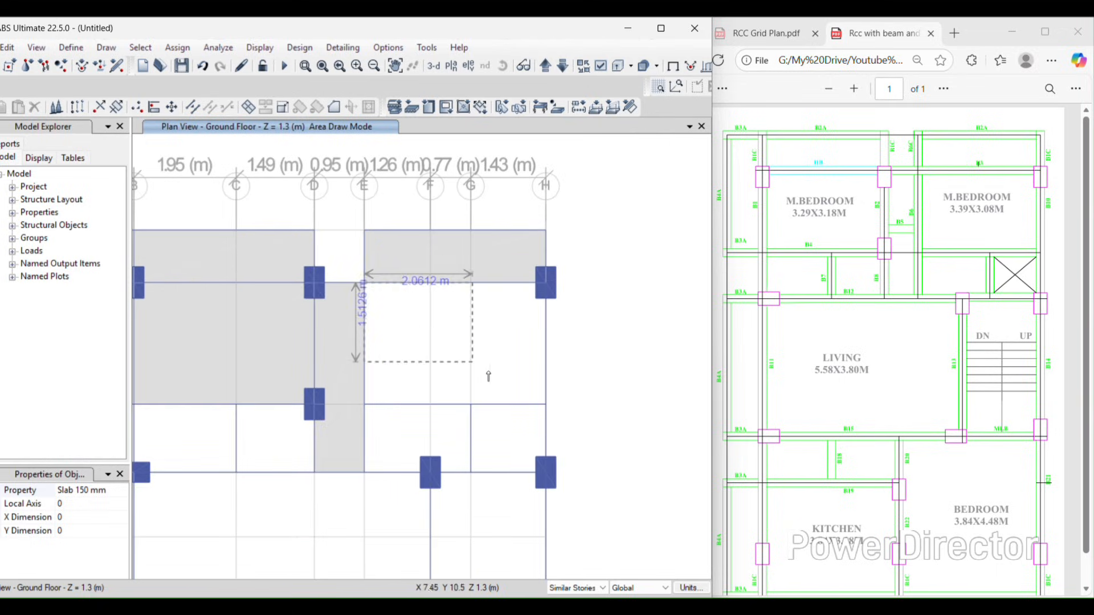
click(545, 404)
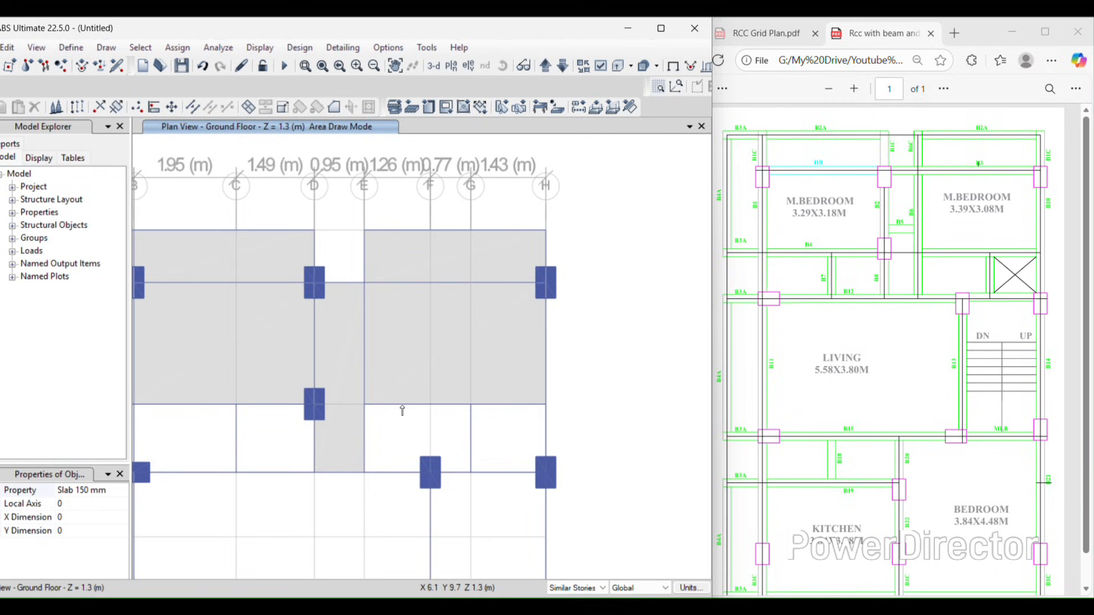
click(365, 405)
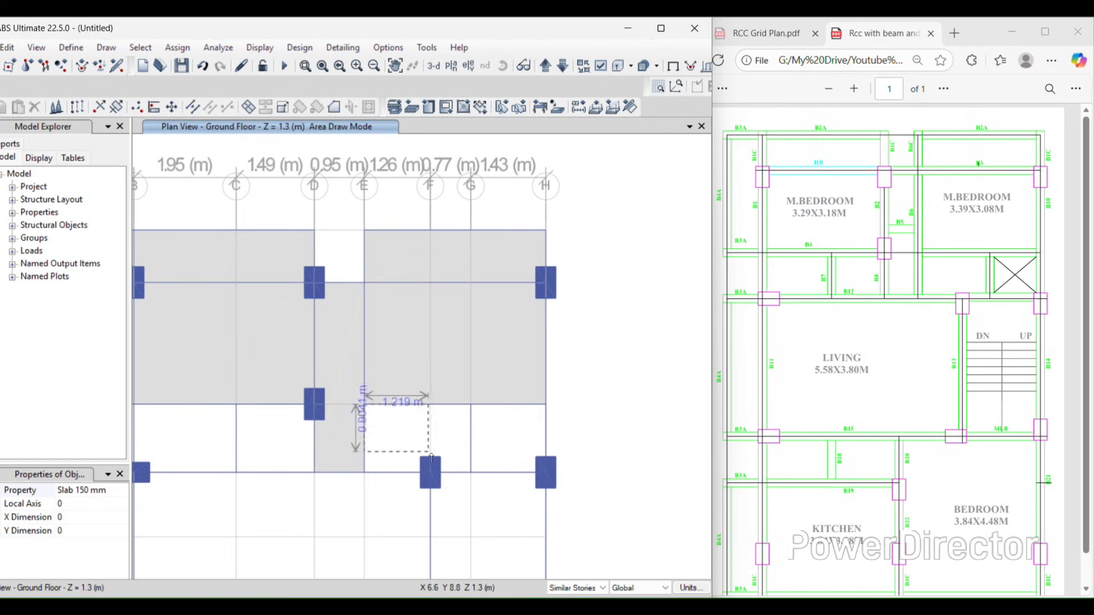
click(471, 471)
scroll(415, 349, down, 3)
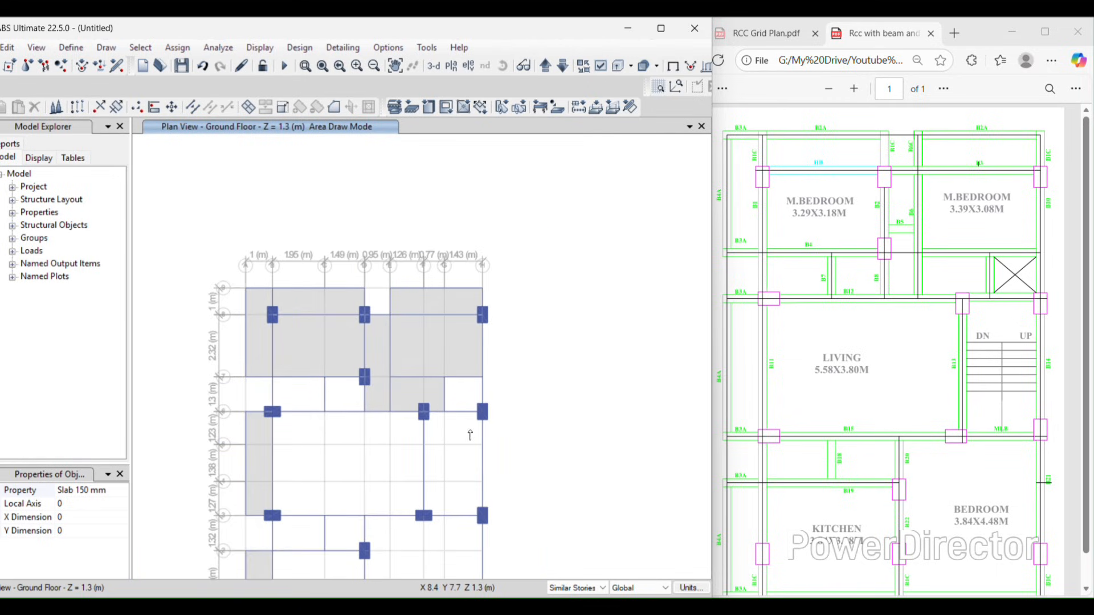
Step: Draw Slab 150 mm rectangles from D to H between grids 1 and 3, and from B to D between grids 1 and 2
middle_drag(469, 430, 548, 243)
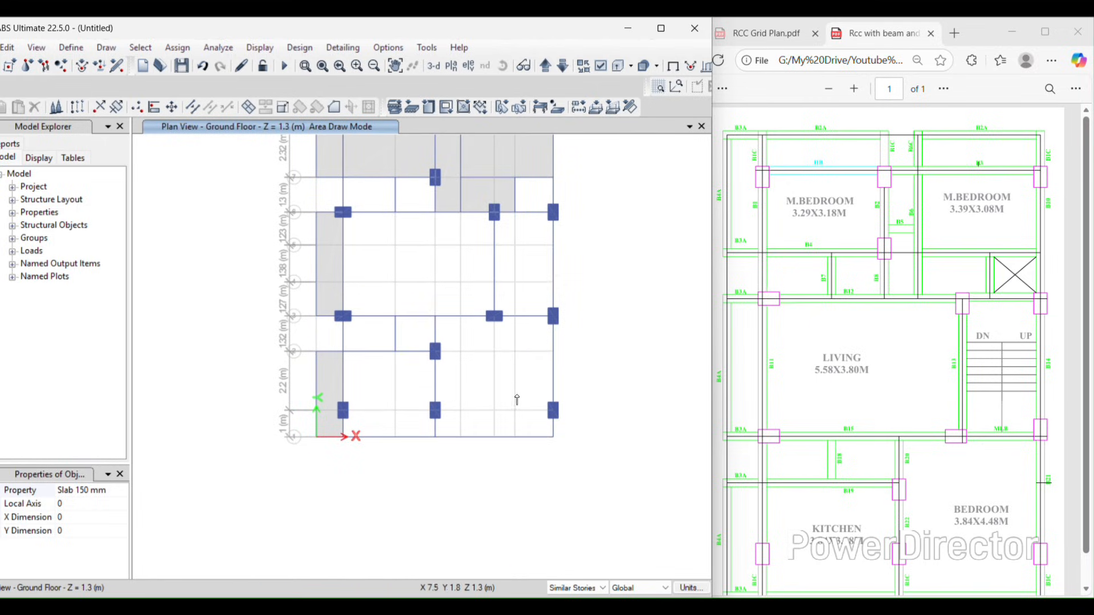
click(553, 436)
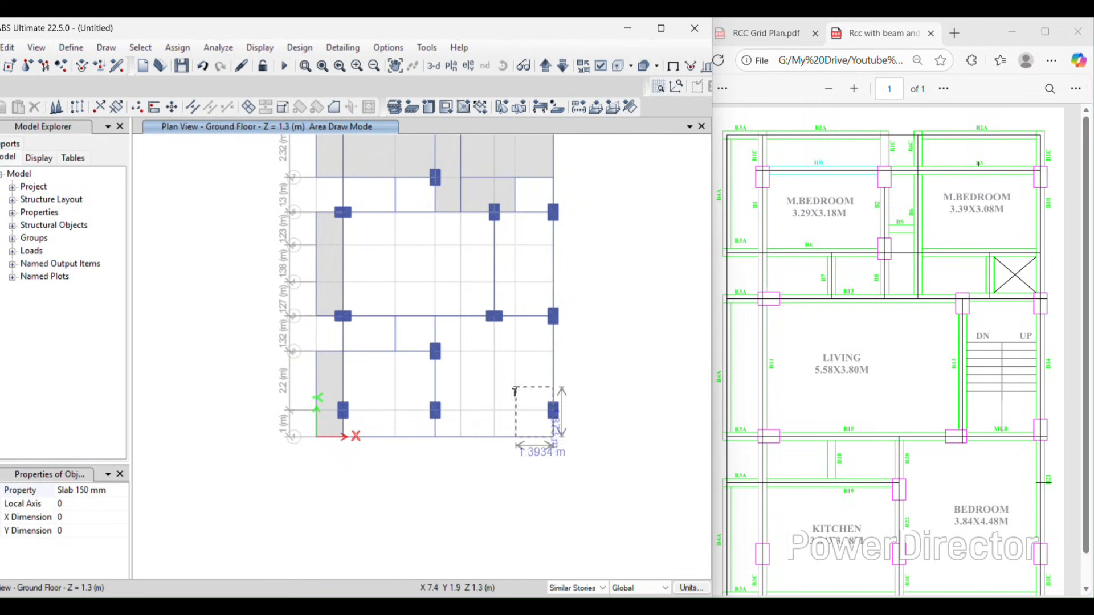
click(435, 317)
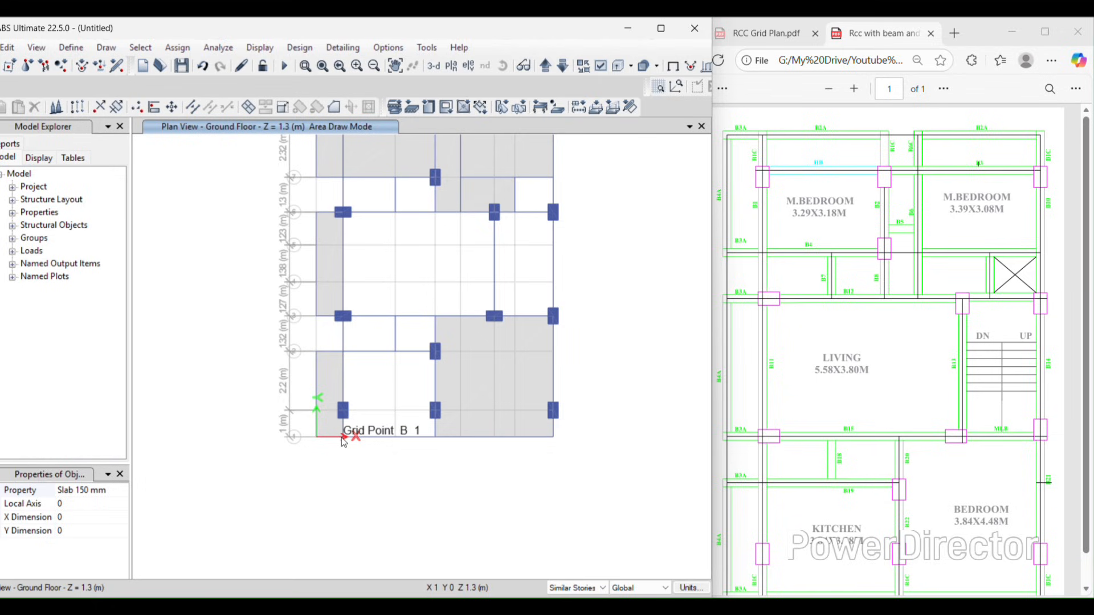
click(343, 351)
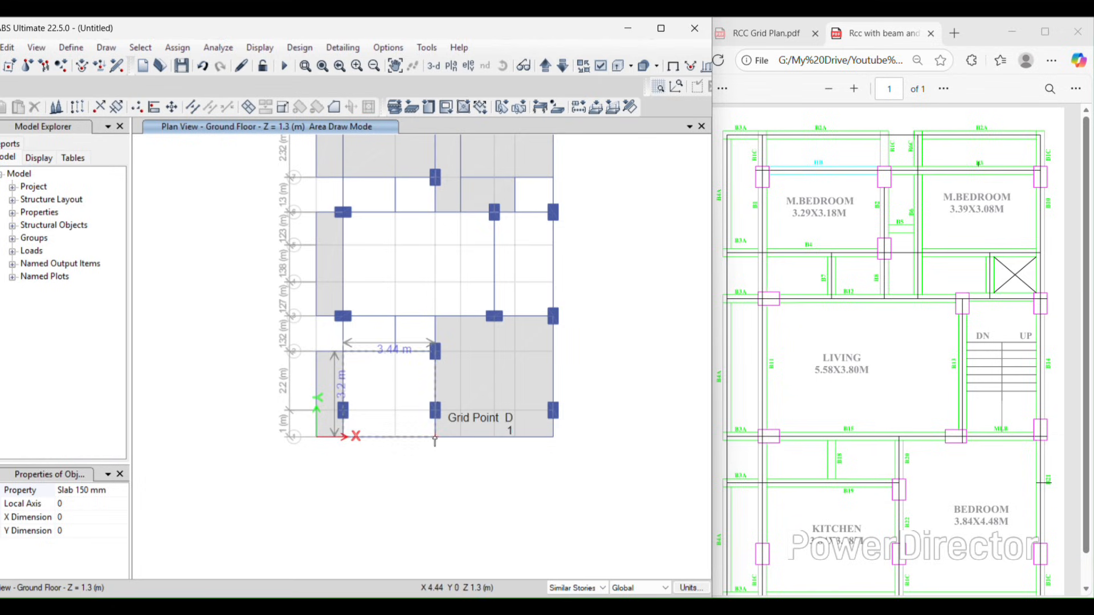
click(435, 436)
Step: Draw a Slab 150 mm rectangle between grid lines C and D from grid 2 to grid 3
scroll(409, 319, up, 2)
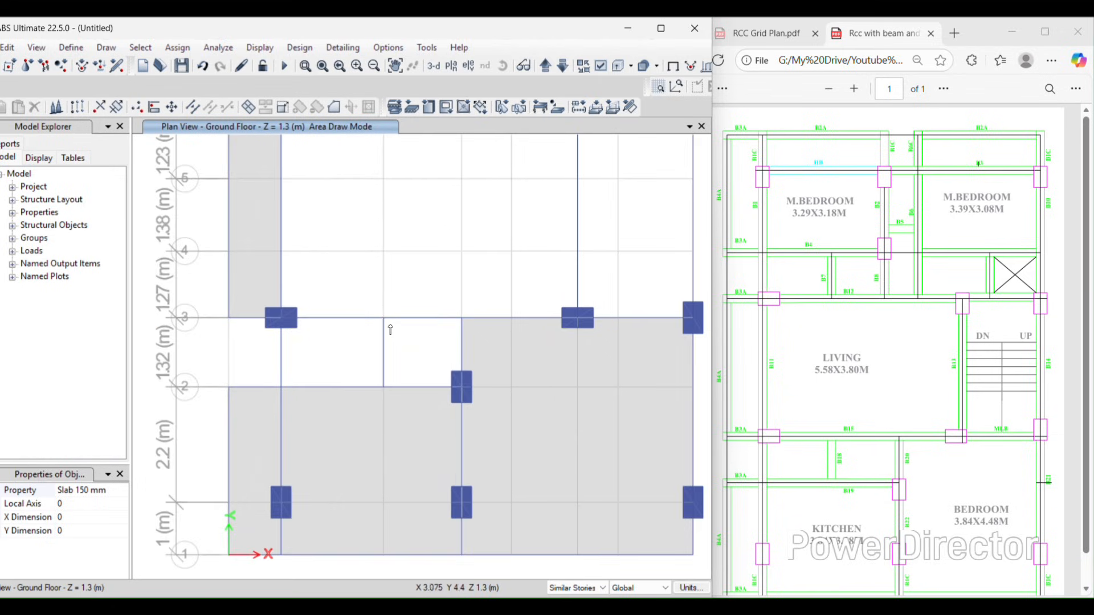
click(384, 318)
click(462, 387)
scroll(450, 387, down, 2)
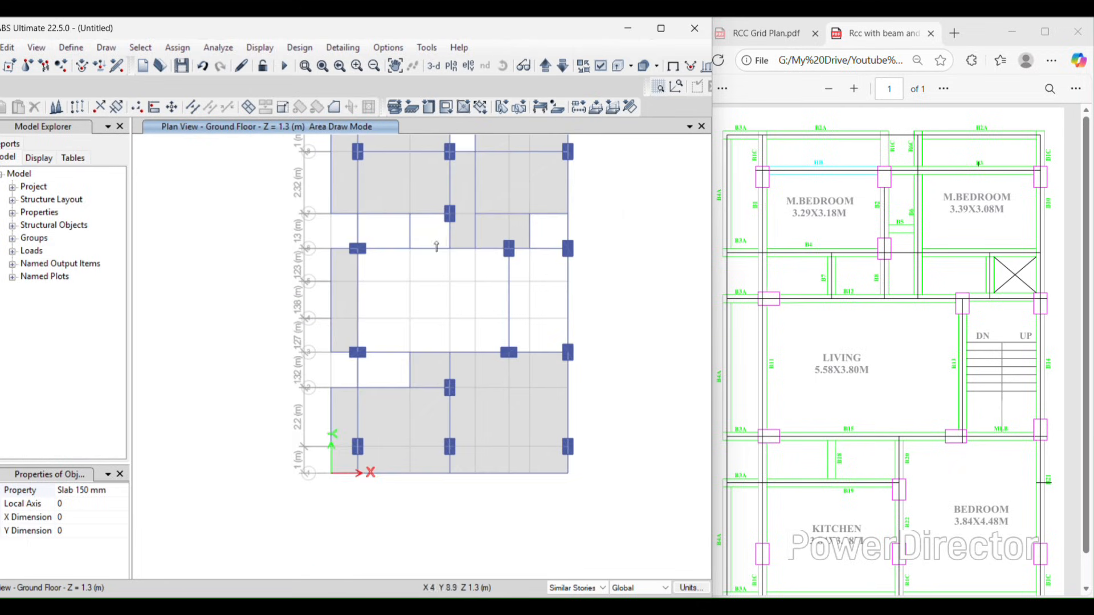
Step: Draw two Slab 150 mm rectangles between grids 6 and 7, one from B to C and one from C to D
scroll(436, 246, up, 2)
click(329, 303)
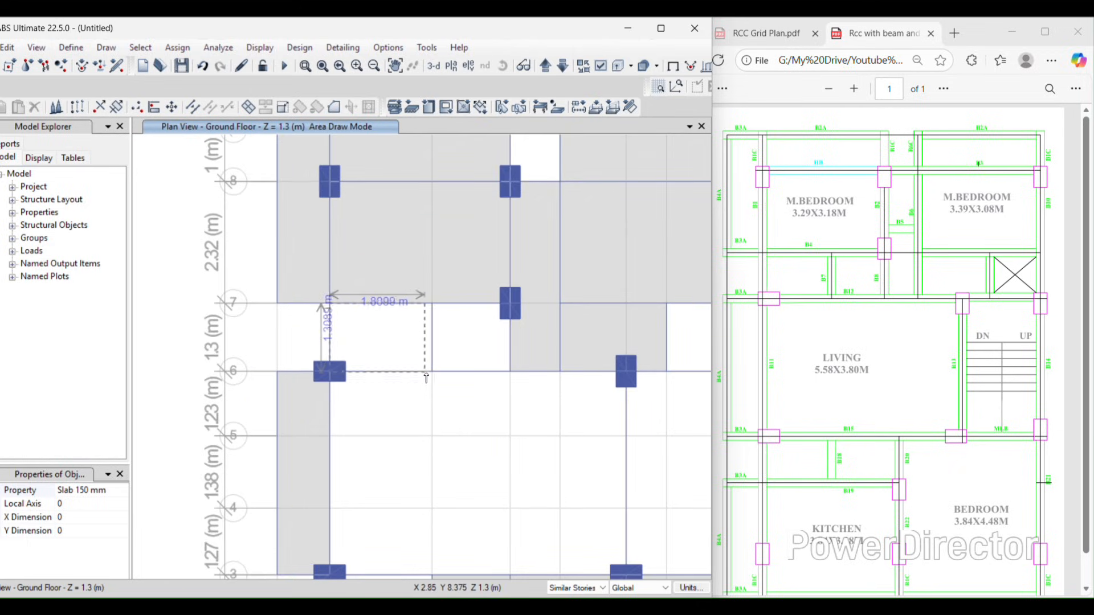
click(432, 371)
click(433, 304)
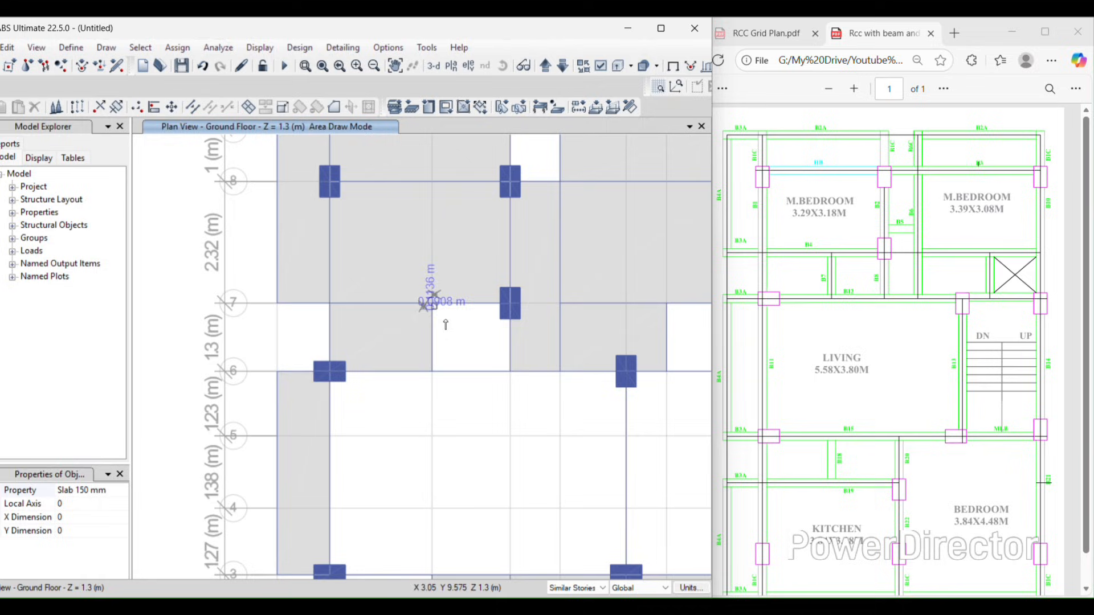
click(510, 371)
Step: Draw a Slab 150 mm rectangle between grid lines B and C from grid 2 to grid 3
scroll(453, 327, down, 2)
scroll(415, 471, up, 2)
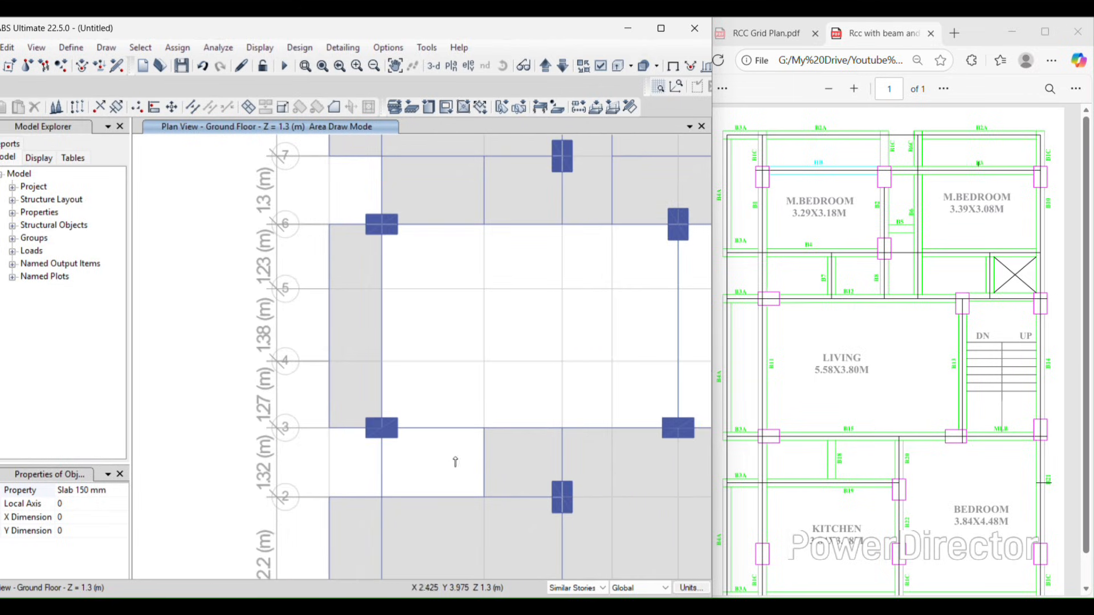
click(382, 427)
click(484, 496)
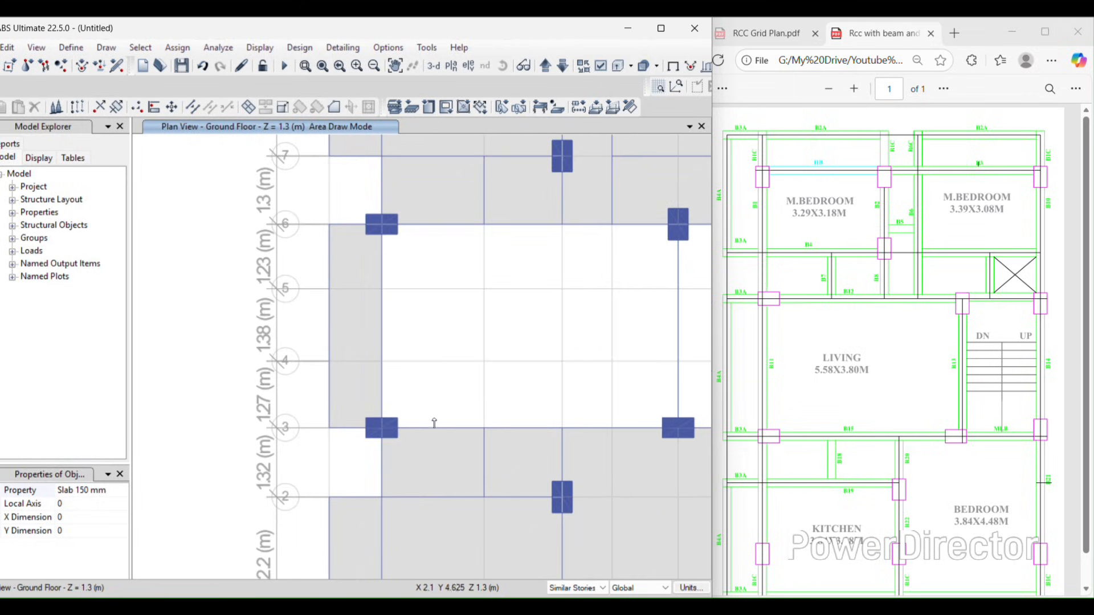
Step: Draw the living room's Slab 150 mm rectangle between grid lines B and F from grid 3 to grid 6
scroll(515, 400, down, 2)
scroll(513, 402, up, 2)
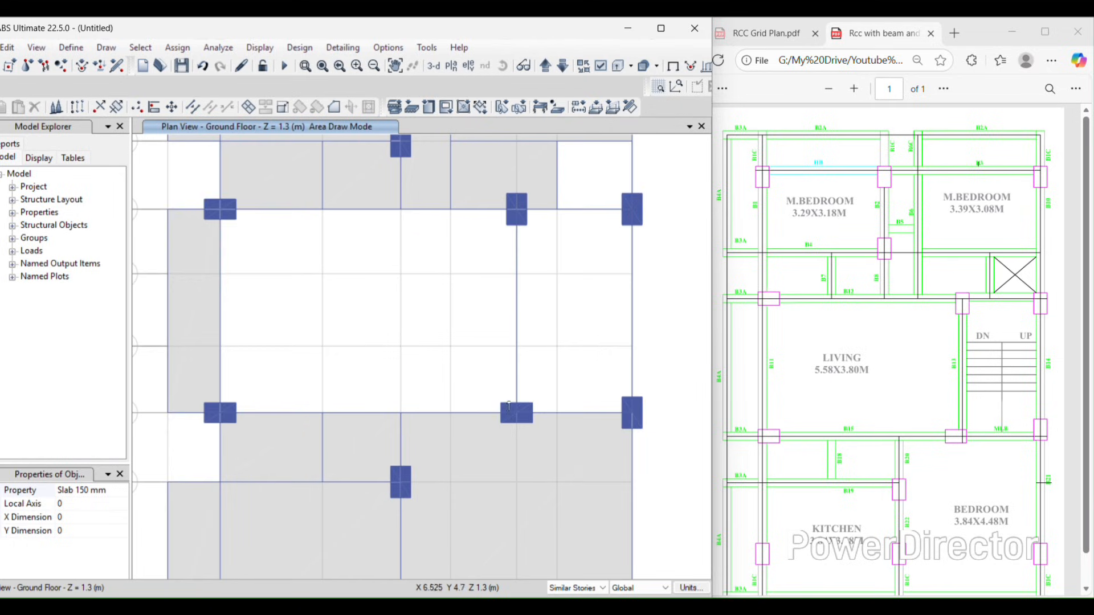
scroll(506, 390, down, 2)
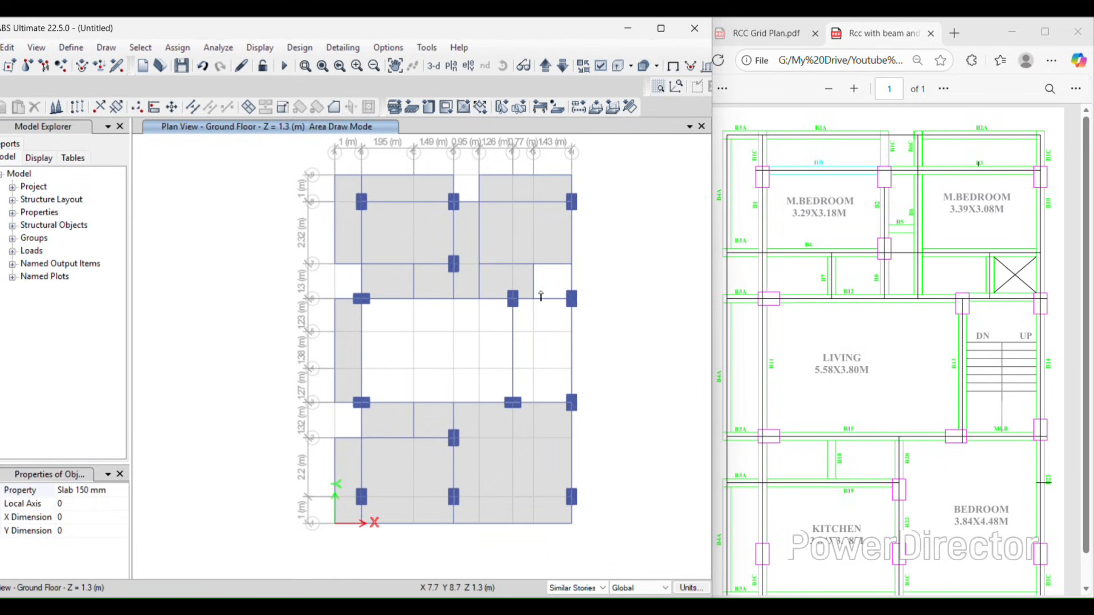
scroll(361, 298, up, 2)
click(360, 299)
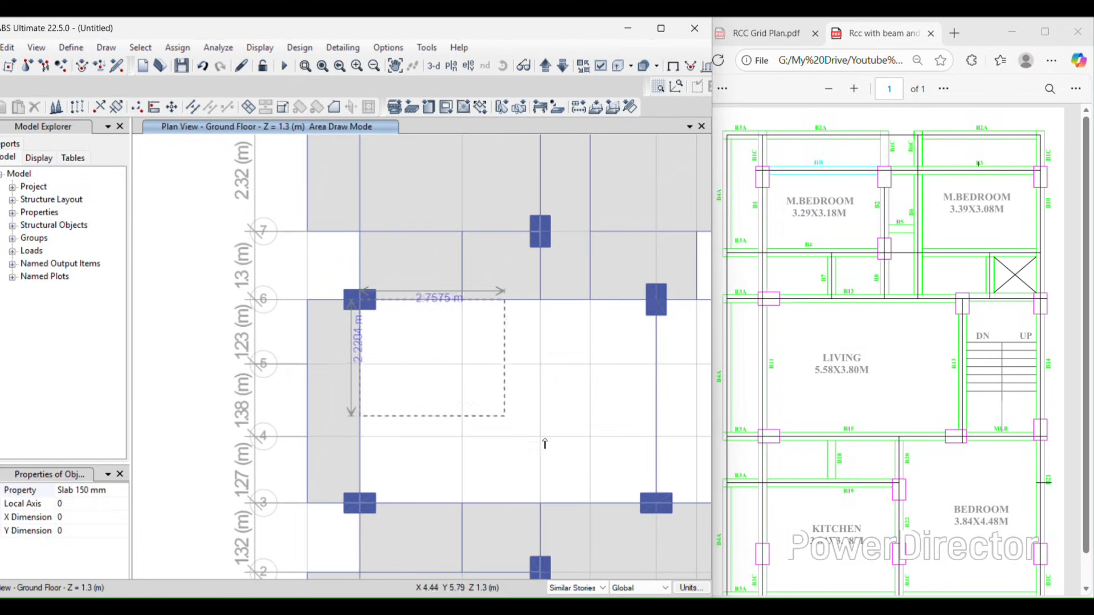
click(656, 503)
scroll(460, 267, down, 2)
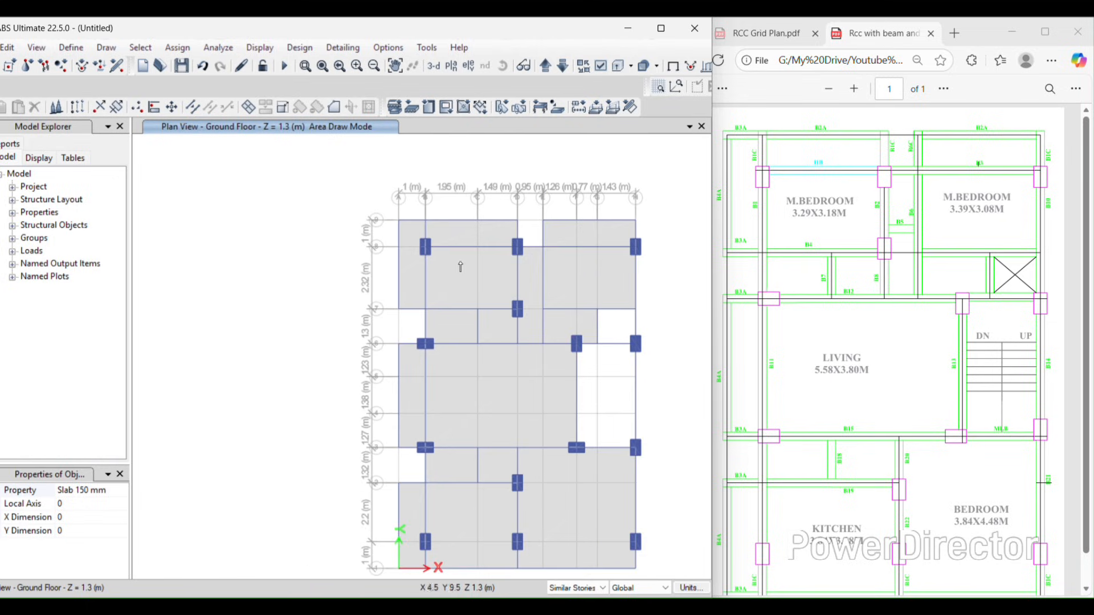
Step: Put away the reference PDF and open a 3-D view with extruded members beside the plan in the maximized window
scroll(481, 356, down, 2)
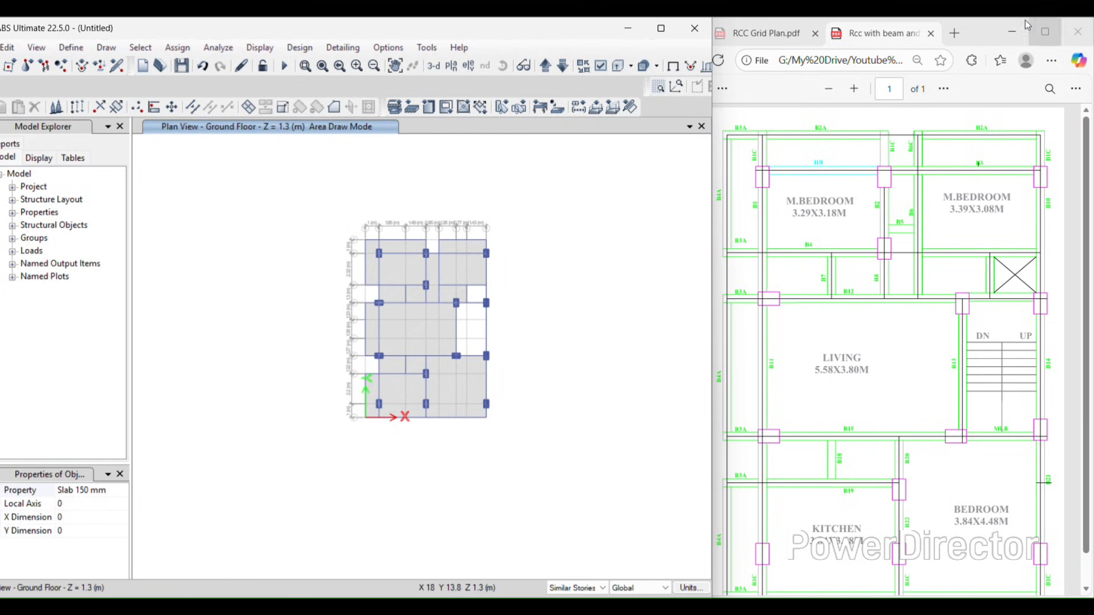
click(1012, 31)
click(661, 29)
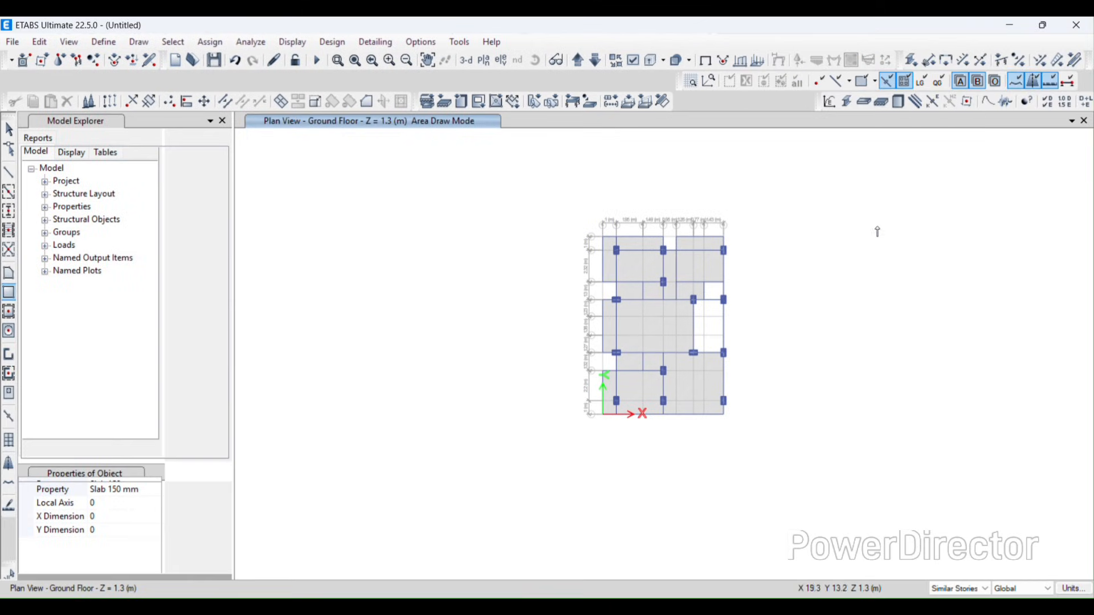
click(1074, 122)
click(877, 153)
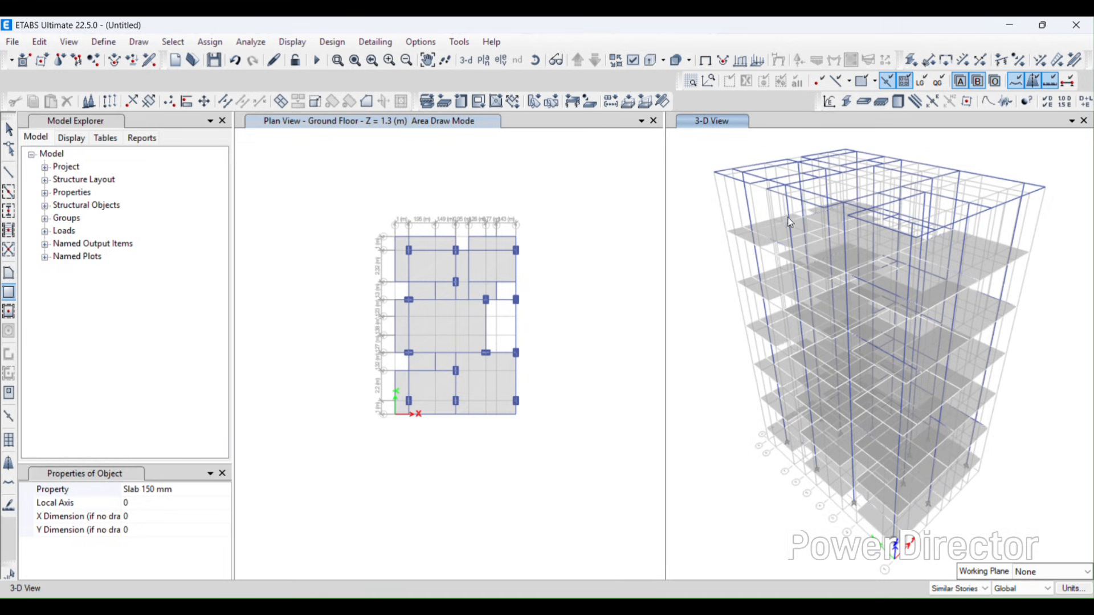
click(650, 60)
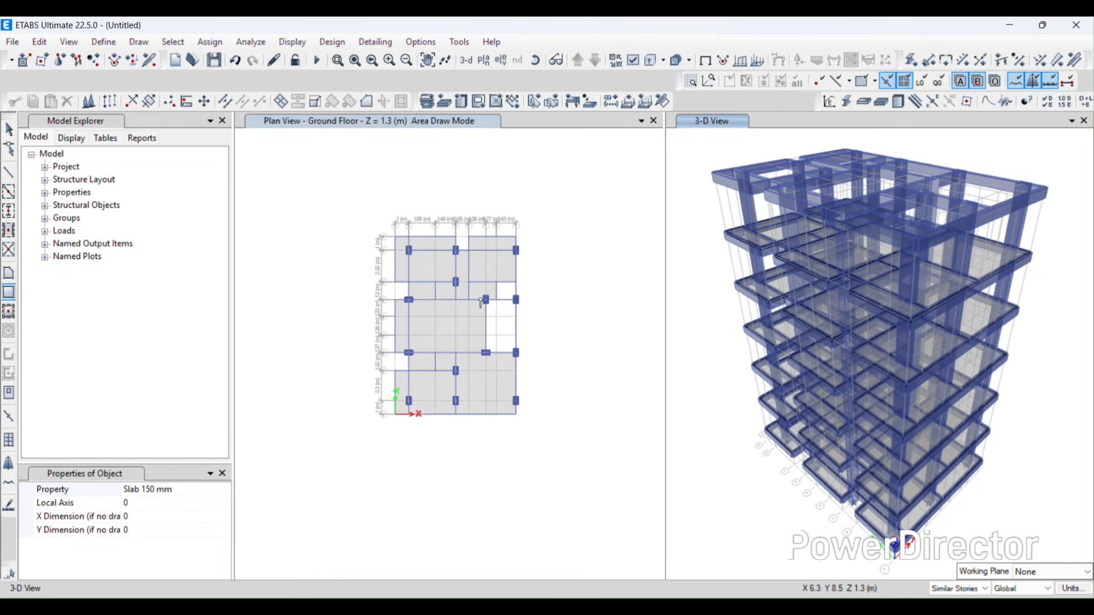
Step: Leave slab drawing, make the Ground Floor plan the active view and set the story scope to One Story
key(Escape)
click(369, 121)
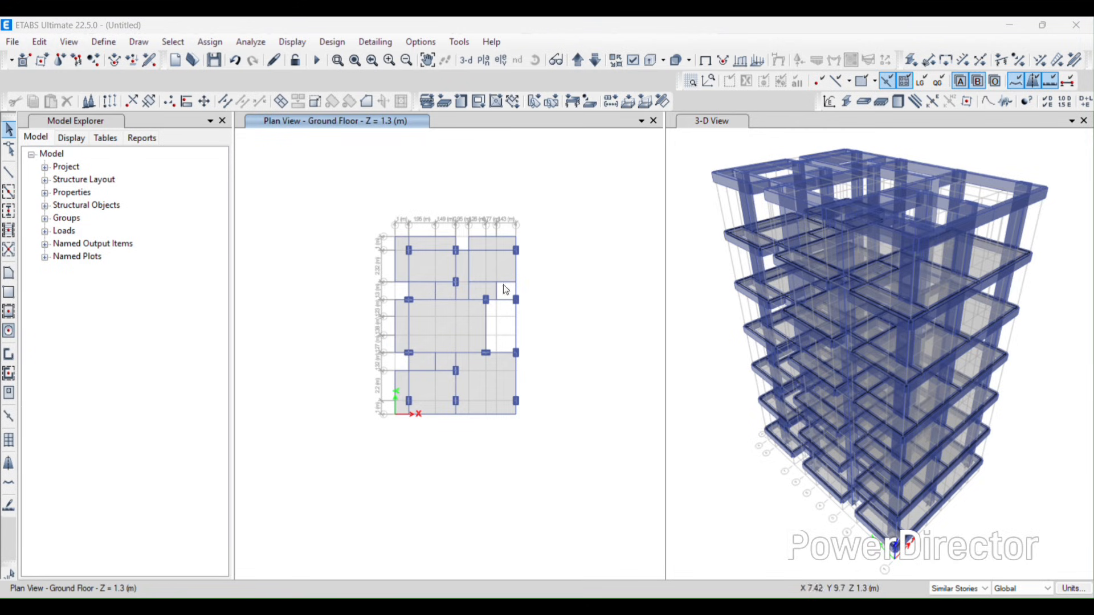
scroll(931, 547, up, 3)
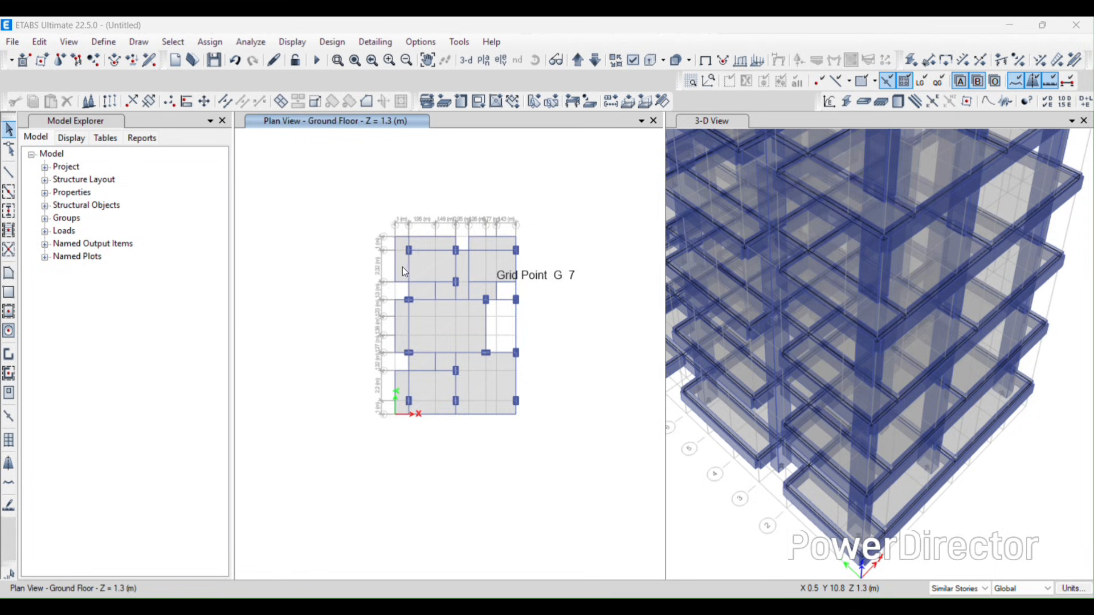
scroll(402, 267, up, 2)
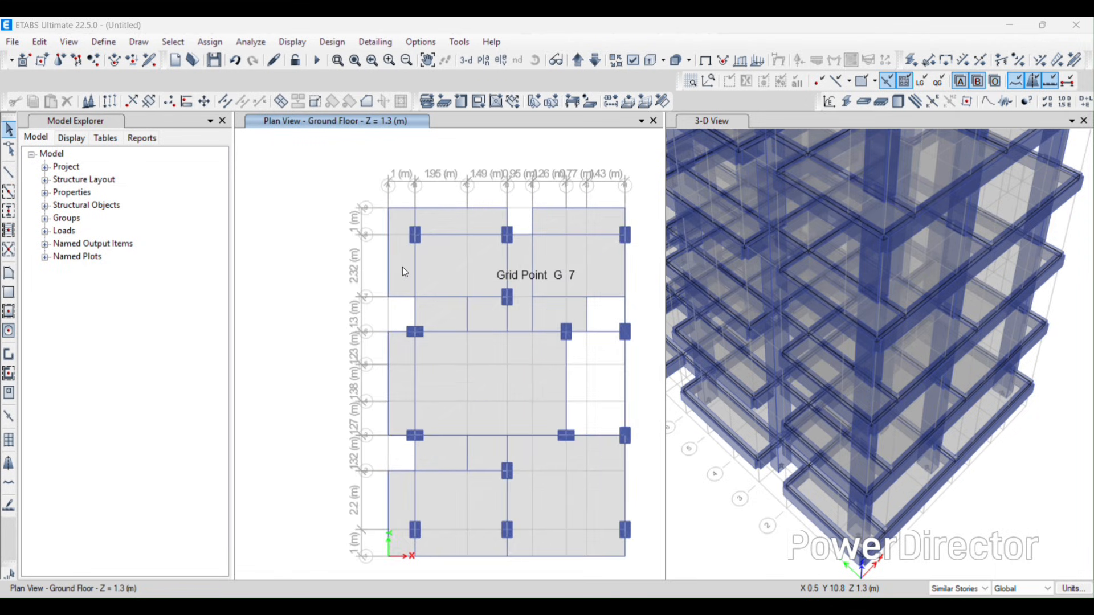
click(959, 598)
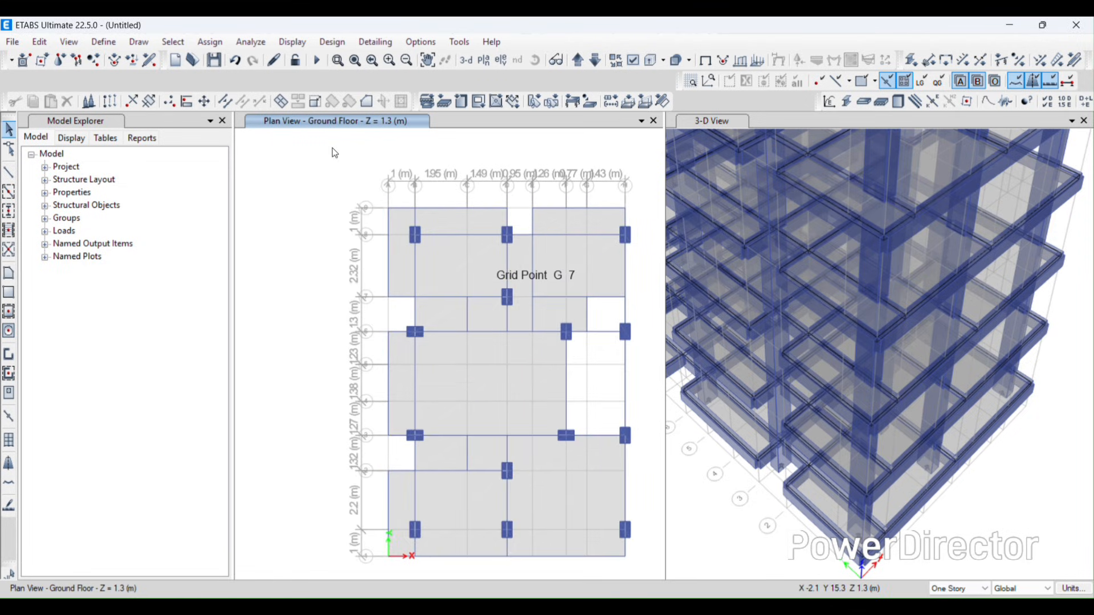
Step: Select all Floors by object type and show only these selected objects in the Ground Floor plan view
click(172, 41)
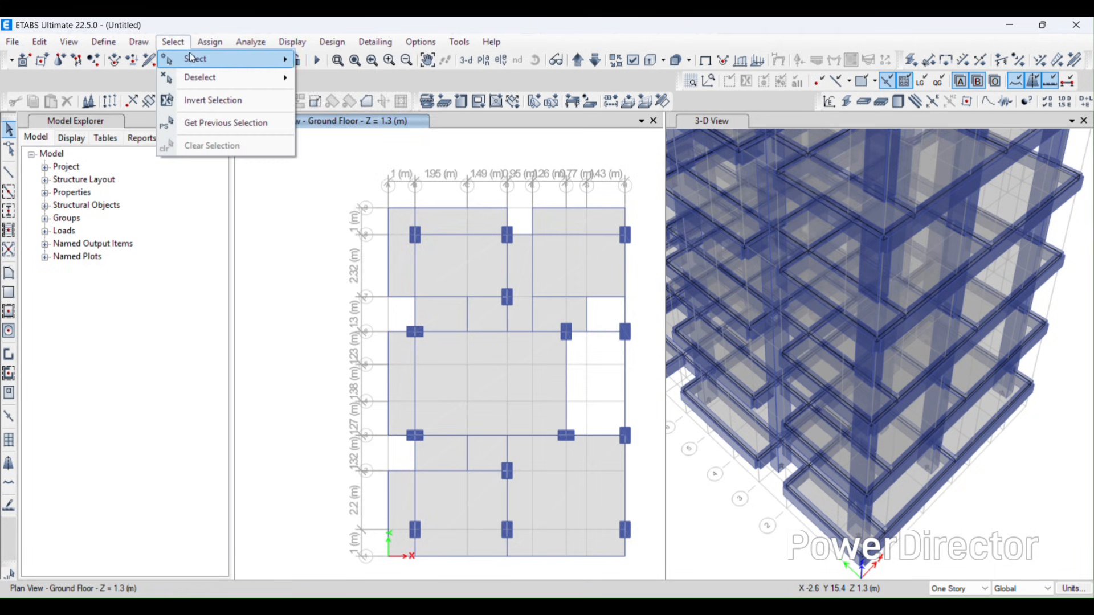
mouse_move(196, 58)
click(364, 163)
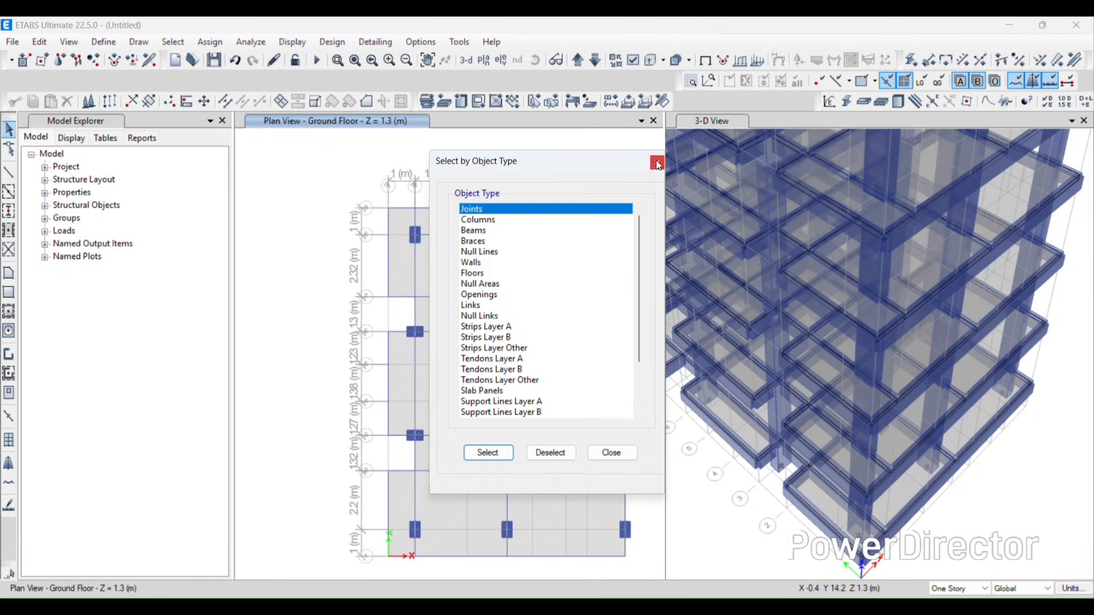
click(472, 274)
click(488, 452)
click(608, 452)
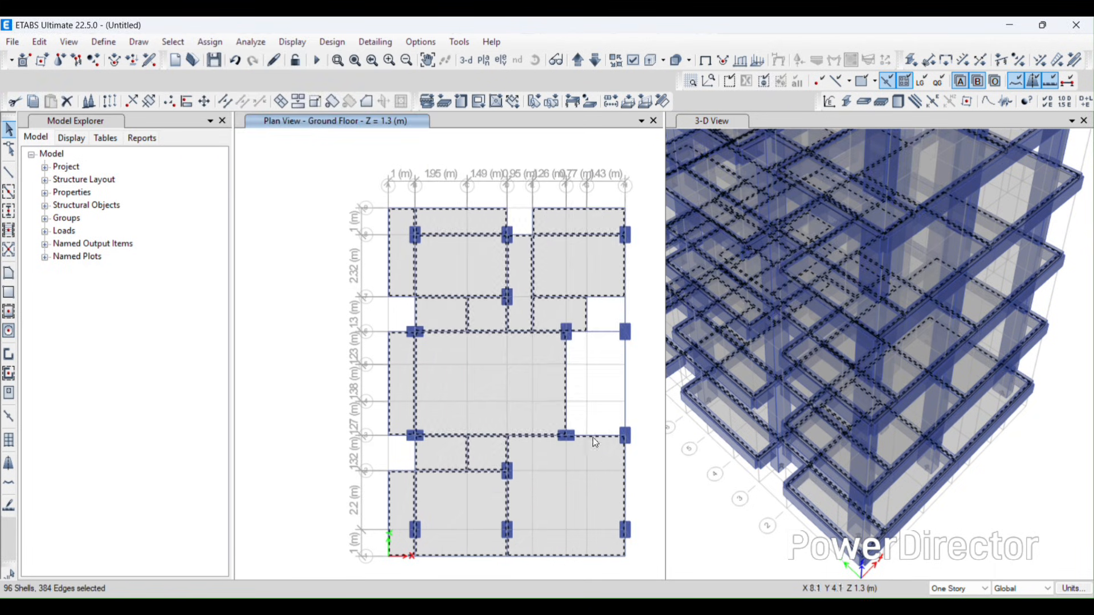
click(69, 42)
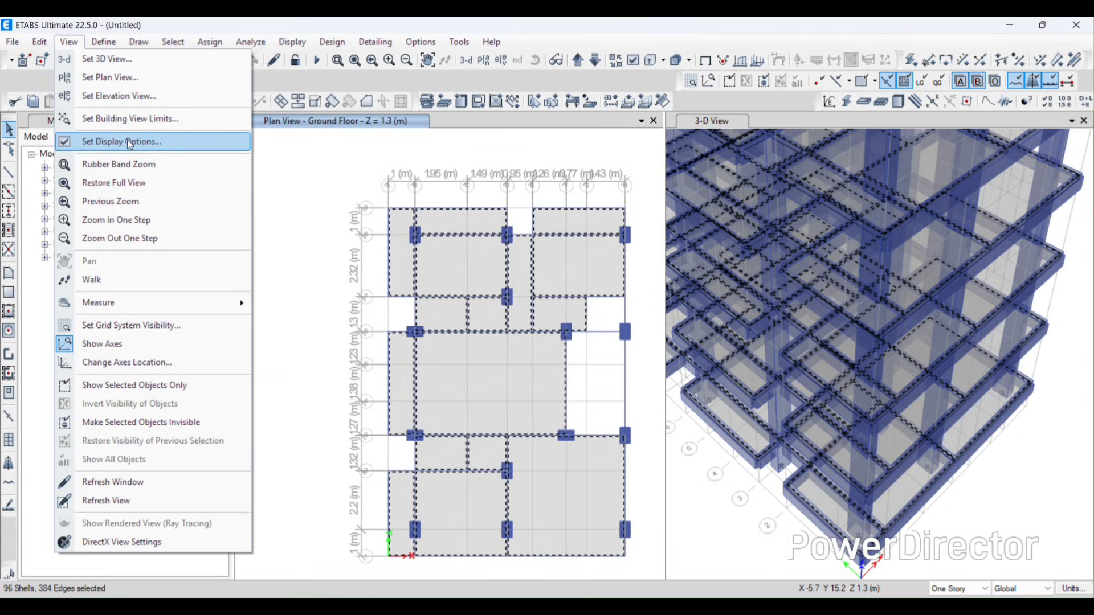
click(177, 422)
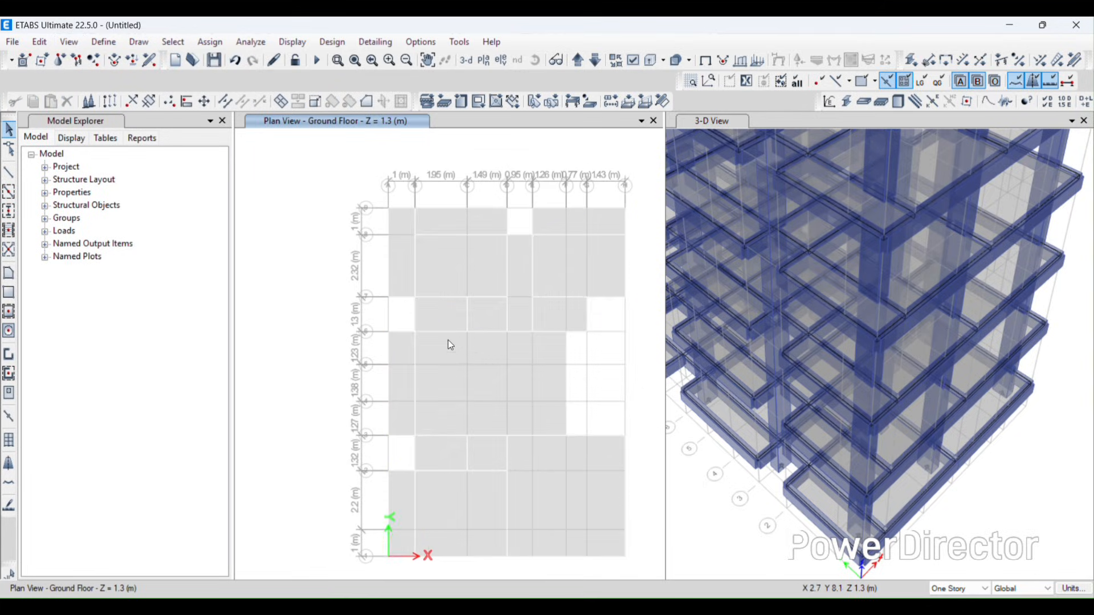
Step: Delete all slabs on the Ground Floor and inspect the lowest storey in the 3-D view
scroll(448, 340, down, 3)
drag(411, 256, 410, 255)
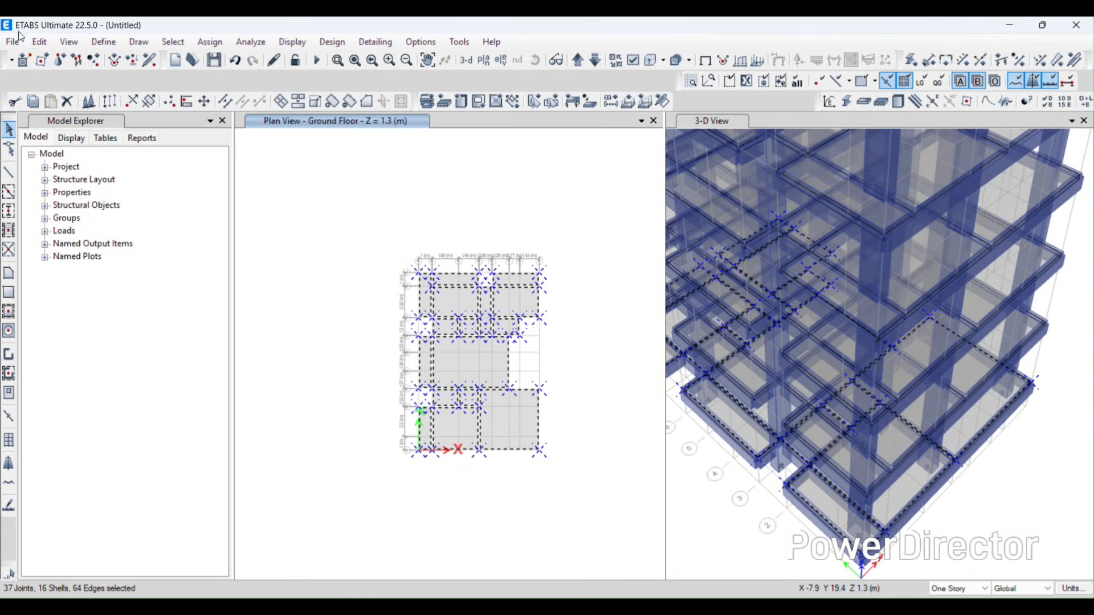
click(39, 41)
click(66, 153)
scroll(980, 477, down, 4)
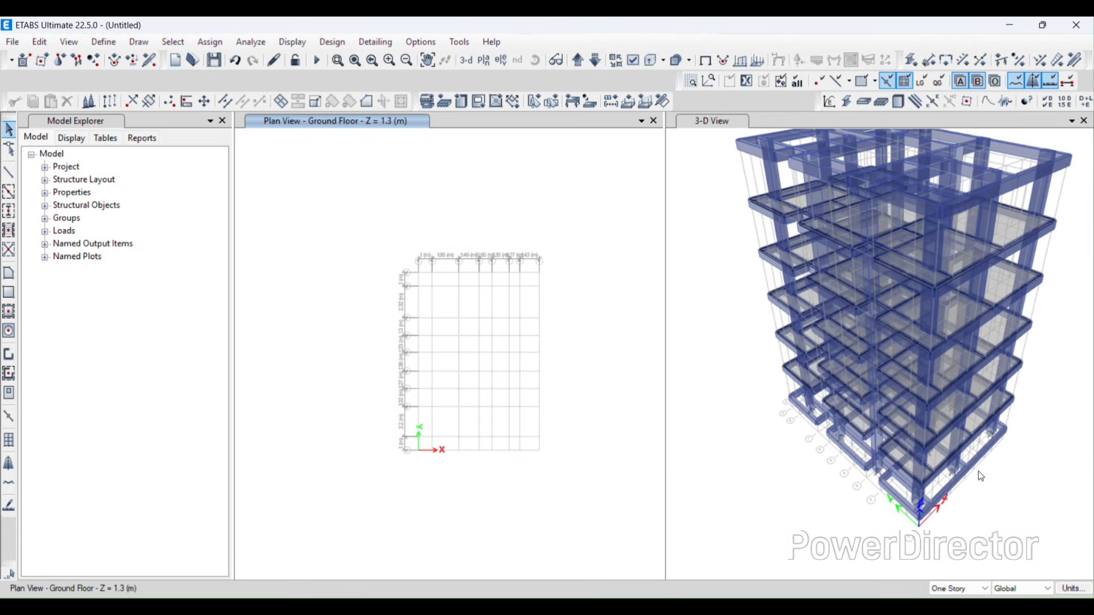
scroll(910, 490, up, 3)
scroll(908, 447, down, 2)
scroll(910, 450, up, 3)
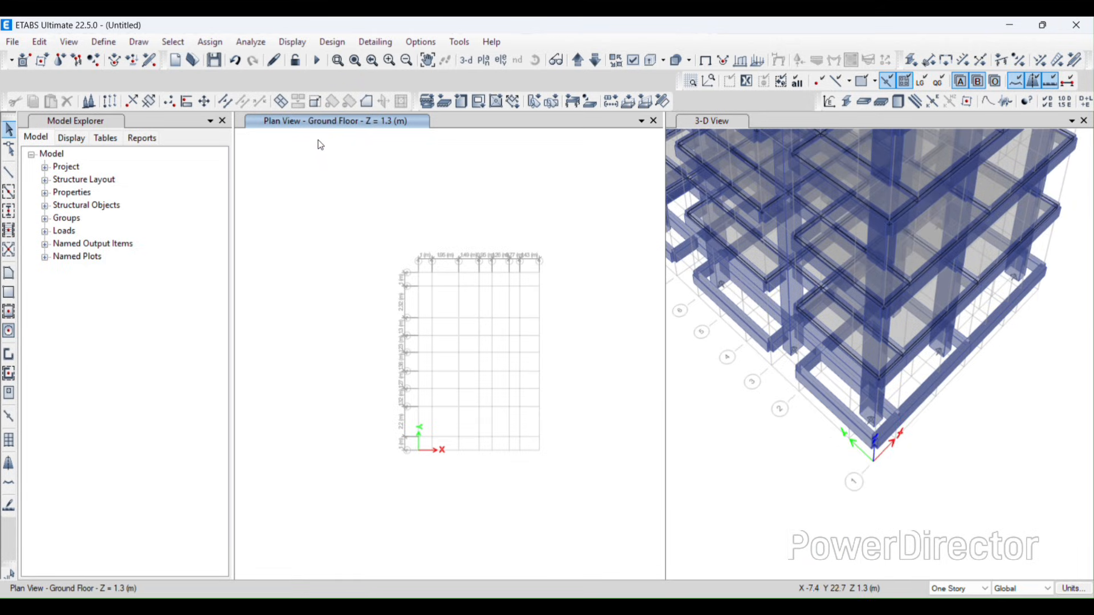
Step: Show all objects in the Ground Floor plan again and check the staircase bay against the reference PDF plan
click(69, 42)
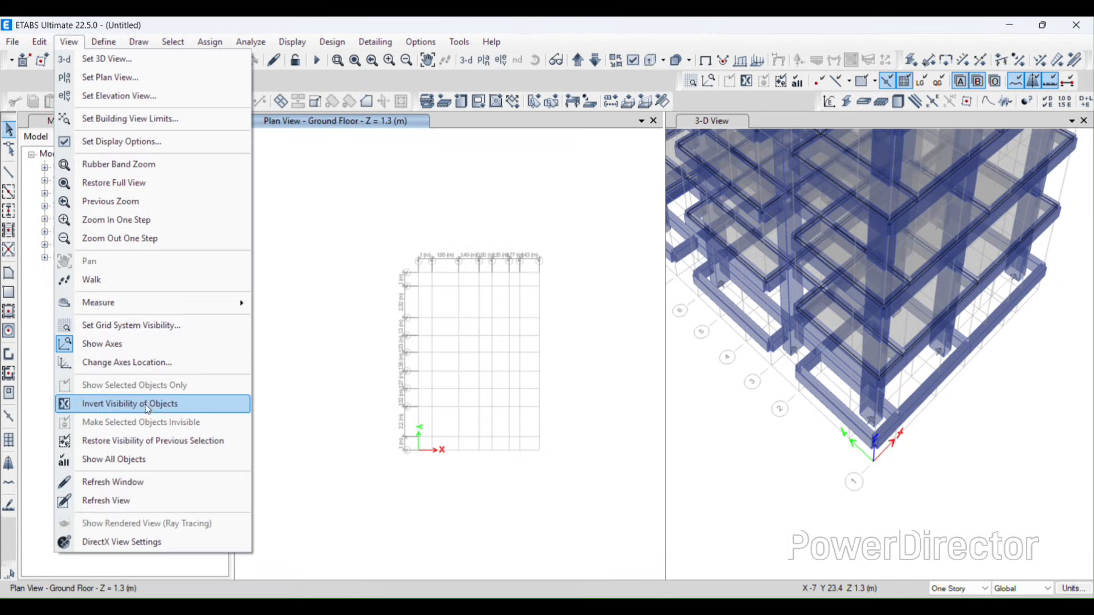
click(128, 459)
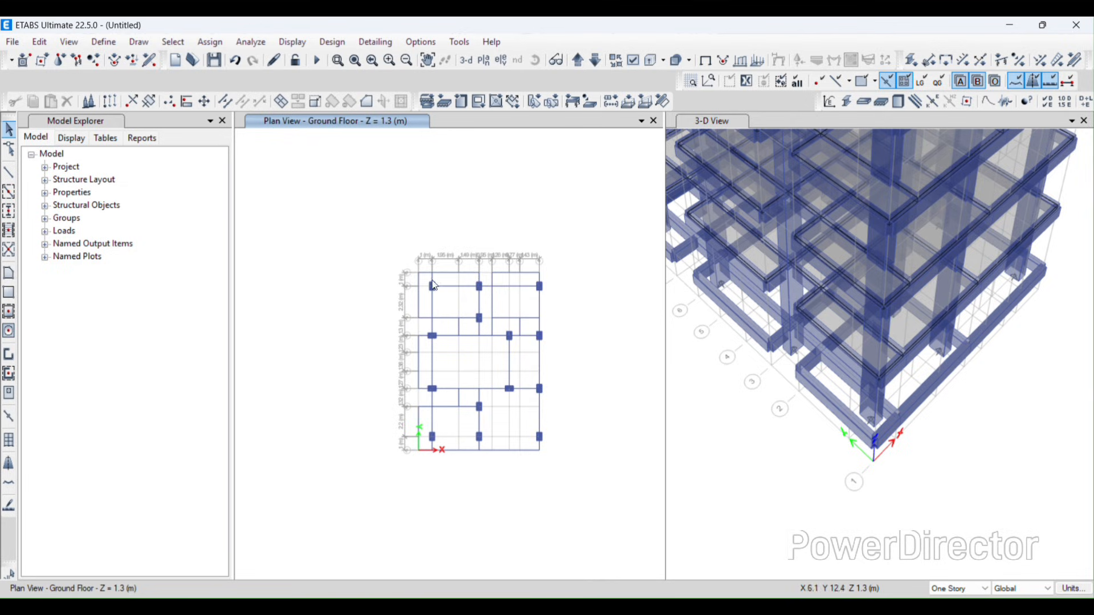
scroll(421, 325, up, 3)
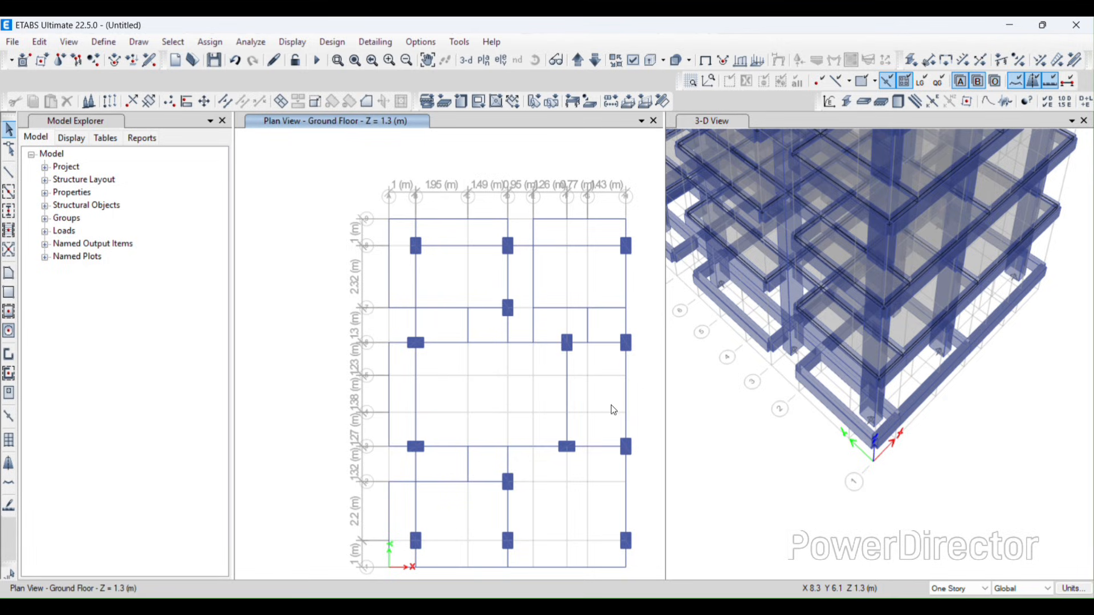
click(577, 598)
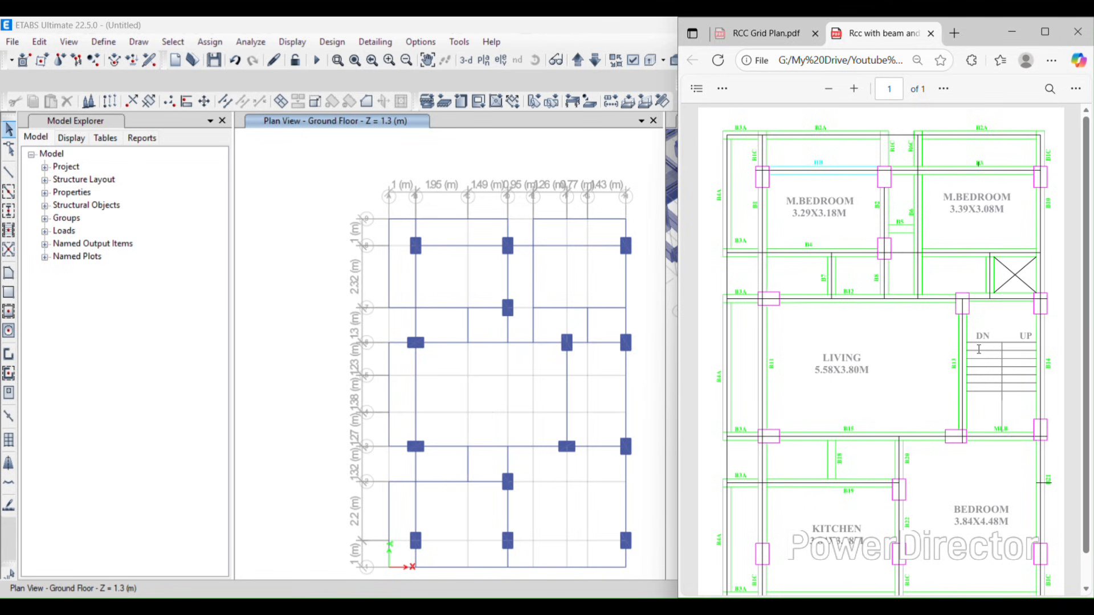
click(1012, 32)
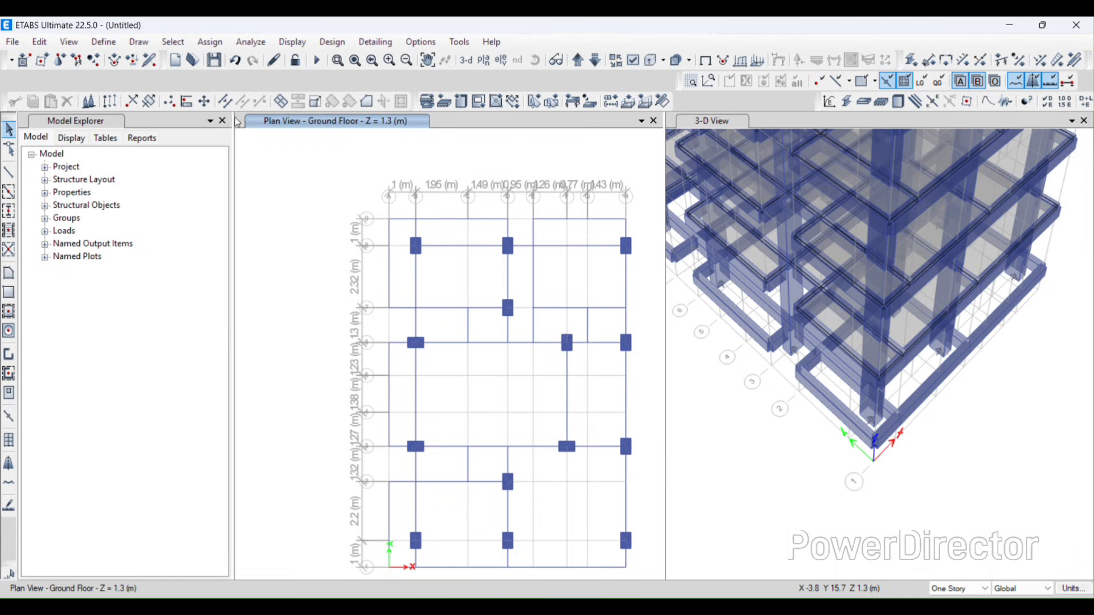
Step: Open the Reference Planes settings of grid system G1 from the story and grid system data
click(40, 44)
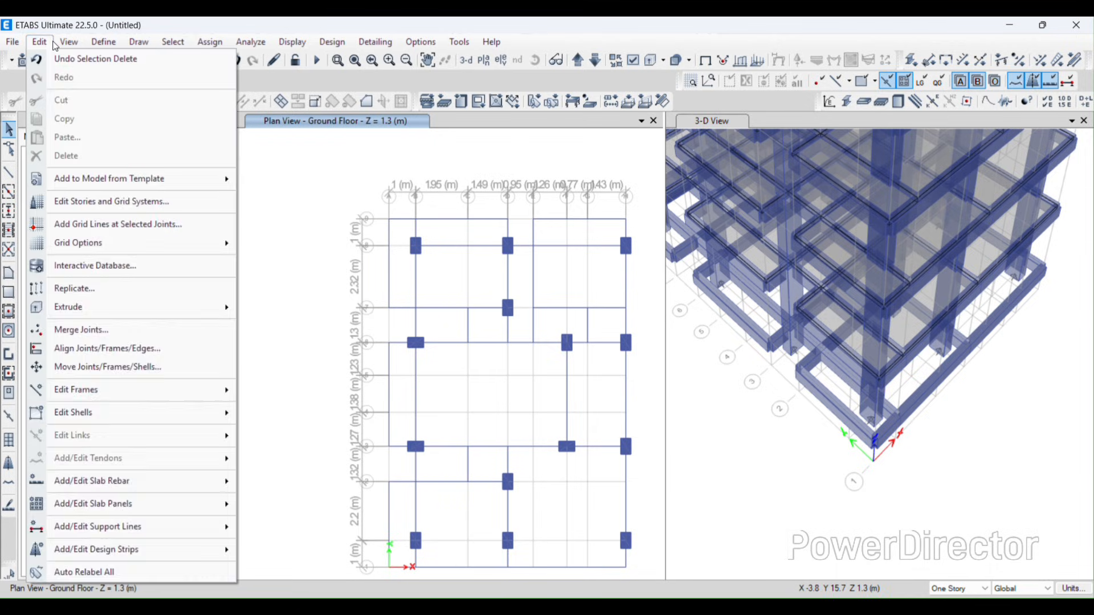
click(41, 44)
click(40, 41)
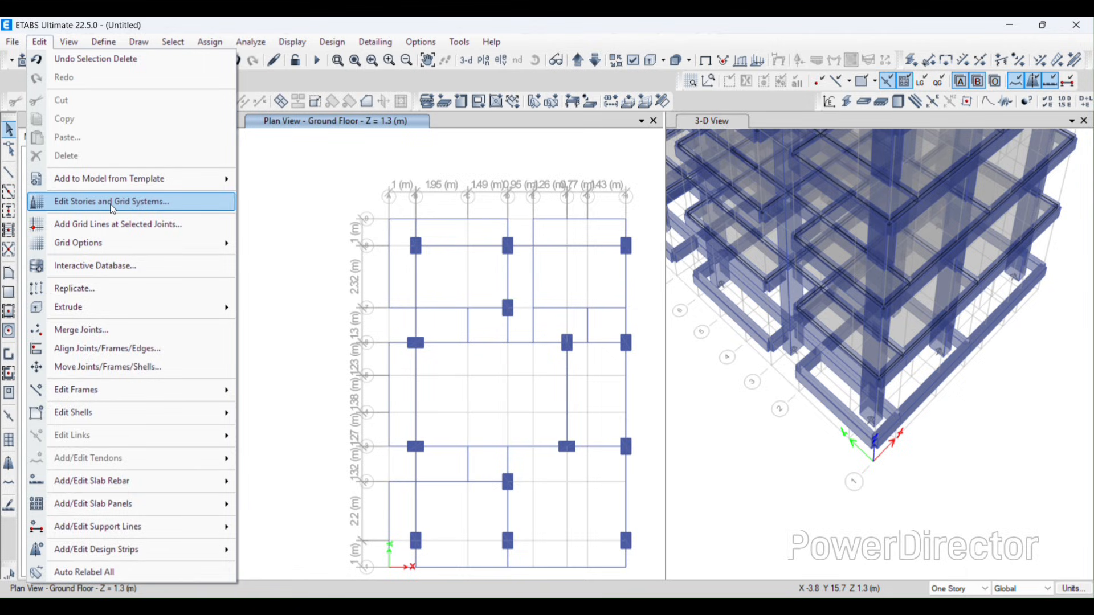
click(112, 202)
drag(579, 107, 217, 123)
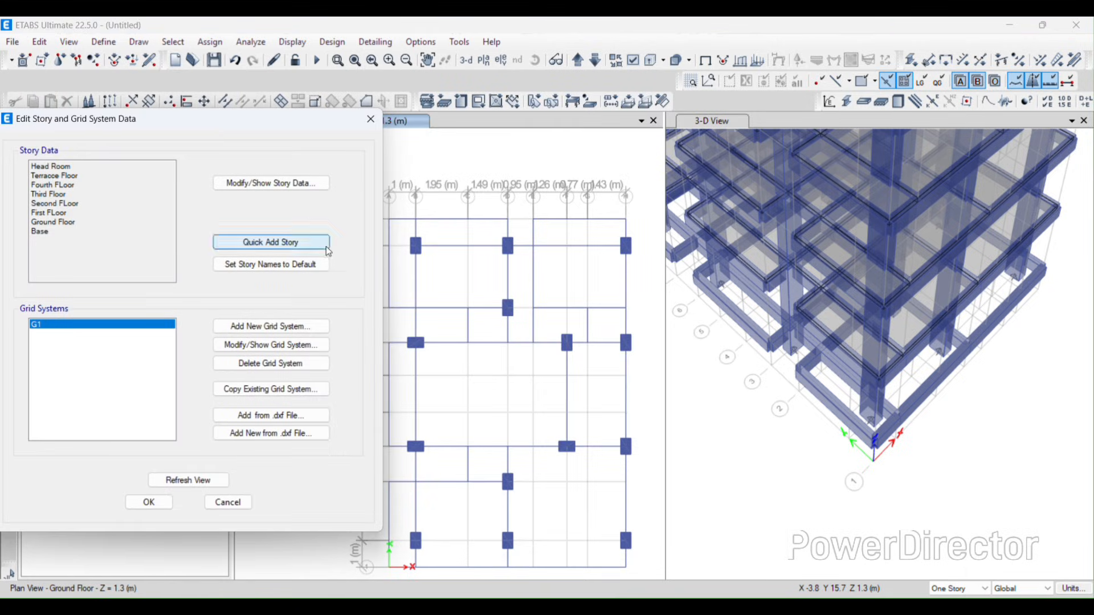
click(307, 345)
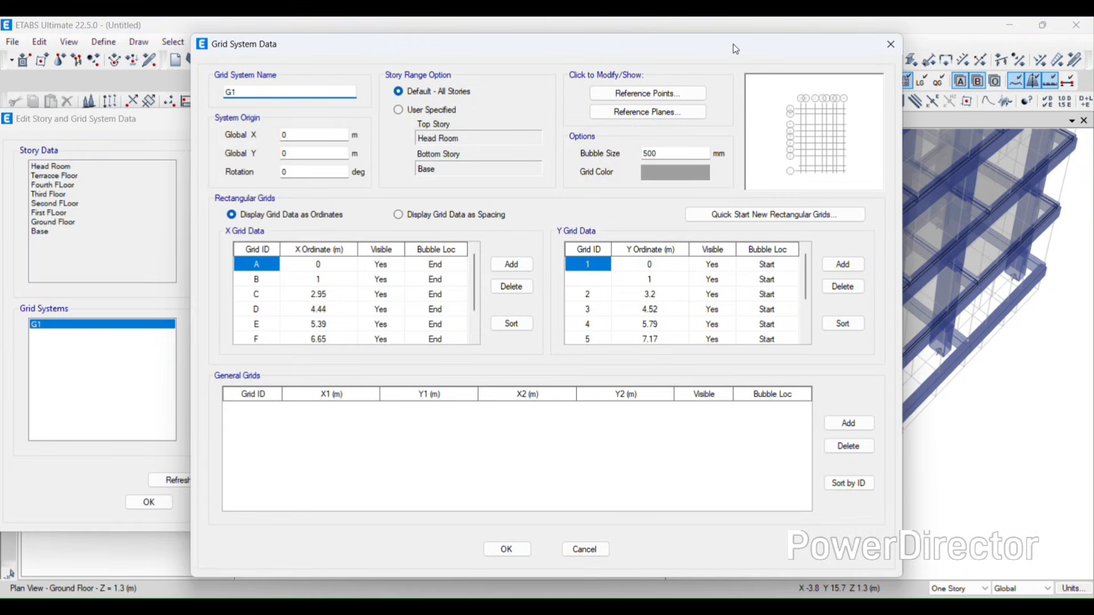
drag(735, 50, 290, 102)
click(202, 164)
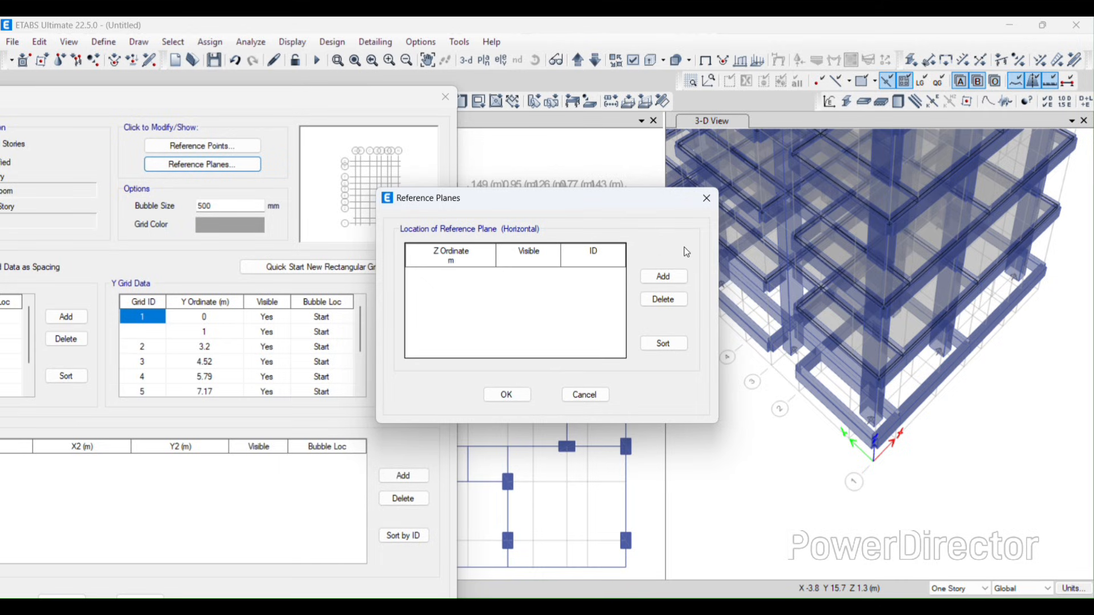
Step: Add a horizontal reference plane to grid system G1 and open its Z ordinate for editing
click(663, 276)
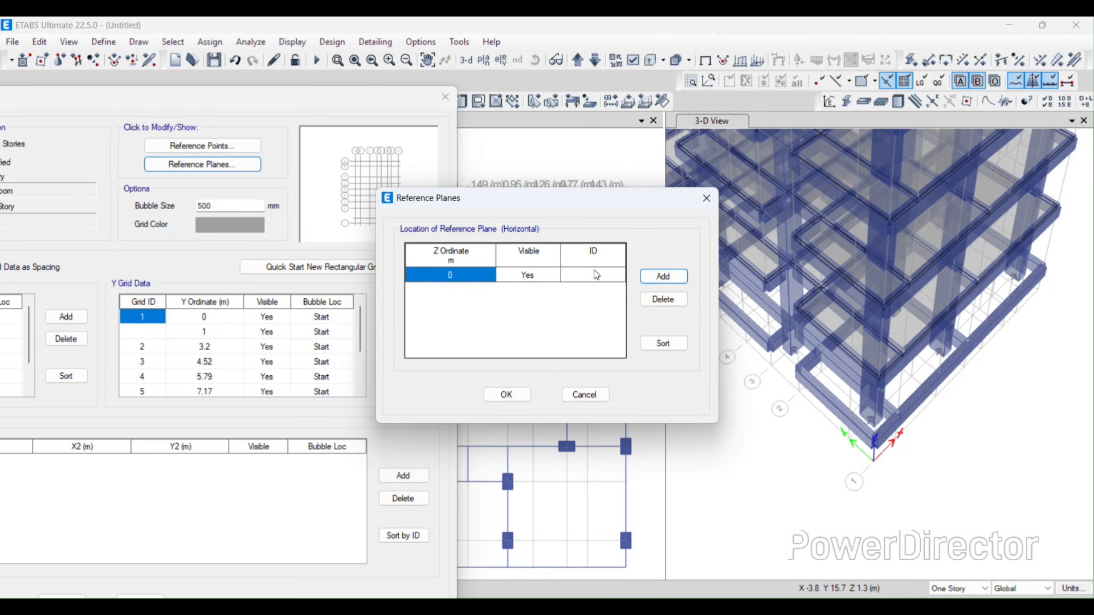
click(447, 275)
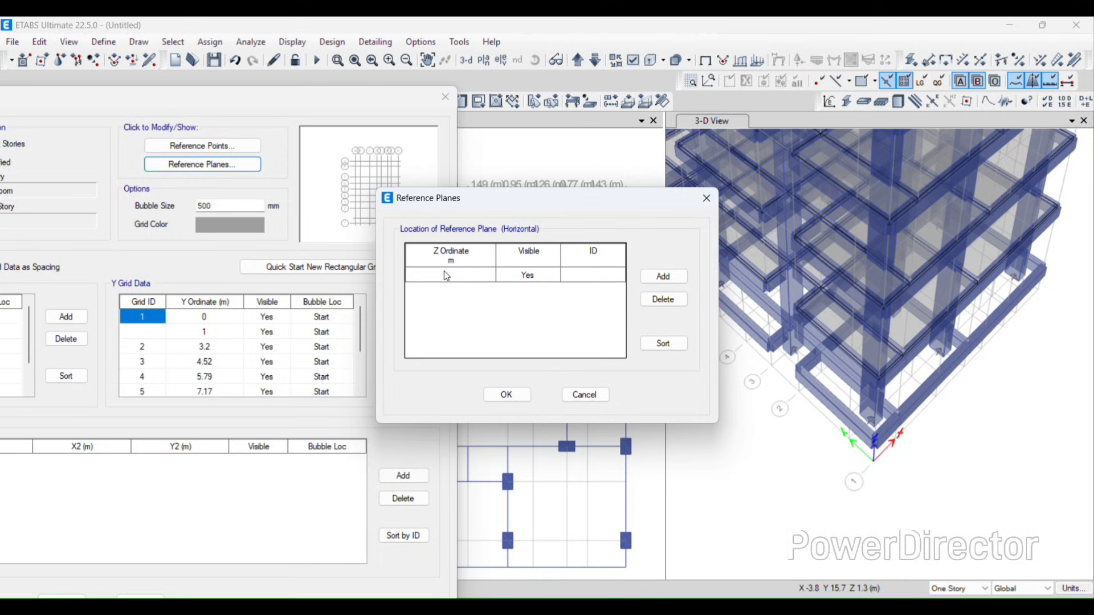
key(End)
click(446, 275)
key(End)
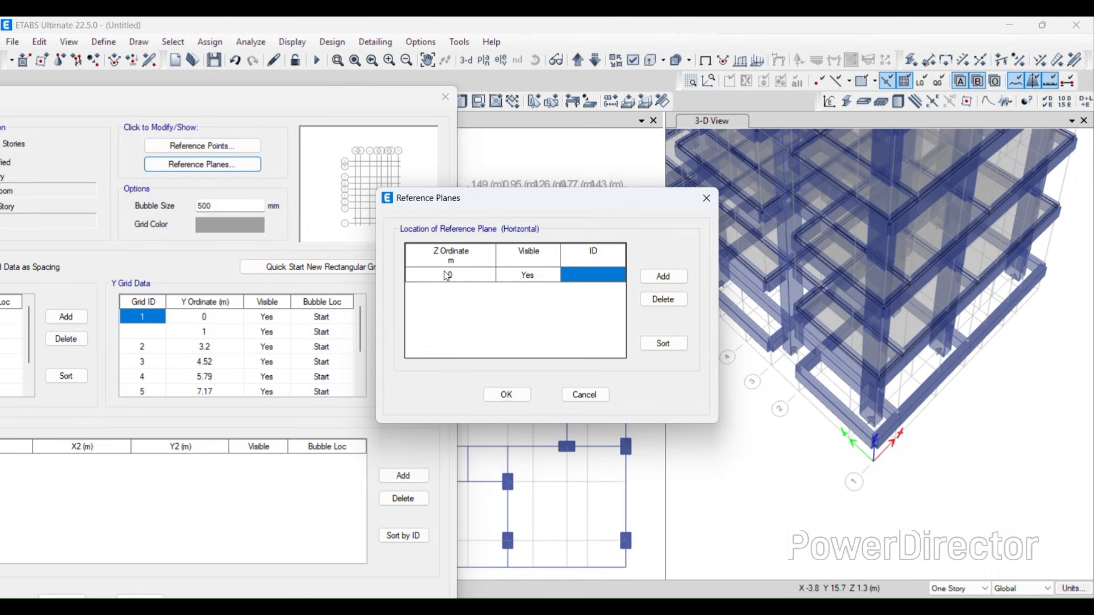
click(446, 275)
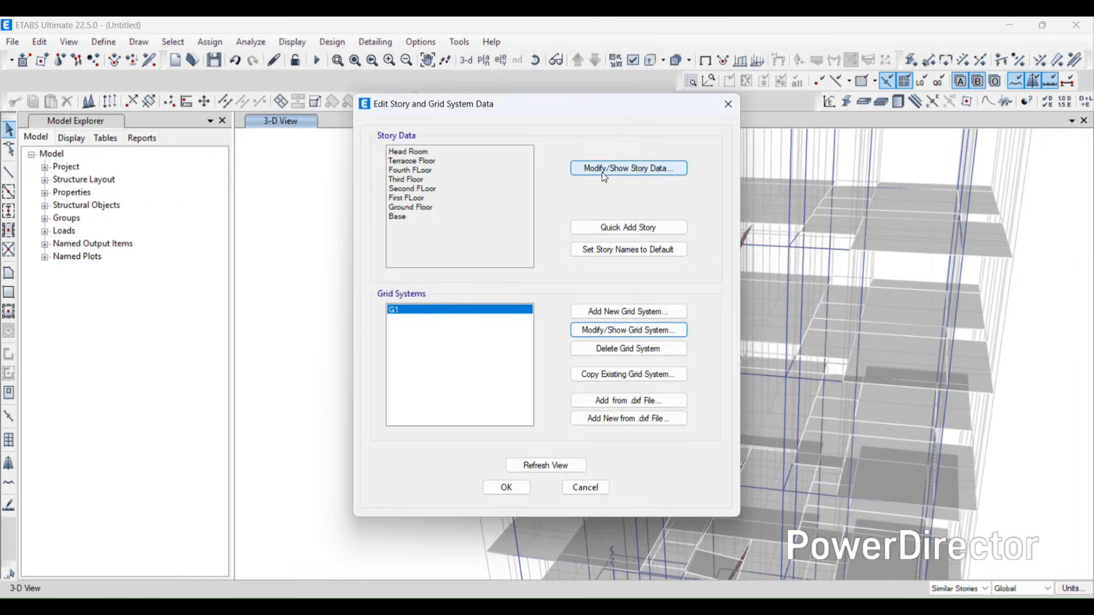
Step: Review the story heights, elevations and similar-story assignments in the Story Data table
click(601, 170)
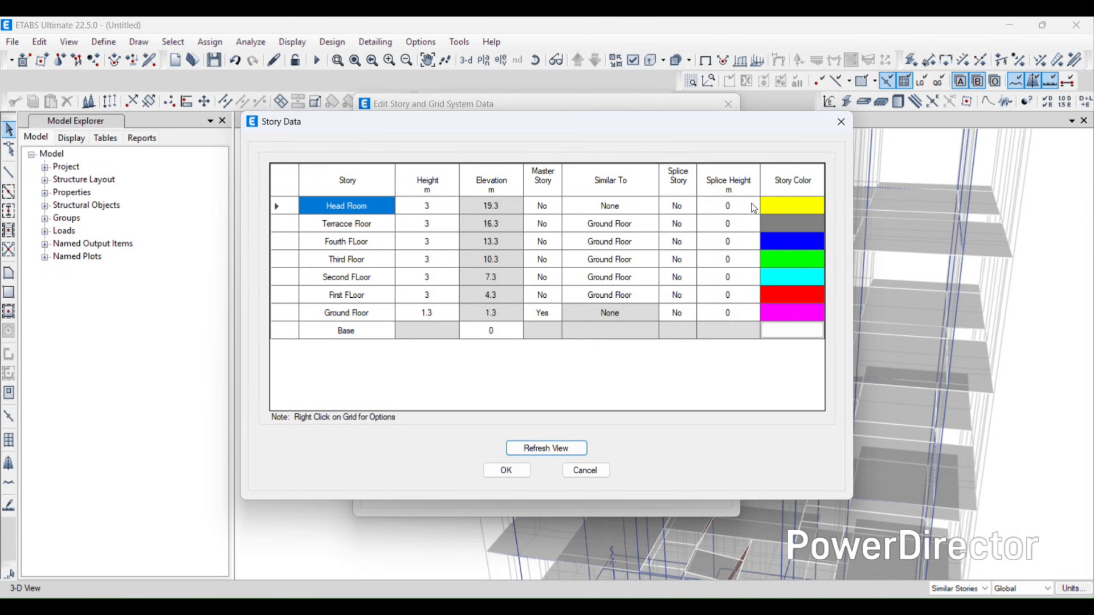
click(840, 121)
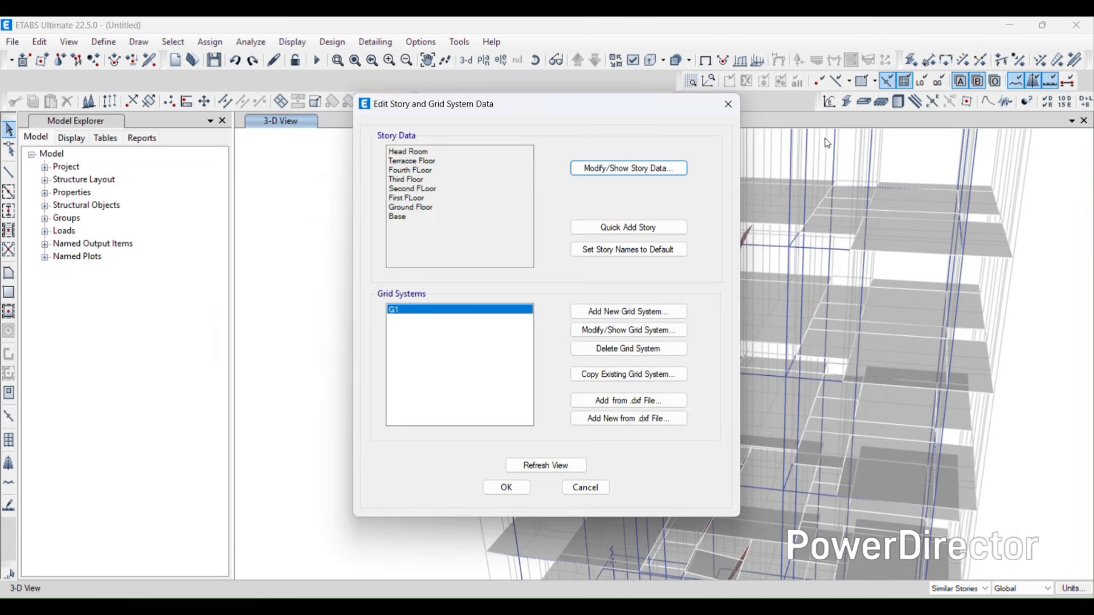
click(626, 166)
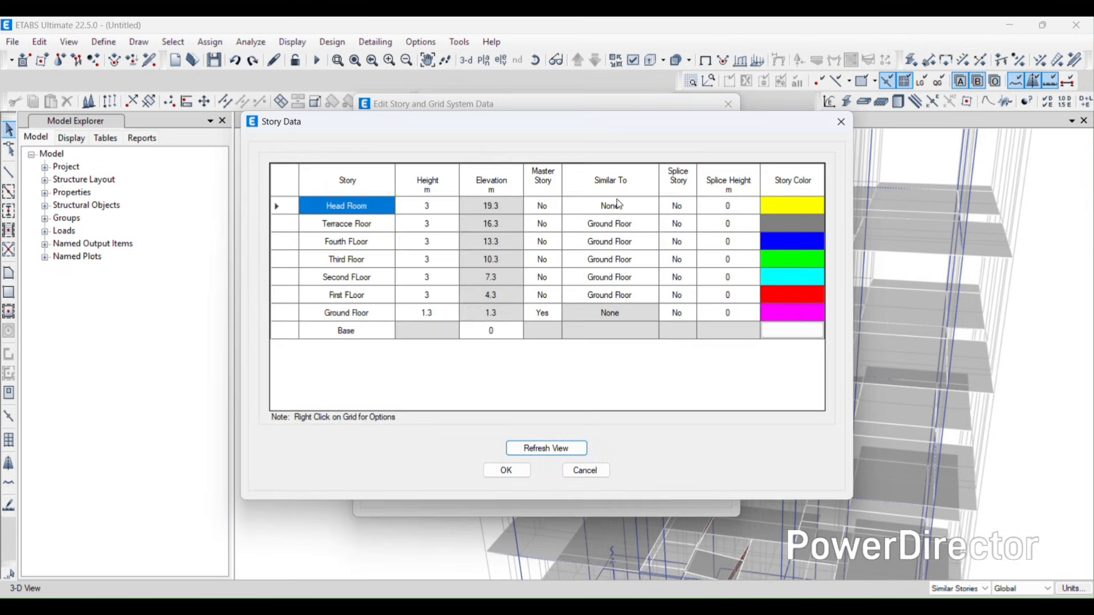
click(843, 120)
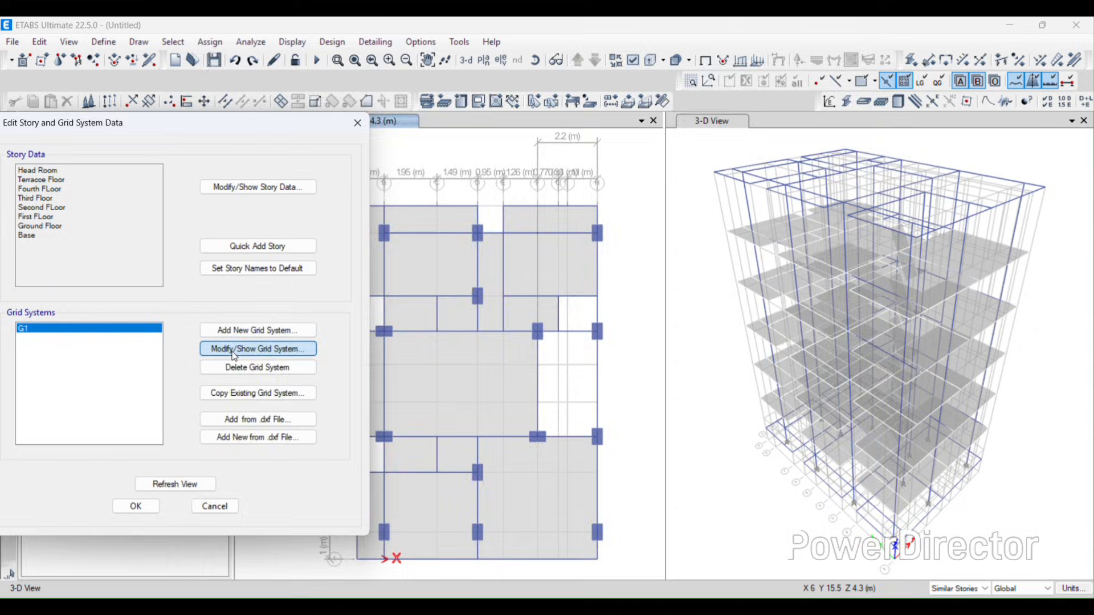
Step: Check the Z ordinate of grid system G1's horizontal reference plane and accept the grid system data
click(262, 348)
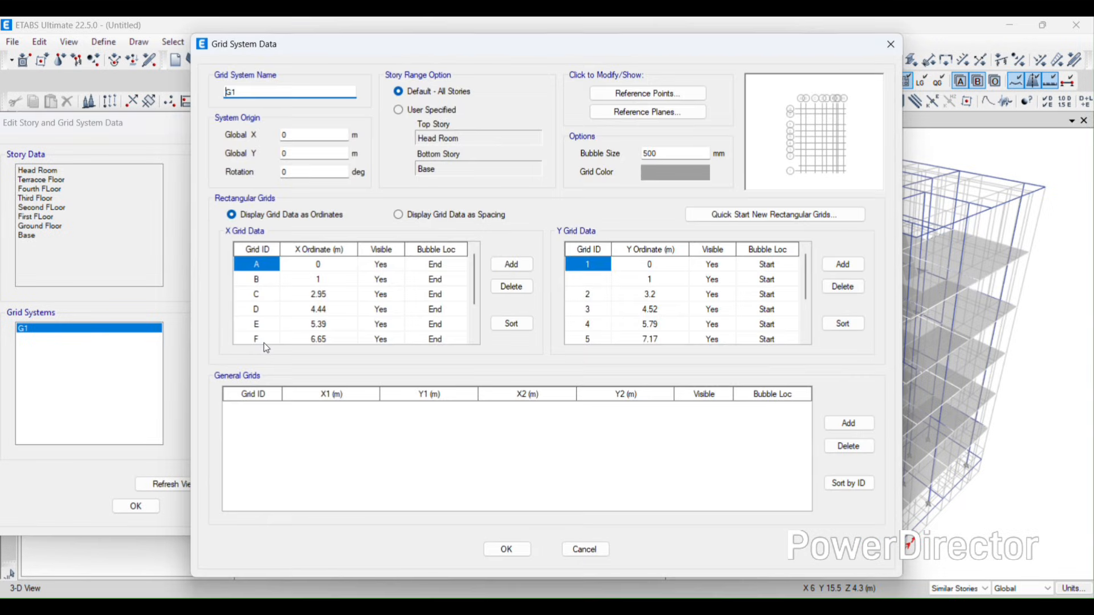
click(647, 112)
click(481, 272)
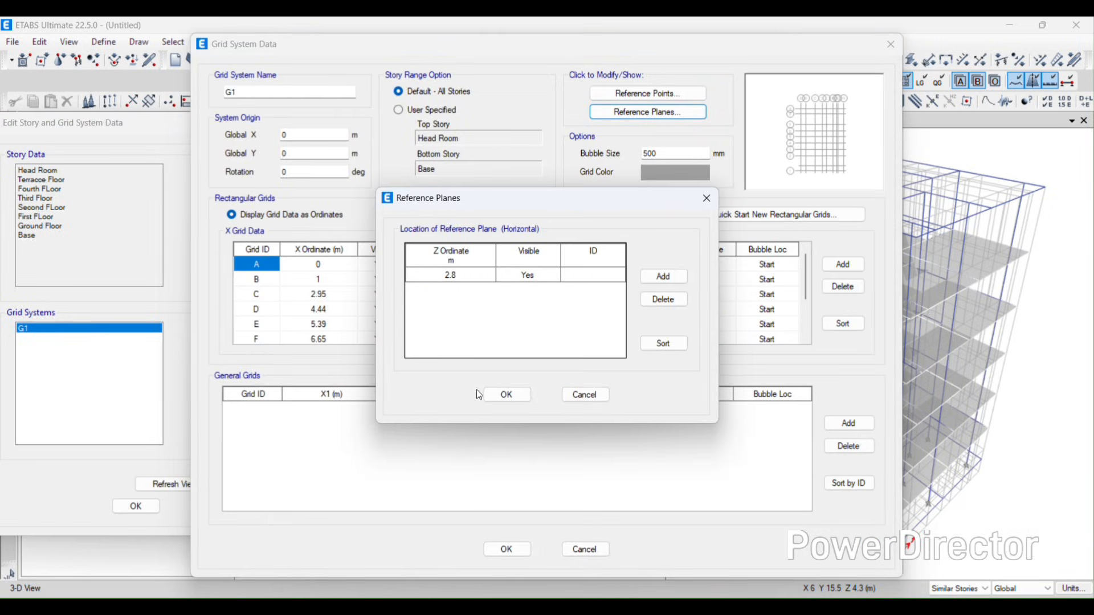
click(505, 396)
click(485, 546)
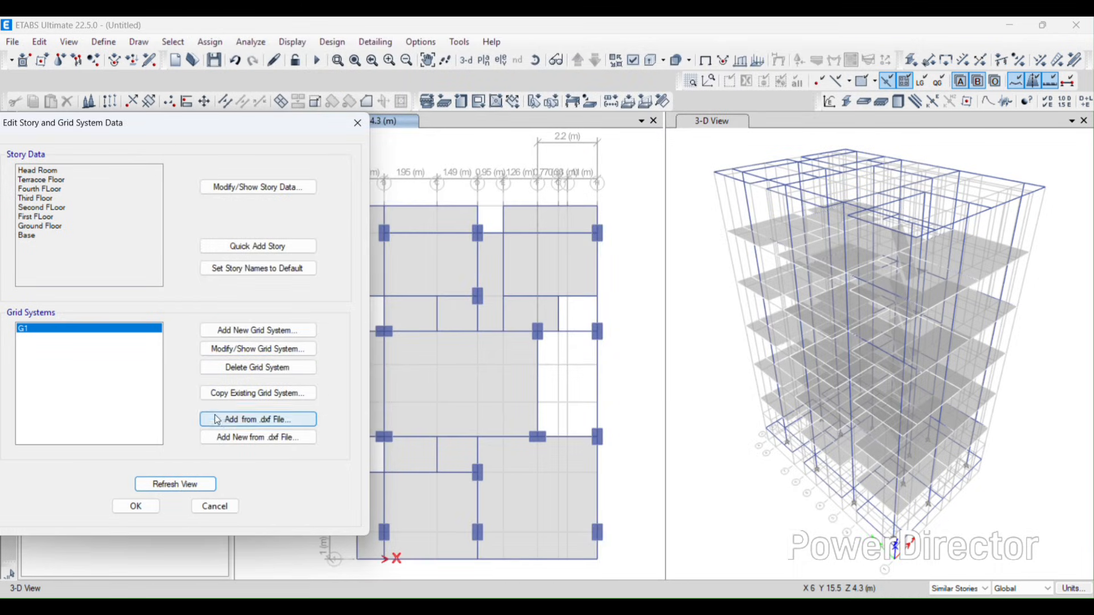
click(274, 351)
click(677, 110)
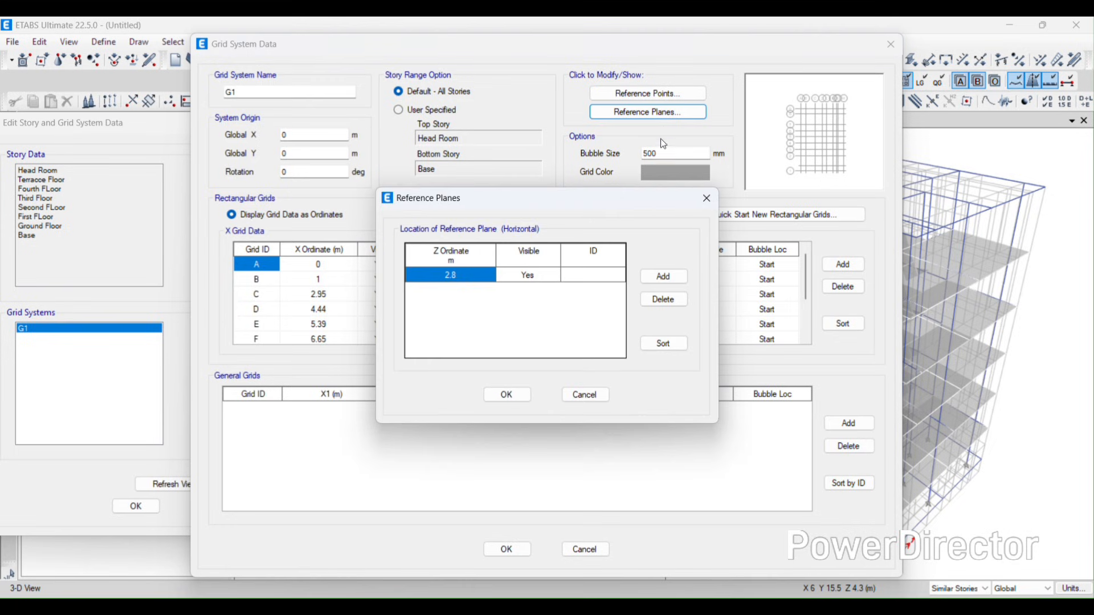
click(507, 394)
click(506, 548)
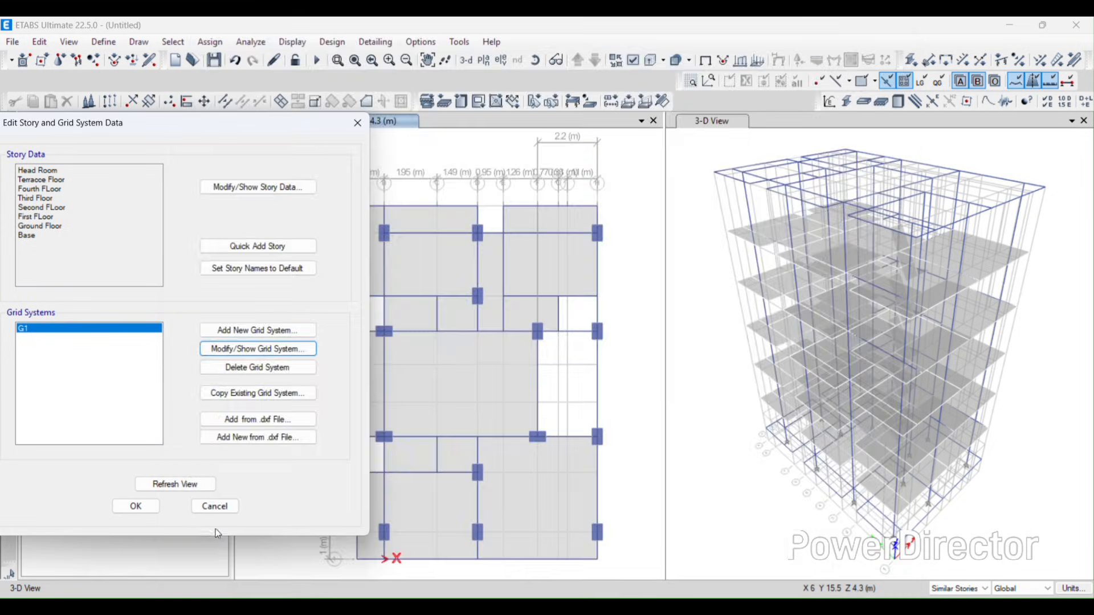
Step: Accept the story and grid system data and close the 3-D view so only the plan view remains open
click(134, 507)
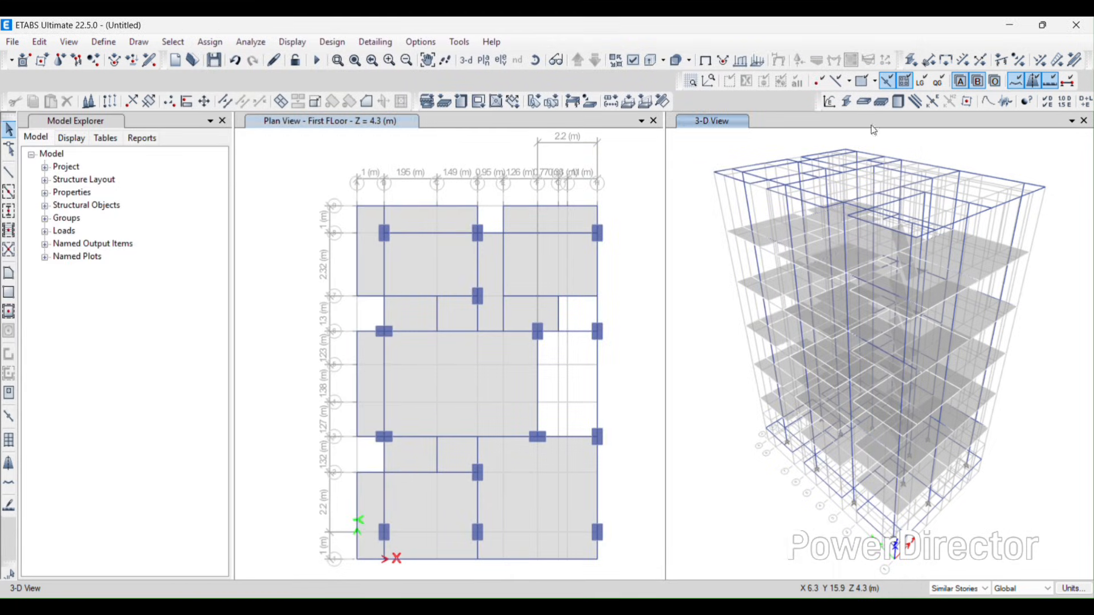
click(1083, 120)
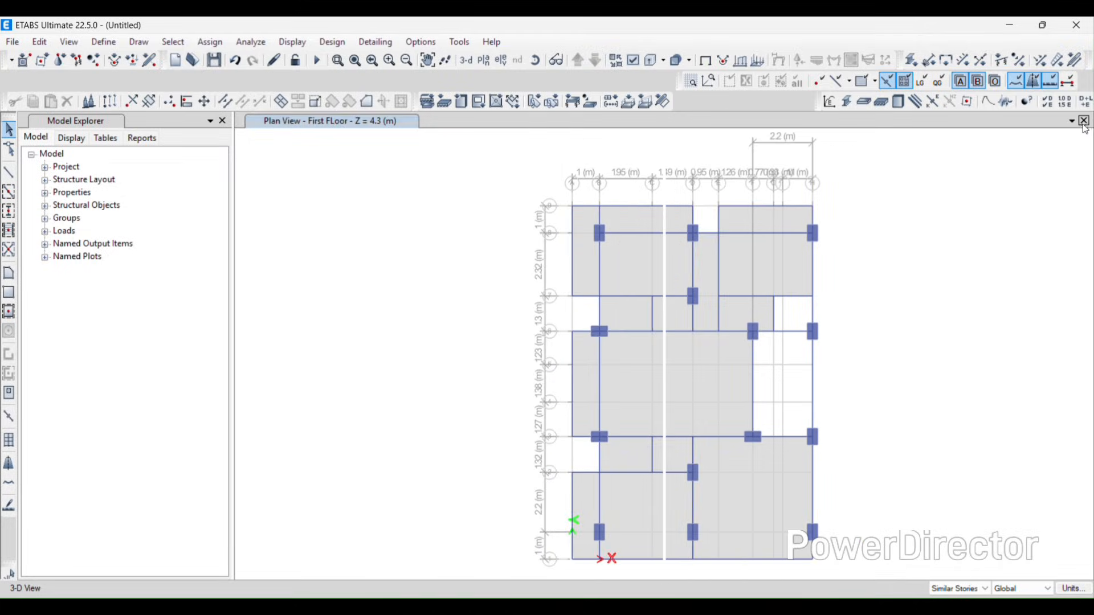
scroll(740, 315, down, 3)
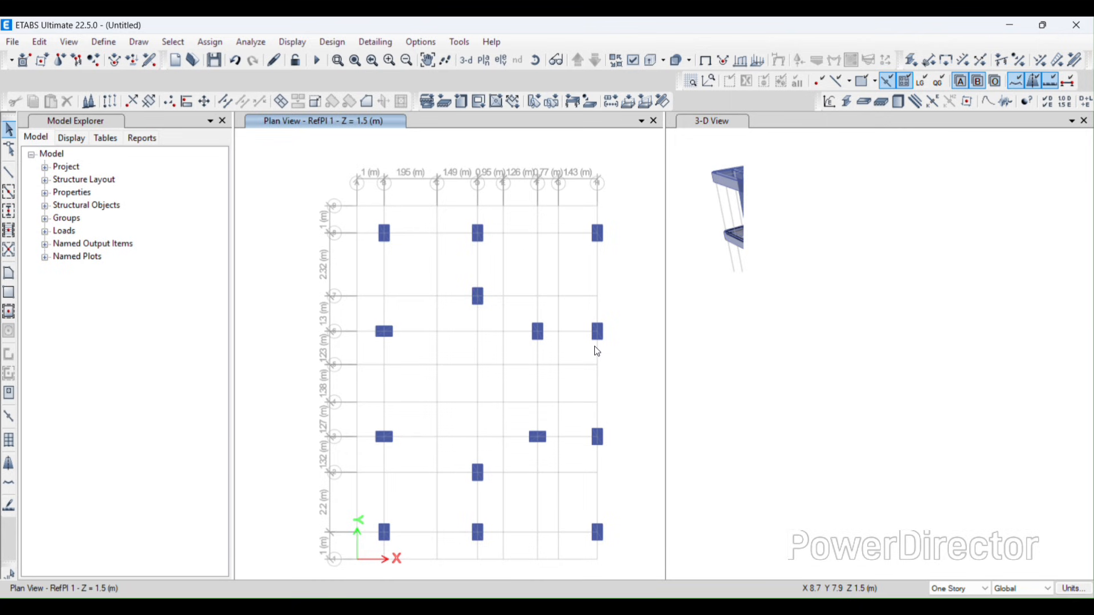
scroll(524, 258, down, 3)
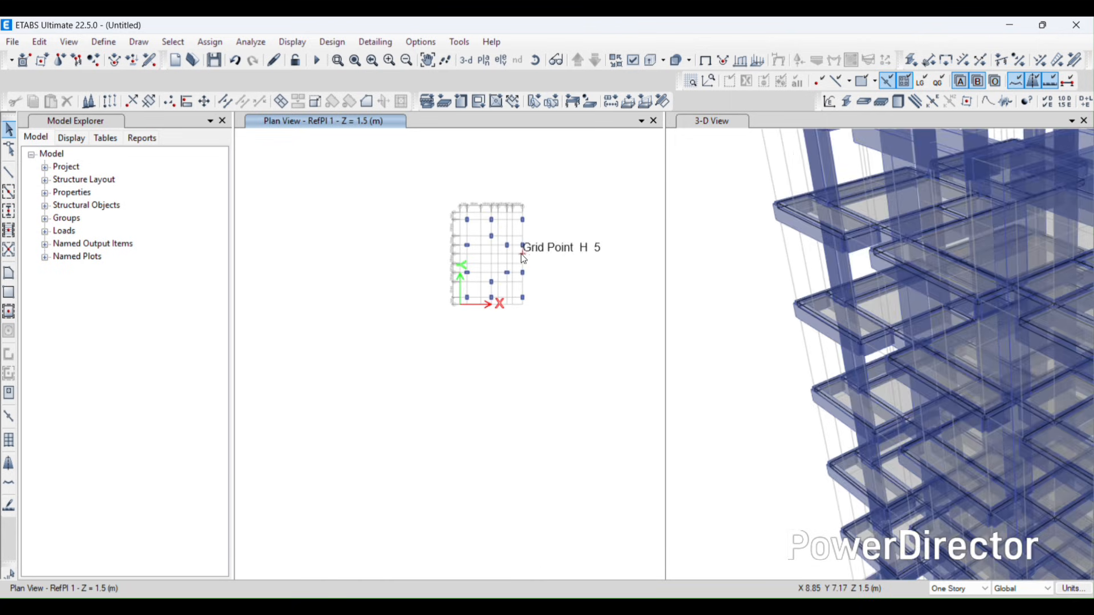
scroll(521, 254, up, 6)
scroll(472, 286, down, 2)
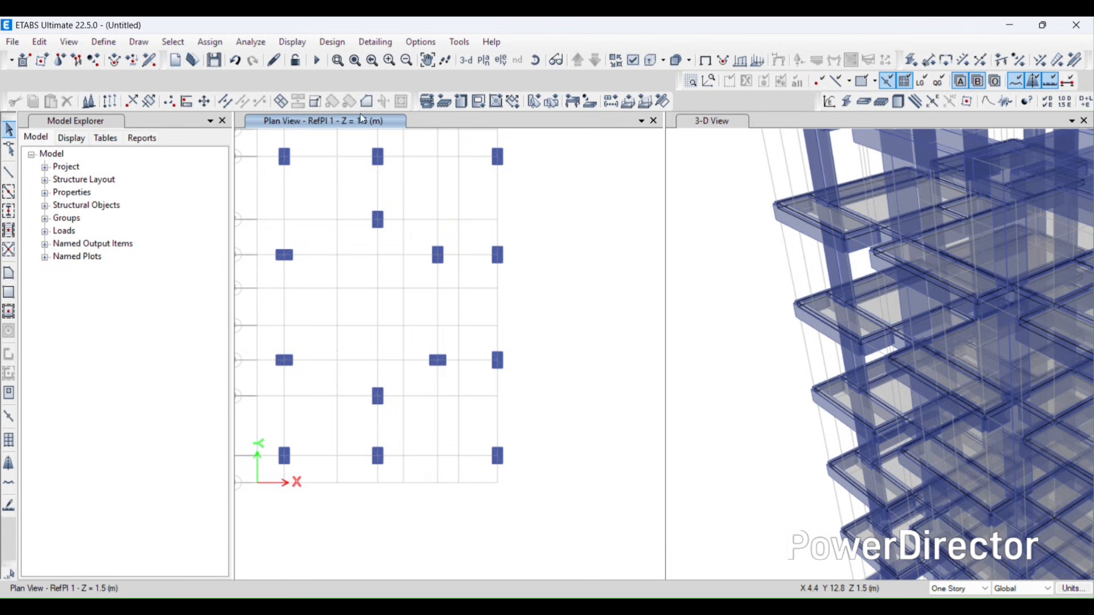
click(596, 64)
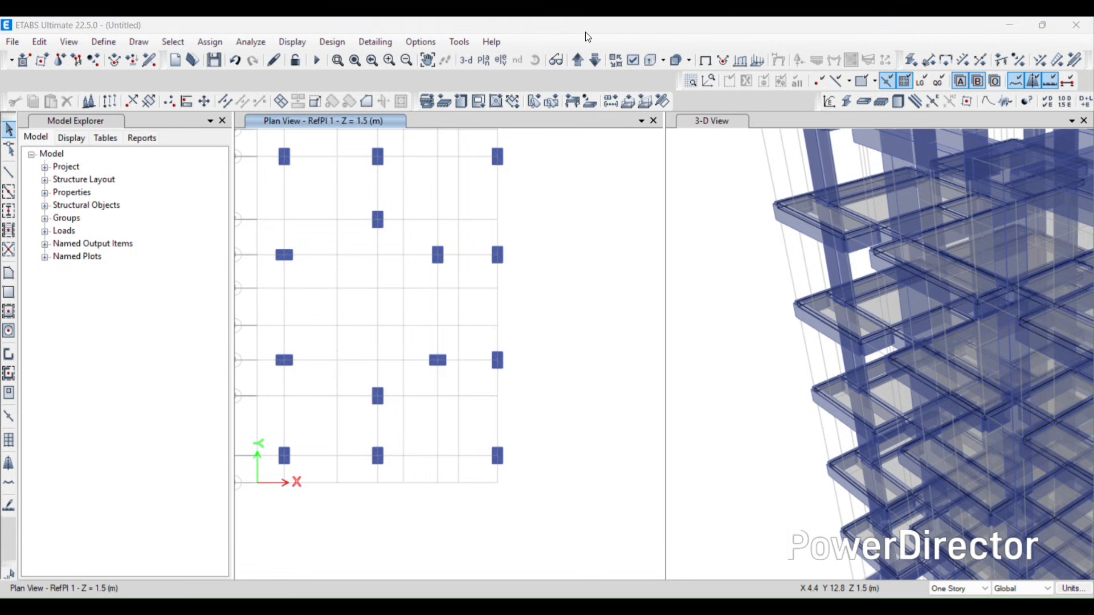
click(1084, 121)
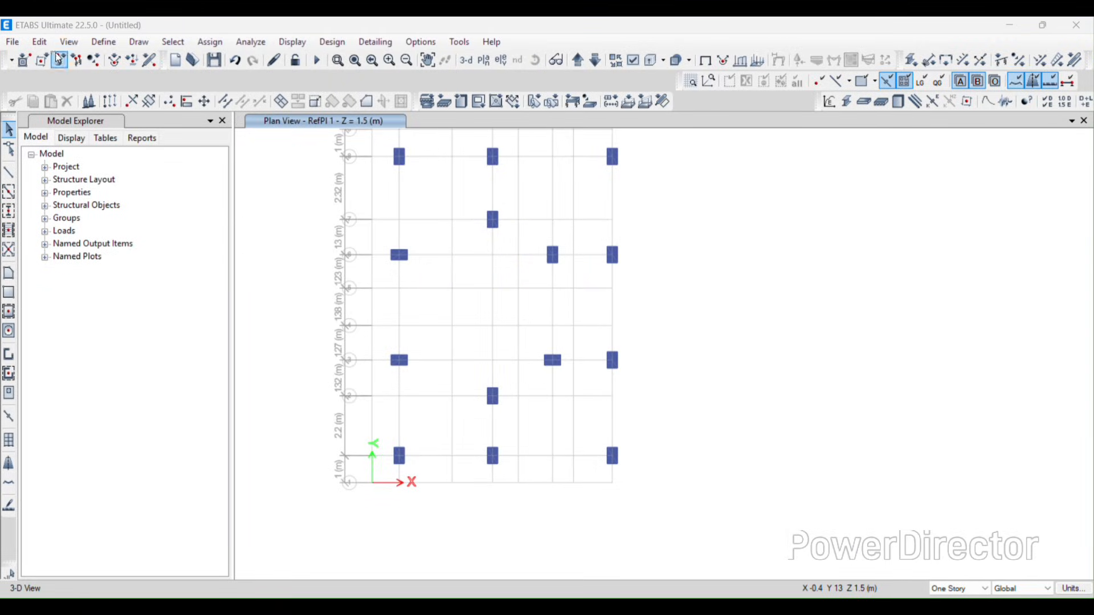
Step: Display the Ground Floor plan view and add a new 3-D view window beside it
click(68, 41)
click(114, 76)
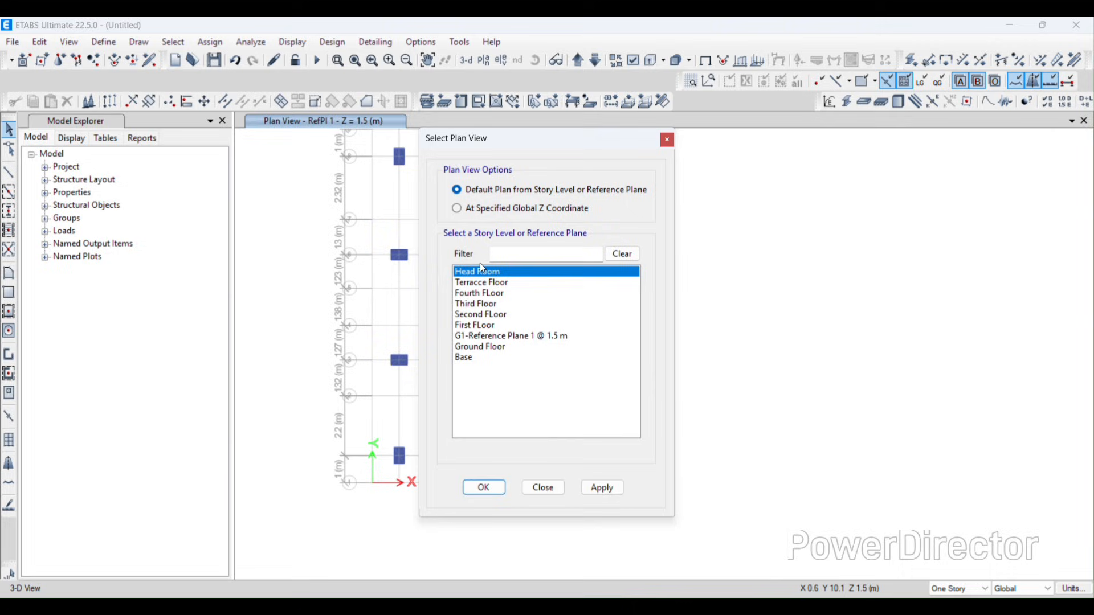
click(477, 347)
click(602, 488)
click(483, 488)
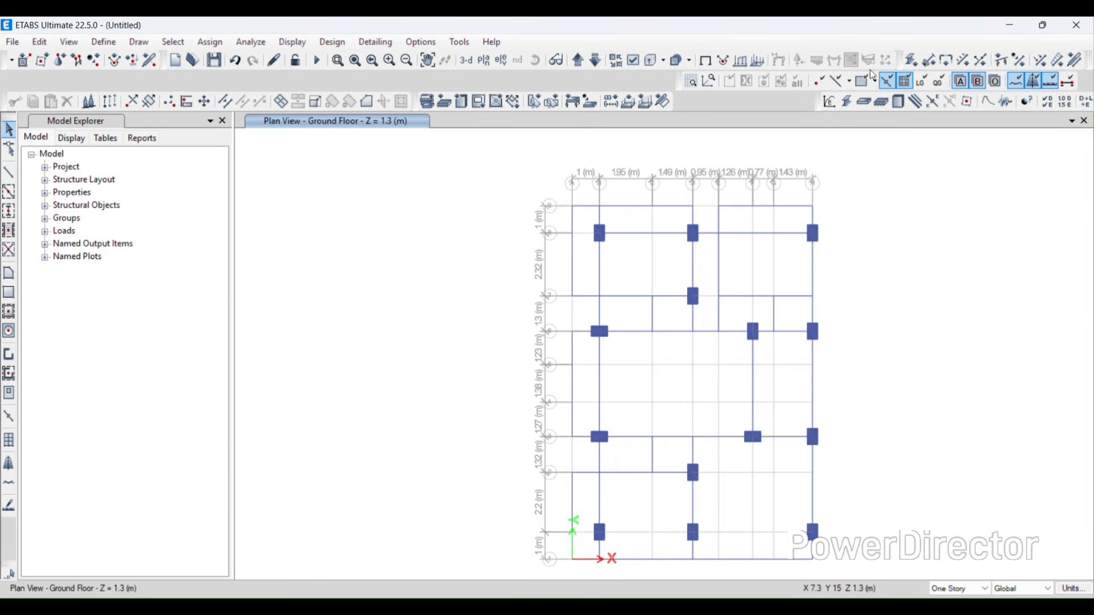
click(1065, 120)
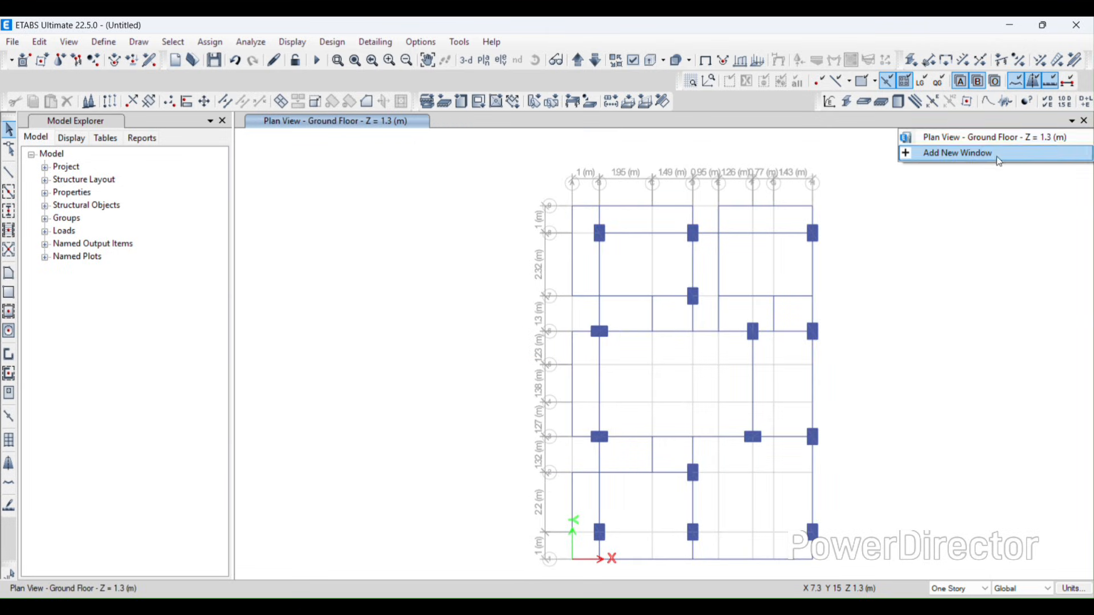
click(931, 154)
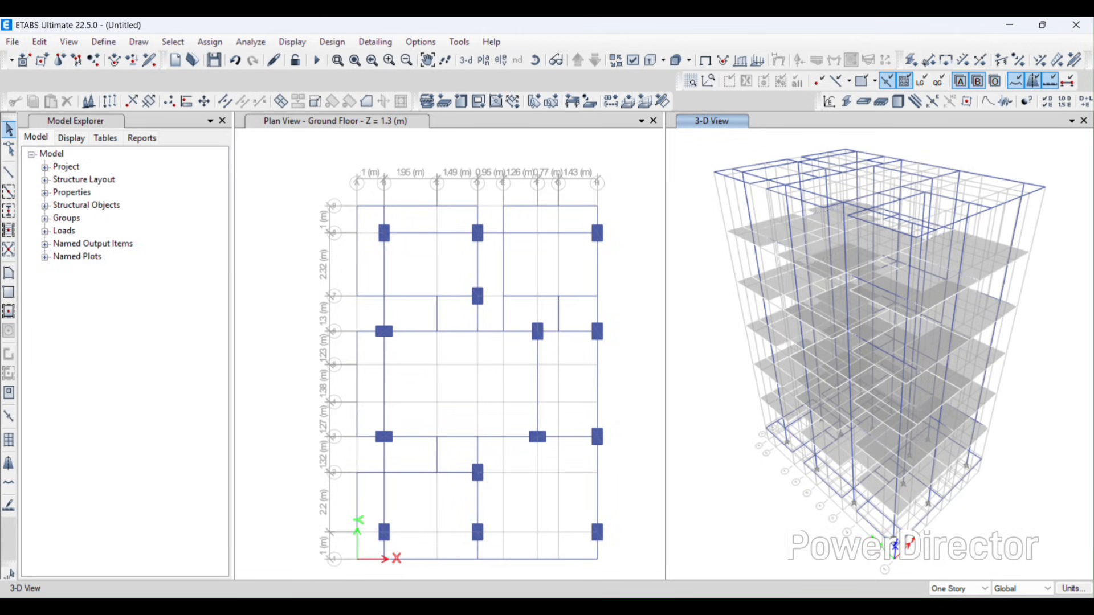
Step: Check the staircase bay on the reference plan and draw a dimension line across its width between the upper columns, placed above the grid bubbles
key(alt+Tab)
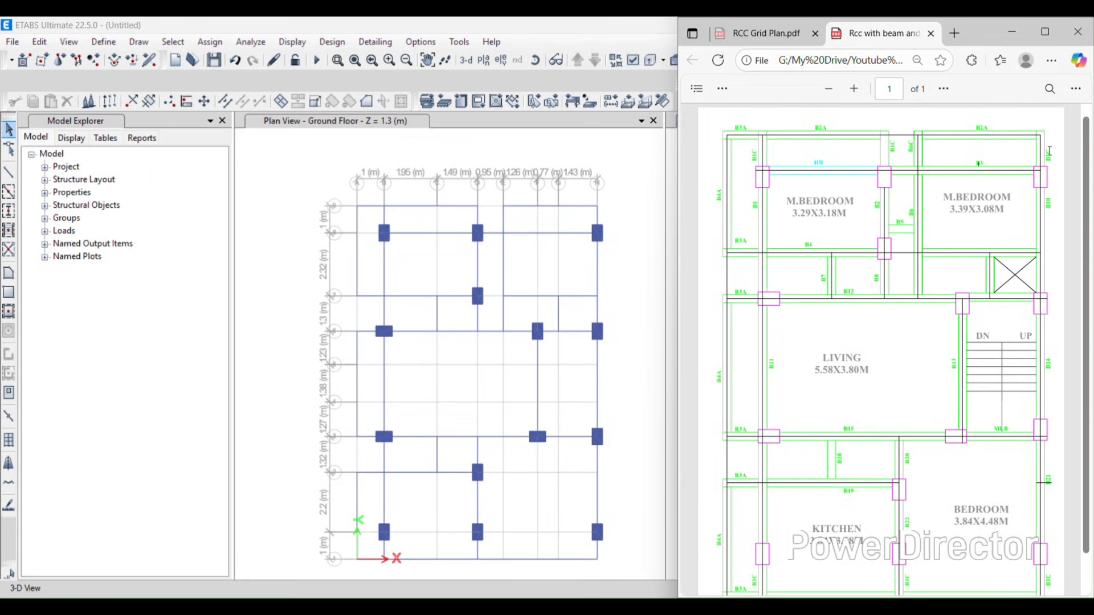
click(1011, 33)
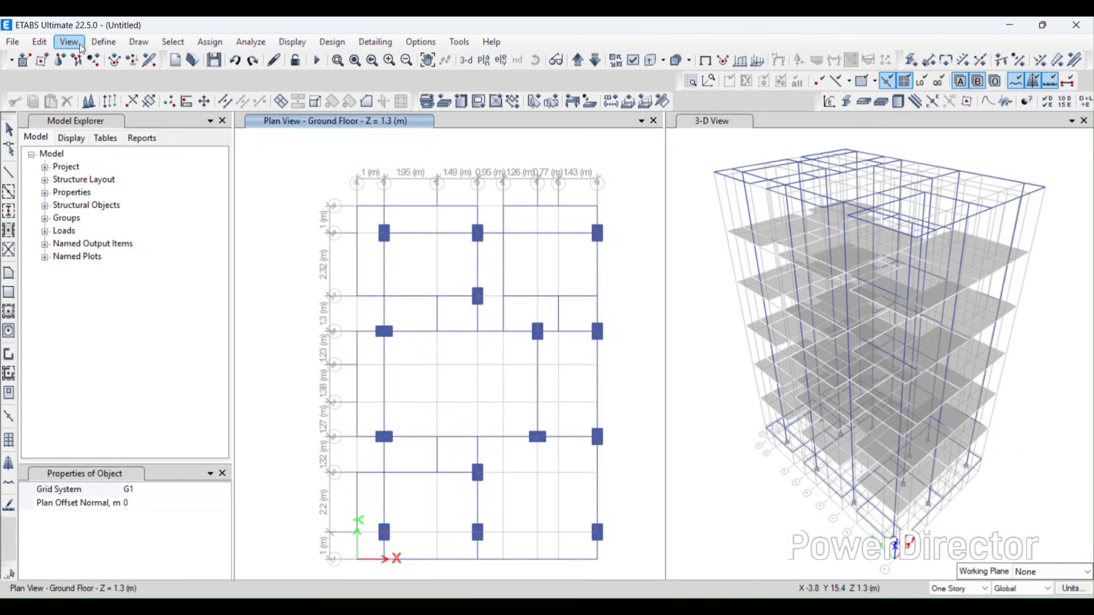
click(139, 42)
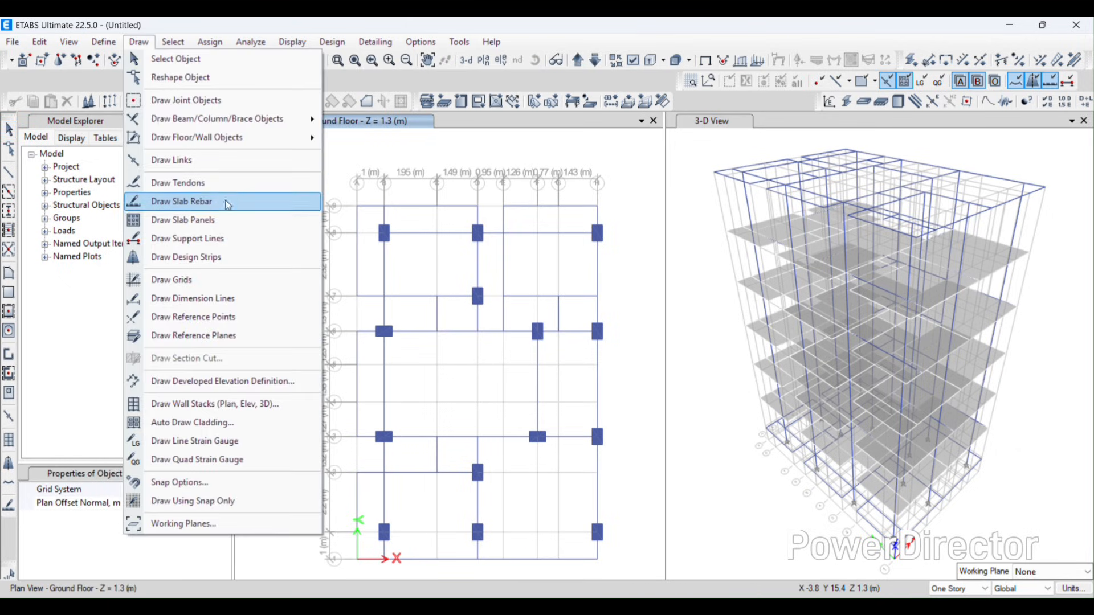
click(182, 298)
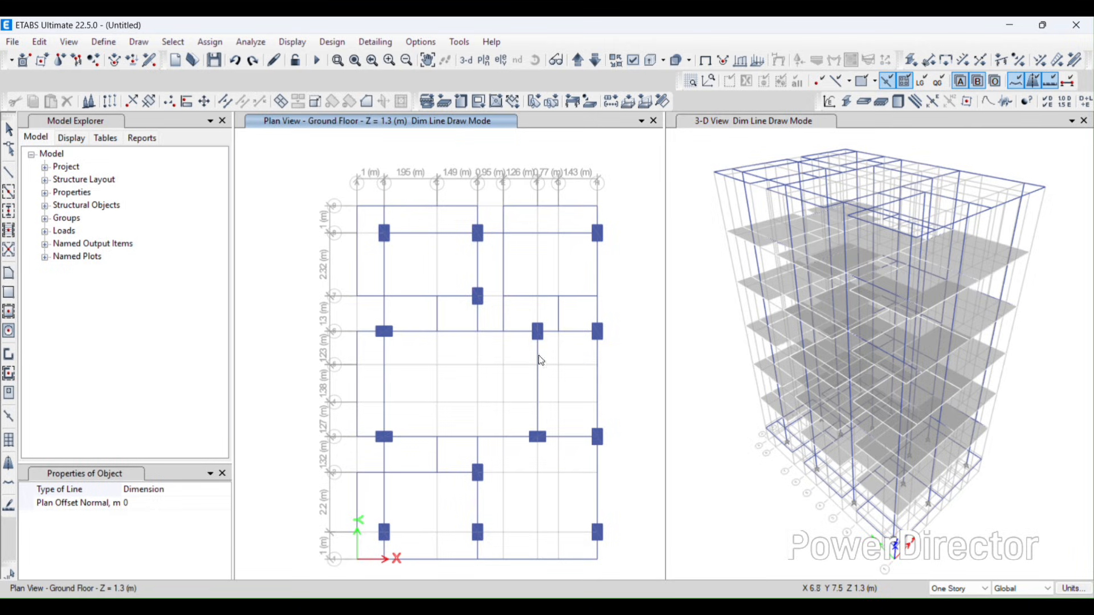
scroll(557, 319, up, 1)
scroll(557, 319, up, 1)
click(518, 348)
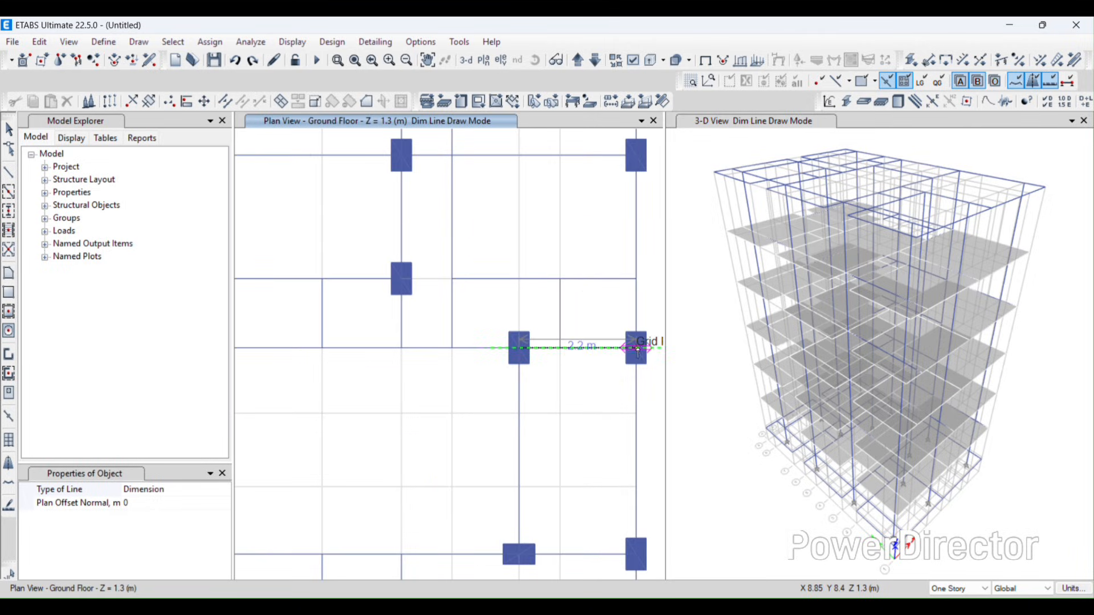
click(636, 352)
scroll(606, 237, down, 3)
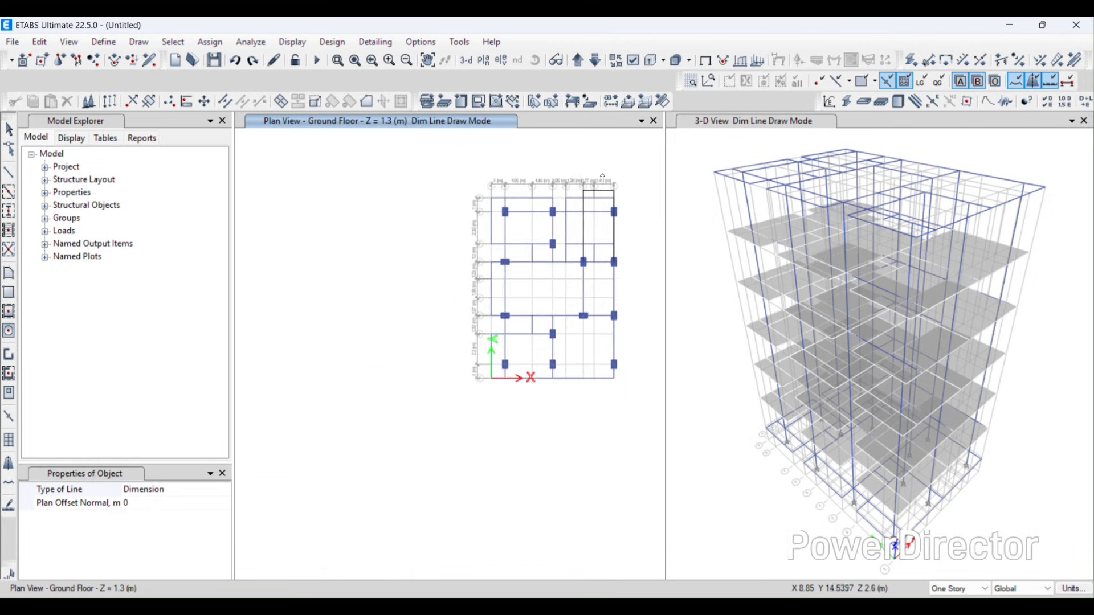
scroll(604, 172, up, 2)
click(605, 171)
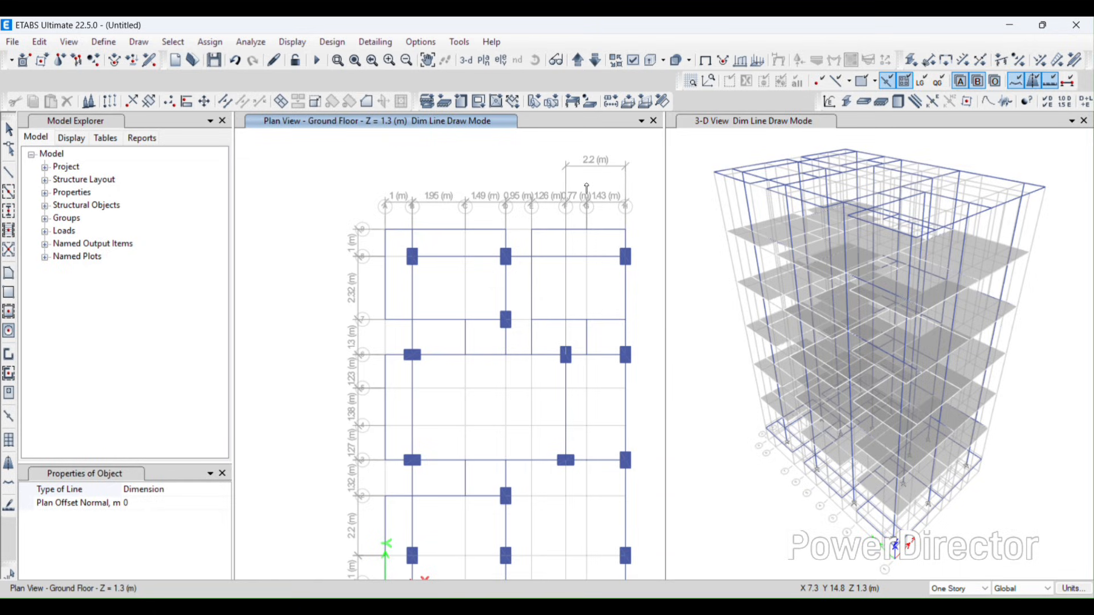
Step: Add X grid line I at ordinate 7.75 m to grid system G1 and accept the story and grid system data
click(37, 44)
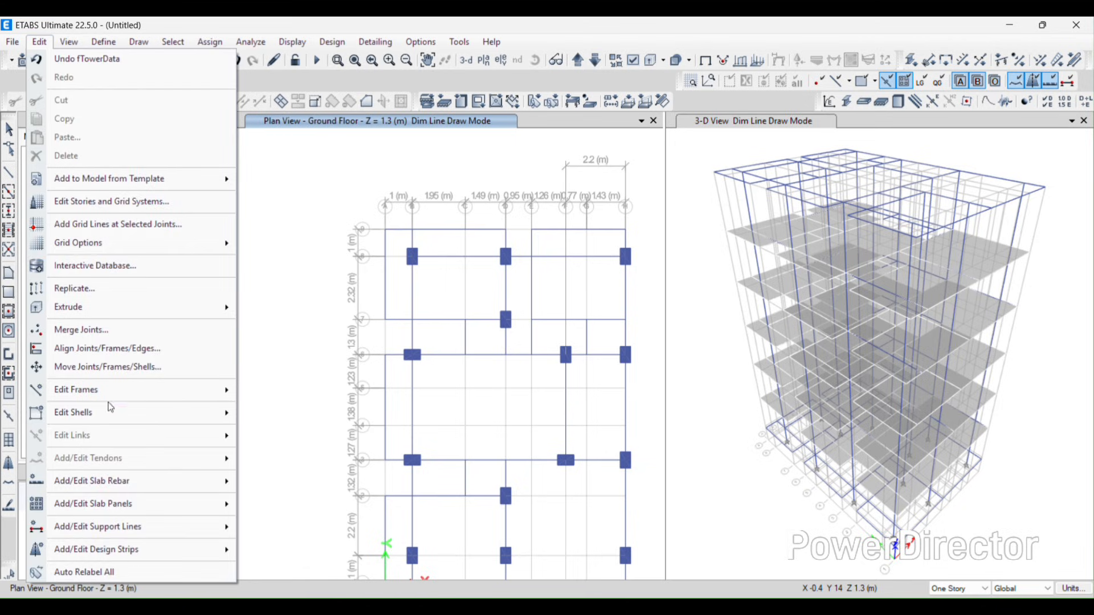
click(86, 202)
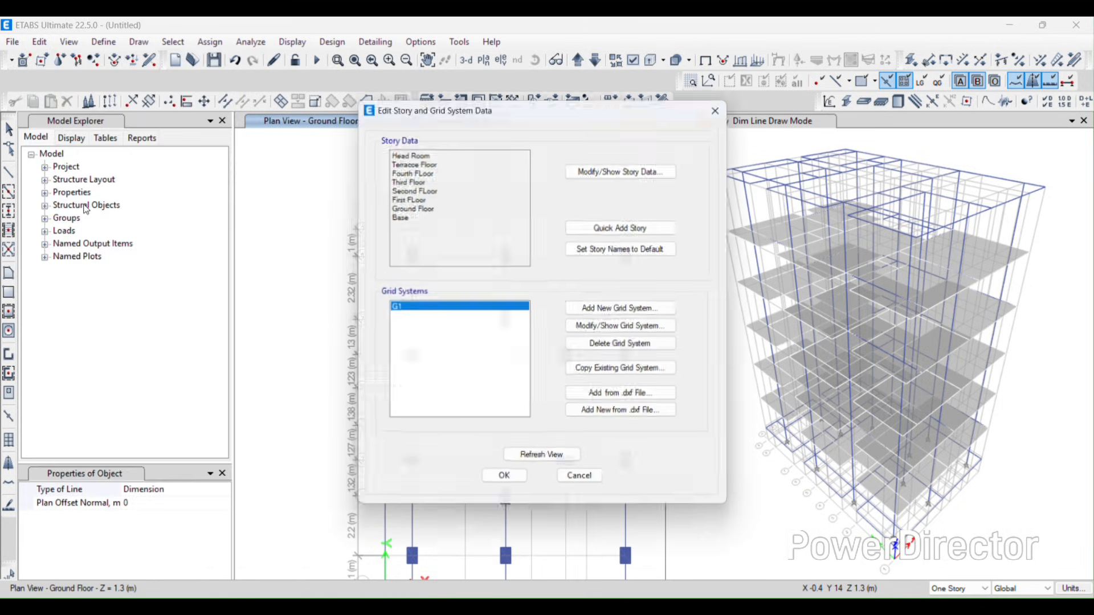
click(621, 328)
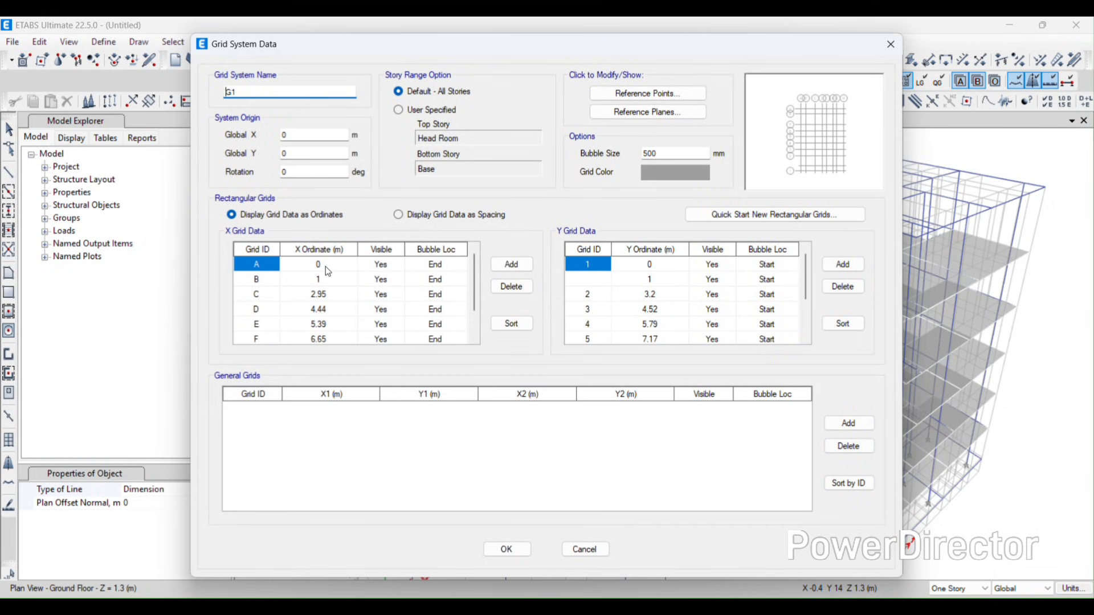
scroll(326, 303, down, 1)
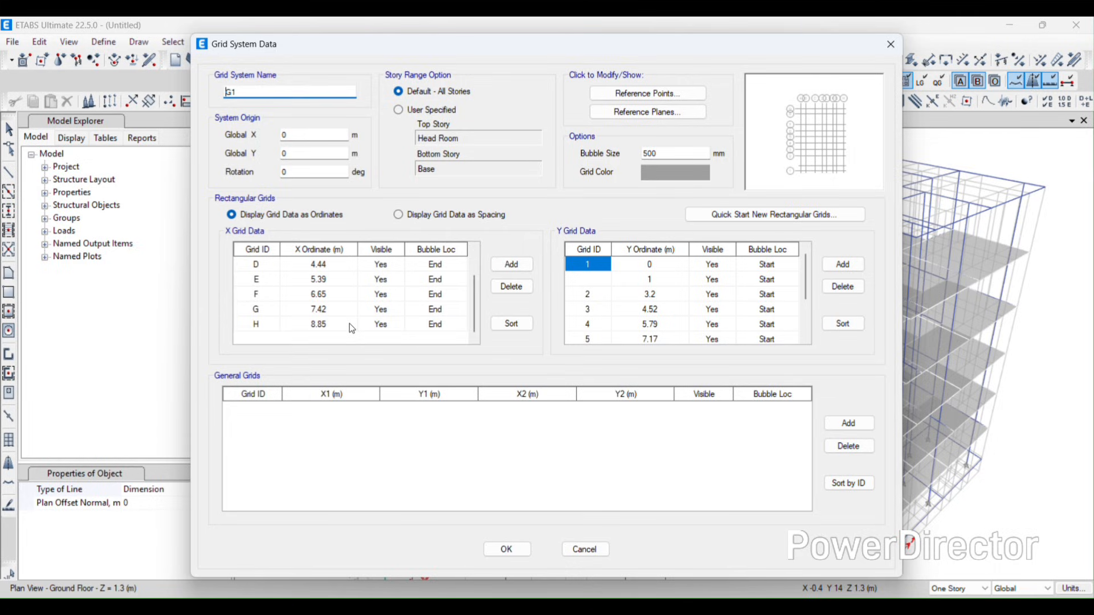
click(511, 265)
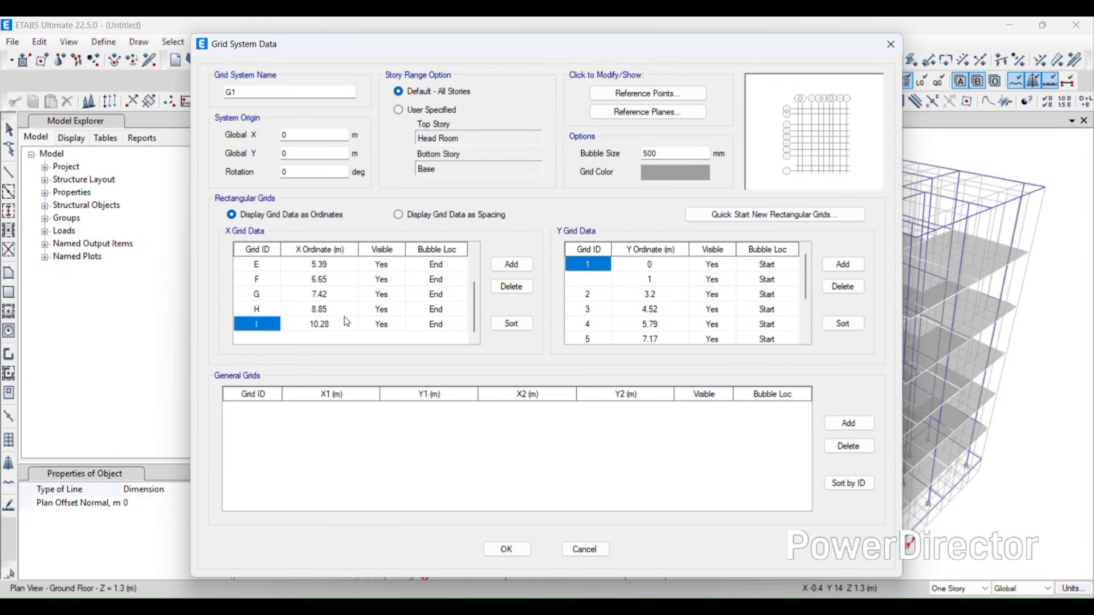
click(344, 323)
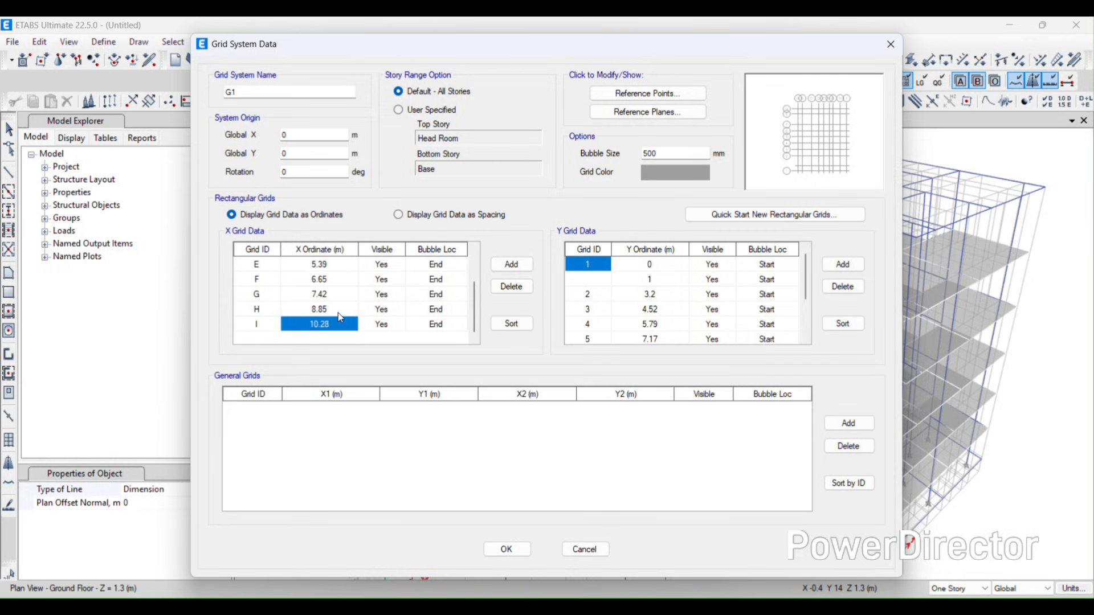
text(7)
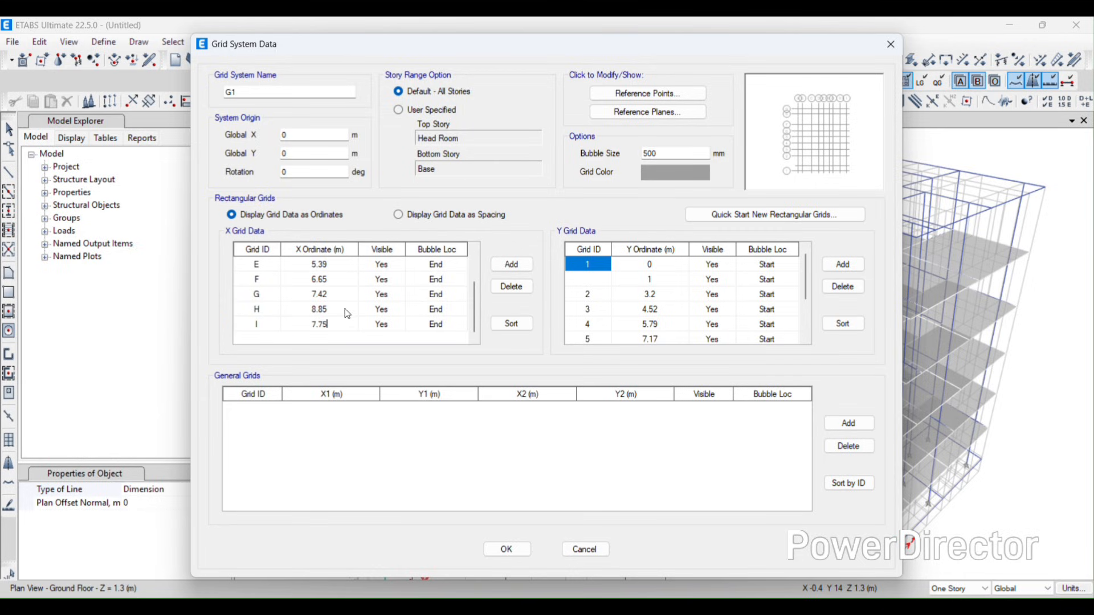
text(.75)
click(510, 549)
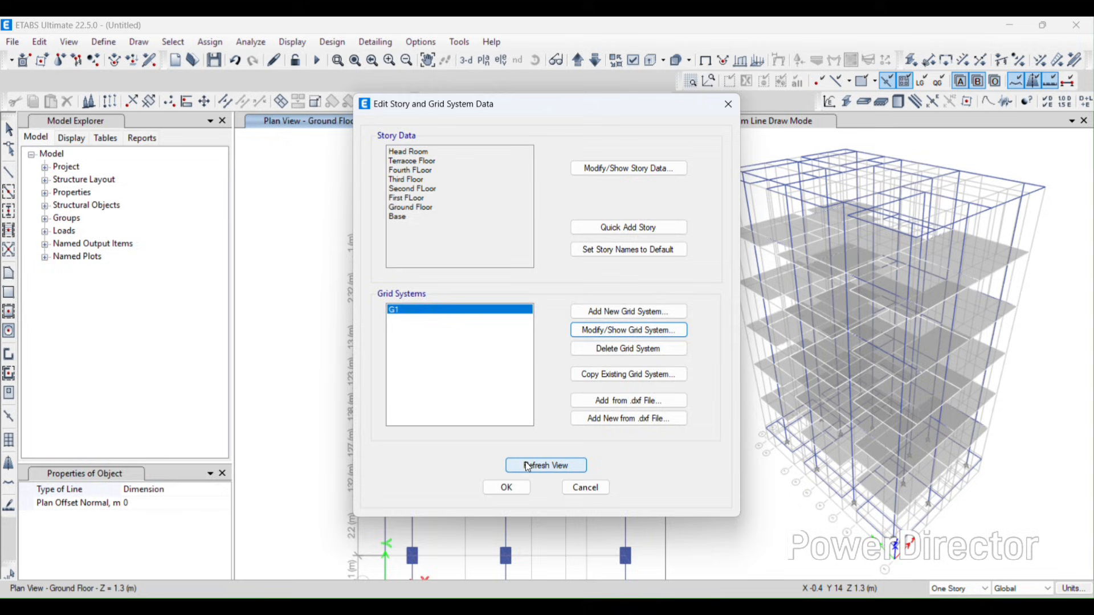
click(507, 489)
Step: Leave dimension line drawing and examine the new grid line within the staircase bay in plan
scroll(582, 401, up, 3)
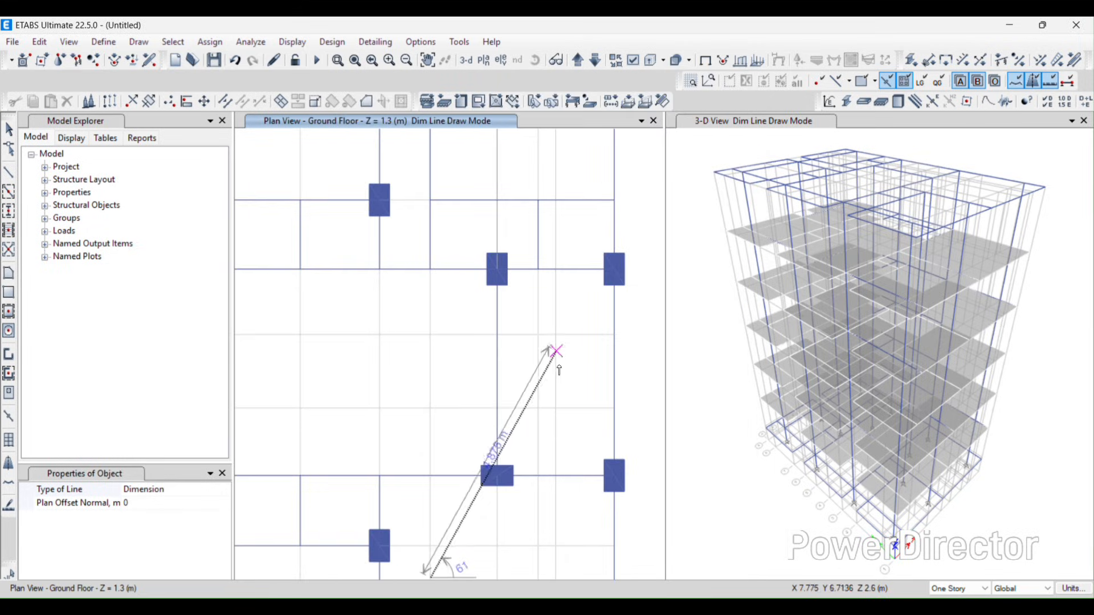
key(Escape)
key(Escape)
scroll(556, 377, down, 3)
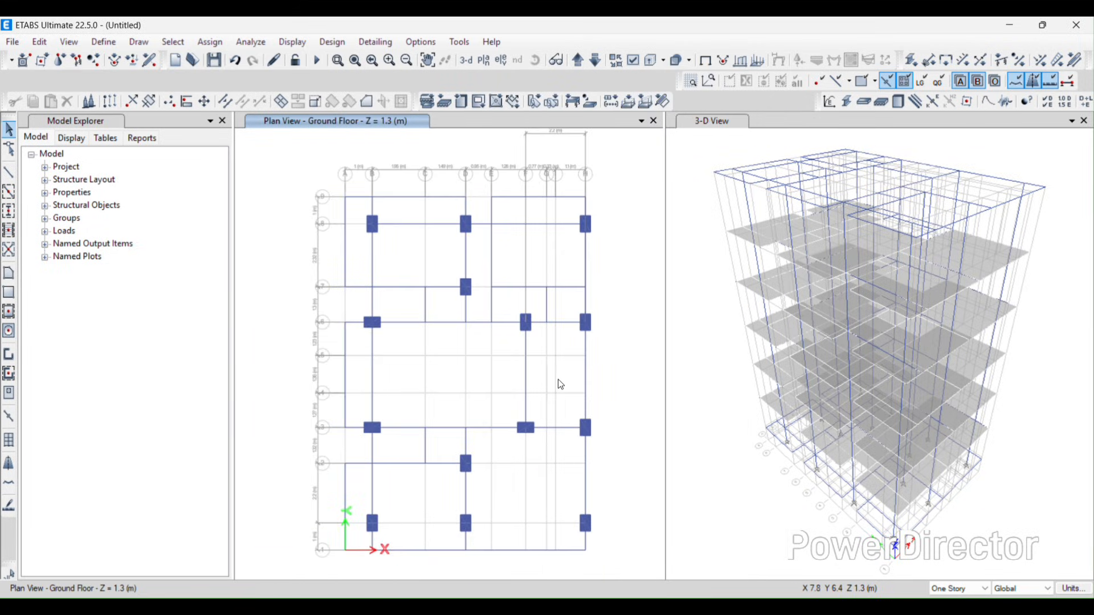
scroll(561, 385, up, 3)
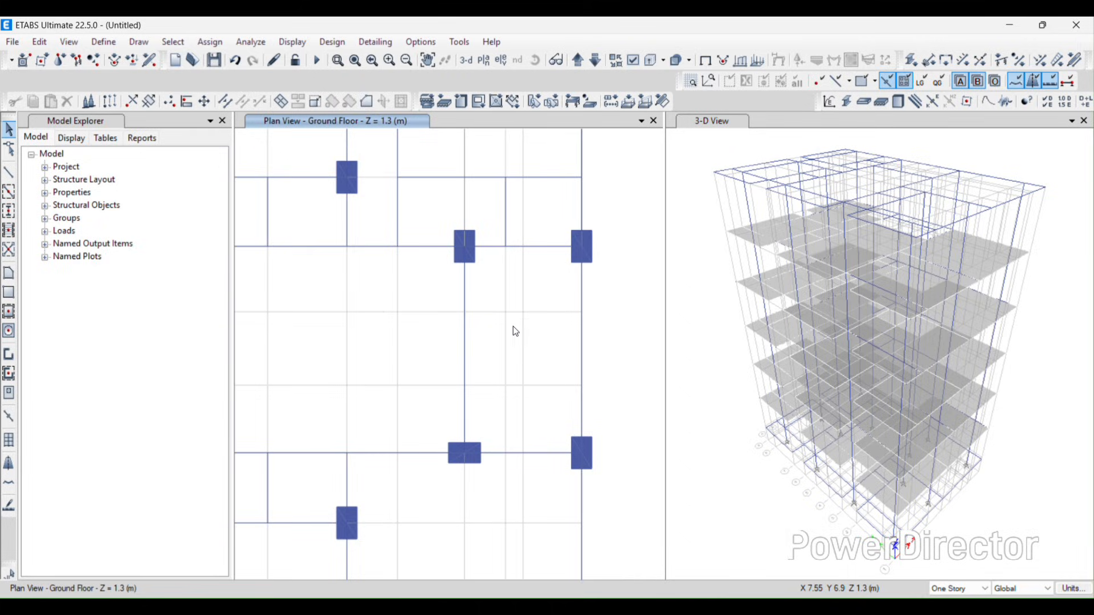
Step: Bring up the reference beam plan and resize the model window to full screen height beside it
click(700, 606)
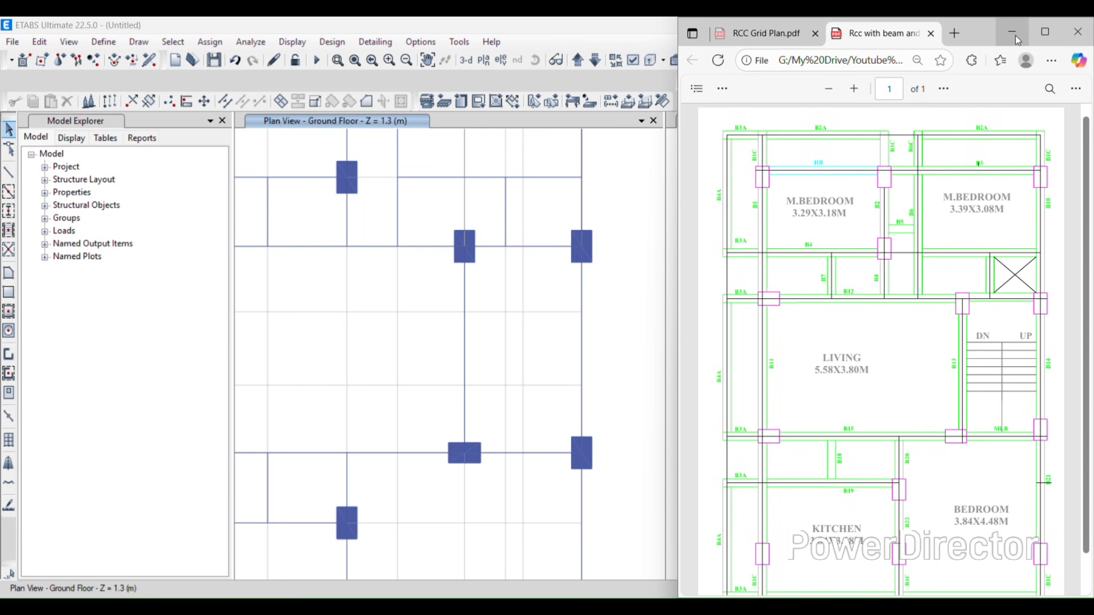
double_click(653, 30)
click(865, 30)
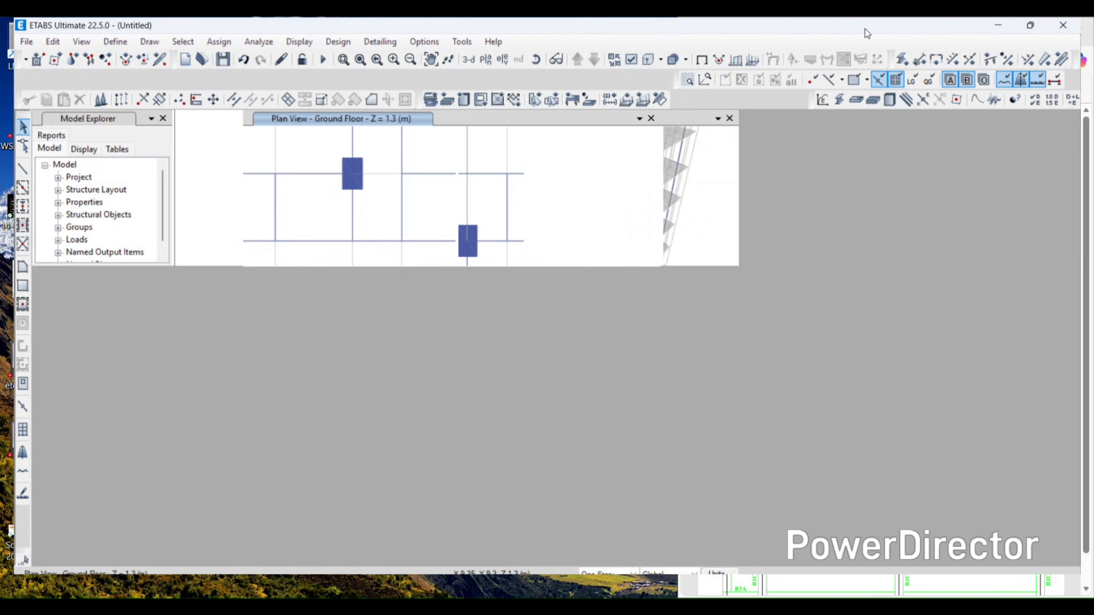
click(1044, 28)
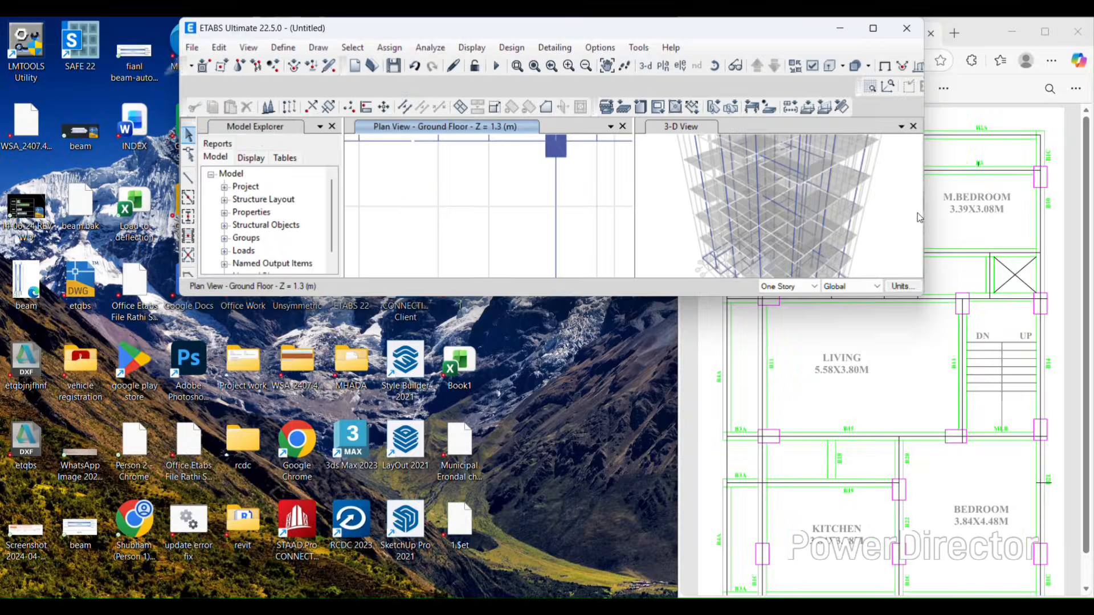
drag(922, 214, 649, 106)
drag(419, 34, 262, 19)
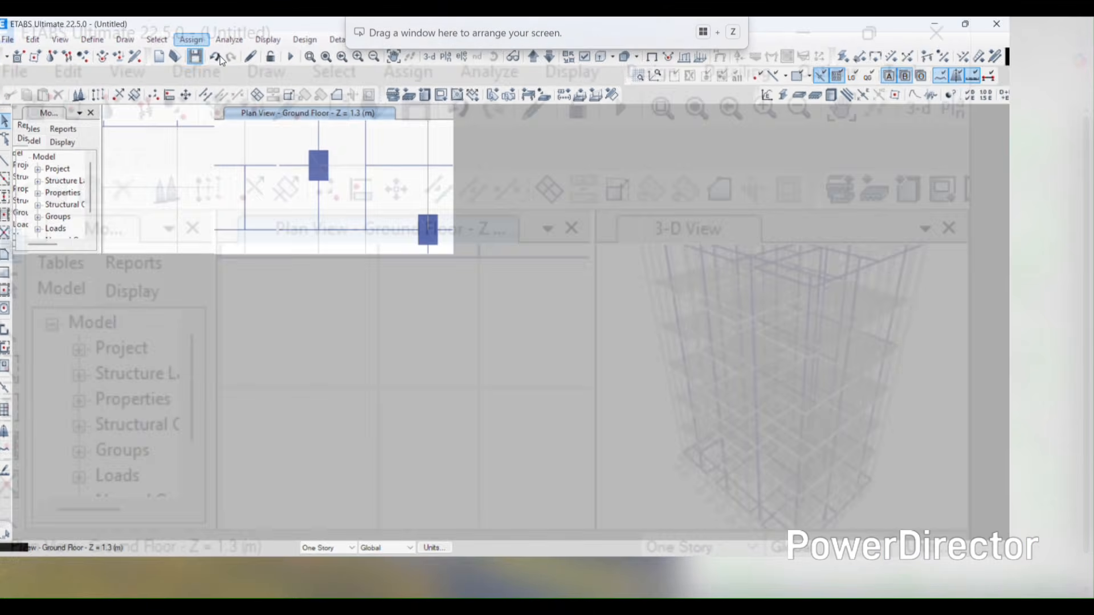
click(1044, 29)
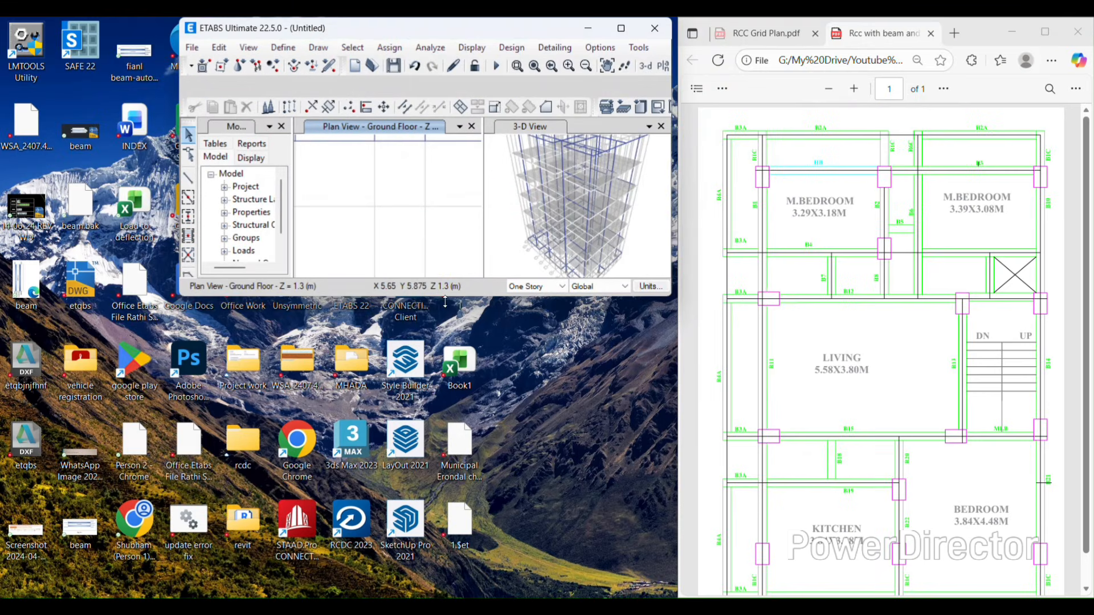
drag(429, 426, 429, 598)
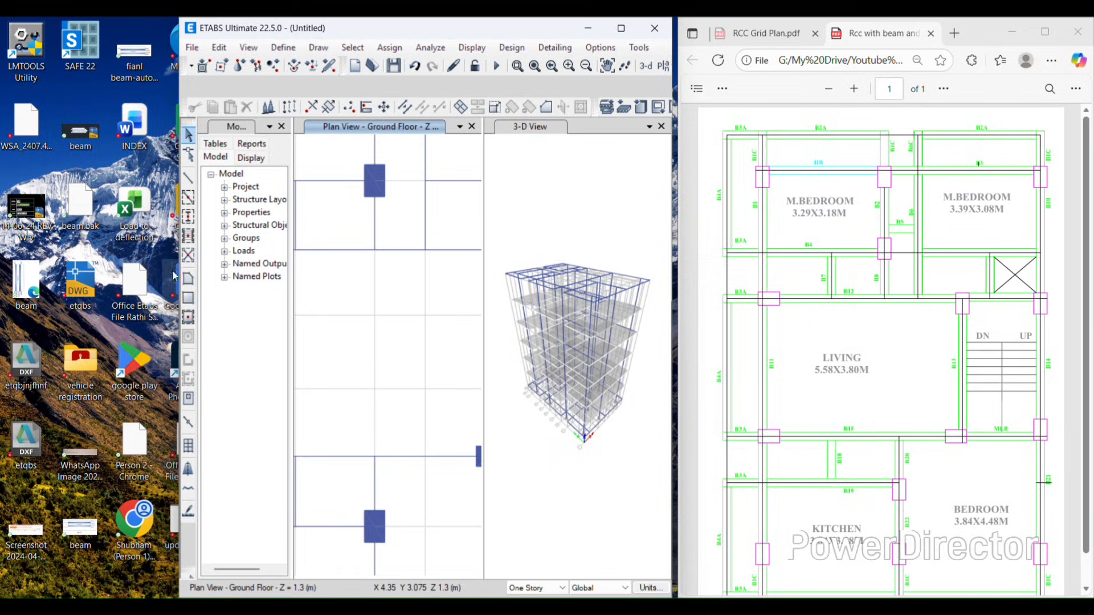
Step: Widen the model window to fill the space beside the reference plan and bring the staircase bay into the plan view
drag(175, 275, 1, 276)
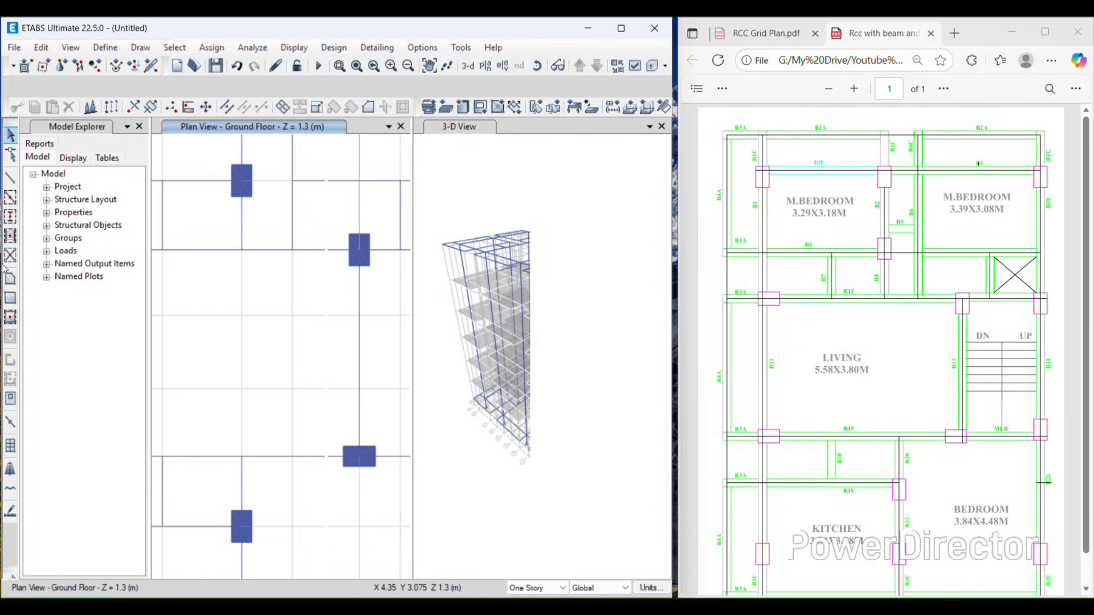
scroll(367, 286, down, 3)
middle_drag(368, 286, 333, 268)
scroll(319, 348, up, 3)
scroll(333, 268, up, 2)
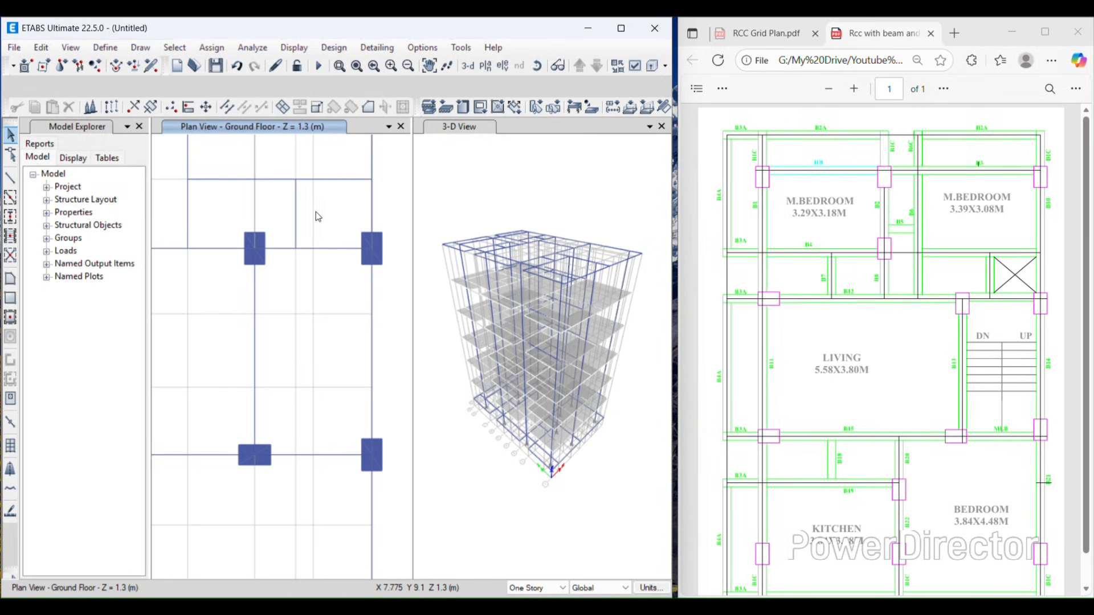
Step: With Similar Stories active, draw a Slab 150 mm flight between grid lines H and I, from grid line 5 on Ground Floor to RefPl 1
click(140, 47)
mouse_move(216, 149)
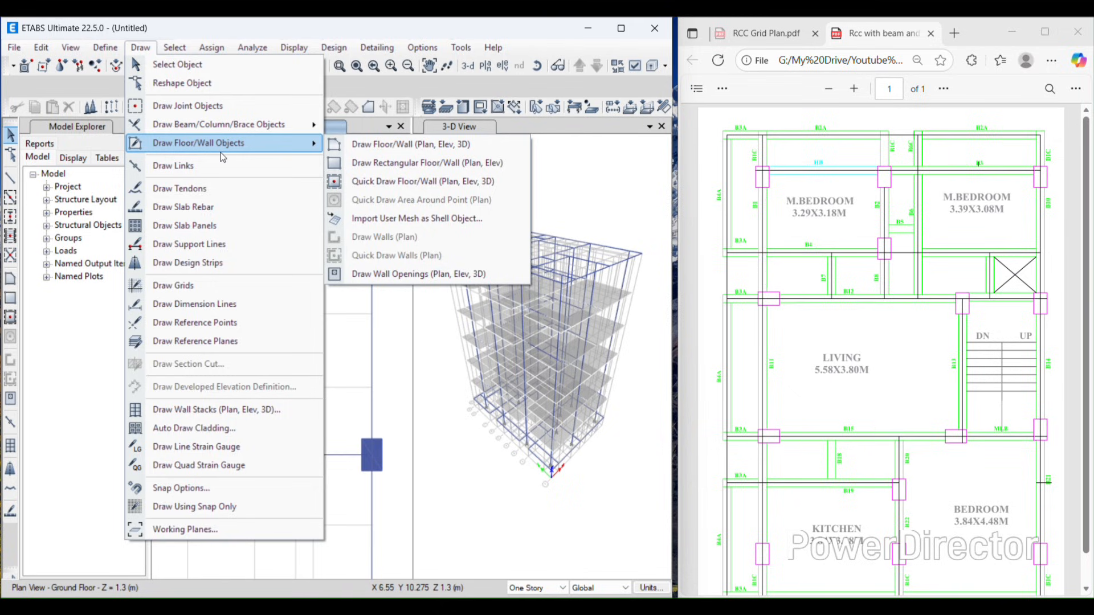
click(375, 151)
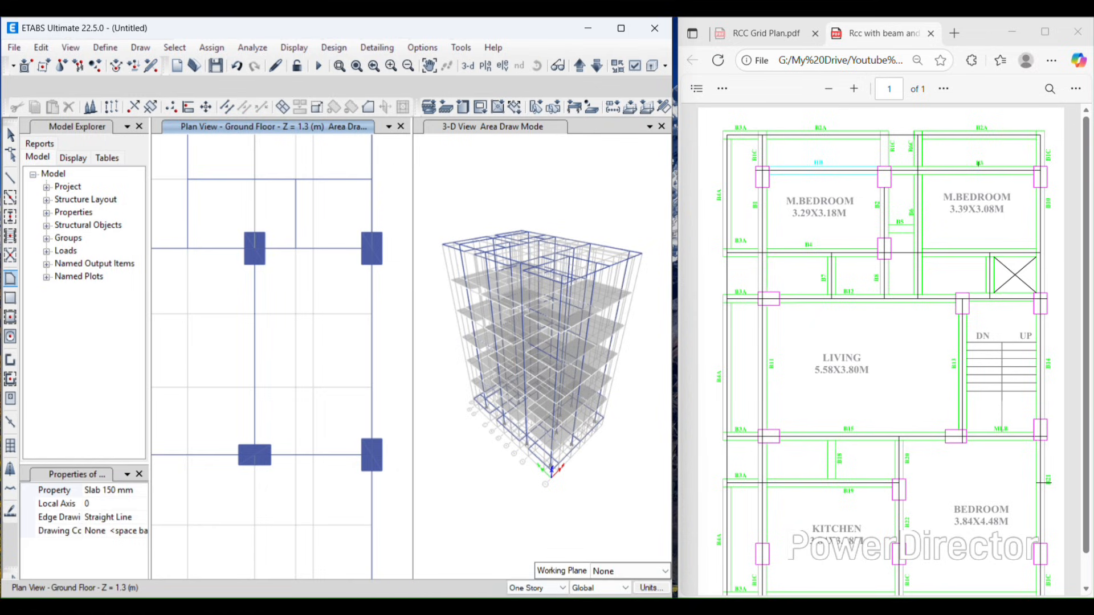
click(528, 592)
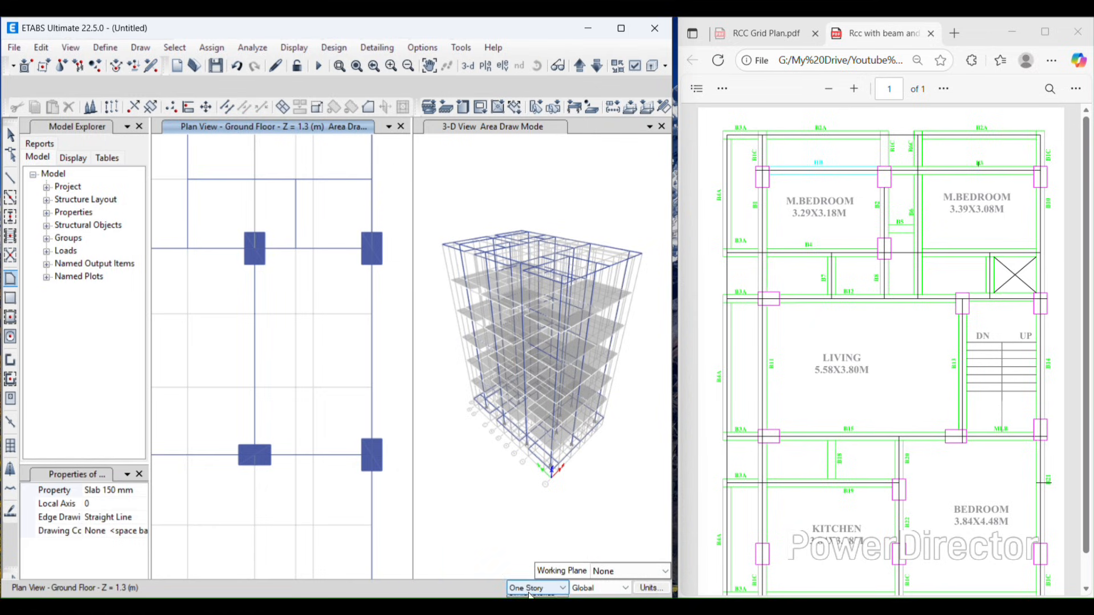
click(530, 597)
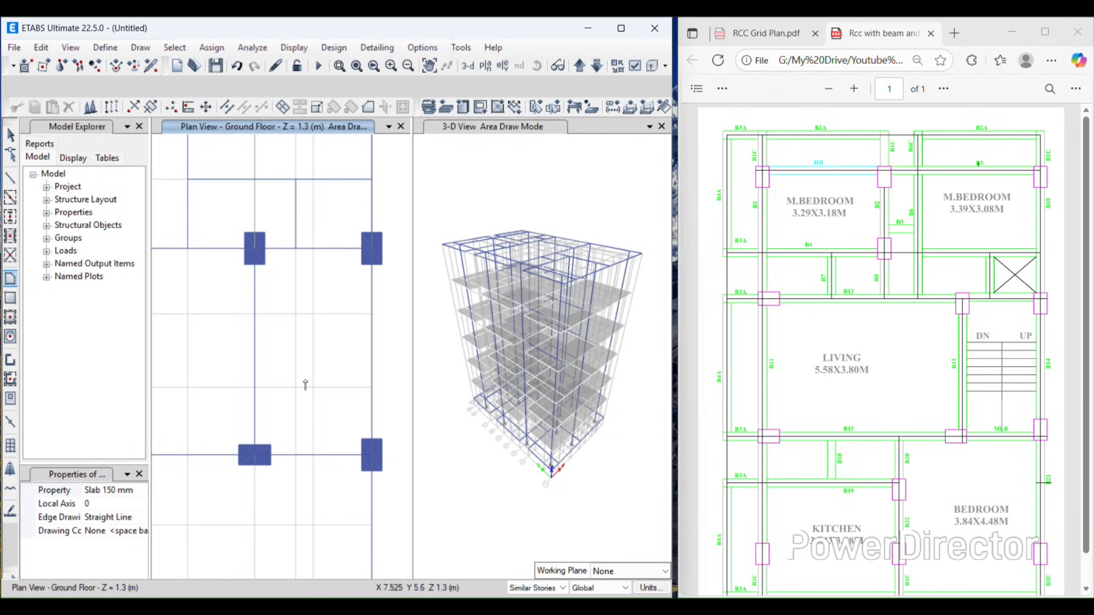
click(372, 313)
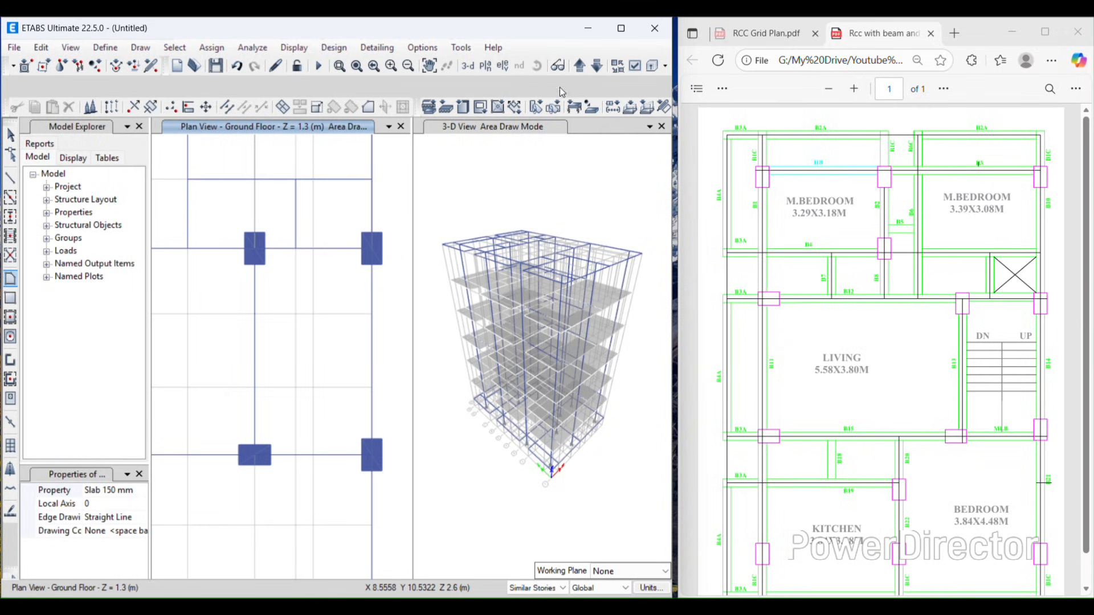
click(578, 66)
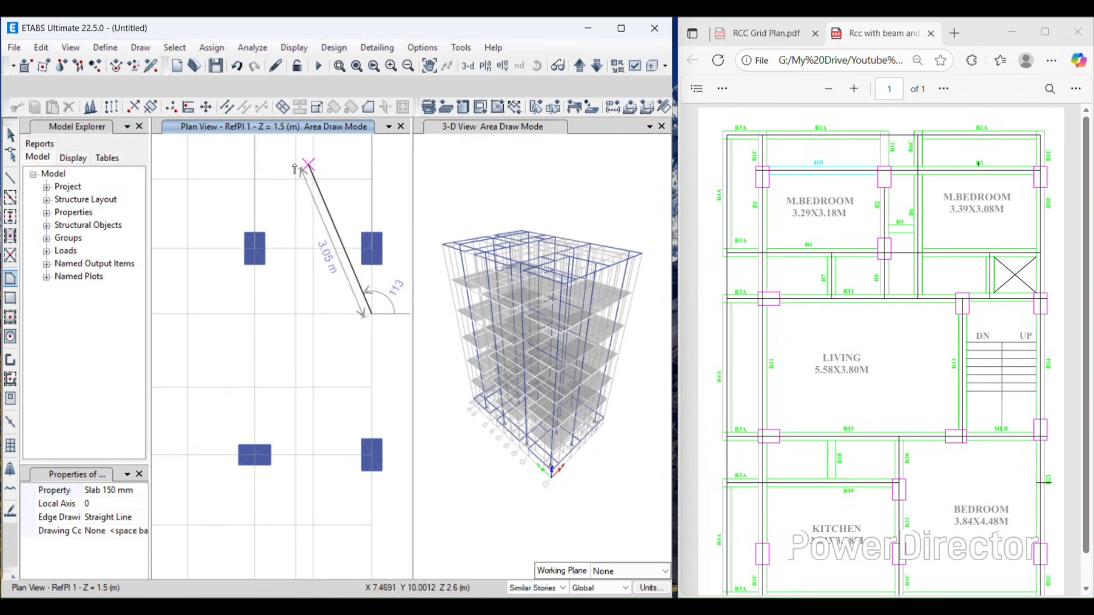
click(372, 388)
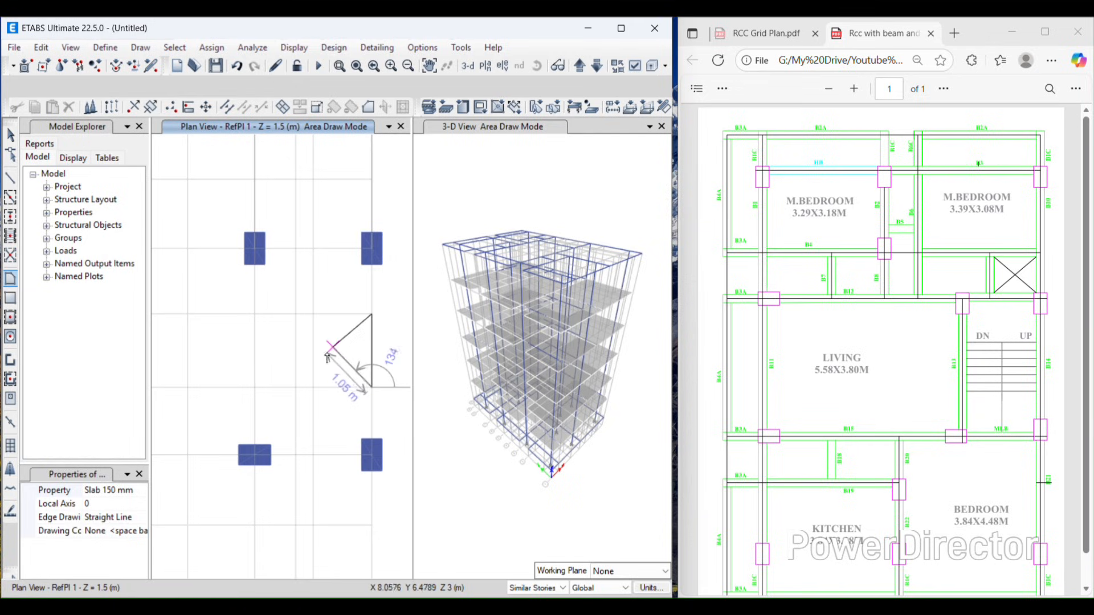
click(314, 387)
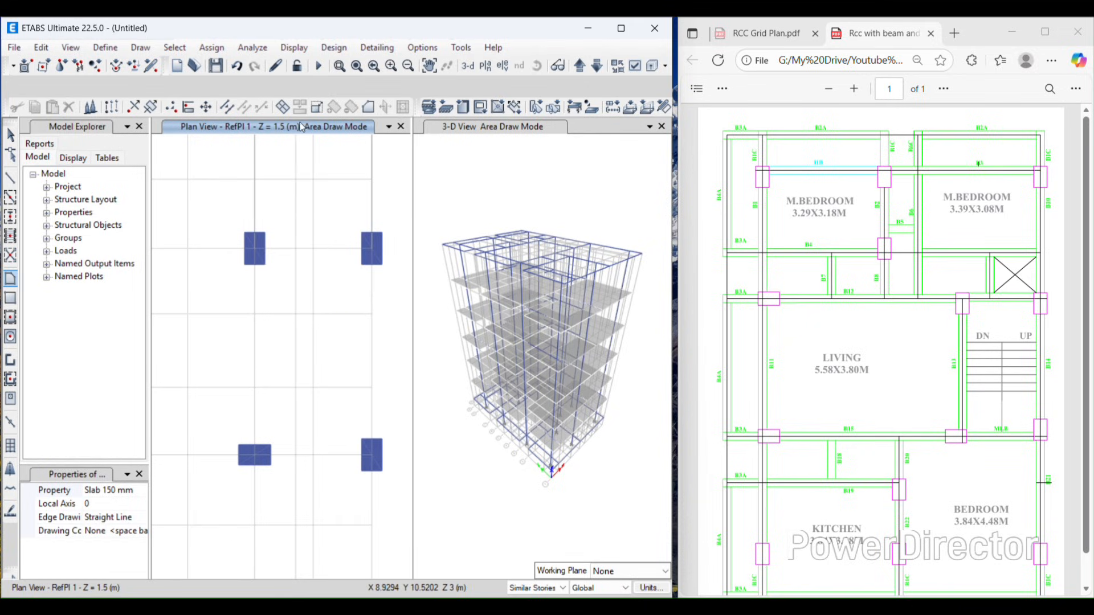
click(601, 68)
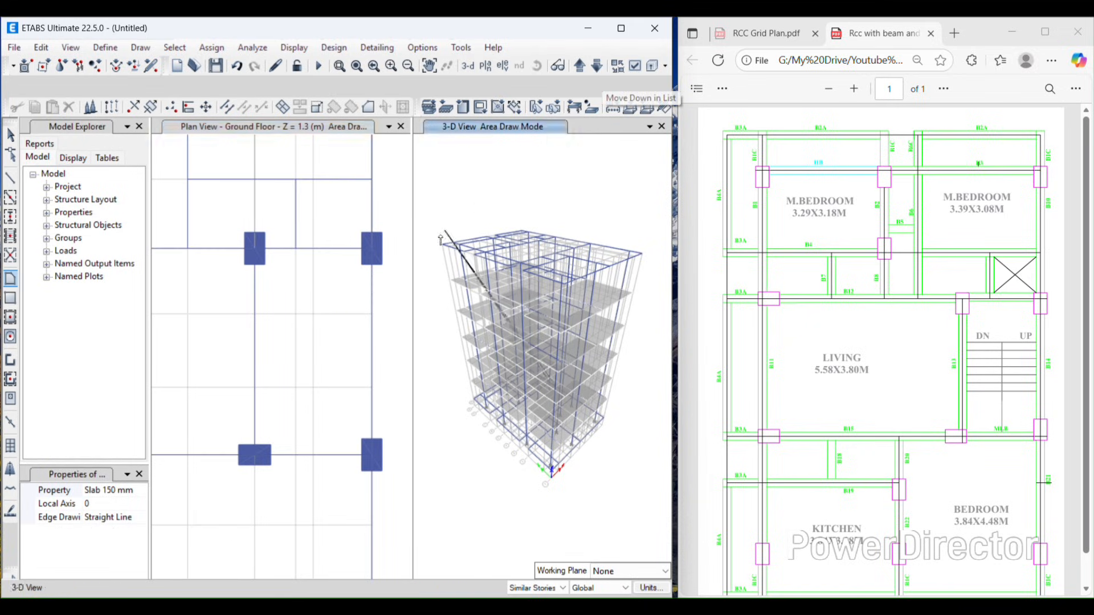
click(313, 315)
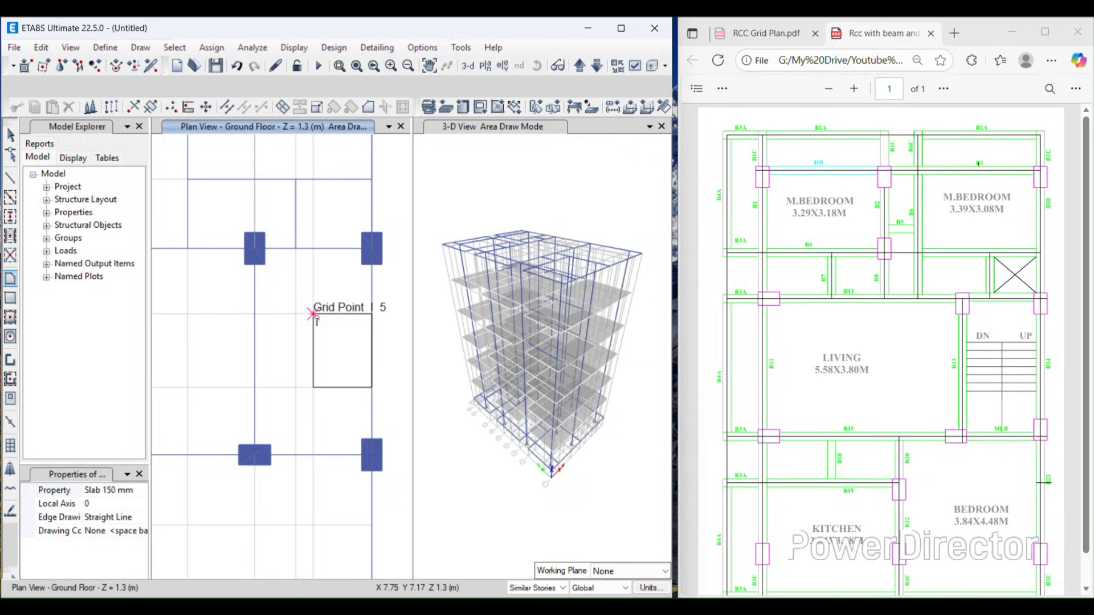
click(371, 314)
Step: Examine the newly drawn lower staircase flight near the ground storeys in the 3-D view
scroll(537, 456, up, 5)
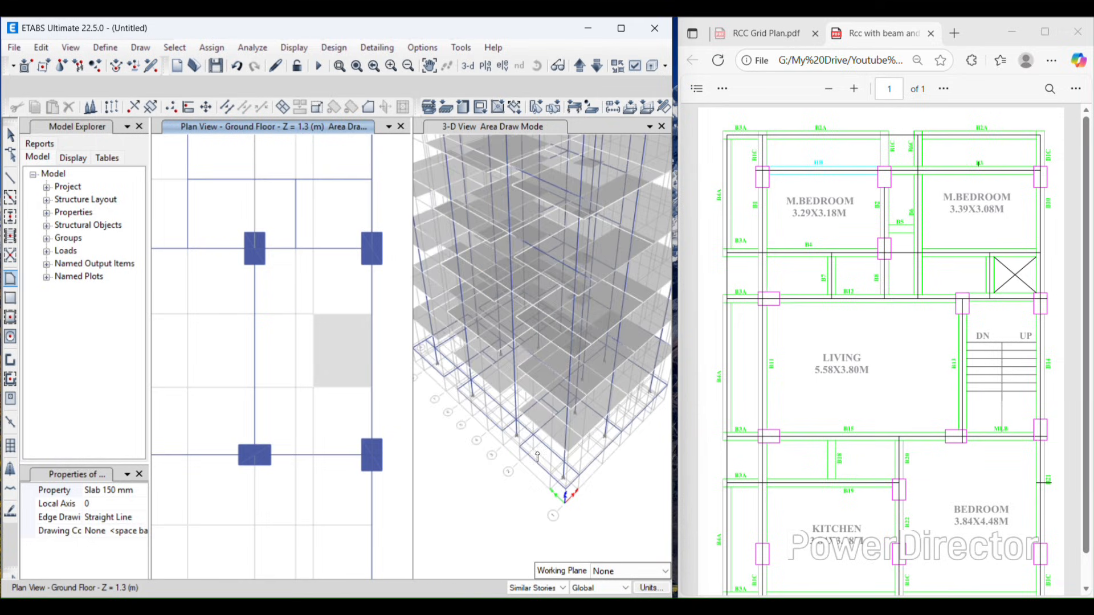
scroll(555, 228, down, 5)
scroll(542, 331, up, 5)
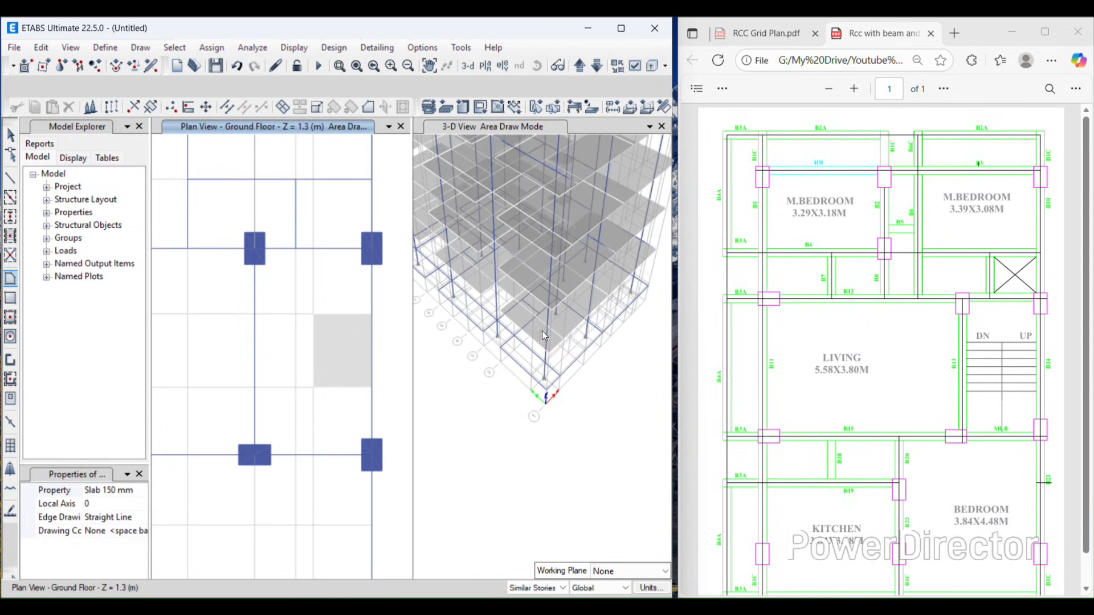
scroll(525, 313, down, 5)
scroll(567, 219, up, 3)
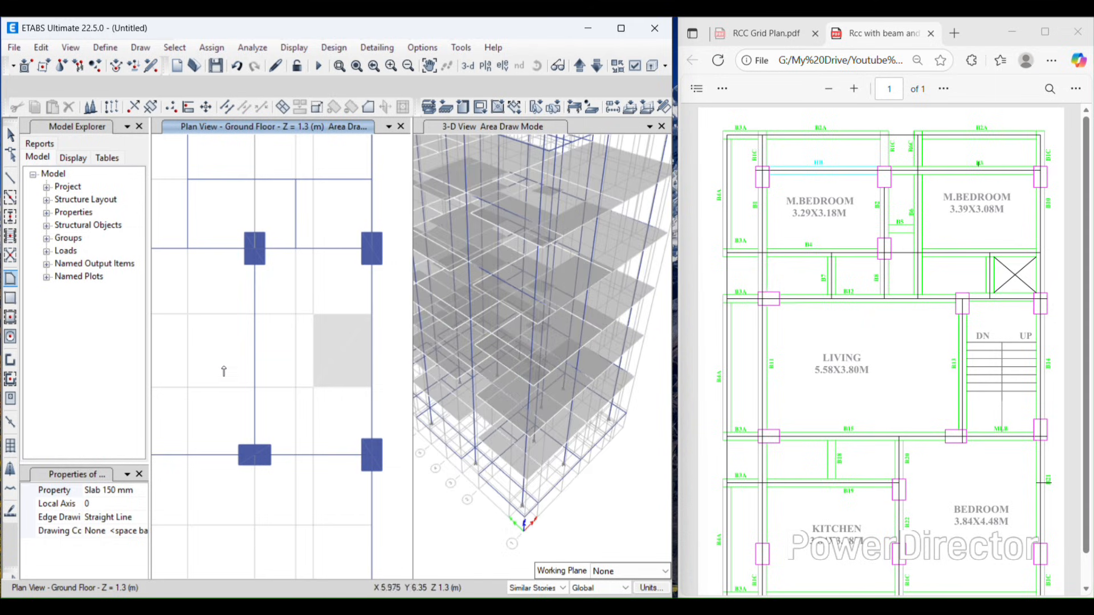
click(578, 124)
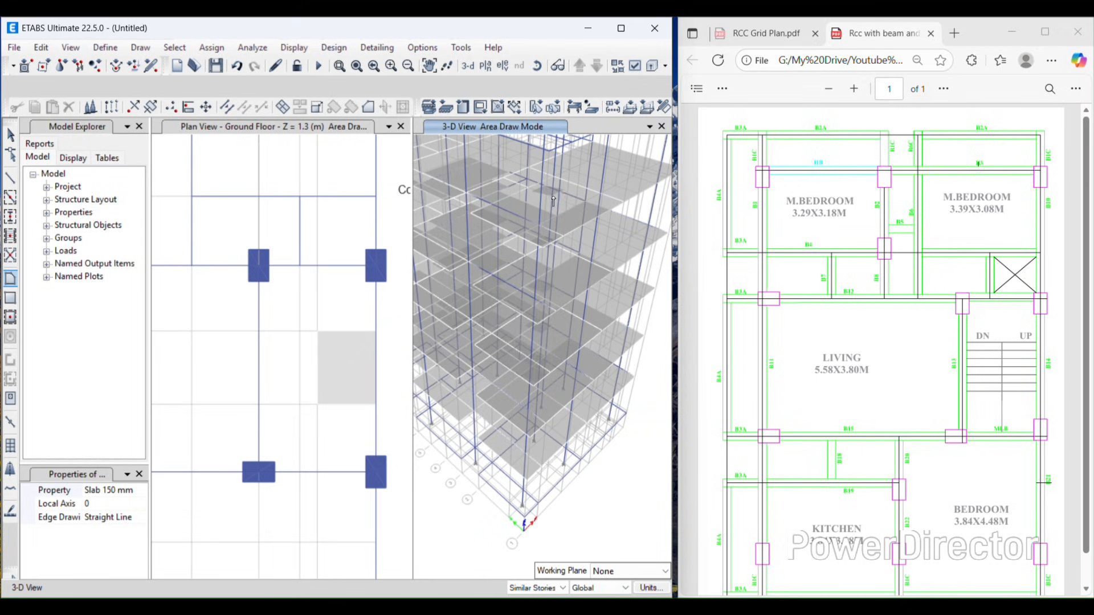
Step: Try to draw the second Slab 150 mm flight between grid lines I and F, from RefPl 1 up to grid line 6 on First Floor
click(171, 126)
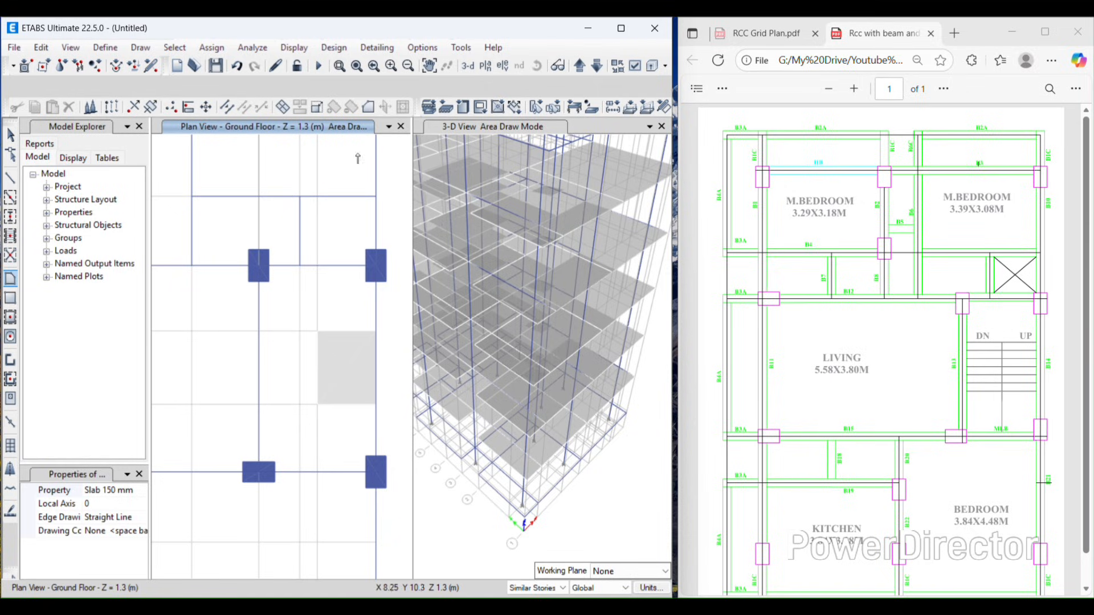
click(579, 71)
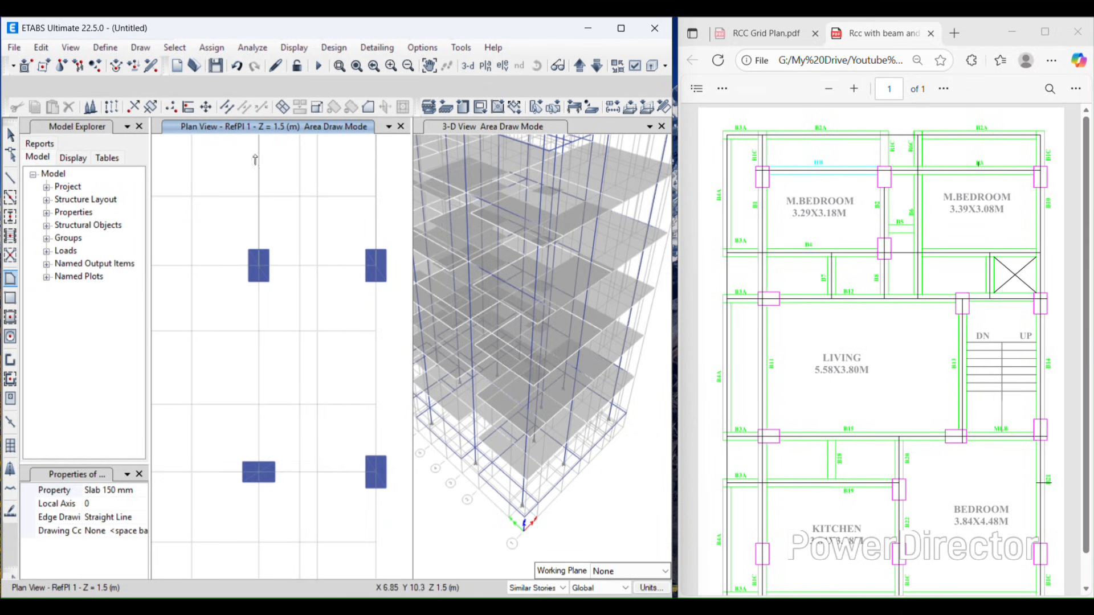
click(317, 405)
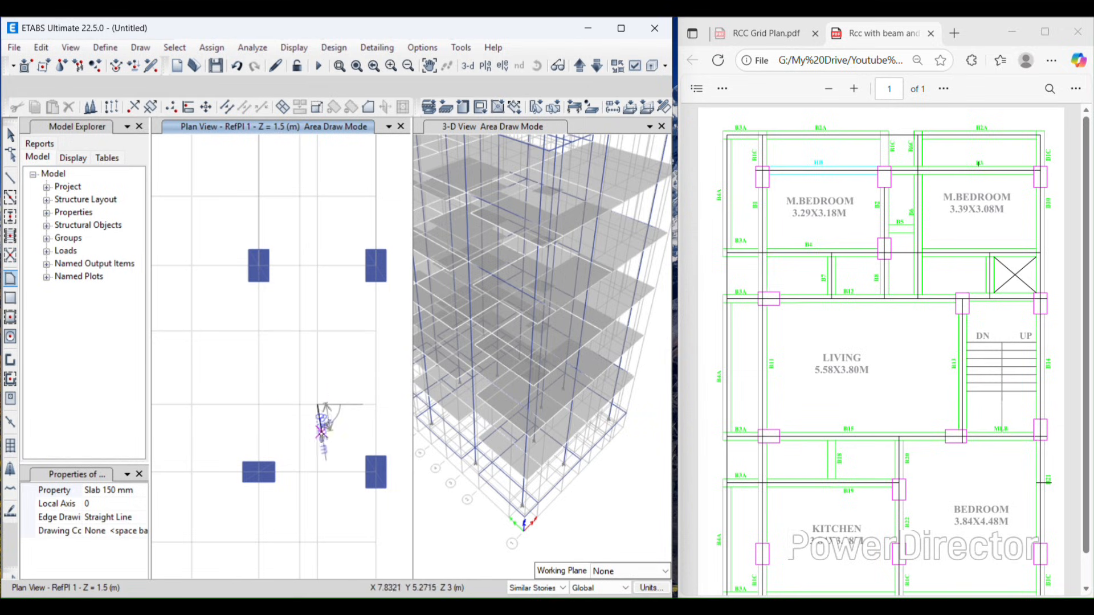
click(259, 405)
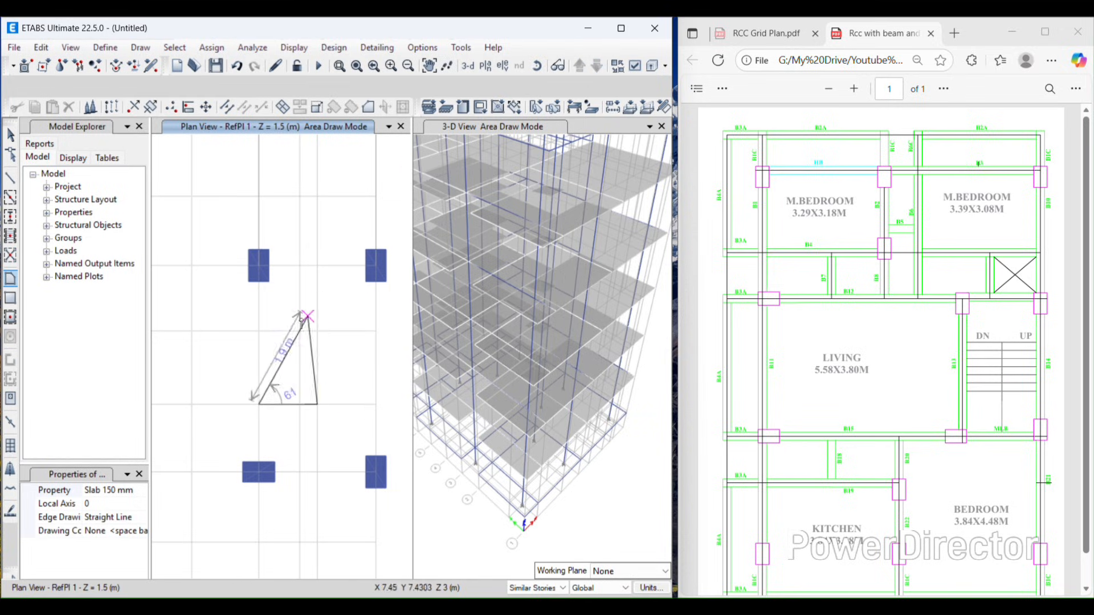
click(583, 64)
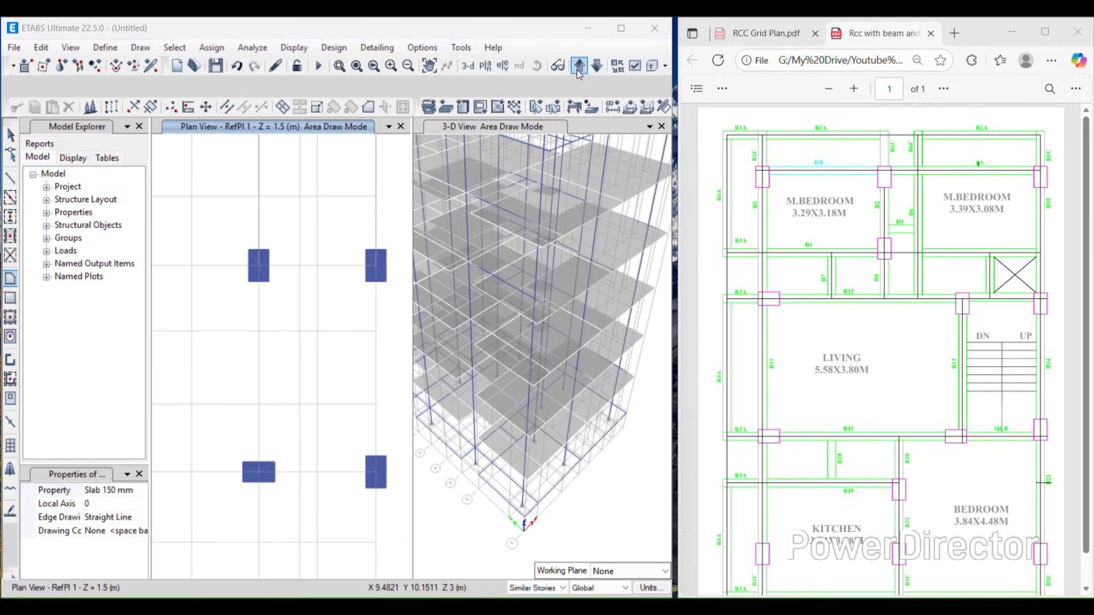
click(578, 67)
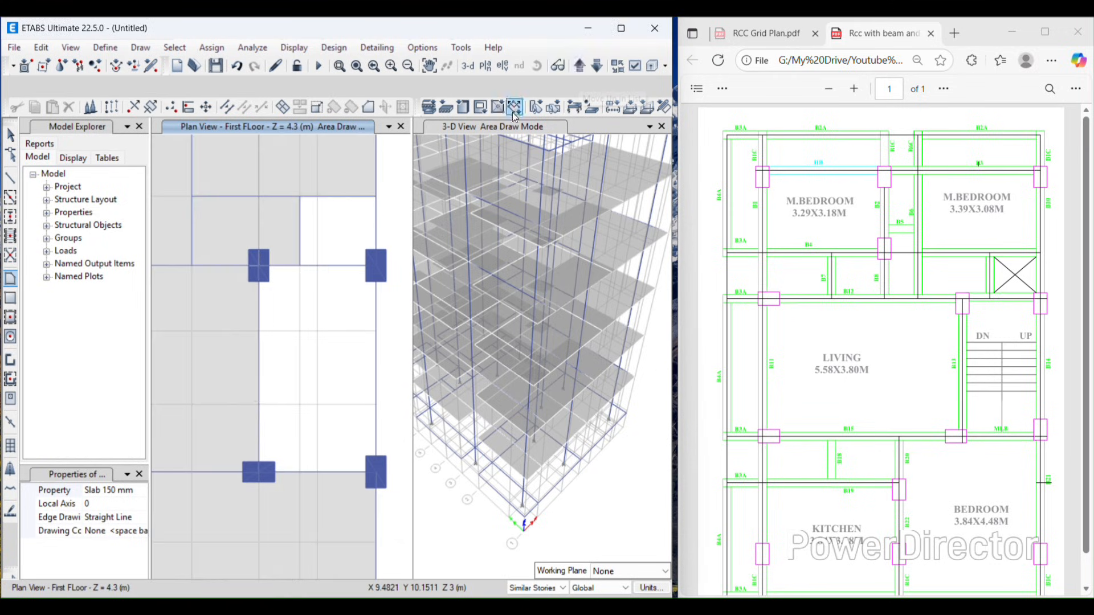
click(259, 266)
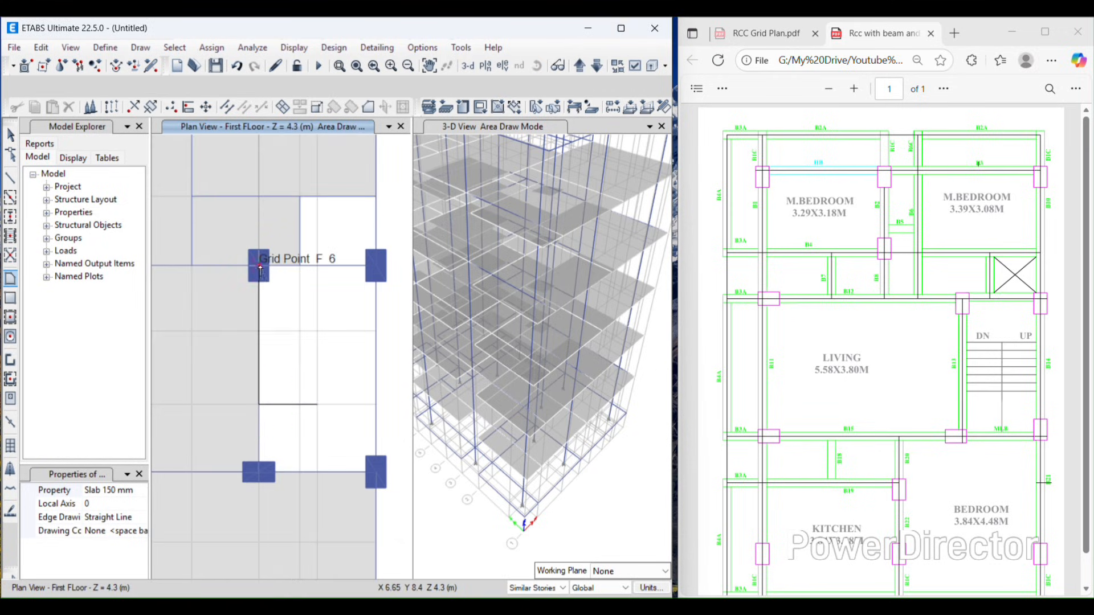
click(317, 268)
key(Return)
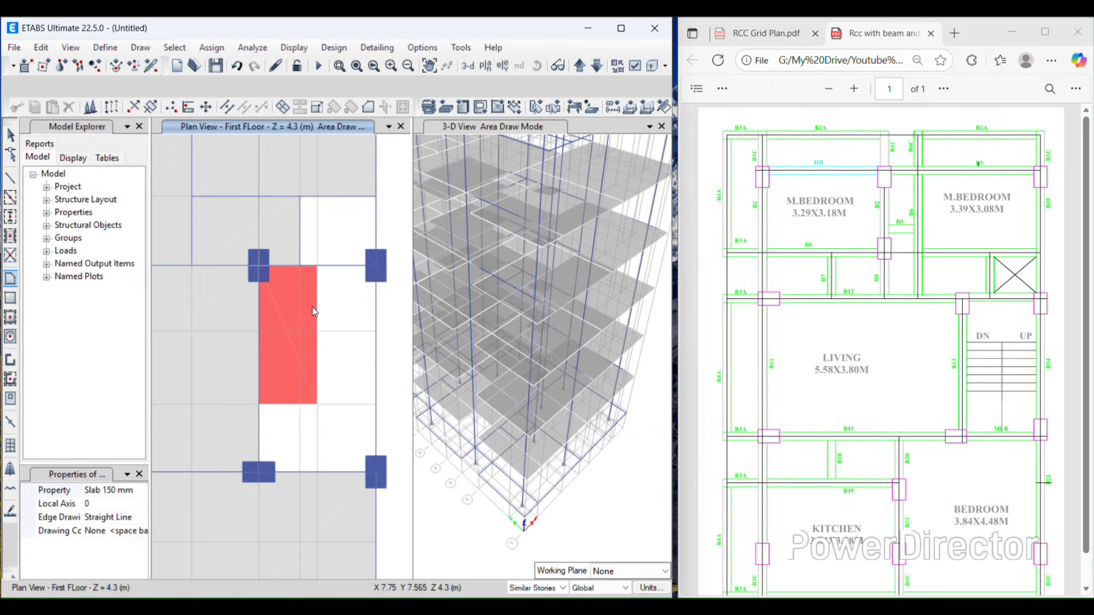
key(Escape)
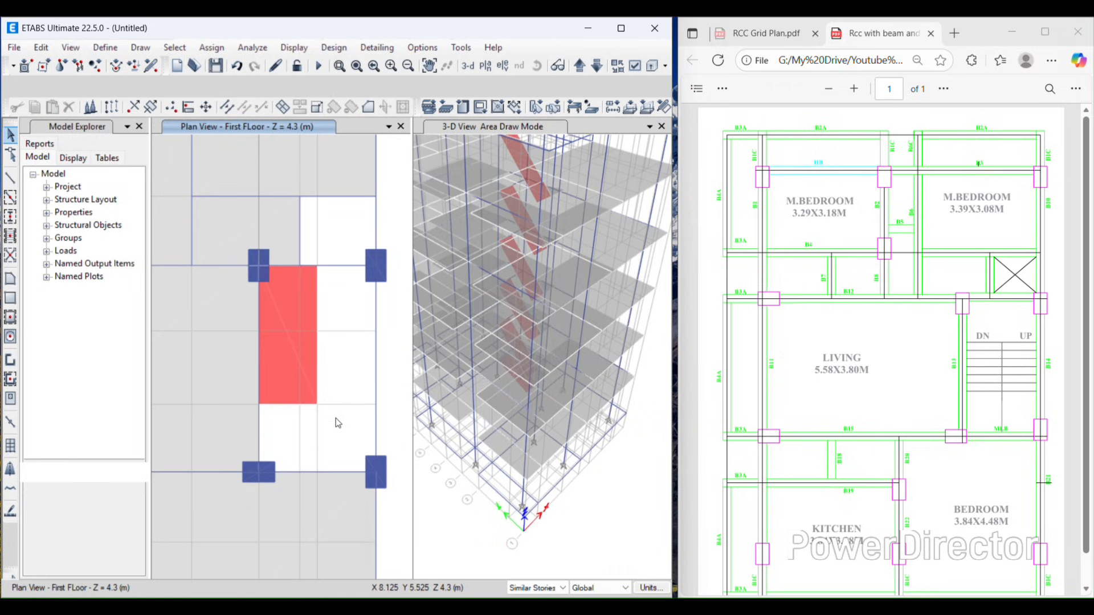
Step: Delete the second flight slab that extends to grid line 6 on all similar stories
click(266, 342)
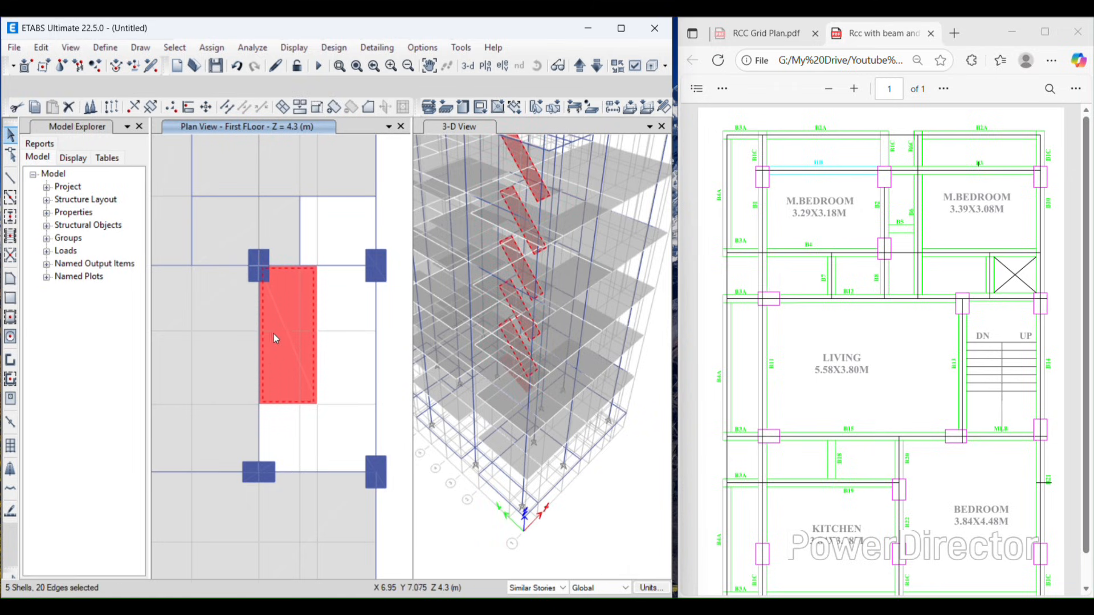
click(40, 47)
click(51, 161)
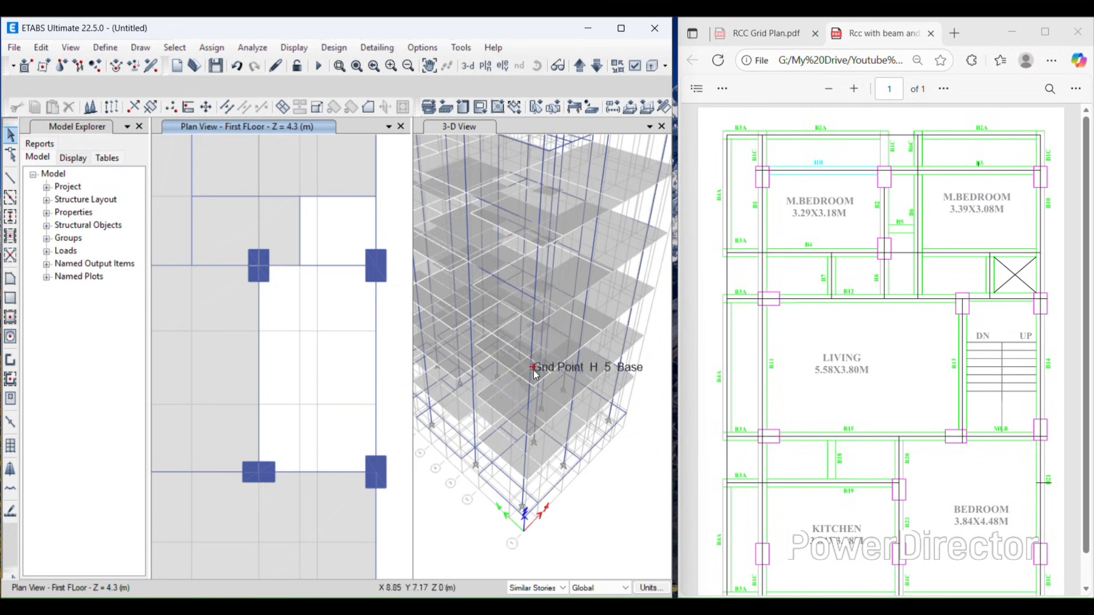
Step: Draw the second flight floor slab between grid lines I and F, from RefPl 1 up to grid line 5 on First Floor
click(597, 69)
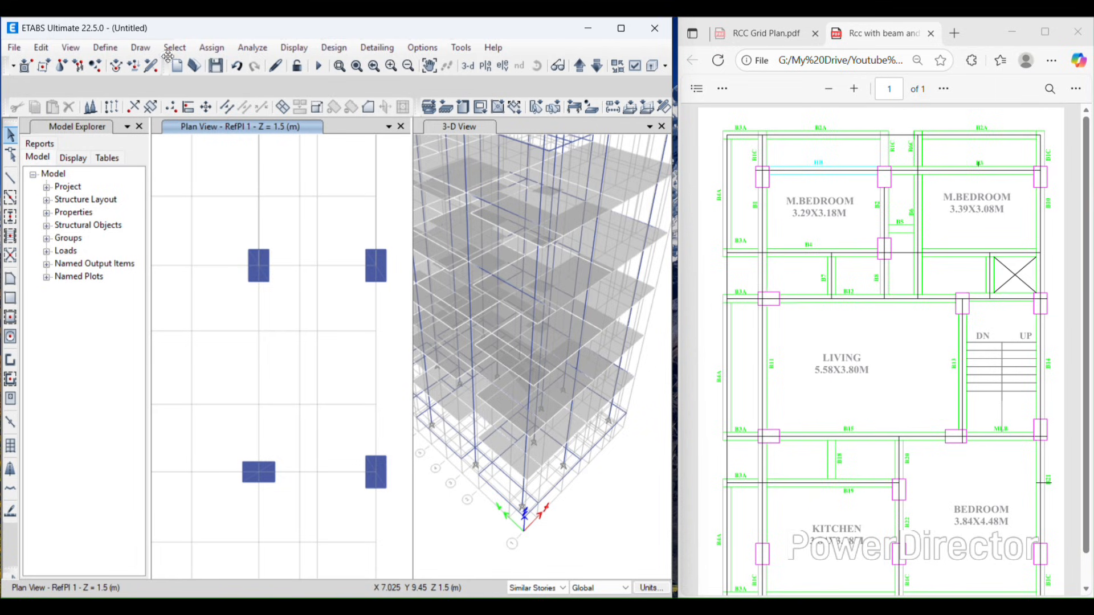
click(140, 47)
mouse_move(302, 143)
click(353, 180)
click(318, 405)
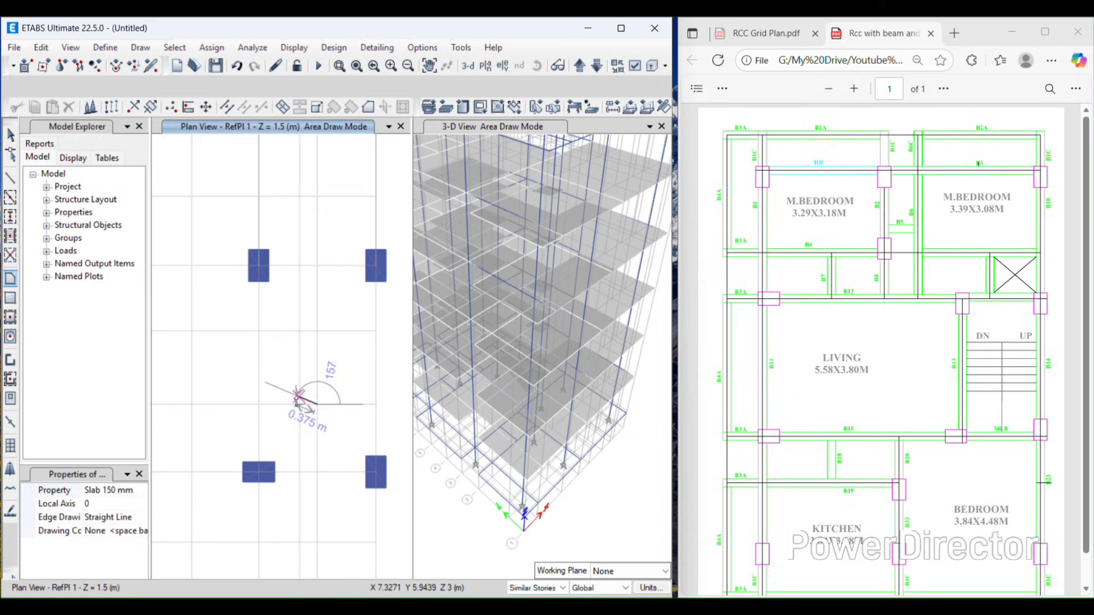
click(259, 404)
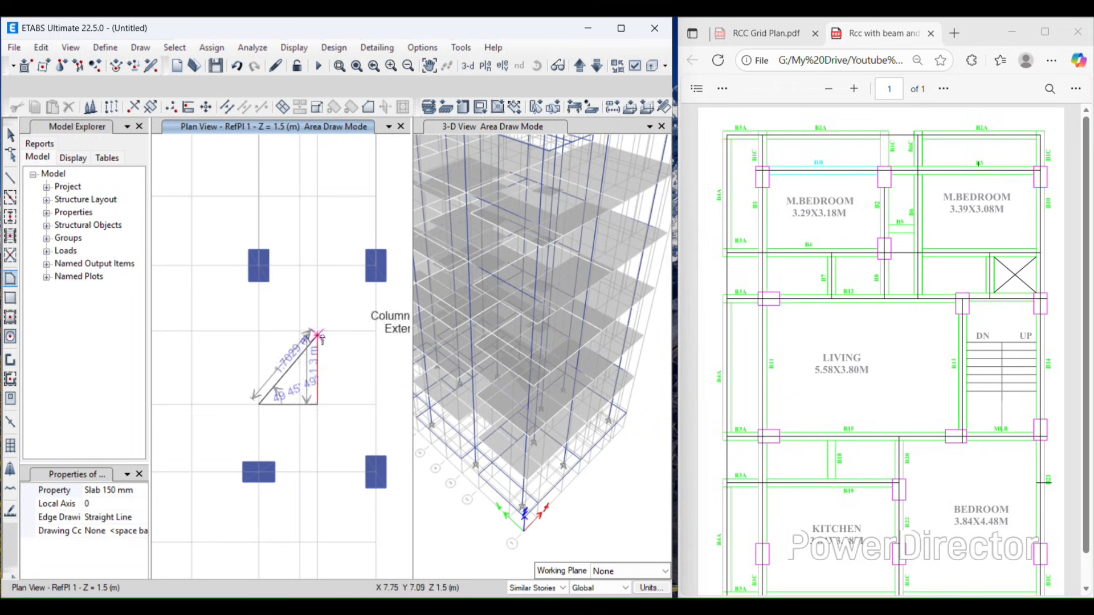
click(579, 65)
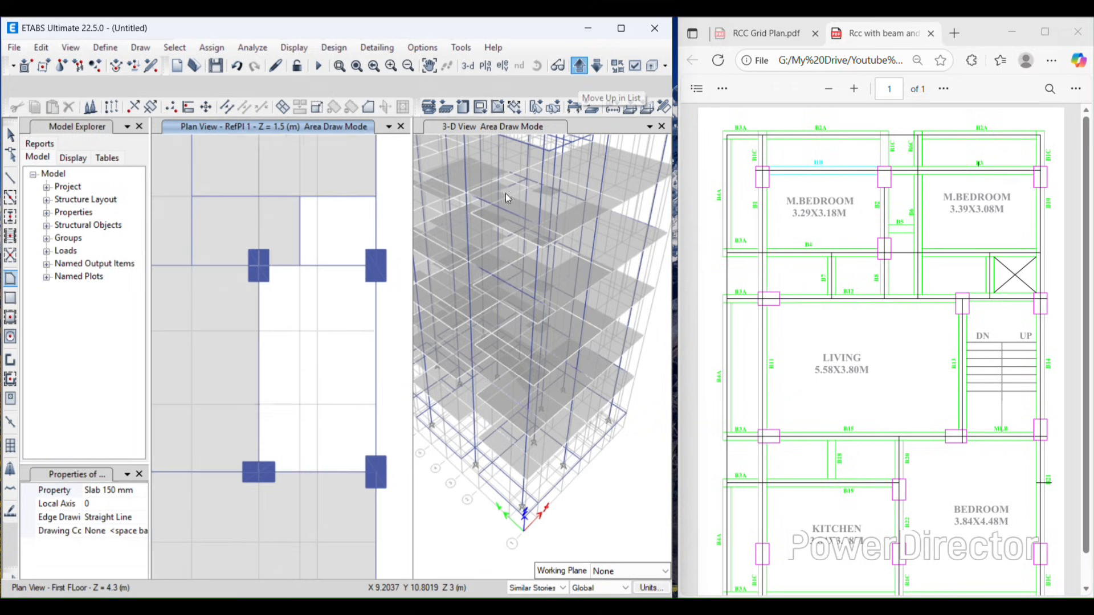
click(258, 331)
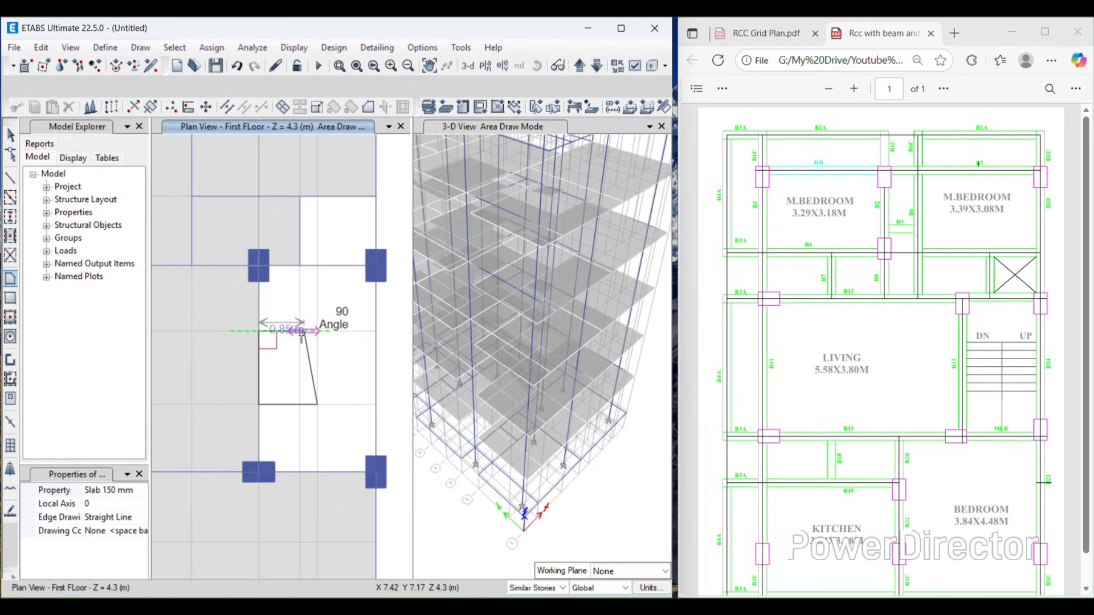
Step: Return the plan view to Ground Floor and maximize the model window to examine the staircase flights in 3D
click(596, 67)
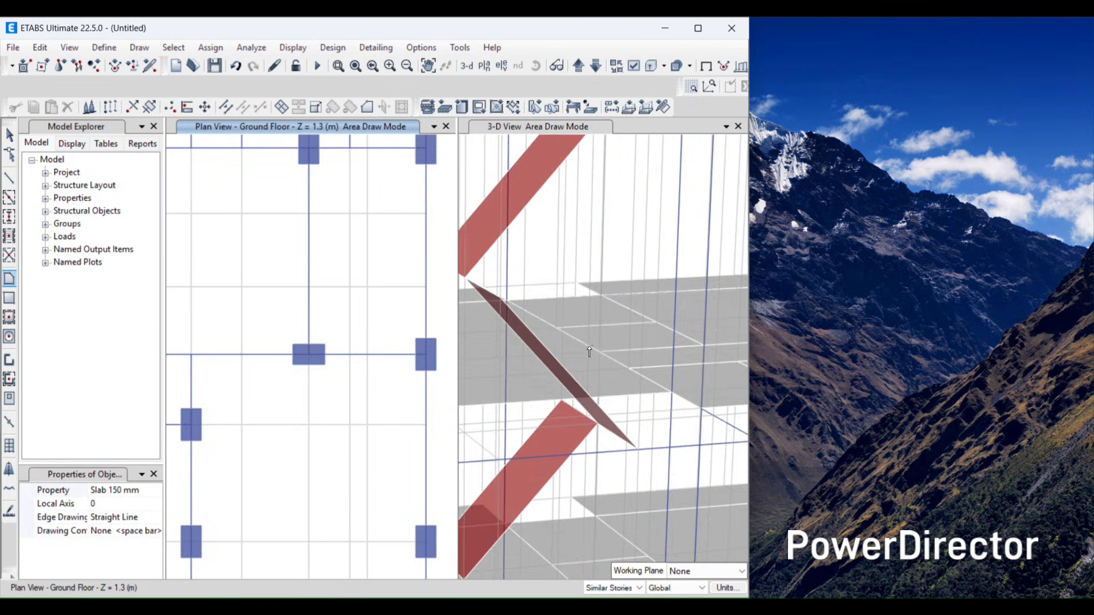
shift+middle_drag(620, 382, 655, 423)
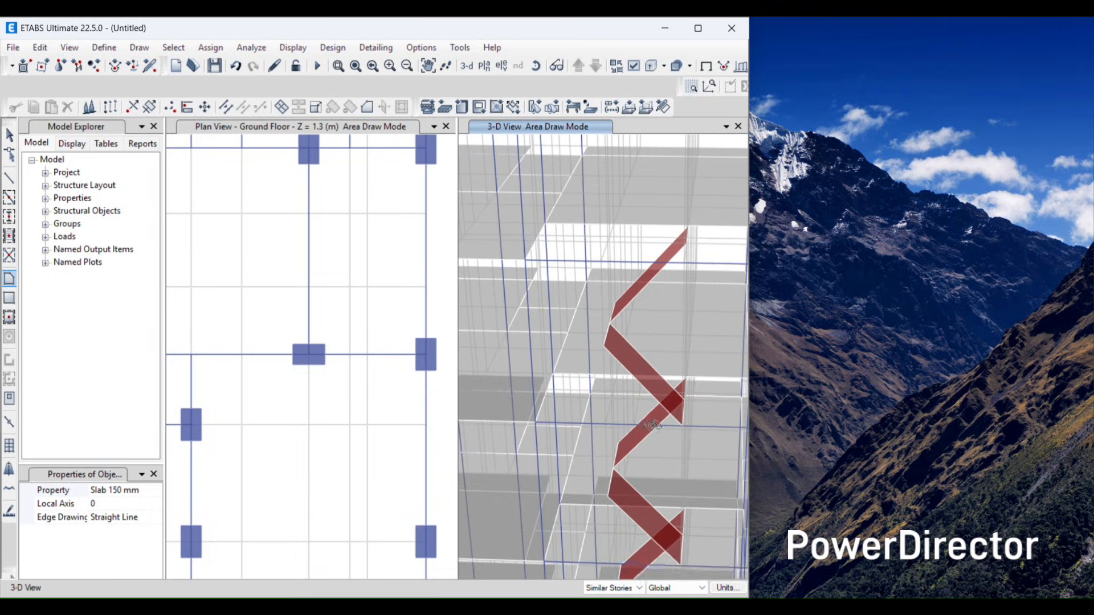
click(698, 30)
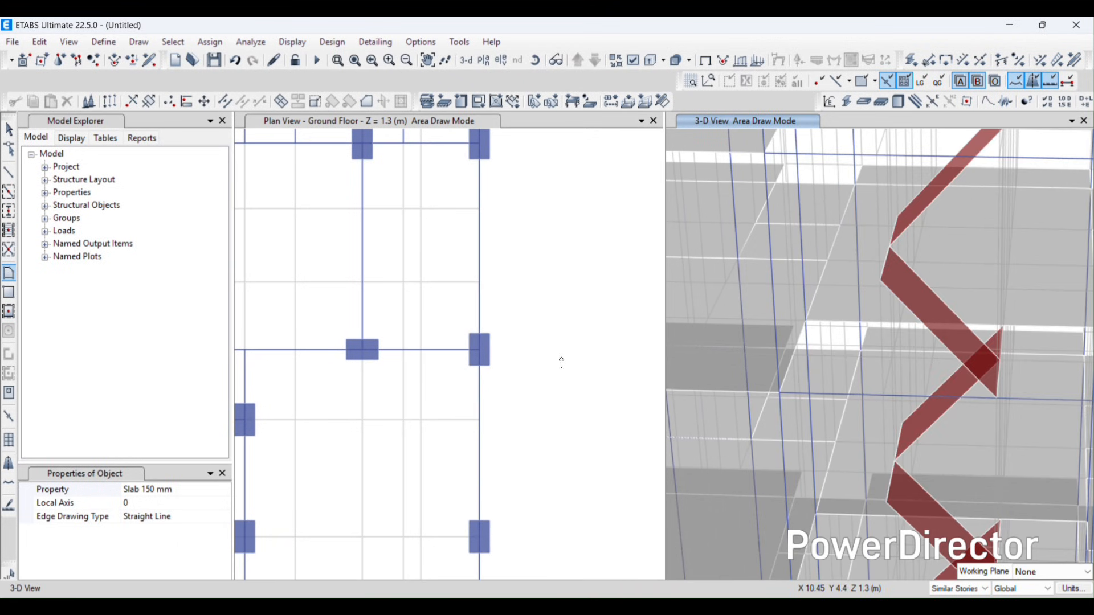
Step: Leave slab drawing and examine the inclined staircase flights across the stories in the 3D view
scroll(323, 376, down, 5)
middle_drag(339, 333, 455, 337)
scroll(455, 336, up, 3)
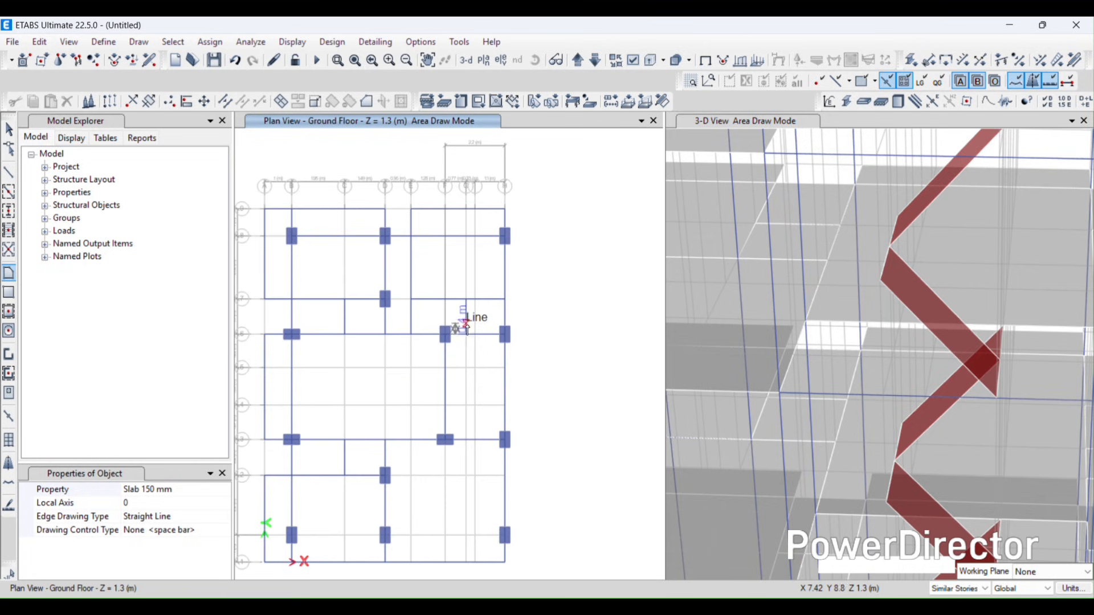
key(Escape)
scroll(899, 323, down, 2)
scroll(899, 323, down, 1)
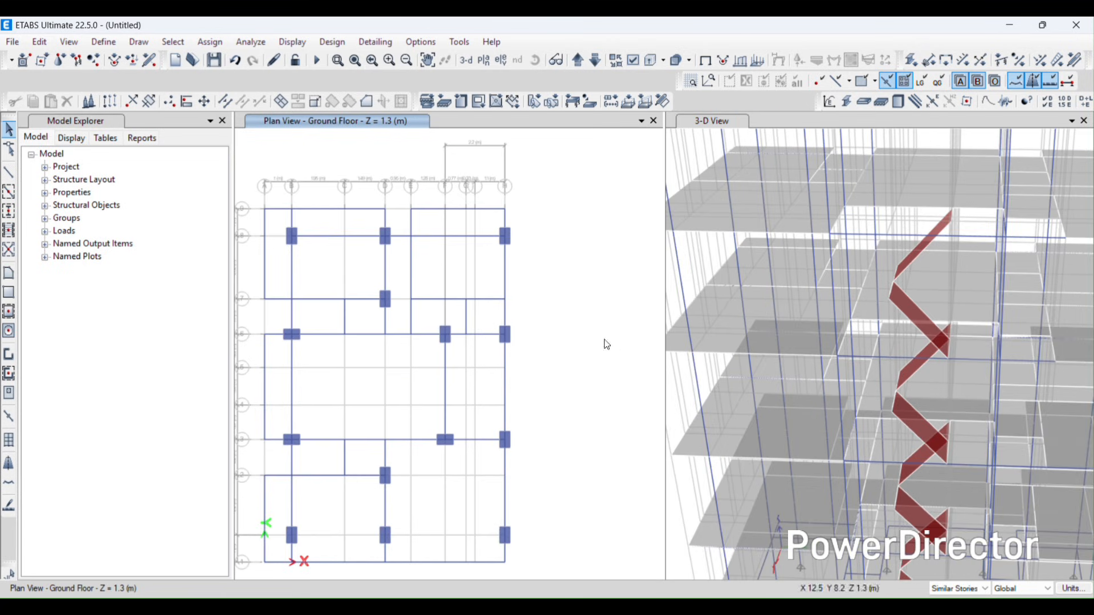
mouse_move(967, 402)
shift+middle_down()
mouse_move(867, 391)
mouse_move(944, 416)
mouse_move(1017, 418)
mouse_move(989, 383)
mouse_move(1004, 432)
mouse_move(996, 388)
mouse_move(968, 394)
shift+middle_up()
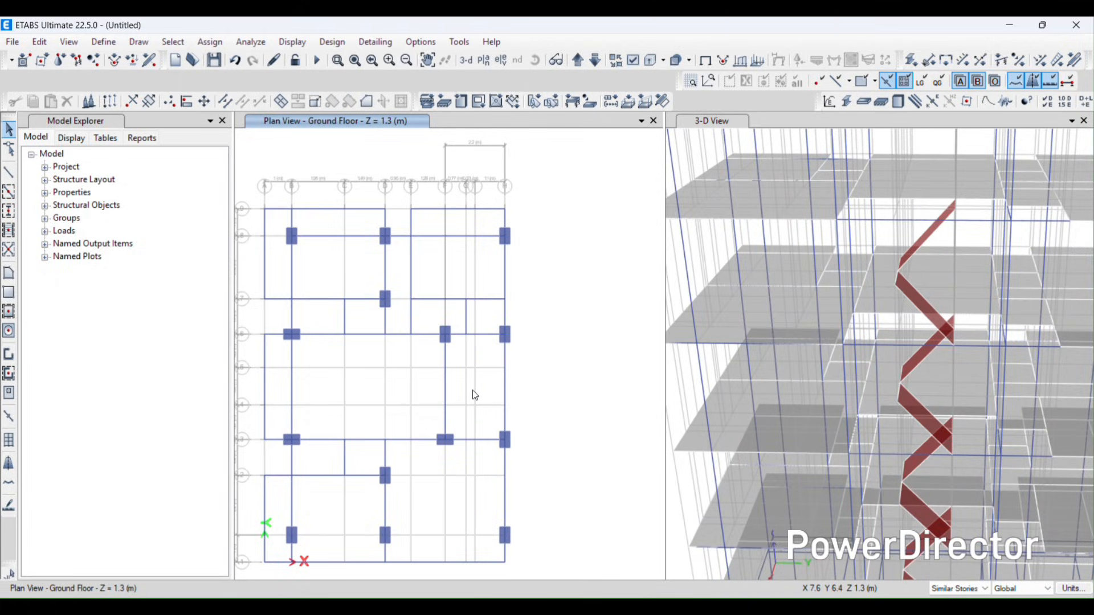
scroll(473, 393, up, 3)
scroll(474, 390, down, 3)
Step: Draw a rectangular Slab 150 mm landing of about 2.2 × 1.23 m between the upper stairwell columns on the Ground Floor plan
click(141, 46)
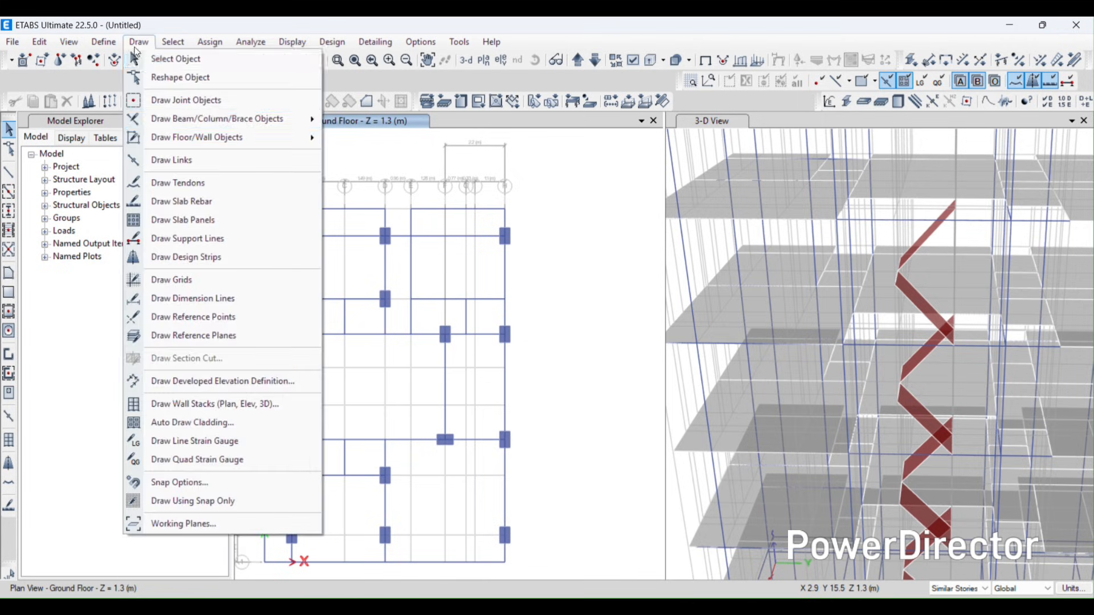
mouse_move(216, 119)
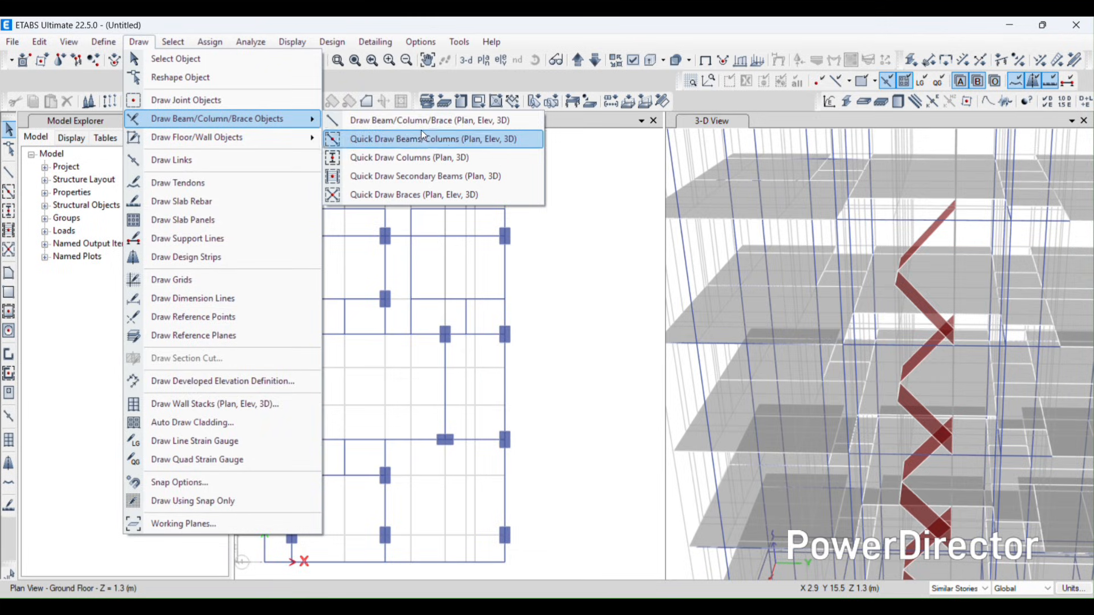
mouse_move(228, 137)
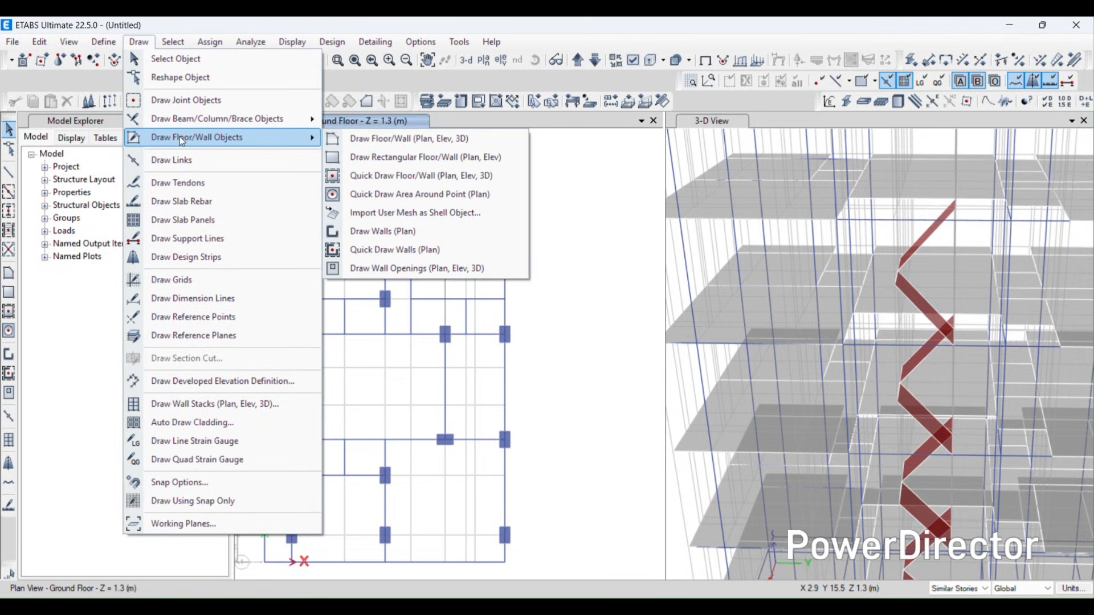
click(404, 156)
scroll(453, 344, up, 3)
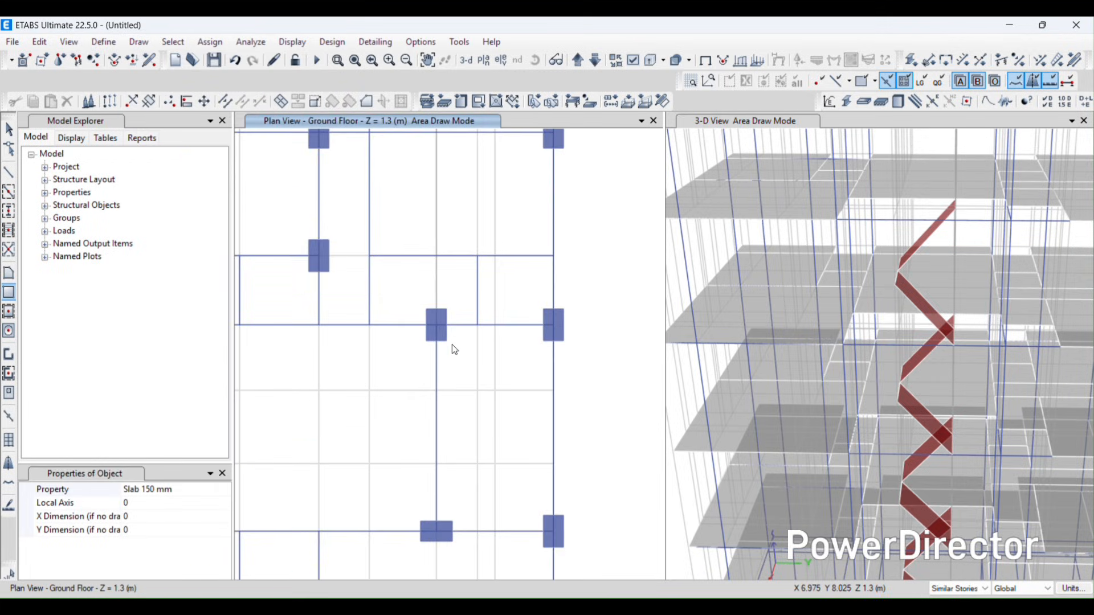
click(555, 391)
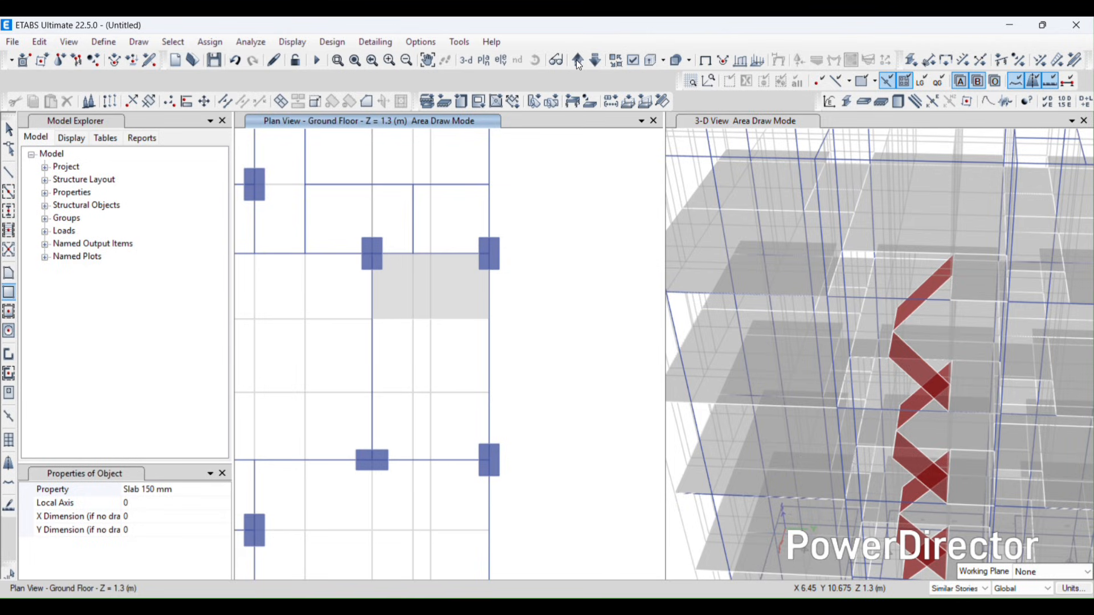
Step: Set the plan view to G1-Reference Plane 1 @ 2.8 m
click(69, 42)
click(105, 77)
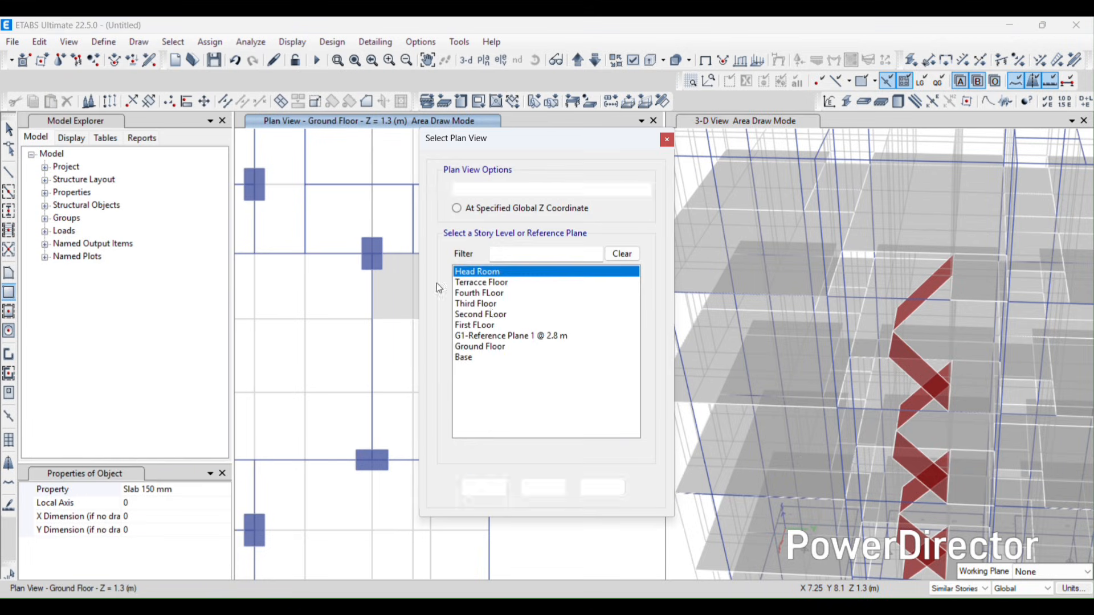
click(507, 336)
click(604, 487)
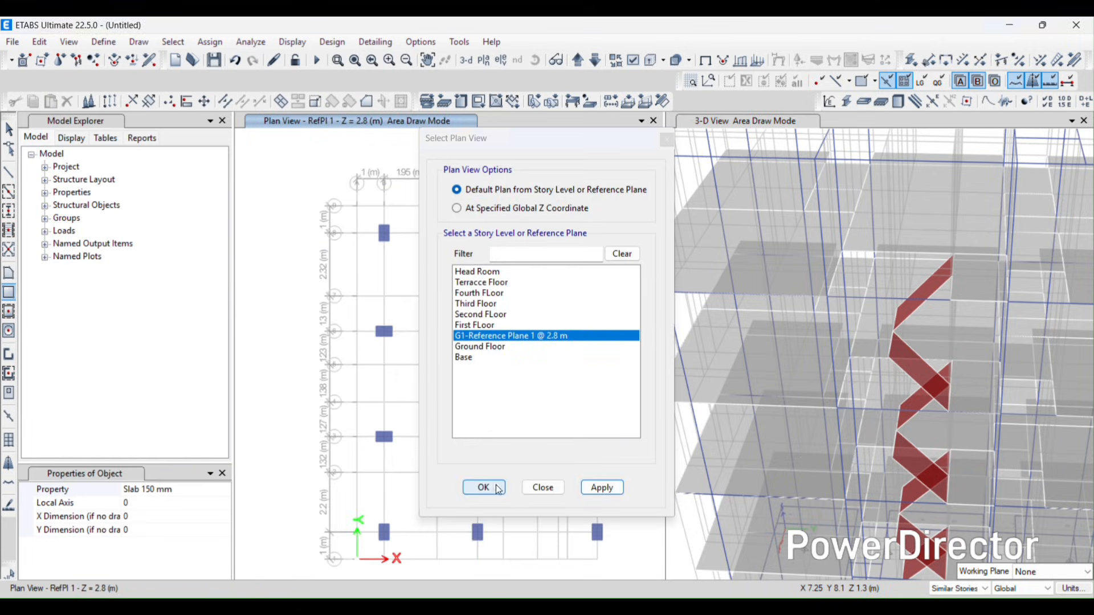
click(483, 487)
Step: Draw a rectangular Slab 150 mm mid-landing of about 2.2 × 1.27 m between the lower stairwell columns on RefPl 1
scroll(599, 349, up, 1)
scroll(518, 313, up, 1)
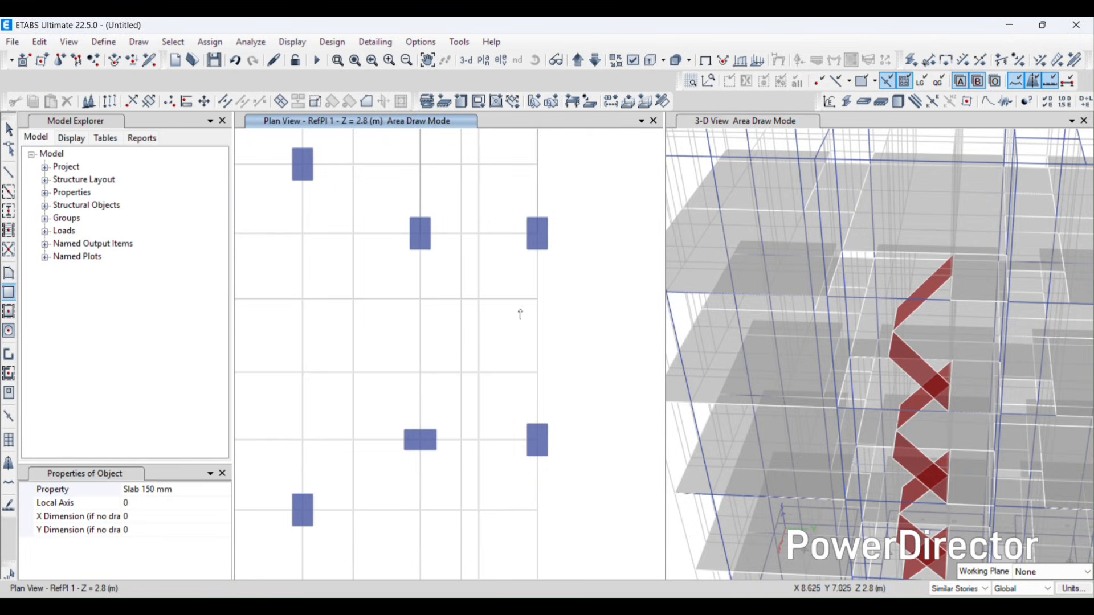
click(418, 373)
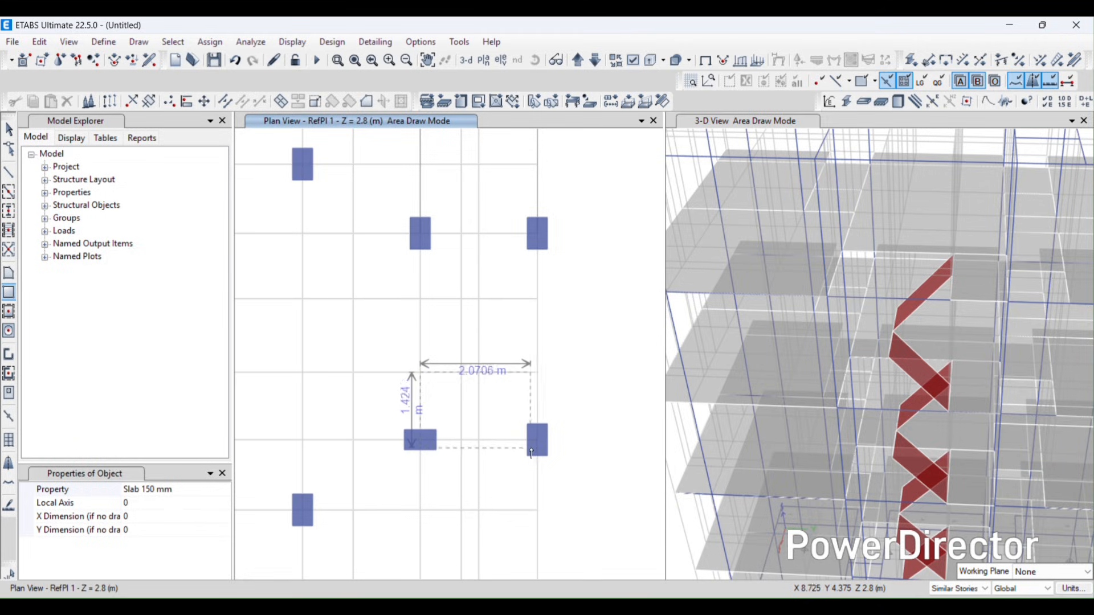
click(555, 439)
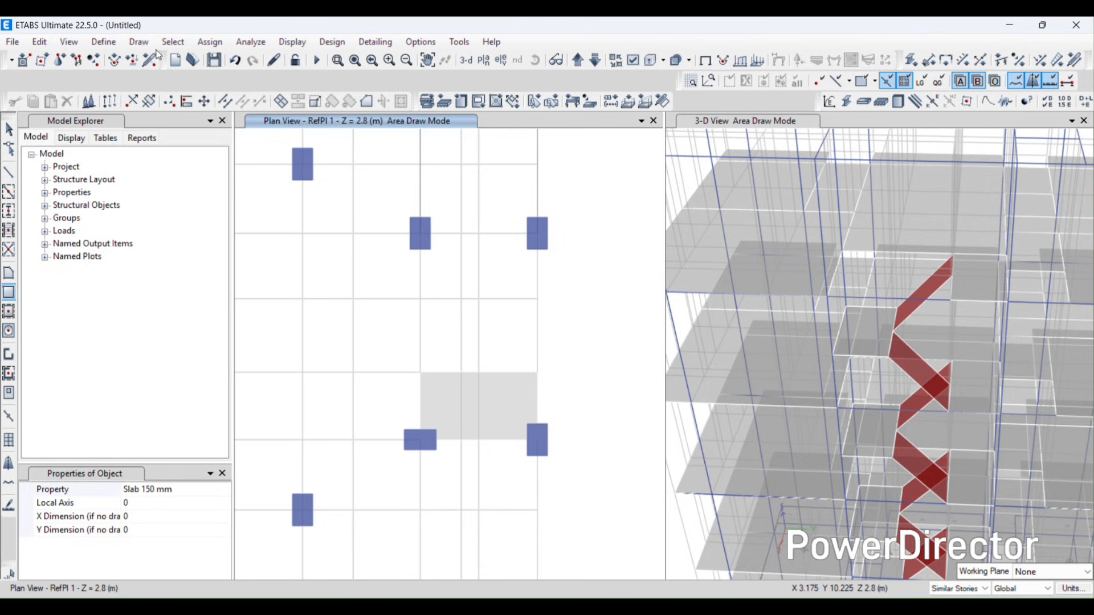
Step: Draw a B 230 X 450 beam between the two columns along the outer edge of the mid-landing on RefPl 1
click(139, 41)
mouse_move(179, 120)
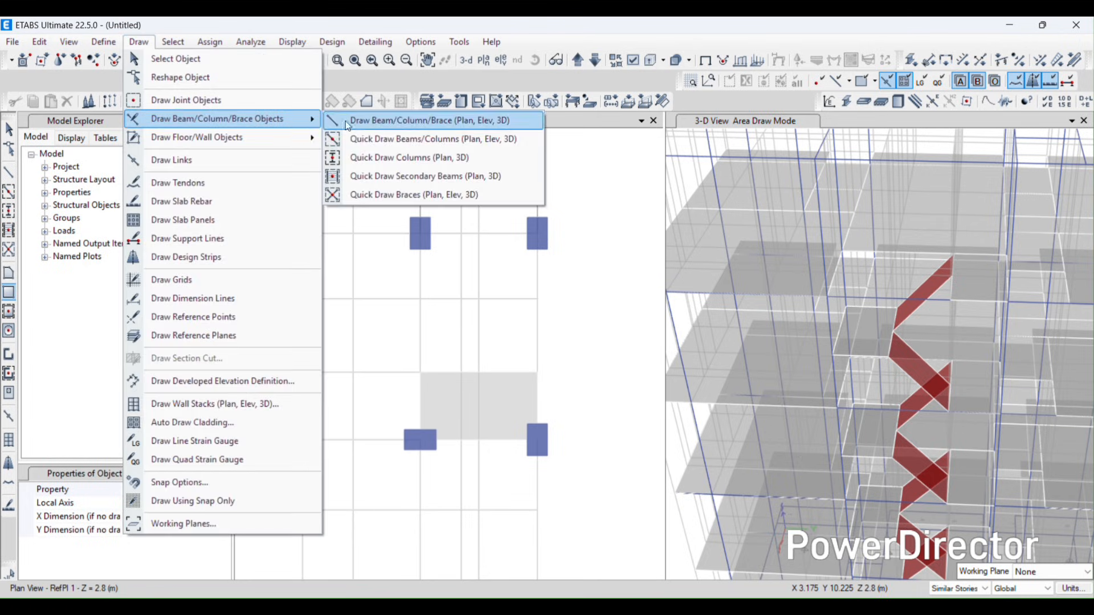
click(376, 118)
click(185, 504)
click(224, 504)
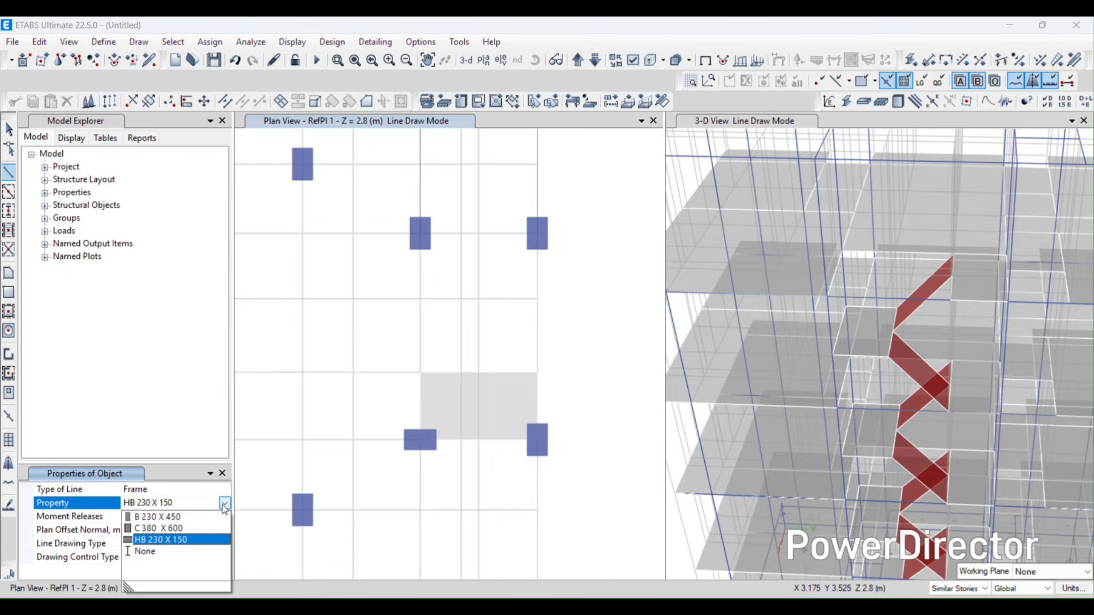
click(176, 518)
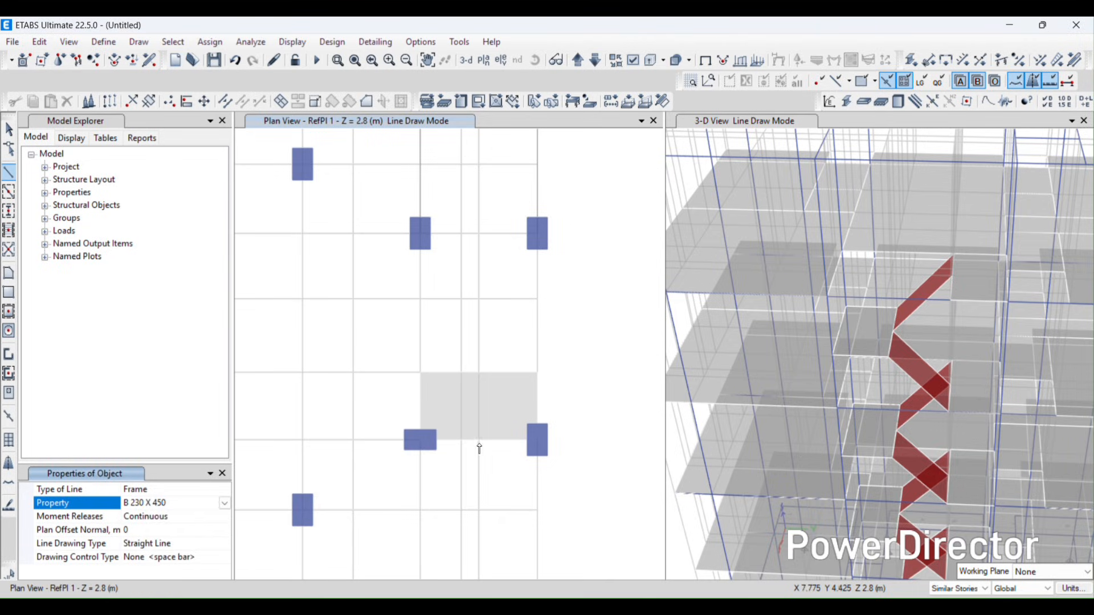
click(420, 440)
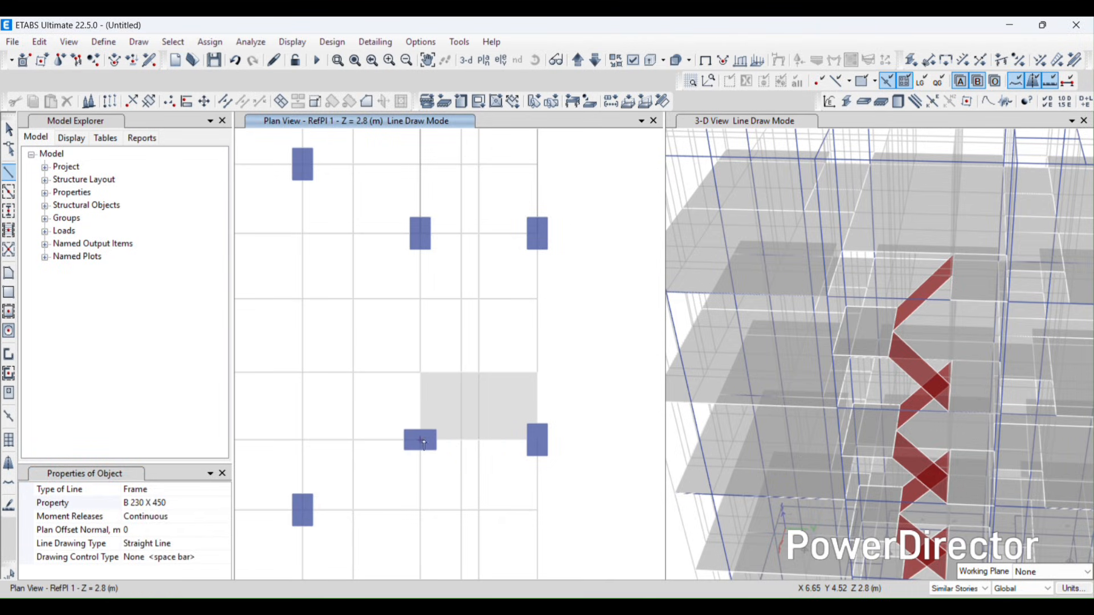
click(537, 440)
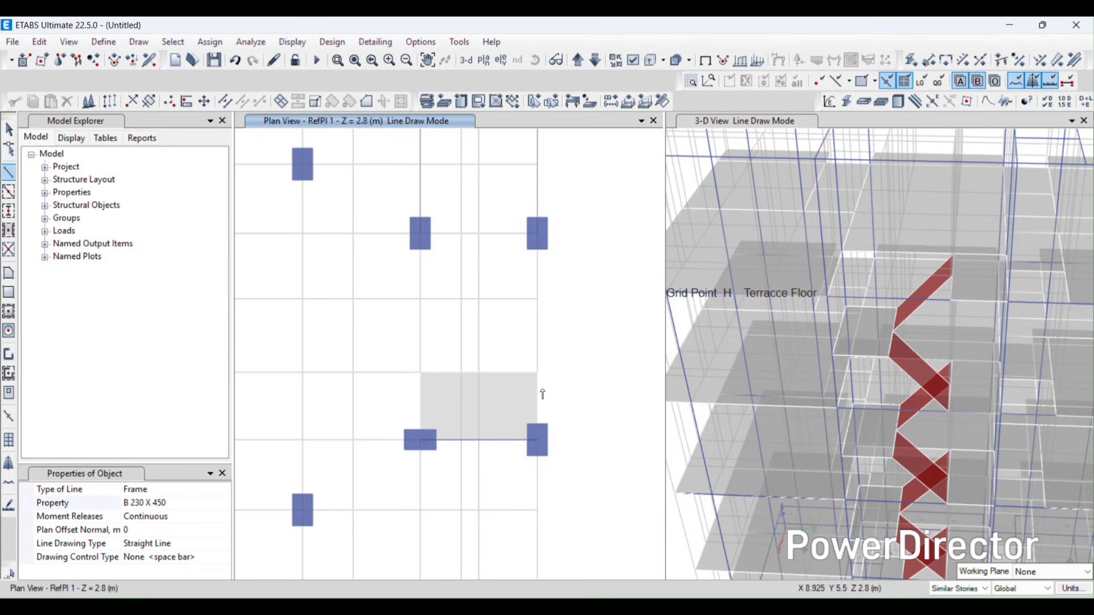
Step: Examine the mid-landing slab, its beam and the stair flights in the 3D view with extruded frames shown
scroll(888, 439, up, 2)
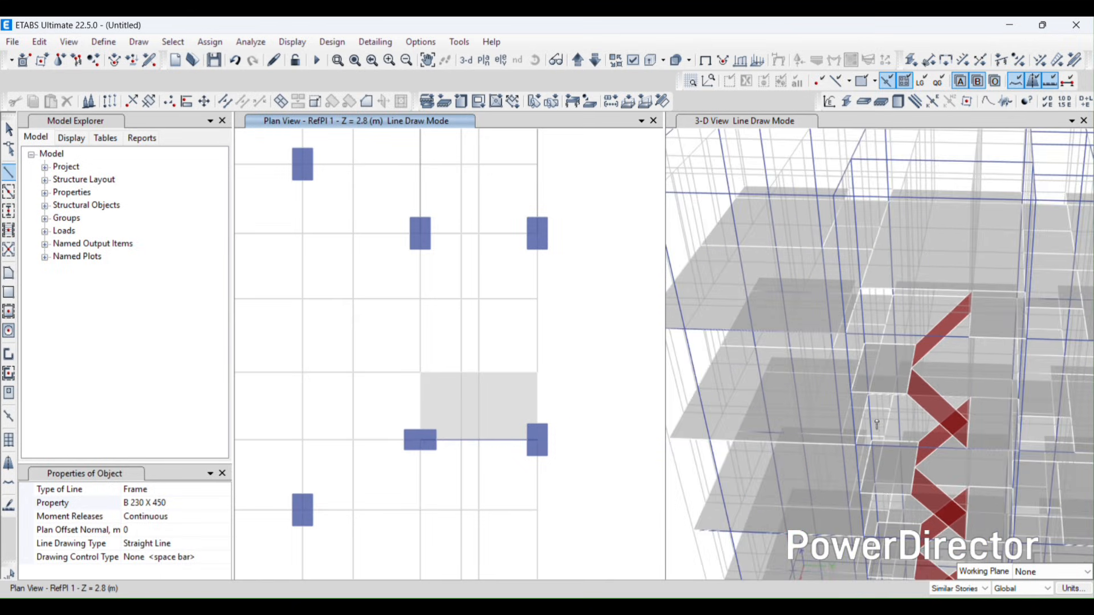
scroll(885, 491, up, 5)
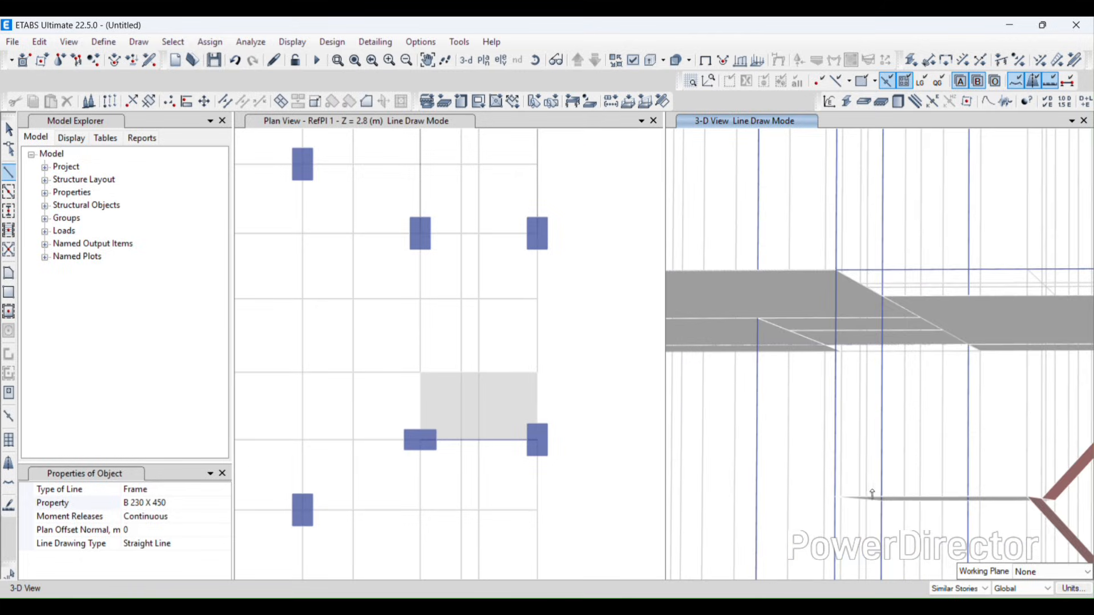
shift+middle_drag(904, 538, 877, 521)
scroll(851, 506, down, 3)
scroll(854, 507, up, 4)
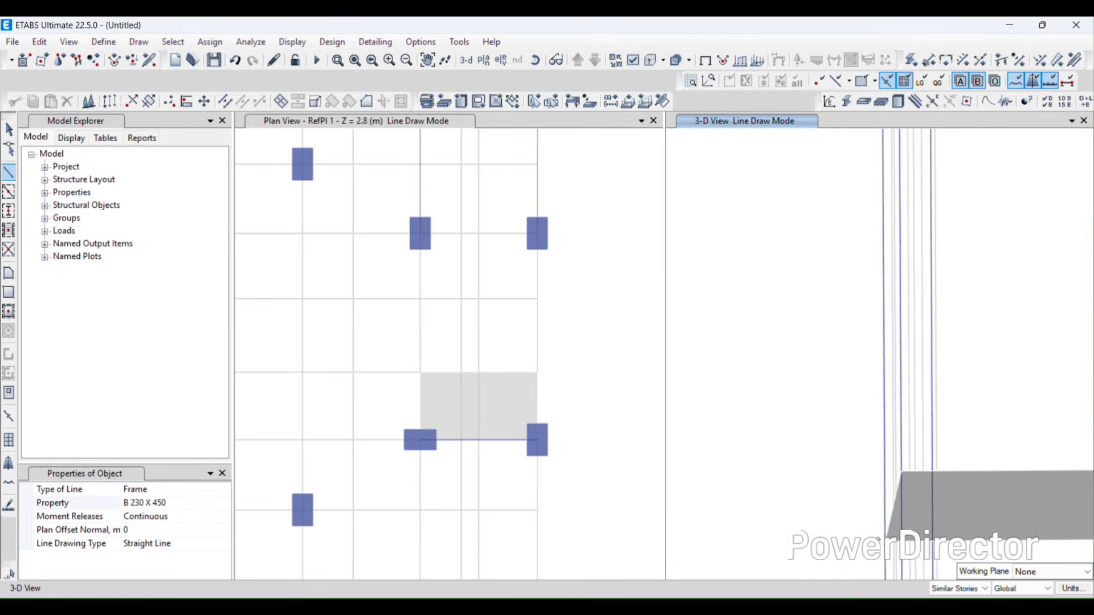
scroll(863, 511, down, 3)
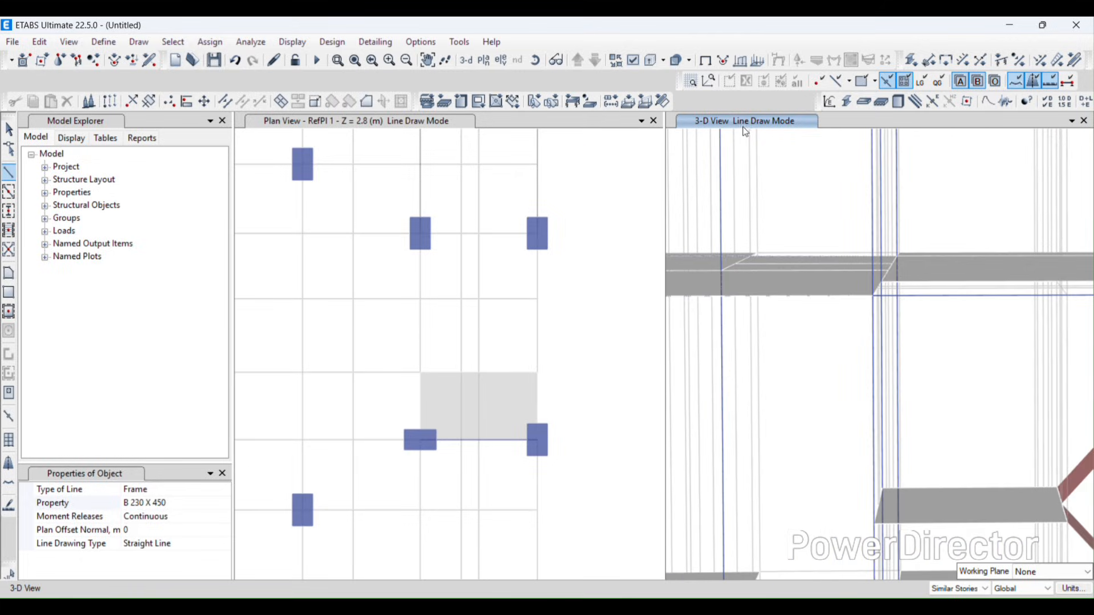
click(652, 67)
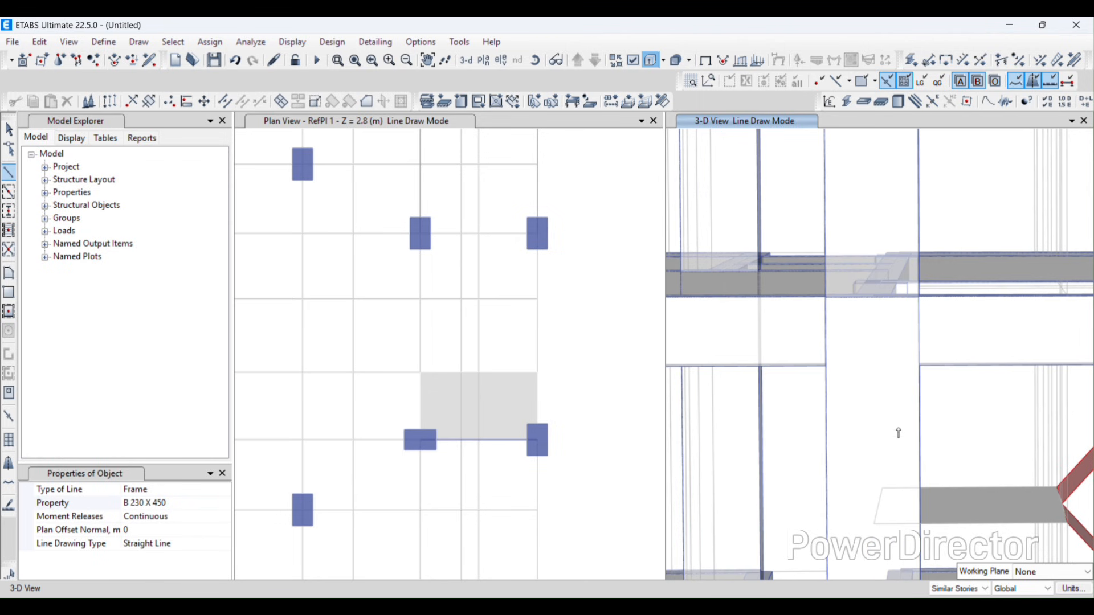
scroll(859, 431, down, 4)
shift+middle_drag(869, 340, 906, 422)
scroll(912, 398, down, 5)
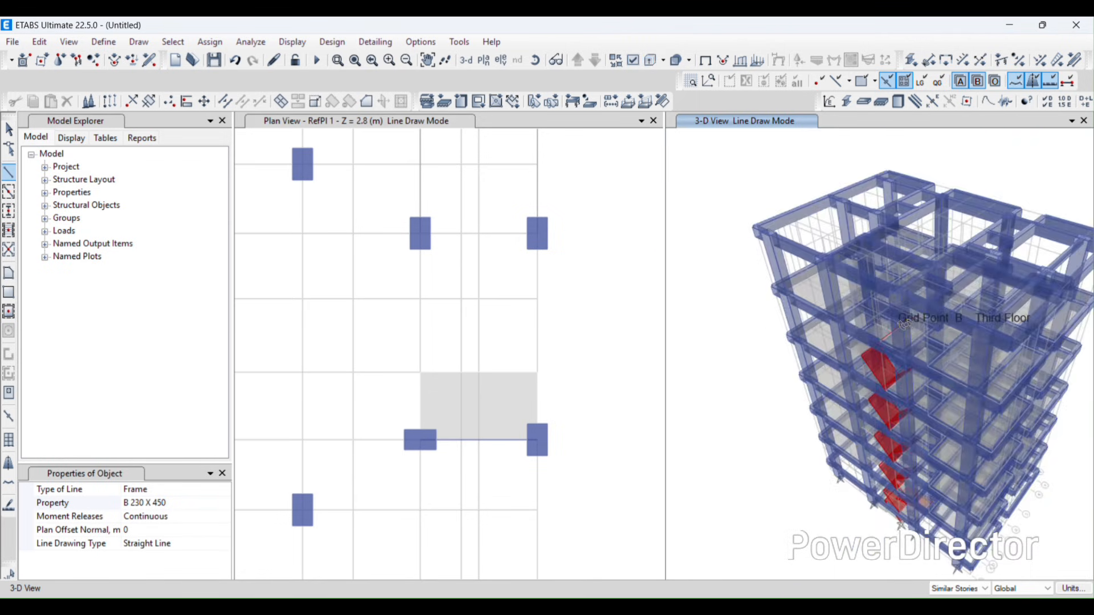
scroll(905, 325, up, 4)
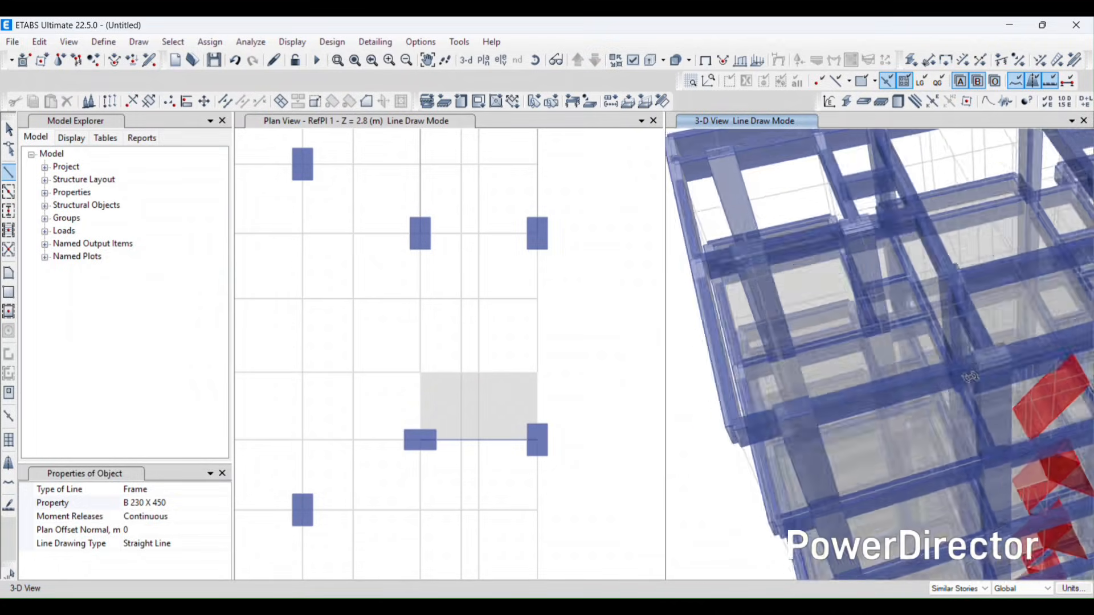
shift+middle_drag(882, 305, 902, 346)
scroll(991, 341, up, 3)
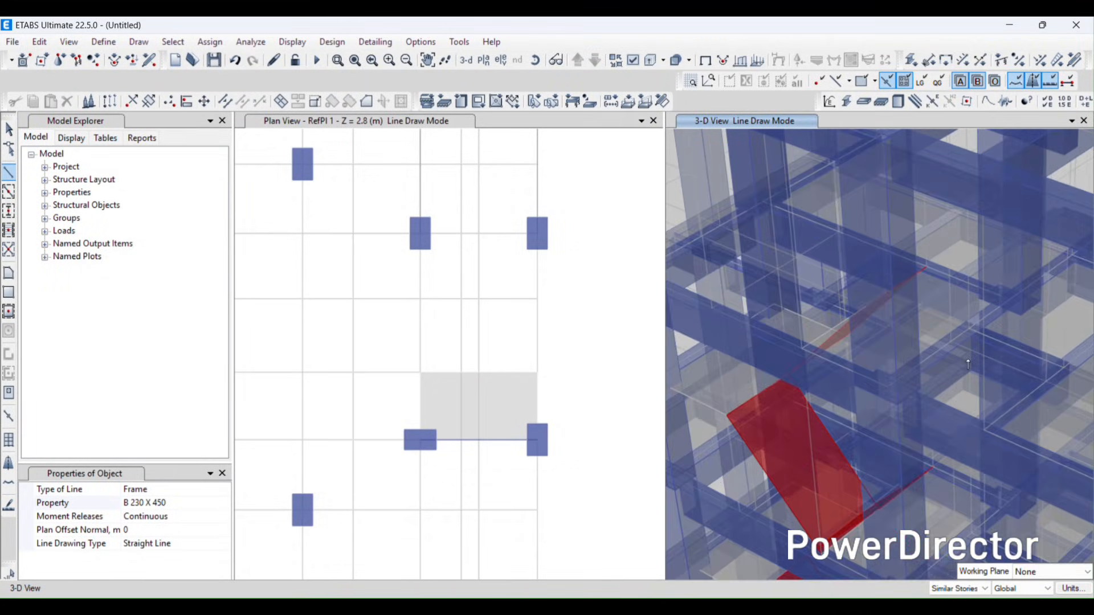
shift+middle_drag(991, 345, 1027, 365)
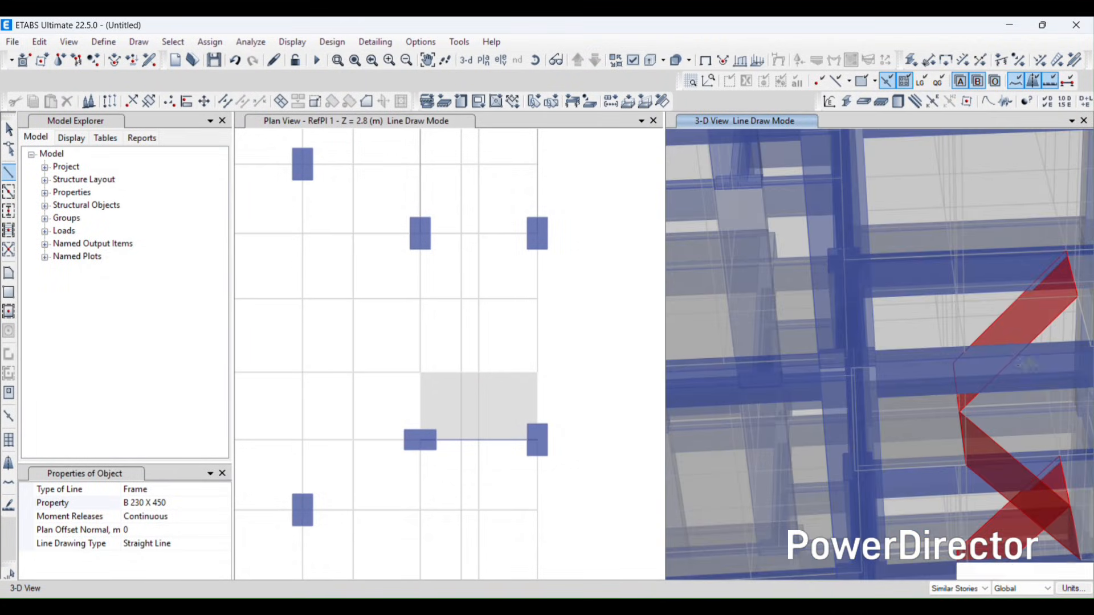
Step: Compare the staircase area in 3D without and with extruded frames, inspecting the landing beams between the columns
click(653, 62)
scroll(853, 365, down, 4)
shift+middle_drag(853, 365, 928, 344)
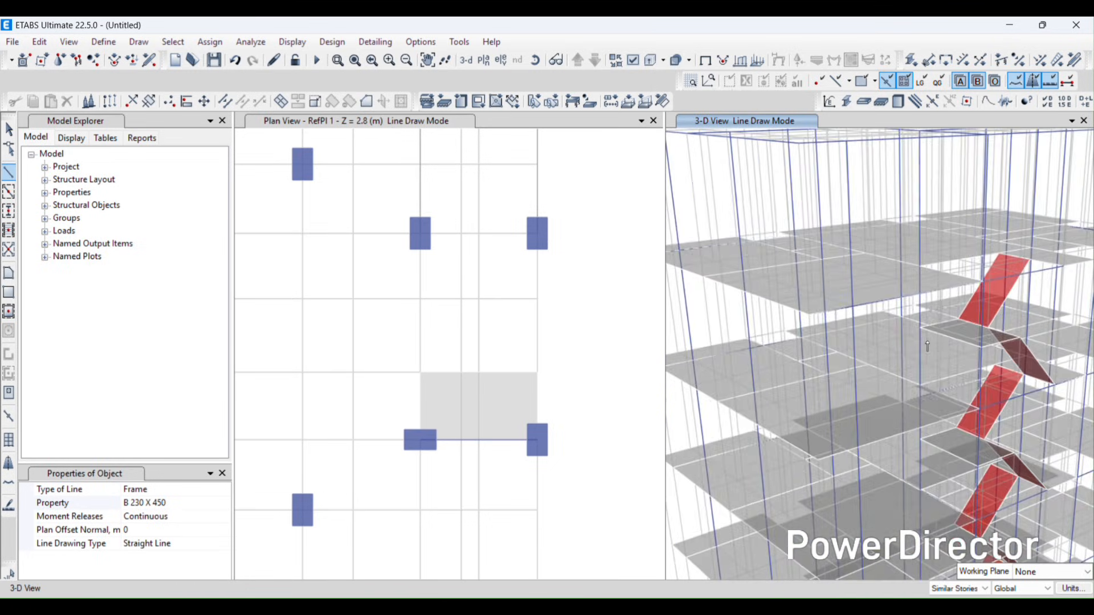
scroll(940, 344, up, 4)
click(653, 62)
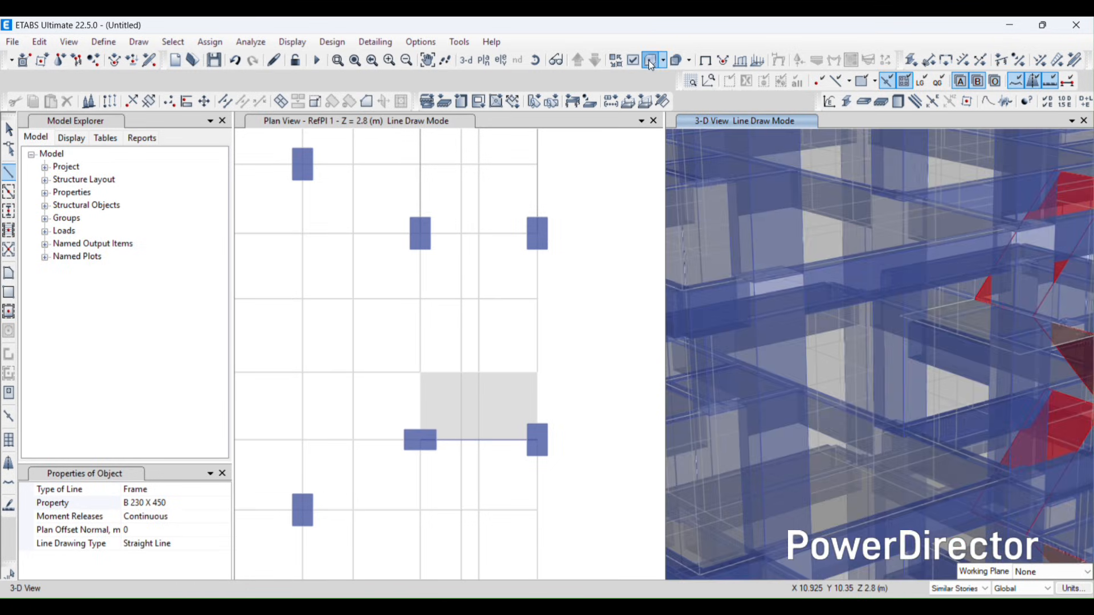
scroll(1001, 398, up, 2)
scroll(869, 366, down, 3)
shift+middle_drag(869, 367, 811, 475)
scroll(871, 388, up, 5)
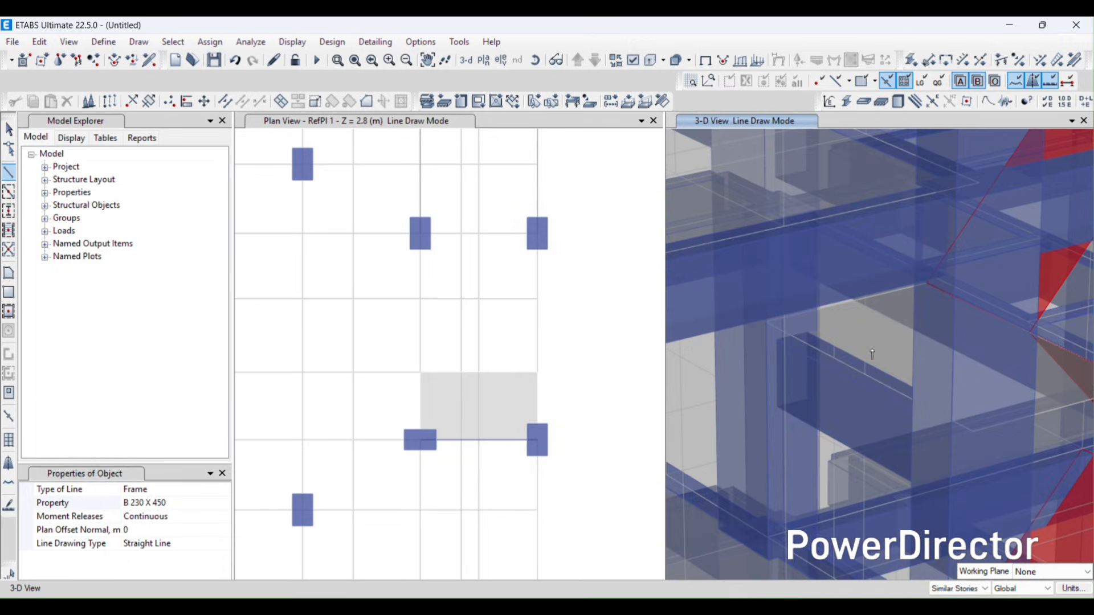
scroll(870, 388, down, 4)
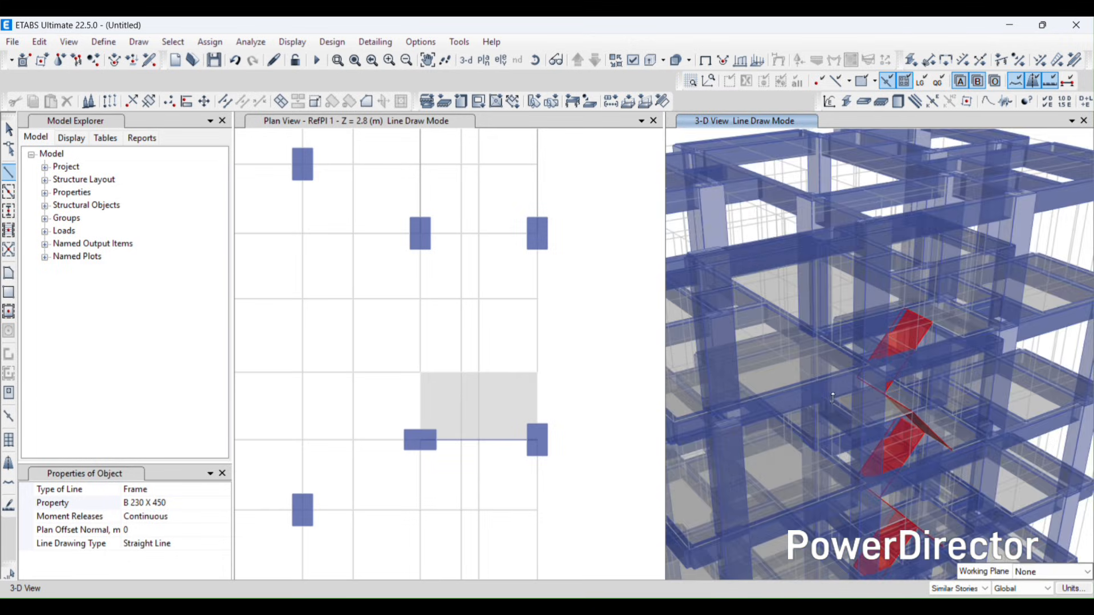
shift+middle_drag(833, 397, 778, 393)
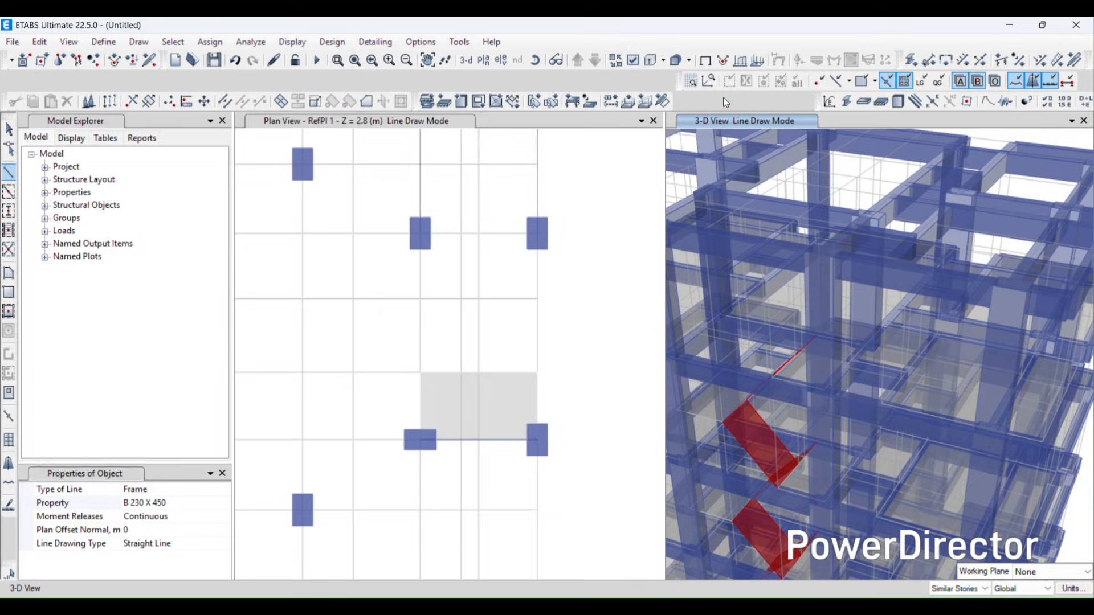
Step: Review the whole building's frame and staircase from top to base in the 3D view
click(657, 63)
scroll(954, 503, down, 3)
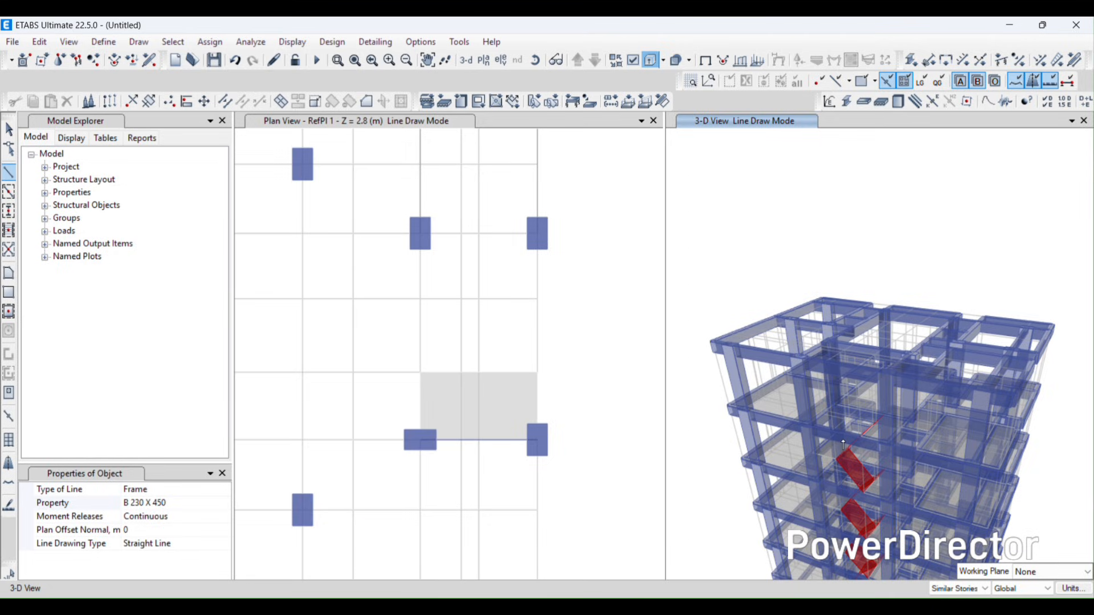
scroll(843, 444, up, 5)
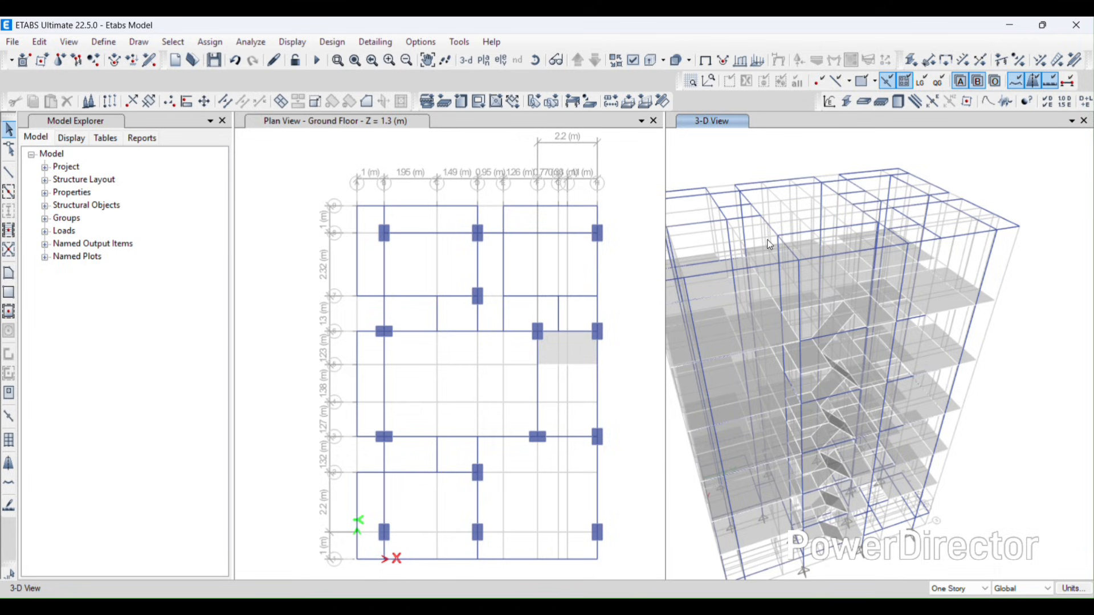
middle_drag(864, 414, 862, 376)
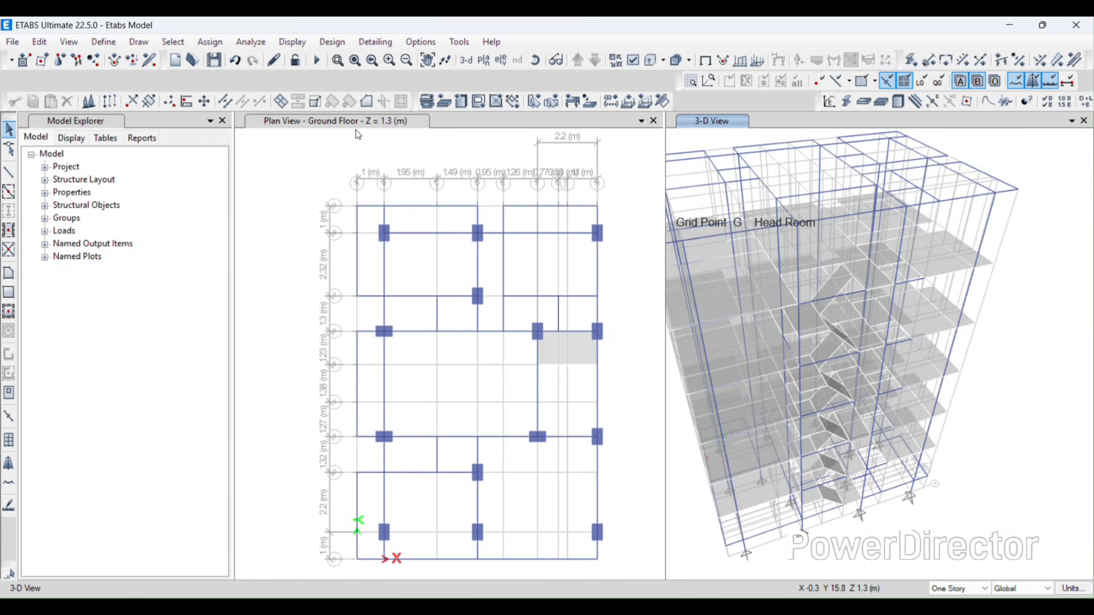
Step: Examine the stair flights and the Head Room framing at the top of the building in the 3D view
scroll(868, 299, up, 5)
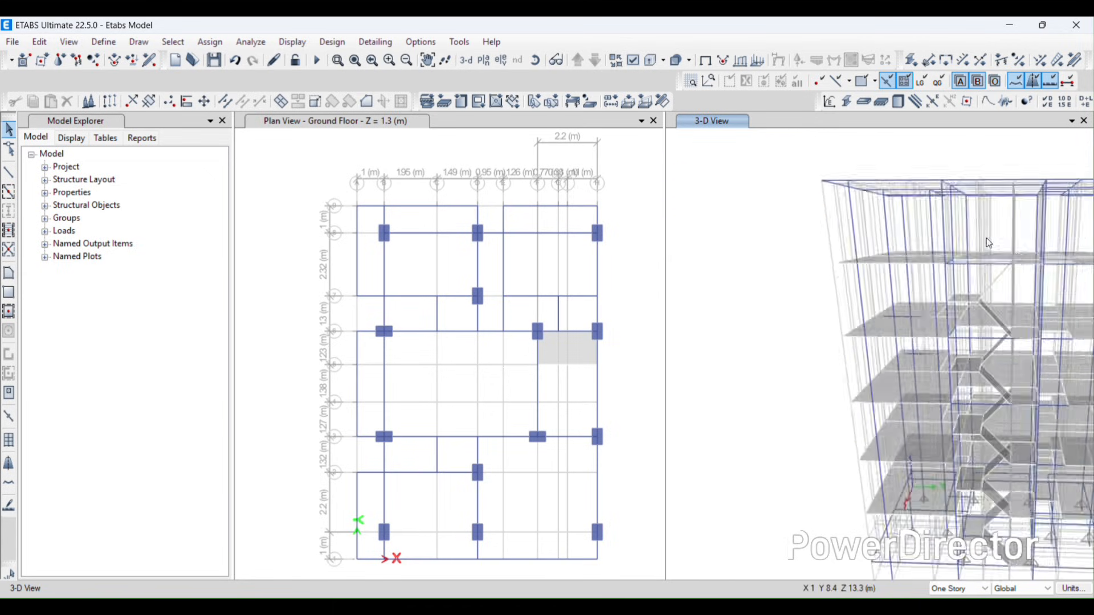
scroll(997, 275, up, 5)
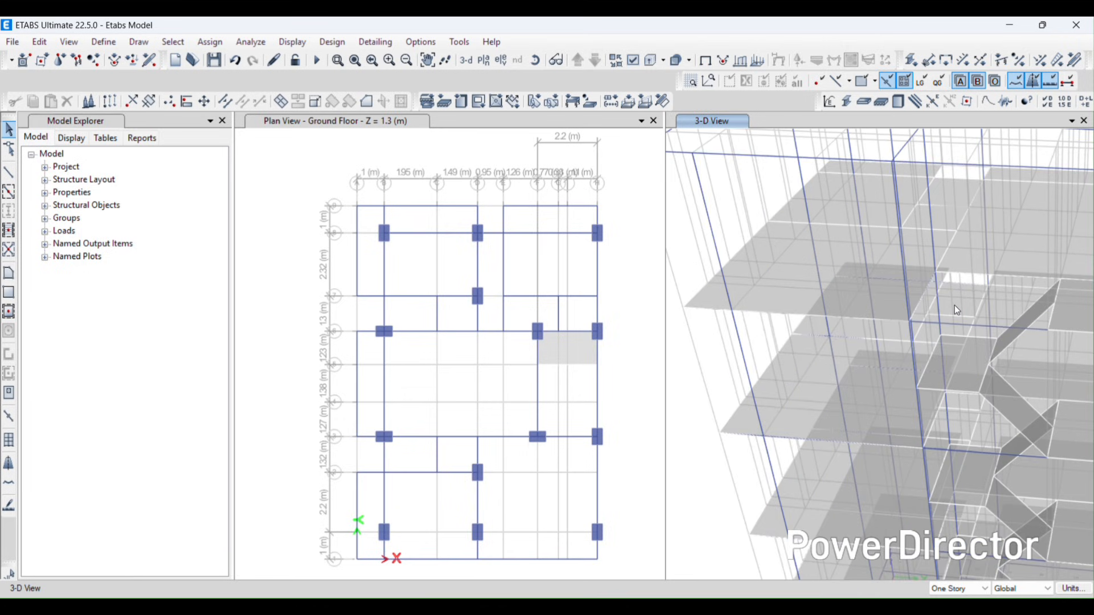
scroll(953, 313, down, 6)
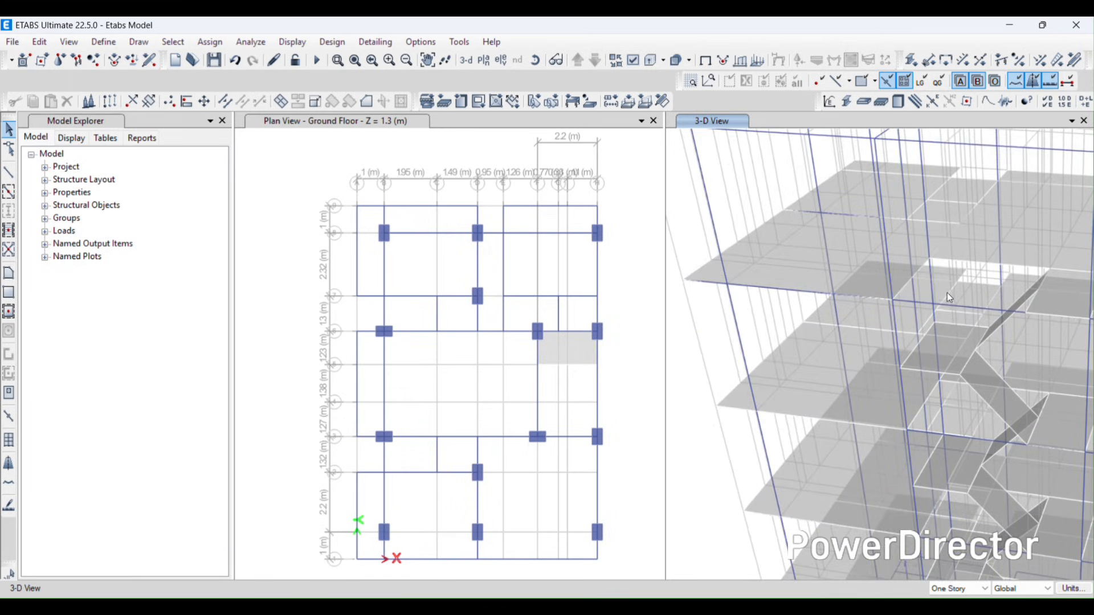
scroll(932, 288, up, 4)
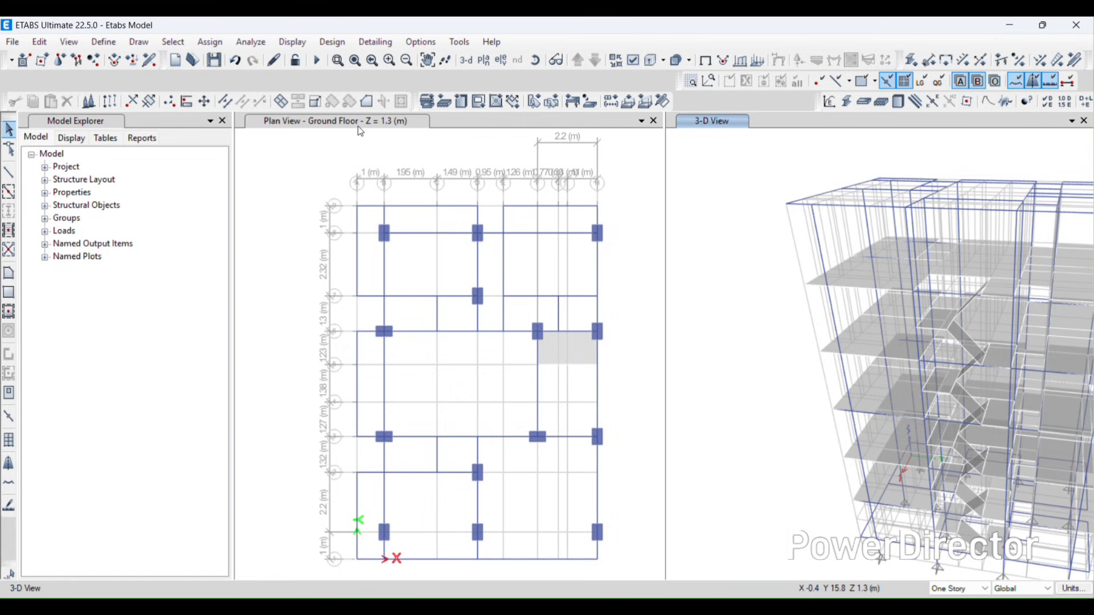
click(357, 125)
middle_drag(998, 242, 806, 242)
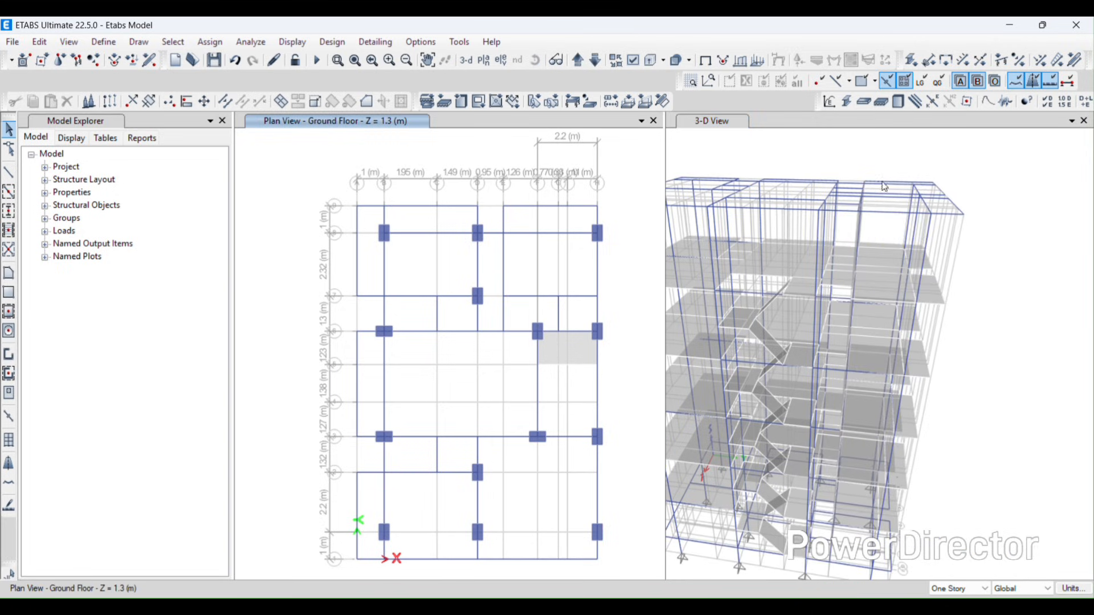
middle_drag(846, 204, 895, 358)
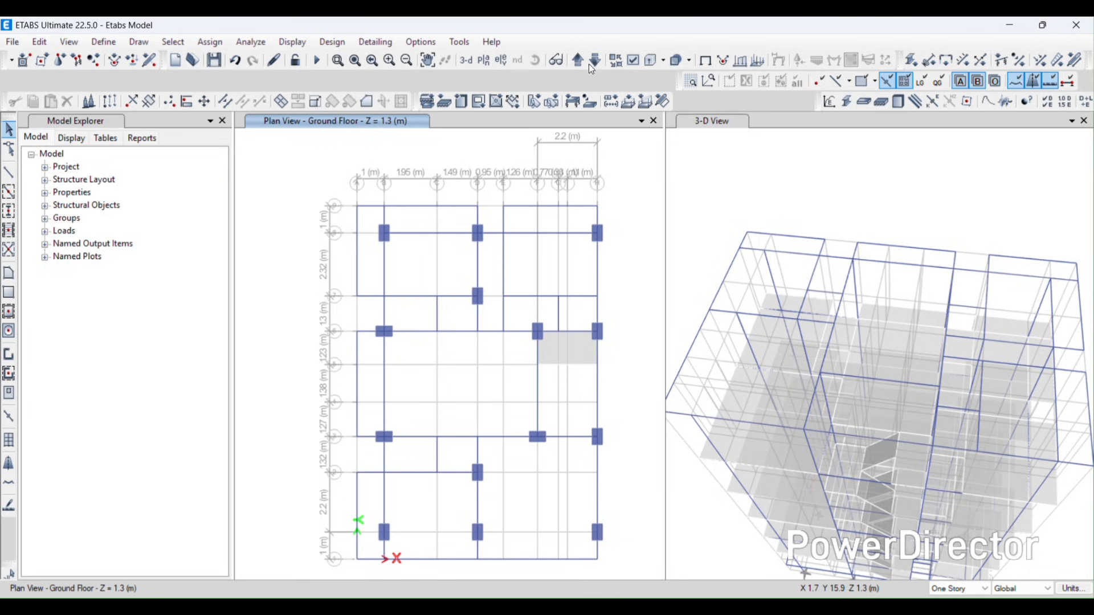
Step: Set the plan view to the Head Room story level
click(69, 42)
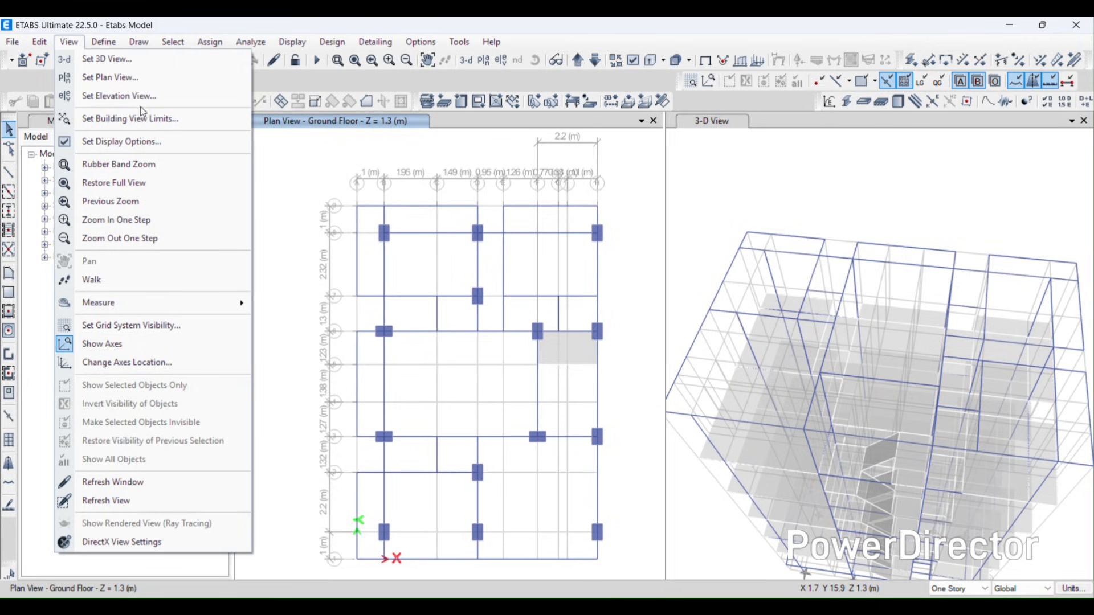
click(140, 78)
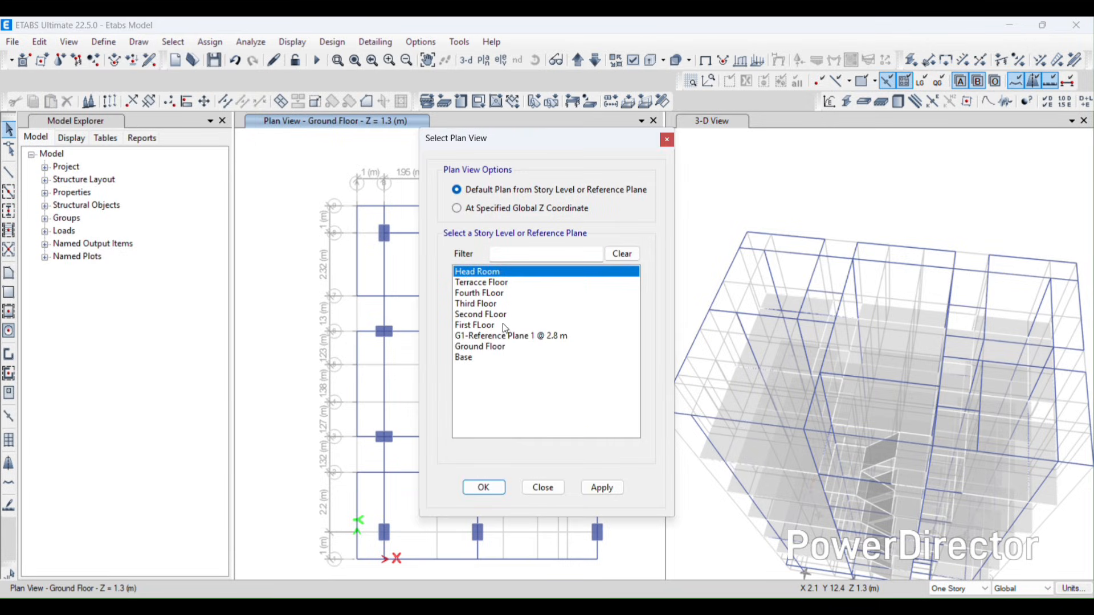
click(601, 488)
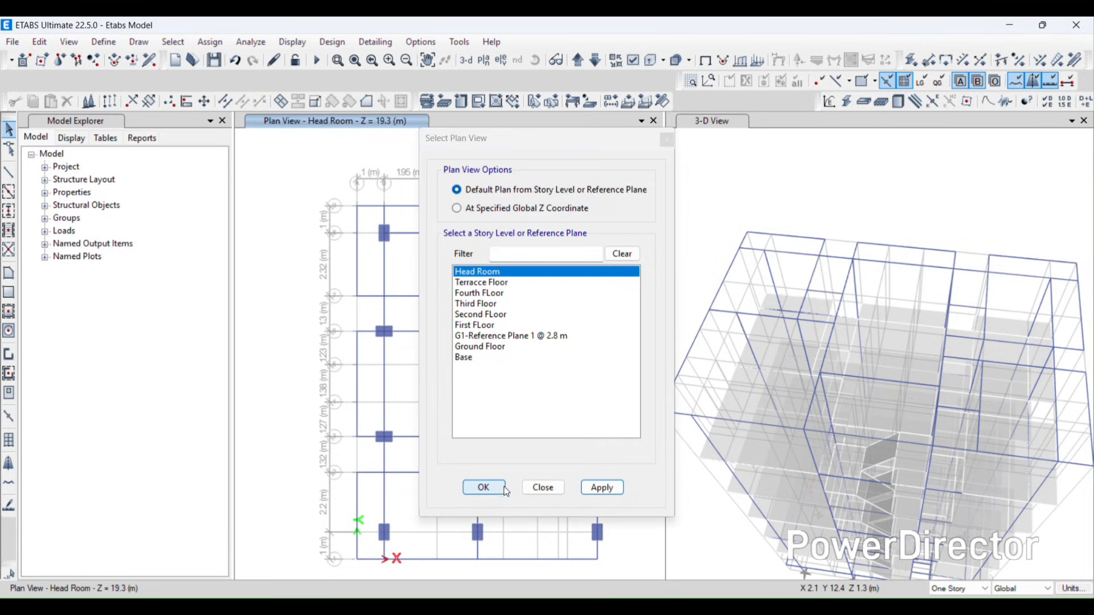
click(484, 487)
middle_drag(424, 367, 454, 350)
scroll(298, 313, down, 3)
scroll(302, 304, up, 3)
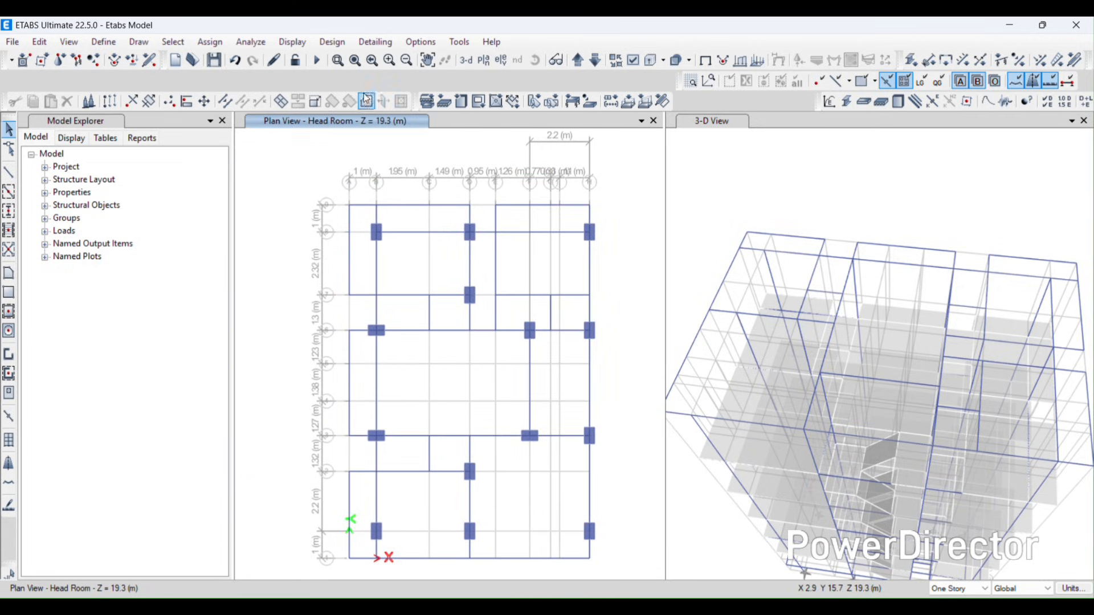
middle_drag(562, 312, 528, 327)
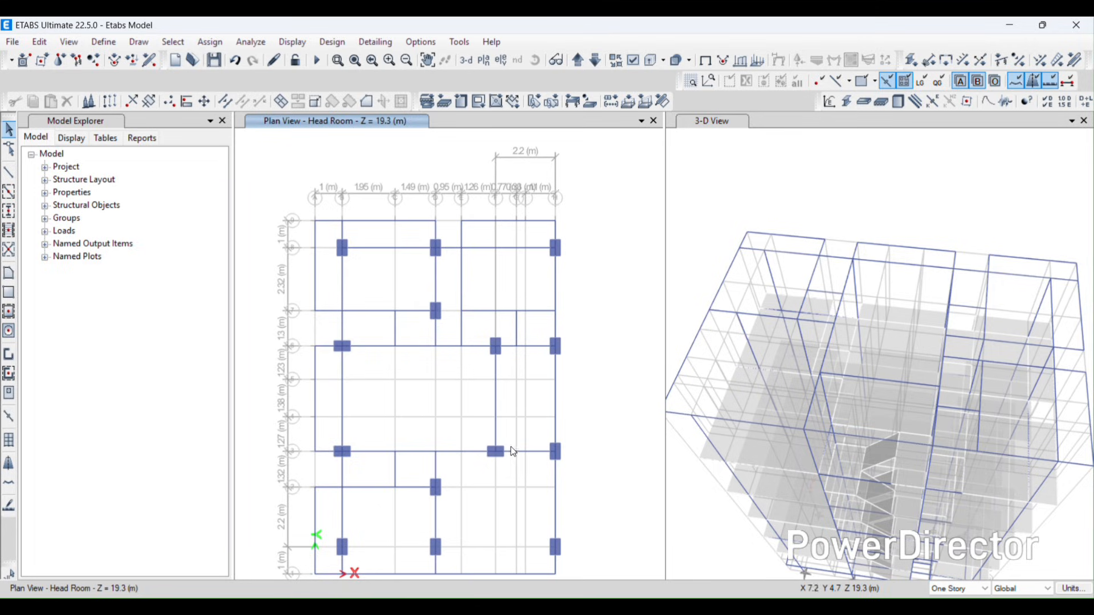
Step: Delete the Head Room beams and columns in the bays on the +Y side of the staircase strip
drag(616, 318, 271, 177)
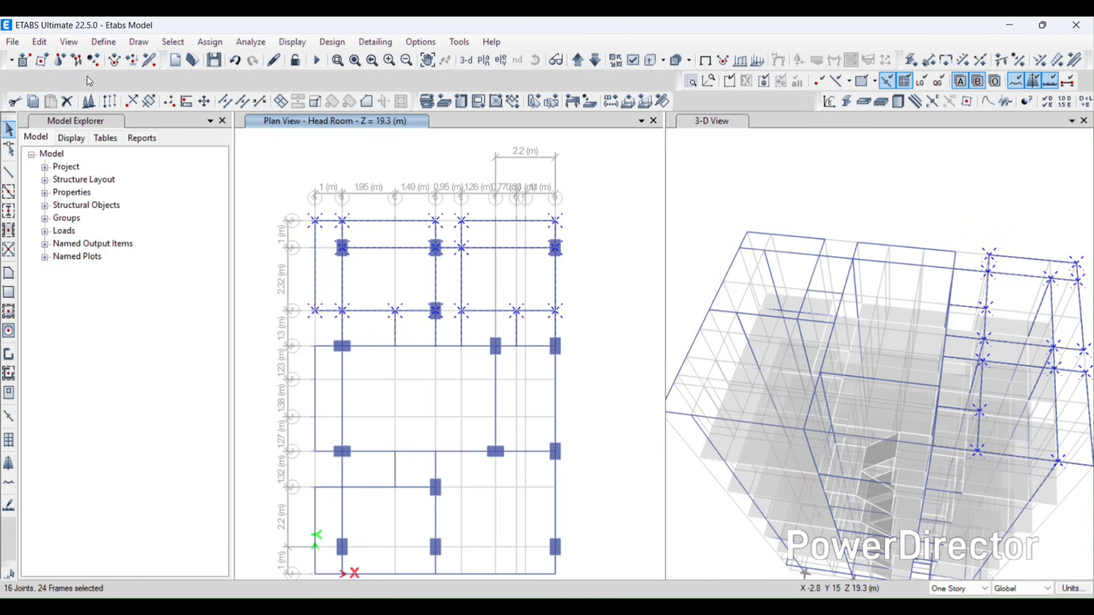
click(38, 50)
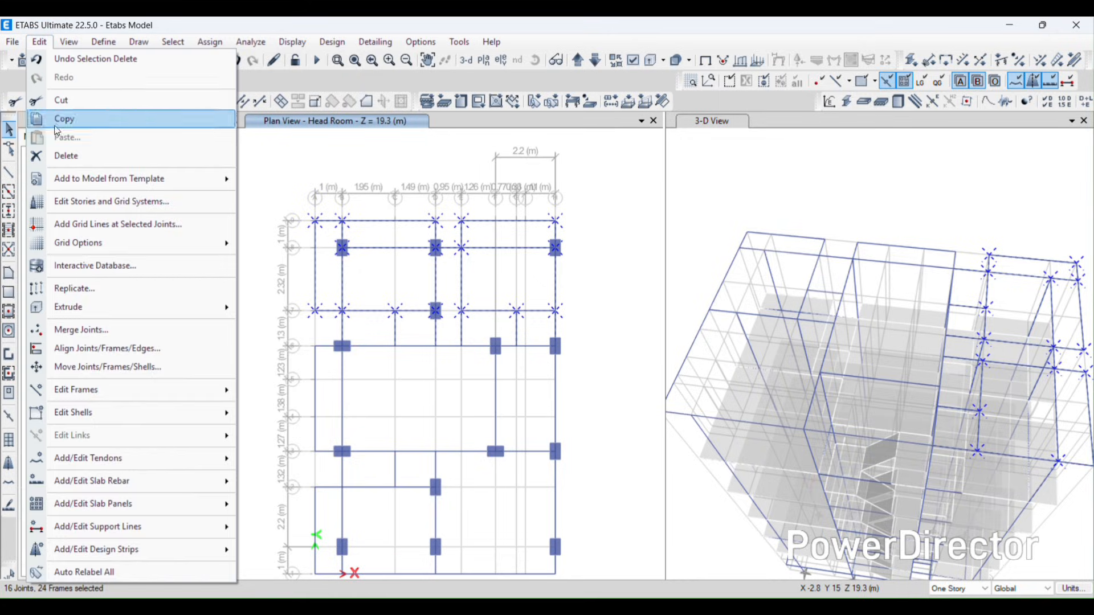
click(57, 154)
Step: Delete the Head Room beams and columns in the bays on the -Y side of the staircase strip
middle_drag(511, 376, 512, 256)
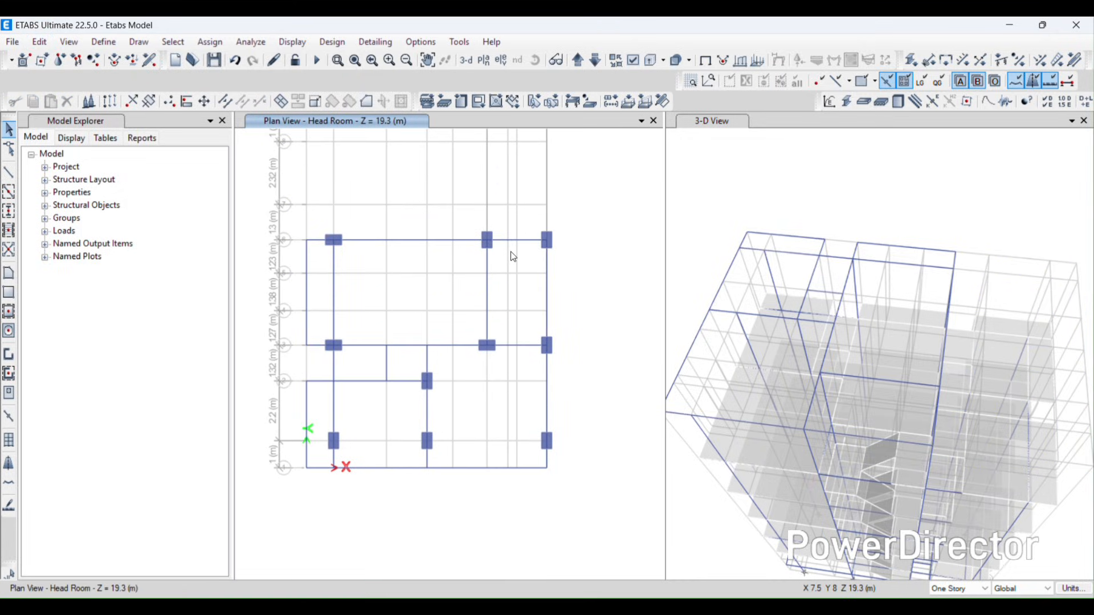
drag(363, 387, 298, 373)
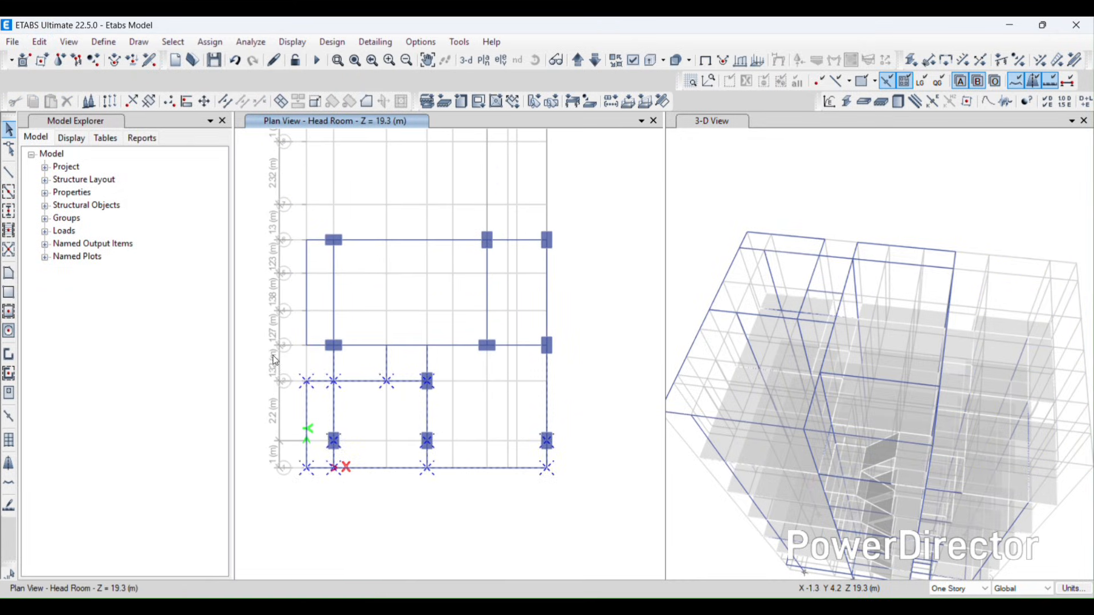
click(39, 42)
click(89, 159)
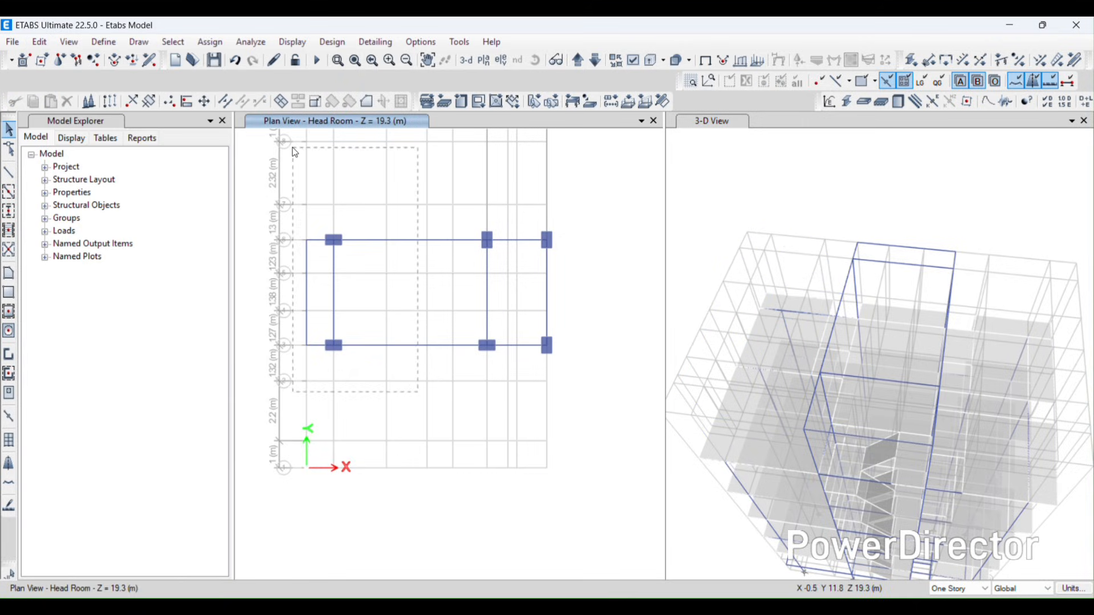
Step: Delete the remaining Head Room beams and columns on the -X side of the stair core, keeping only the four-column stair bay
drag(295, 153, 295, 152)
click(39, 41)
click(90, 157)
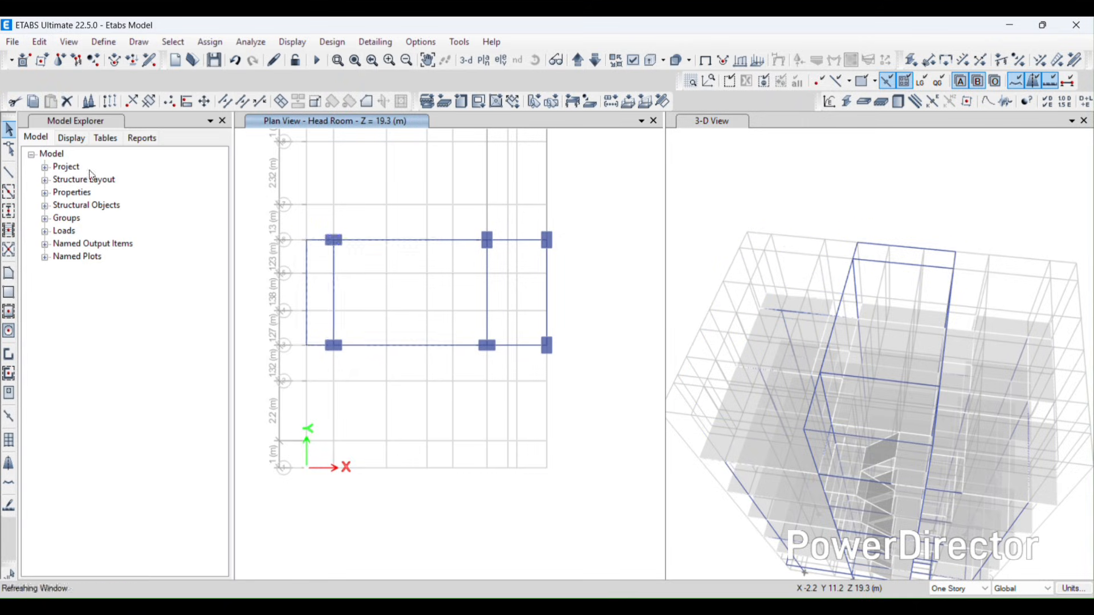
scroll(491, 361, down, 3)
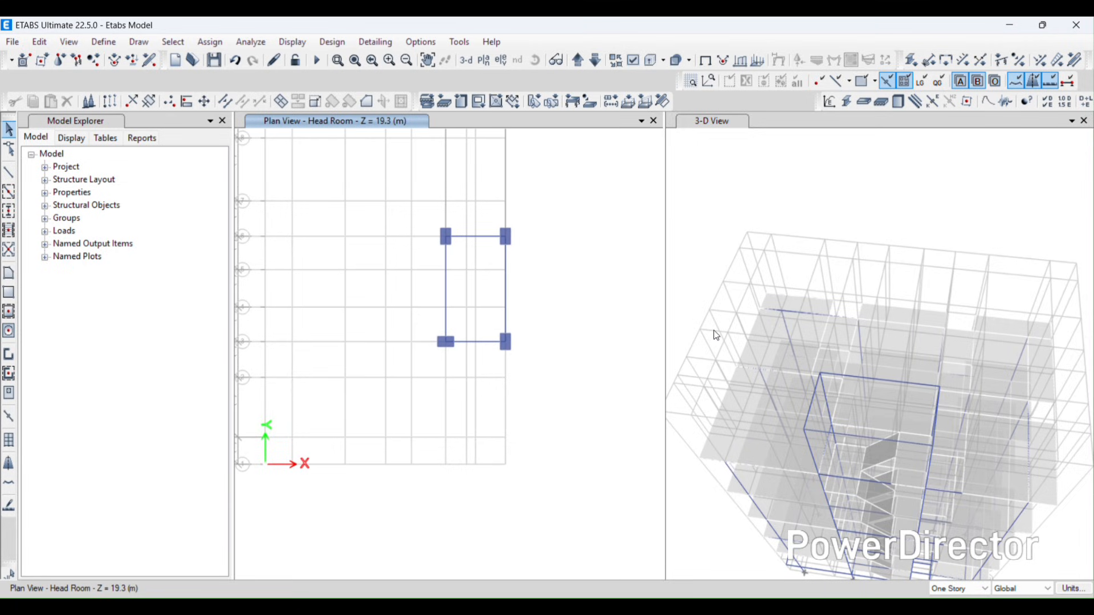
scroll(498, 217, up, 3)
drag(589, 276, 303, 177)
middle_drag(415, 373, 440, 245)
drag(536, 433, 213, 243)
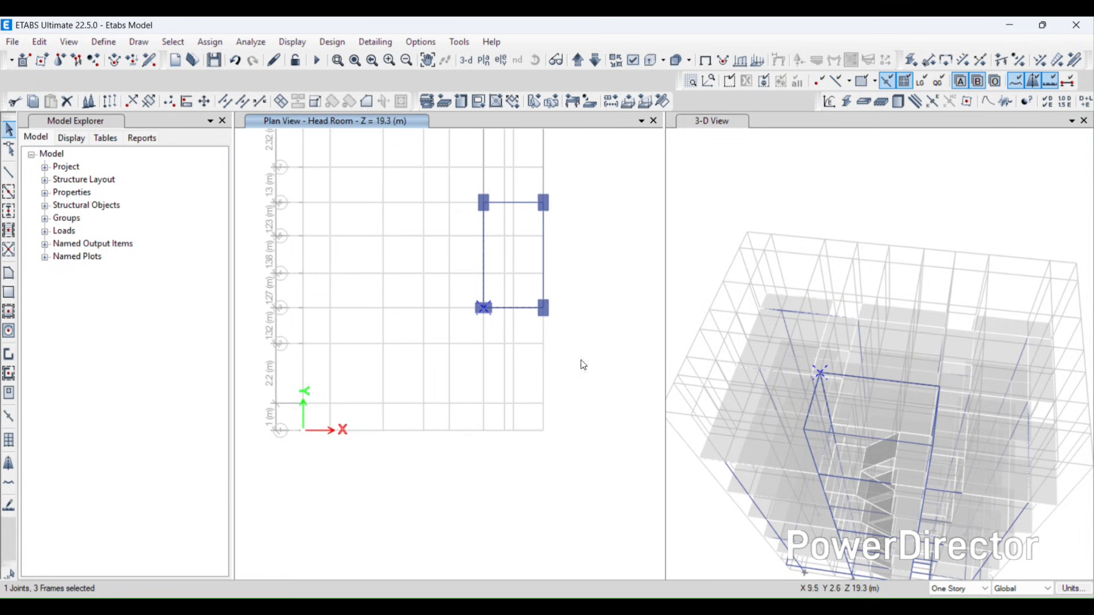
Step: Draw a rectangular Slab 150 mm over the stair bay on the Head Room level, between its diagonally opposite columns
scroll(870, 425, down, 2)
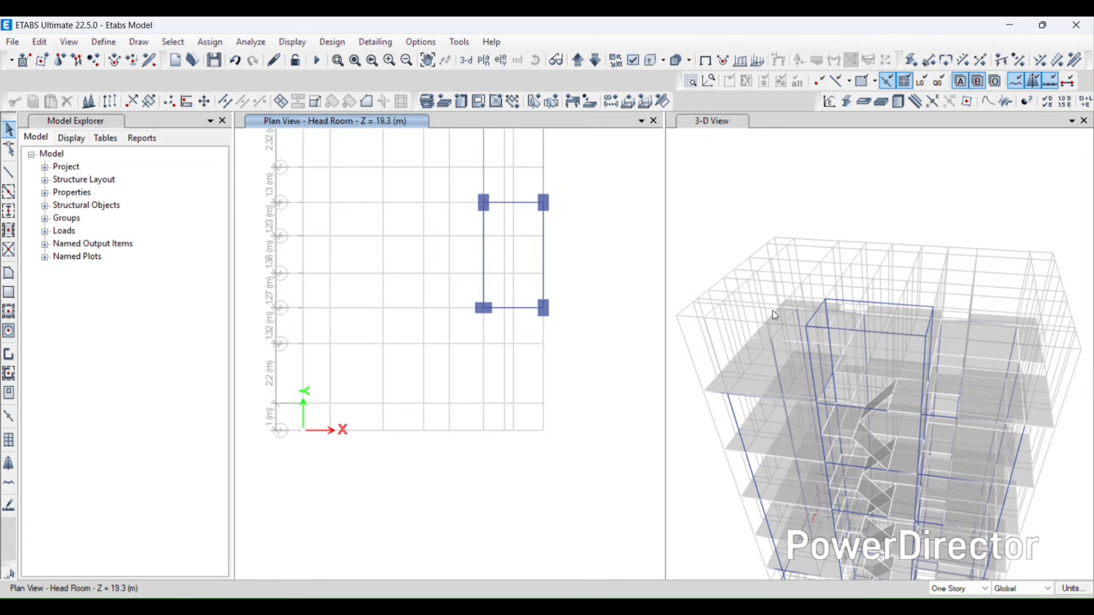
scroll(882, 407, up, 4)
shift+middle_drag(842, 373, 802, 365)
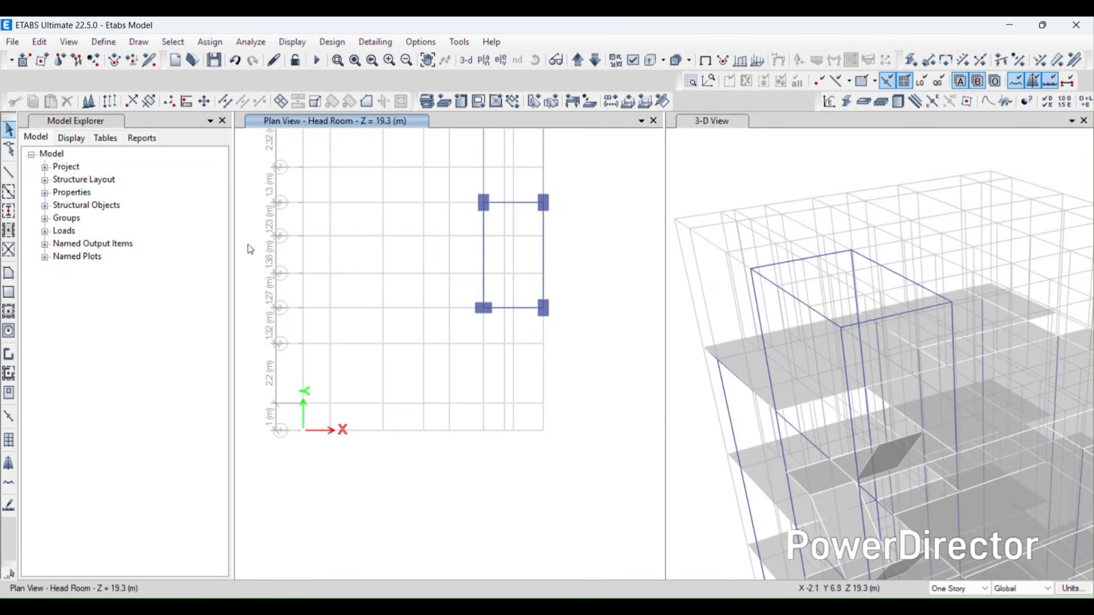
click(138, 43)
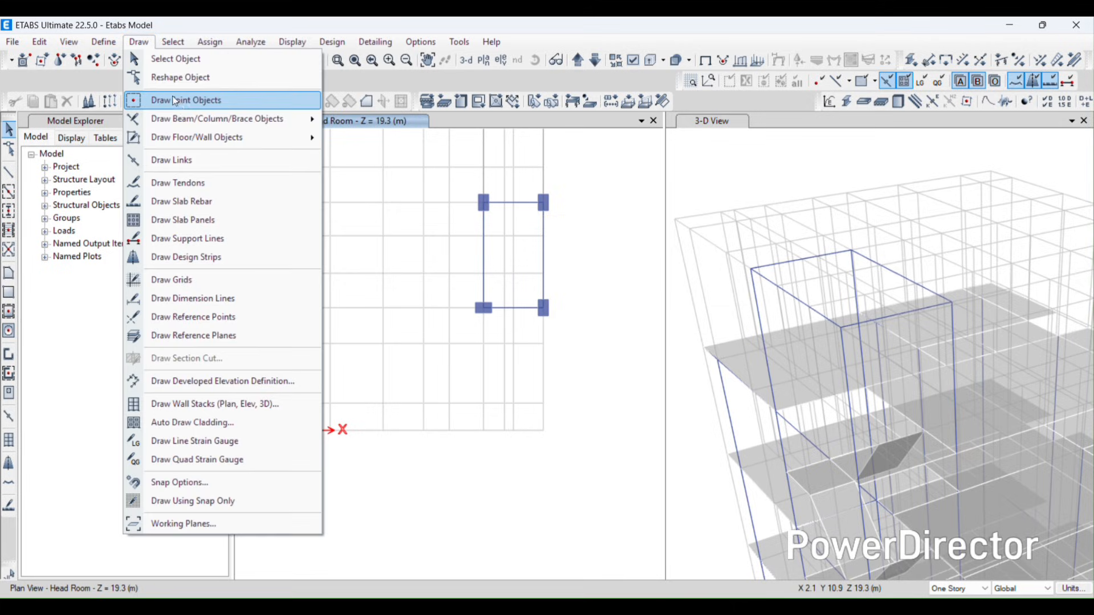
mouse_move(228, 138)
click(417, 163)
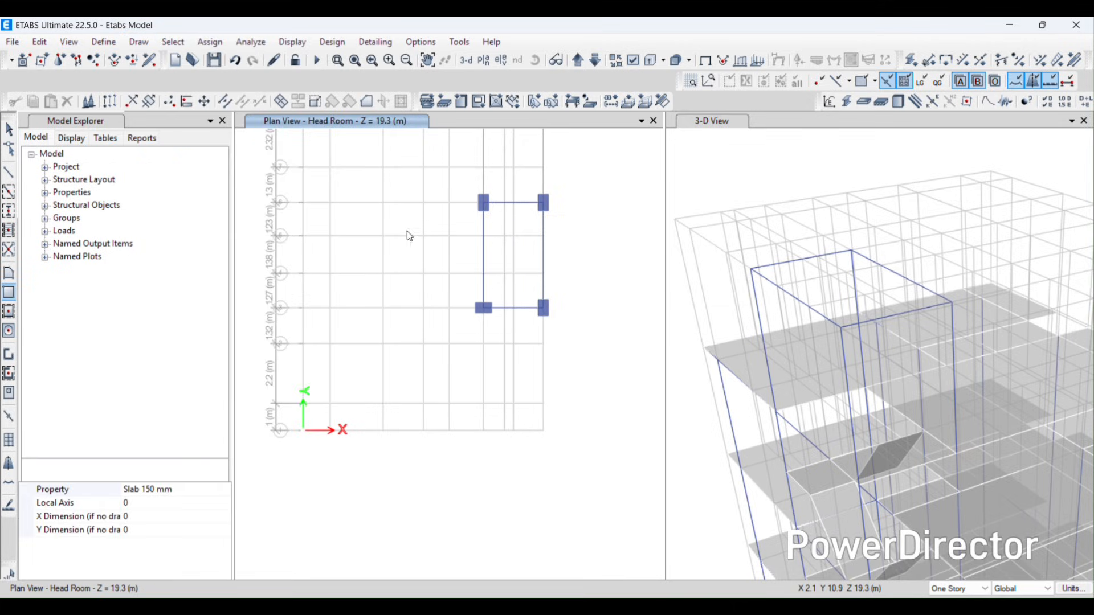
scroll(496, 210, up, 3)
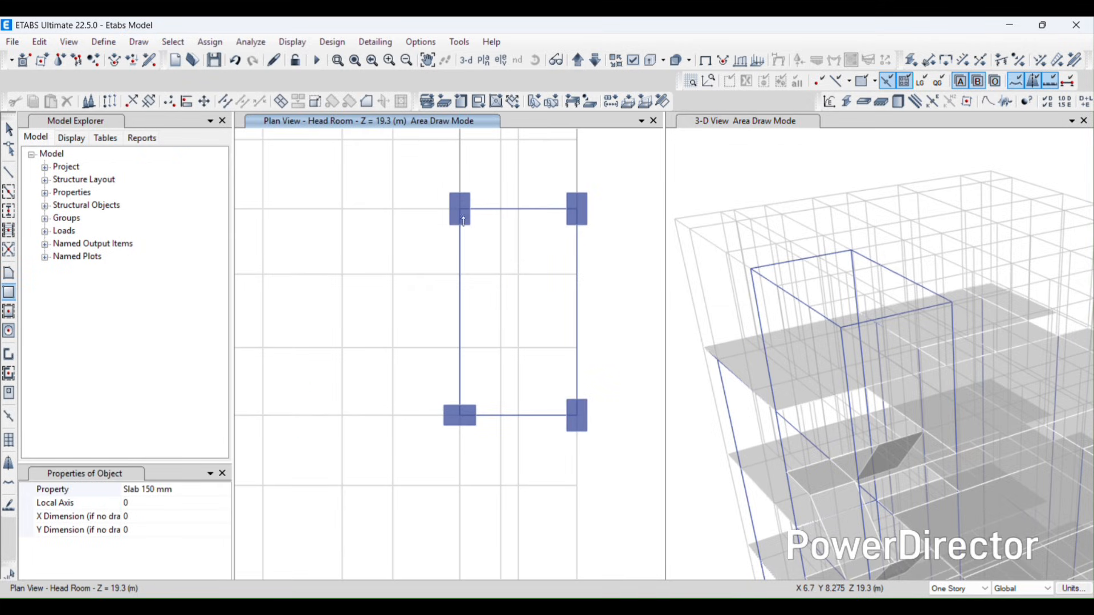
click(460, 210)
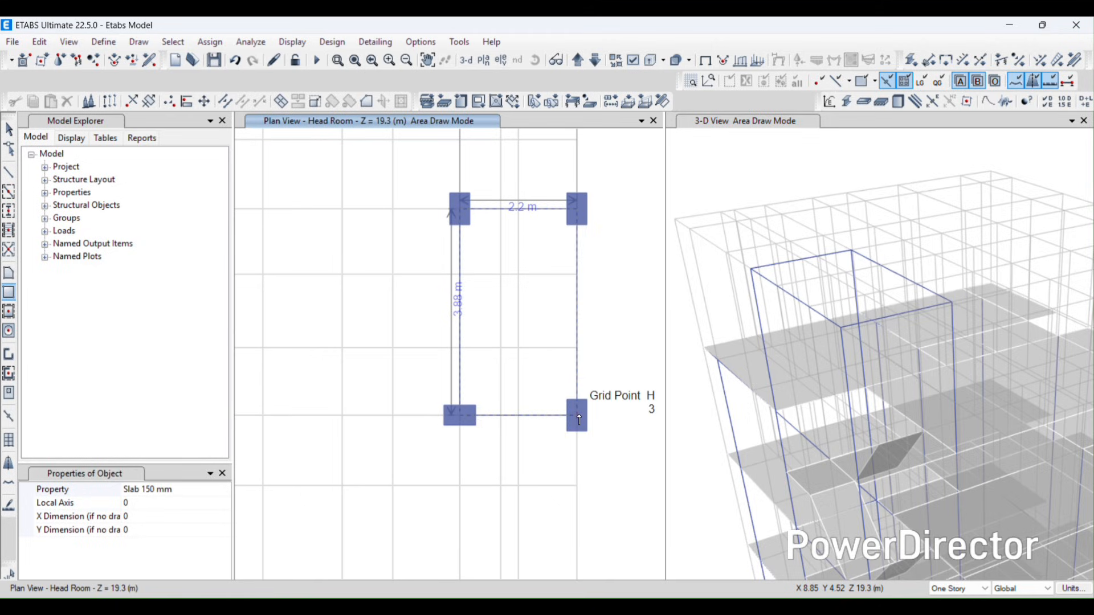
click(579, 419)
Step: Show extruded frames in the 3D view and examine the head room, upper floors and stair flights
scroll(931, 402, down, 3)
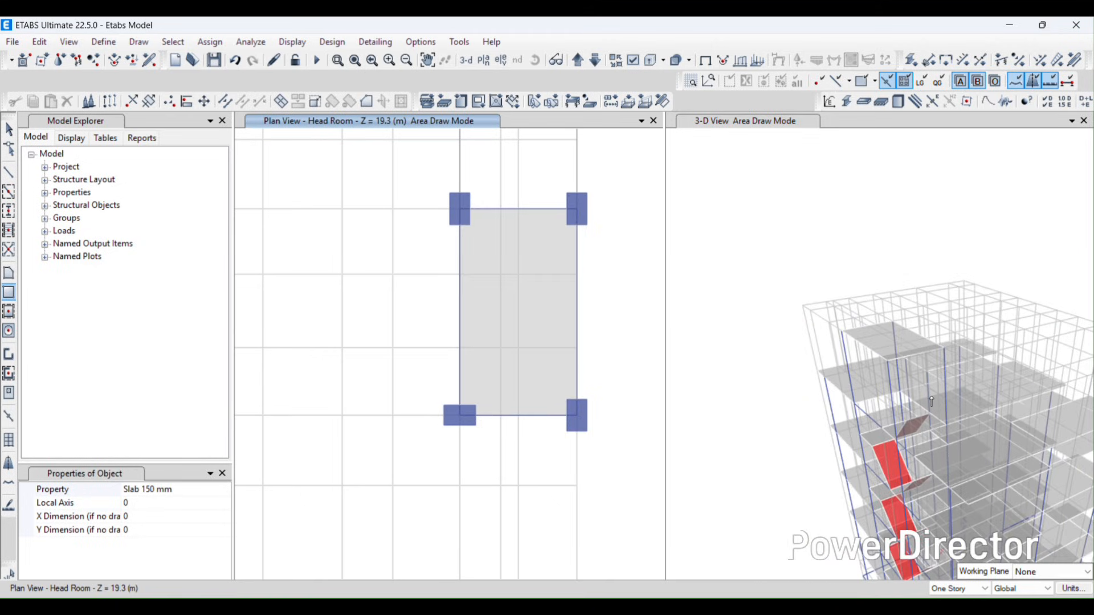
click(934, 418)
shift+middle_drag(879, 404, 924, 386)
click(653, 63)
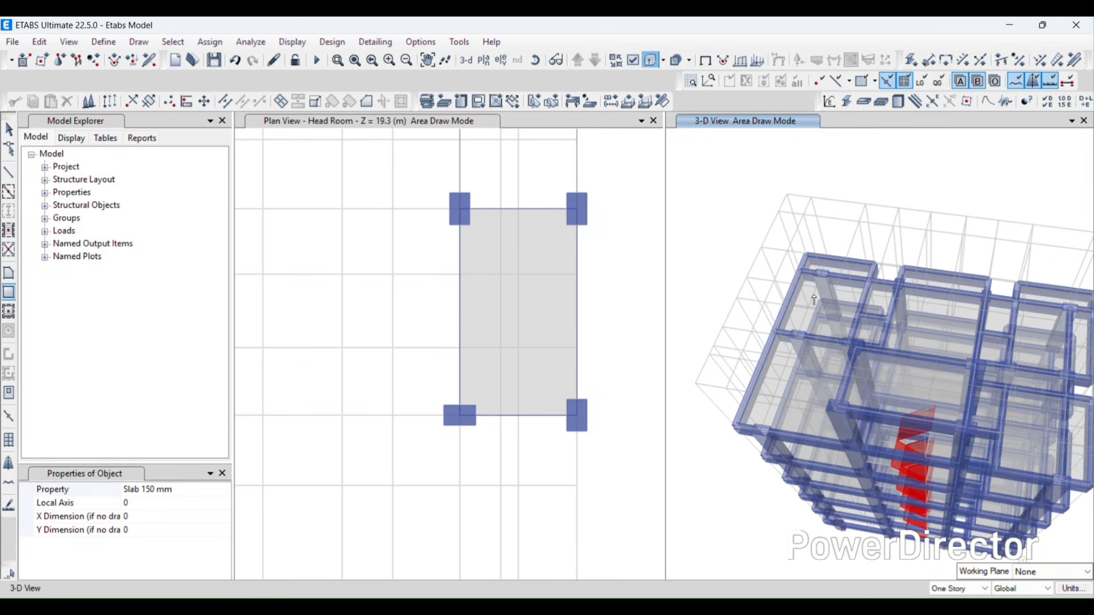
shift+middle_drag(989, 450, 915, 386)
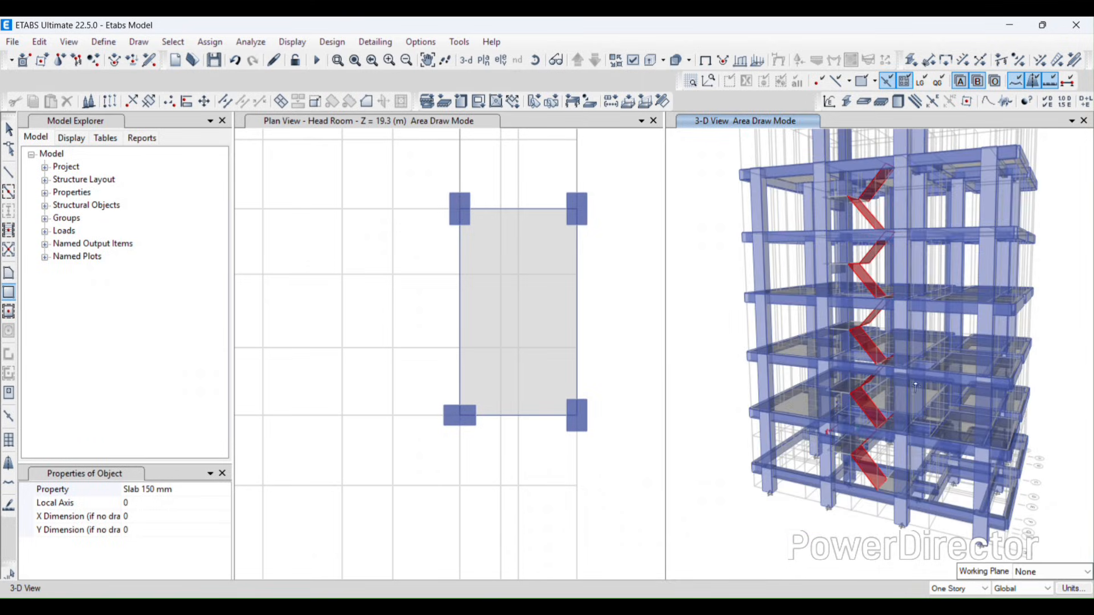
shift+middle_drag(925, 487, 889, 369)
scroll(874, 256, up, 4)
scroll(857, 342, down, 5)
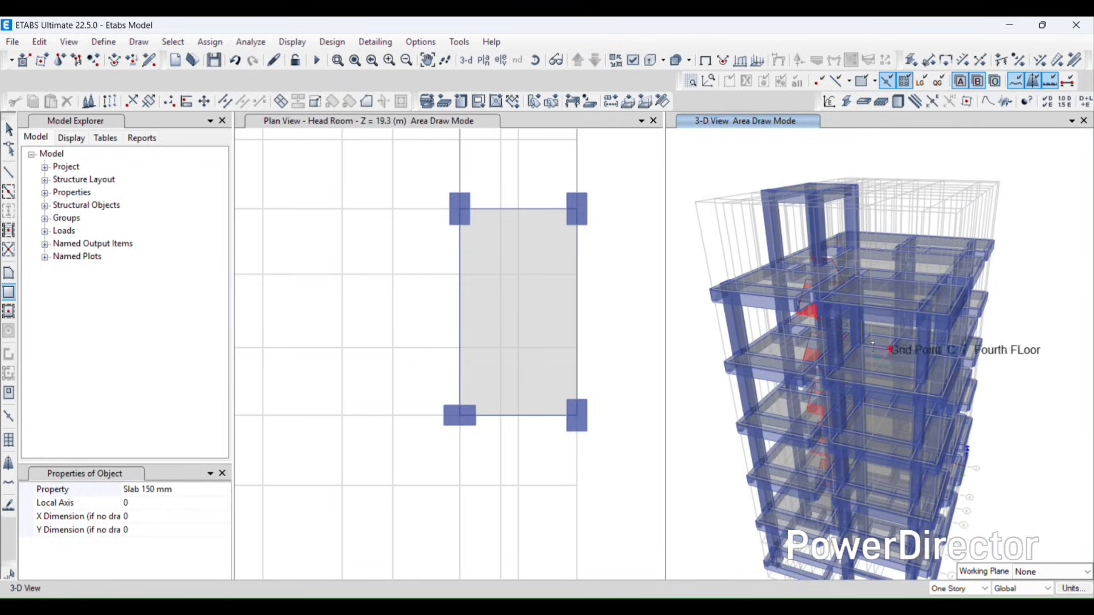
Step: Close the Head Room plan view and the object properties so that the 3D view fills the workspace
click(654, 121)
scroll(691, 347, down, 7)
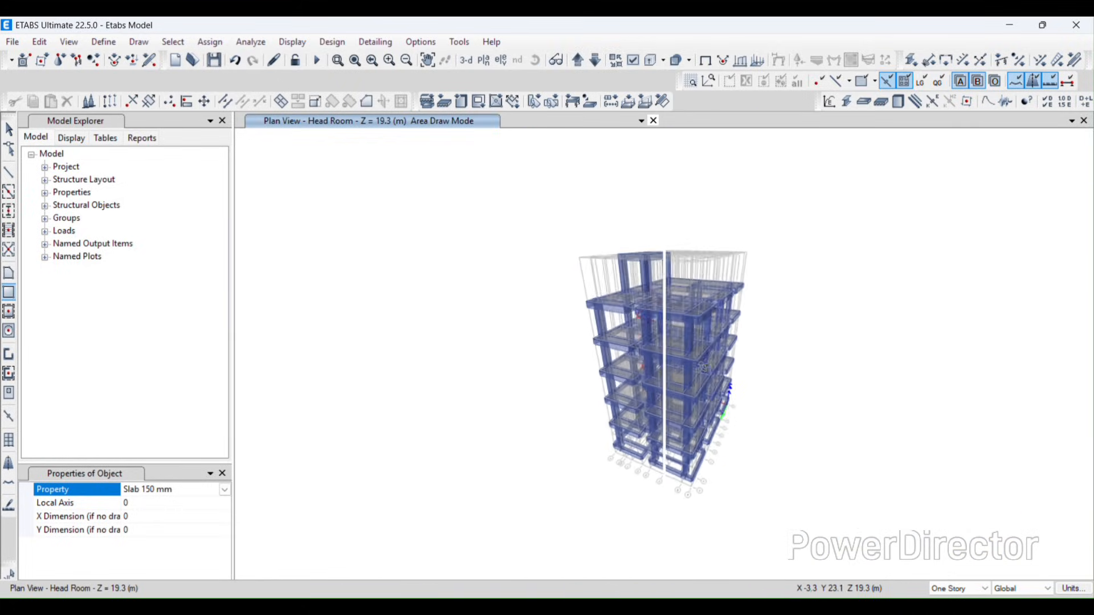
shift+middle_drag(690, 356, 561, 348)
scroll(690, 232, up, 4)
scroll(690, 232, up, 3)
scroll(625, 385, down, 9)
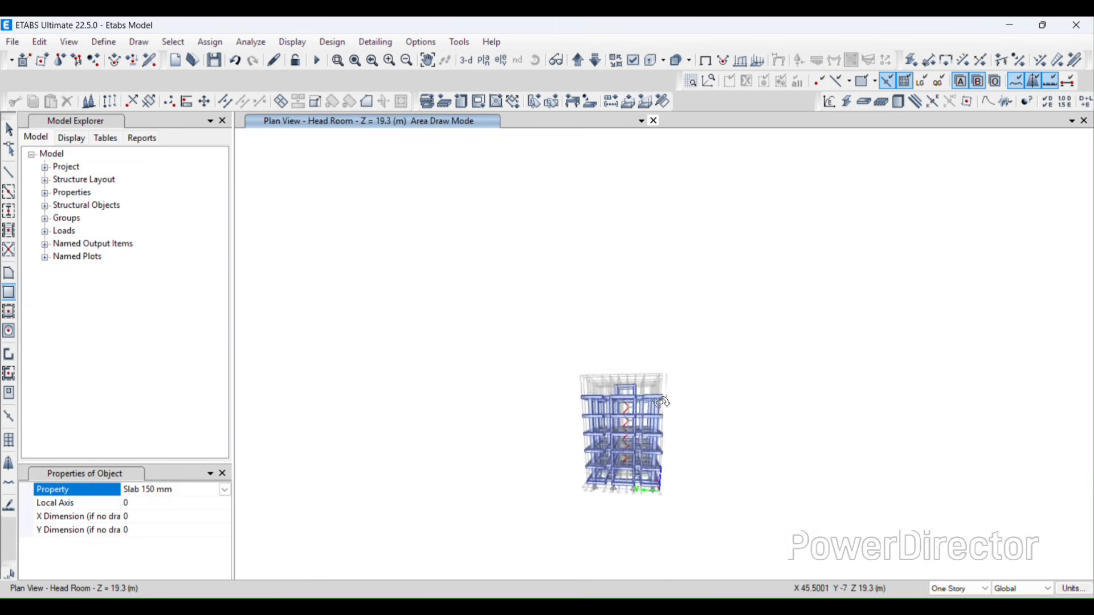
shift+middle_drag(625, 386, 547, 470)
scroll(705, 498, up, 5)
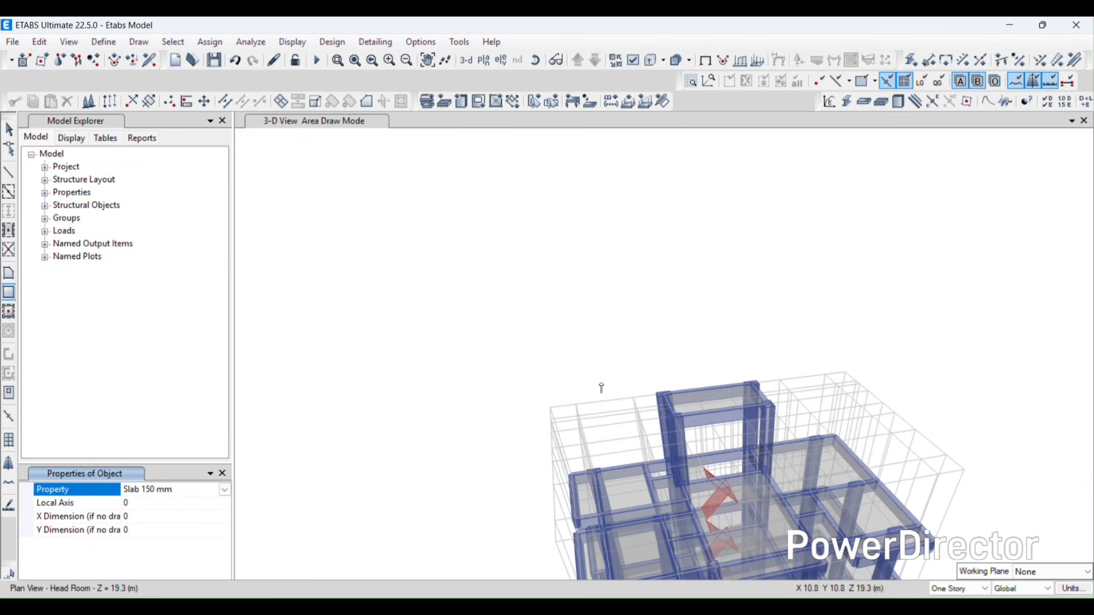
shift+middle_drag(734, 394, 515, 431)
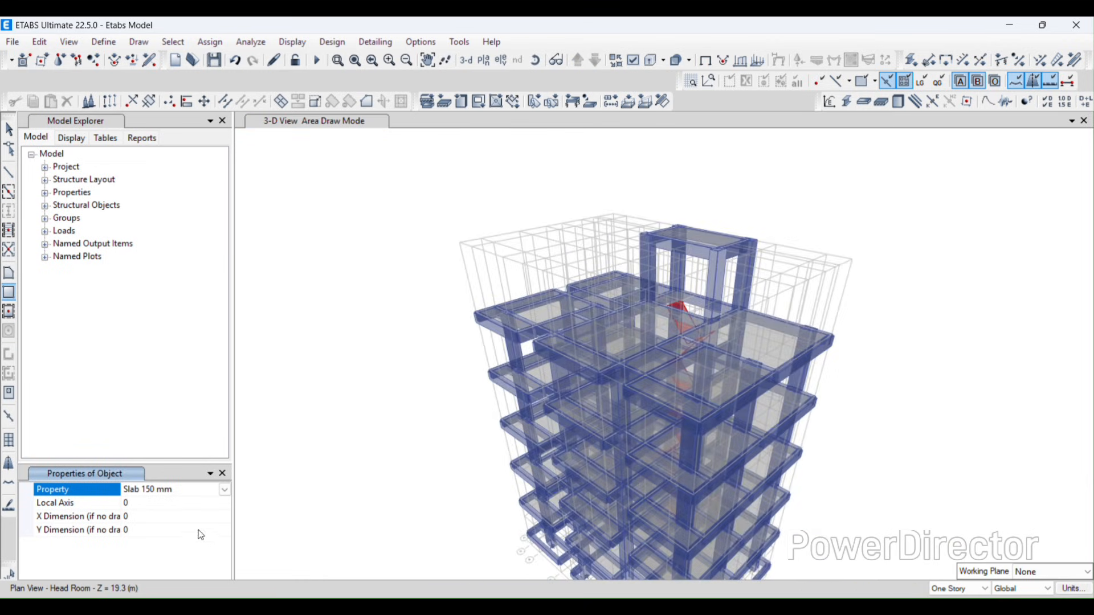
click(222, 473)
Step: Review the completed building with its head room, floors and staircase from all sides in the 3D view
scroll(607, 384, down, 3)
shift+middle_drag(606, 384, 512, 444)
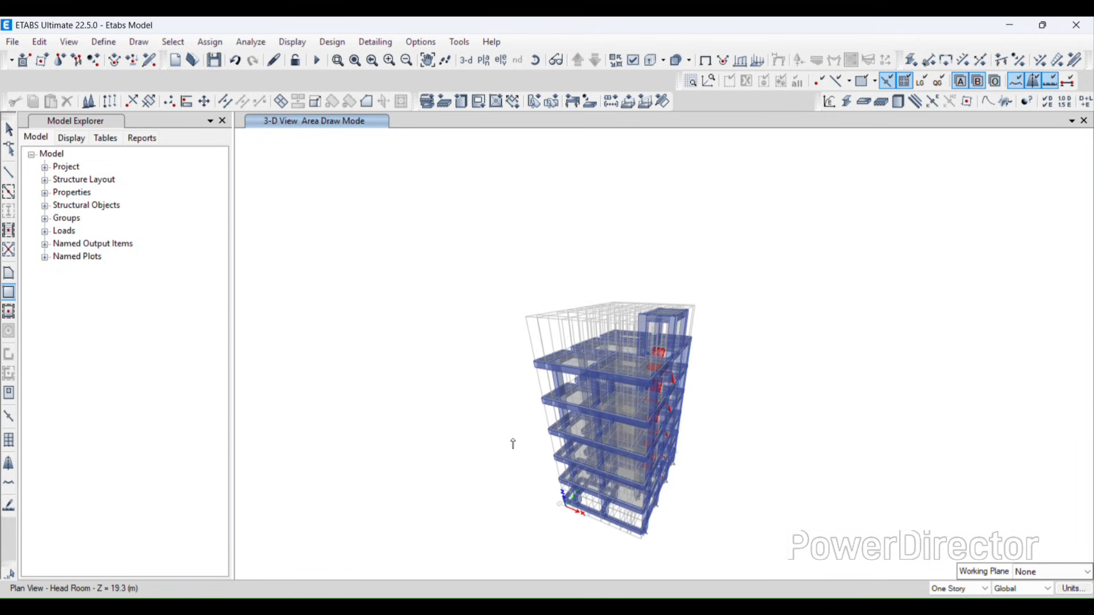
shift+middle_drag(620, 504, 670, 520)
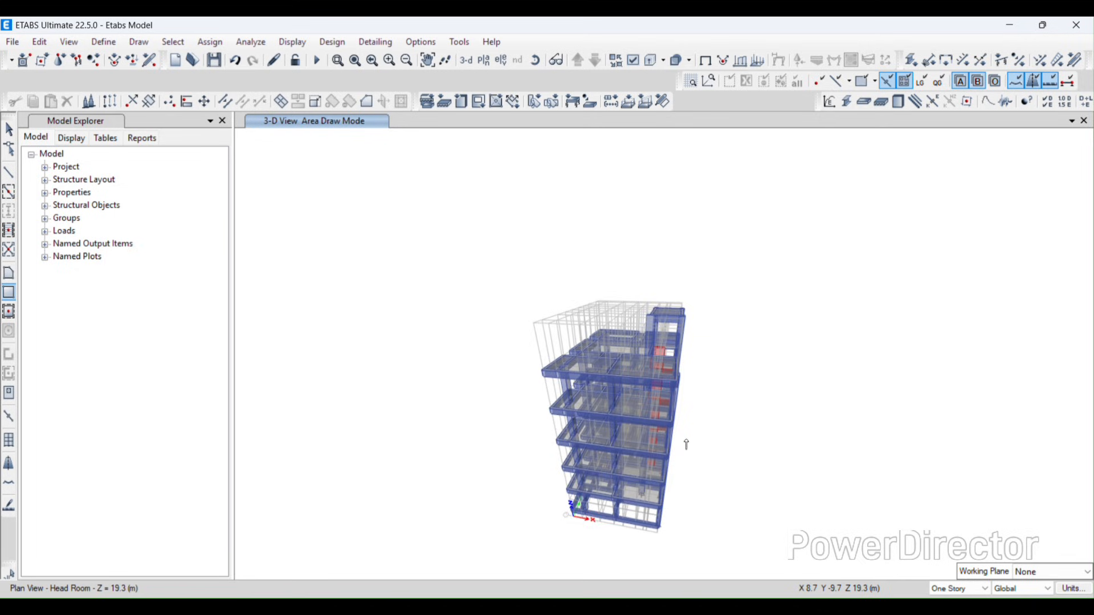
shift+middle_drag(685, 444, 501, 469)
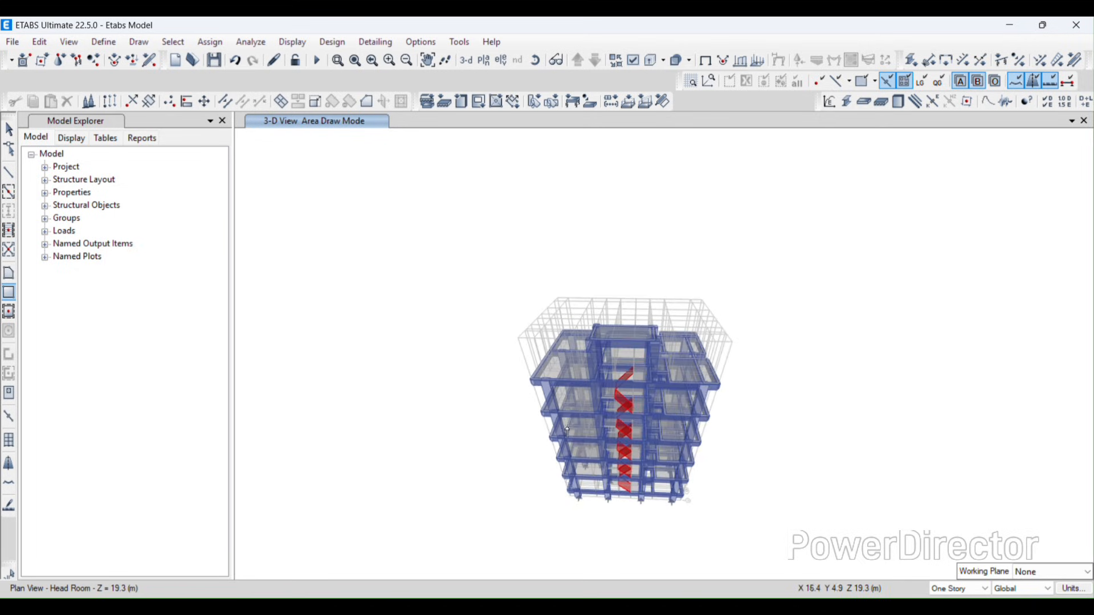
shift+middle_drag(567, 431, 612, 415)
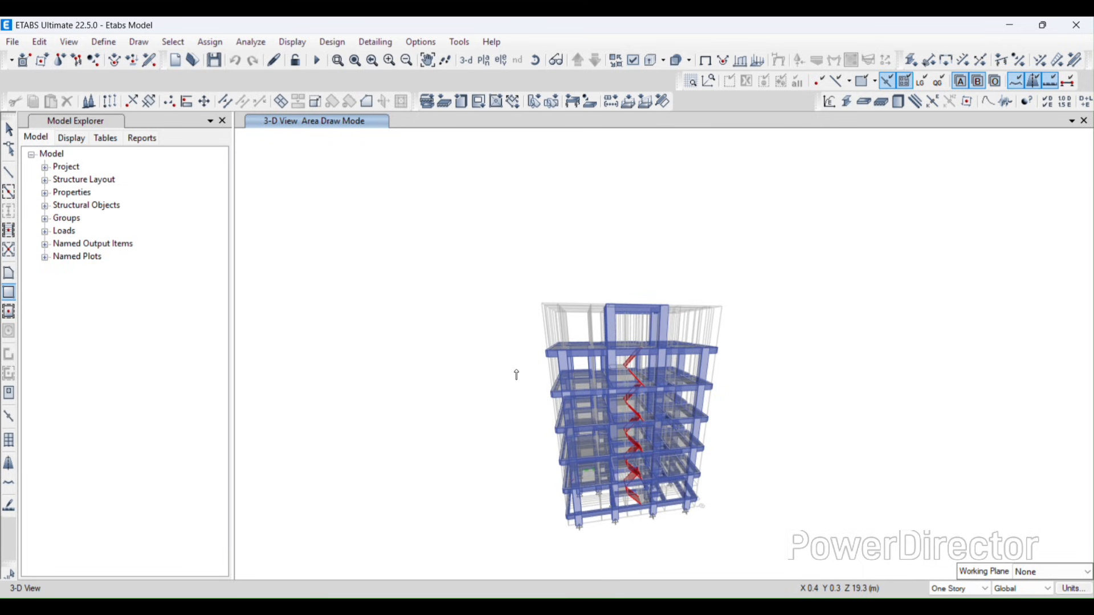
shift+middle_drag(683, 371, 784, 392)
scroll(604, 380, up, 3)
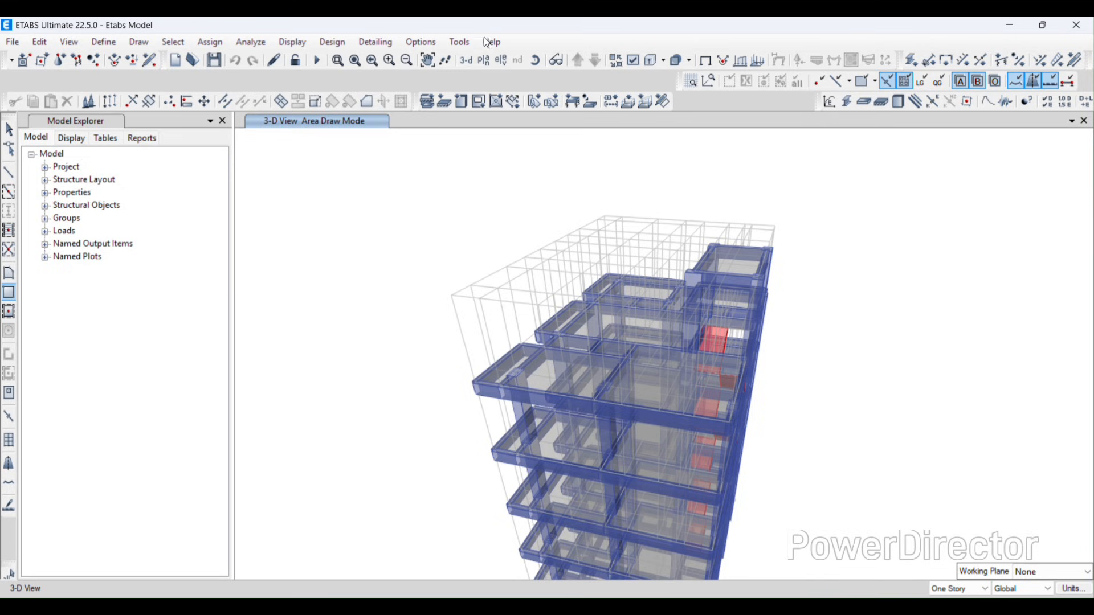
Step: Switch to the PowerPoint presentation and view the slide listing the general modelling steps
click(699, 608)
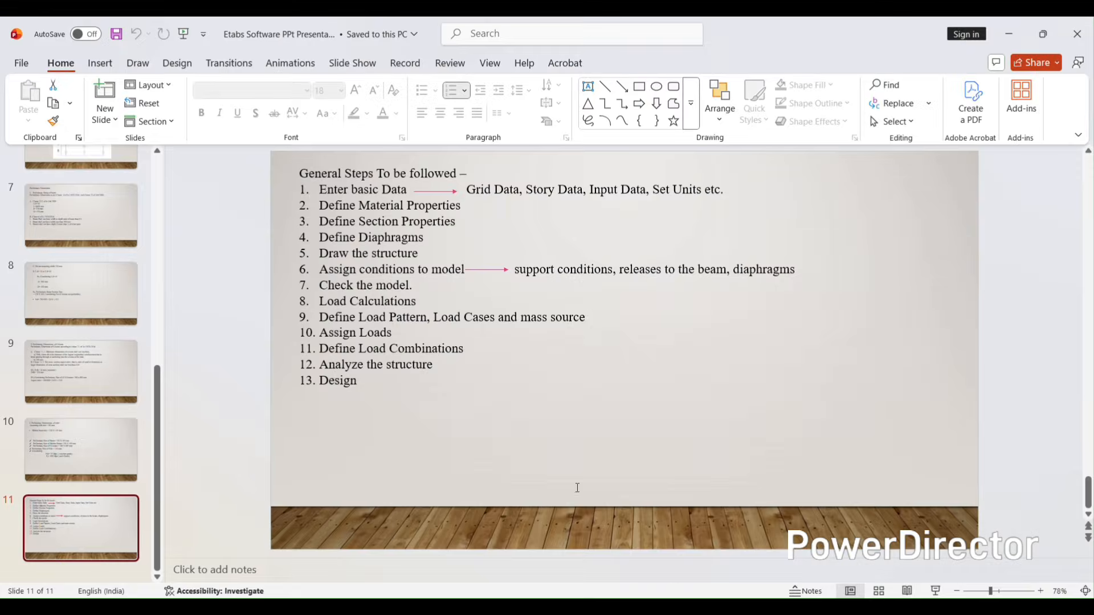